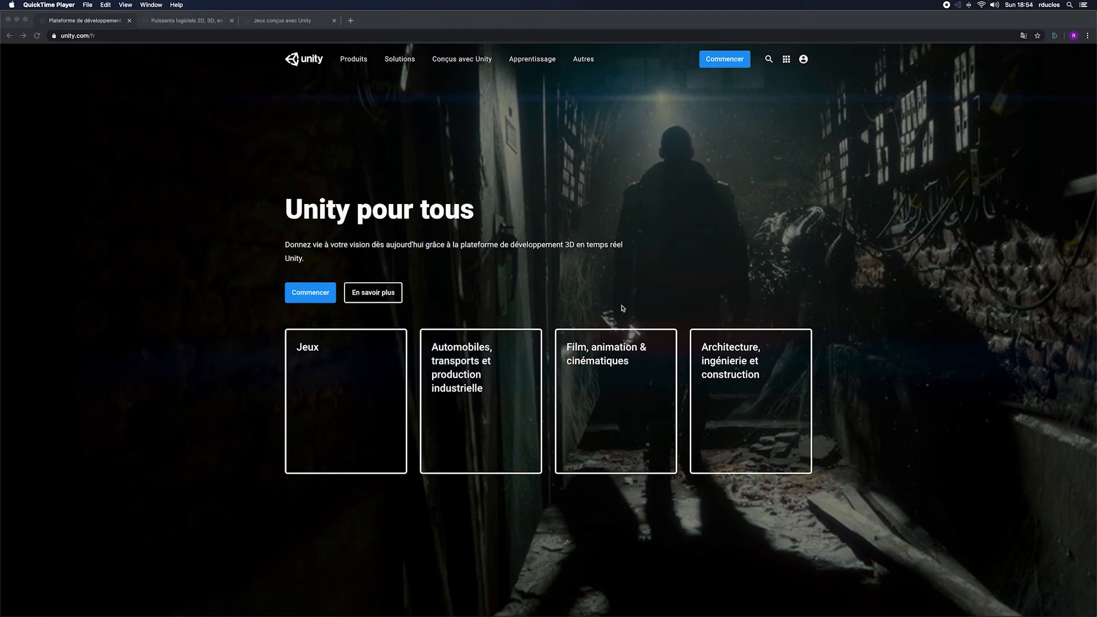
Step: Look over the Unity home page down to its latest news section
scroll(607, 311, down, 1)
scroll(608, 311, up, 1)
scroll(433, 329, down, 1)
scroll(432, 323, down, 8)
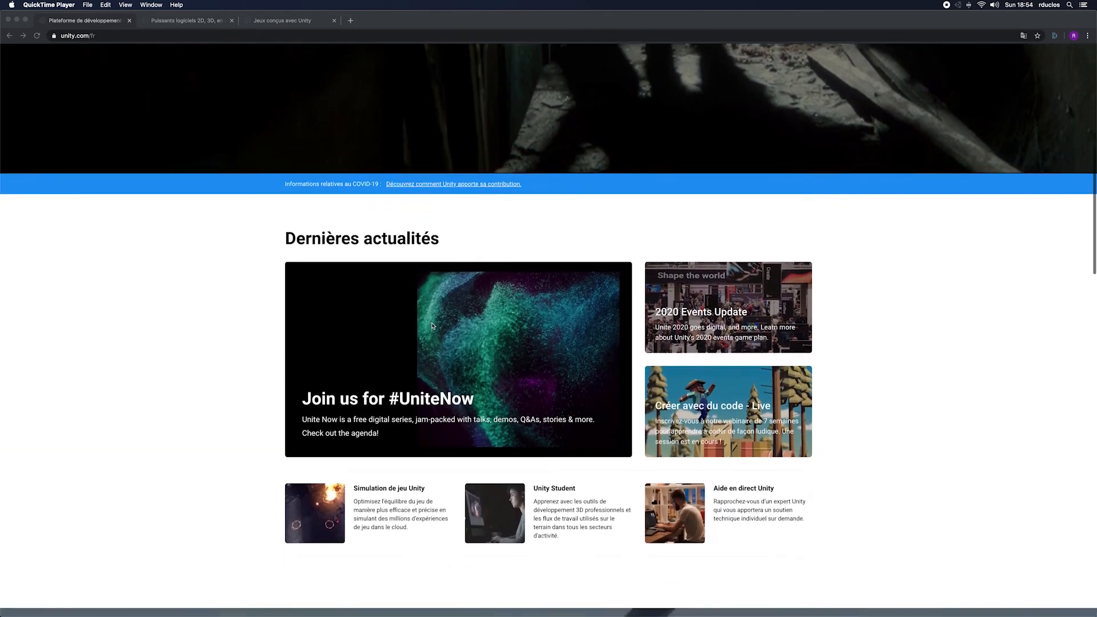
scroll(425, 323, up, 5)
scroll(423, 320, up, 5)
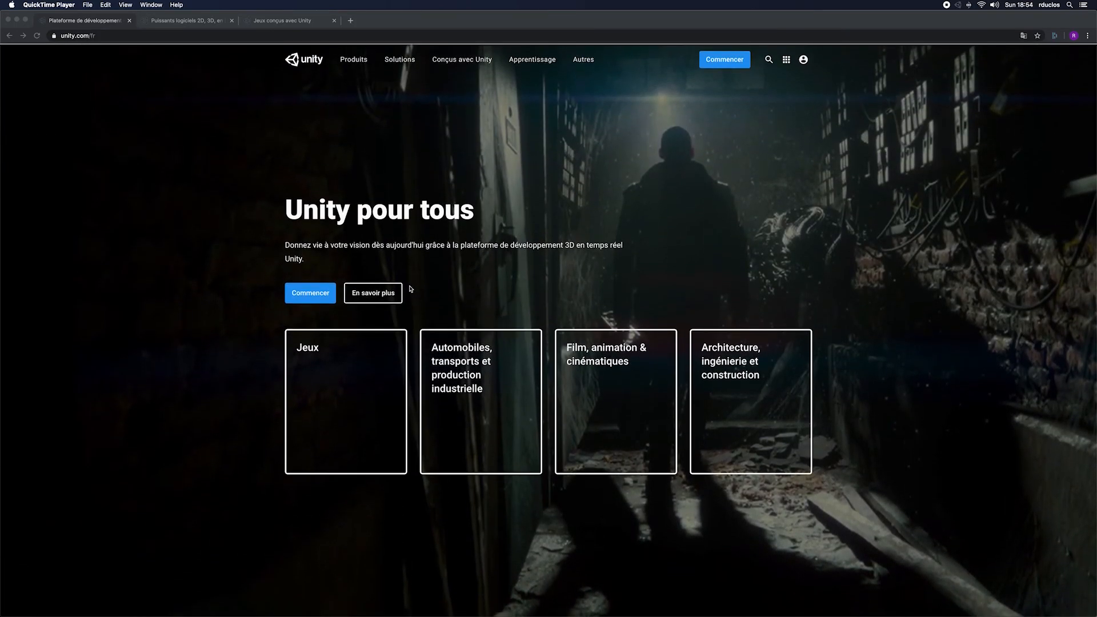
Step: Browse the Made with Unity gallery to see the games and films created with the engine
click(295, 23)
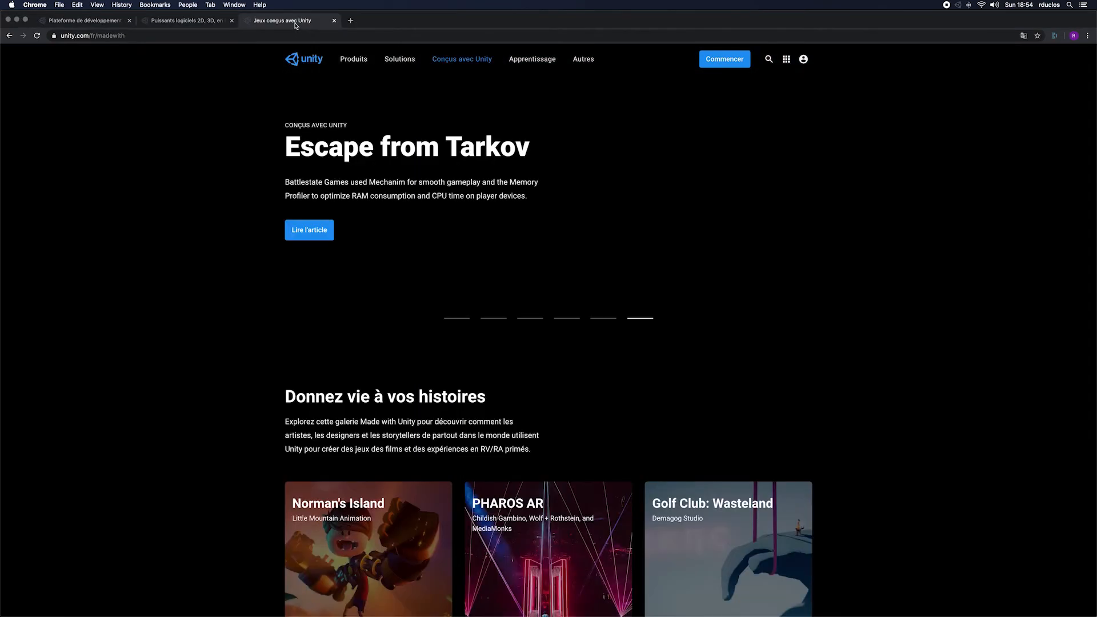
scroll(142, 239, down, 4)
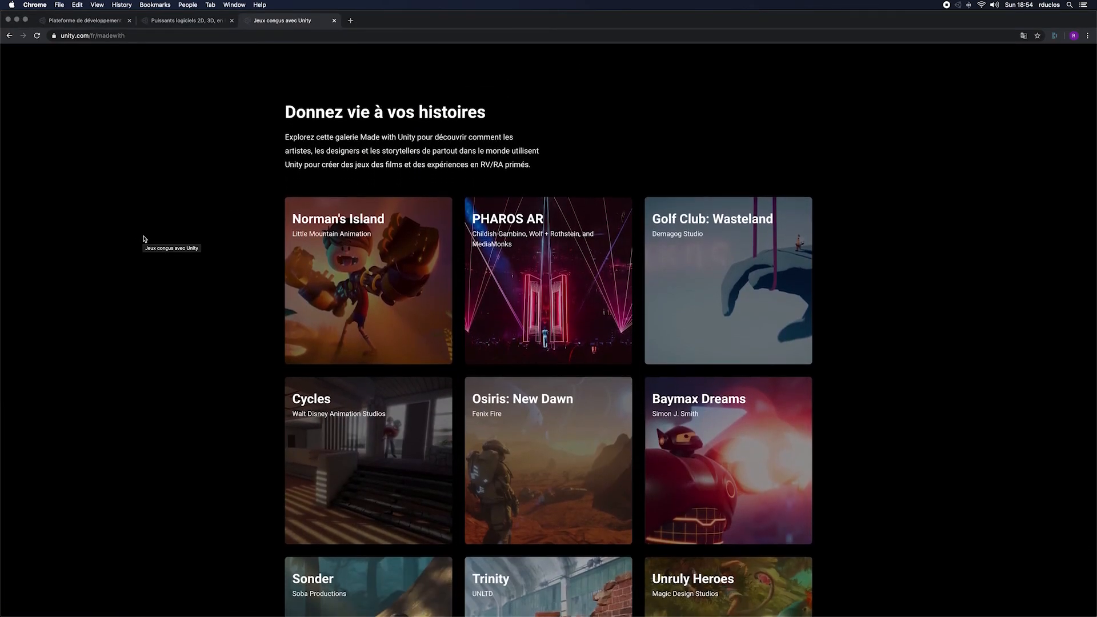
scroll(146, 240, down, 6)
scroll(148, 243, down, 2)
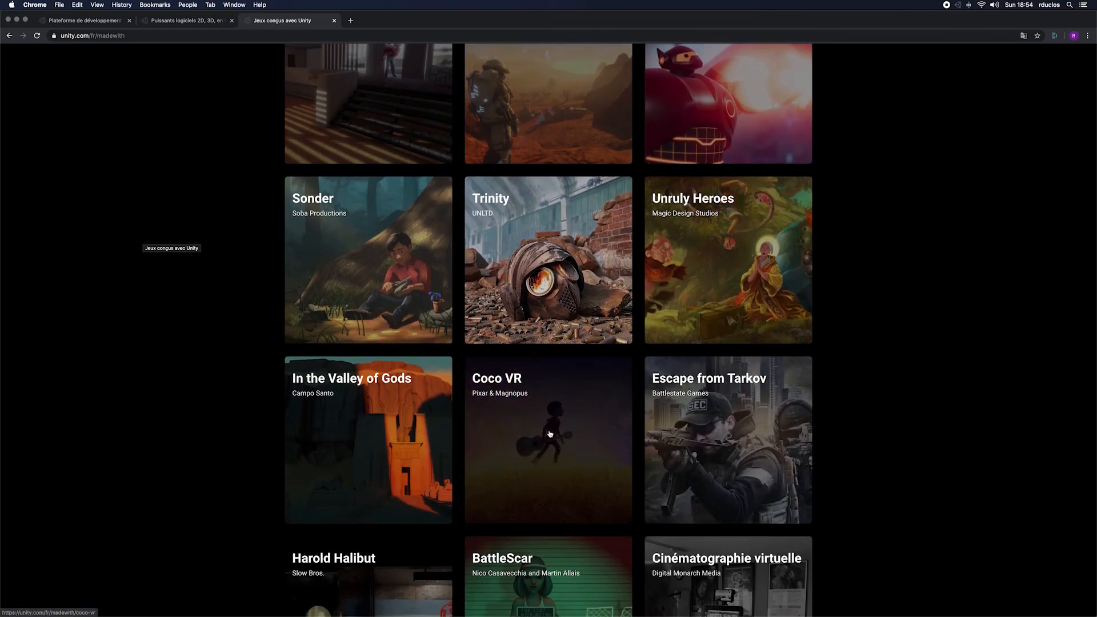
scroll(311, 407, up, 7)
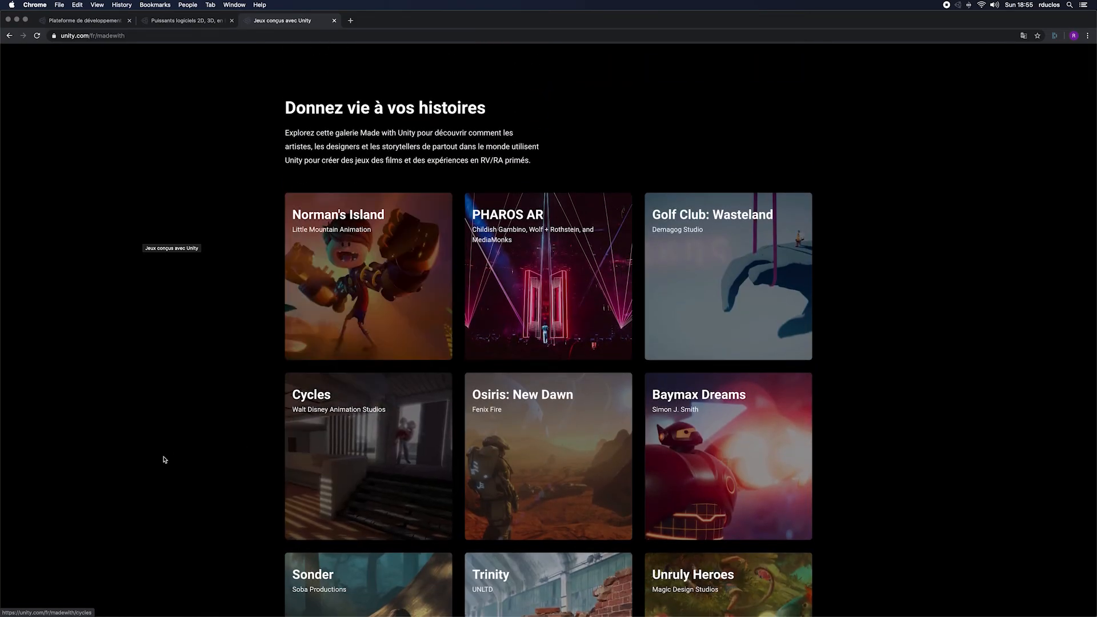
scroll(177, 445, down, 3)
scroll(177, 445, down, 15)
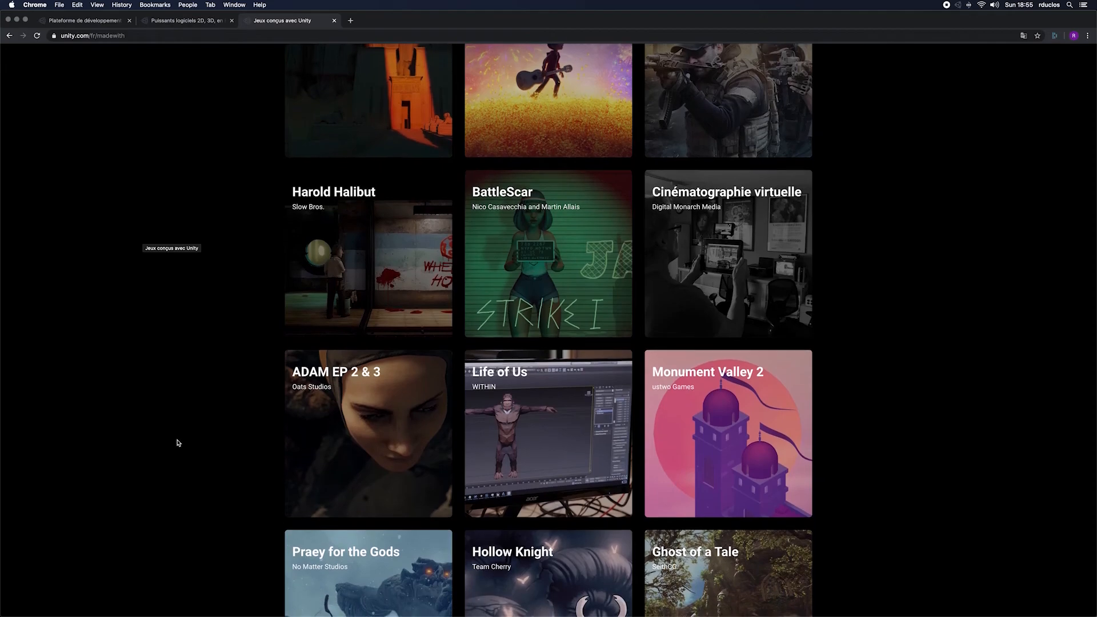
scroll(177, 443, down, 6)
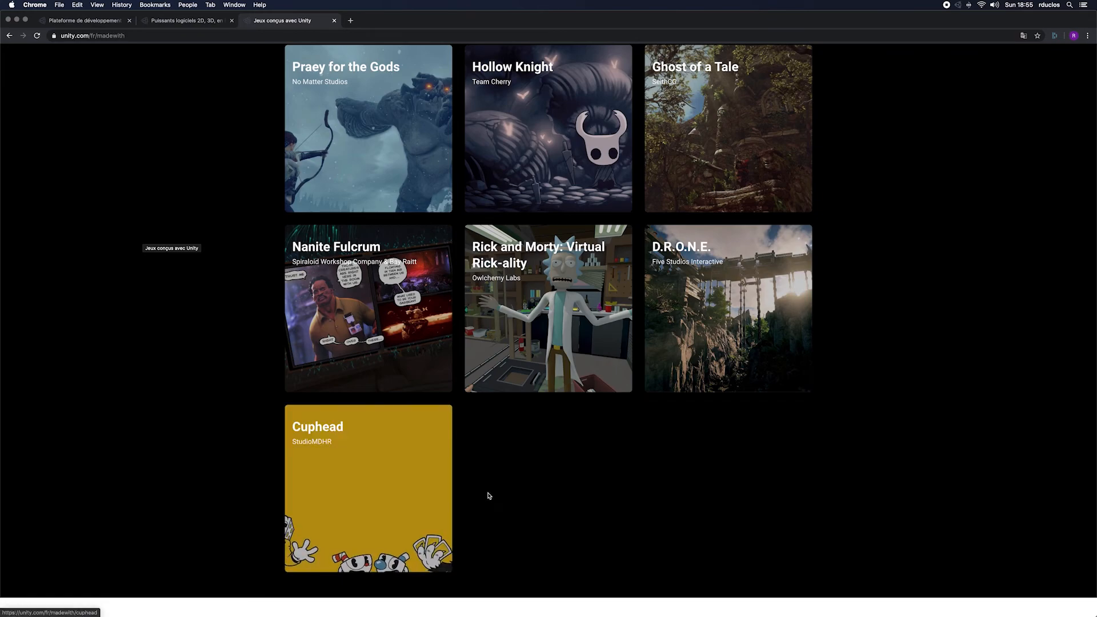
scroll(489, 496, up, 1)
scroll(489, 495, up, 5)
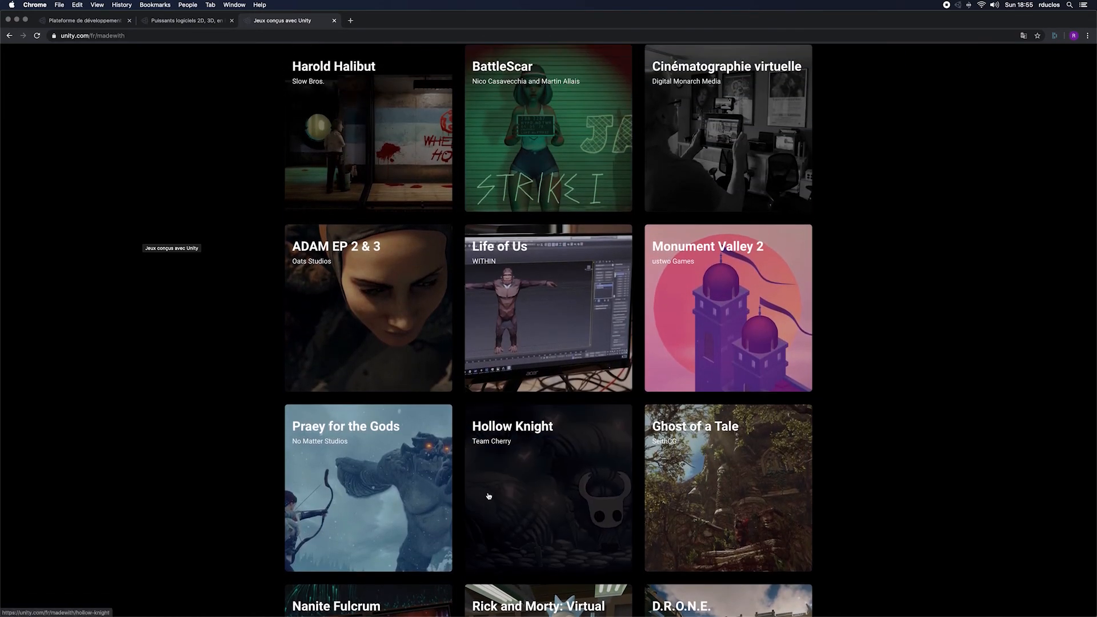
scroll(487, 495, up, 15)
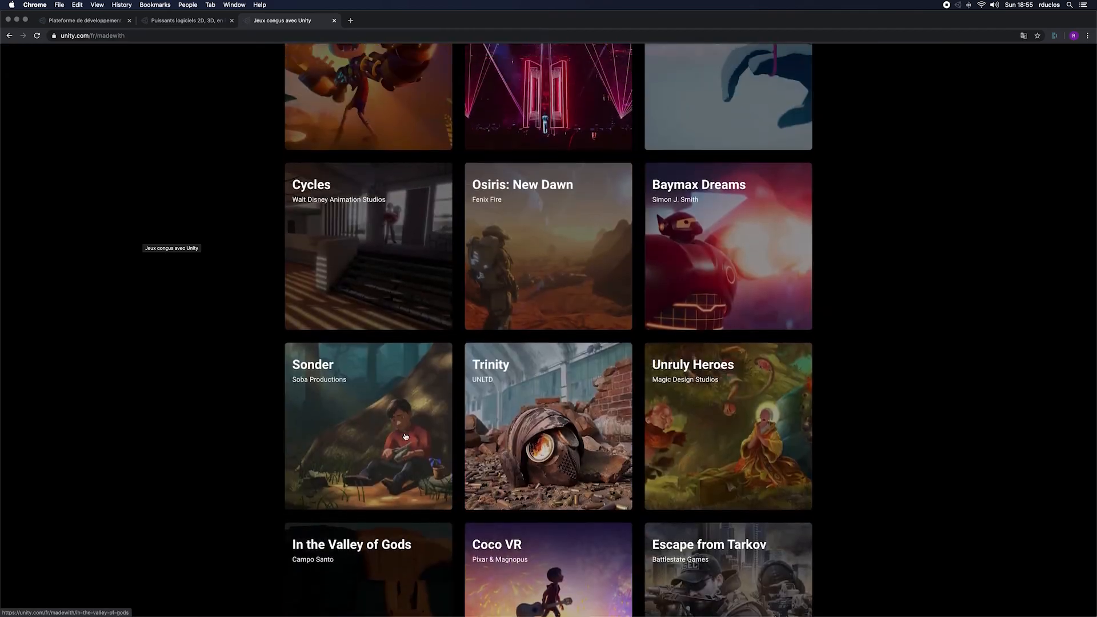
scroll(407, 435, up, 6)
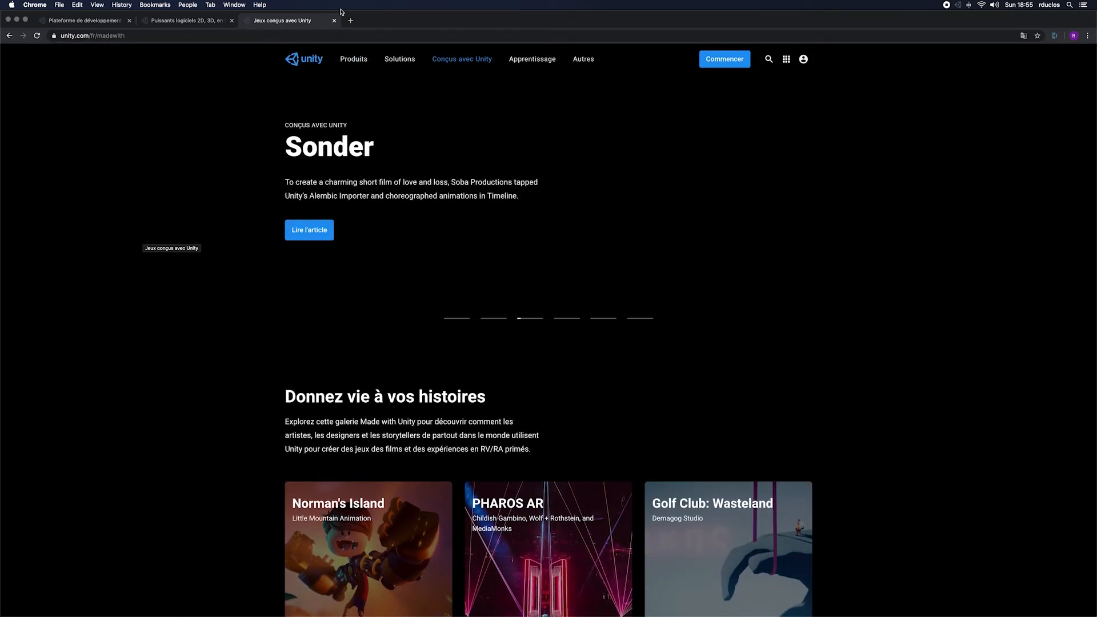
Step: Close the Made with Unity gallery and Unity Store pages, and switch to Unity Hub
click(334, 21)
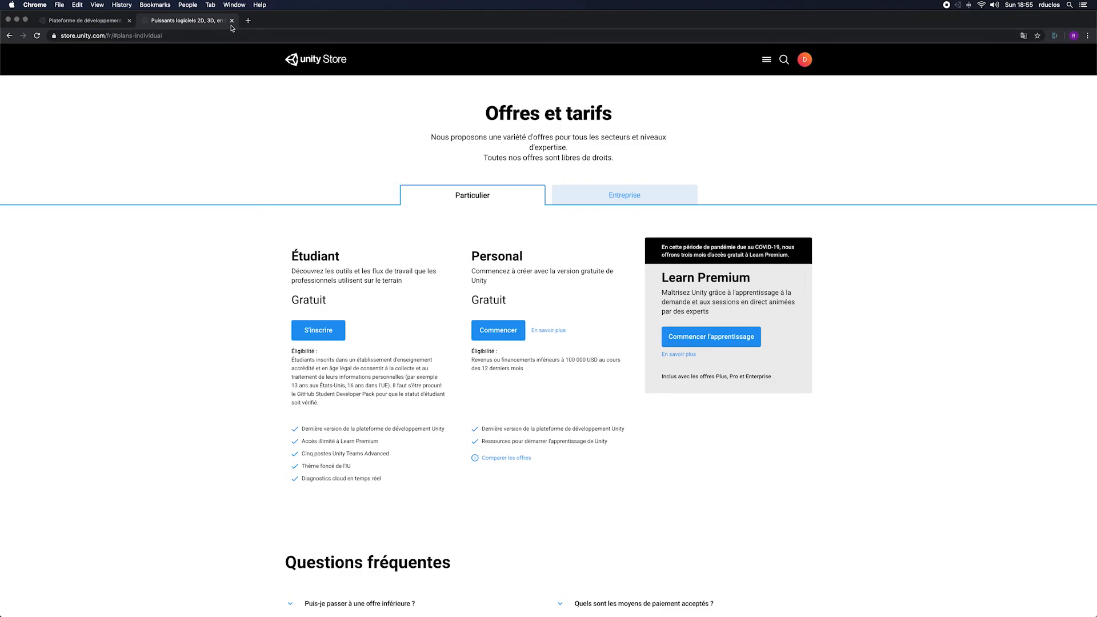
key(super+w)
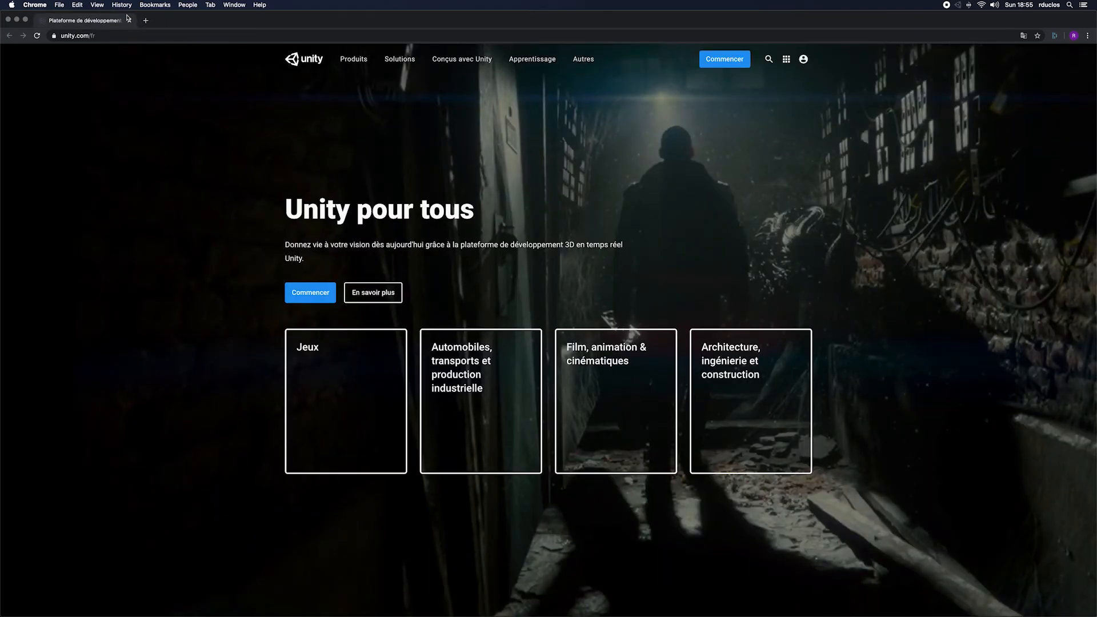
key(super+Tab)
key(super+Tab)
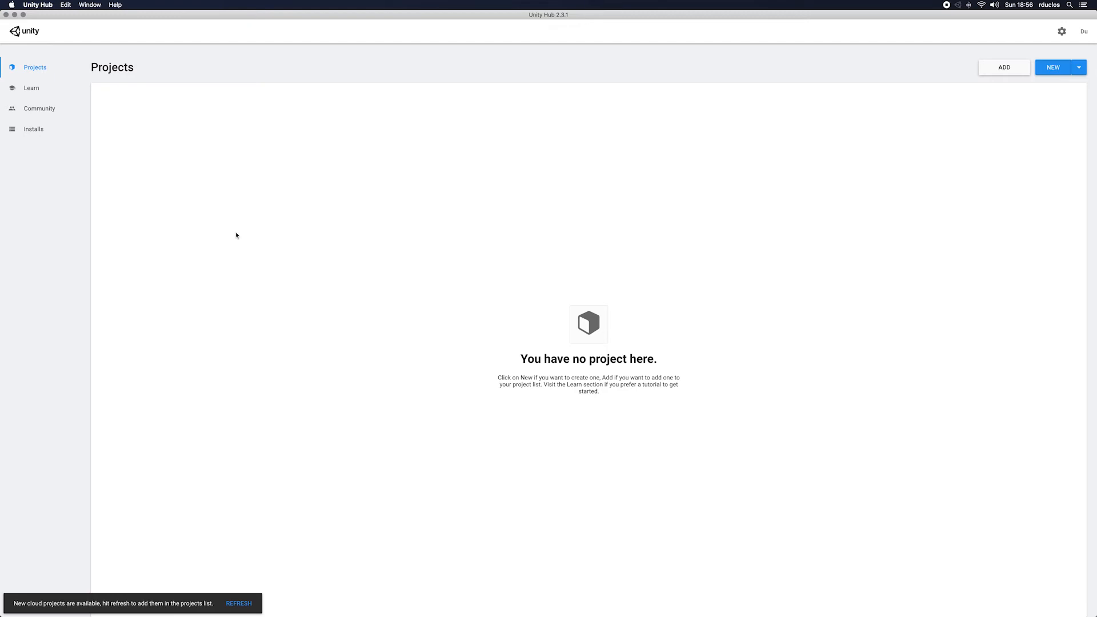
Step: Check the installed Unity versions and return to the project list
click(47, 136)
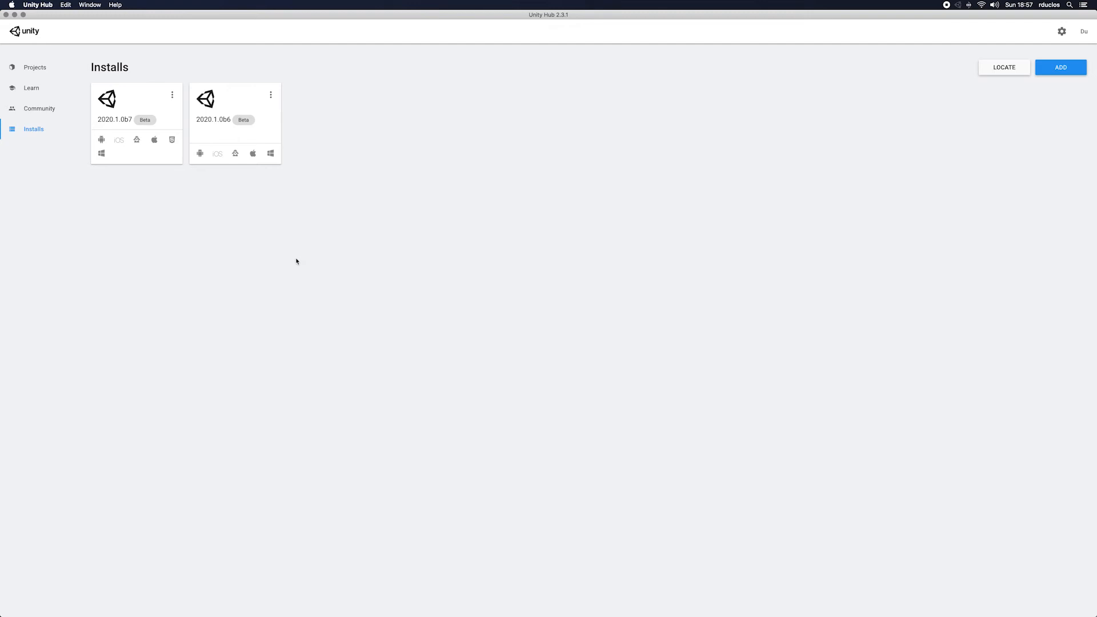
click(49, 74)
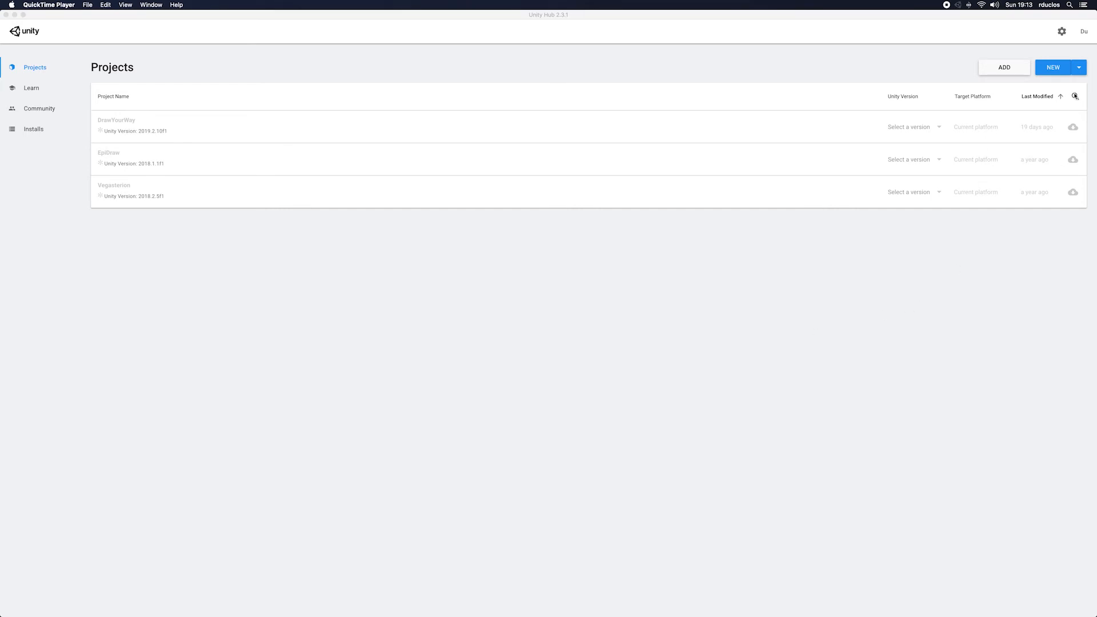
Step: Create a new project from the 2D template with the name FlappyBird
click(1074, 68)
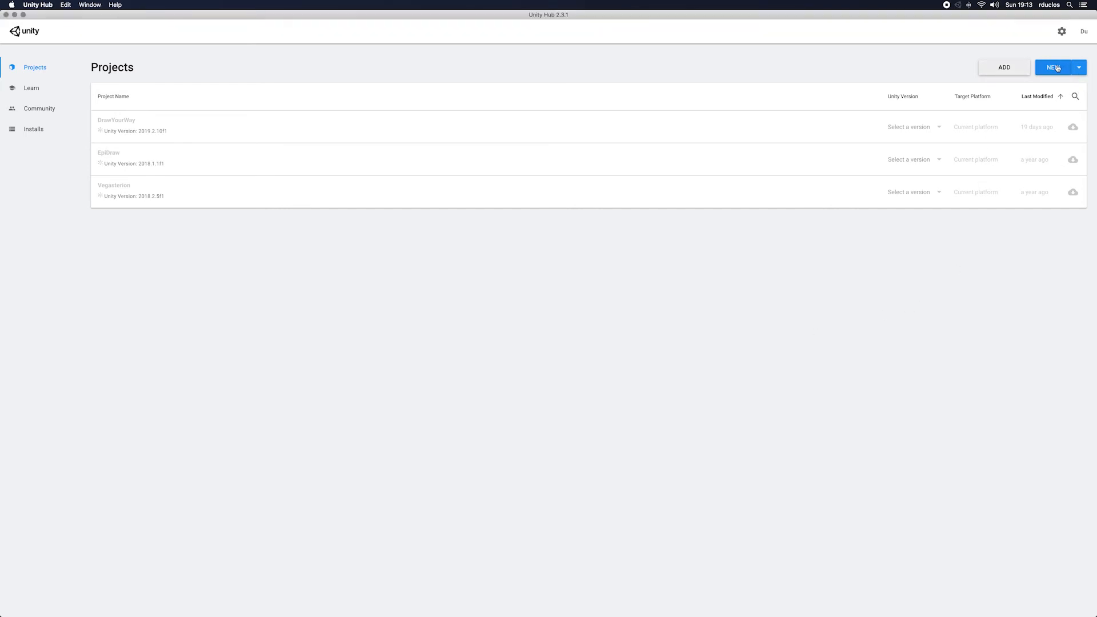
click(1056, 68)
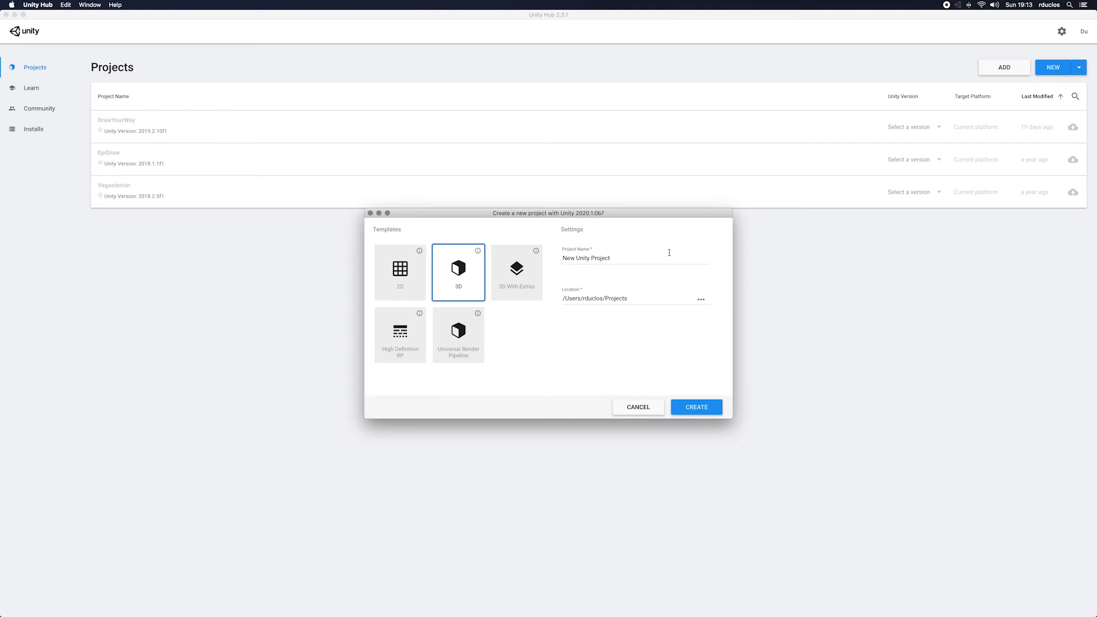
click(413, 272)
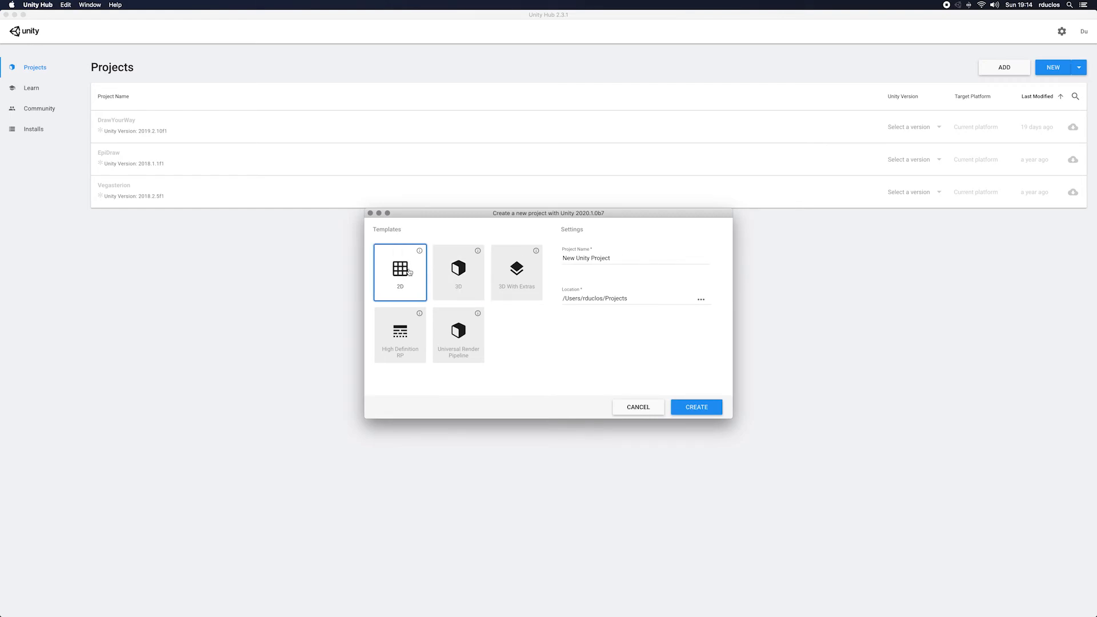
click(674, 261)
key(BackSpace)
text(FlappyBird)
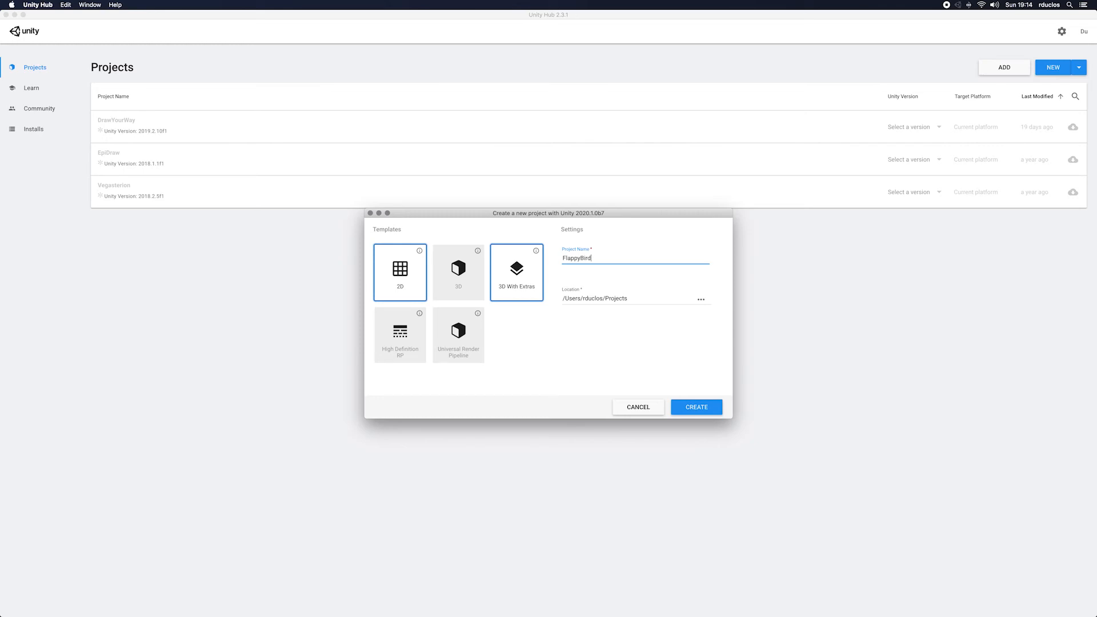
click(698, 408)
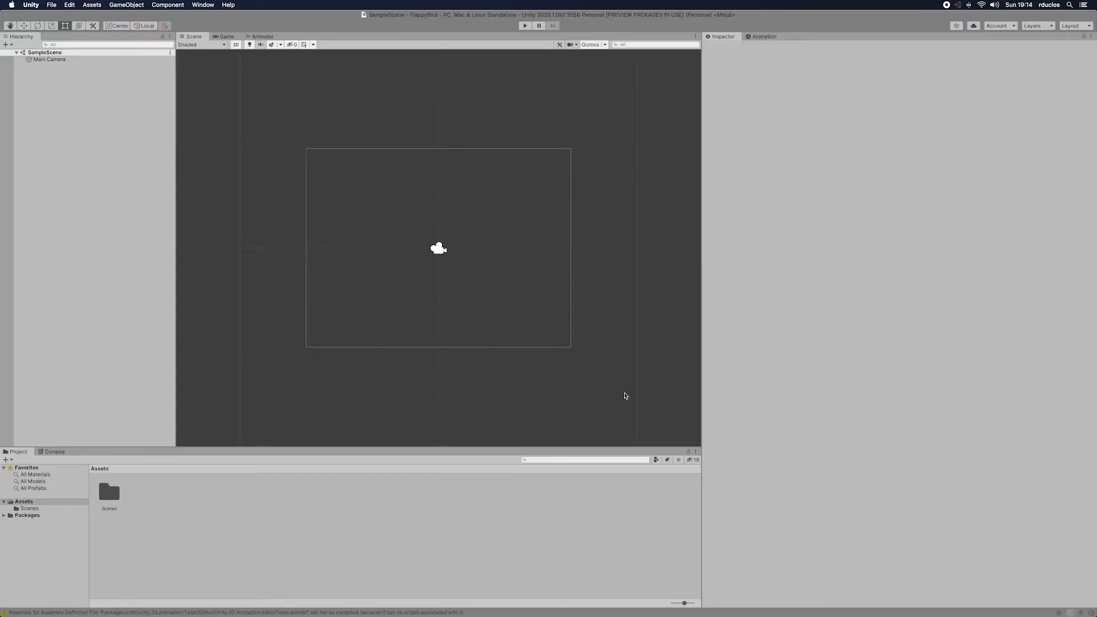
Step: Narrow the Inspector and the Hierarchy to give the Scene view more width
drag(701, 287, 911, 267)
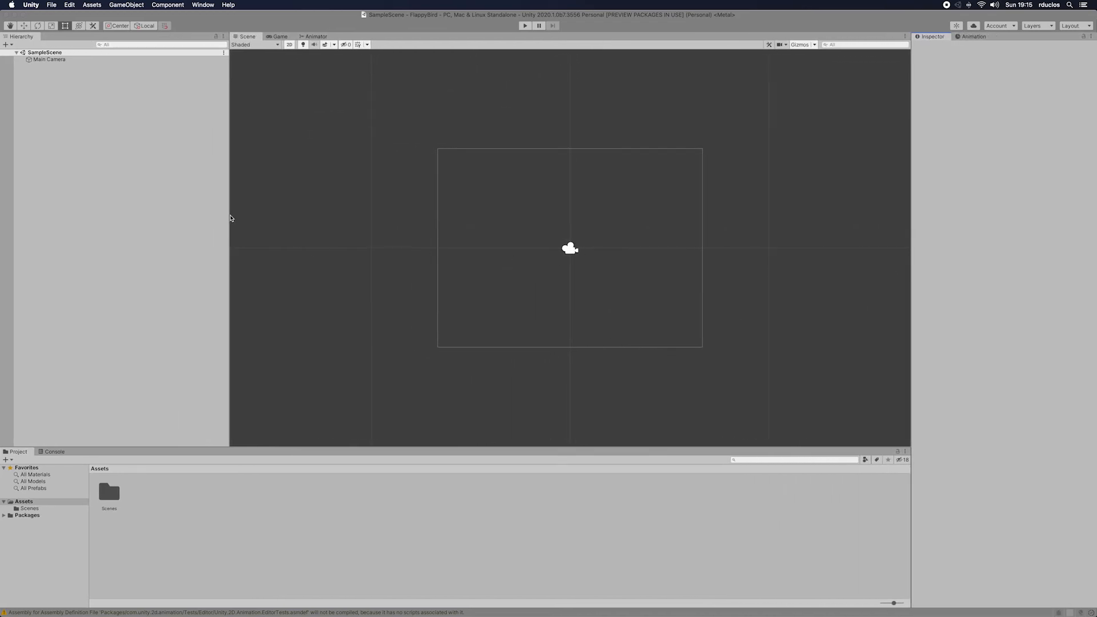
drag(225, 217, 164, 209)
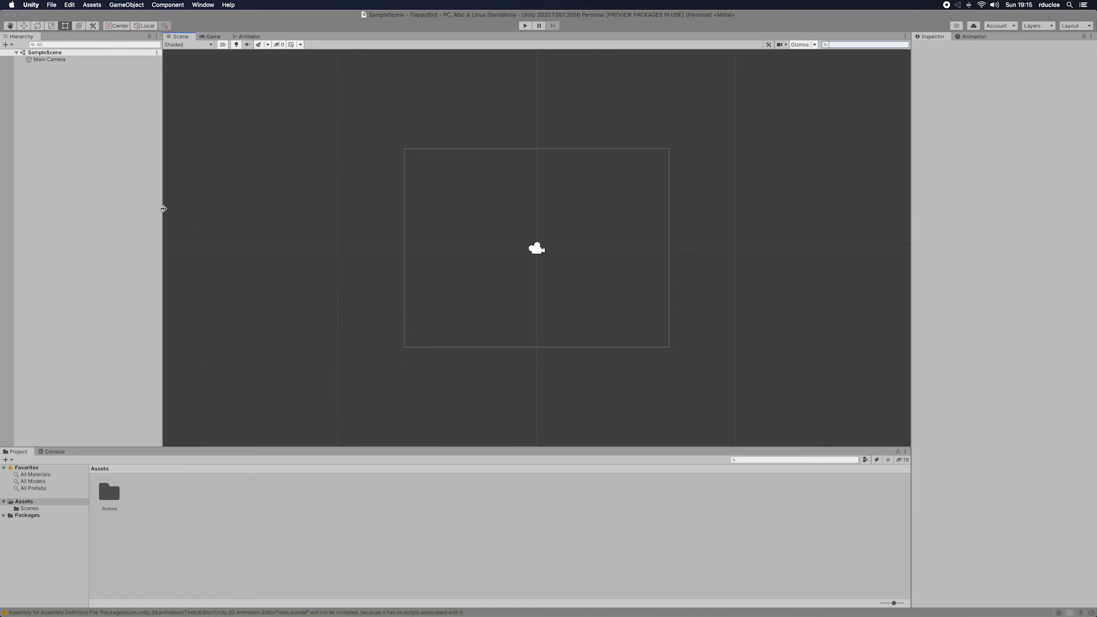
drag(163, 209, 138, 210)
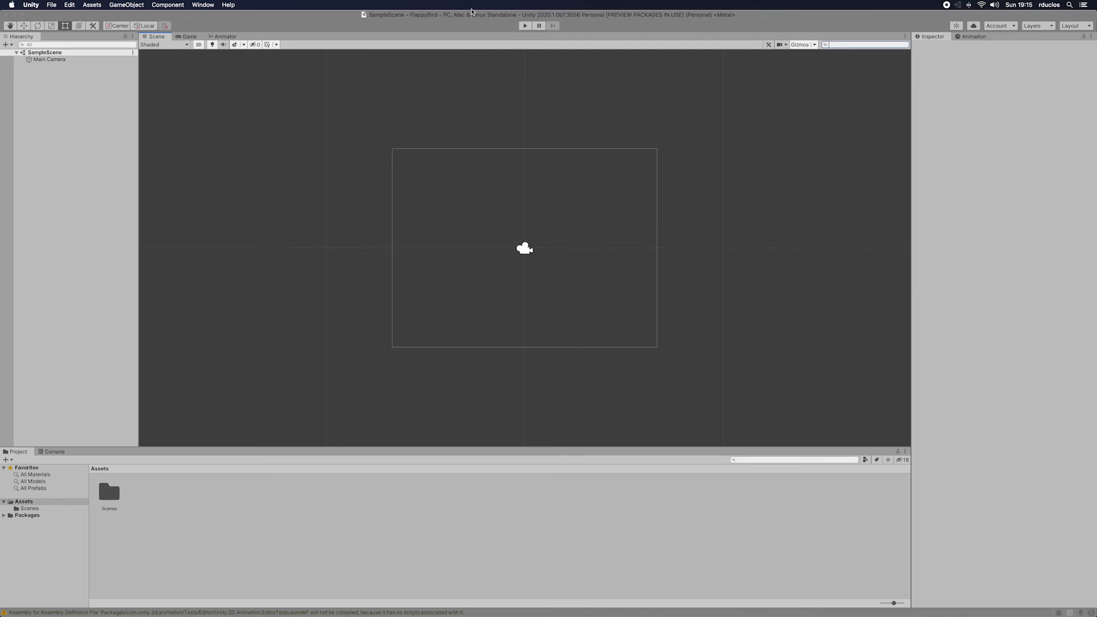
Step: Inspect the Main Camera's properties and briefly run the empty scene in the Game view
click(49, 60)
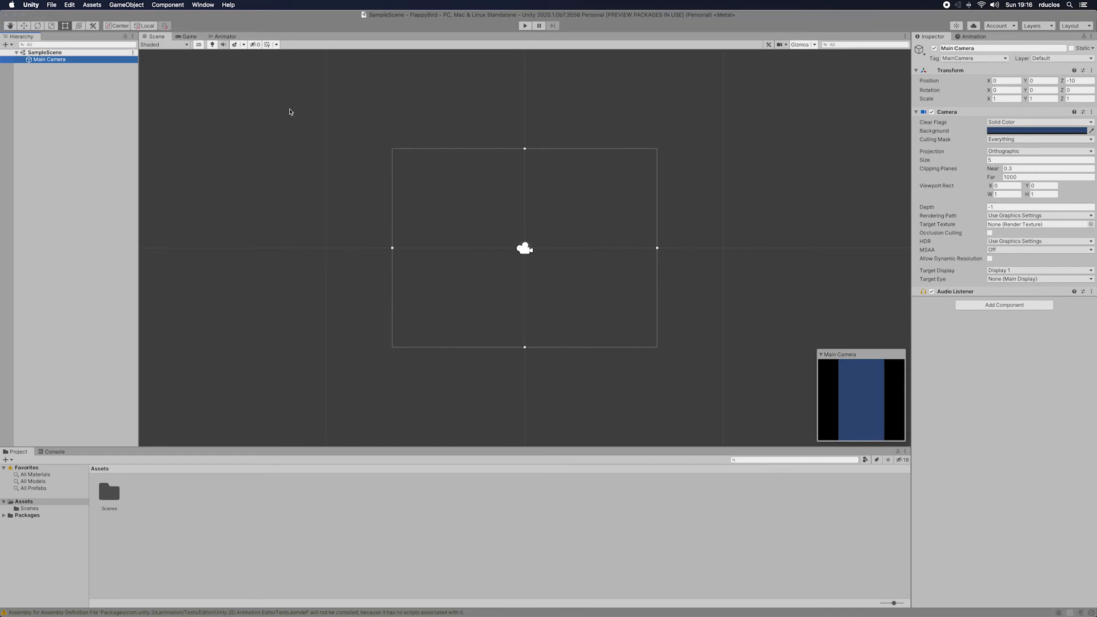
click(191, 37)
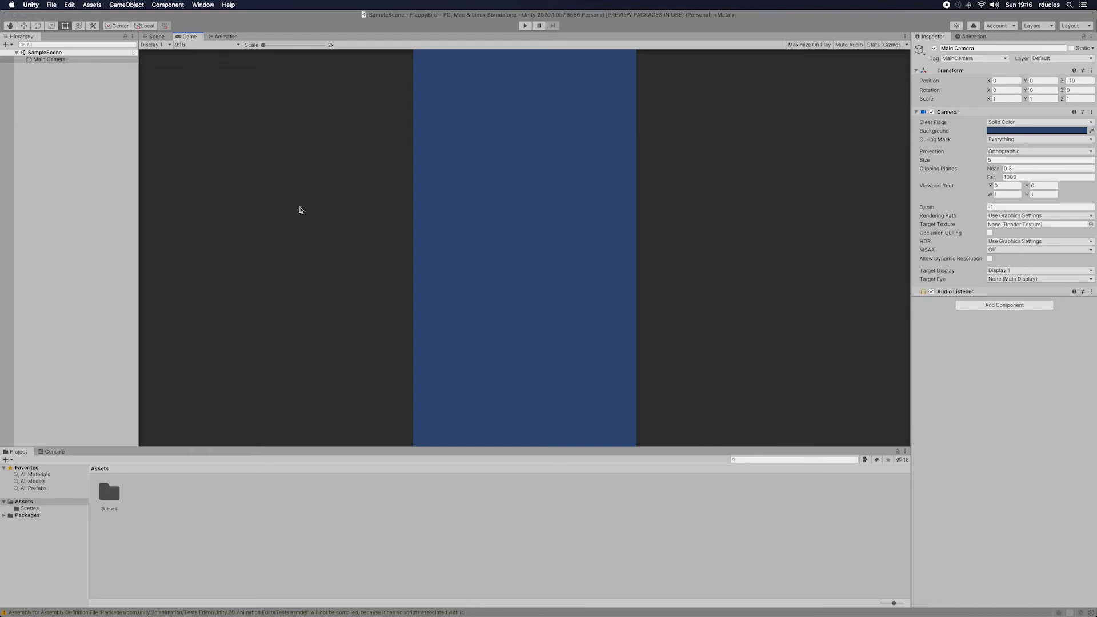
click(526, 26)
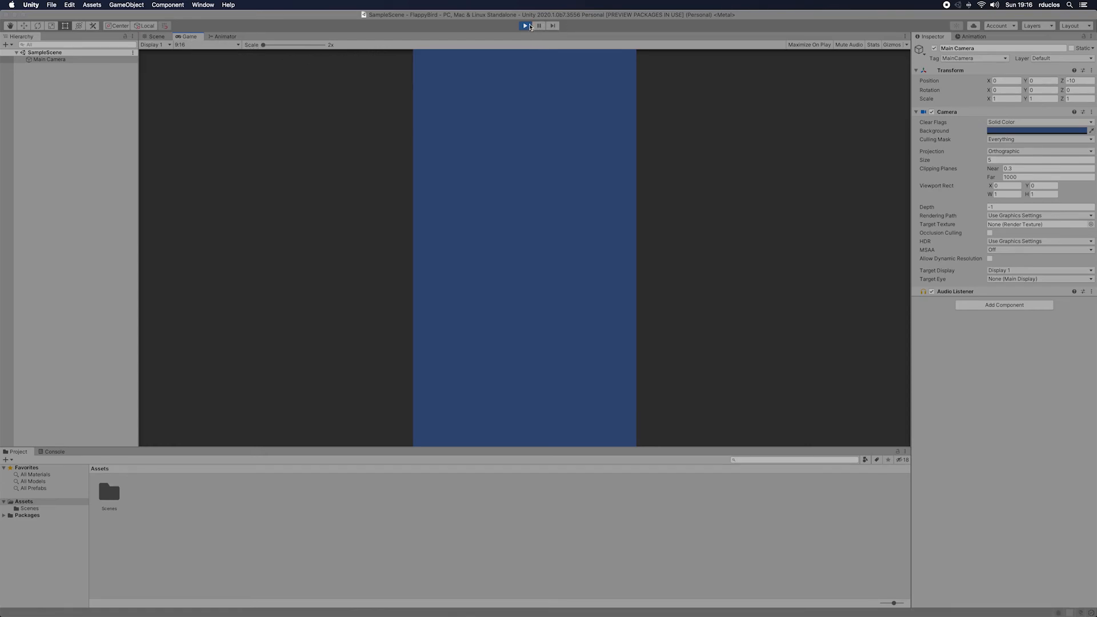
key(super+p)
Step: View the Animator and the Game view, and return to the Scene view
click(226, 36)
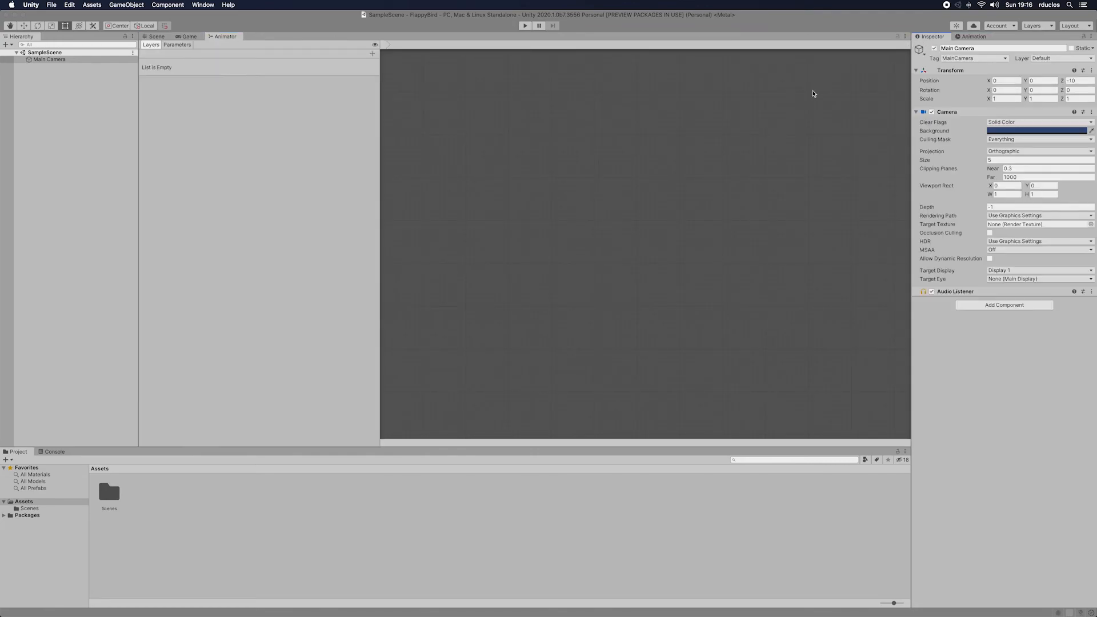
click(190, 36)
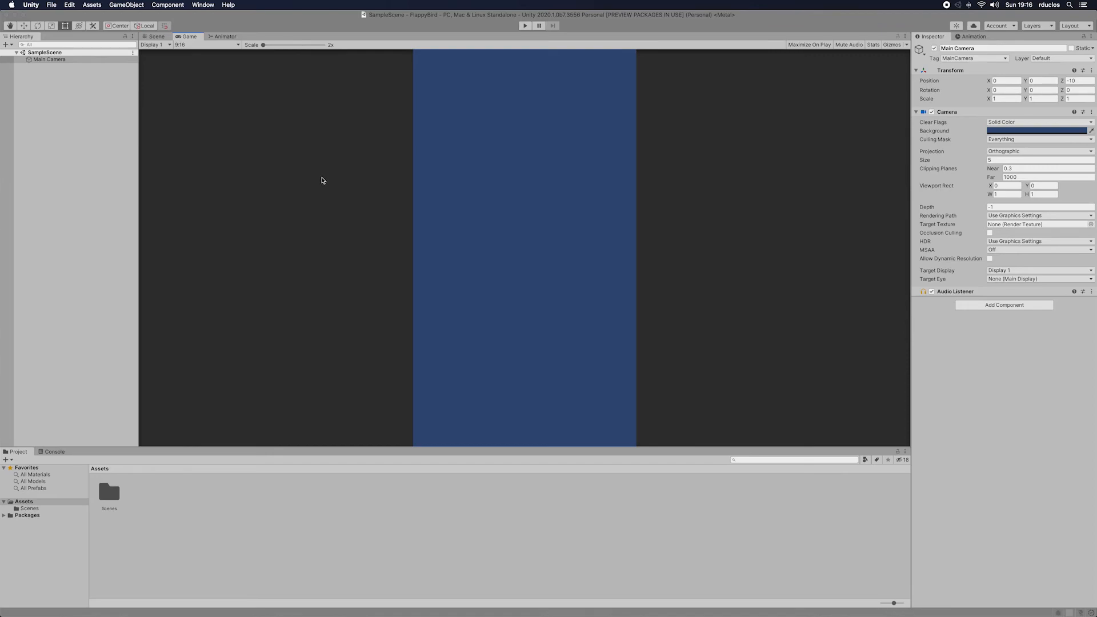
click(156, 37)
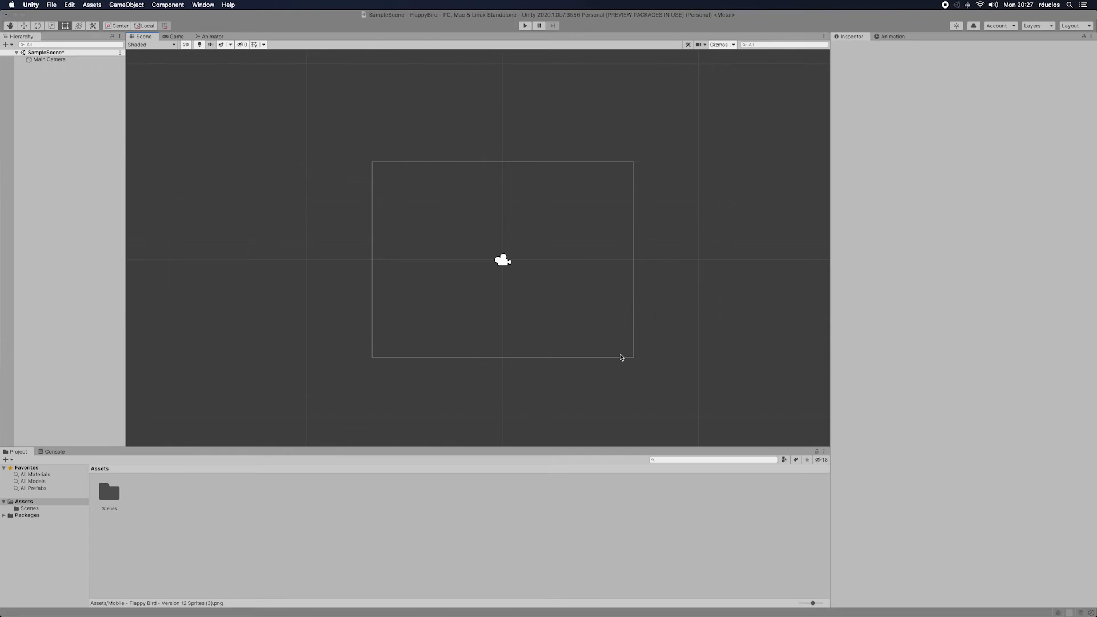
Step: Import the sprite sheet "Mobile - Flappy Bird - Version 12 Sprites (3).png" from Finder's FlappyBirdAssets folder into the project's Assets folder
key(super+Tab)
key(super+Tab)
key(super+Tab)
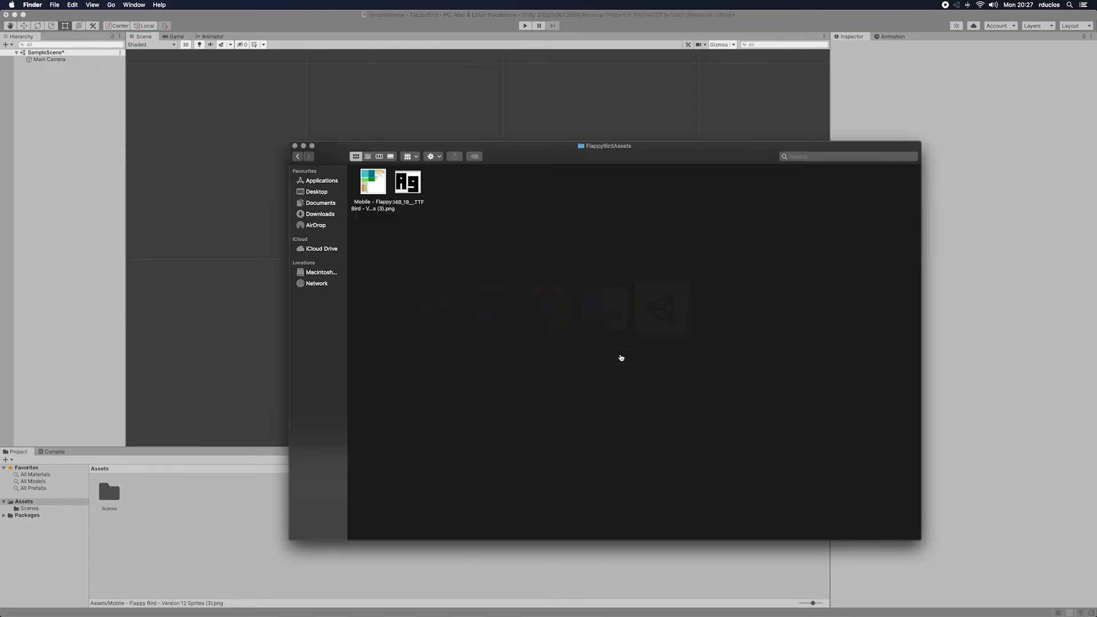
drag(382, 196, 214, 491)
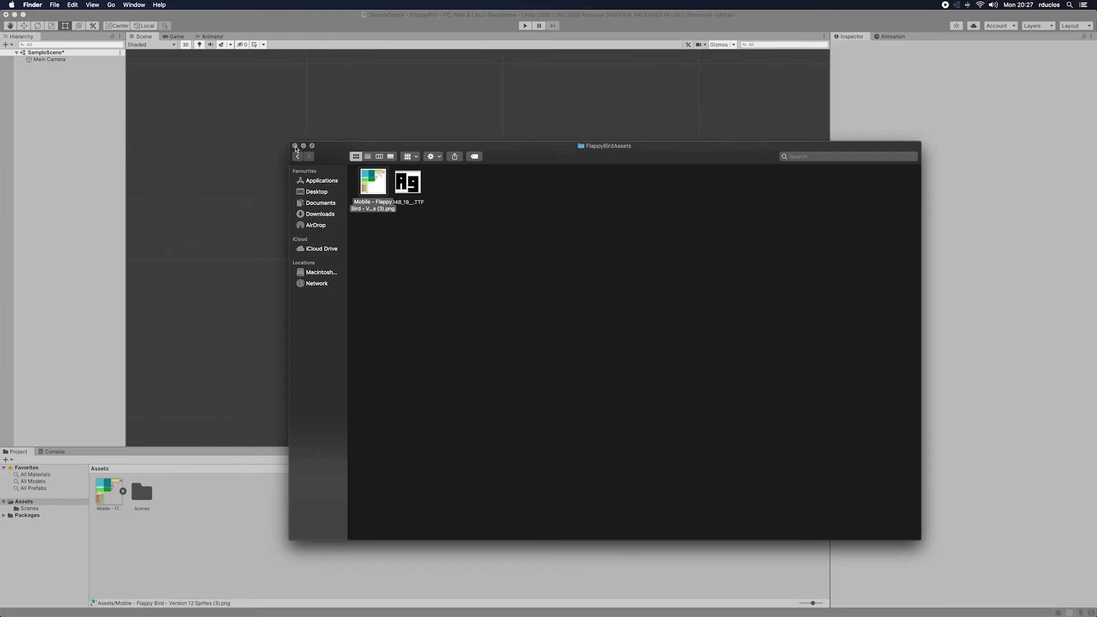
Step: Select the imported Flappy Bird sprite sheet and set its Sprite Mode to Multiple
click(137, 492)
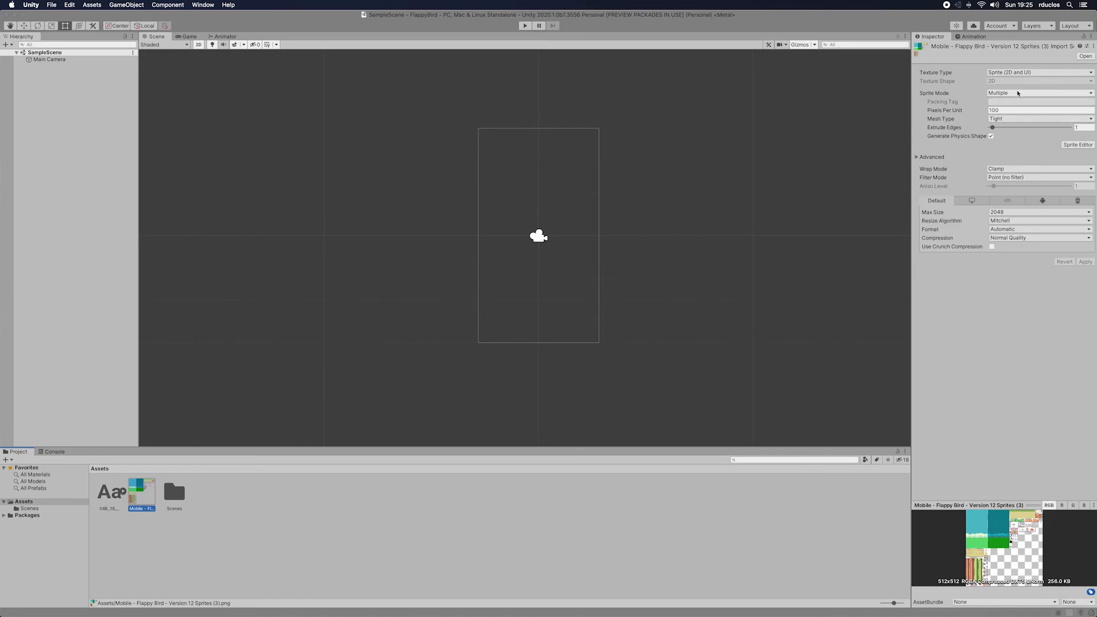
click(1019, 93)
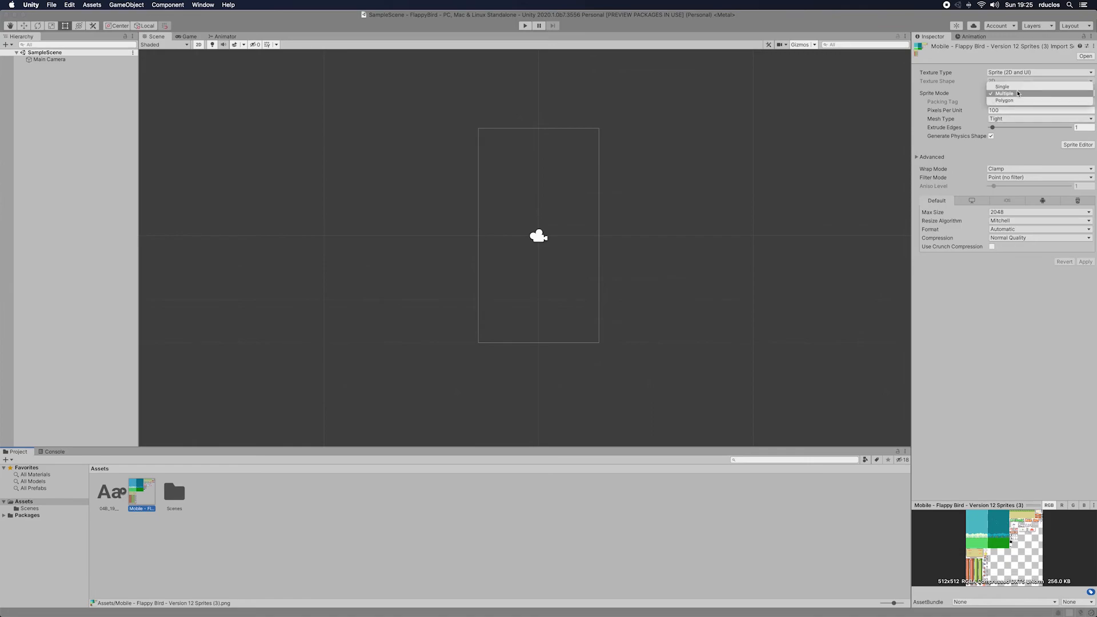
click(1004, 86)
click(1020, 93)
click(1021, 101)
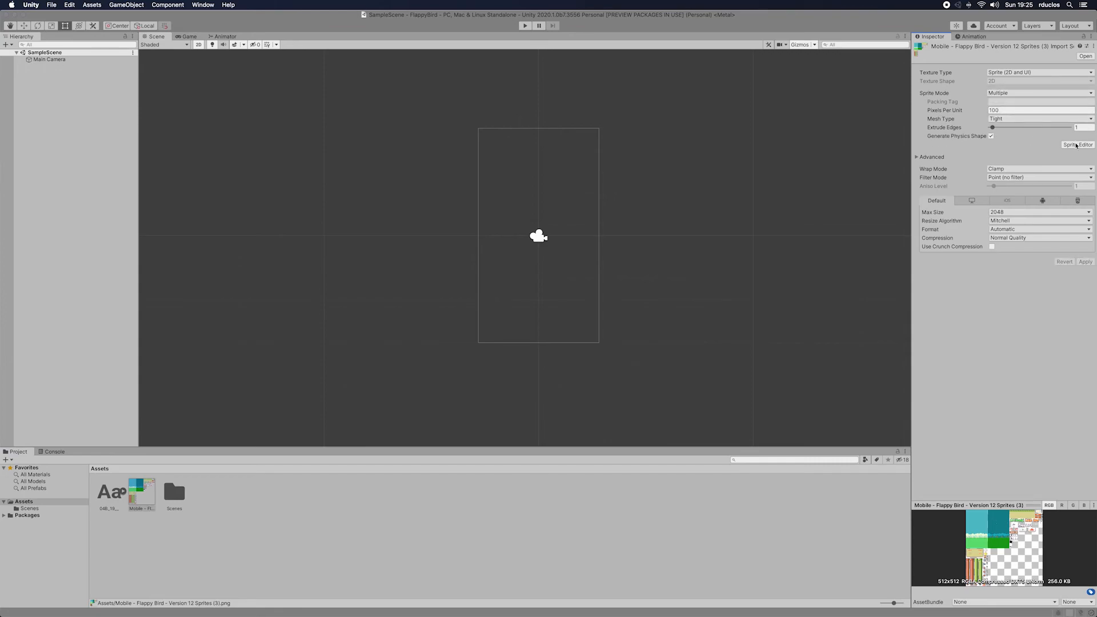
Step: In the Sprite Editor, outline the day background at about 144 × 256 and the ground strip at about 170 × 57 as separate sprites
click(1077, 146)
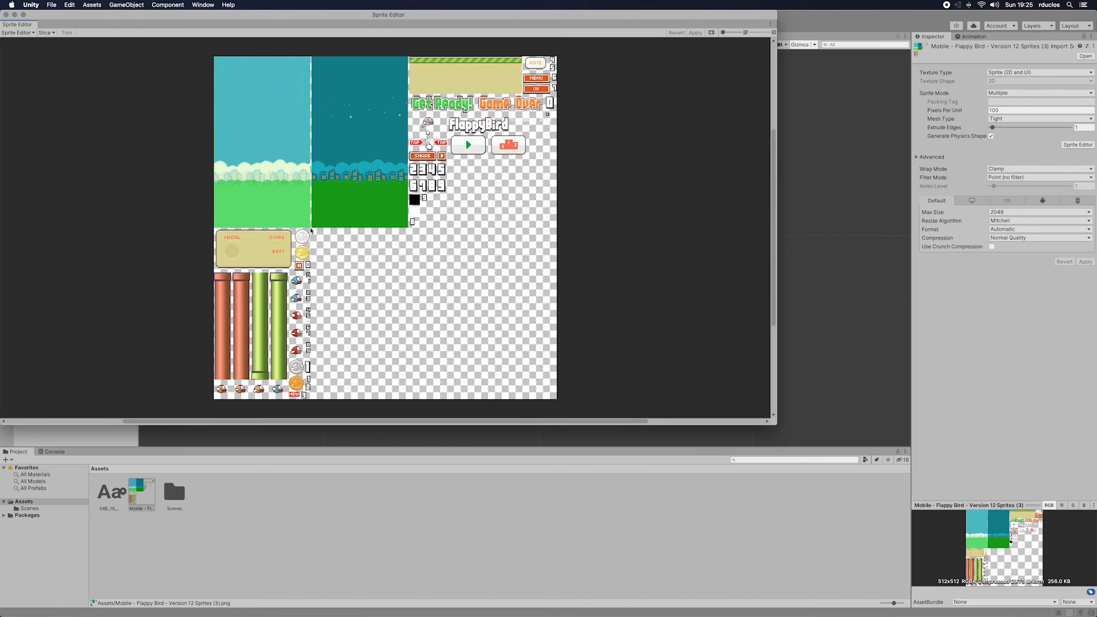
drag(311, 228, 214, 56)
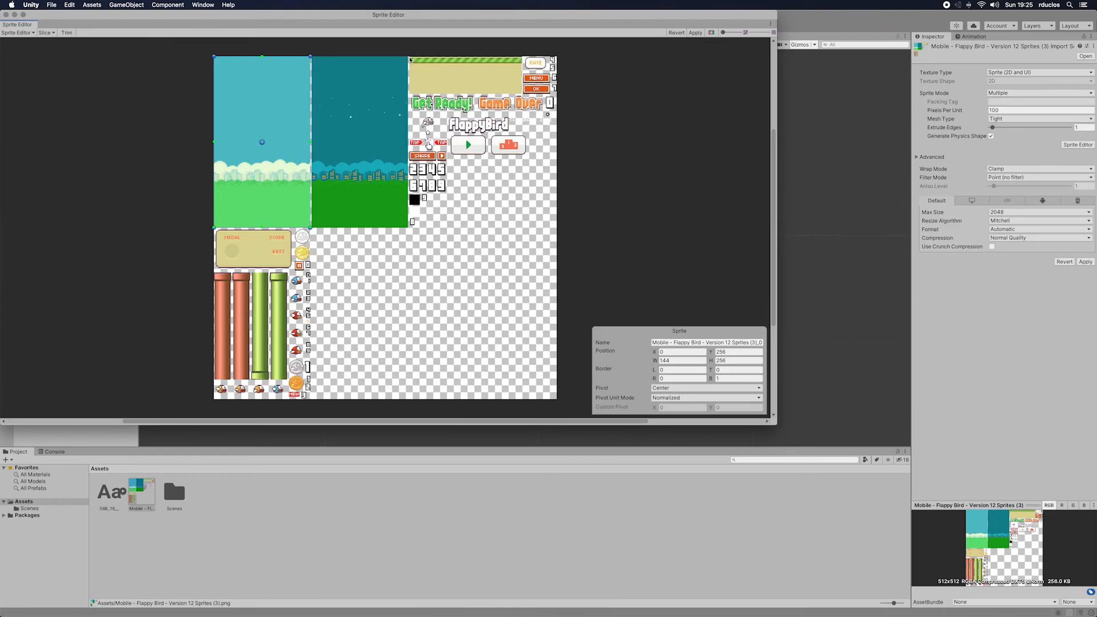
click(442, 83)
drag(511, 94, 522, 94)
drag(410, 56, 410, 54)
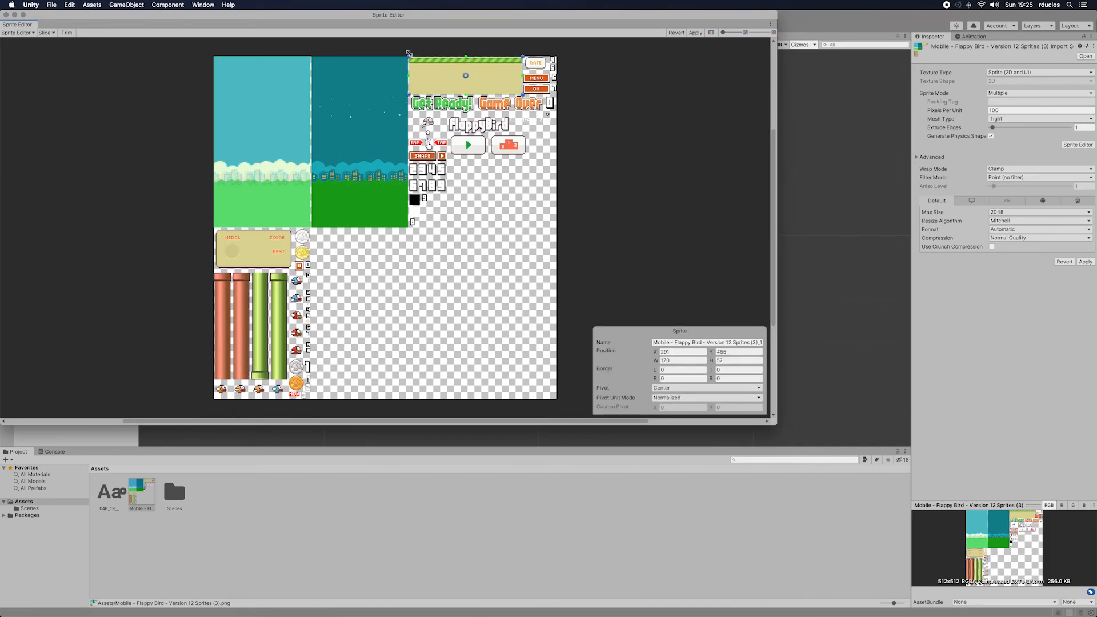
drag(409, 91, 409, 94)
drag(521, 93, 521, 94)
Step: Outline the FlappyBird title, play button and Game Over text as sprites of about 90 × 30, 53 × 31 and 100 × 28
click(464, 128)
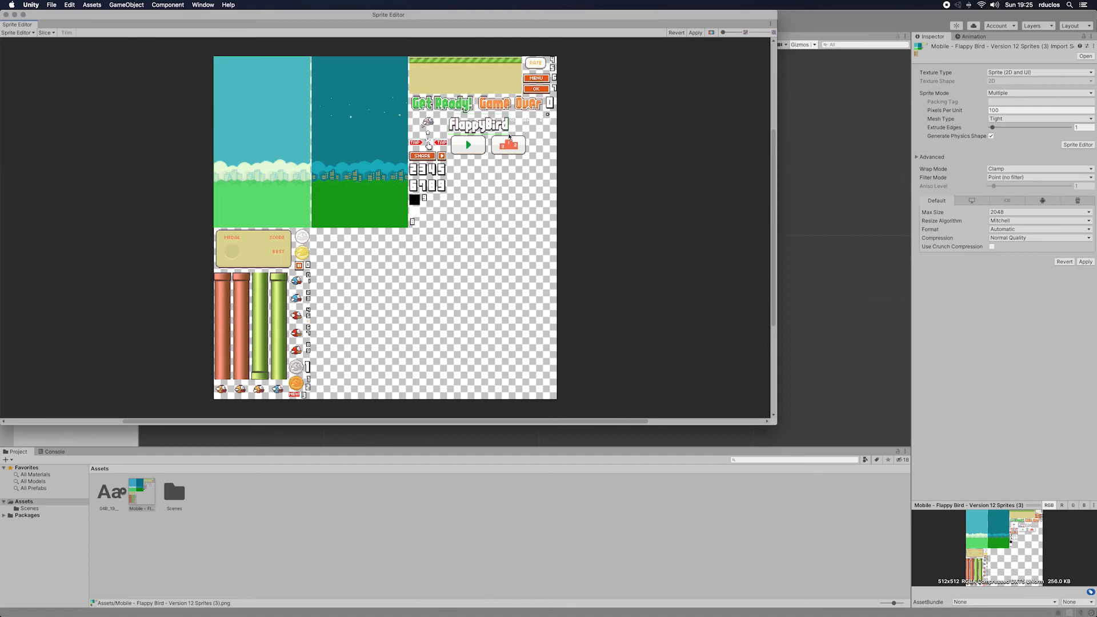
drag(449, 114, 508, 134)
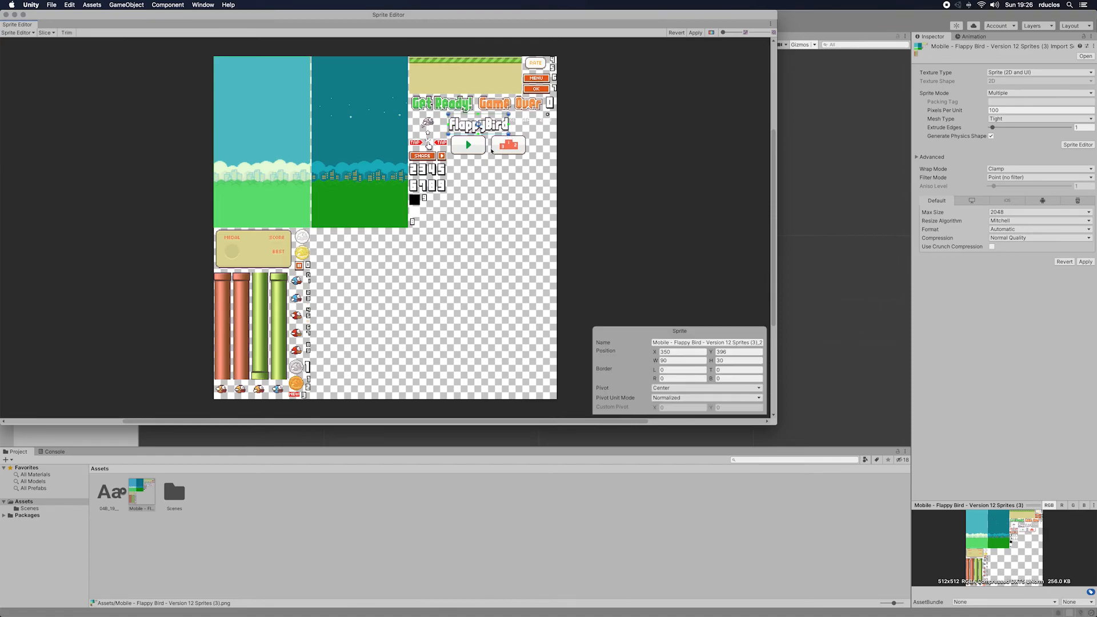
click(451, 139)
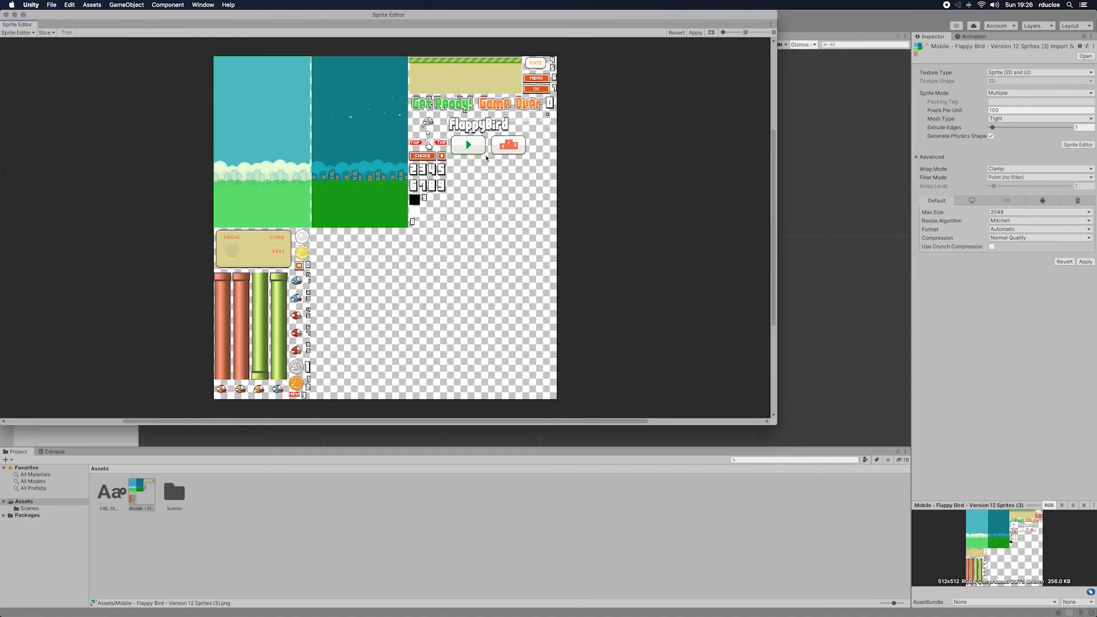
drag(487, 158, 450, 134)
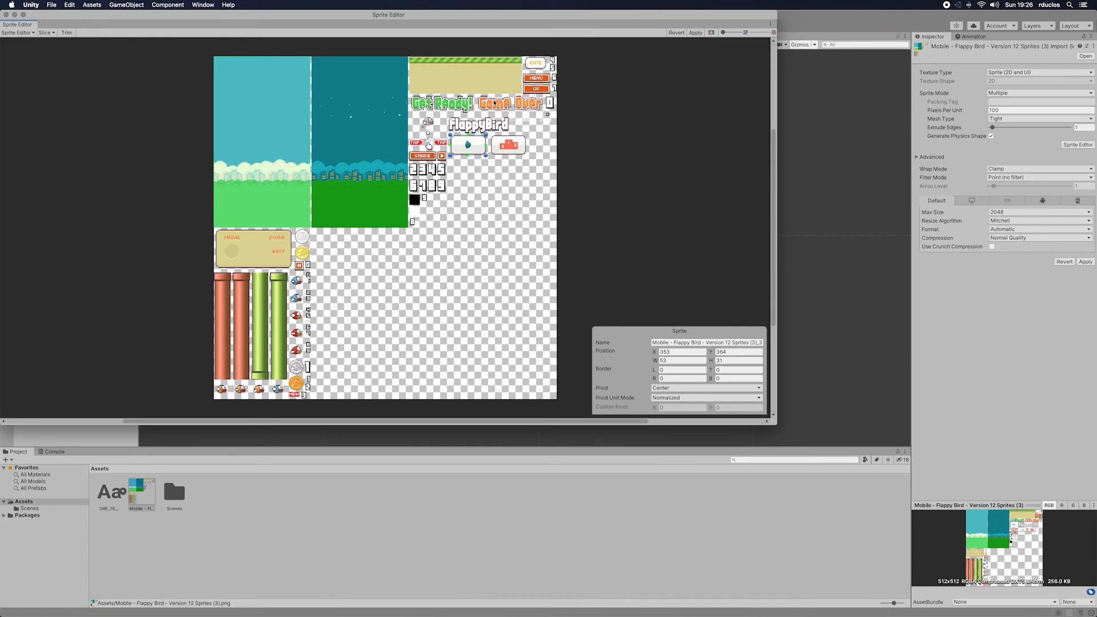
click(477, 99)
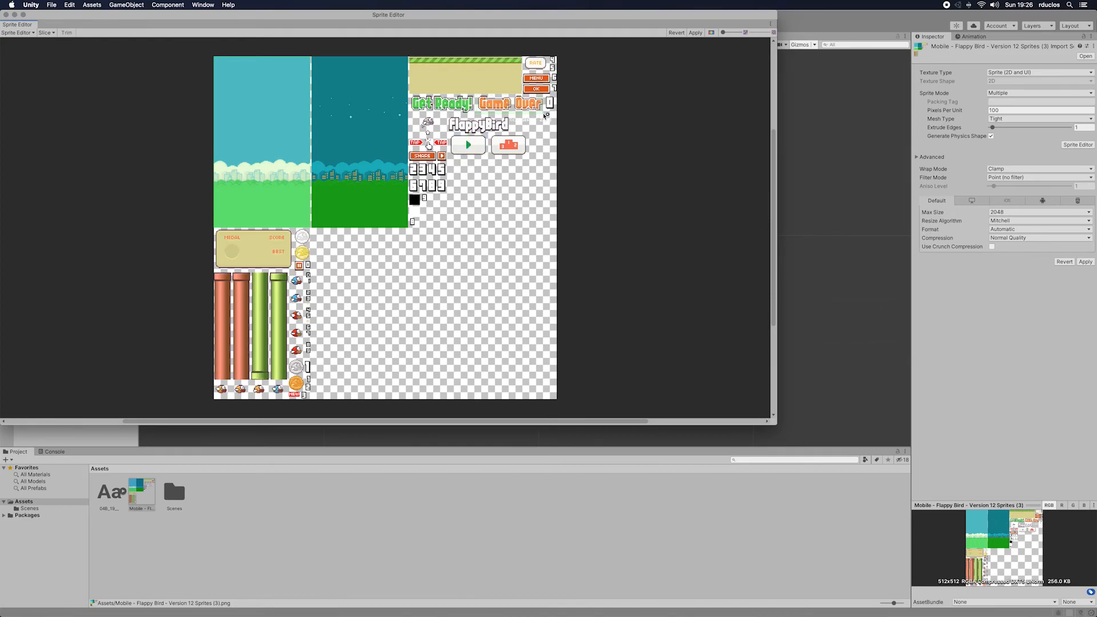
click(542, 113)
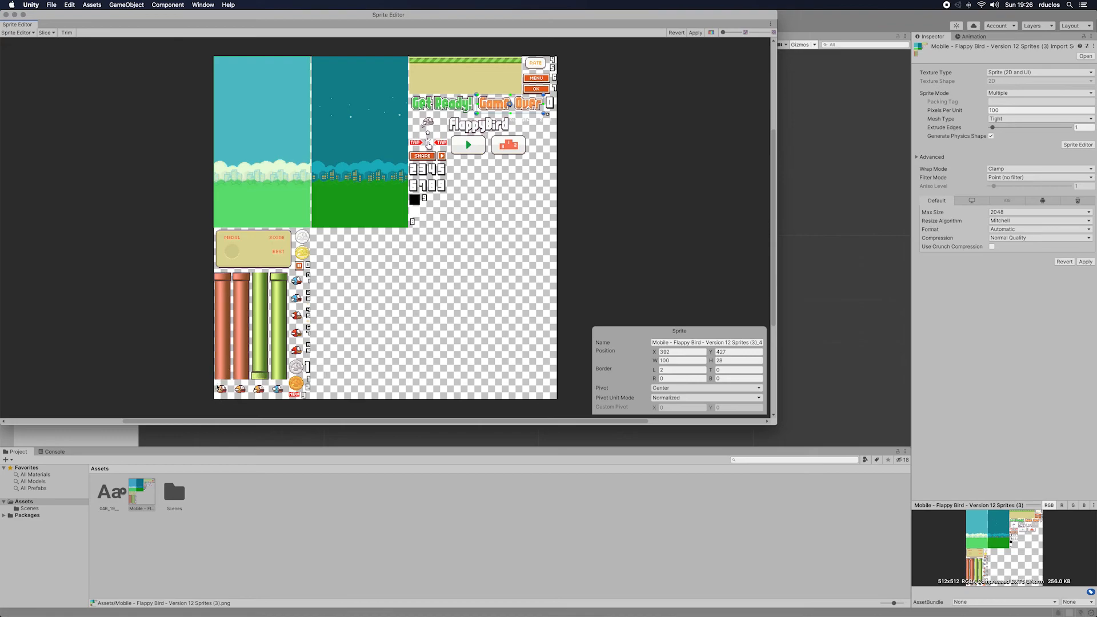
Step: Outline the three red bird frames as separate sprites, each 19 wide and 19 high
drag(290, 309, 306, 326)
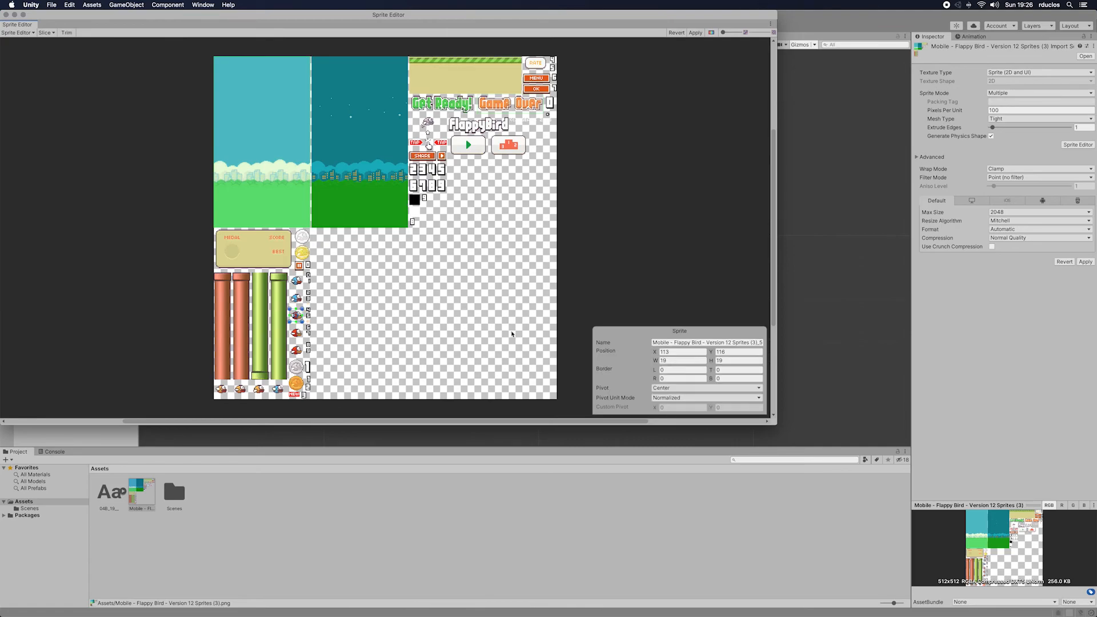
click(718, 360)
drag(290, 327, 302, 339)
click(679, 359)
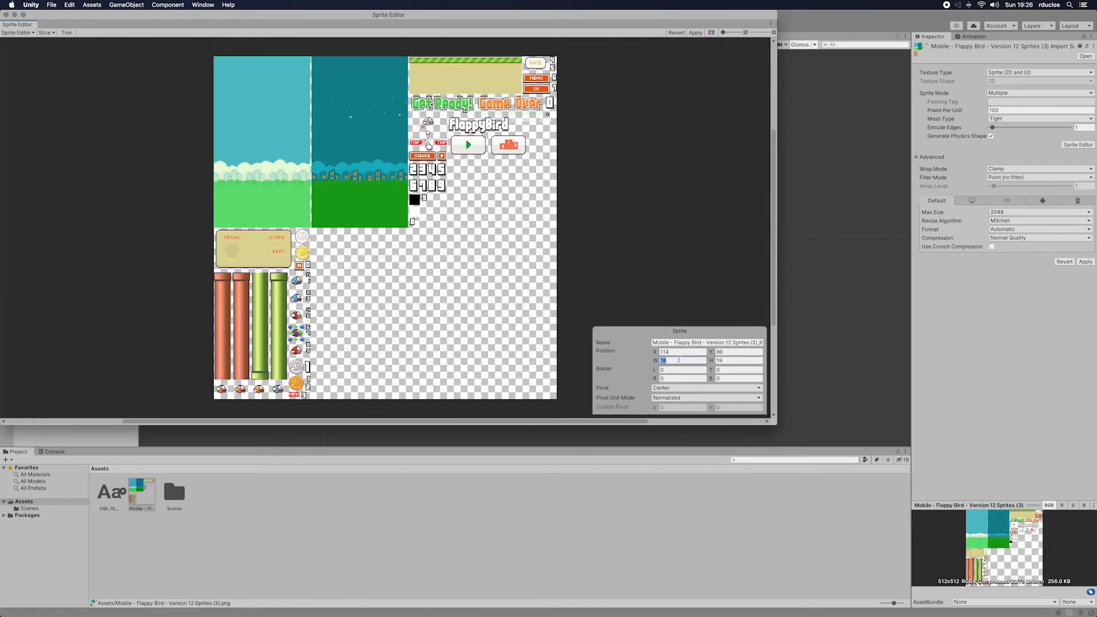
text(19)
drag(290, 345, 303, 359)
click(722, 362)
click(725, 361)
key(BackSpace)
key(BackSpace)
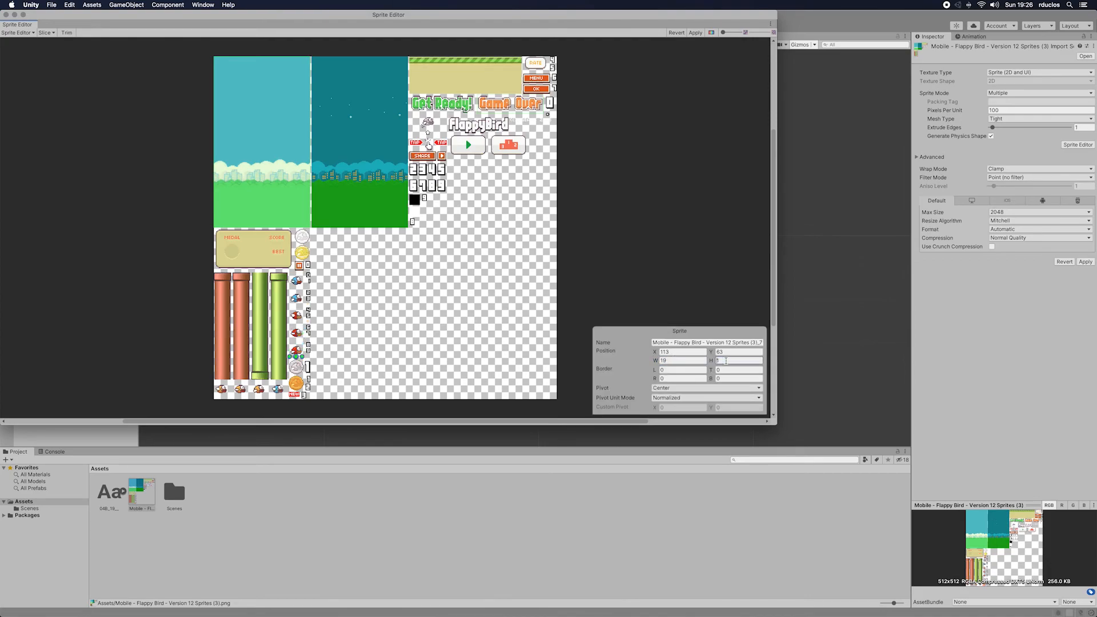
text(9)
Step: Outline the two green pipes as separate full-height sprites, the second one about 26 × 161
click(256, 275)
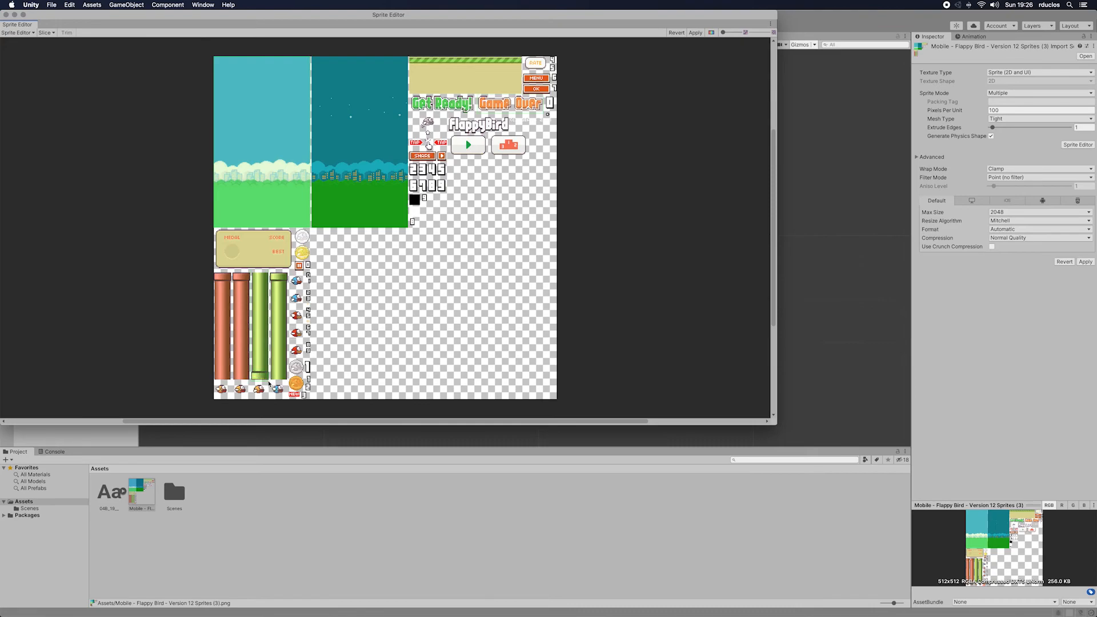
click(268, 380)
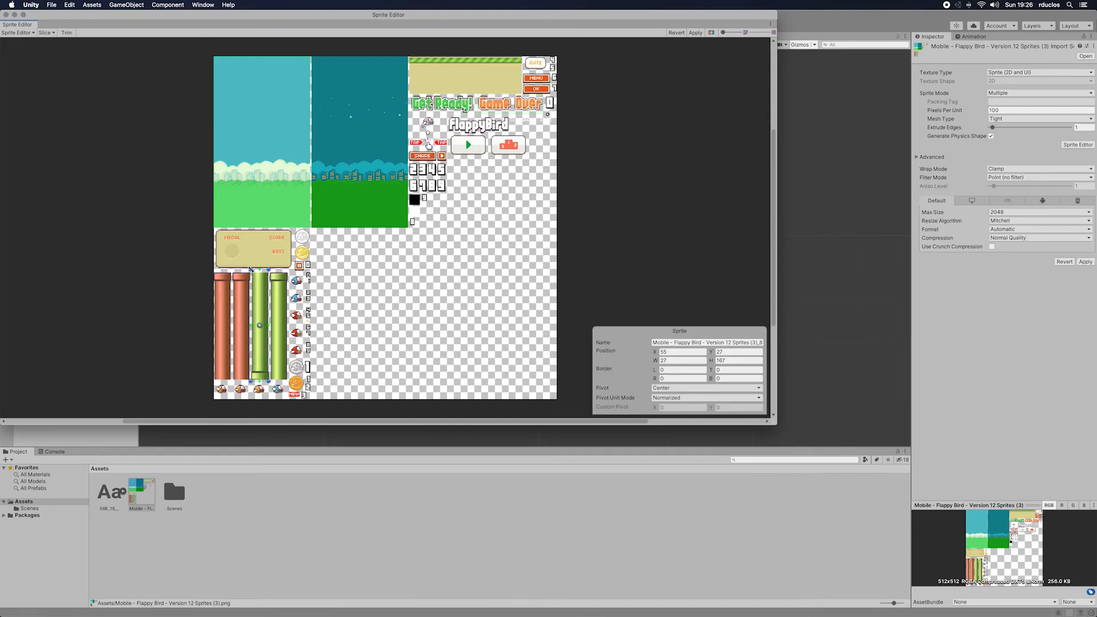
drag(251, 269, 250, 271)
click(292, 389)
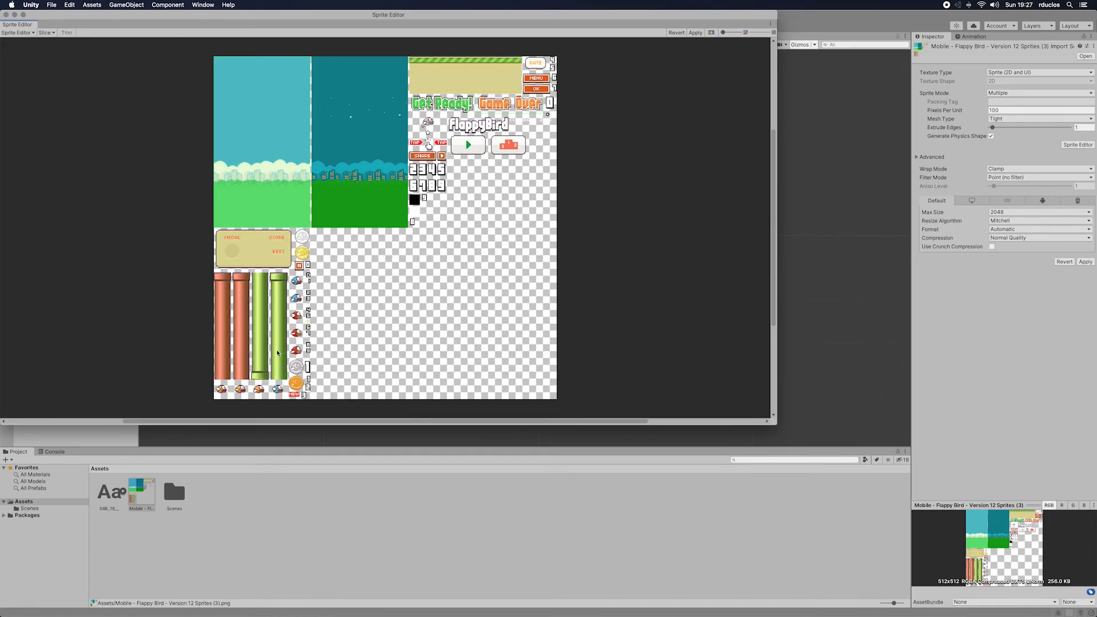
click(270, 276)
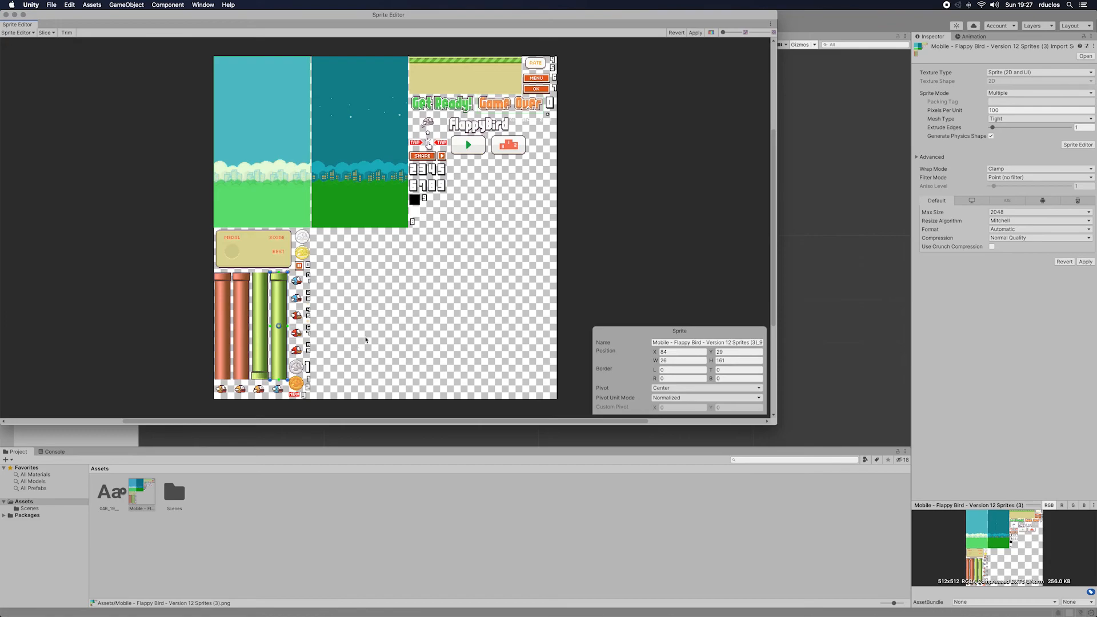
Step: Apply the sprite slices, close the Sprite Editor and expand the sprite sheet asset to show its sub-sprites
click(697, 34)
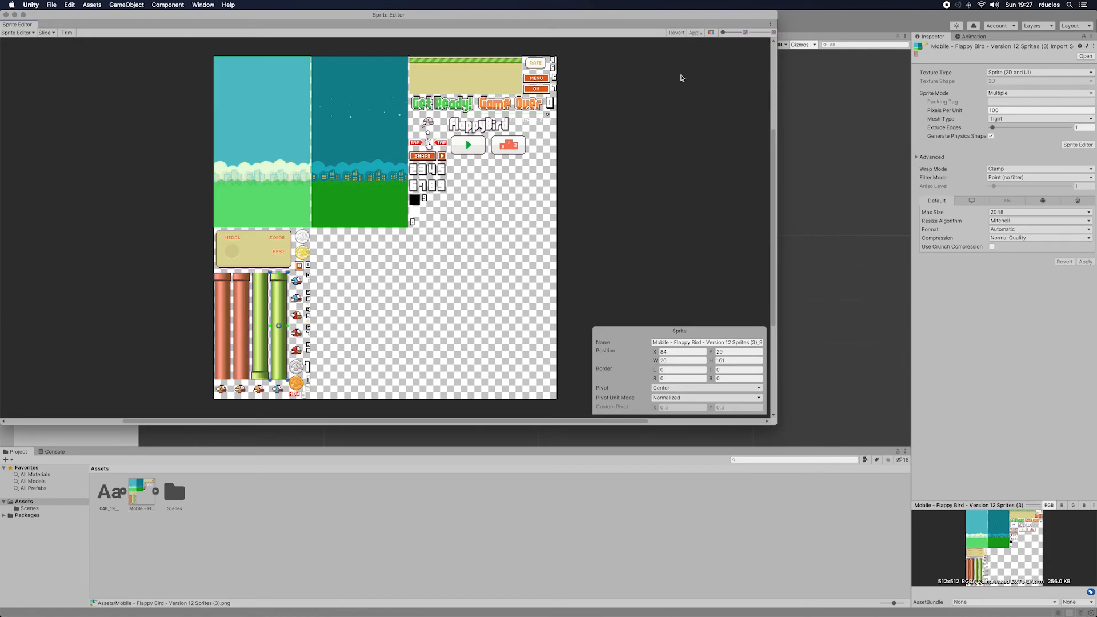
click(5, 15)
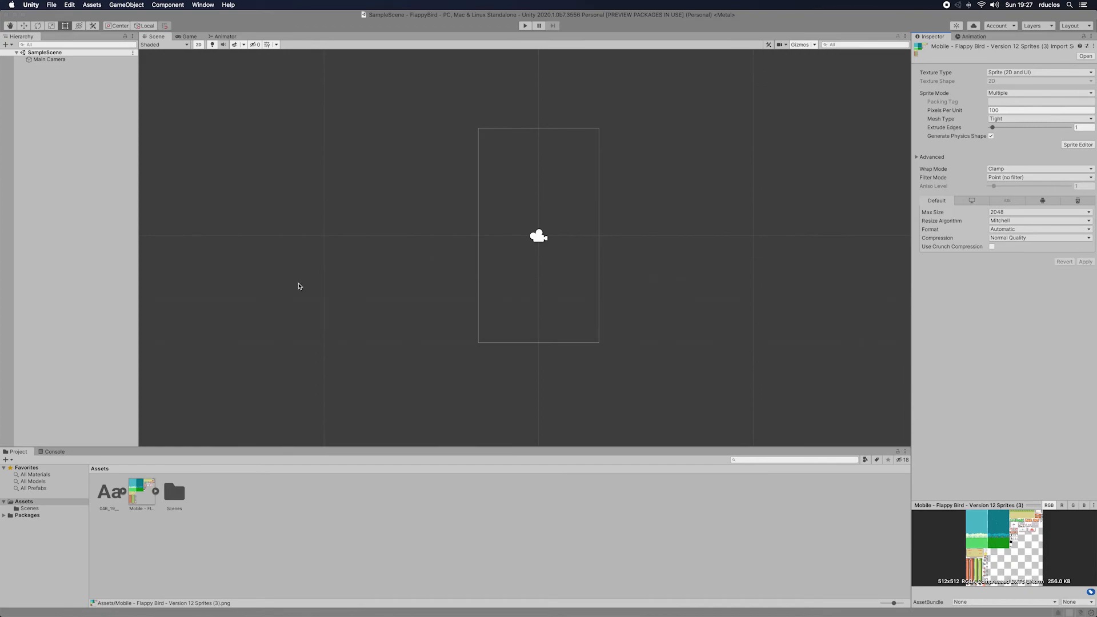
click(156, 494)
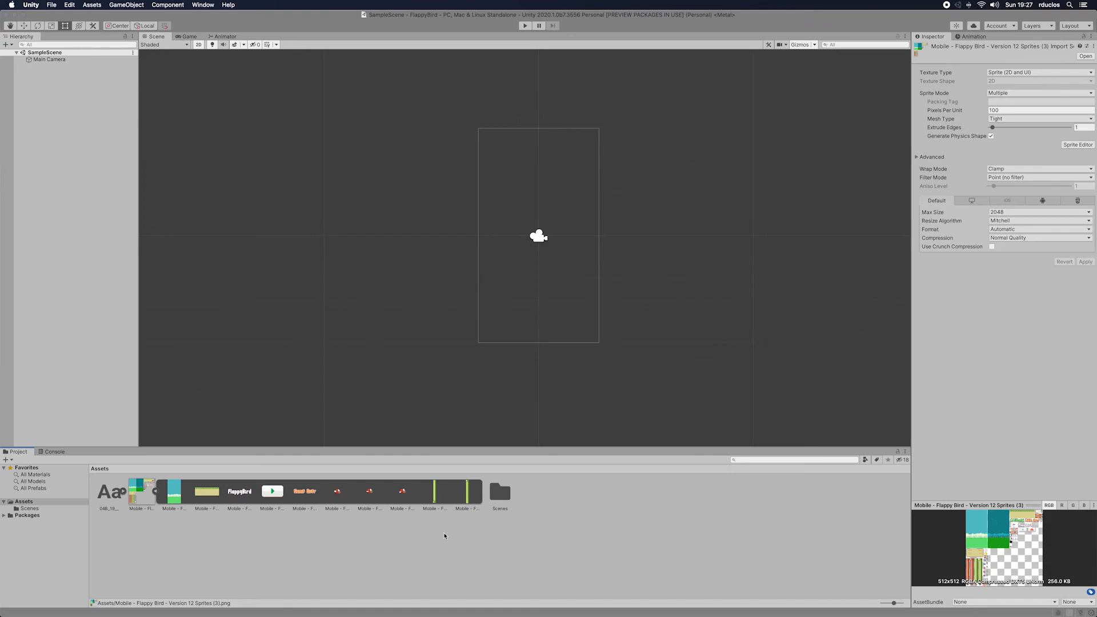
Step: Add the day background sprite to the SampleScene hierarchy and rename the object Background
drag(184, 496, 102, 188)
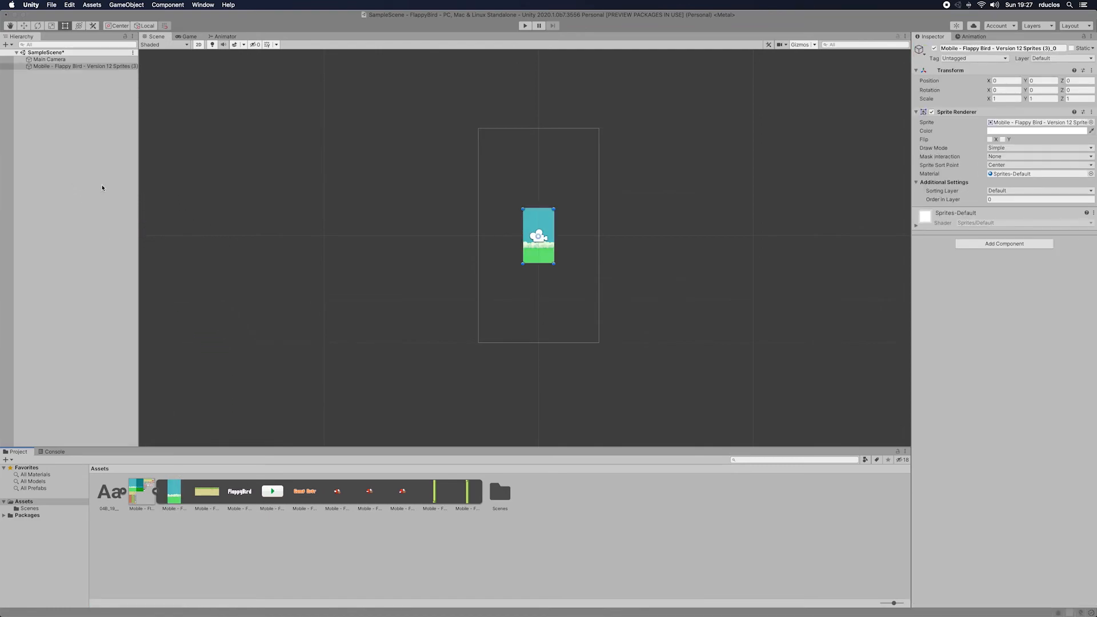
right_click(89, 66)
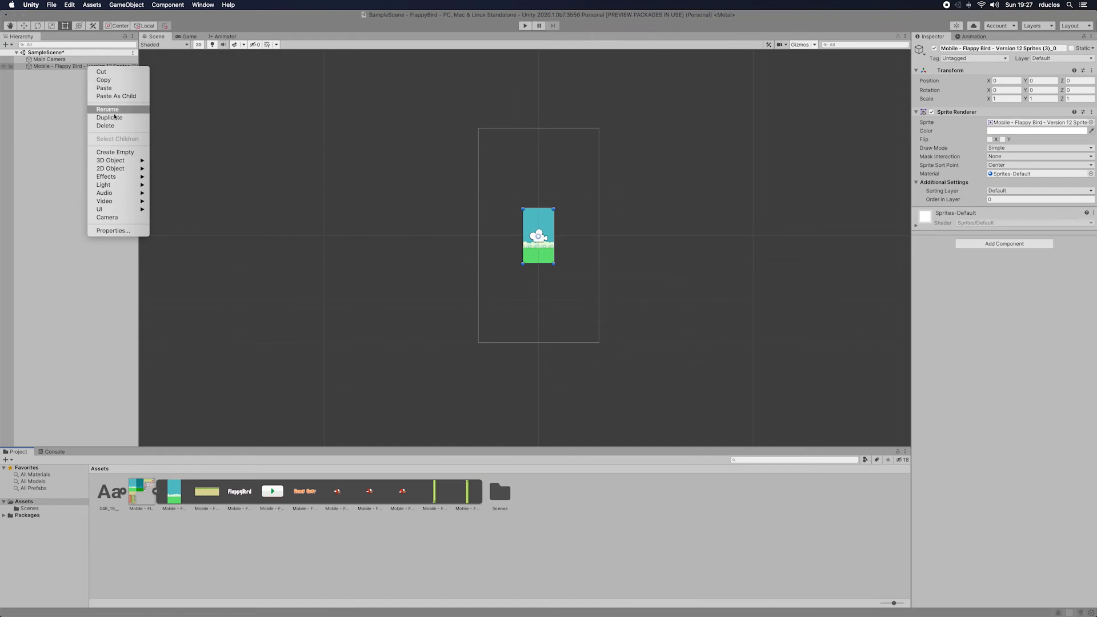
click(153, 116)
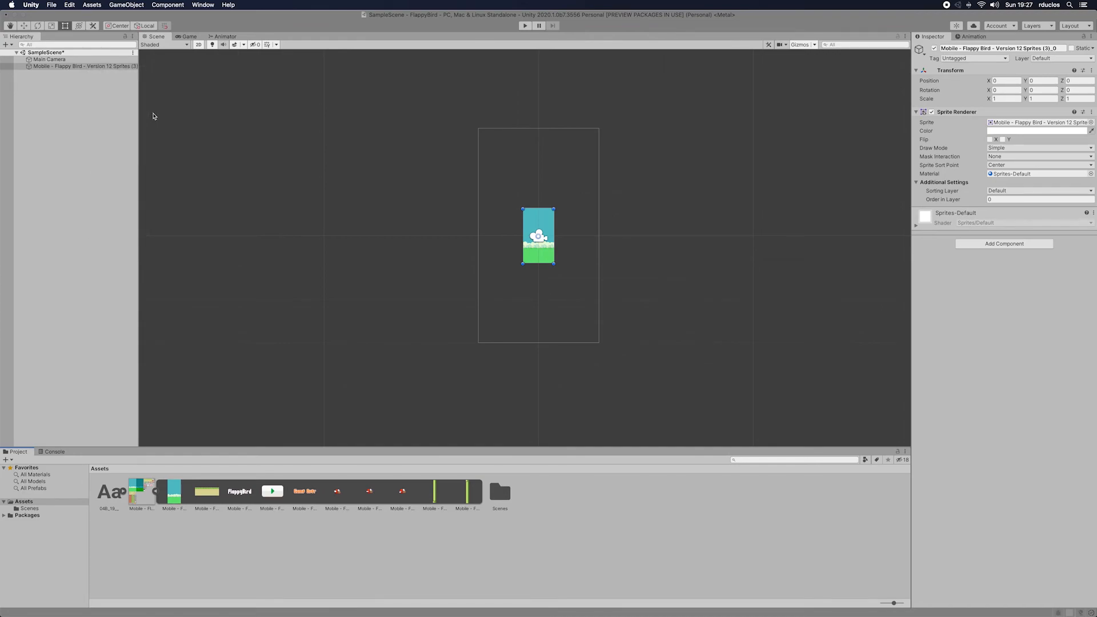
click(1060, 49)
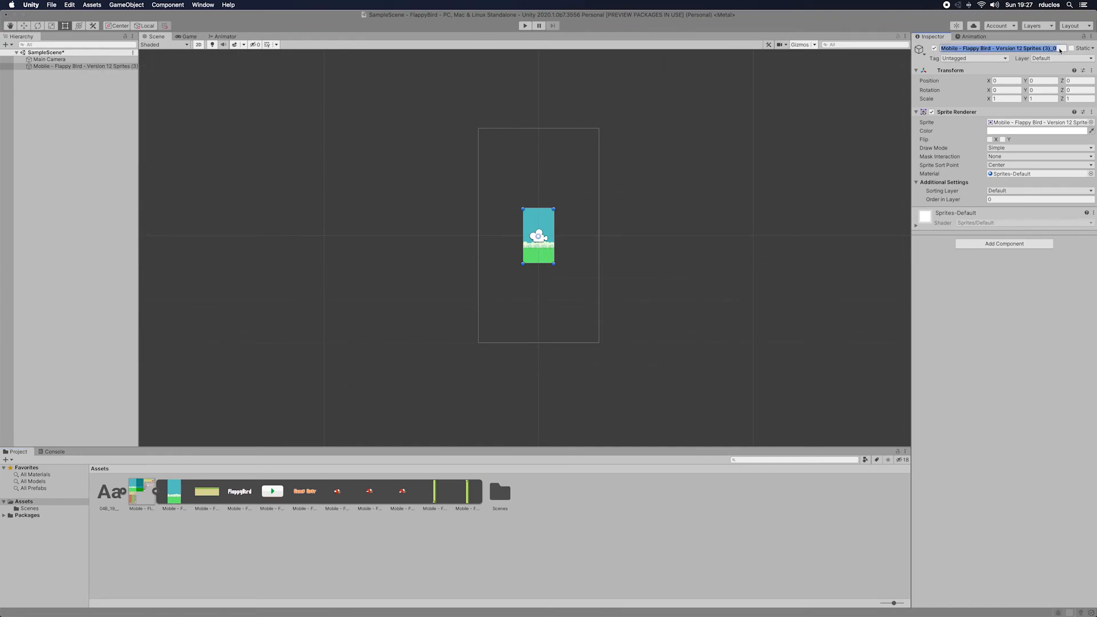
click(999, 49)
drag(1067, 50, 944, 48)
key(BackSpace)
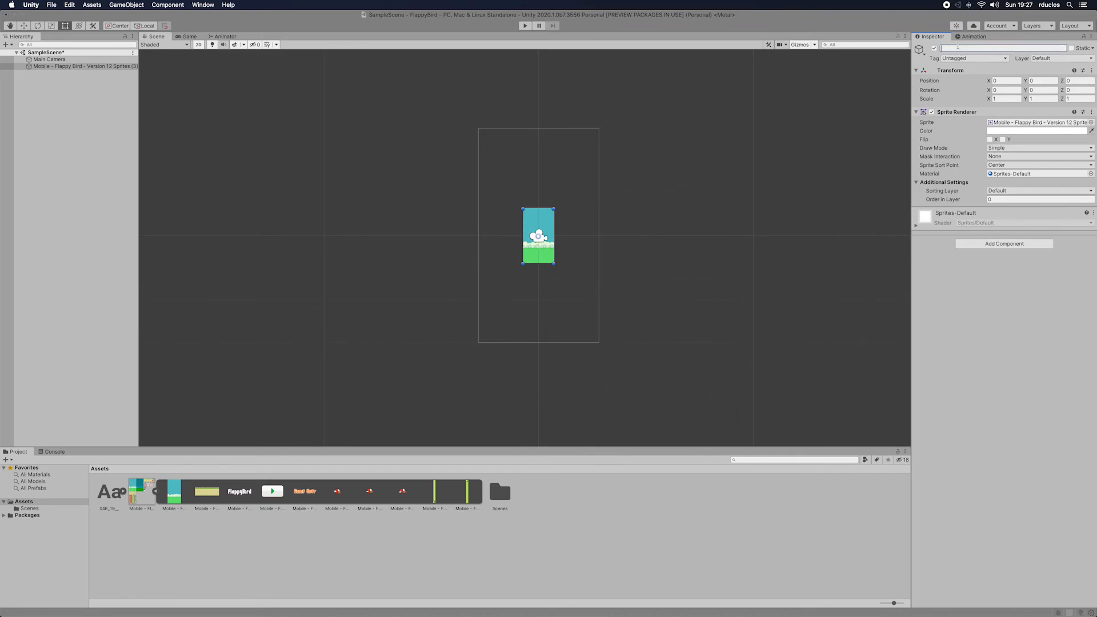
text(Background)
key(Return)
click(188, 37)
click(188, 38)
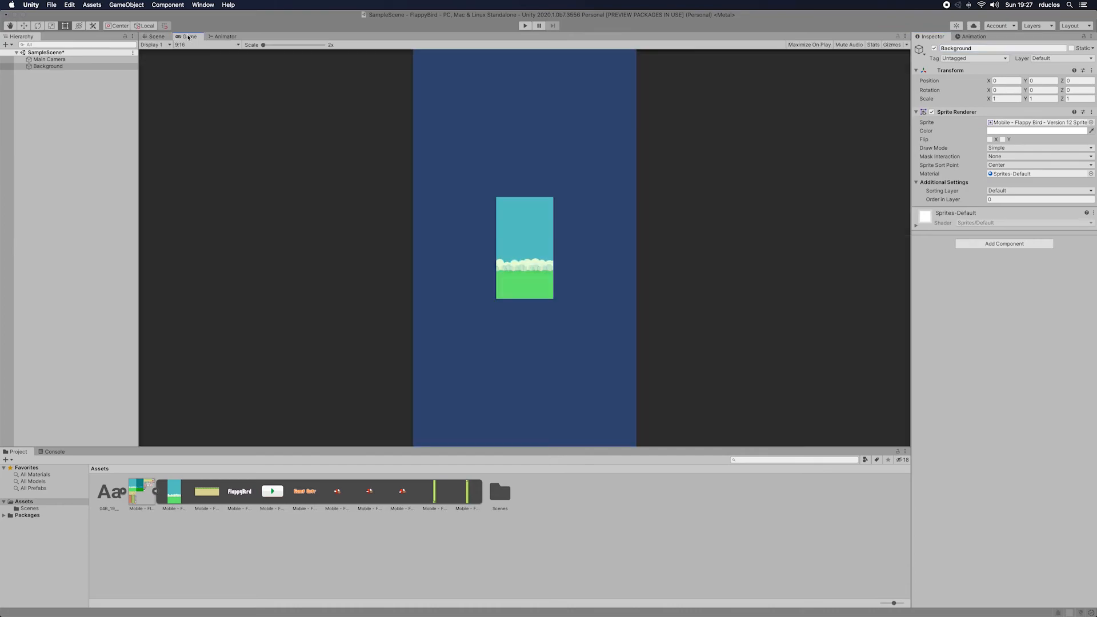
click(200, 45)
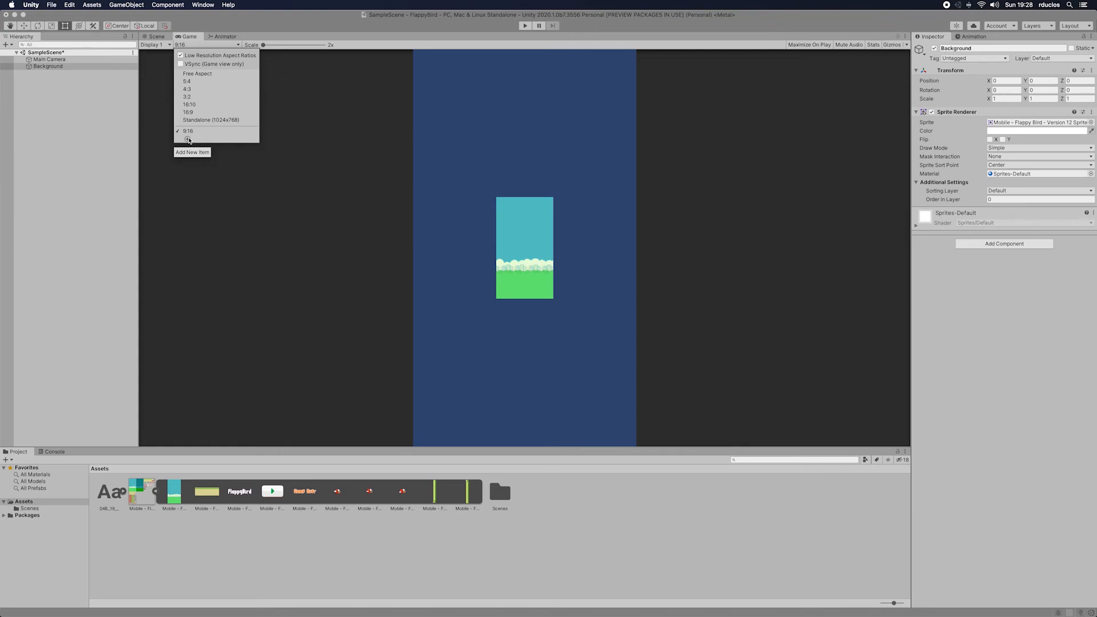
click(189, 140)
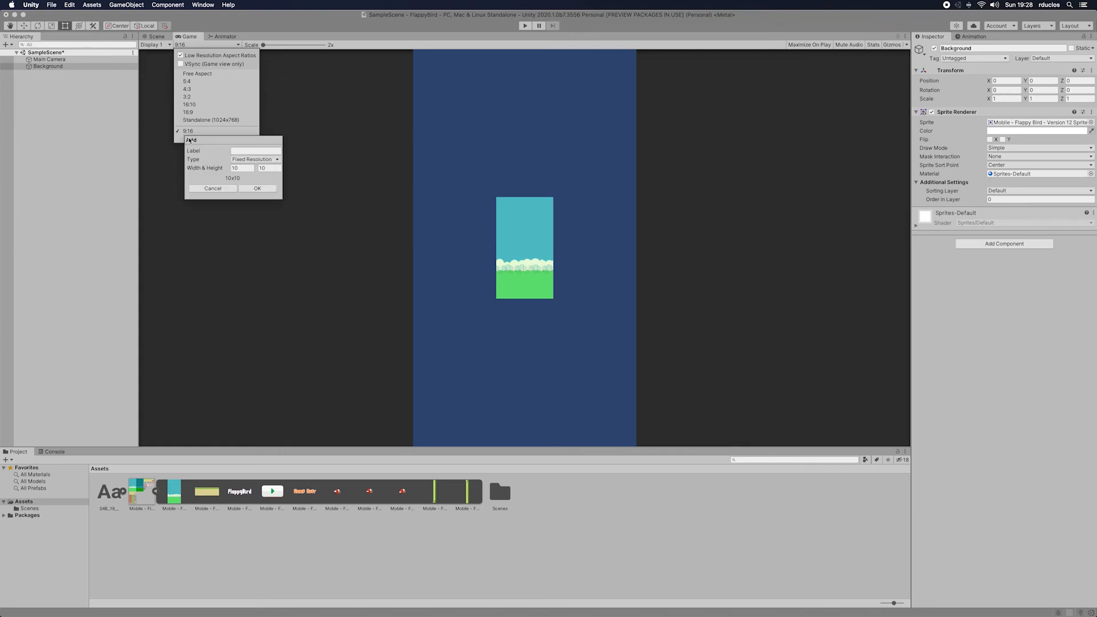
click(255, 160)
click(258, 151)
click(248, 167)
text(9)
click(263, 169)
key(BackSpace)
click(196, 189)
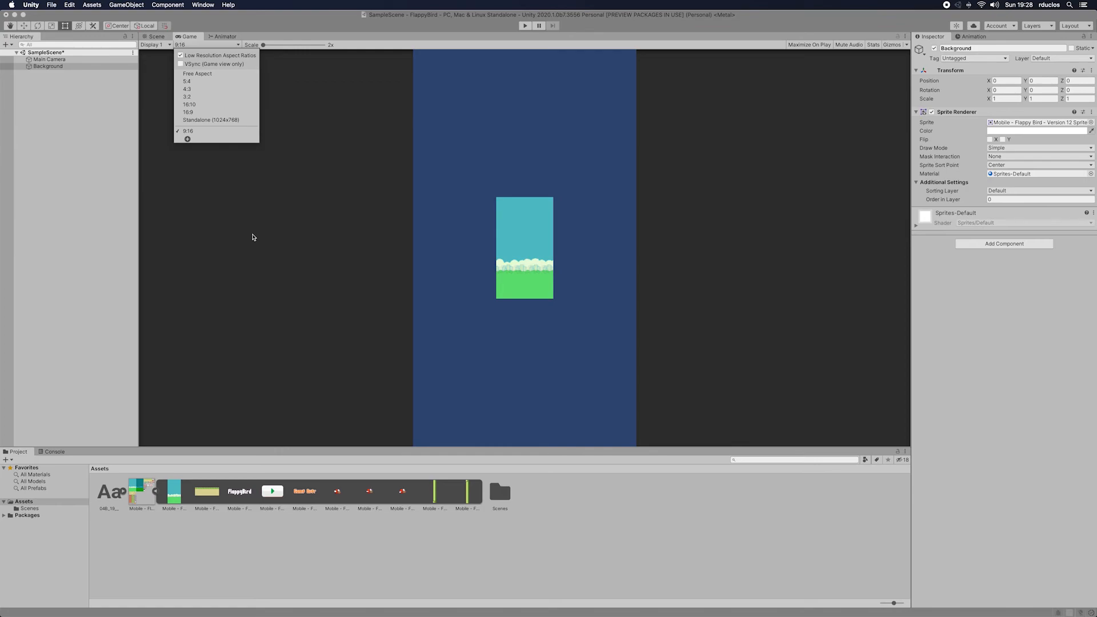
Step: Scale the Background to fill the camera frame, about 3.90 × 3.91, and check it in the Game view
click(155, 36)
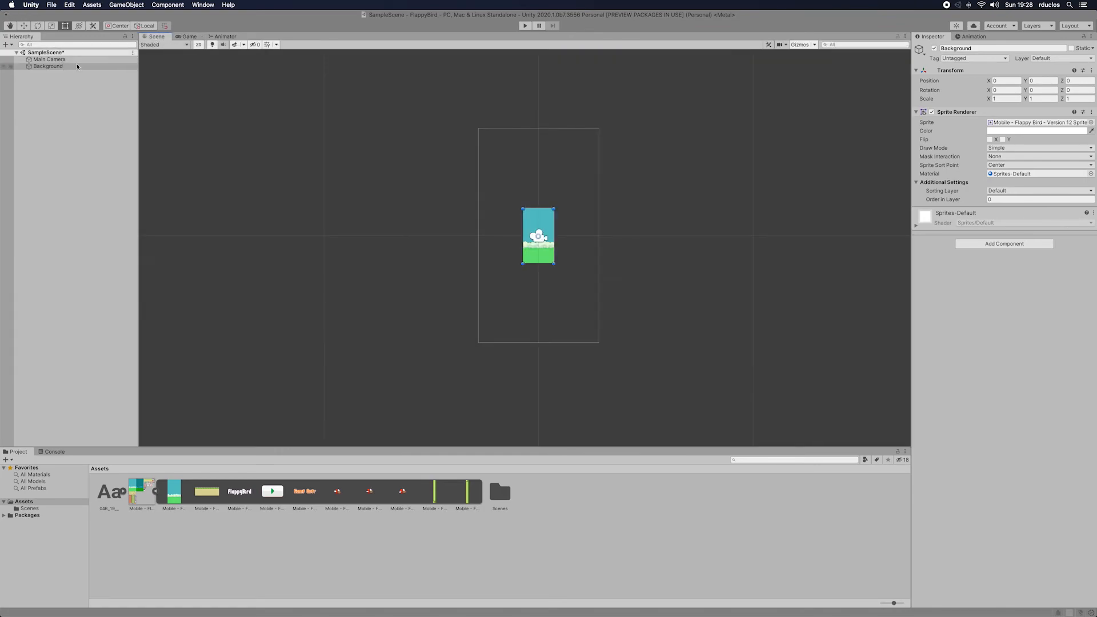
drag(522, 210, 478, 129)
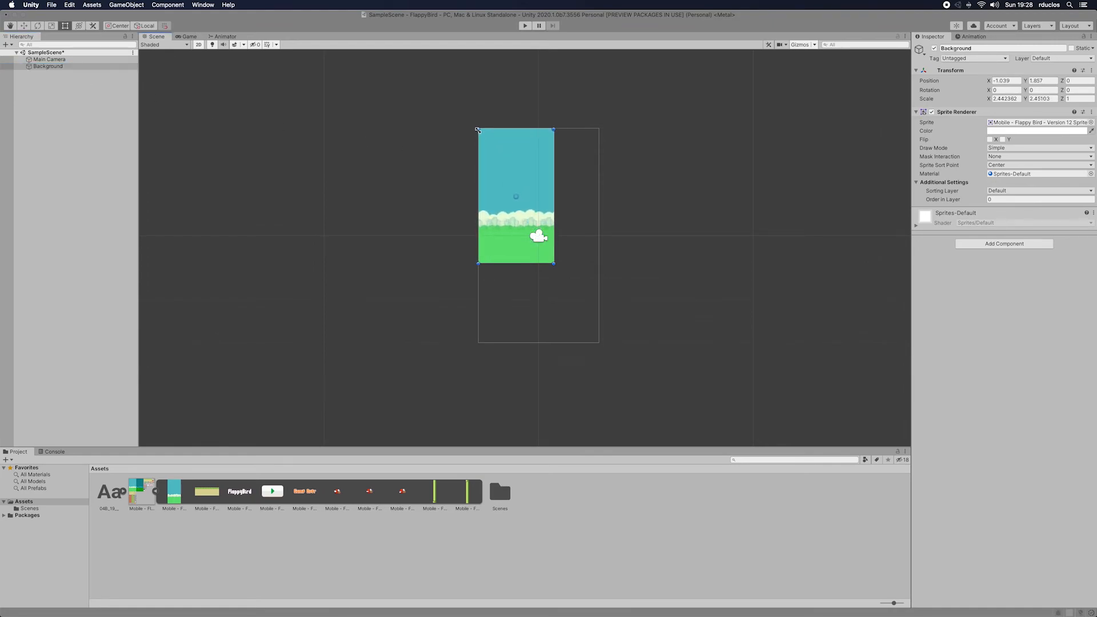
drag(554, 264, 599, 344)
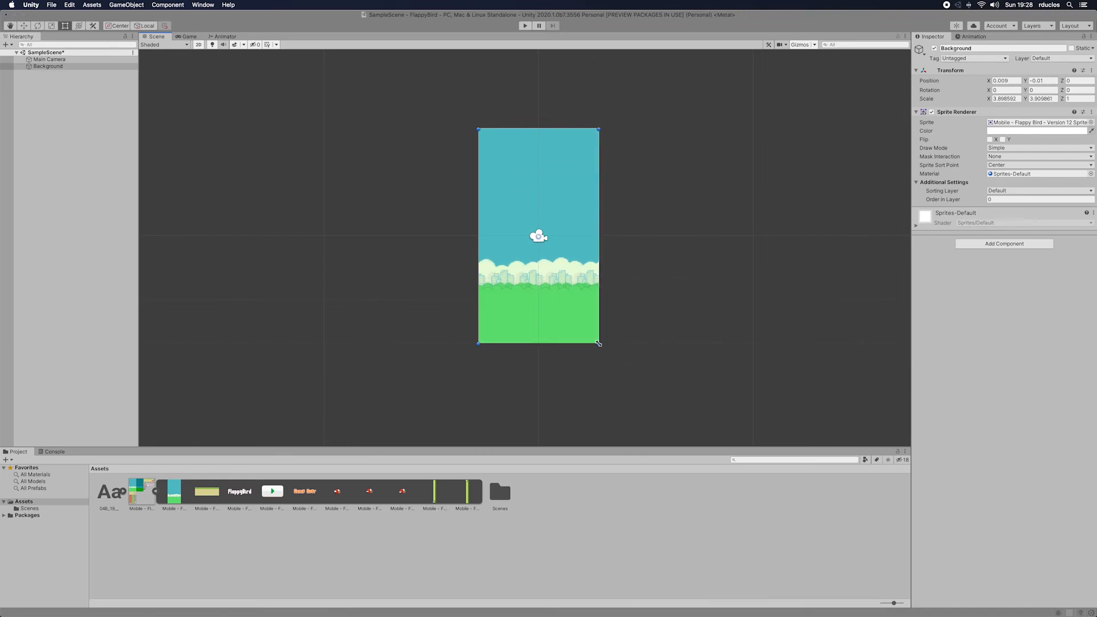
click(189, 36)
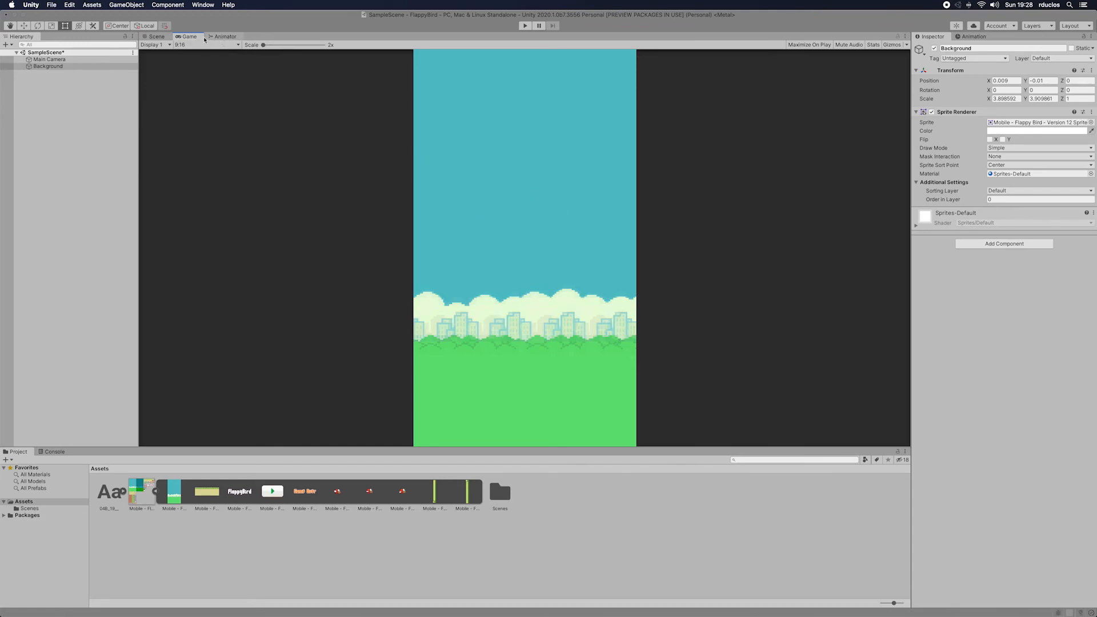
Step: Add the ground sprite to the SampleScene hierarchy below Background and rename the object Ground
click(156, 36)
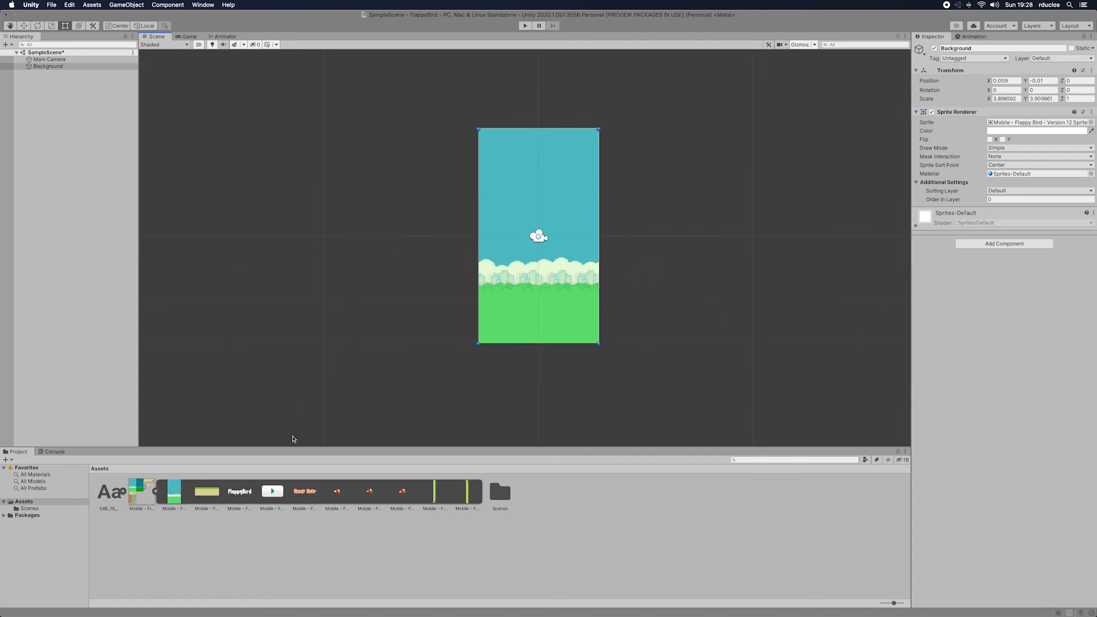
drag(218, 499, 48, 77)
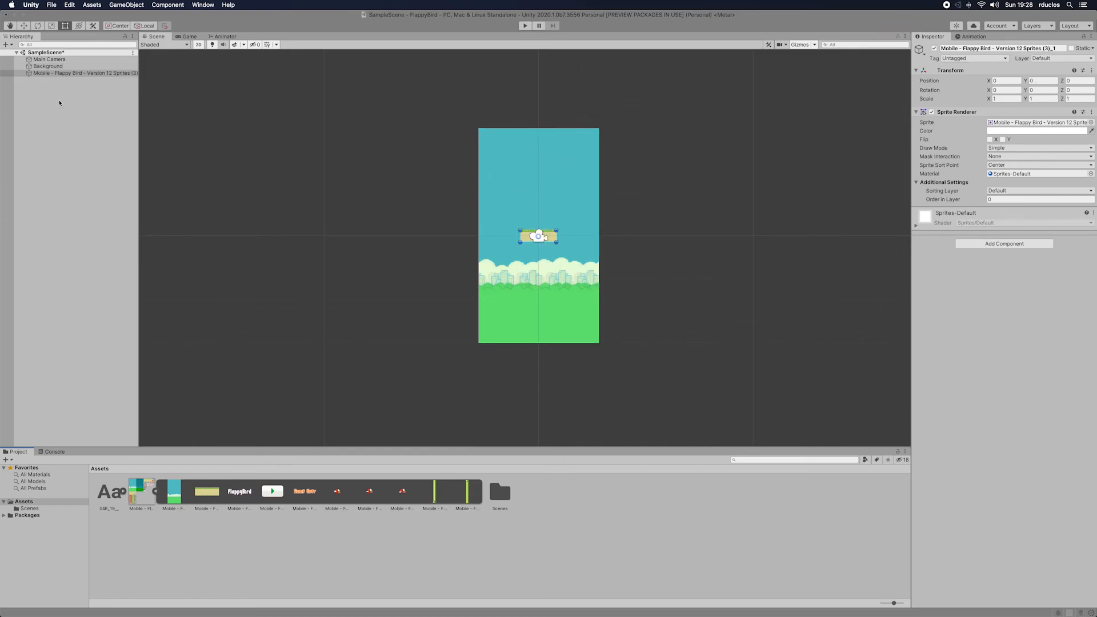
click(983, 48)
key(BackSpace)
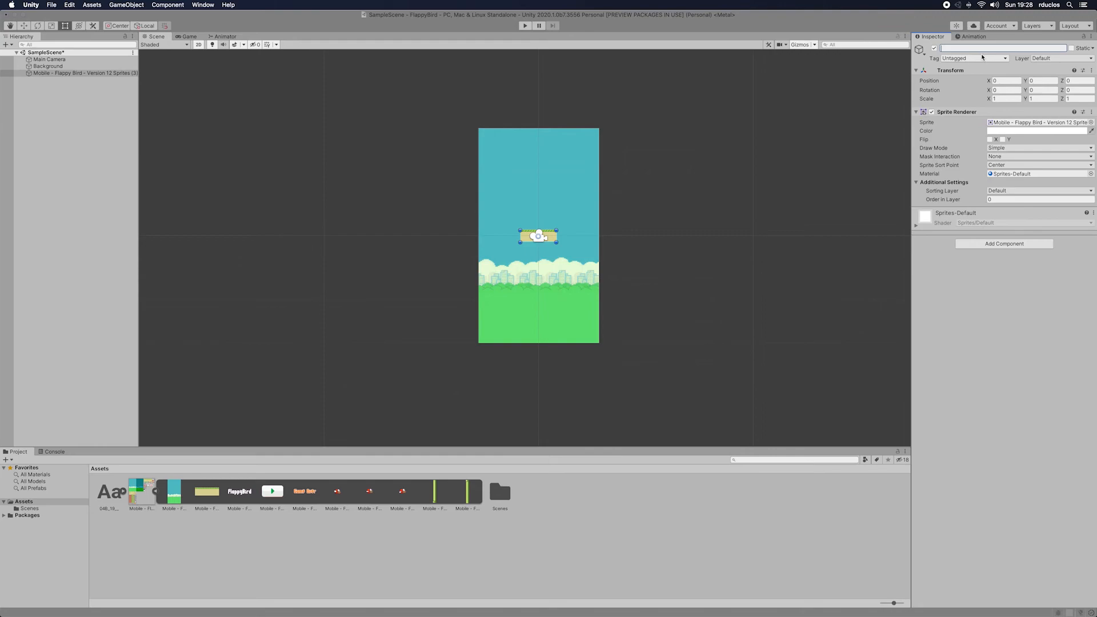
text(Ground)
key(Return)
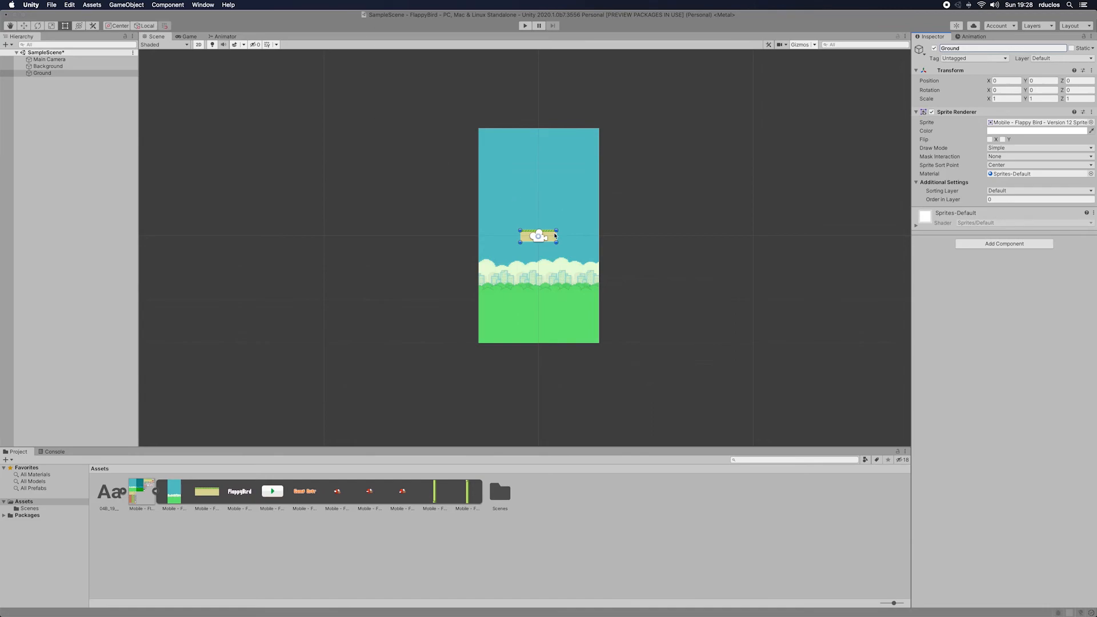
Step: Place the Ground across the lower edge of the background at about Y -4.36 and set its scale to X 3.5, Y 2.5
drag(554, 234, 600, 325)
drag(515, 328, 479, 317)
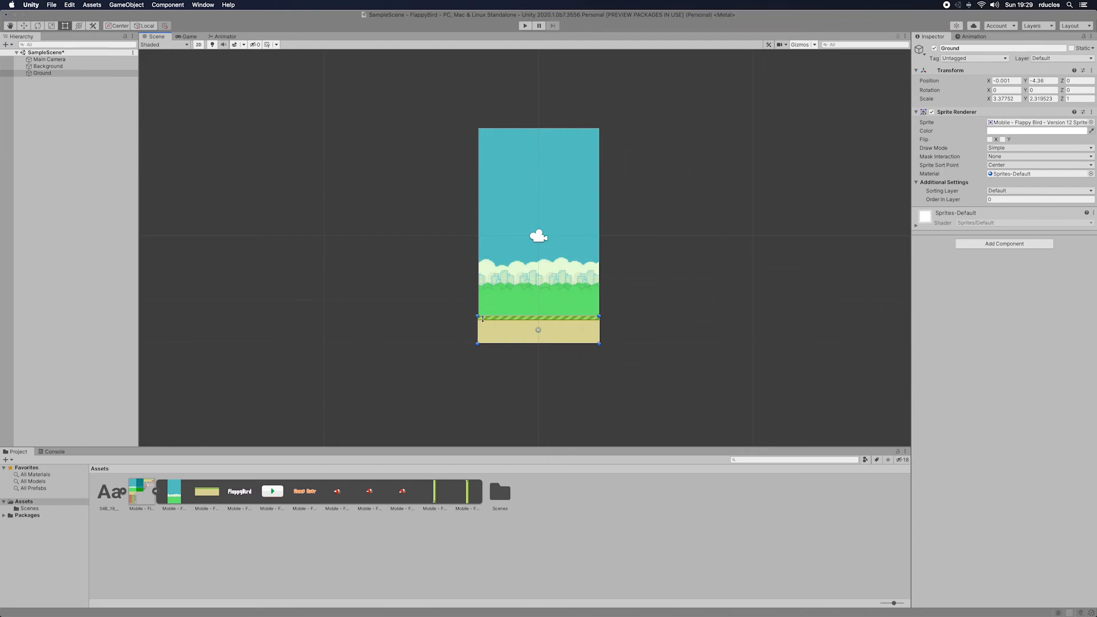
click(1017, 99)
text(3)
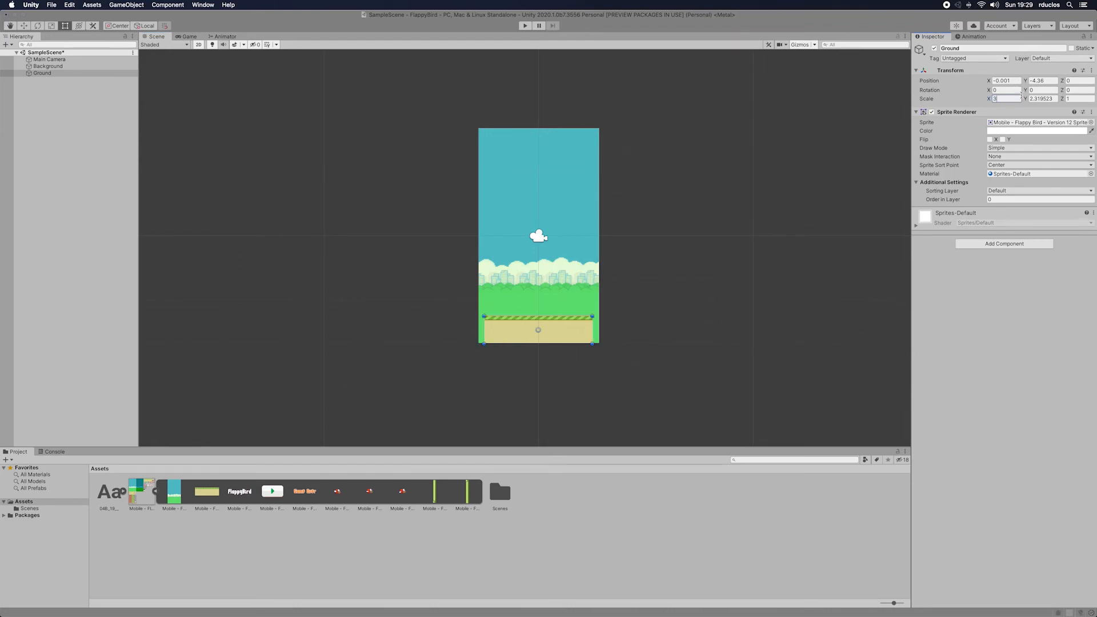
text(.50)
click(1054, 98)
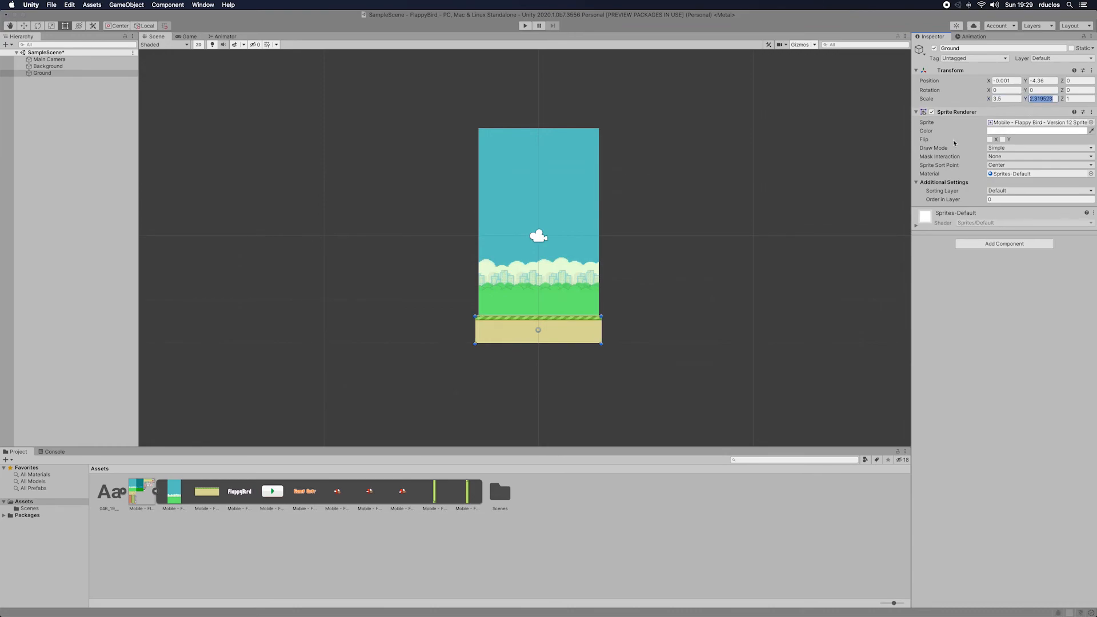
text(2)
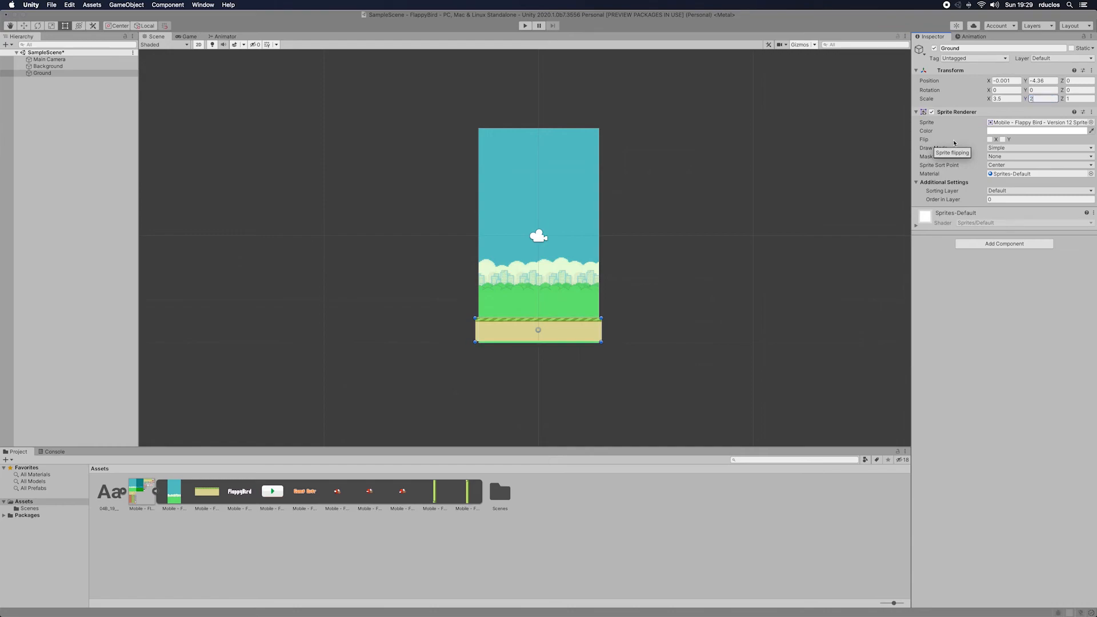
text(.5)
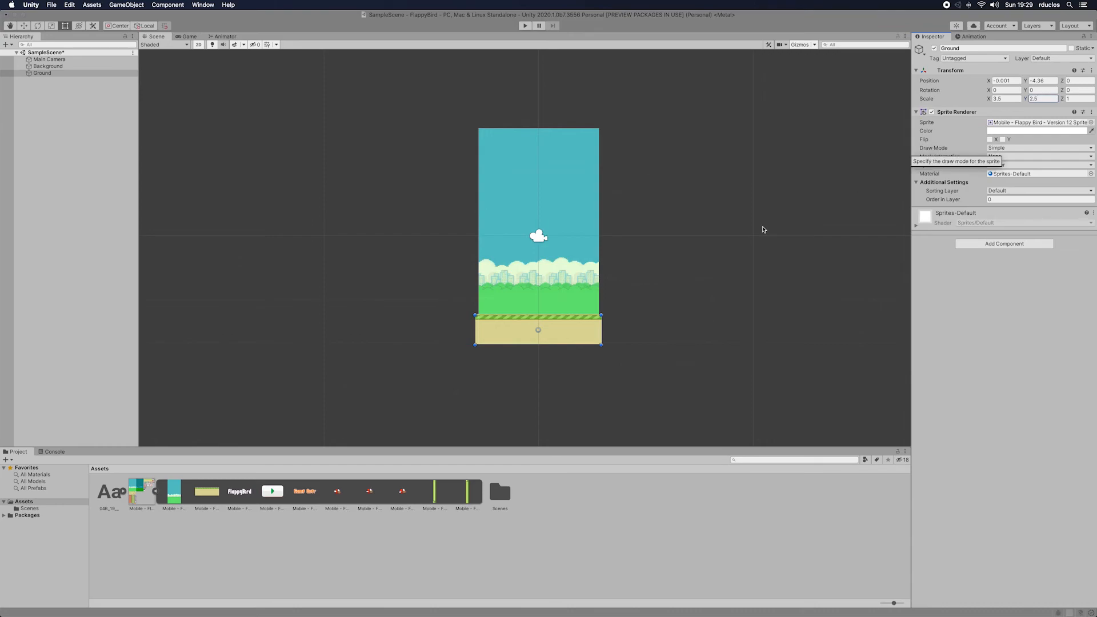
scroll(503, 280, up, 1)
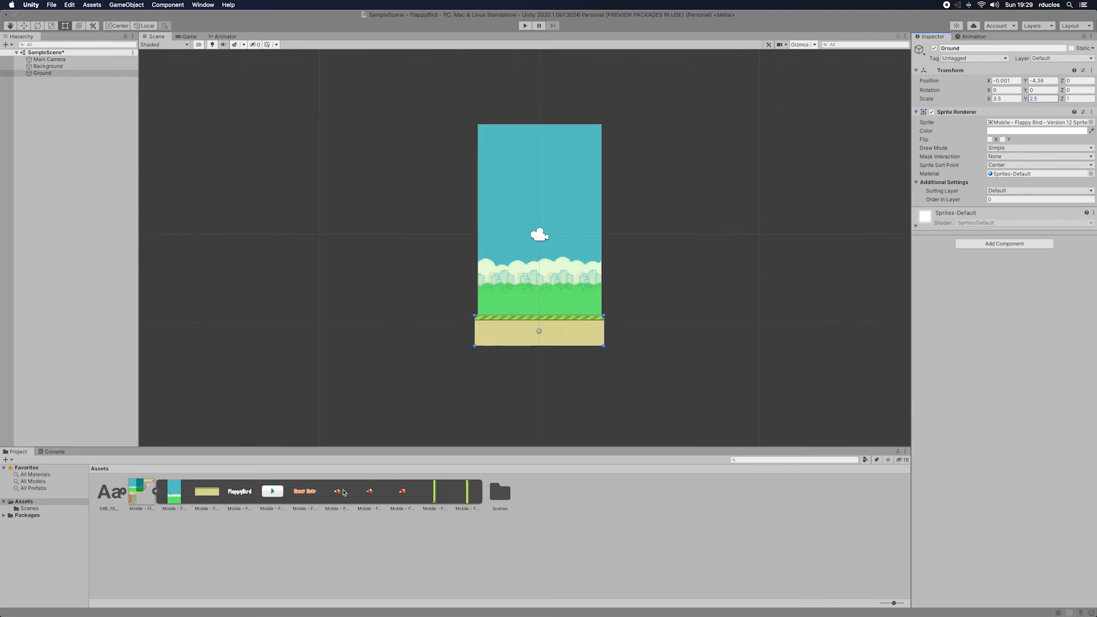
Step: Add the first red bird sprite to the scene hierarchy and rename the object Bird
drag(343, 495, 55, 83)
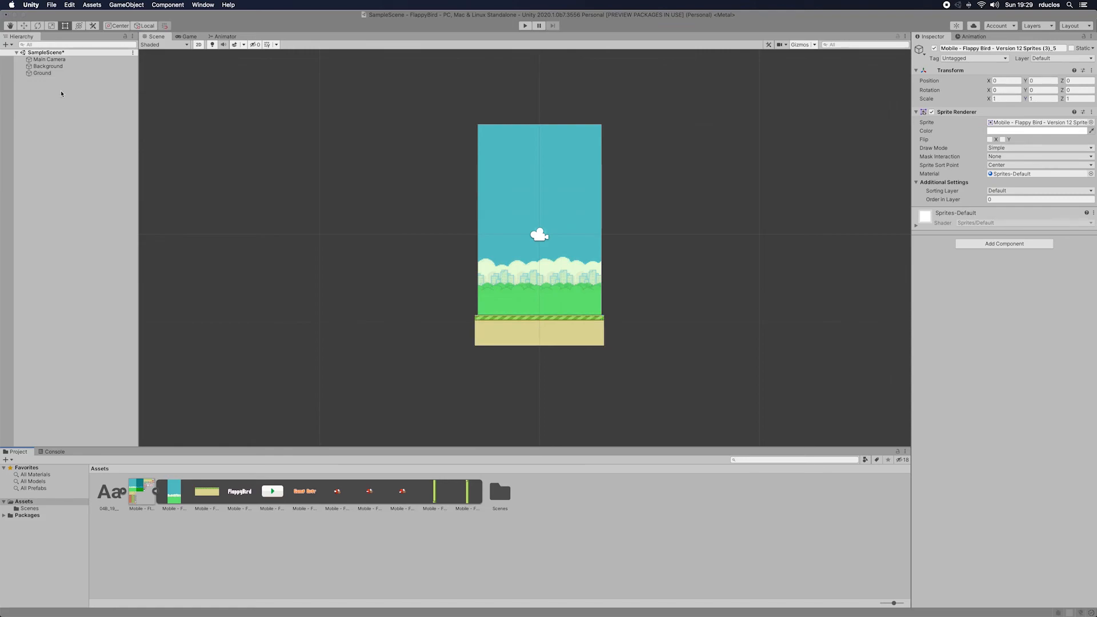
right_click(54, 85)
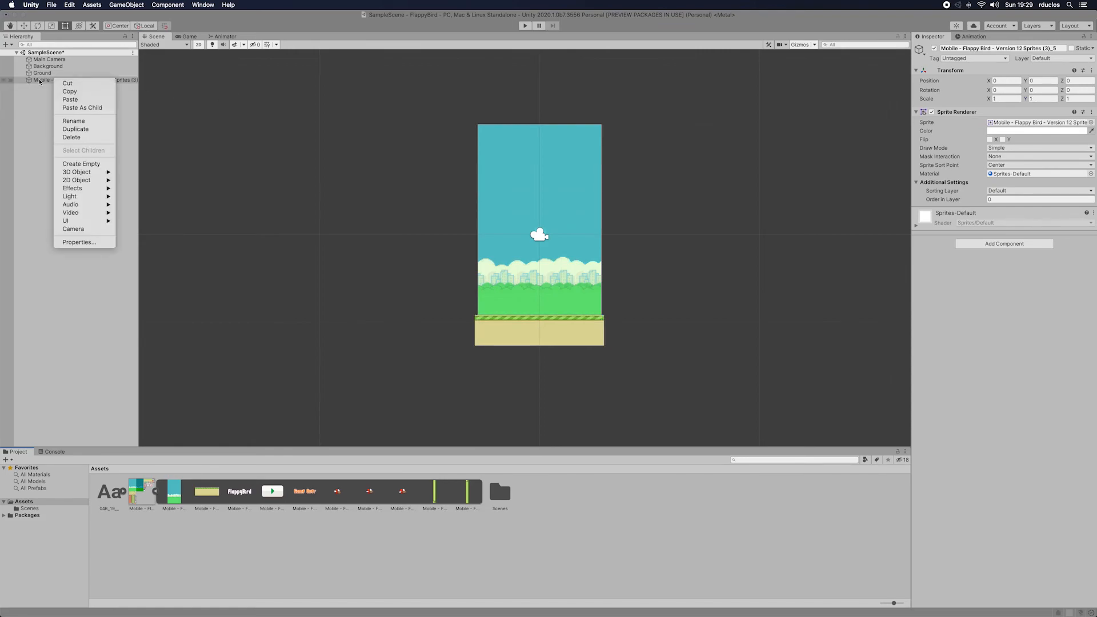
click(463, 97)
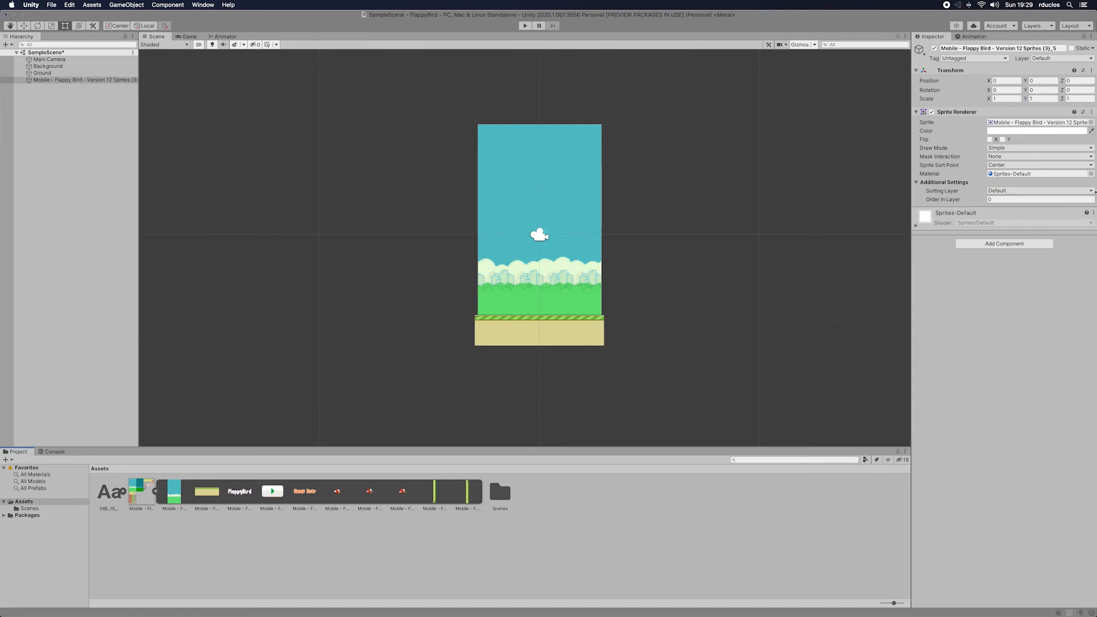
drag(942, 48, 1062, 51)
key(BackSpace)
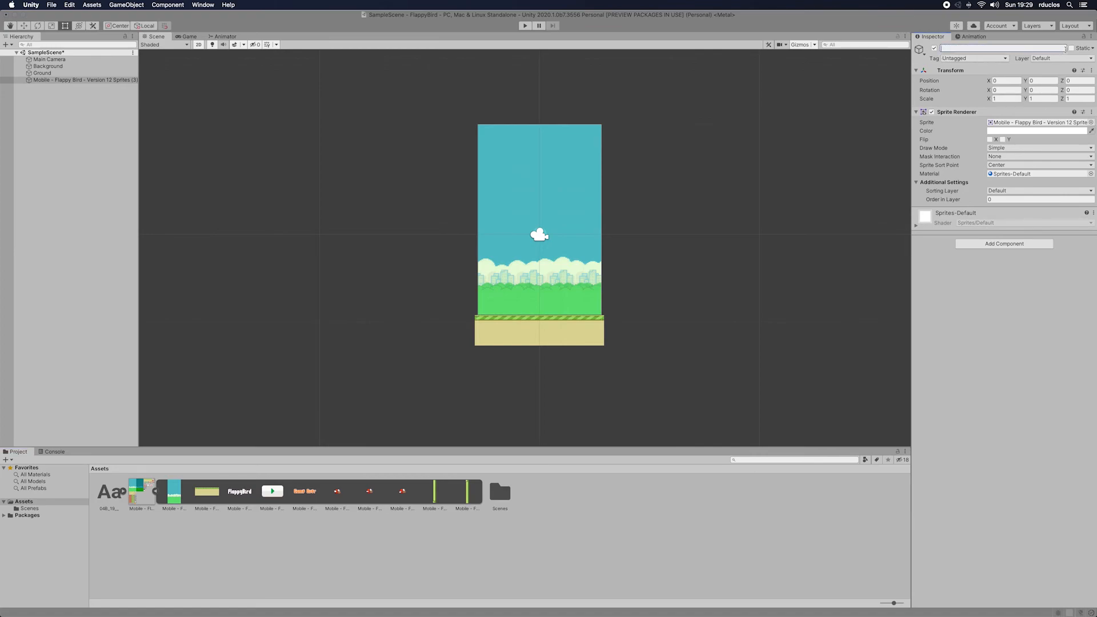
text(Bird)
key(Return)
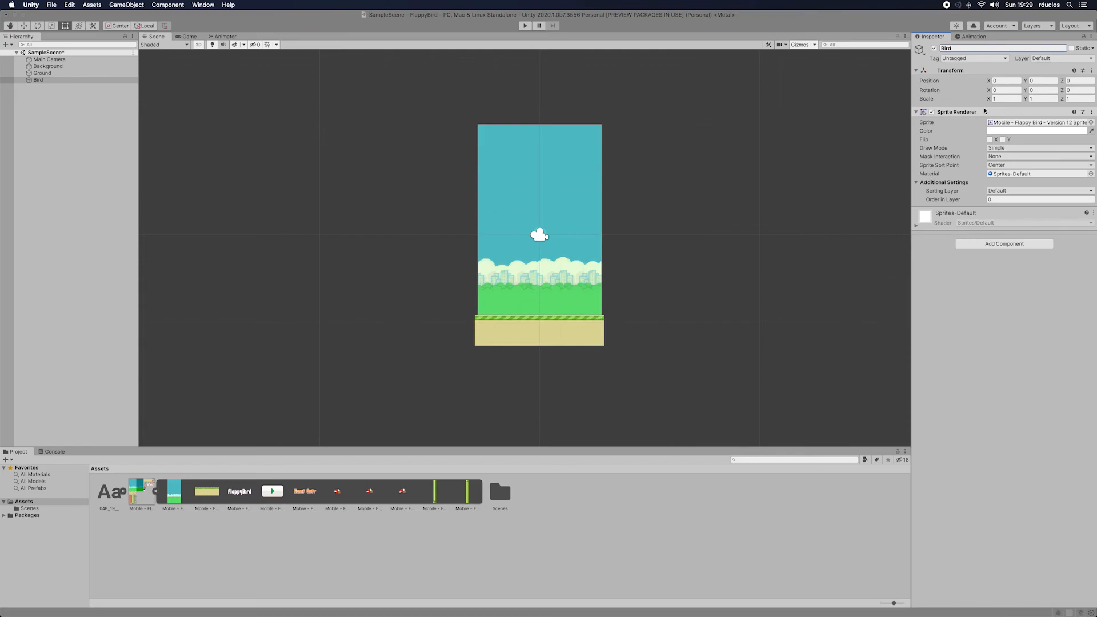
Step: Test-run the scene briefly and set the Ground's Order in Layer to 1
click(525, 25)
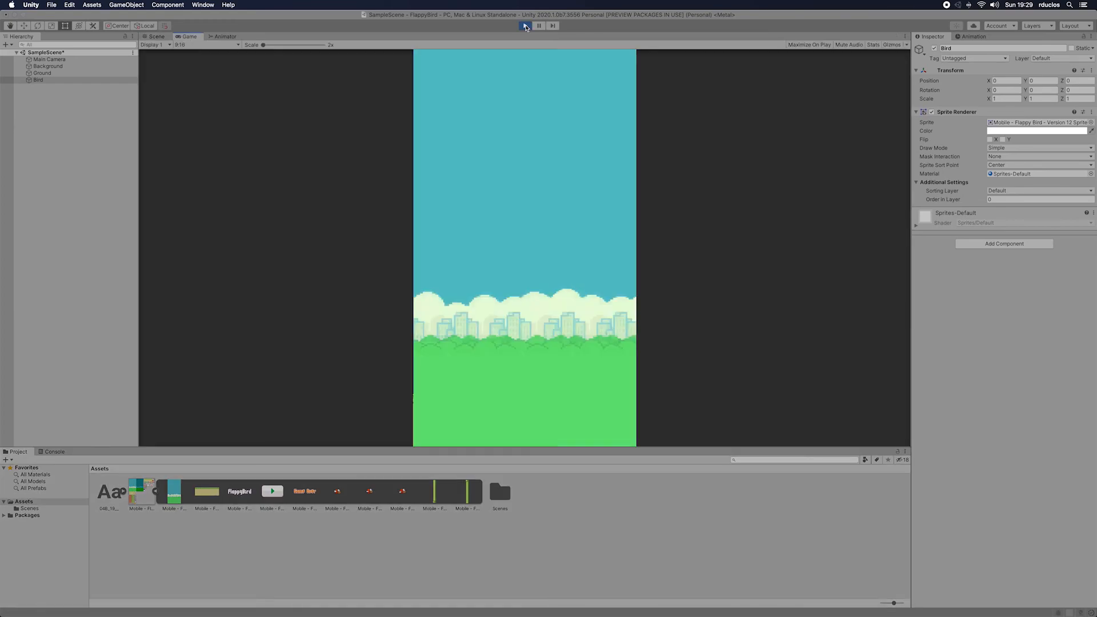
click(525, 25)
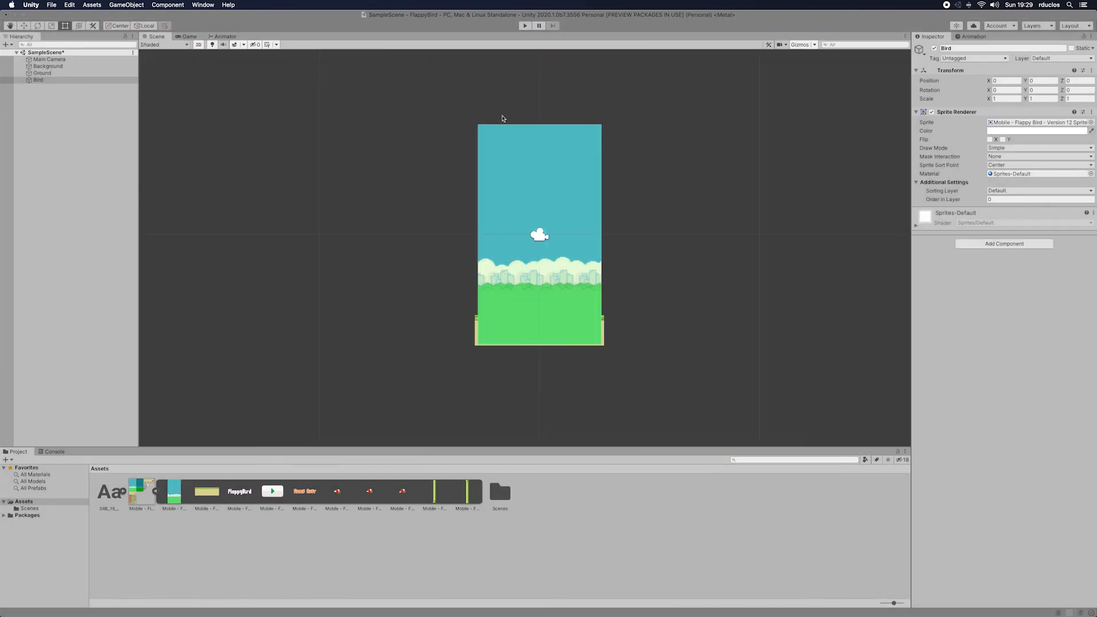
click(568, 191)
scroll(567, 192, down, 1)
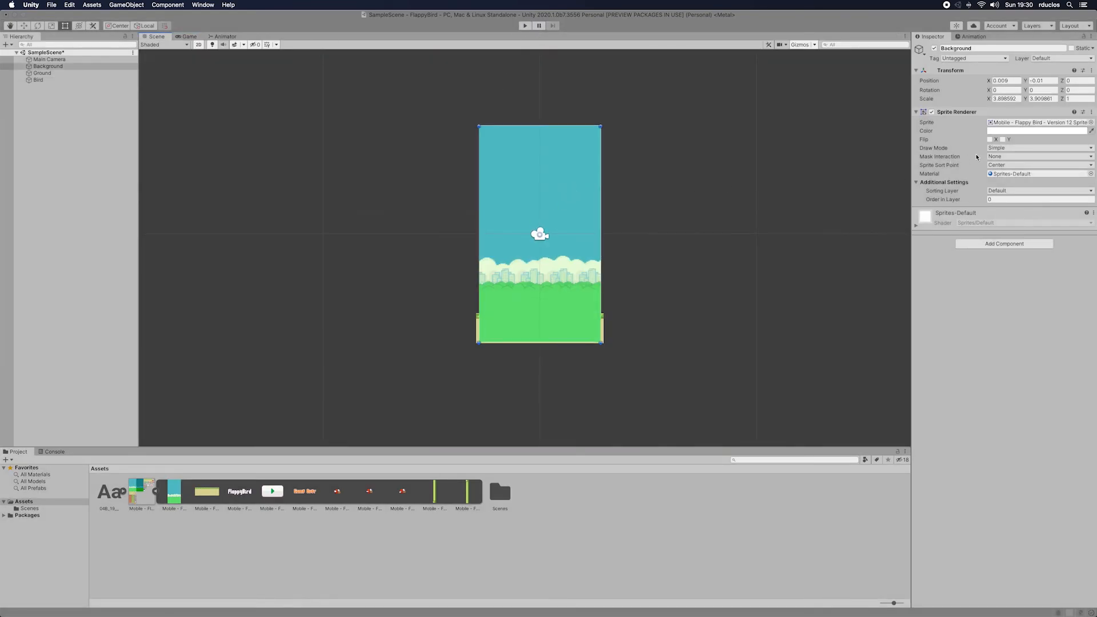
click(503, 327)
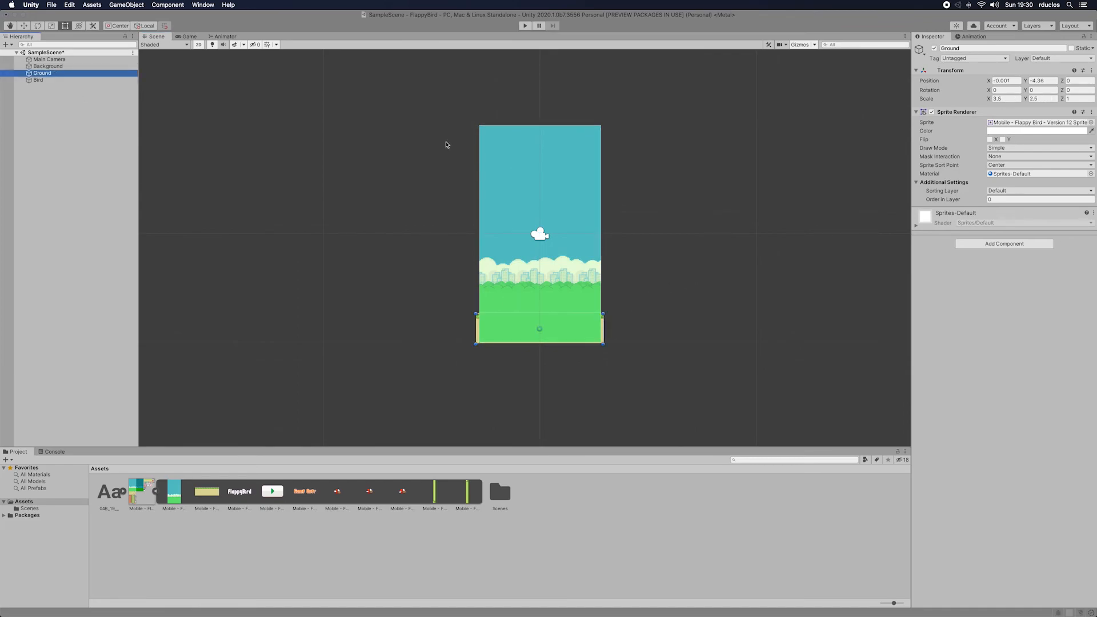
click(1008, 199)
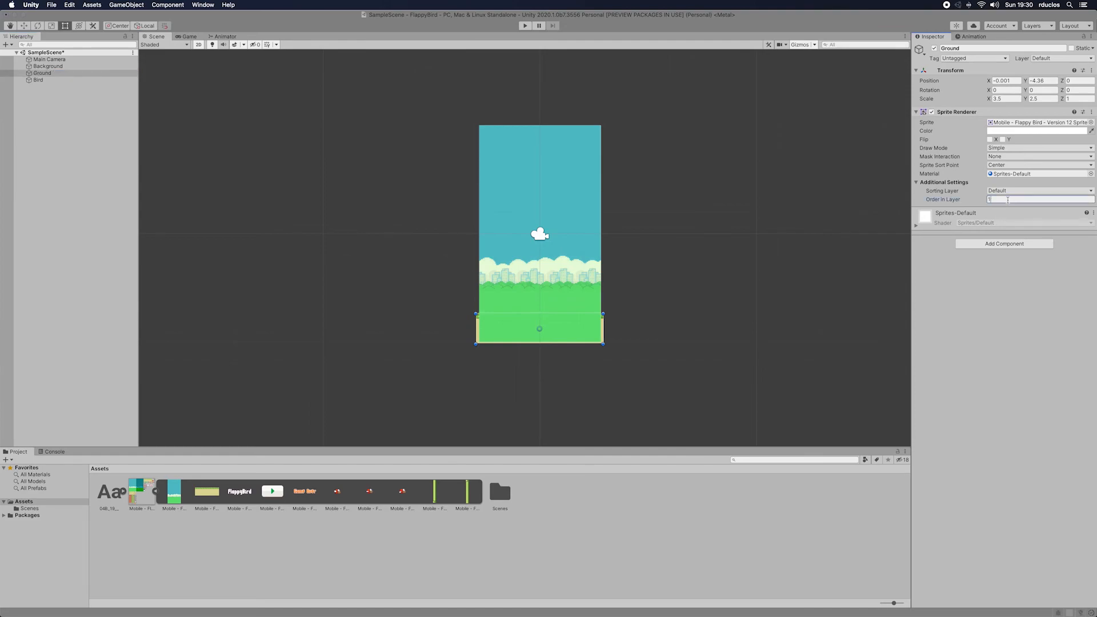
key(Return)
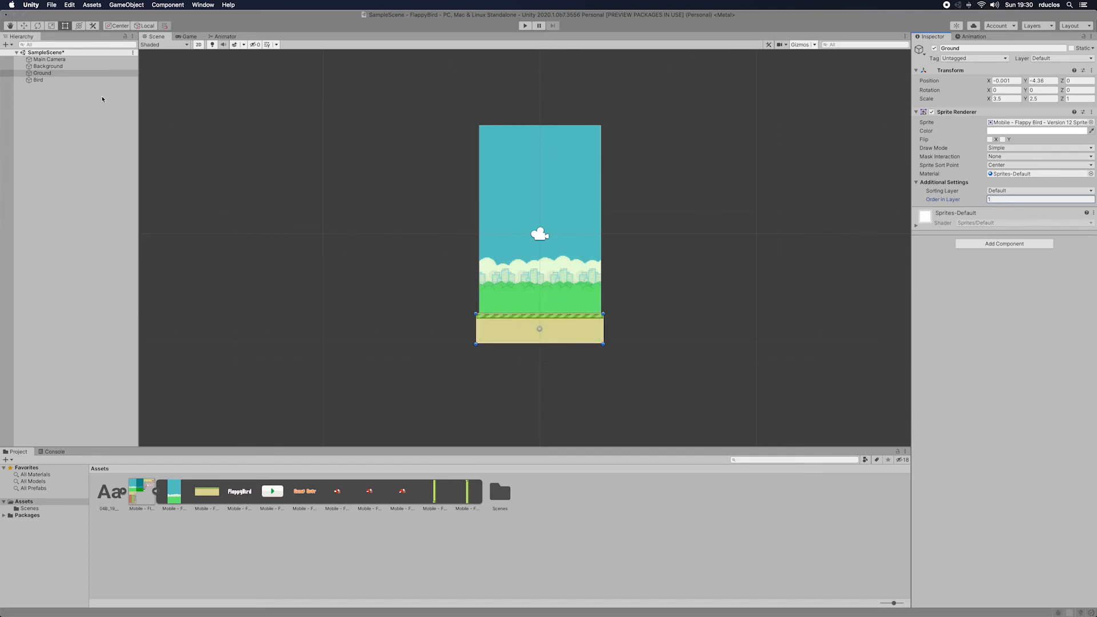
Step: Set the Bird's Order in Layer to 2 and run the scene briefly to check the layering
click(56, 81)
click(1021, 200)
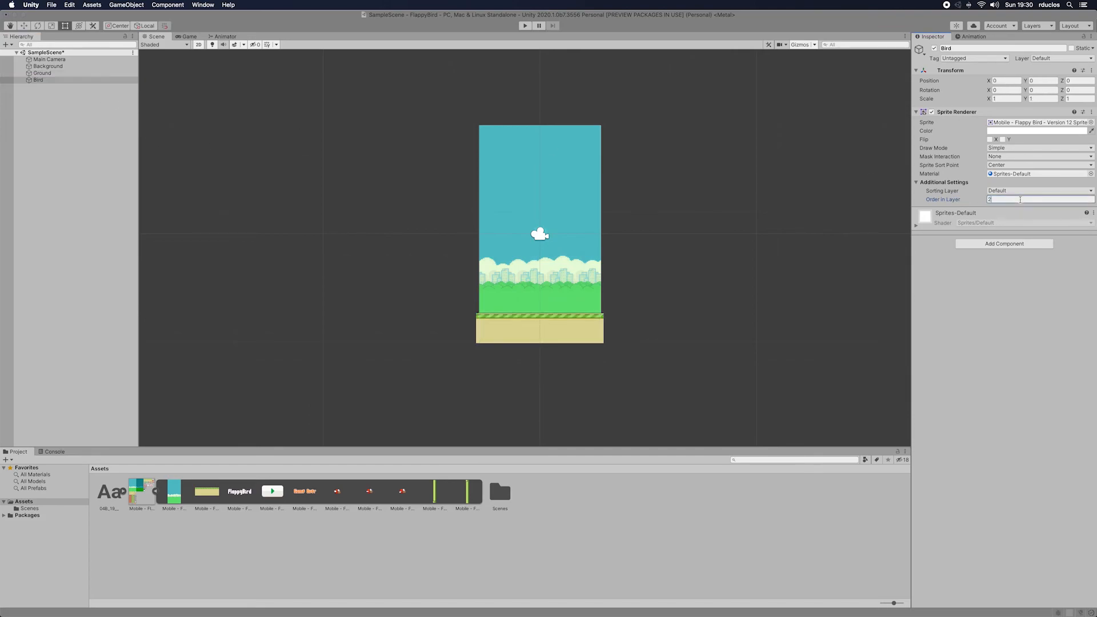
text(2)
click(525, 26)
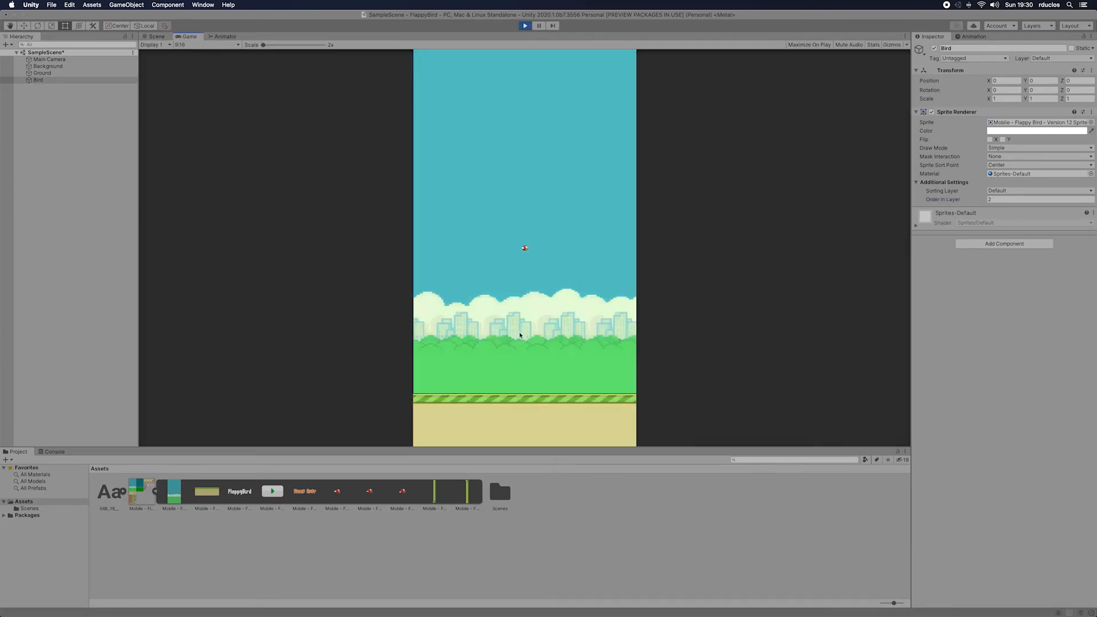
click(526, 26)
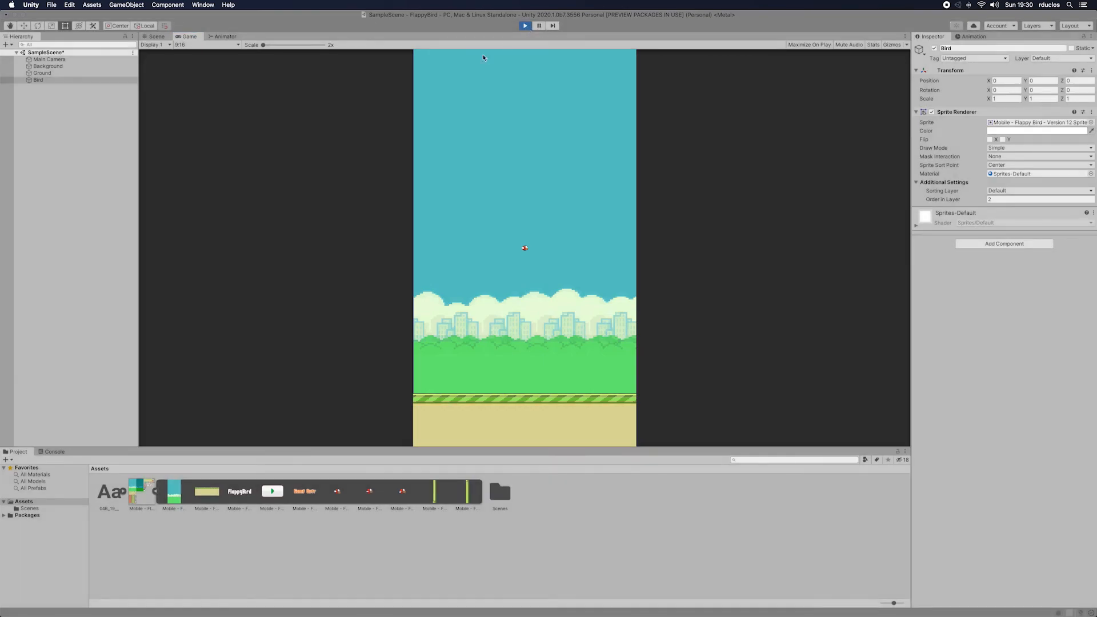
Step: Review the properties and layer order of the Background, Ground and Bird objects one after another
click(47, 59)
click(45, 66)
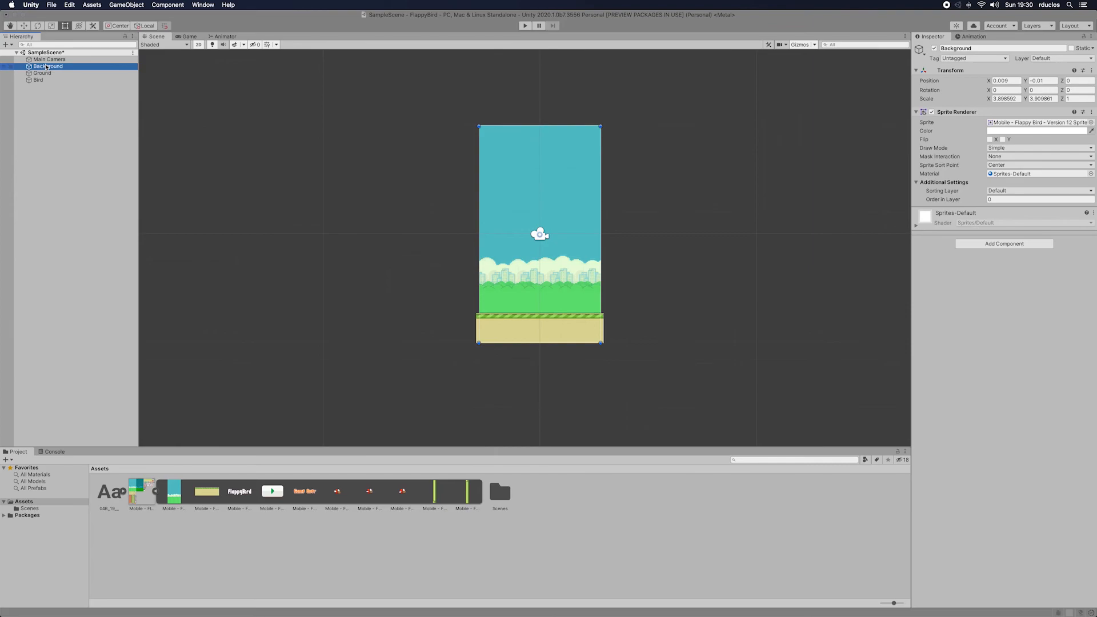
click(46, 73)
click(51, 67)
click(46, 74)
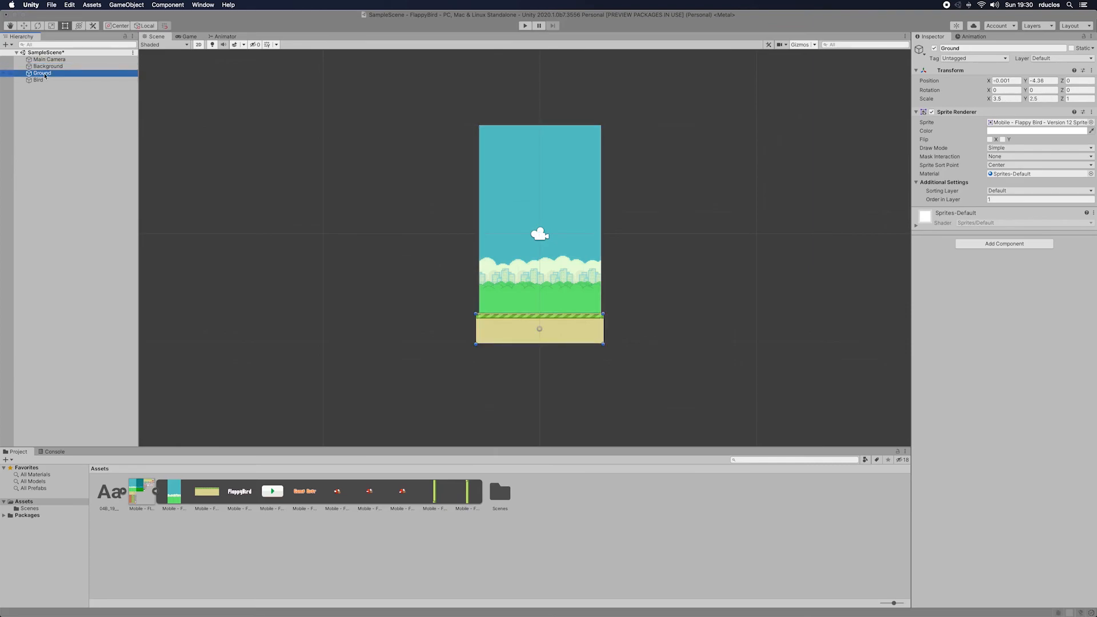
click(43, 81)
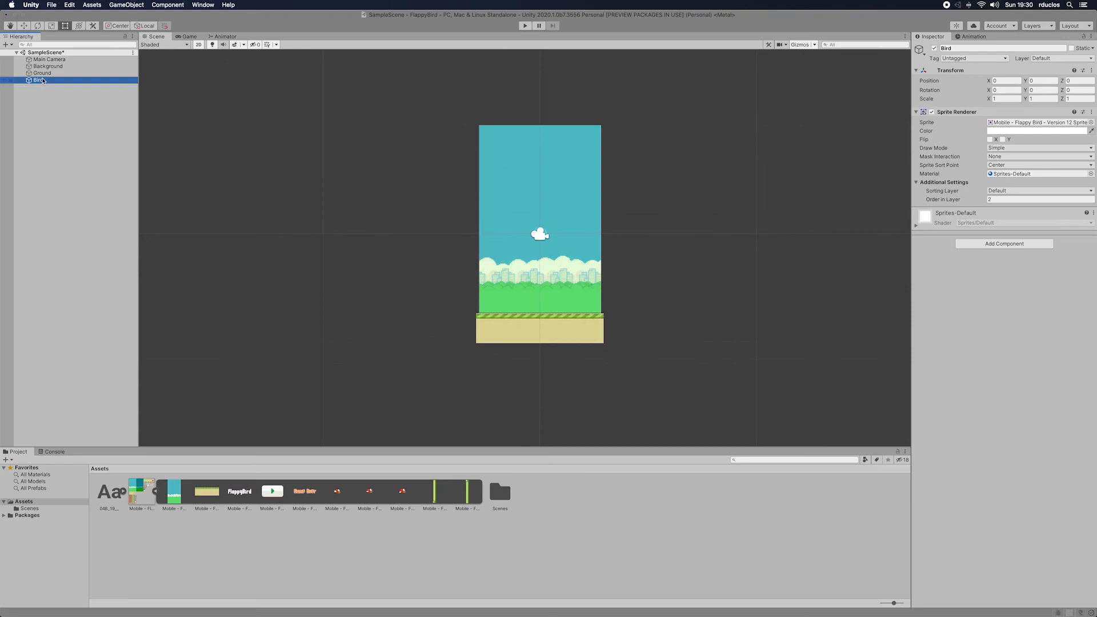
Step: Set the Bird's scale to 3 on X, Y and Z and check its size in the Game view
click(1007, 99)
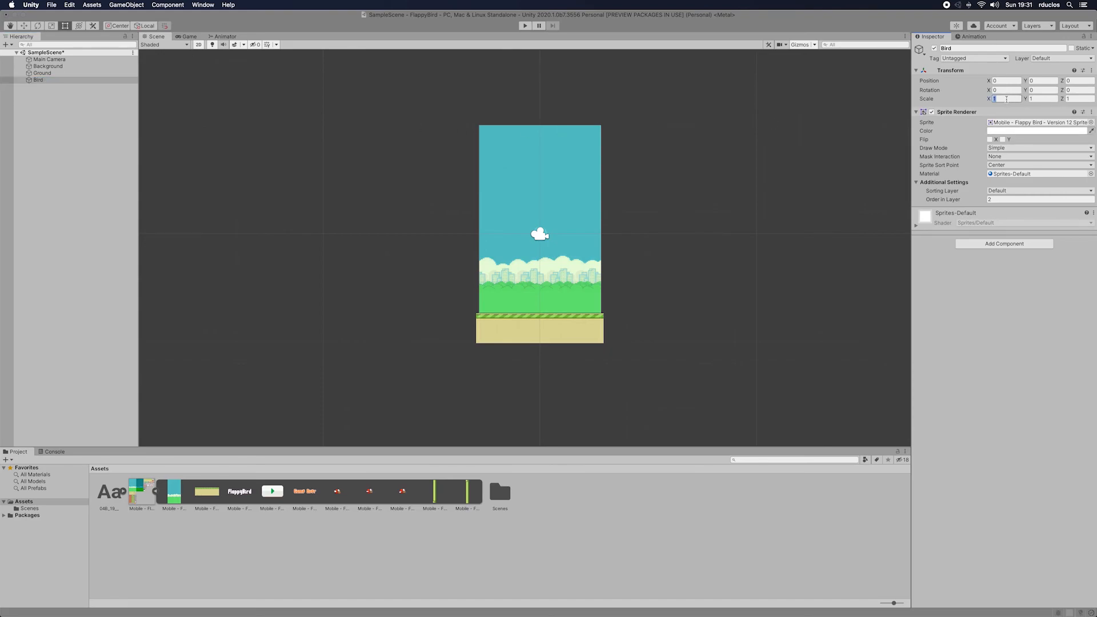
text(3)
key(Tab)
text(3)
key(Tab)
text(3)
click(189, 36)
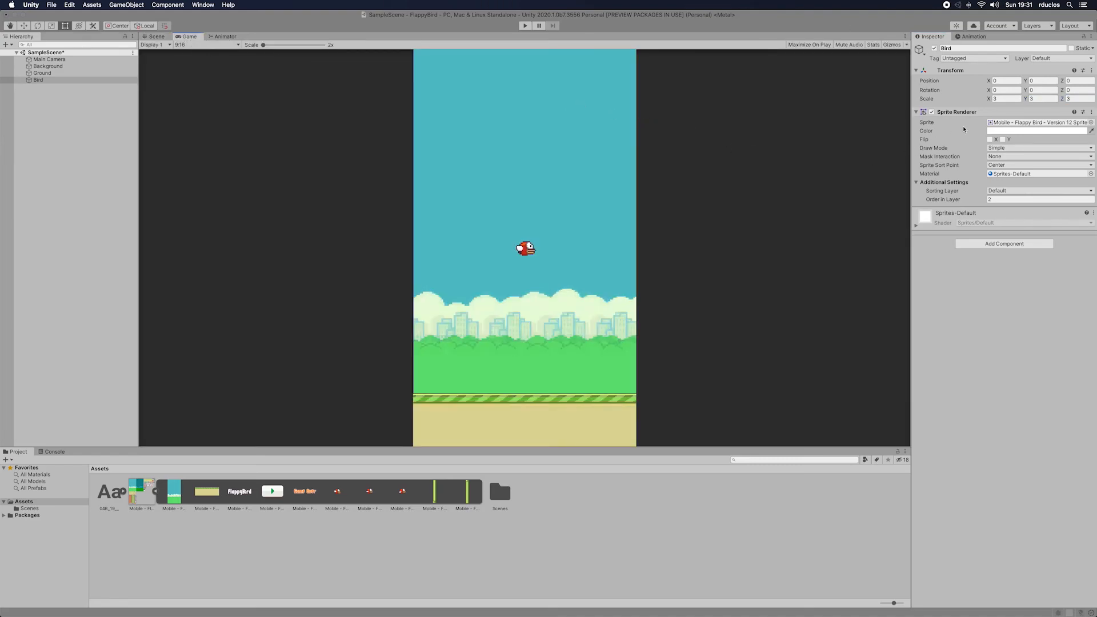
Step: Set the Bird's scale to X 4, Y 4 and Z 0
click(1009, 98)
text(4)
key(Tab)
text(4)
key(Tab)
text(4)
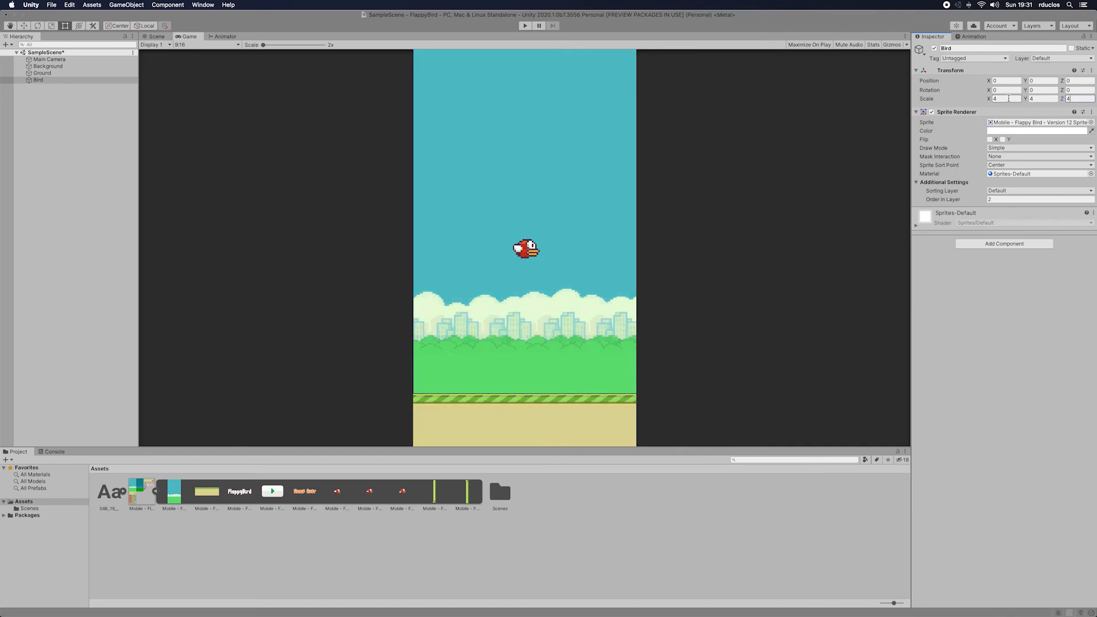
click(1030, 275)
click(1086, 100)
Step: Add a Rigidbody 2D component to the Bird, test-run the scene and clear the object selection
click(1006, 244)
text(Ri)
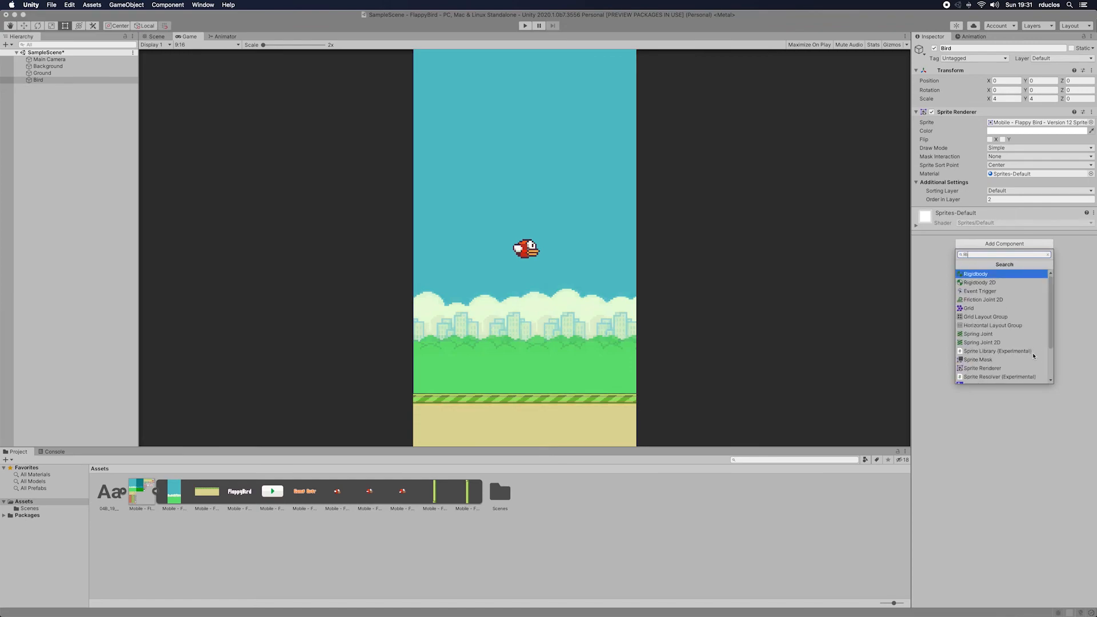
key(Down)
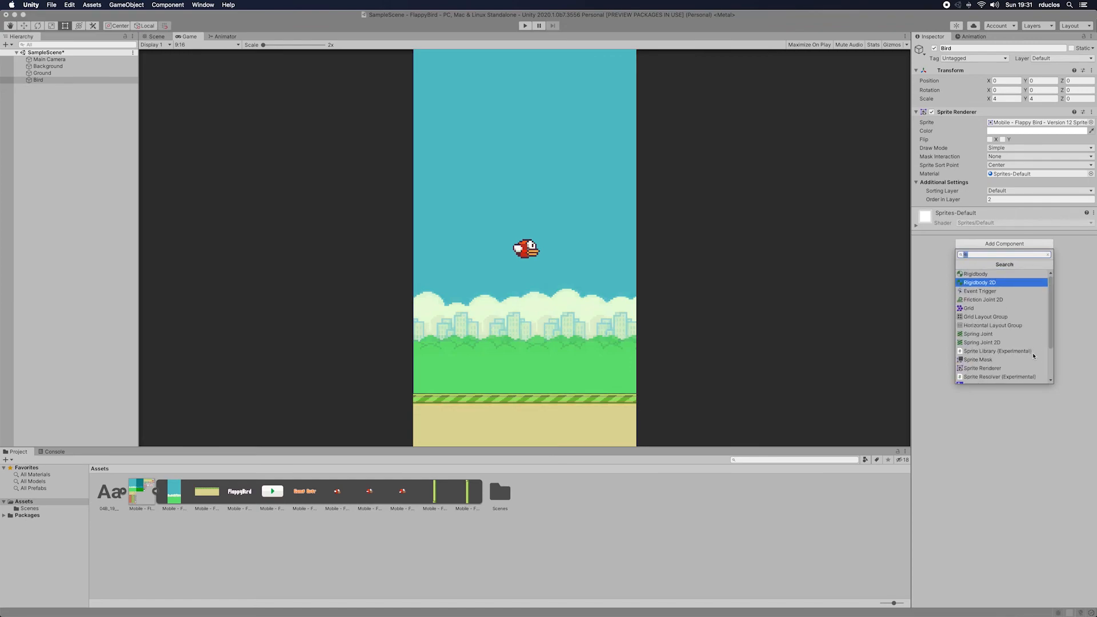
key(Return)
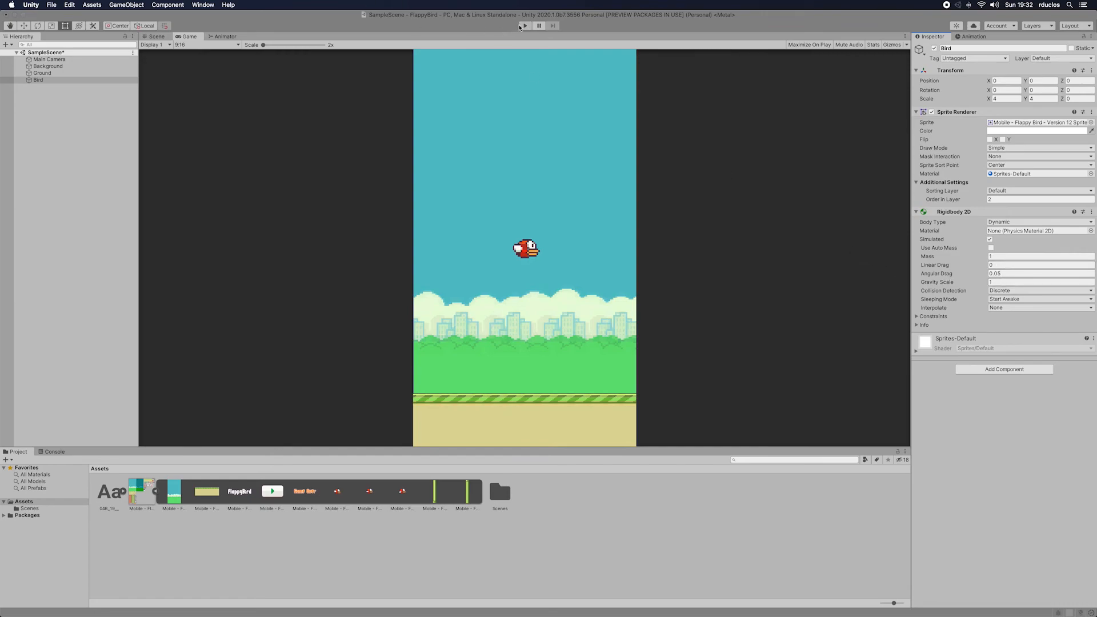
click(524, 26)
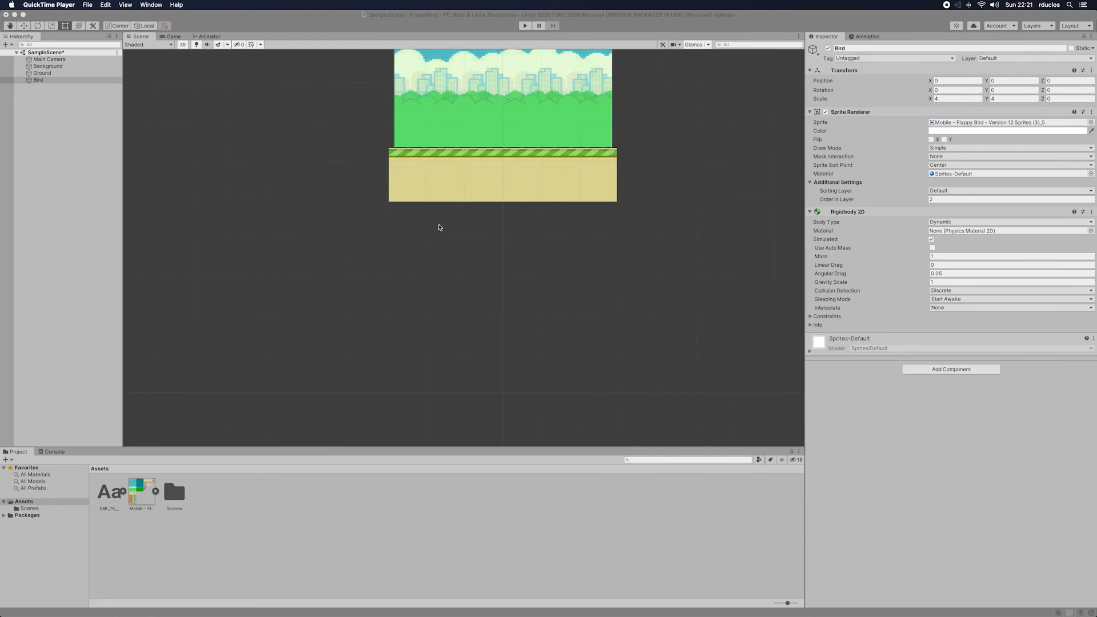
click(490, 224)
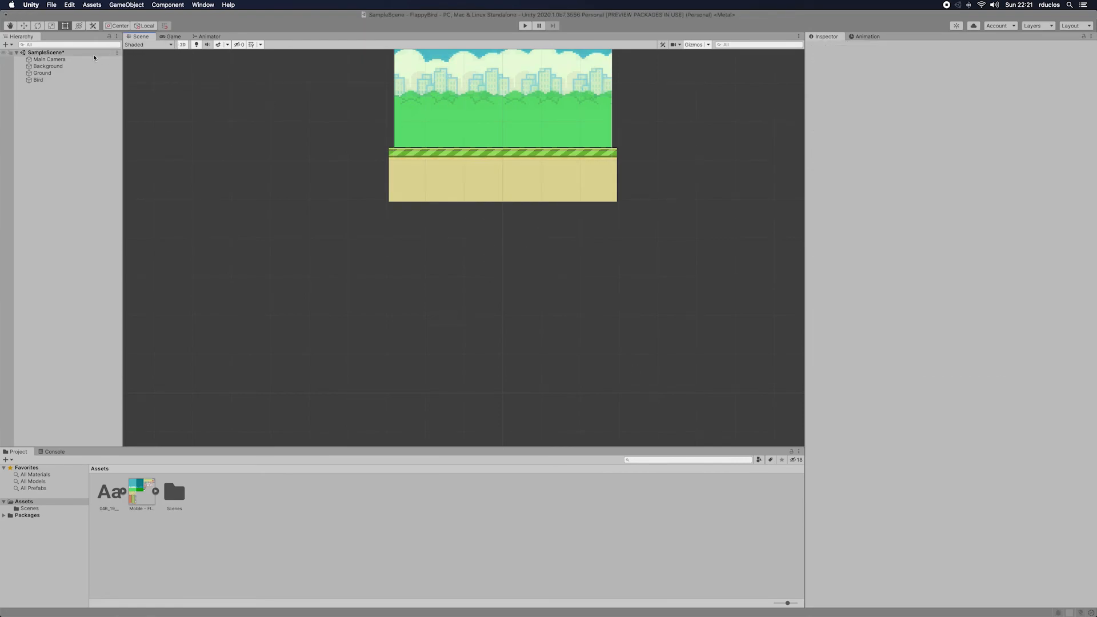
Step: Add an Animator component to the Bird object
click(38, 80)
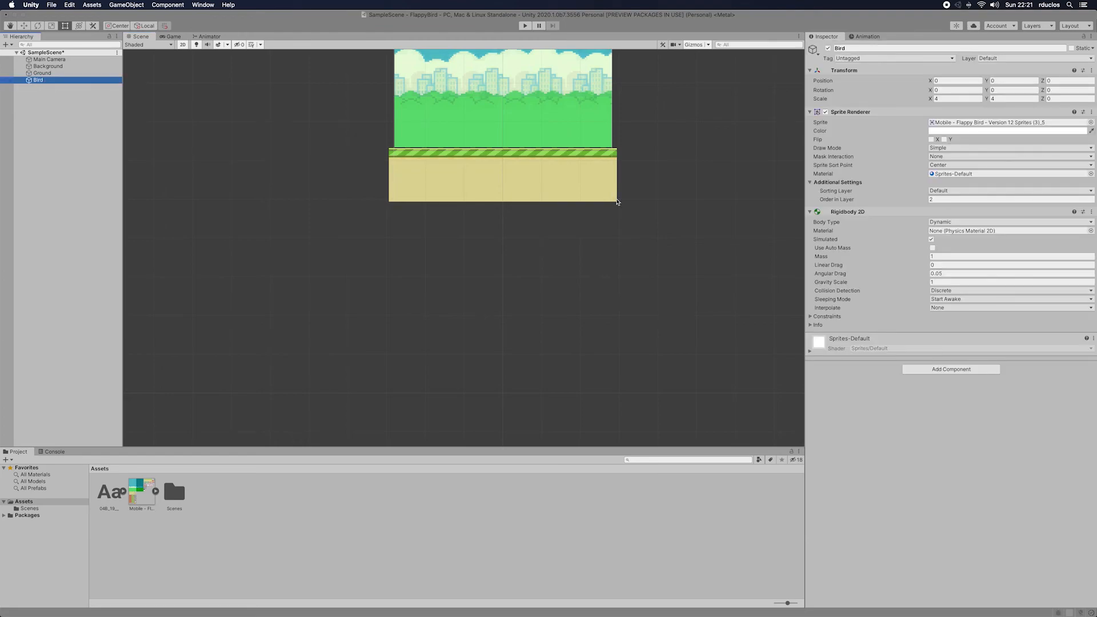
click(961, 370)
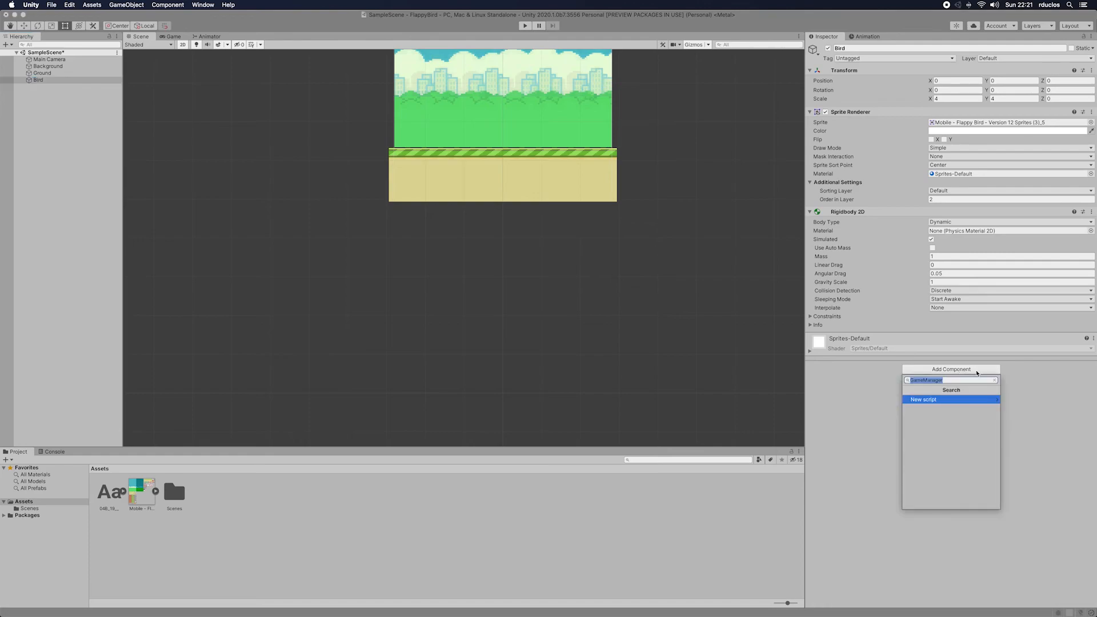
key(BackSpace)
text(An)
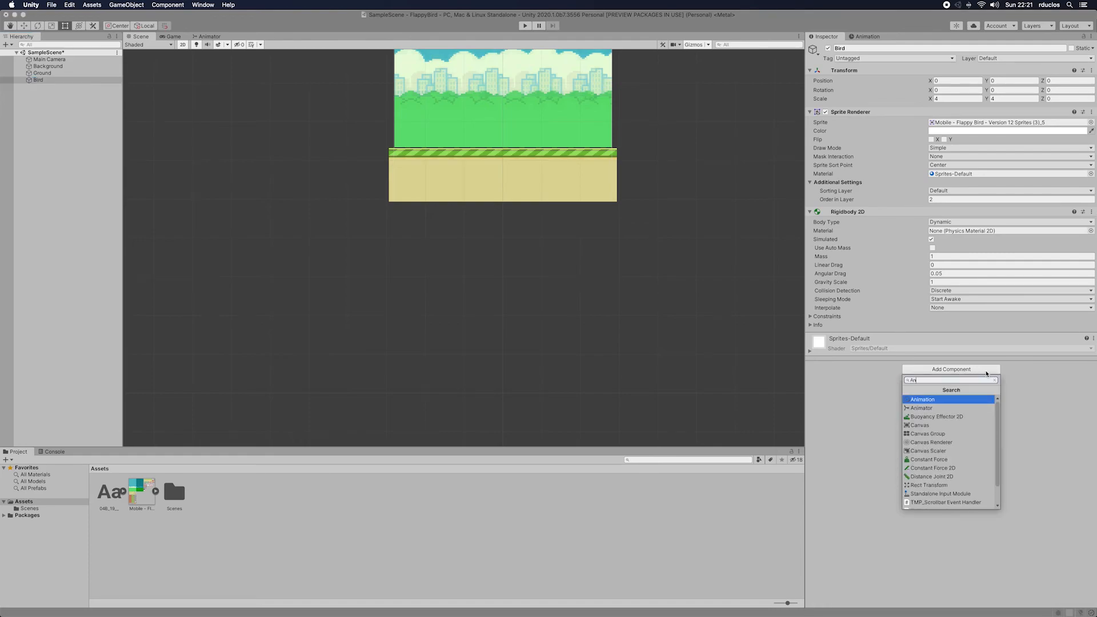
key(Down)
key(Return)
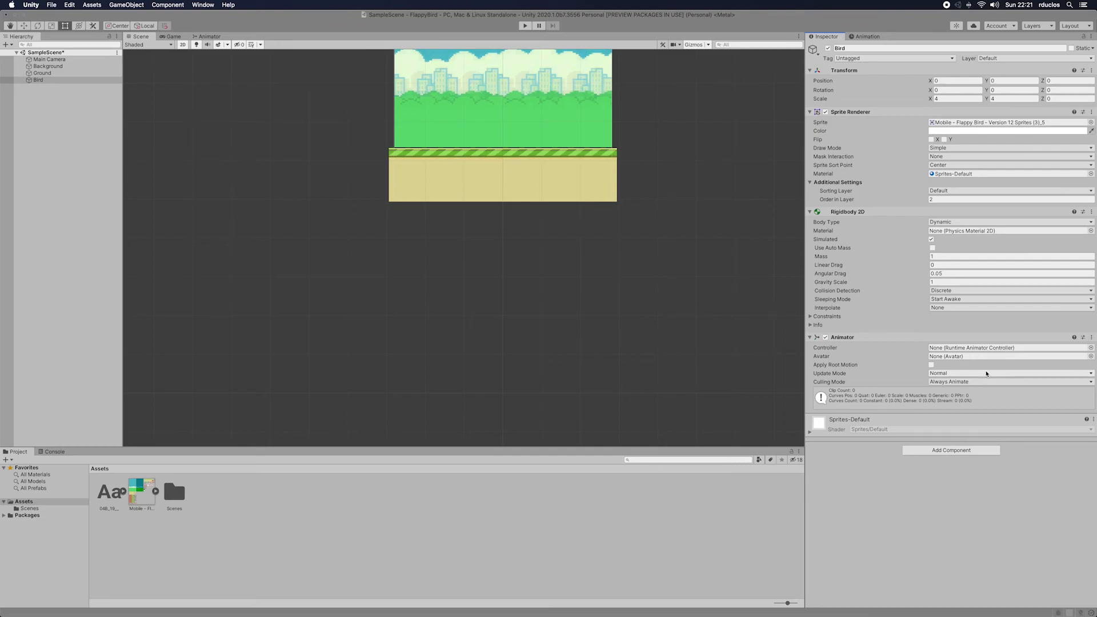
Step: Create an Animator Controller named Bird in the Assets folder
right_click(277, 491)
mouse_move(336, 395)
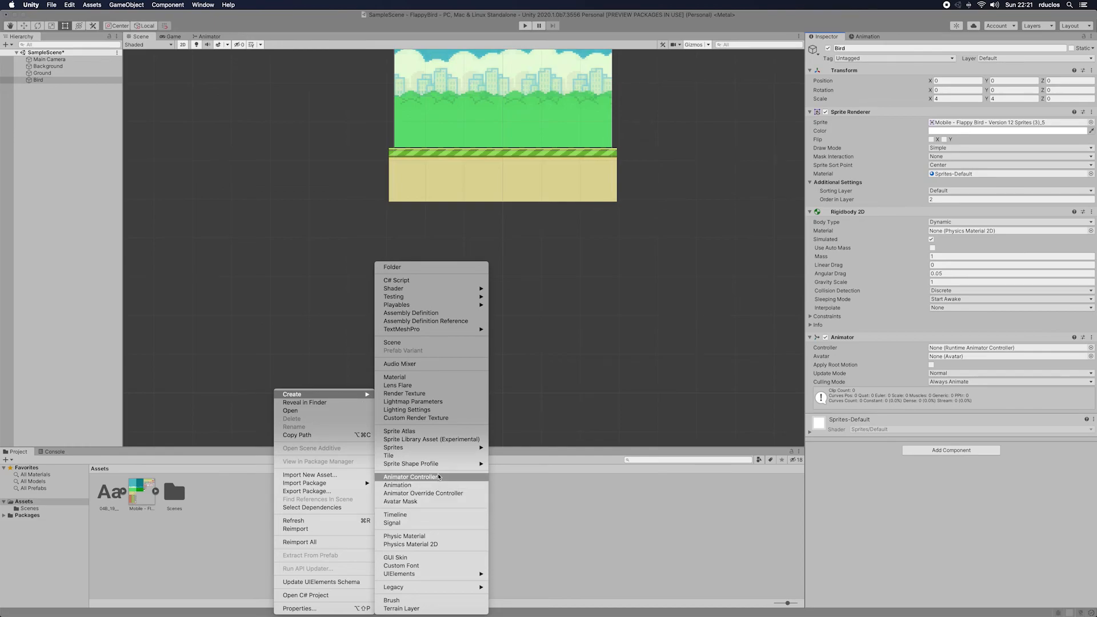
click(411, 477)
key(BackSpace)
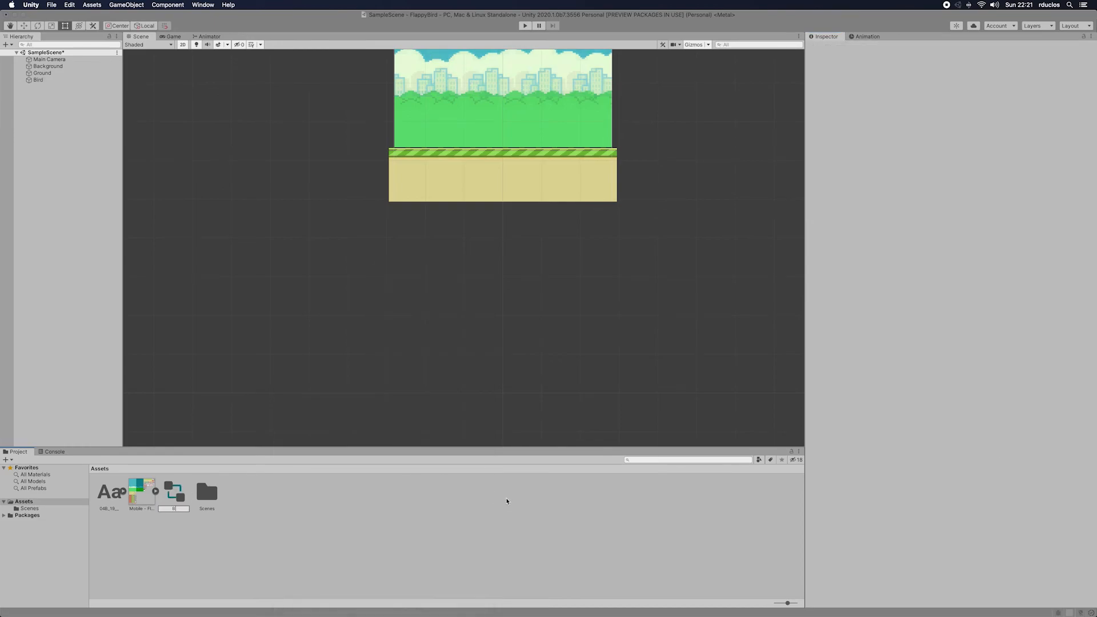
key(Return)
right_click(331, 527)
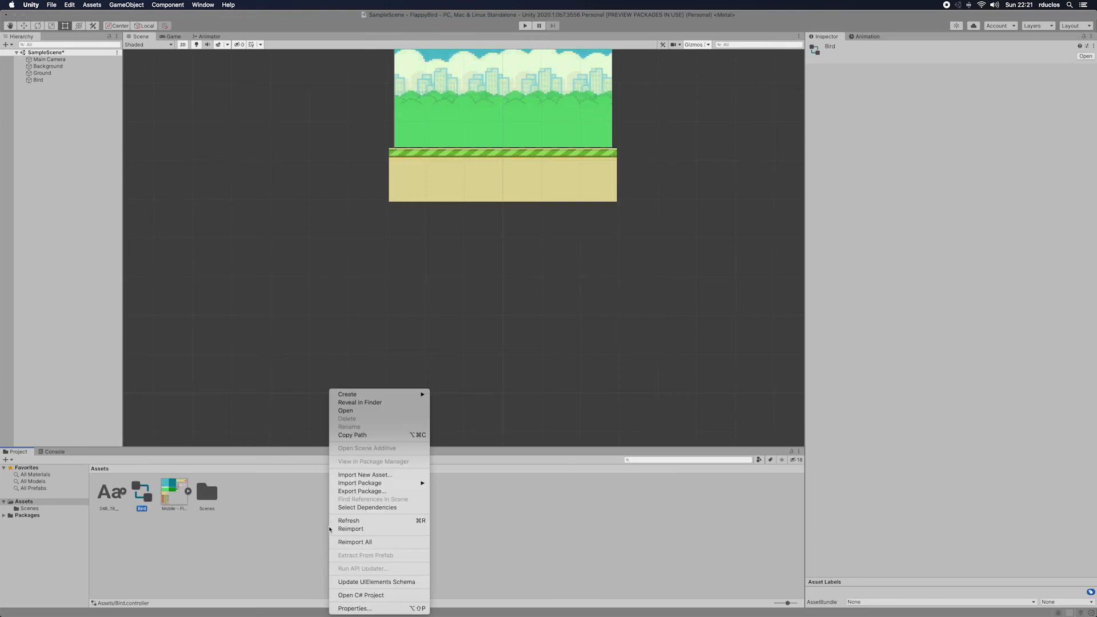
click(142, 497)
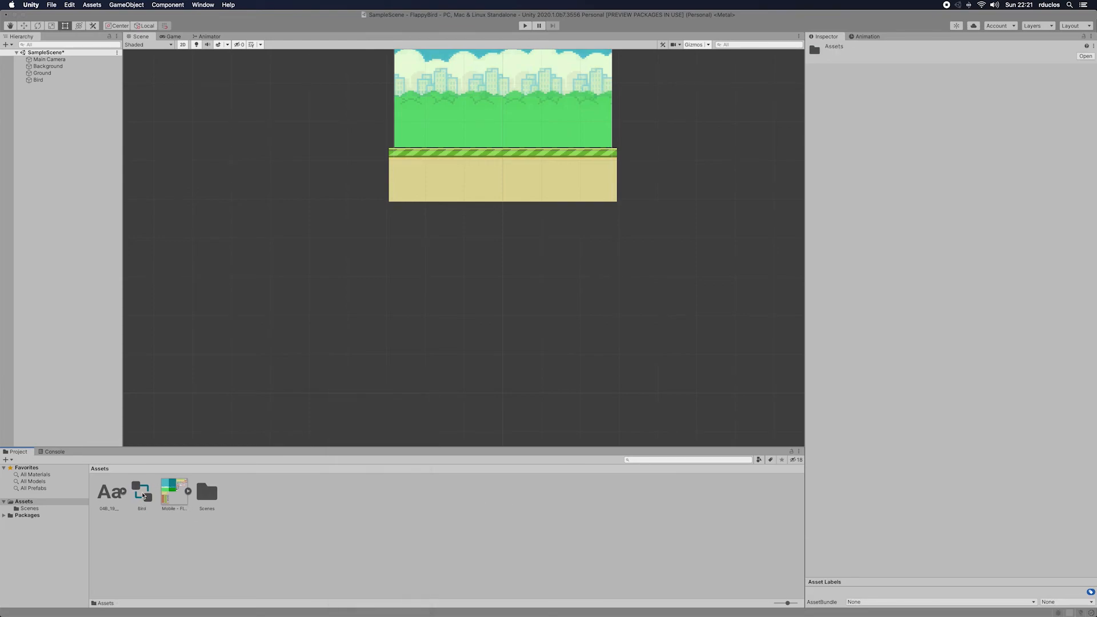
Step: Assign the Bird controller asset to the Animator component of the Bird object and check its update and culling mode options
click(39, 80)
drag(149, 498, 977, 352)
click(971, 376)
click(971, 376)
click(941, 384)
click(911, 386)
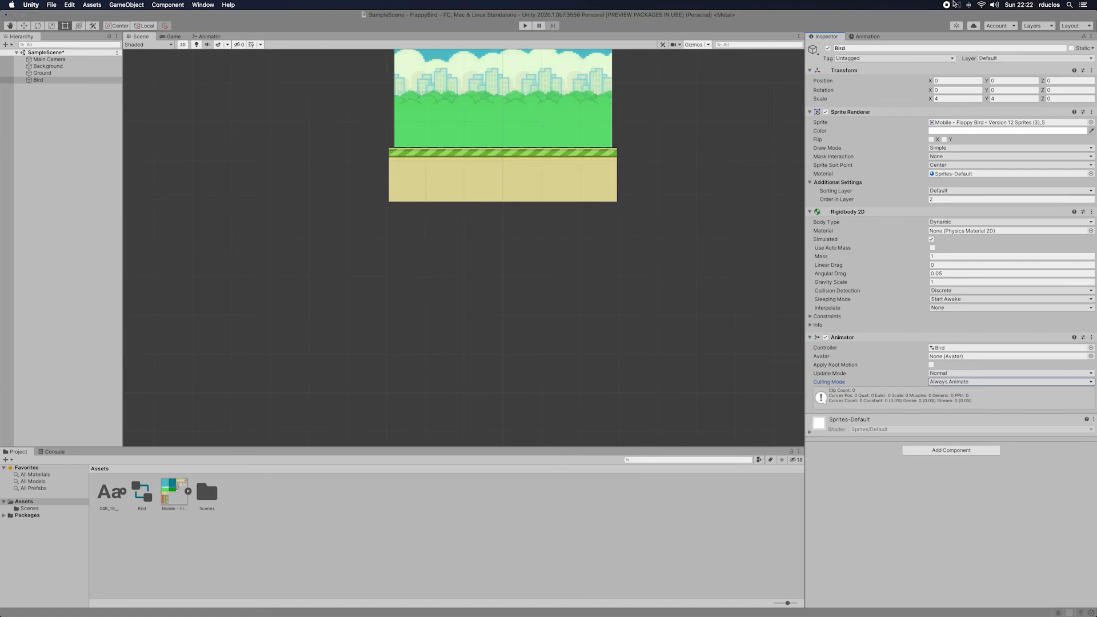
Step: Create a new animation clip named Fly for the Bird and save it in Assets
click(868, 37)
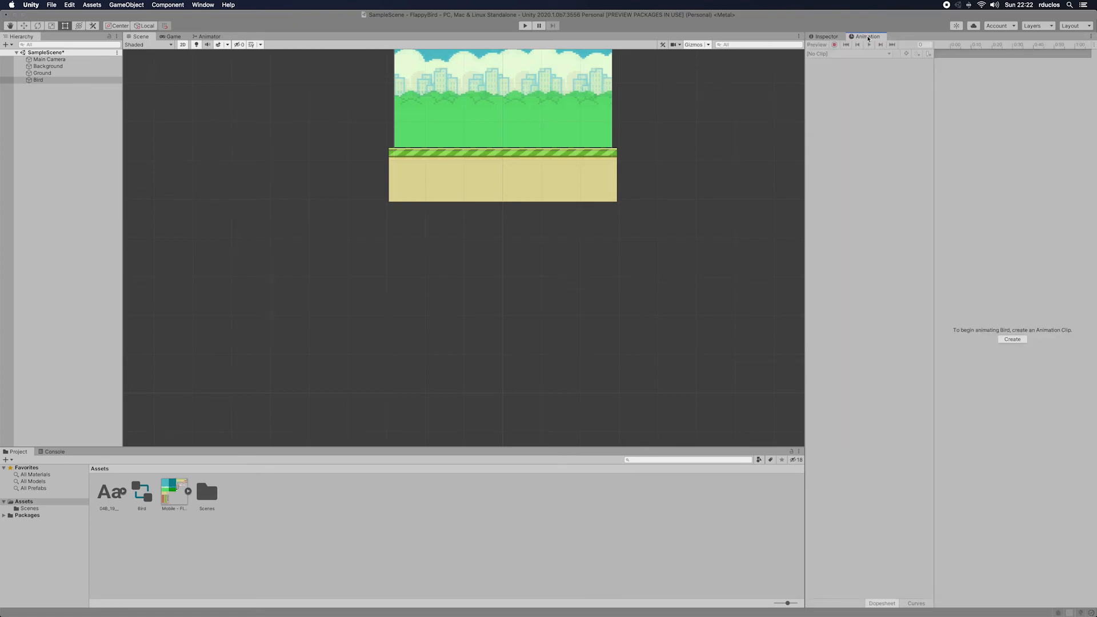
click(1019, 341)
click(627, 201)
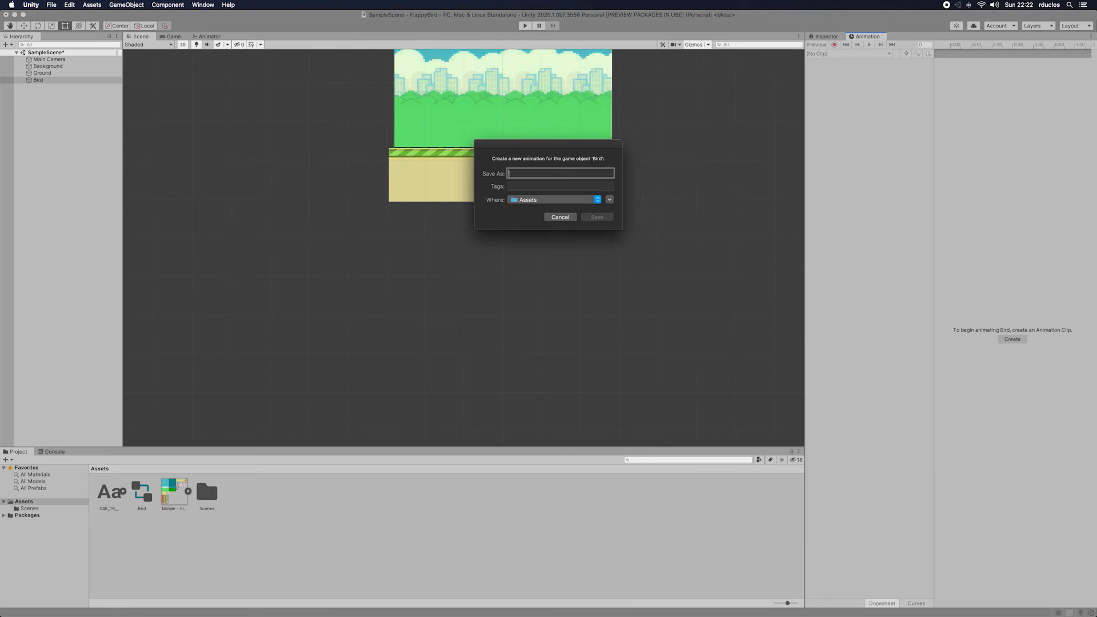
text(Fly)
key(Return)
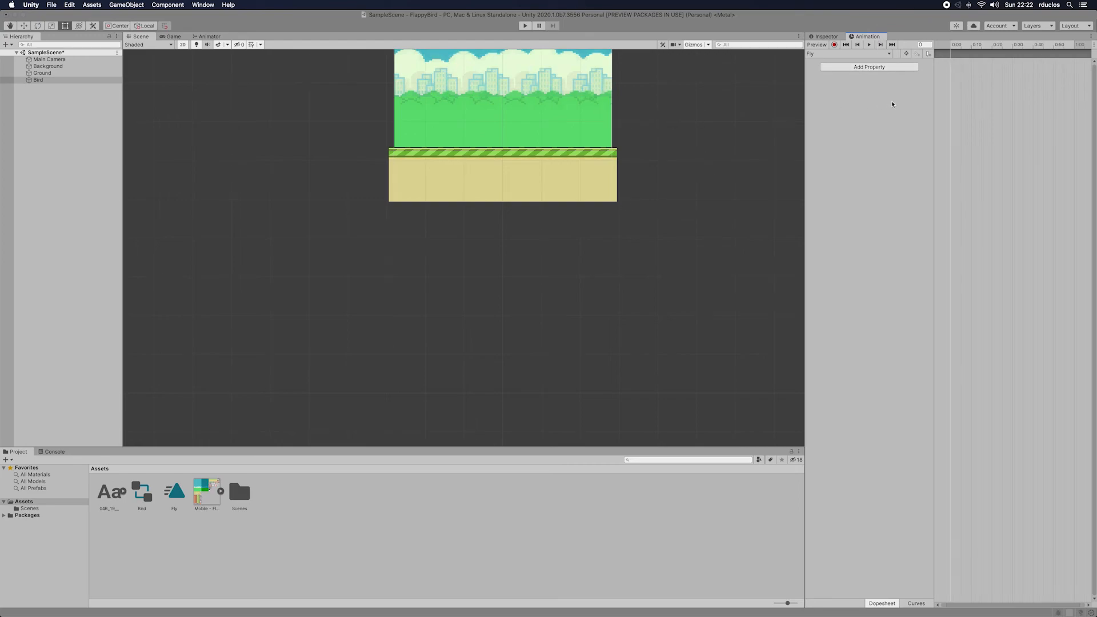
Step: Add the Sprite Renderer's Sprite property to the Fly animation clip
click(888, 68)
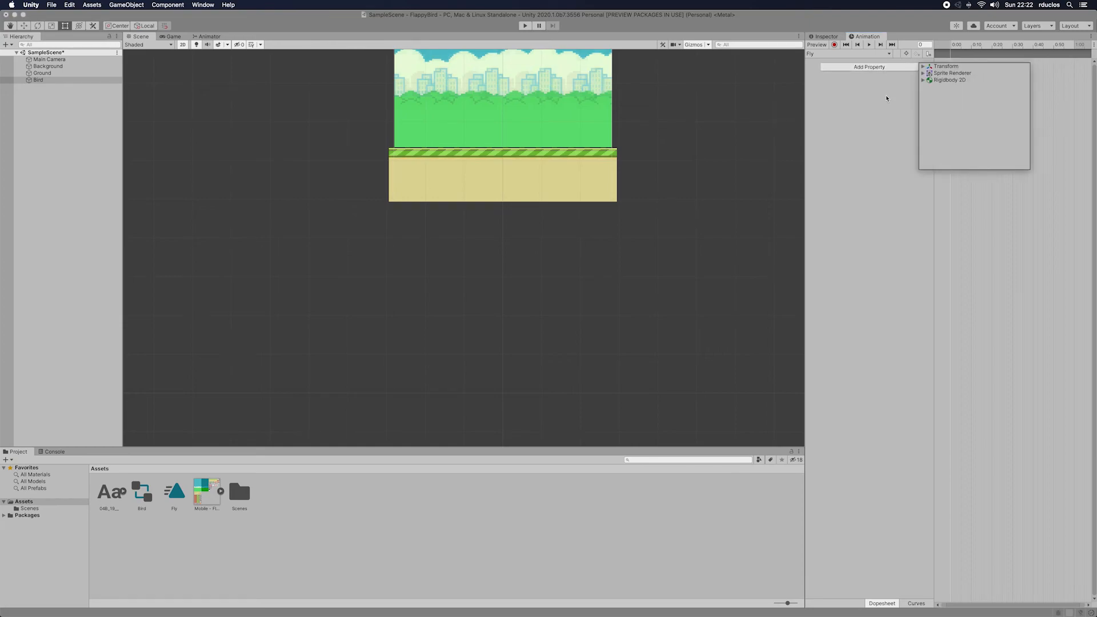
click(932, 74)
scroll(946, 96, down, 4)
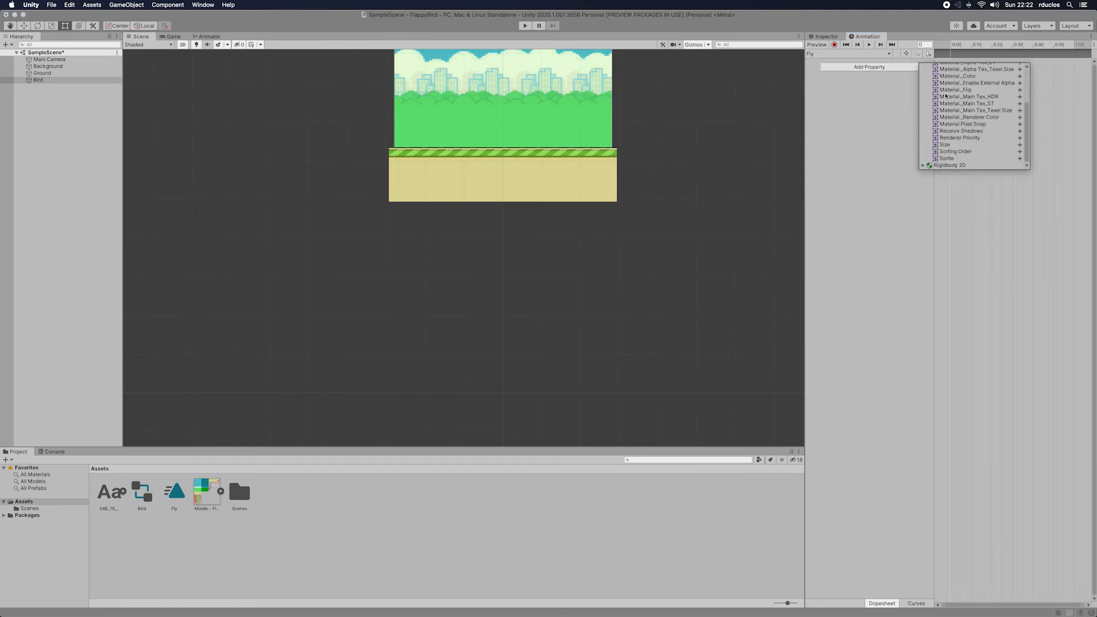
scroll(946, 95, up, 3)
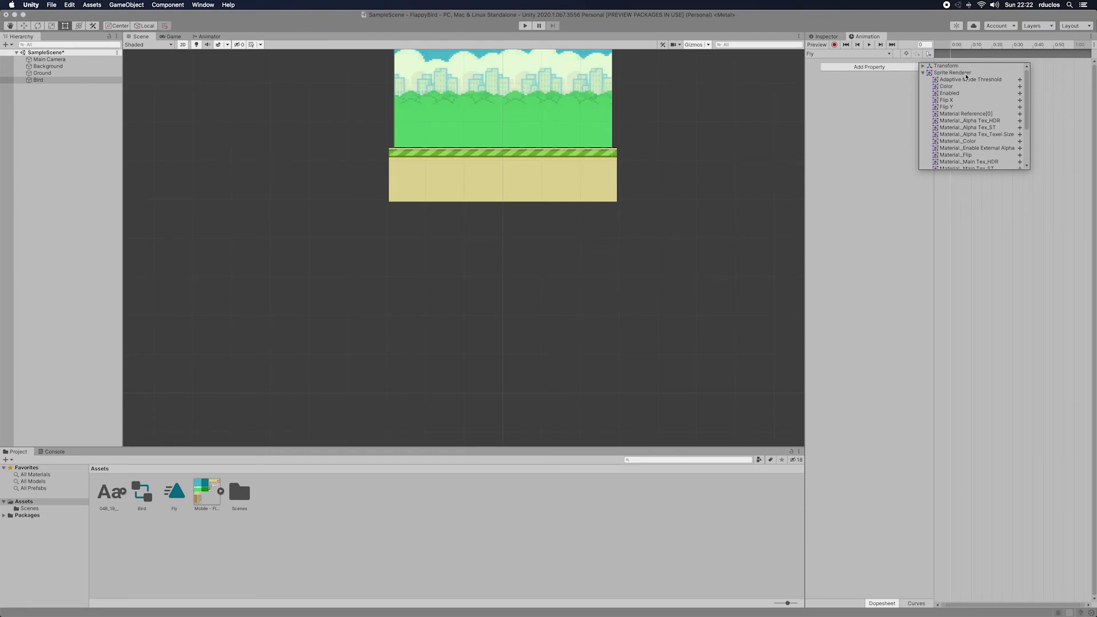
scroll(968, 97, down, 3)
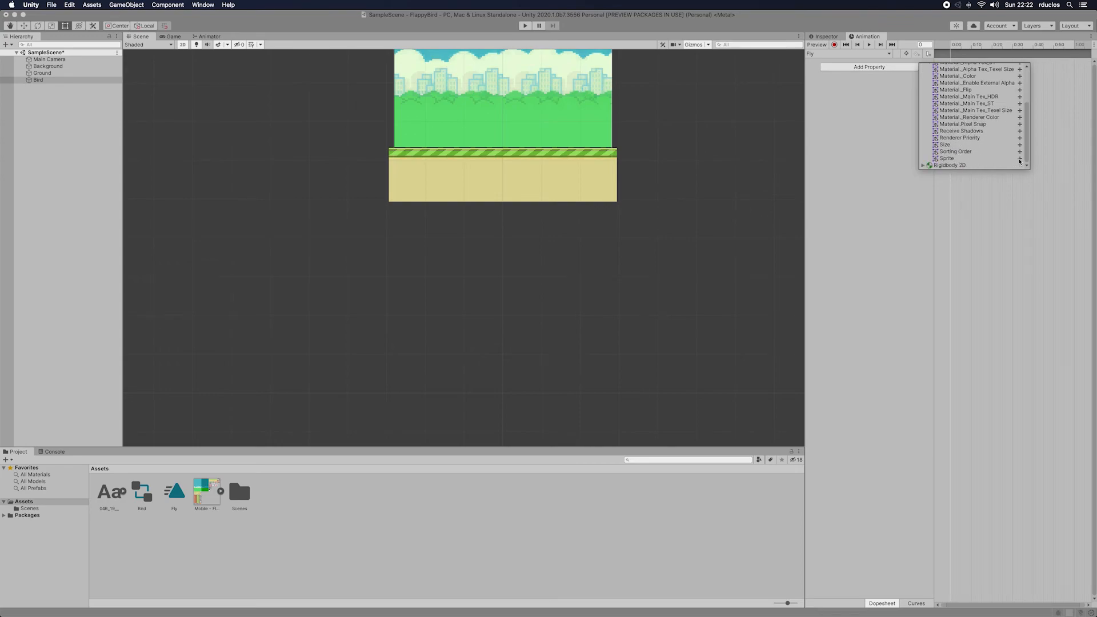
click(1020, 159)
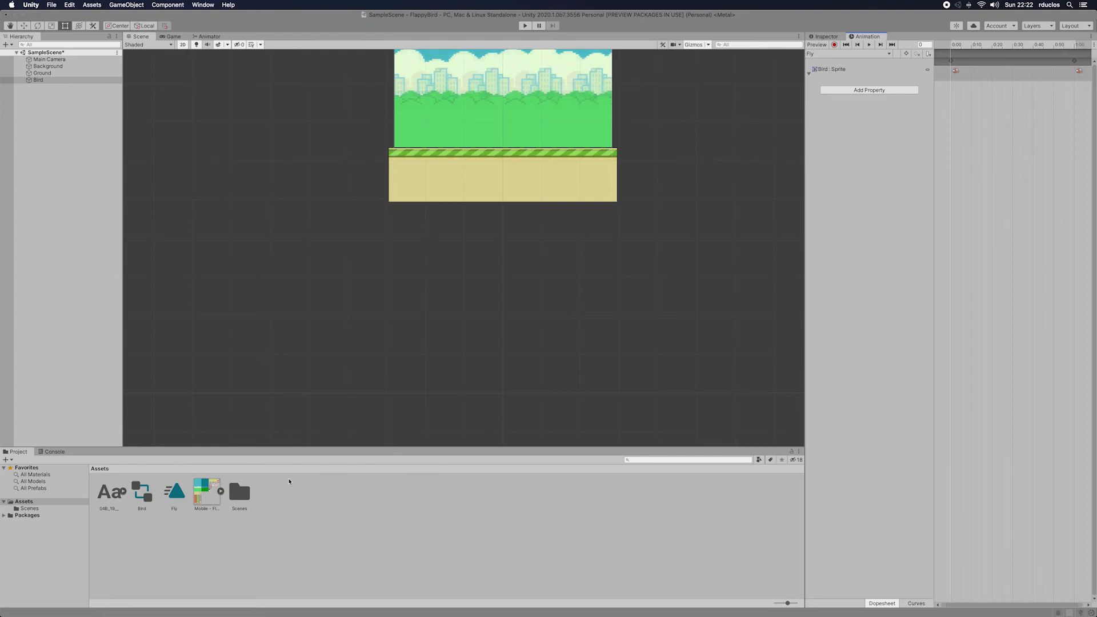
Step: Insert the other two bird sprites as keyframes after the first one in the Fly clip and delete the key at 1:00
click(220, 491)
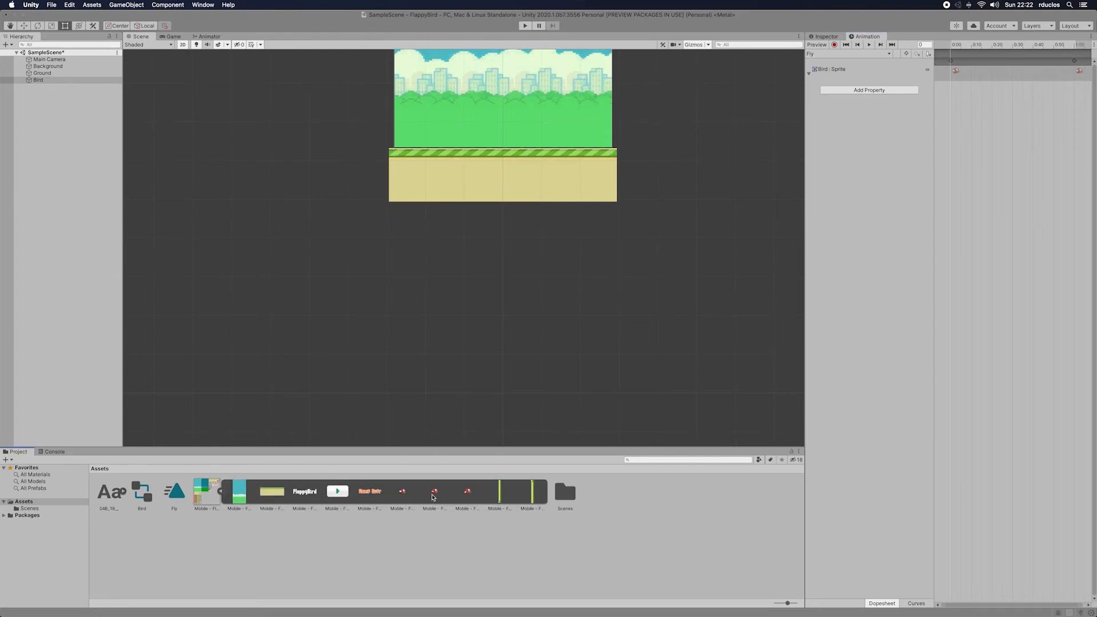
drag(432, 498, 975, 86)
drag(470, 494, 997, 70)
right_click(1076, 62)
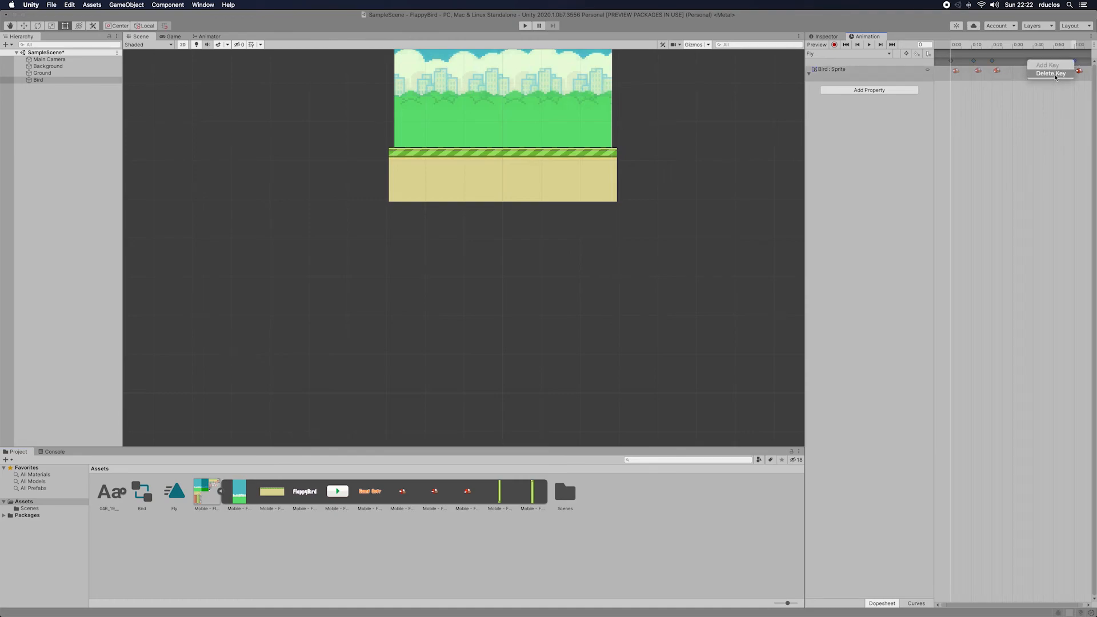
click(1051, 73)
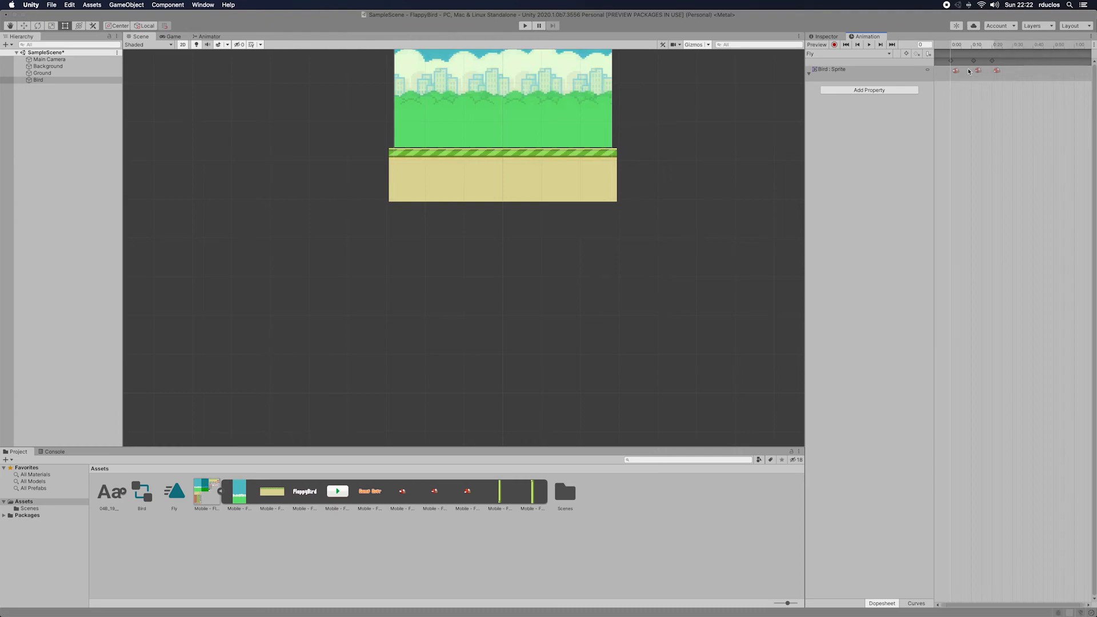
Step: Tighten the second and third Fly keyframes to about frames 5 and 10, and preview the animation in the Game view
drag(980, 64, 972, 64)
click(993, 63)
click(173, 36)
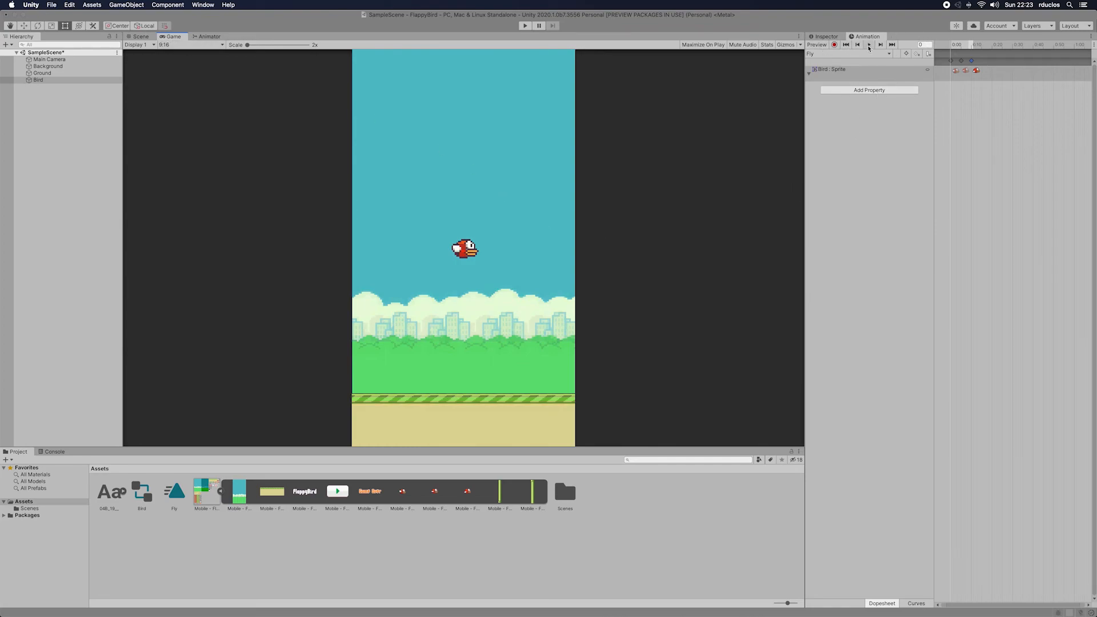
click(869, 45)
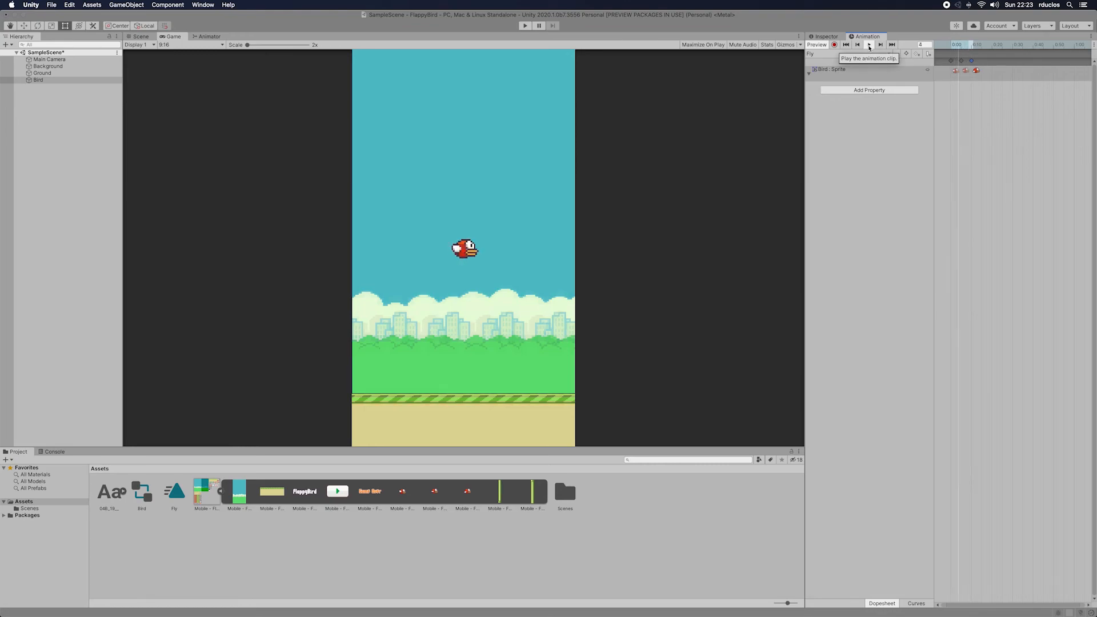
click(870, 46)
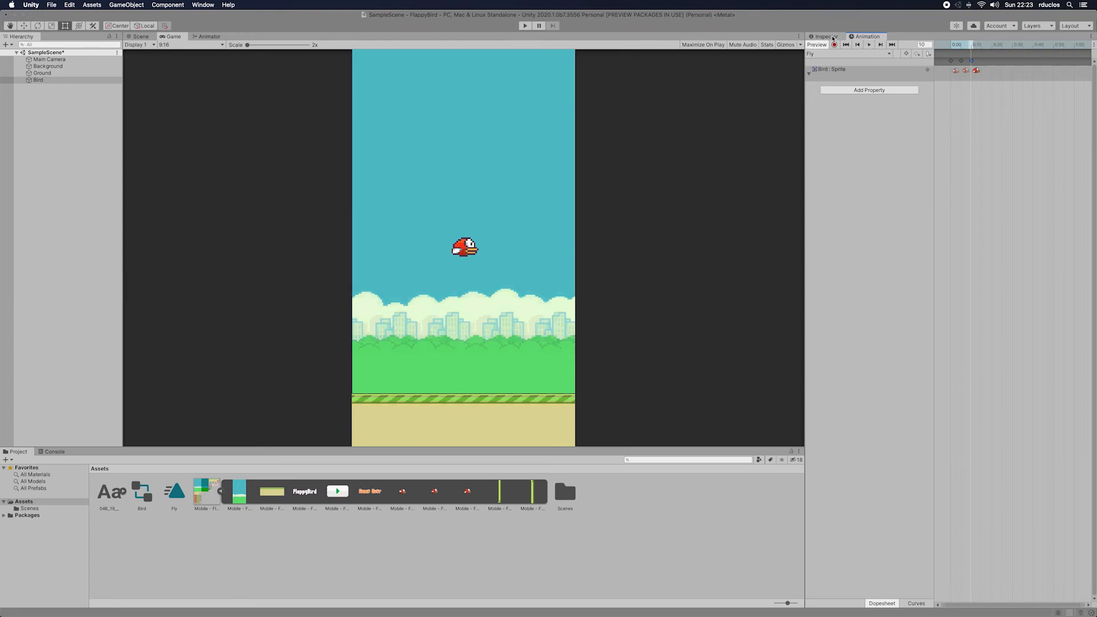
Step: Create a new script named Fly and add it as a component to the Bird, with the Inspector slightly narrowed
click(834, 38)
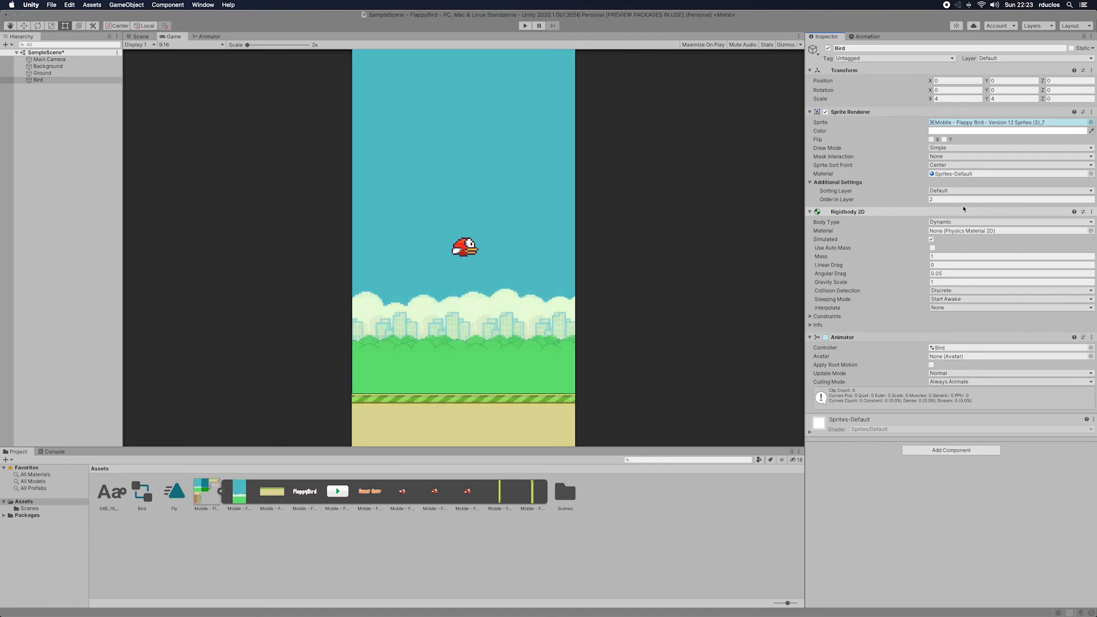
drag(805, 227, 830, 226)
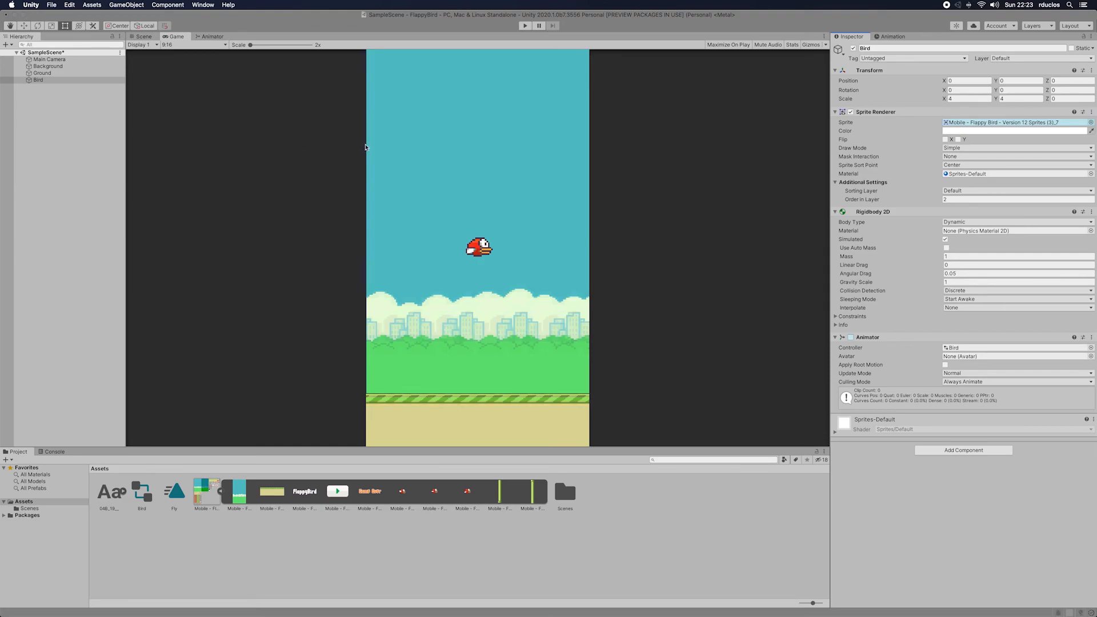
click(941, 453)
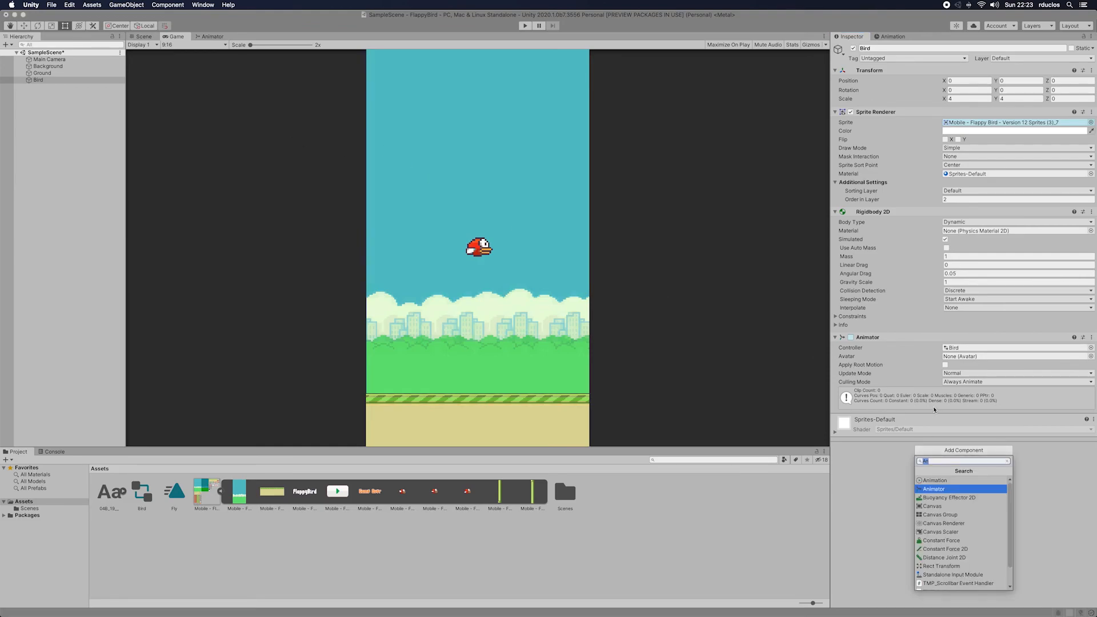
key(BackSpace)
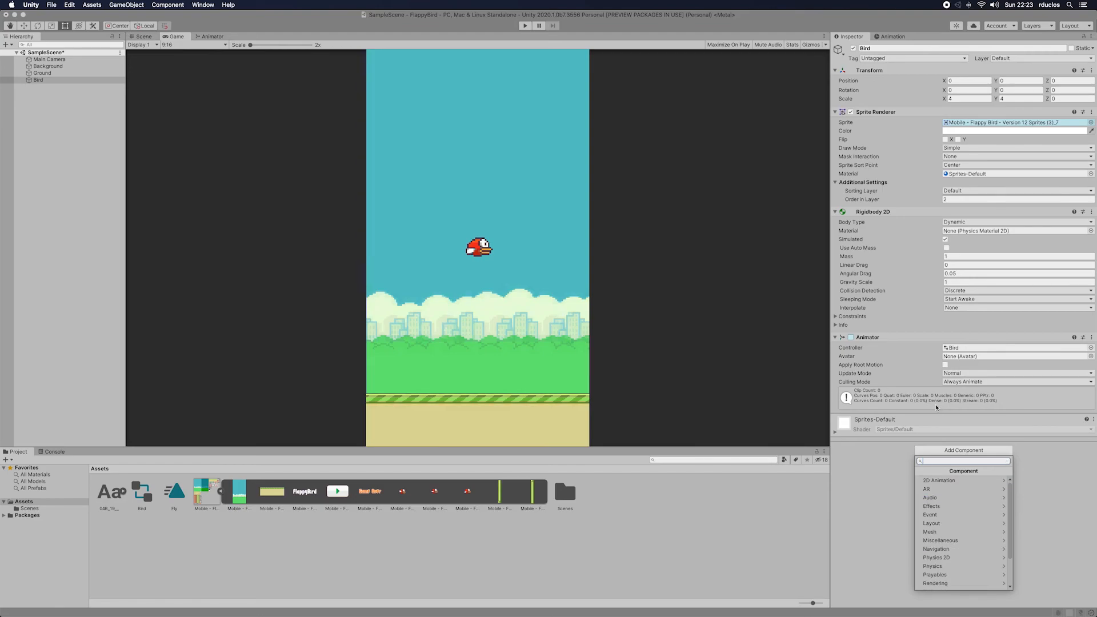
text(Fly)
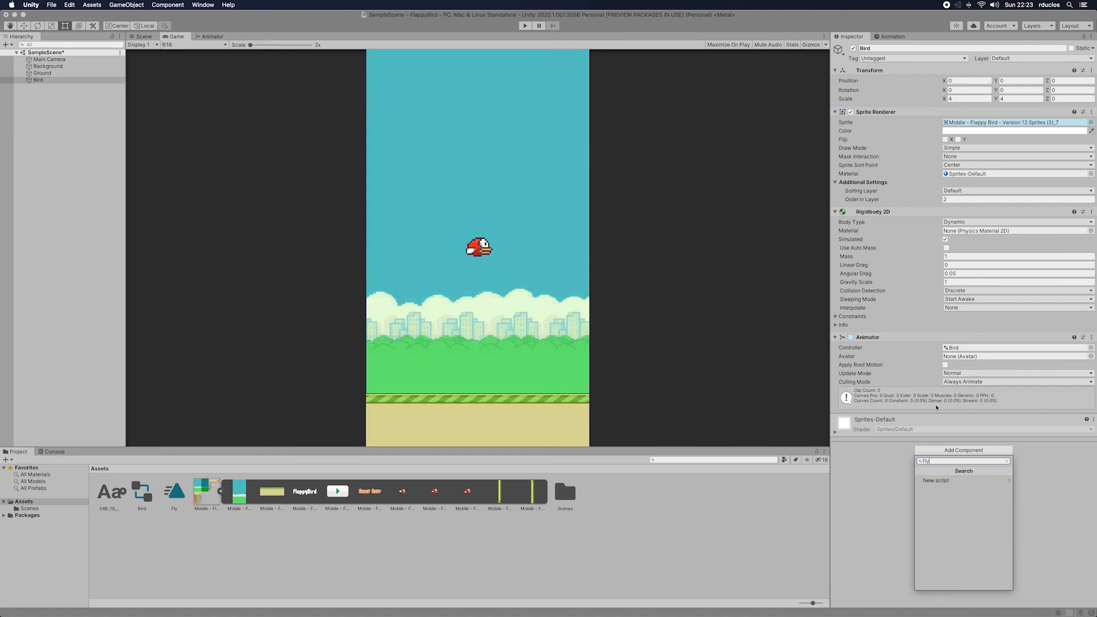
click(957, 480)
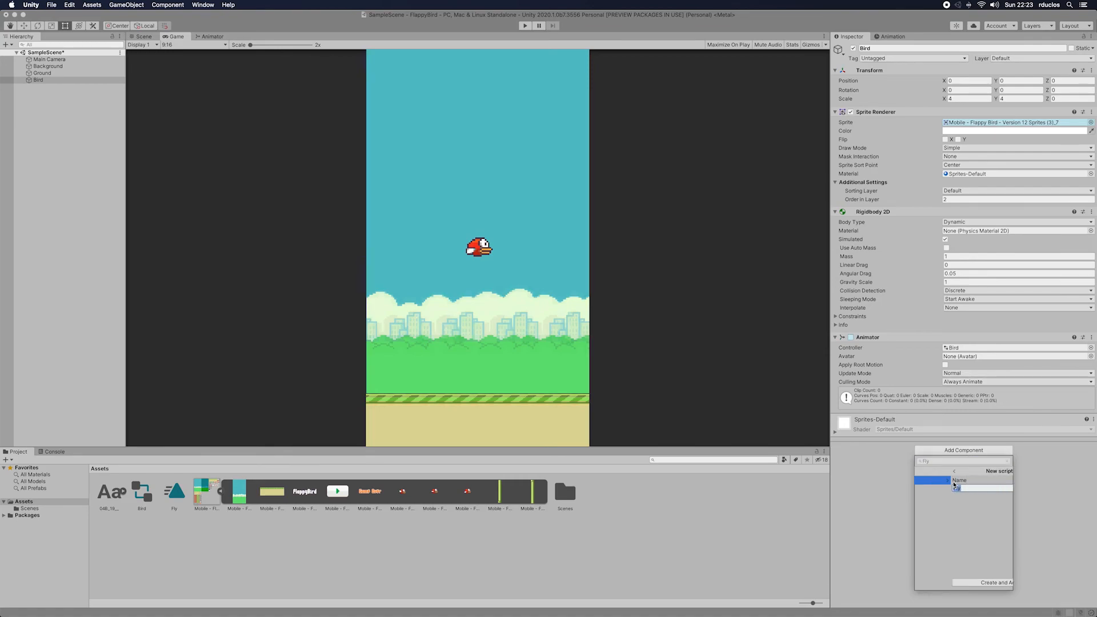
click(979, 582)
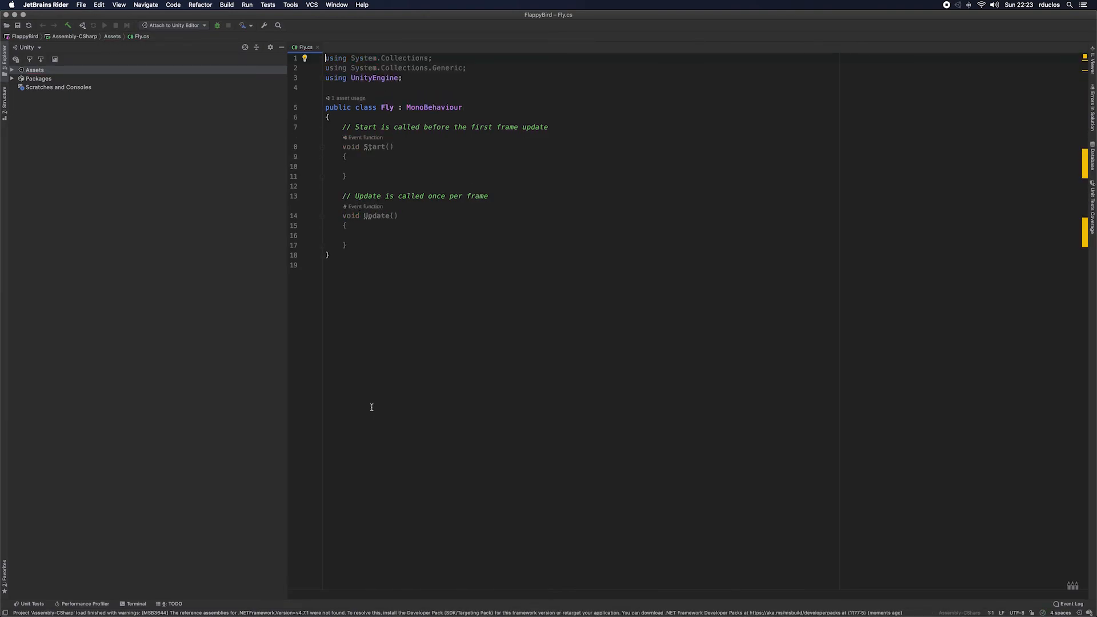
Step: In JetBrains Rider, remove the System.Collections and System.Collections.Generic using directives from Fly.cs
drag(469, 68, 313, 56)
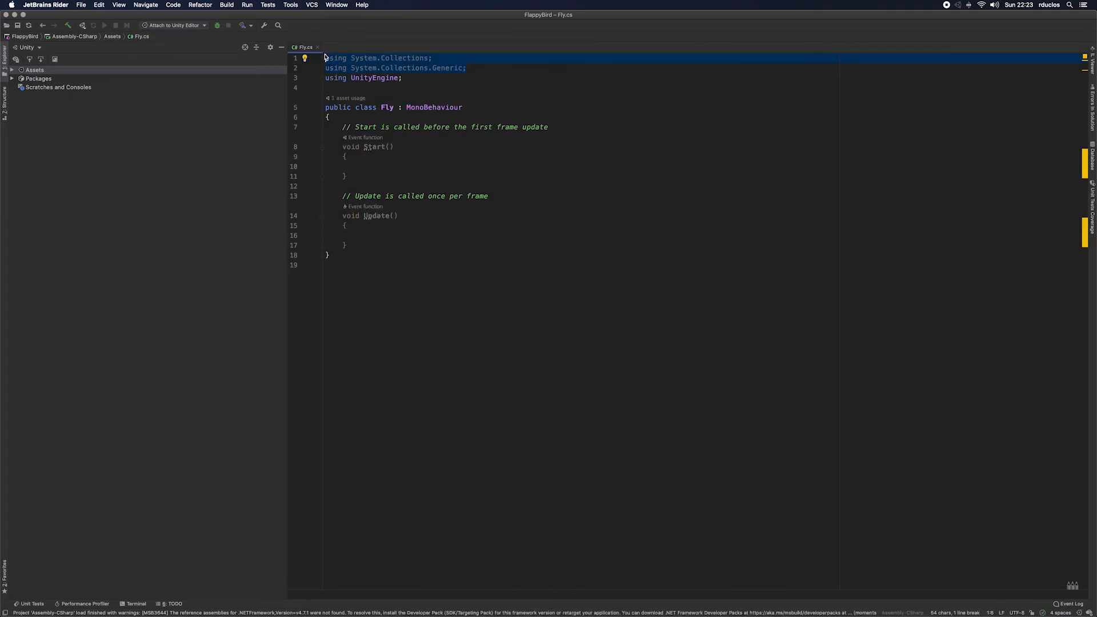
key(Delete)
key(Delete)
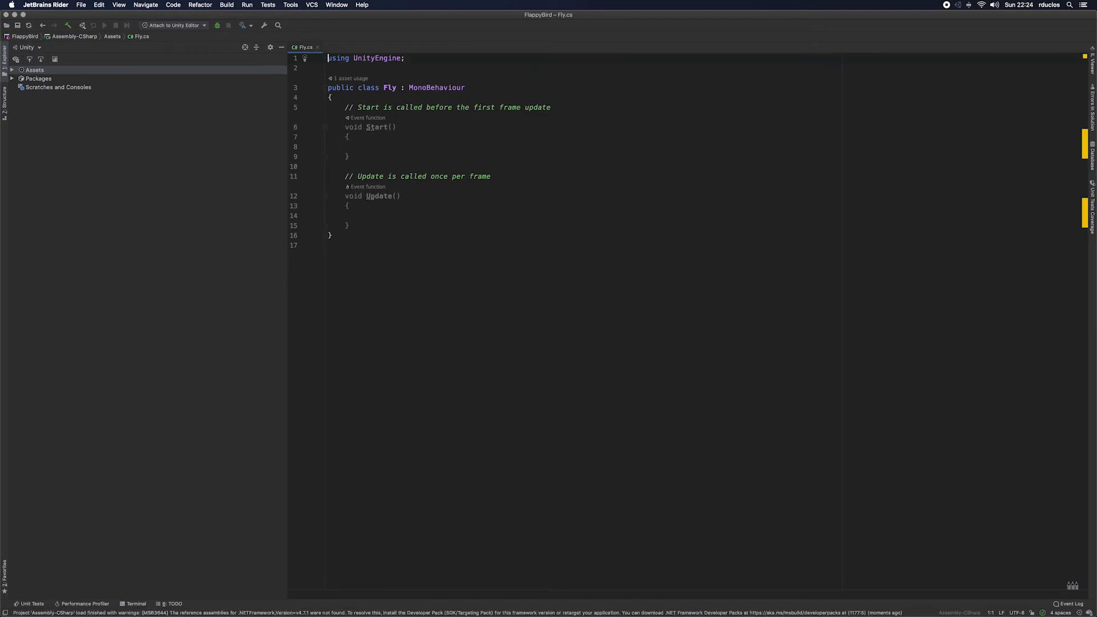
Step: Examine the Start and Update methods of the Fly class and the comments describing when each is called
click(392, 98)
mouse_move(381, 200)
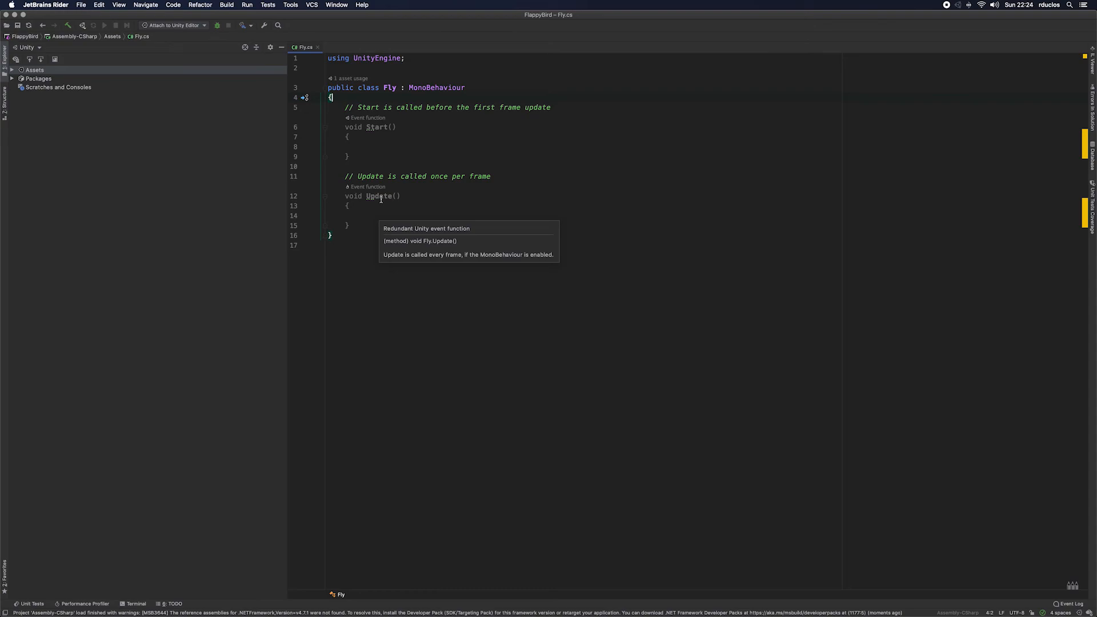
drag(345, 127, 397, 127)
drag(345, 196, 402, 196)
drag(346, 107, 548, 108)
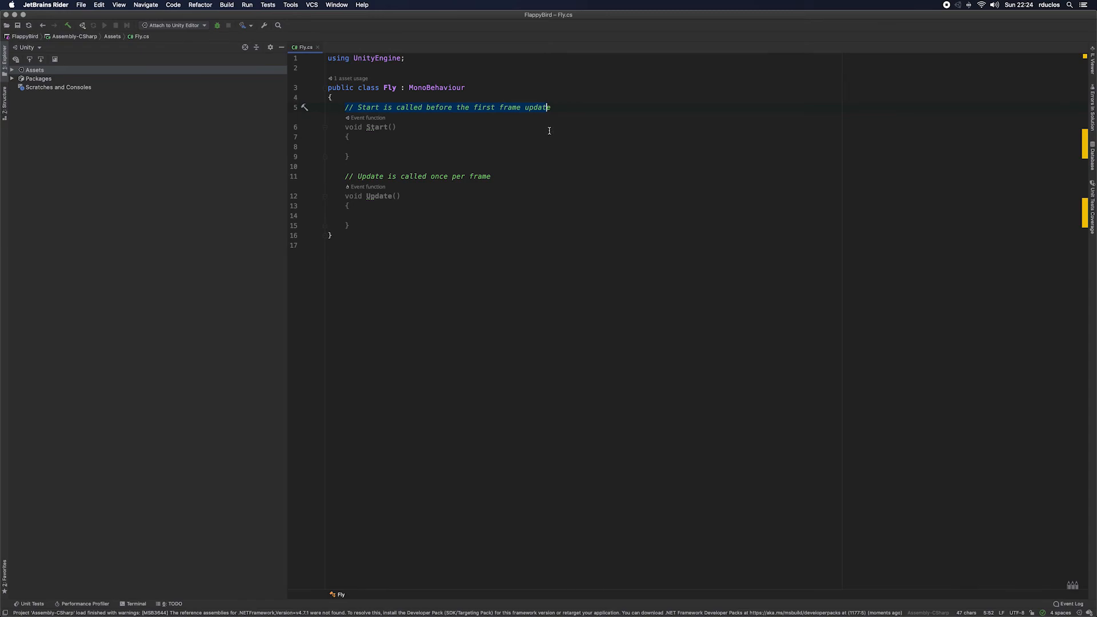
drag(358, 176, 510, 177)
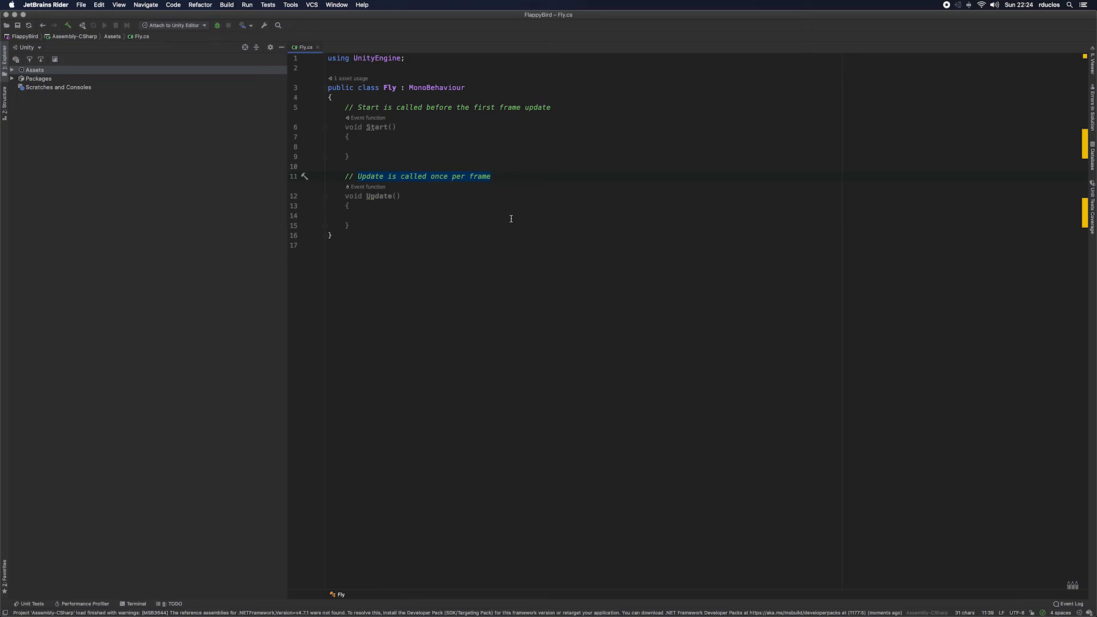
Step: Declare a public float field named velocity at the start of the Fly class, followed by blank lines
click(370, 101)
key(Return)
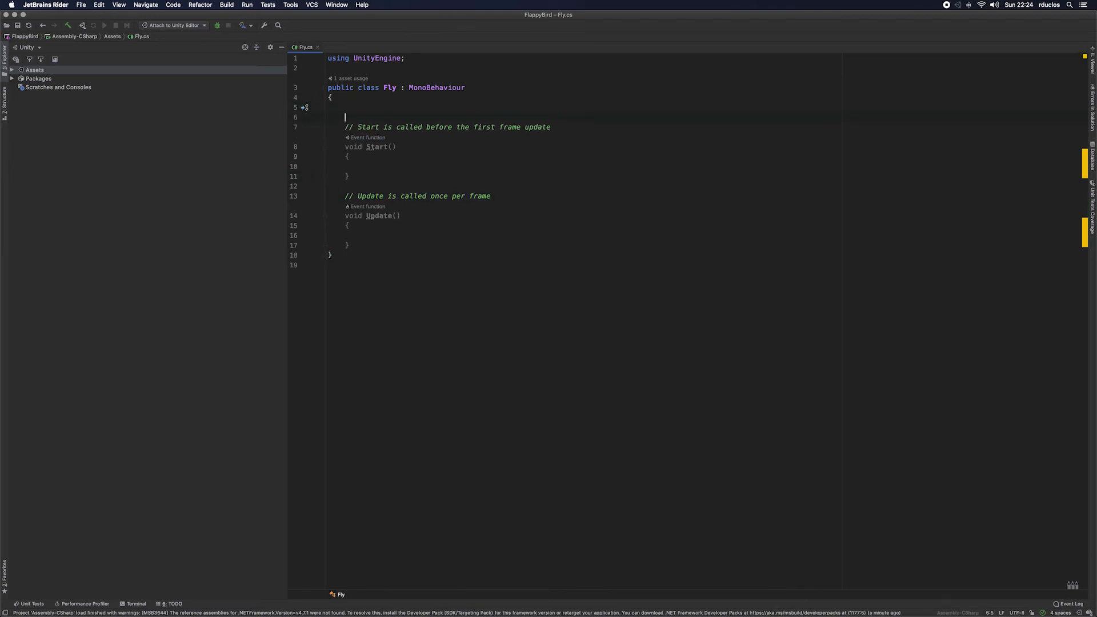
text(publ)
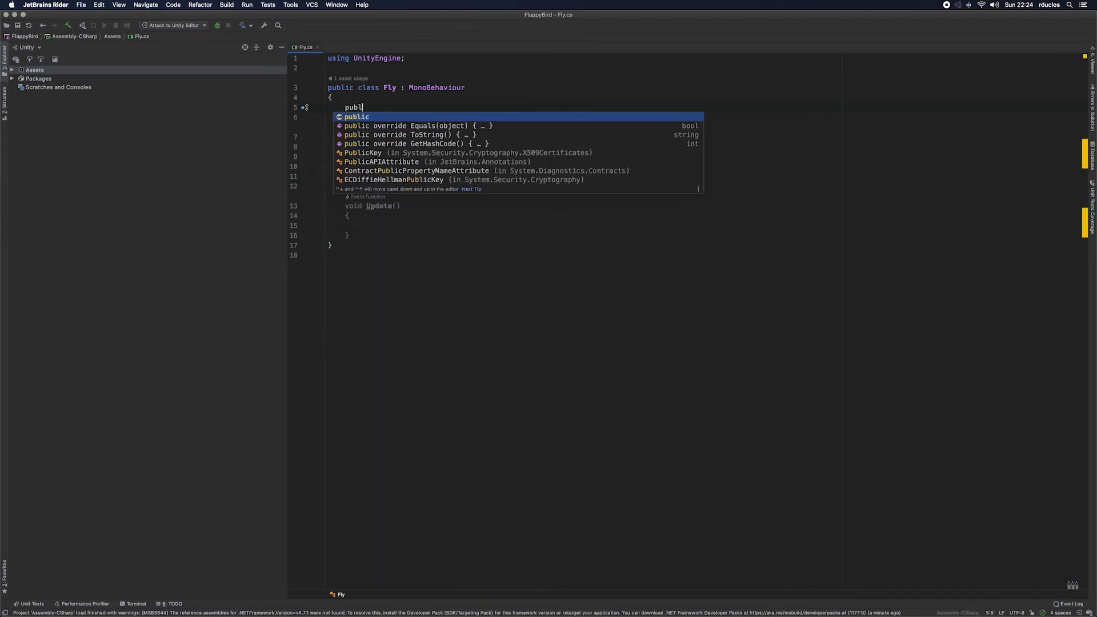
text(ic )
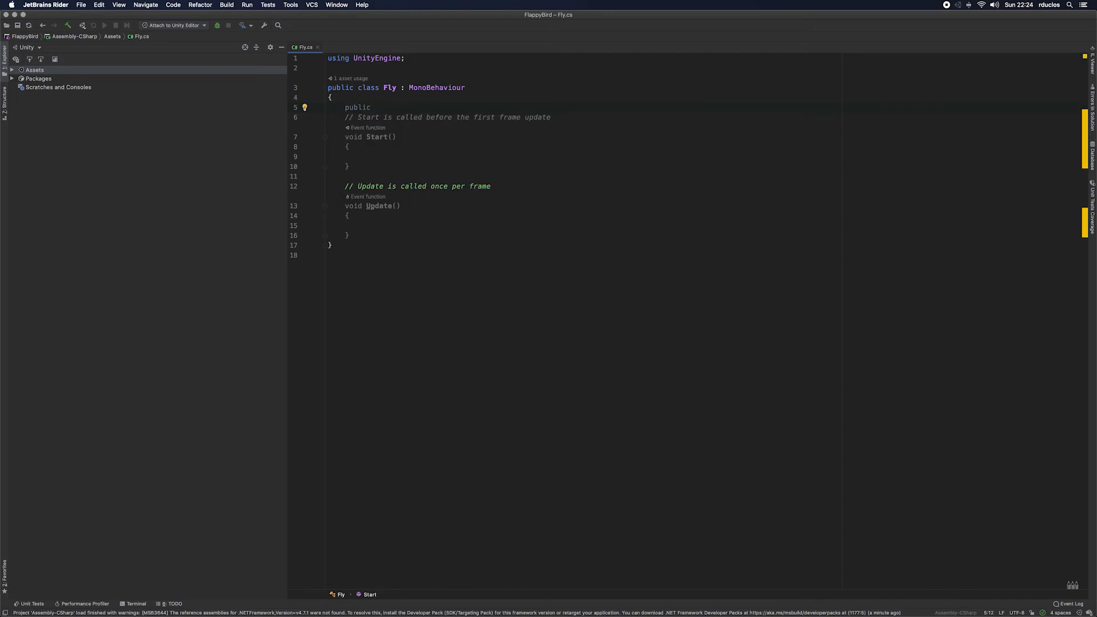
text(float )
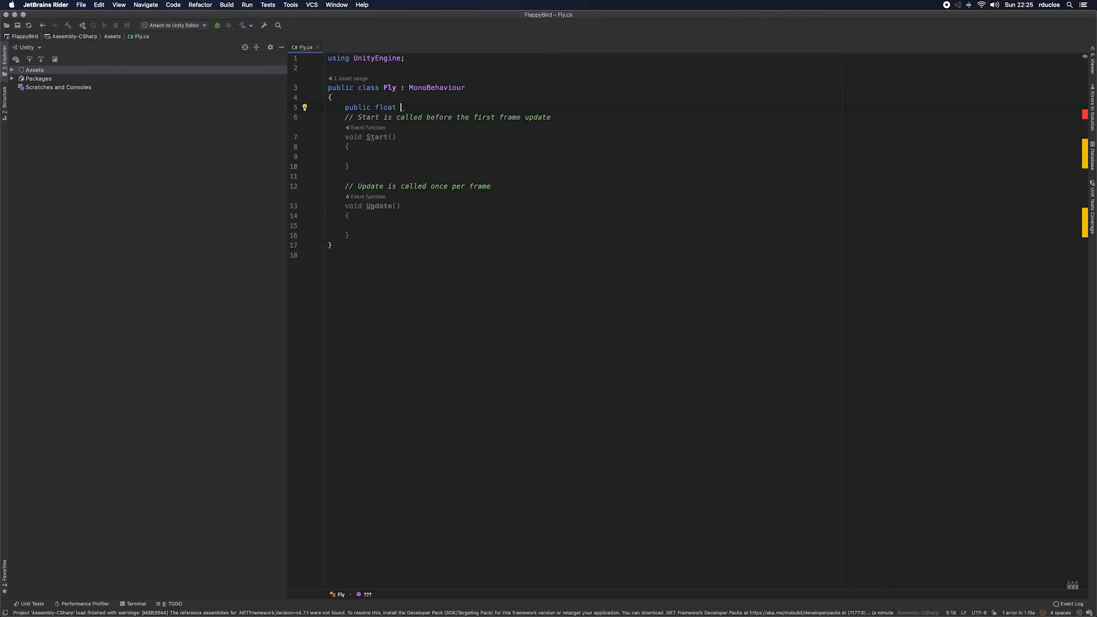
text(velo)
text(city =)
key(BackSpace)
key(BackSpace)
key(BackSpace)
text(;)
key(Return)
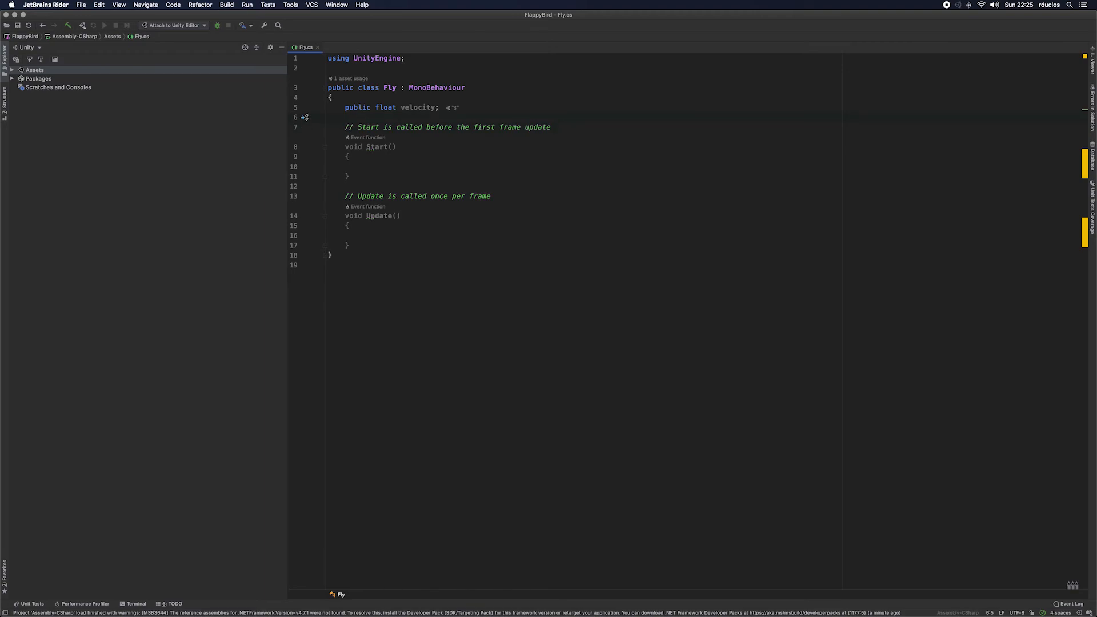
key(Up)
key(Up)
key(Down)
key(Down)
key(Return)
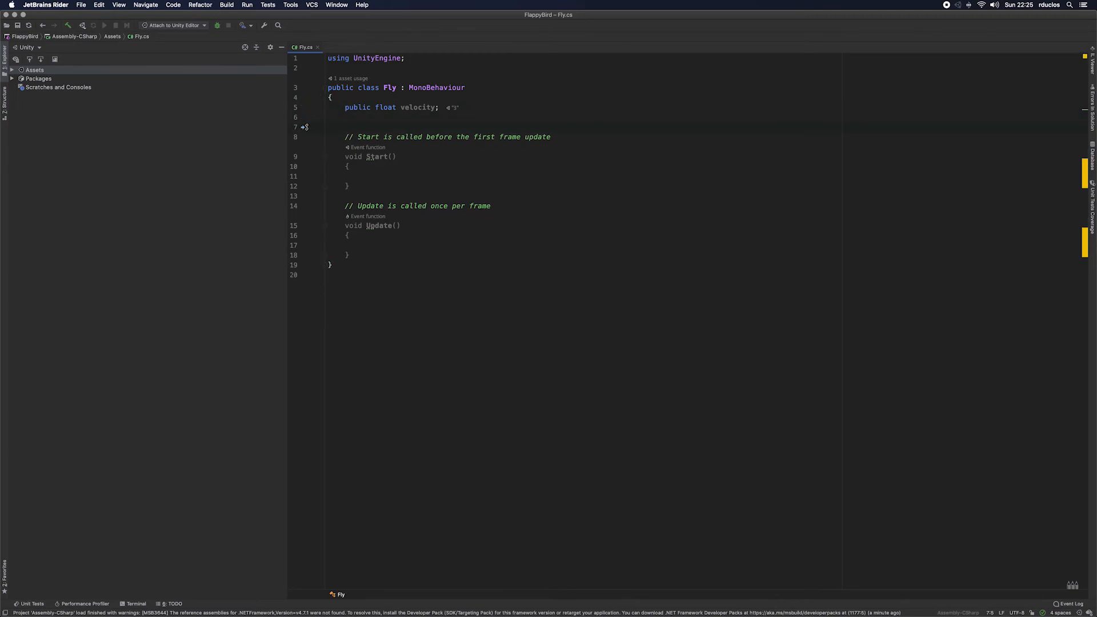
text(p)
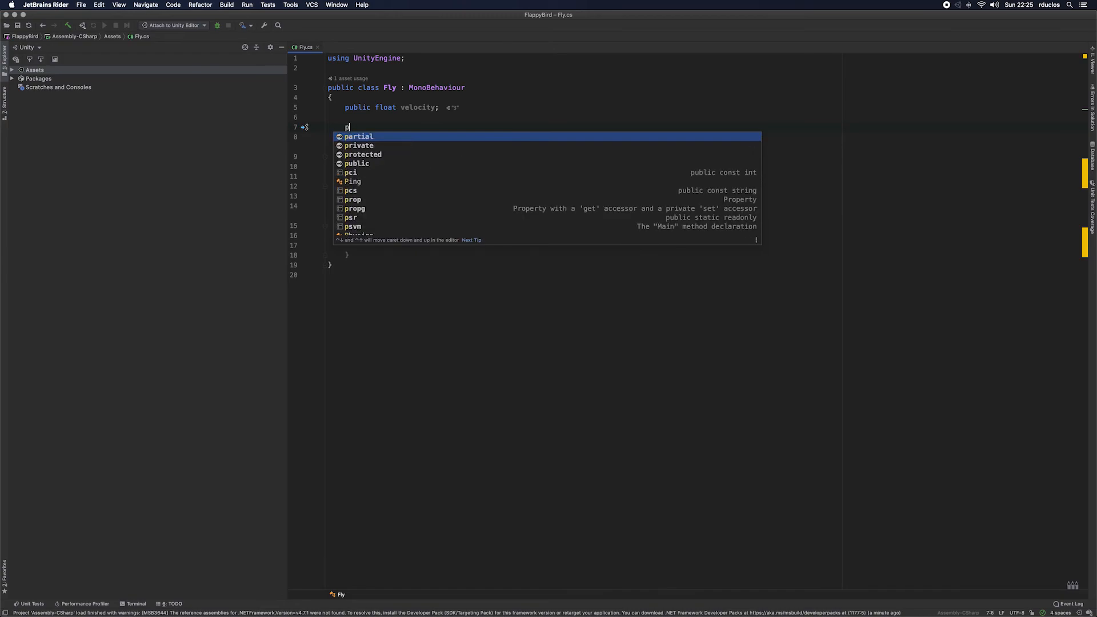
key(Down)
key(Down)
key(Down)
key(Return)
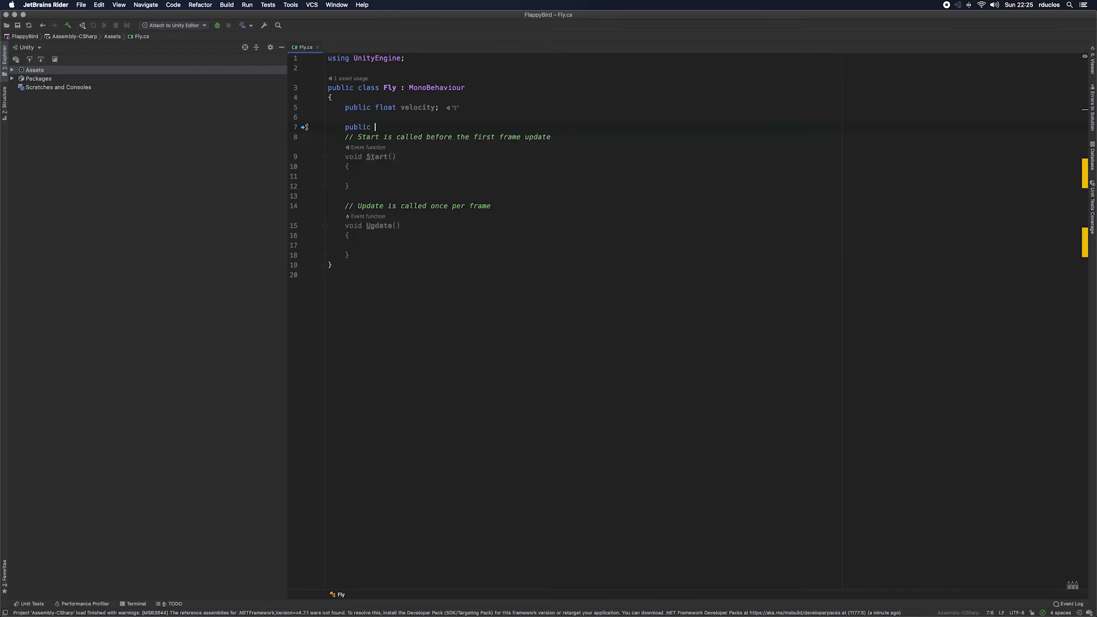
key(BackSpace)
key(BackSpace)
key(BackSpace)
key(BackSpace)
key(BackSpace)
key(BackSpace)
key(BackSpace)
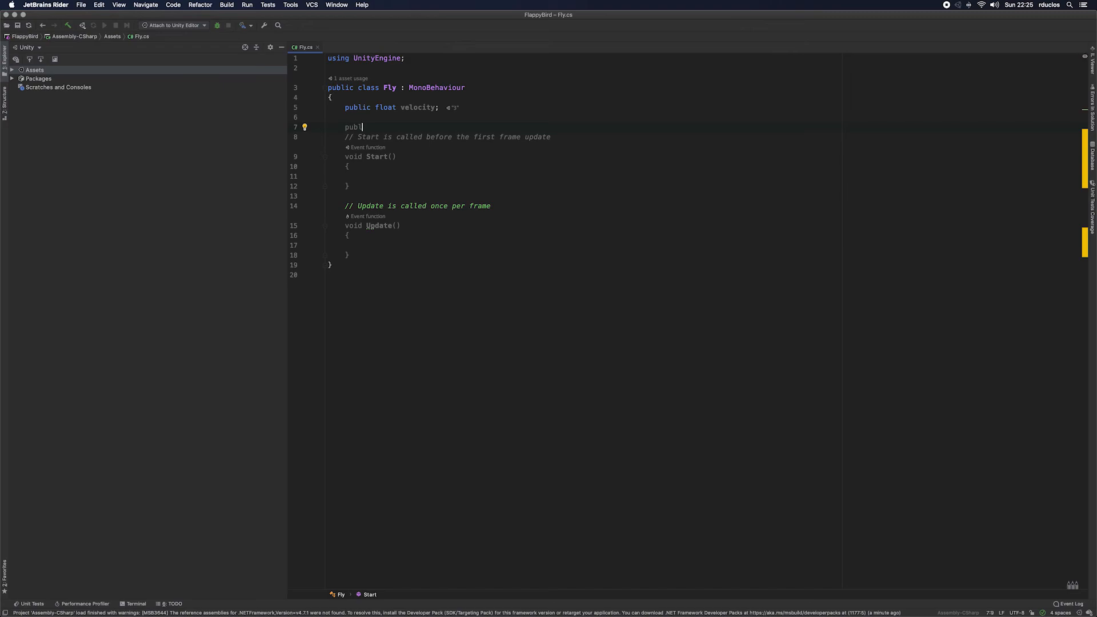
Step: Declare a private Rigidbody2D field named _rigidbody below the velocity field
text(private)
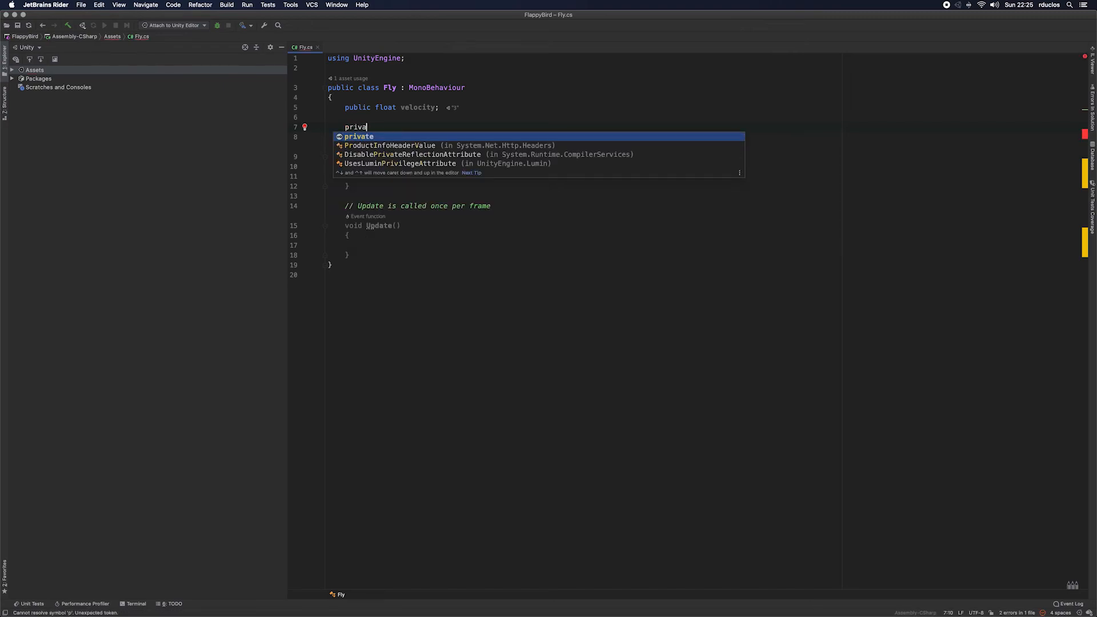
key(BackSpace)
key(BackSpace)
text(e )
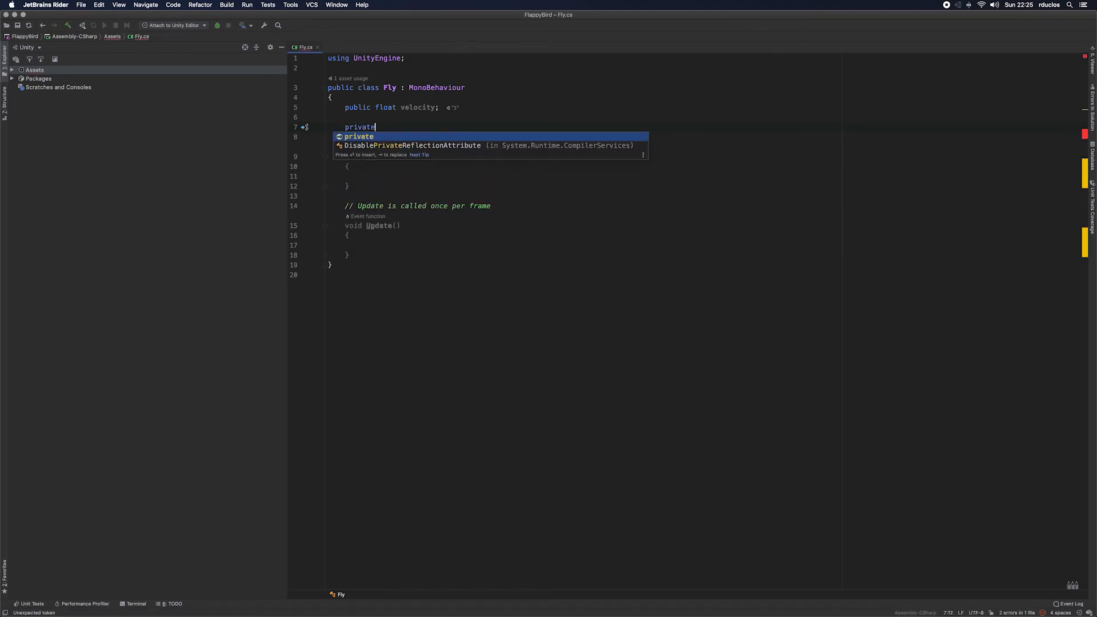
text(Rigidbody2D)
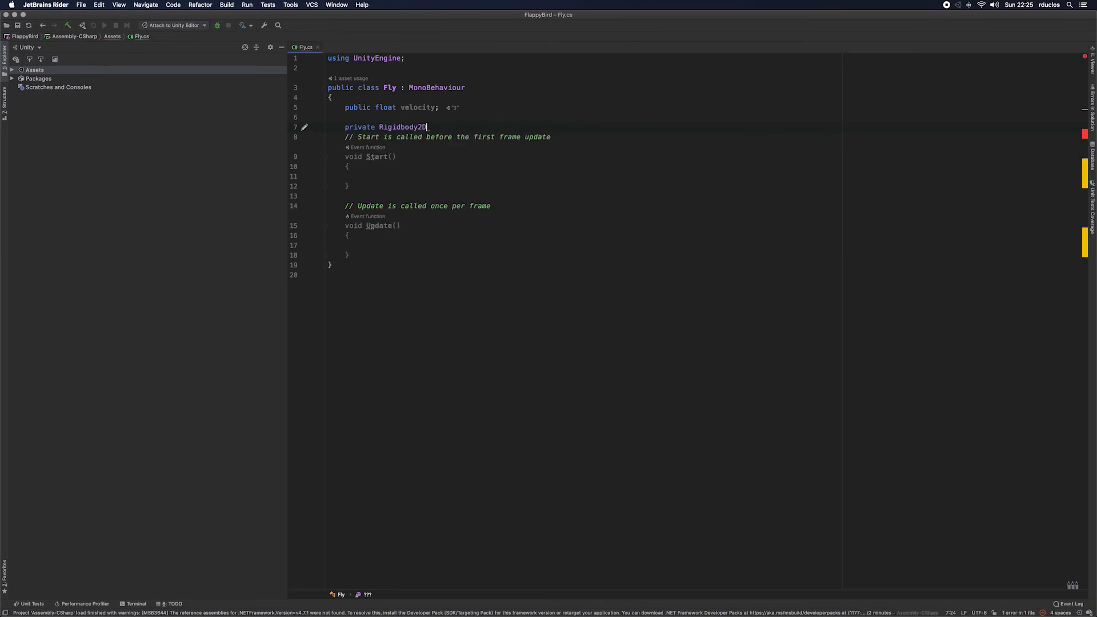
text( _r)
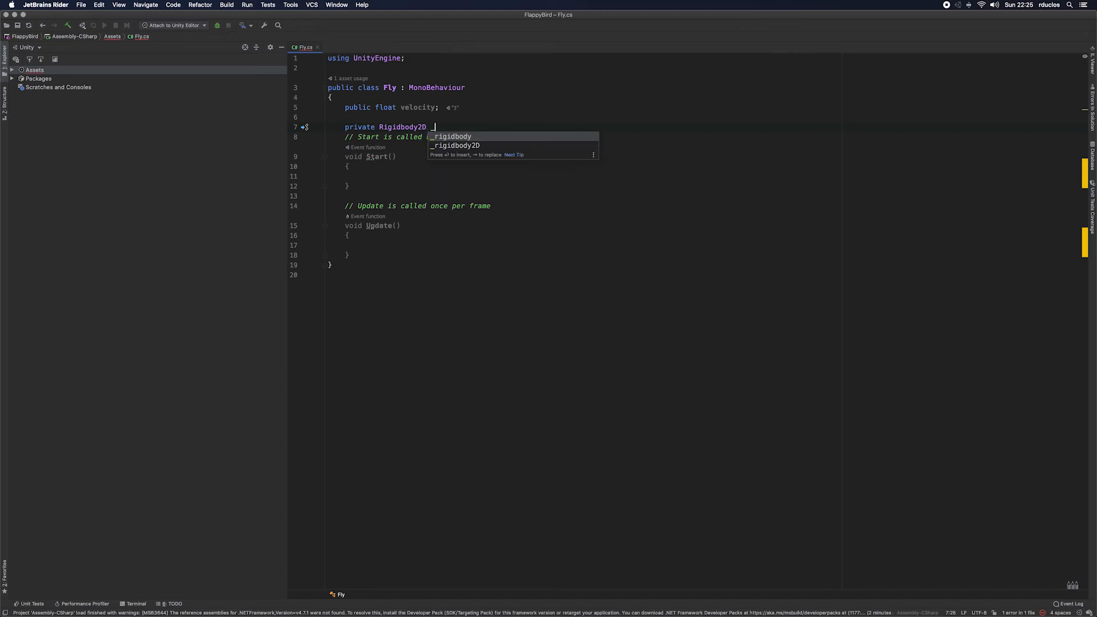
key(Return)
text(;)
key(Return)
key(Down)
key(Down)
key(Down)
key(Down)
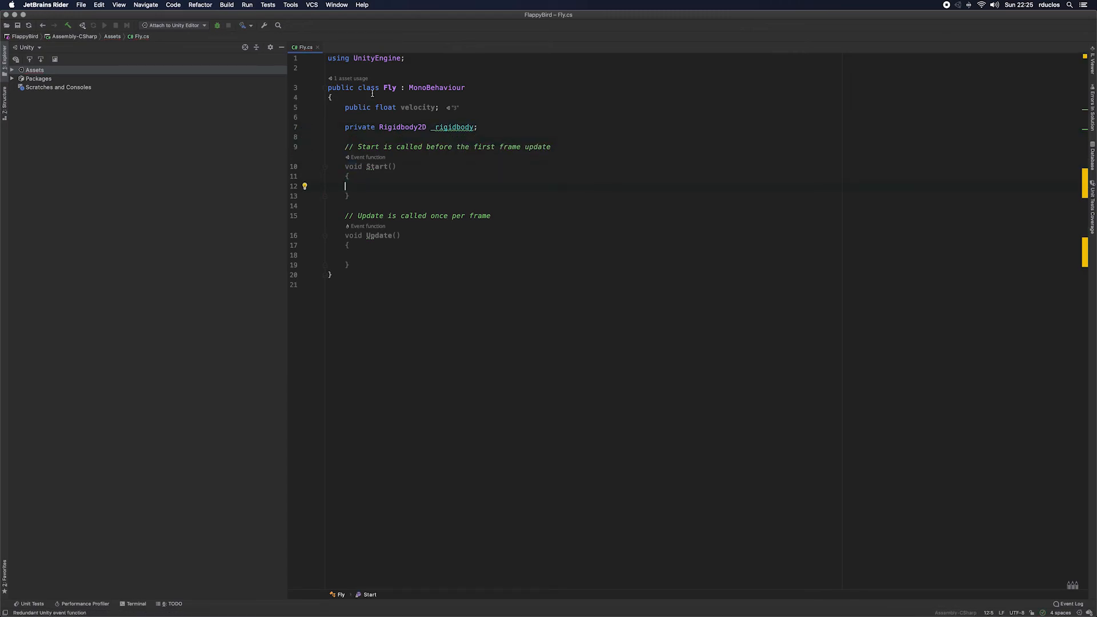
click(461, 127)
key(alt+Return)
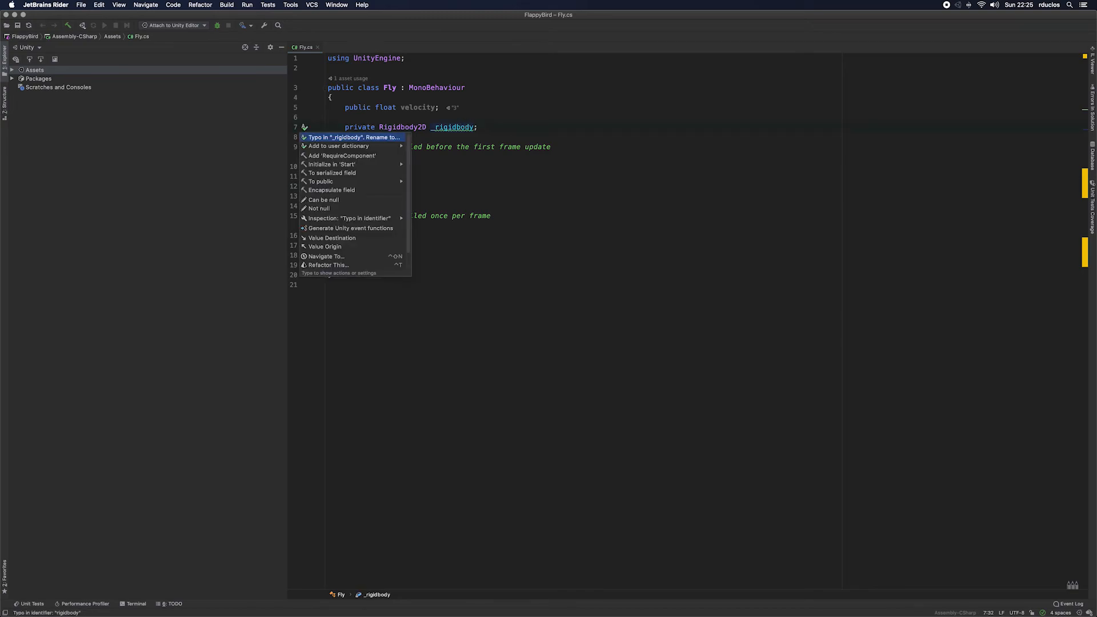
click(437, 184)
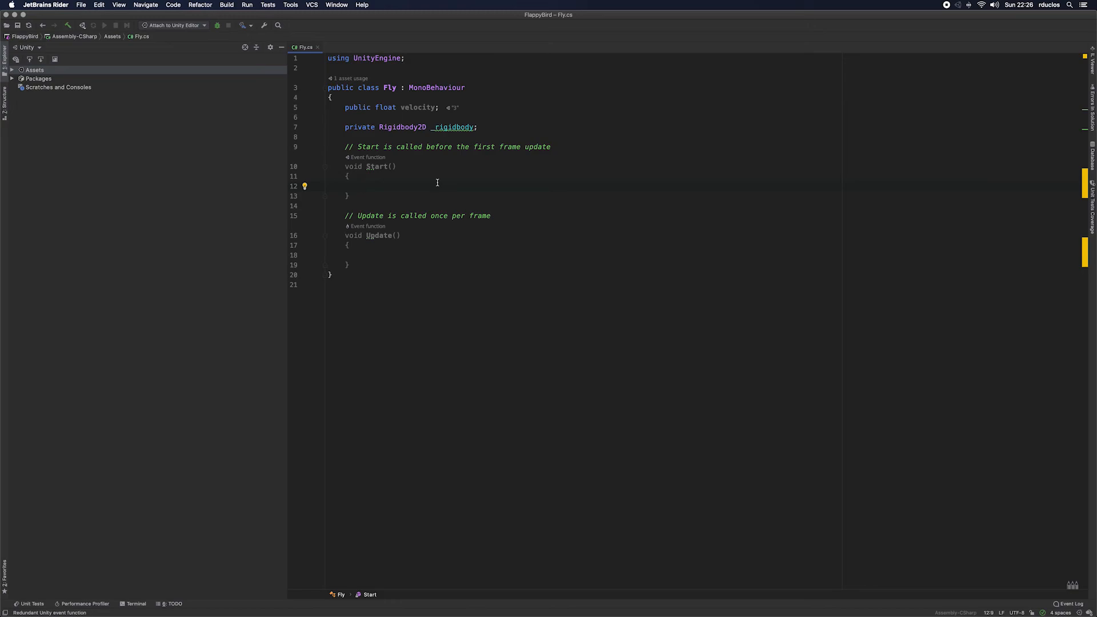
Step: Add a GetComponent<Rigidbody2D>() call to the body of the Start method
text(Get)
key(Down)
key(Return)
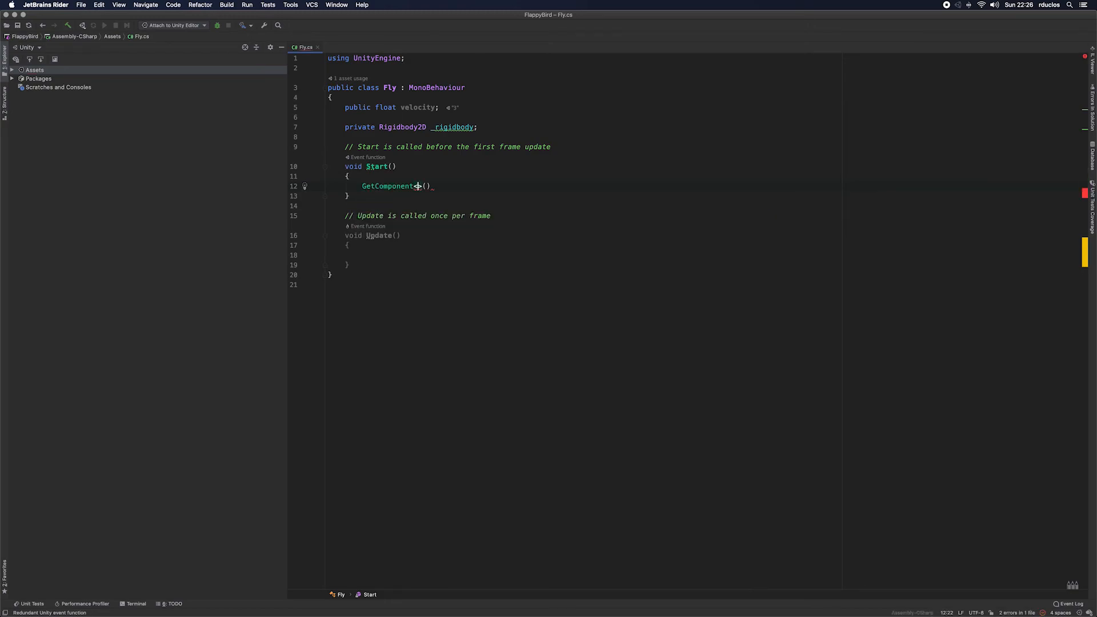
text(Ri)
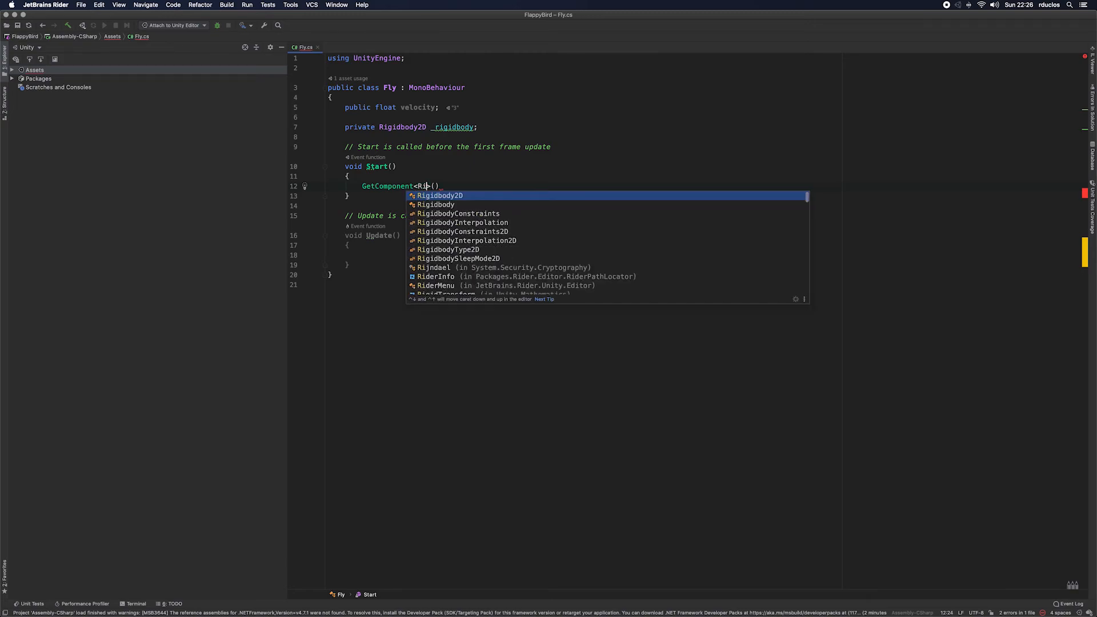
key(Return)
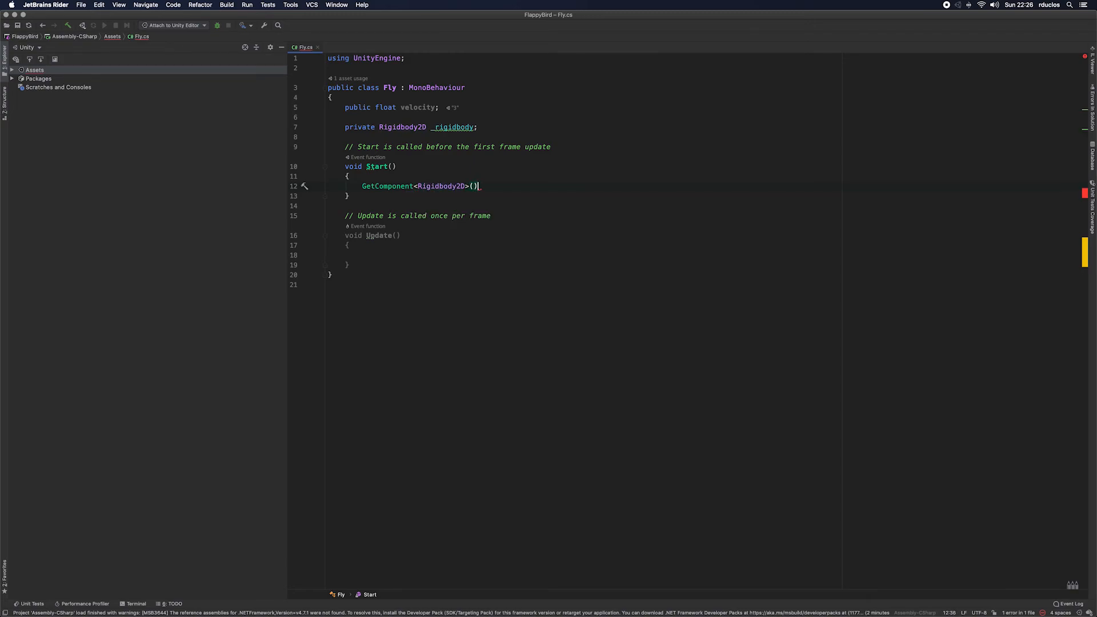
text(;)
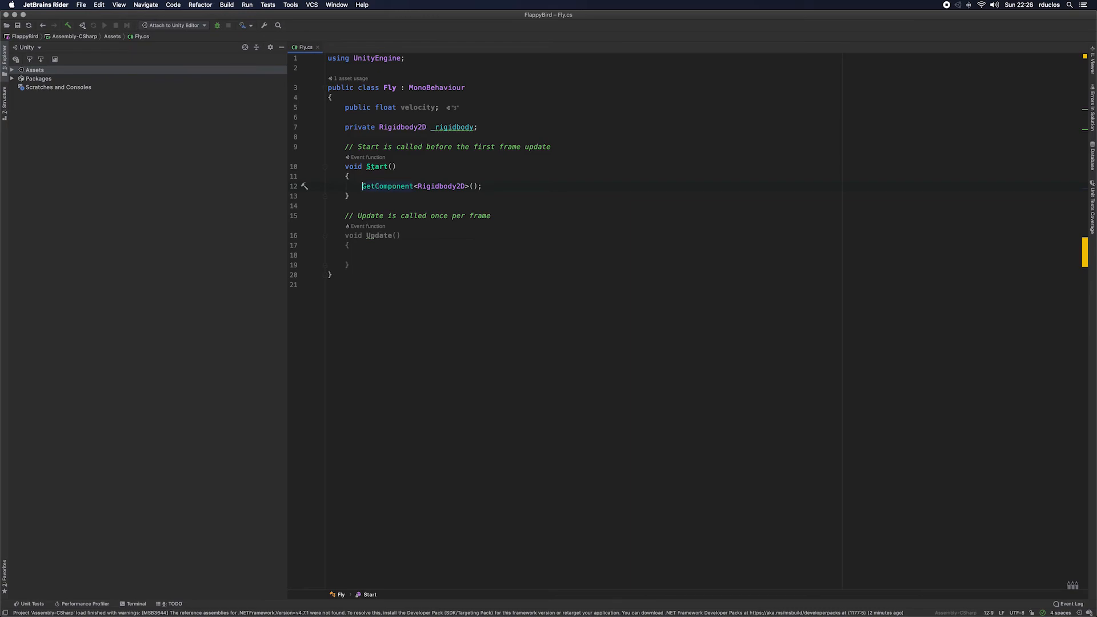
text(_r)
Step: Assign the GetComponent result in Start to the _rigidbody field
key(Escape)
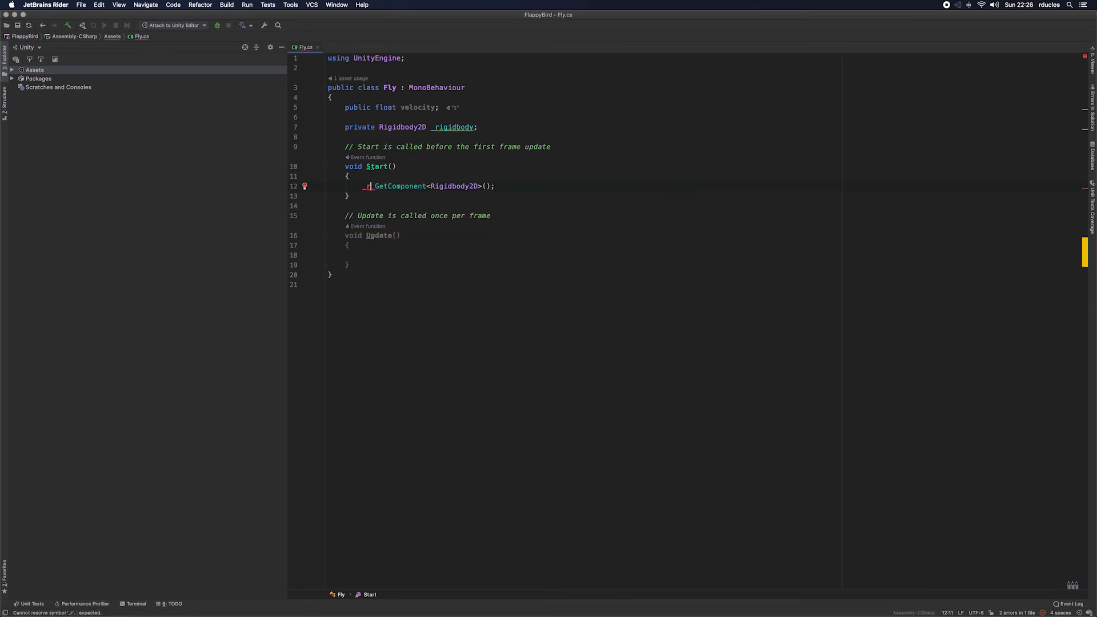
text(i)
key(Return)
text(=)
key(BackSpace)
Step: In the Update method, write an if statement with the condition Input.GetMouseButtonDown(0)
key(Down)
key(Down)
key(Down)
key(Down)
key(Down)
key(Down)
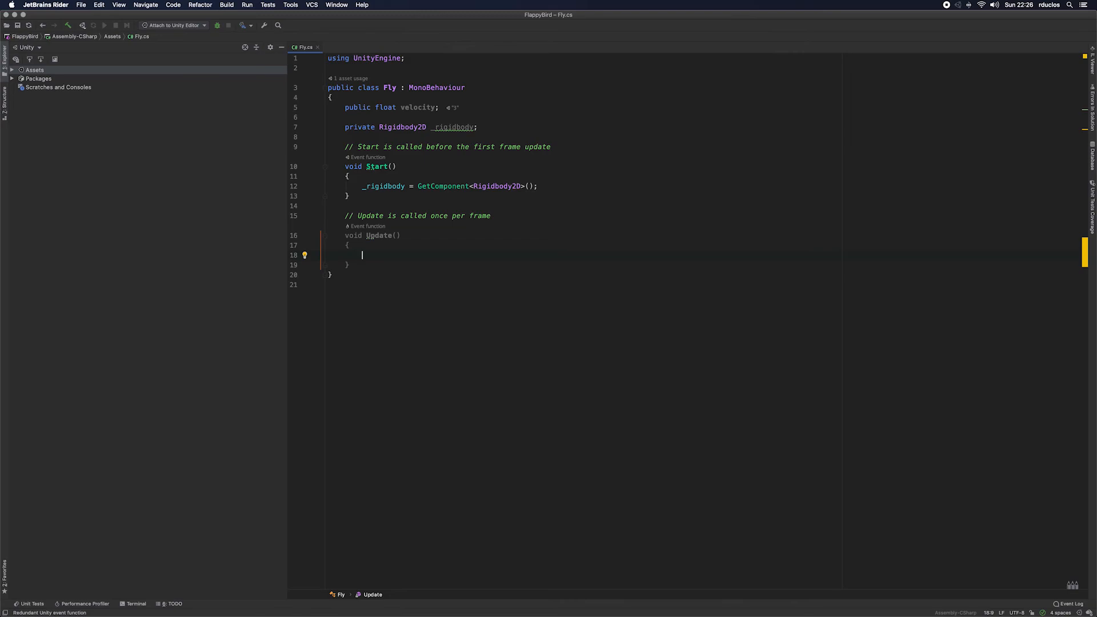
text(if ()
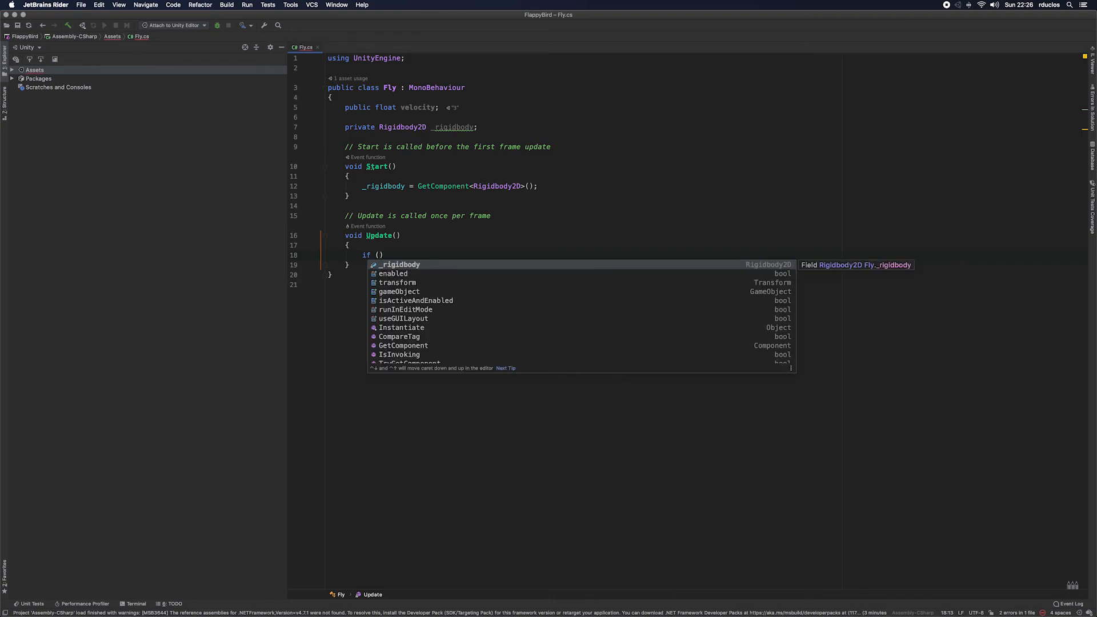
text(INp)
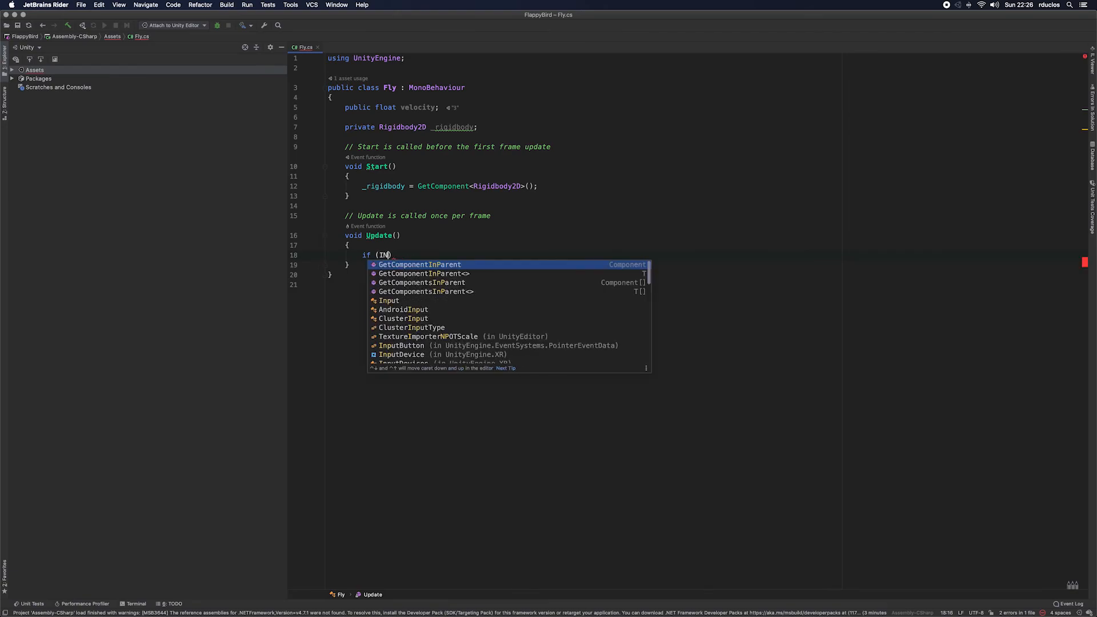
key(BackSpace)
key(BackSpace)
text(nput)
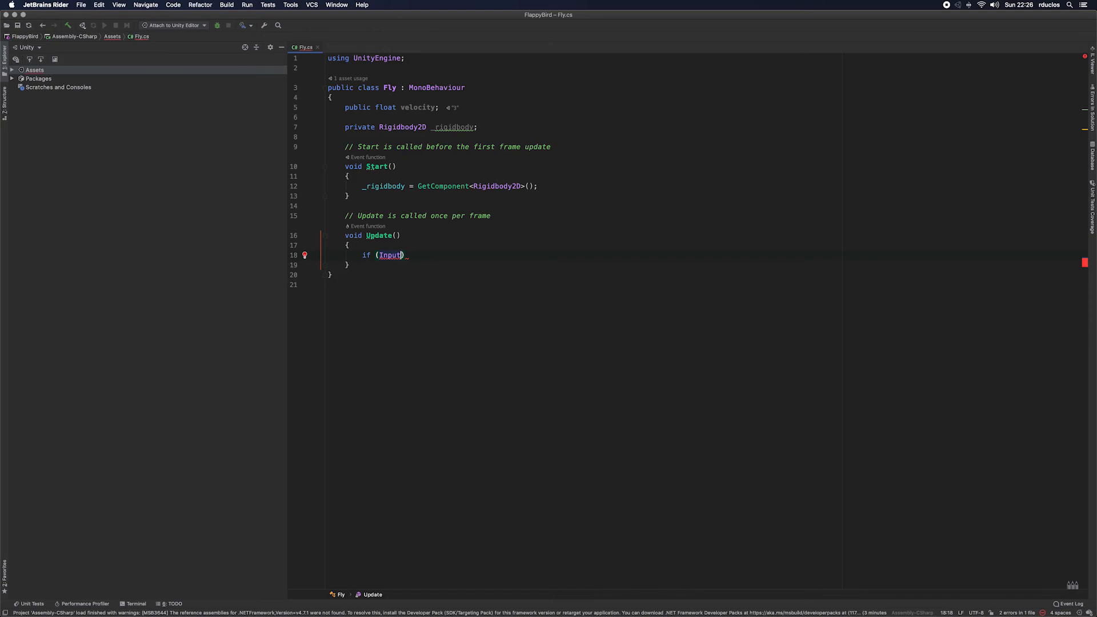
text(.)
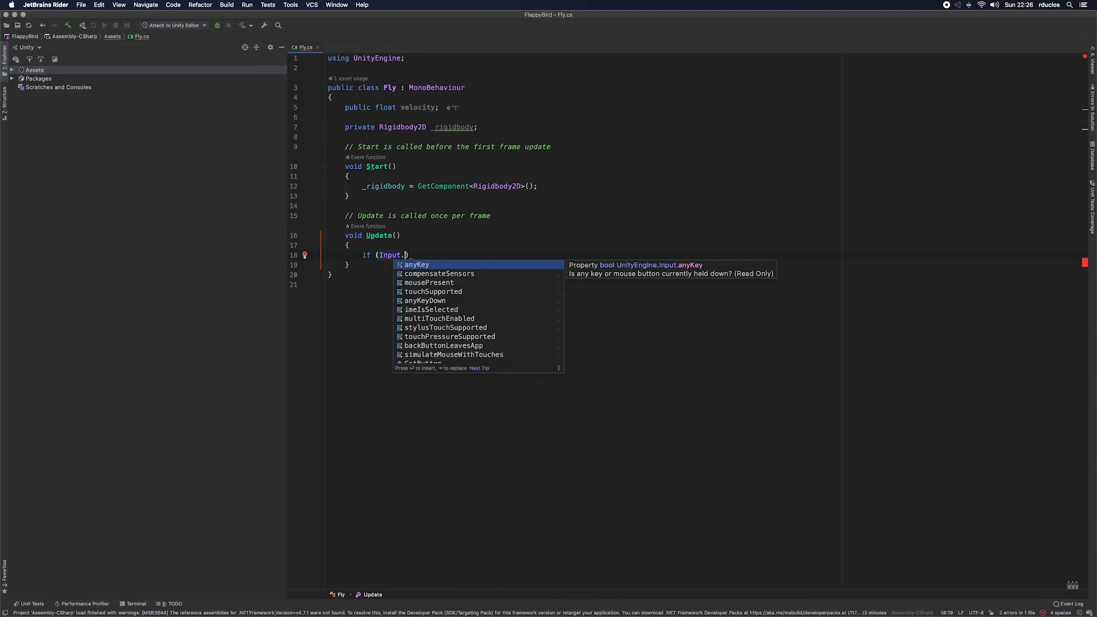
text(Get)
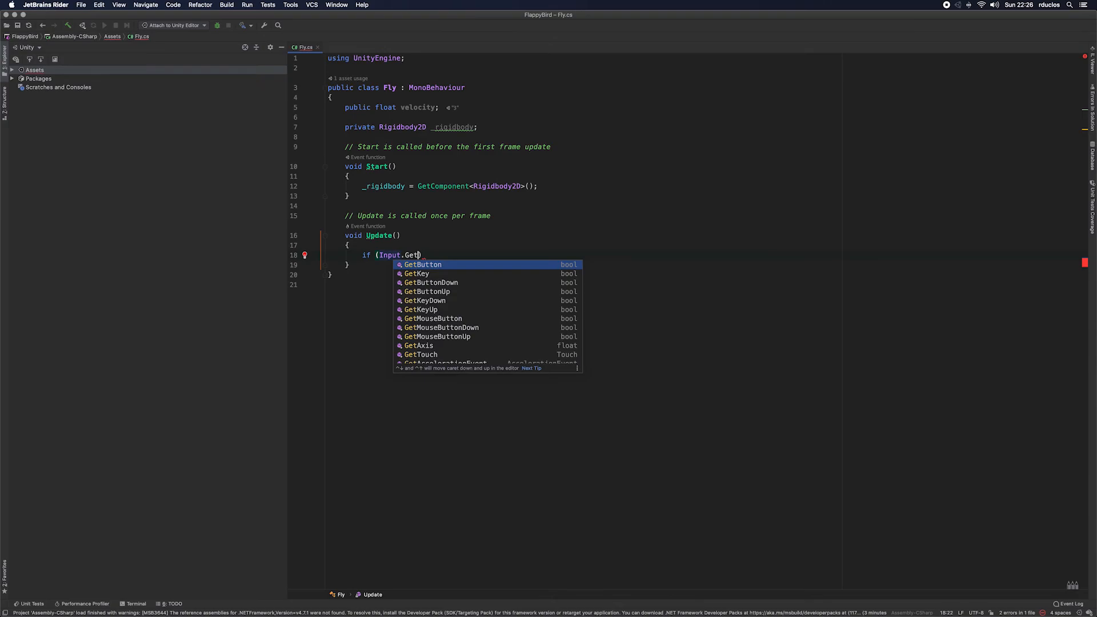
key(Down)
key(Down)
key(Down)
key(Down)
key(Down)
key(Down)
key(Down)
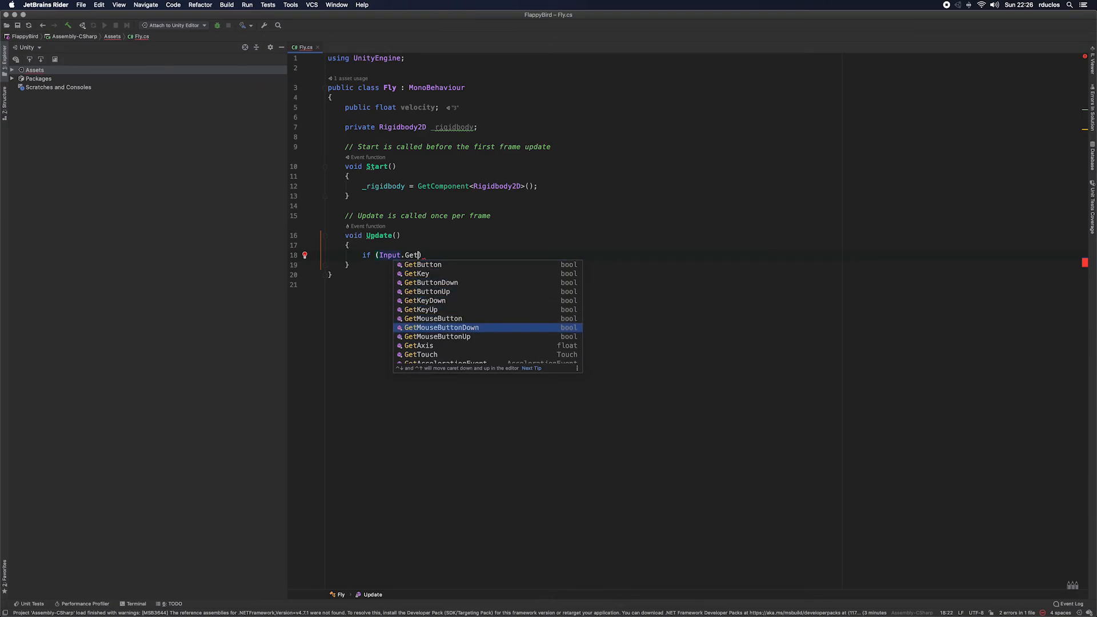
key(Return)
text(0)
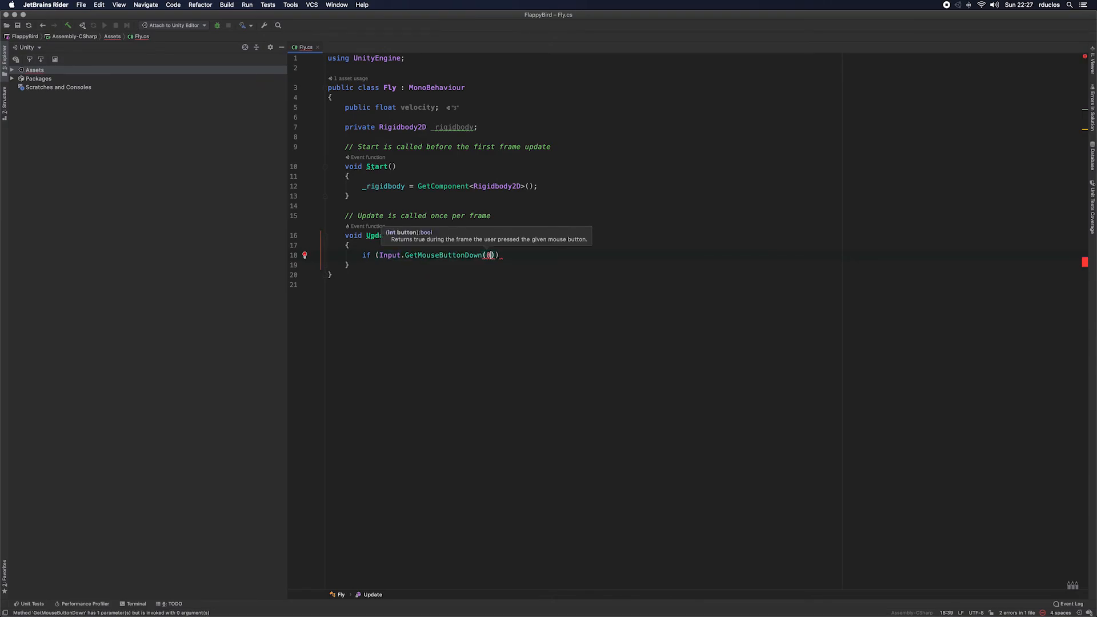
Step: Add an empty braced block to the if statement in Update
key(shift+Left)
key(shift+Left)
key(shift+Left)
key(shift+Left)
key(shift+Left)
key(shift+Left)
key(shift+Left)
key(shift+Left)
key(shift+Left)
key(shift+Left)
key(shift+Left)
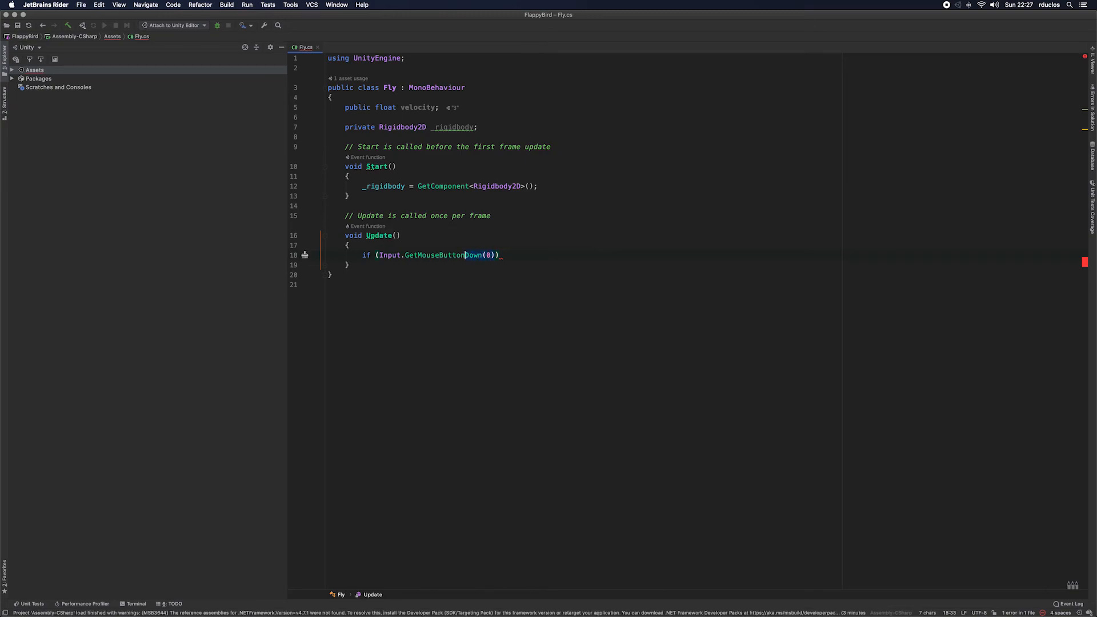
key(shift+Left)
key(shift+Left)
key(shift+Left)
key(shift+Left)
key(shift+Left)
key(shift+Left)
key(shift+Left)
key(shift+Left)
key(shift+Left)
key(shift+Left)
key(shift+Left)
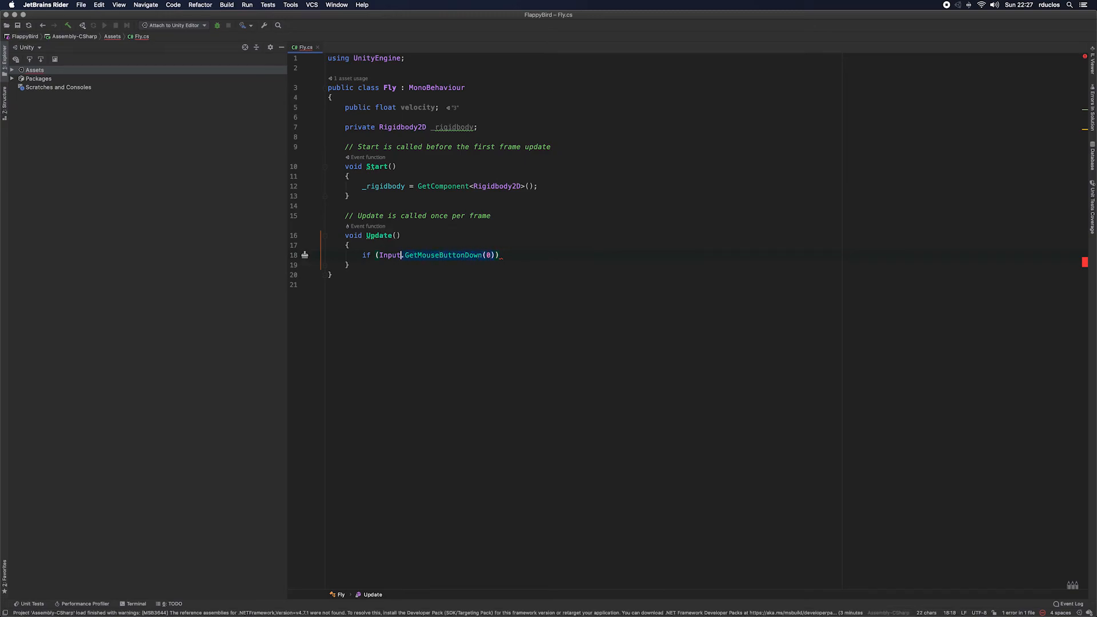
key(Right)
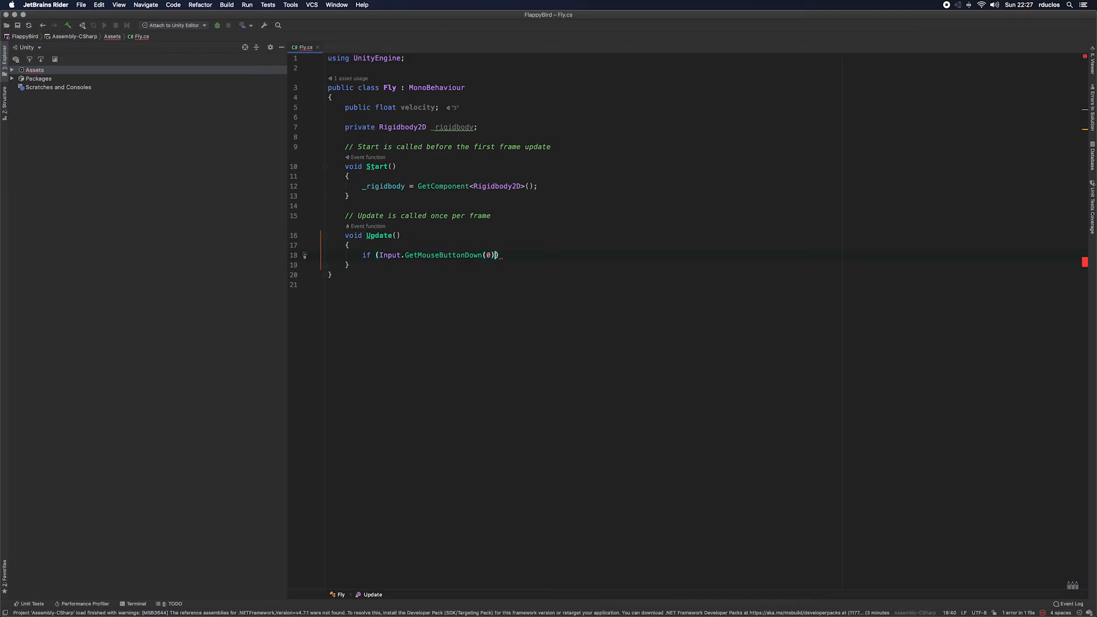
key(Right)
text({)
key(Return)
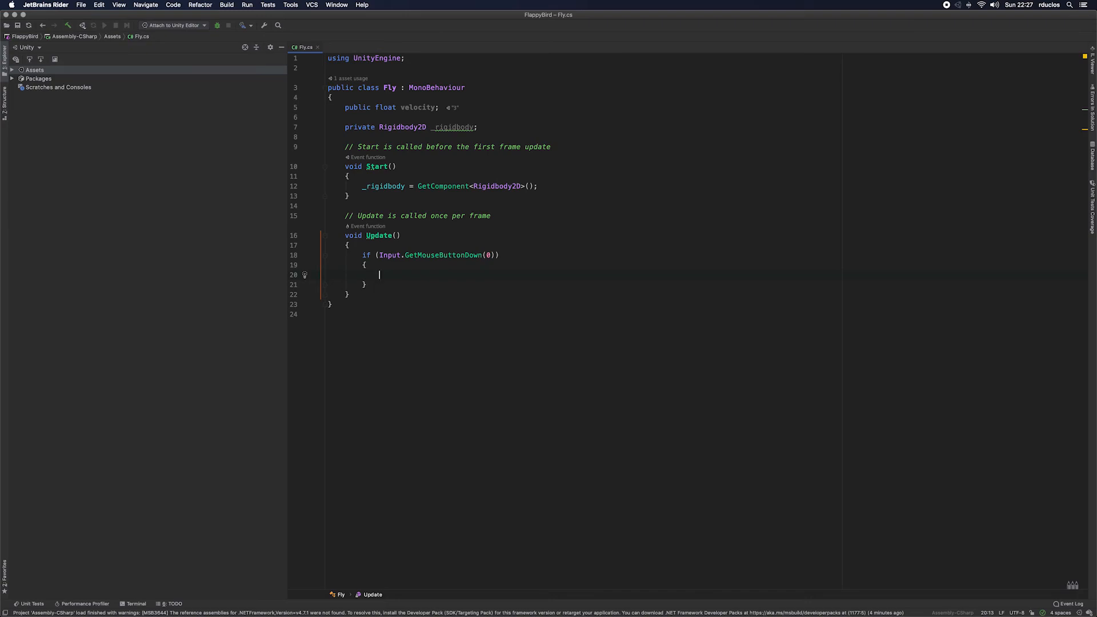
Step: Inside the if block, set _rigidbody.velocity to Vector2.up
key(Return)
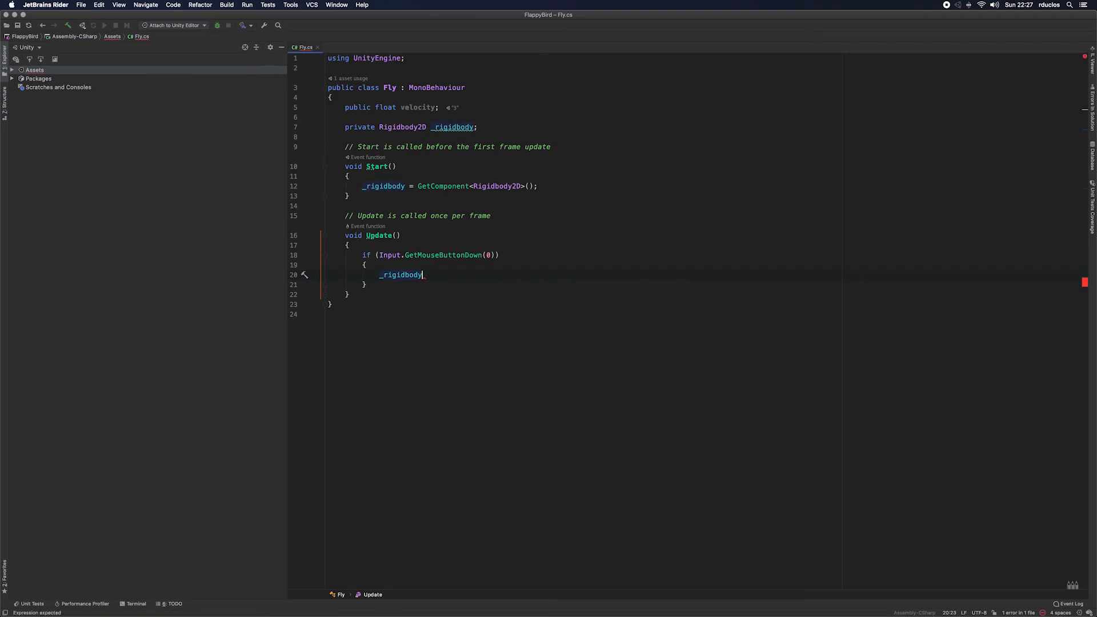
text(.v)
key(Return)
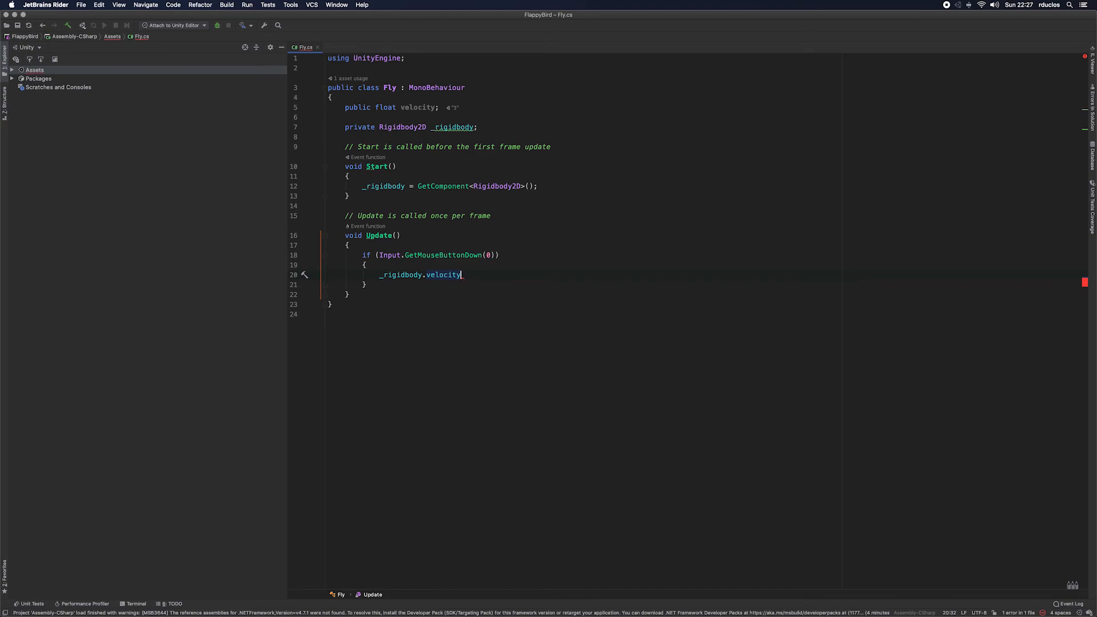
text(=)
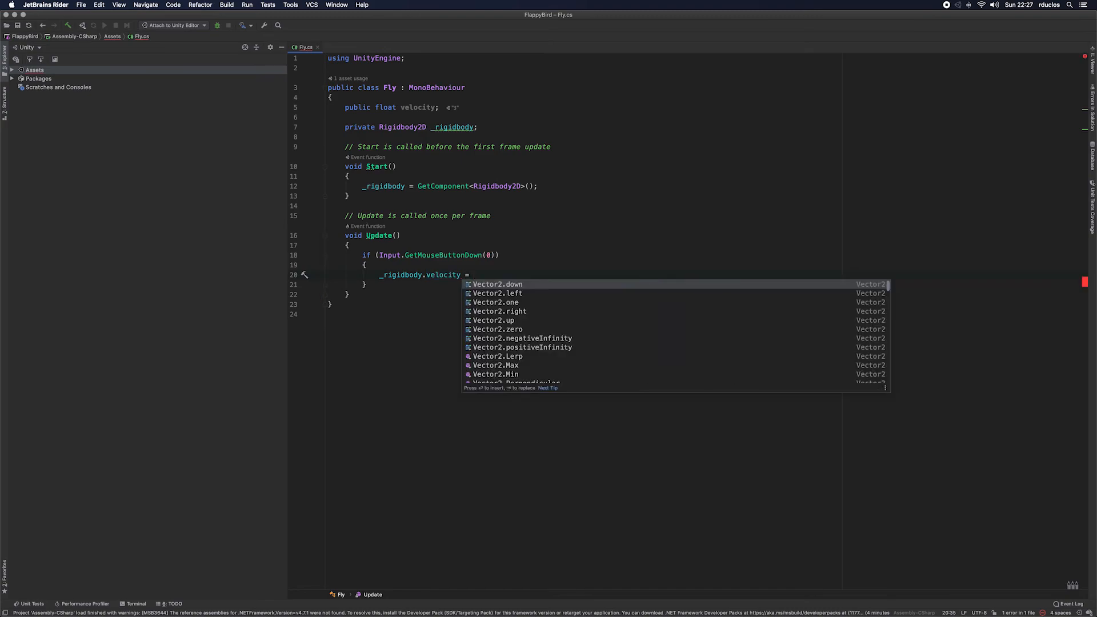
key(Down)
key(Down)
key(Down)
key(Down)
key(Return)
text(;)
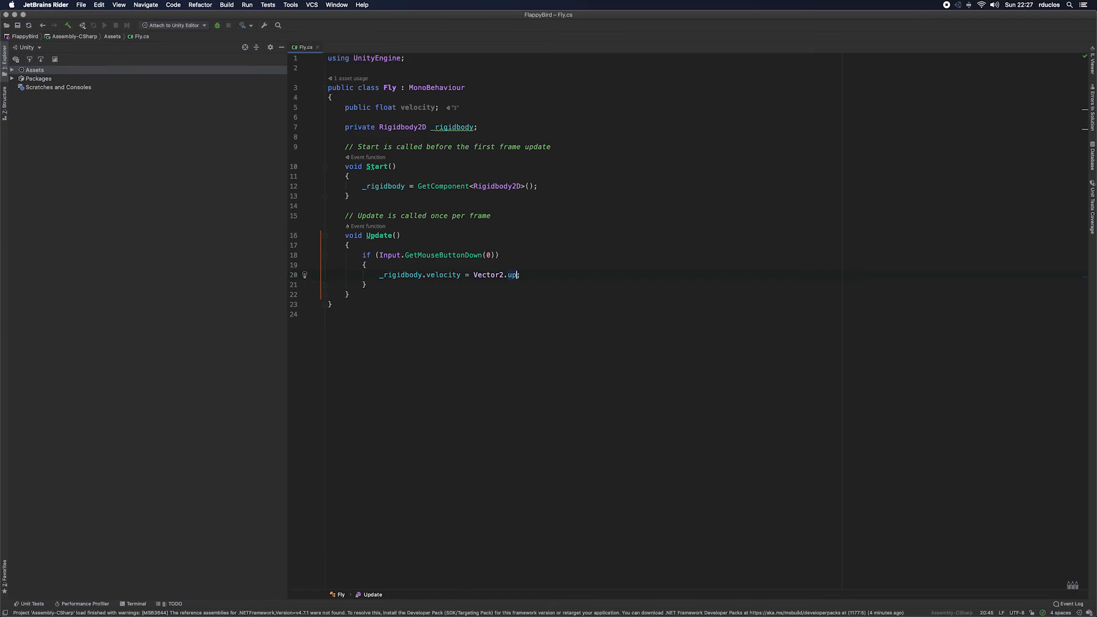
Step: Multiply Vector2.up by the velocity field in the _rigidbody.velocity assignment inside the if block
text(*)
key(BackSpace)
text(* velocity)
Step: Switch to Unity, select the Bird object and open its Fly script's Velocity value for editing
key(super+Tab)
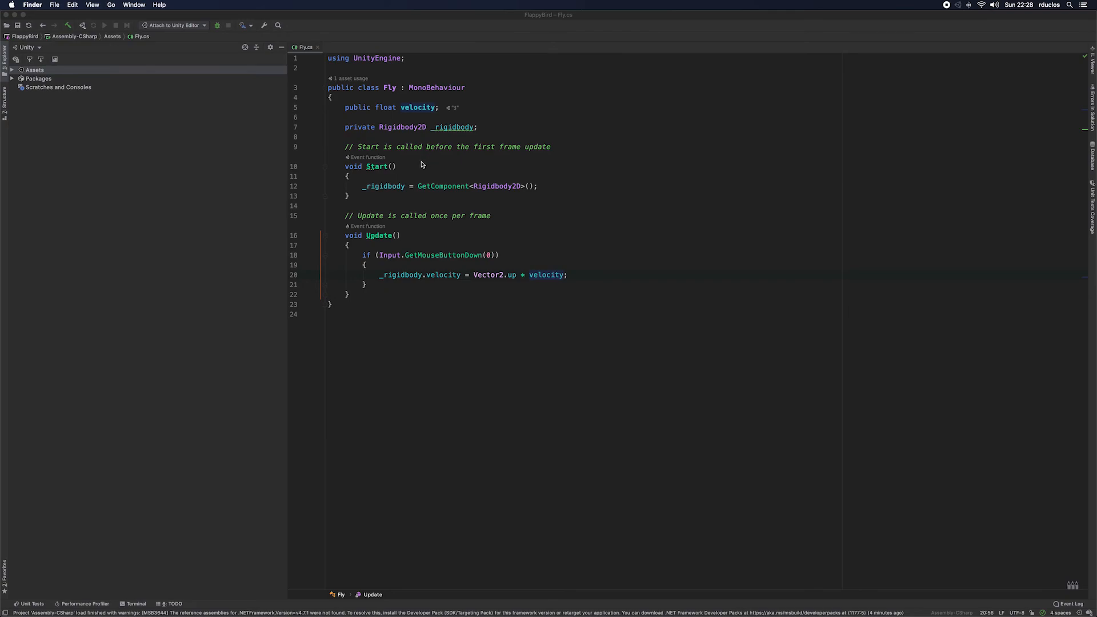
key(super+Tab)
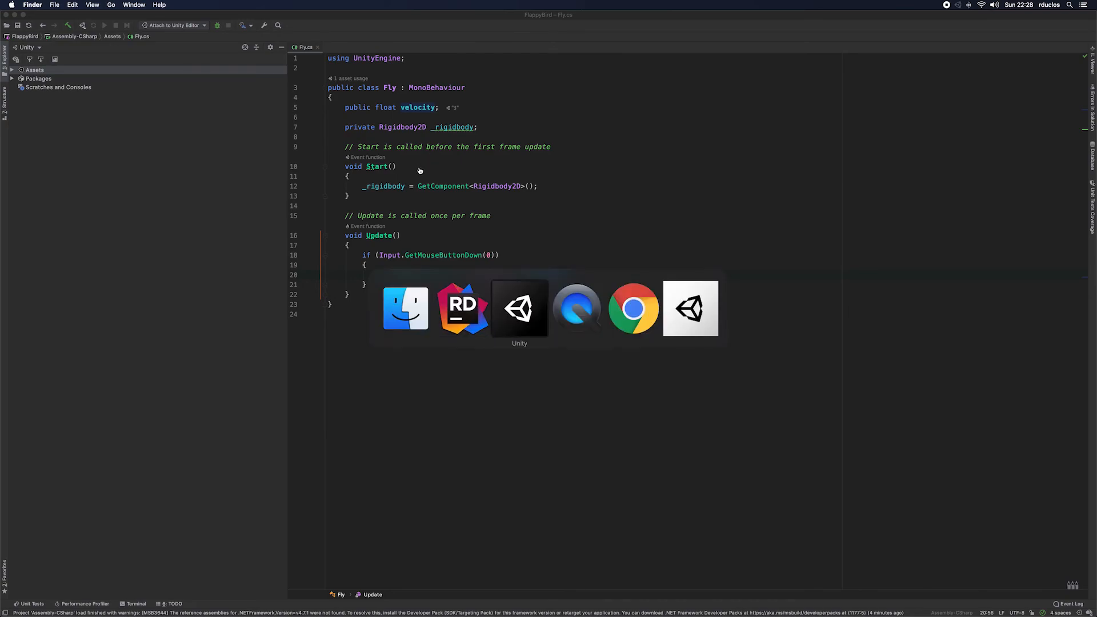
key(super+Tab)
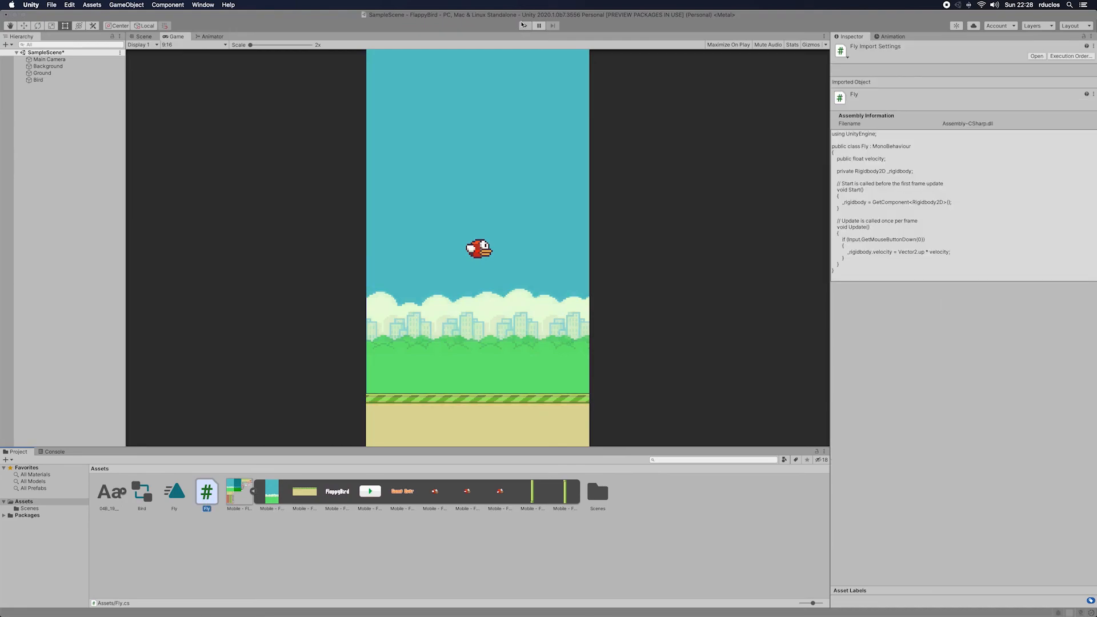
click(667, 496)
click(38, 80)
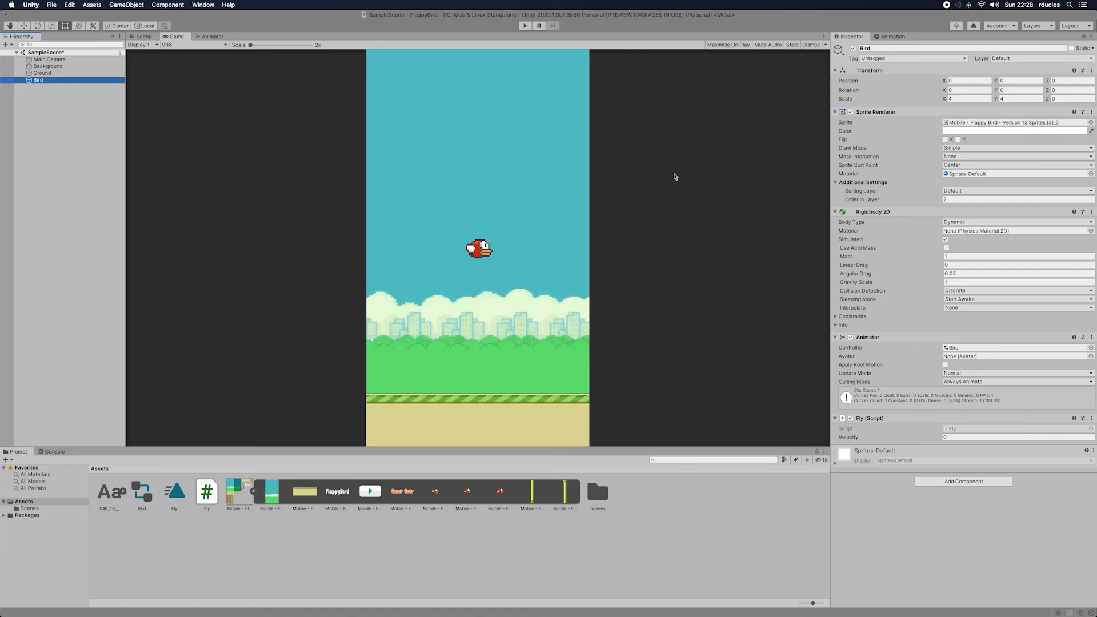
click(950, 438)
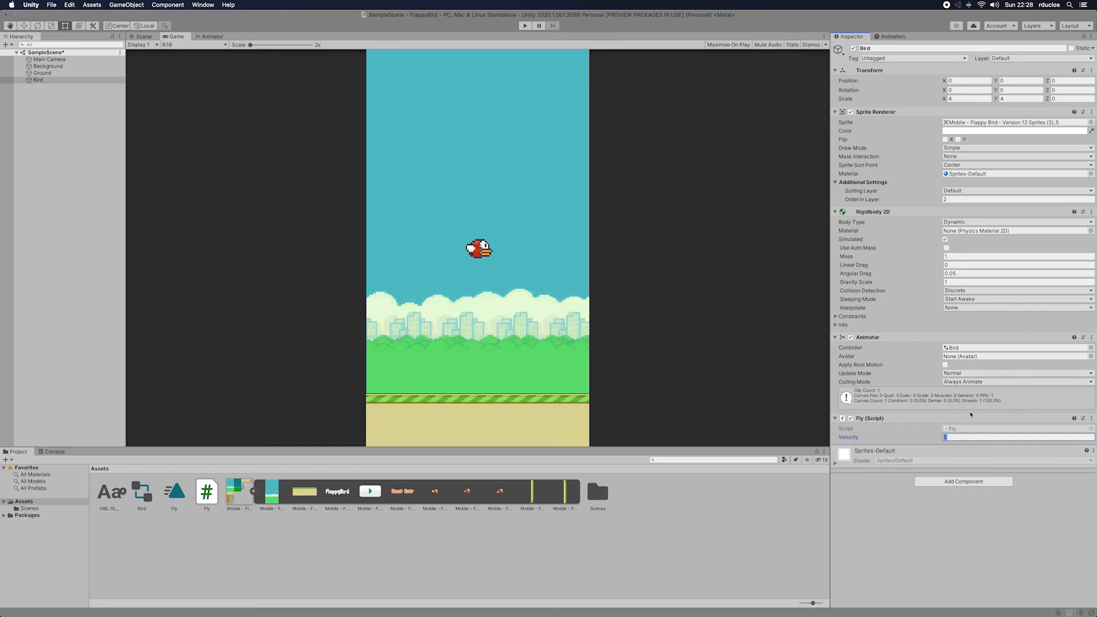
Step: Review the field declarations of Fly.cs in Rider and return to Unity
key(super+Tab)
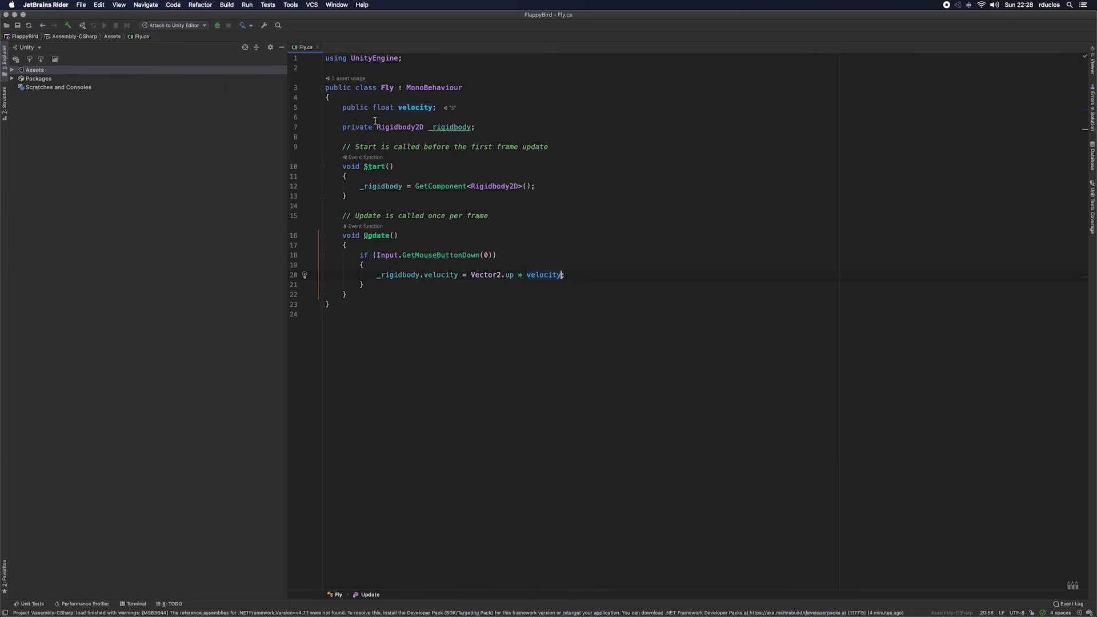
click(468, 127)
key(alt+Up)
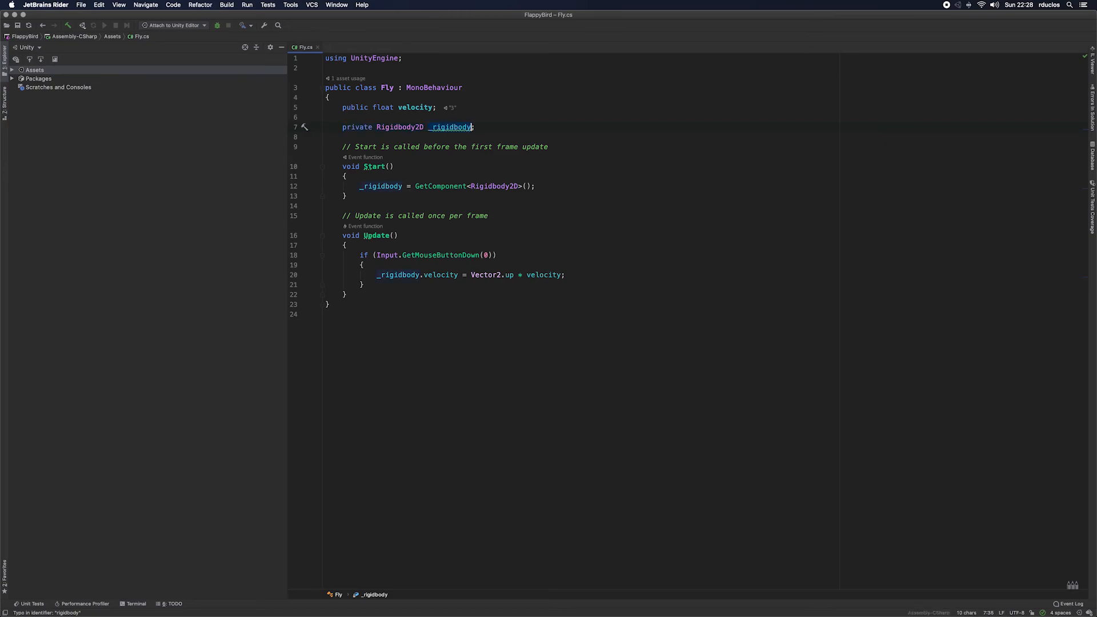
key(super+Tab)
key(super+Tab)
key(super+Tab)
key(super+Tab)
key(super+Tab)
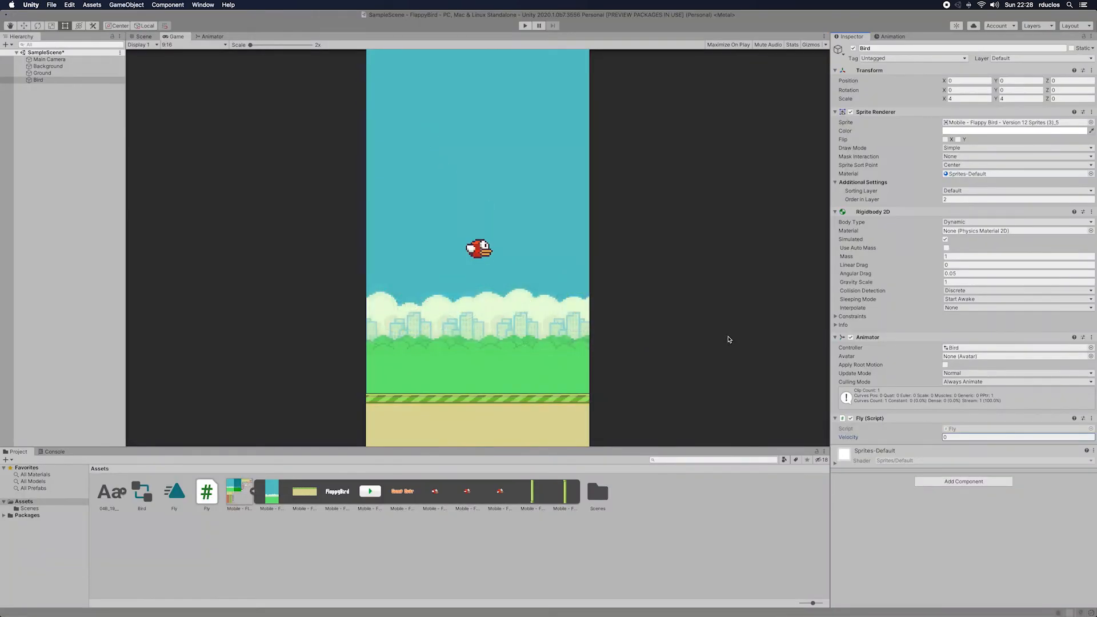
Step: Set the Bird's Fly script Velocity to 1.5 and run a short test in Play mode
click(975, 437)
click(525, 26)
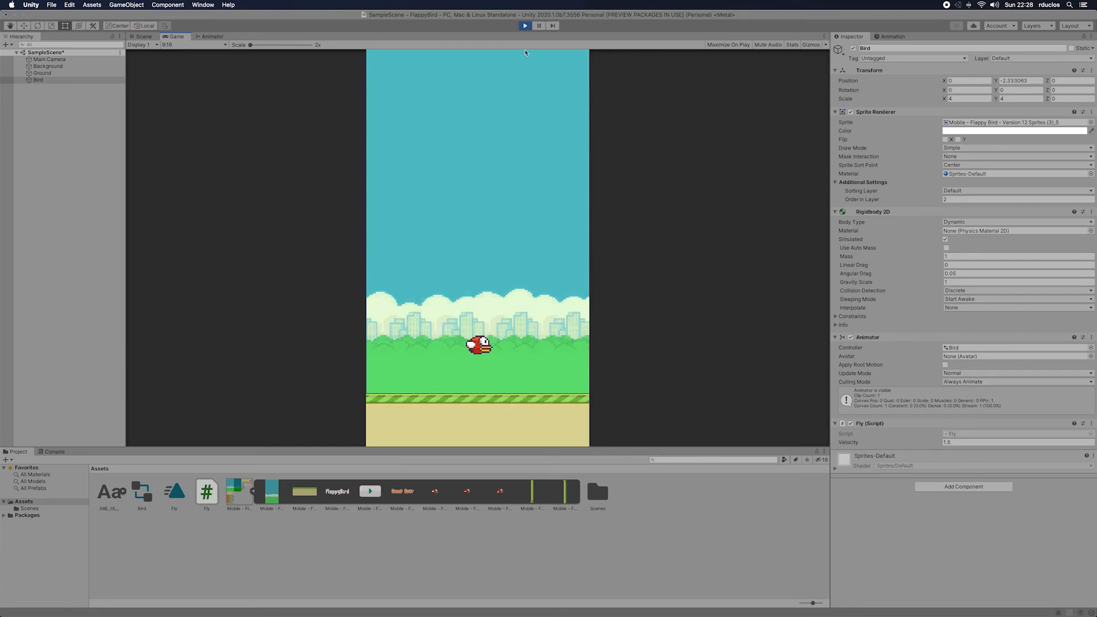
click(525, 26)
Step: Set the Bird's Fly script Velocity to 3 and play-test the game by making the bird flap repeatedly
click(959, 438)
text(3)
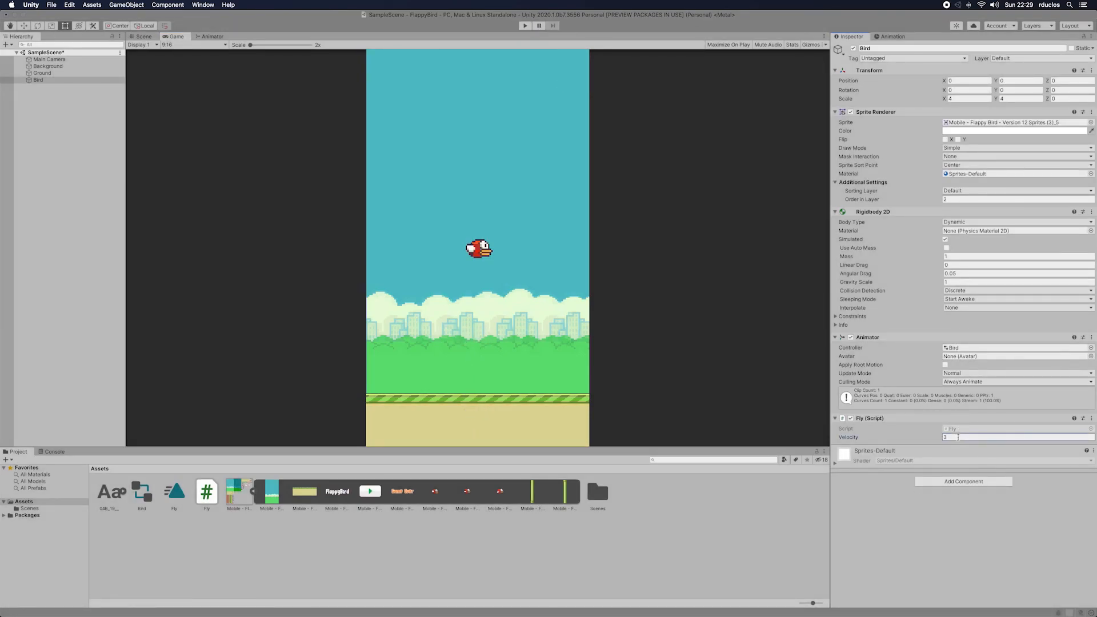
click(525, 26)
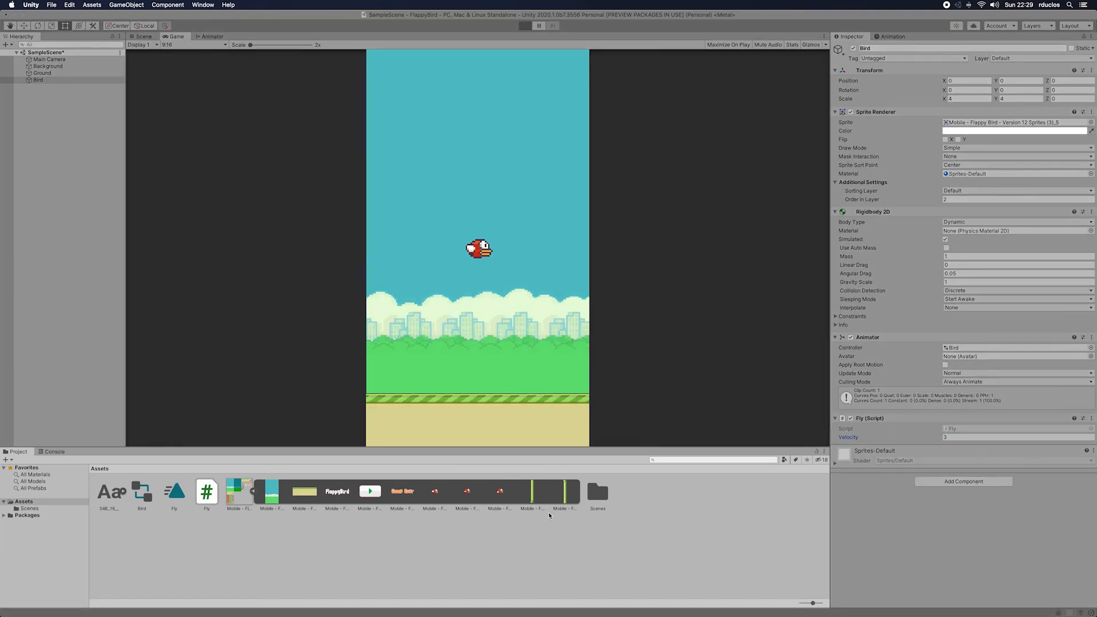
click(521, 365)
click(520, 365)
click(520, 365)
click(521, 365)
click(520, 365)
click(520, 365)
click(520, 365)
click(520, 365)
click(520, 364)
click(520, 365)
click(520, 364)
click(525, 25)
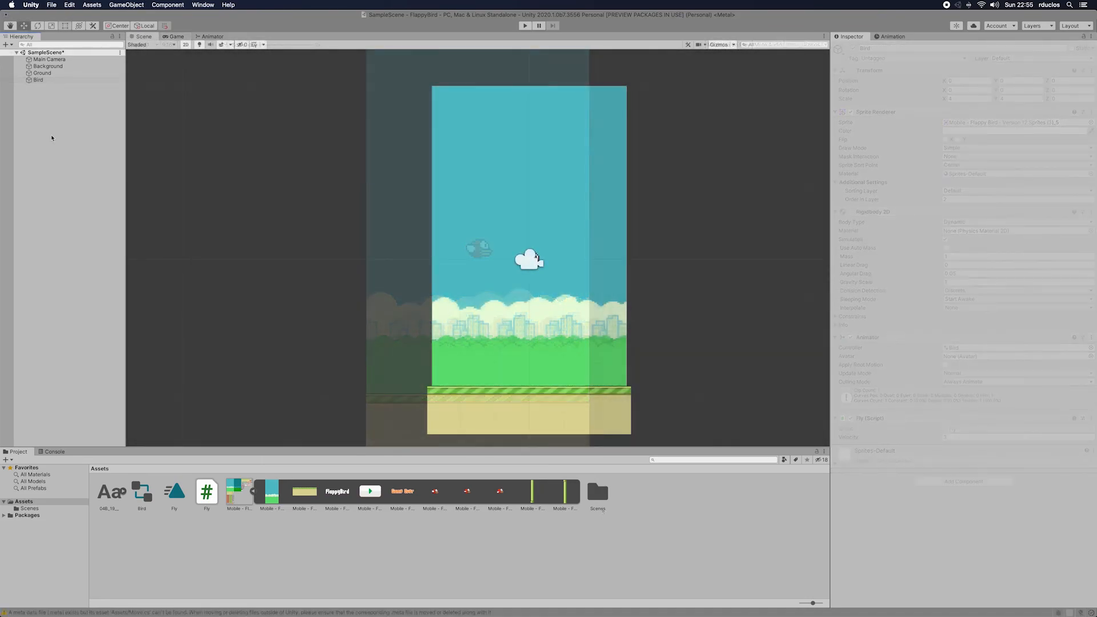
Step: Create an empty game object in the scene and name it Pipe
right_click(52, 136)
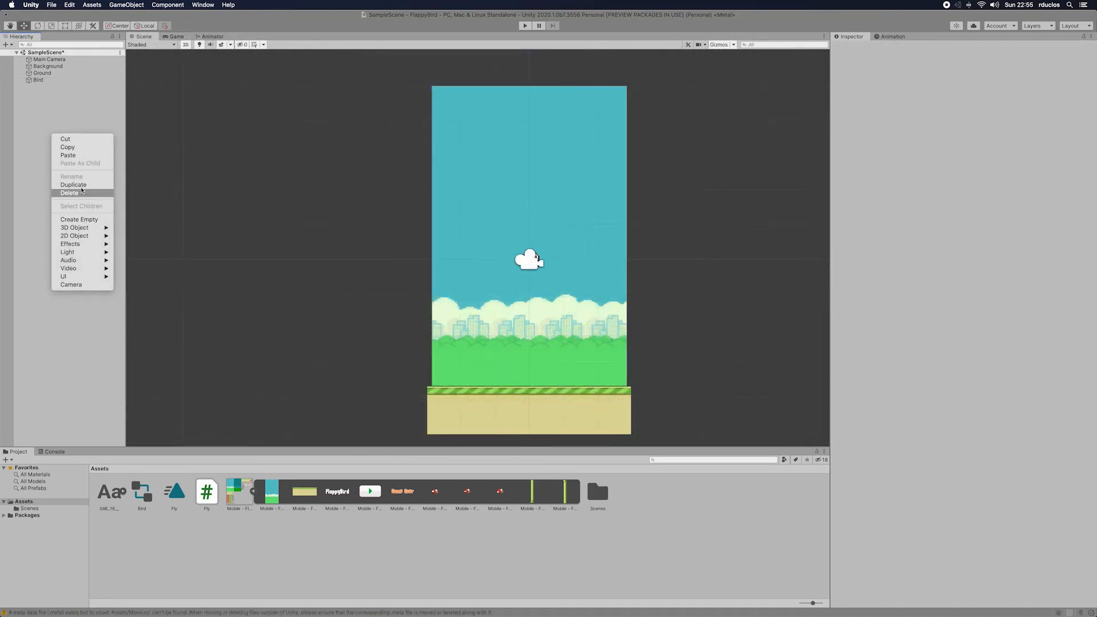
click(84, 220)
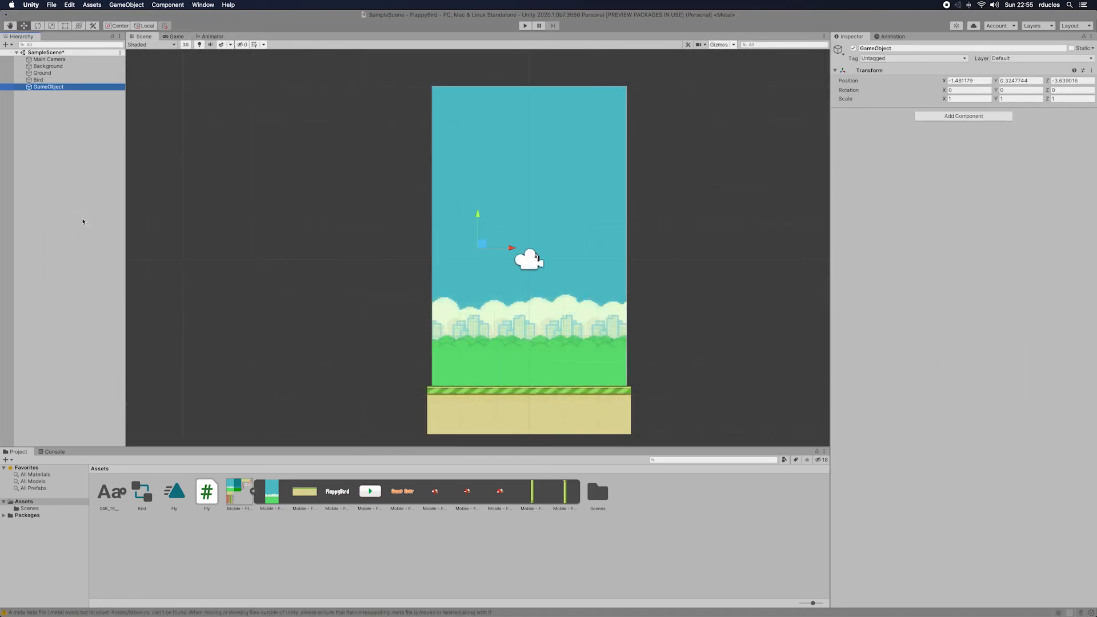
click(898, 49)
key(BackSpace)
text(Pipe)
key(Return)
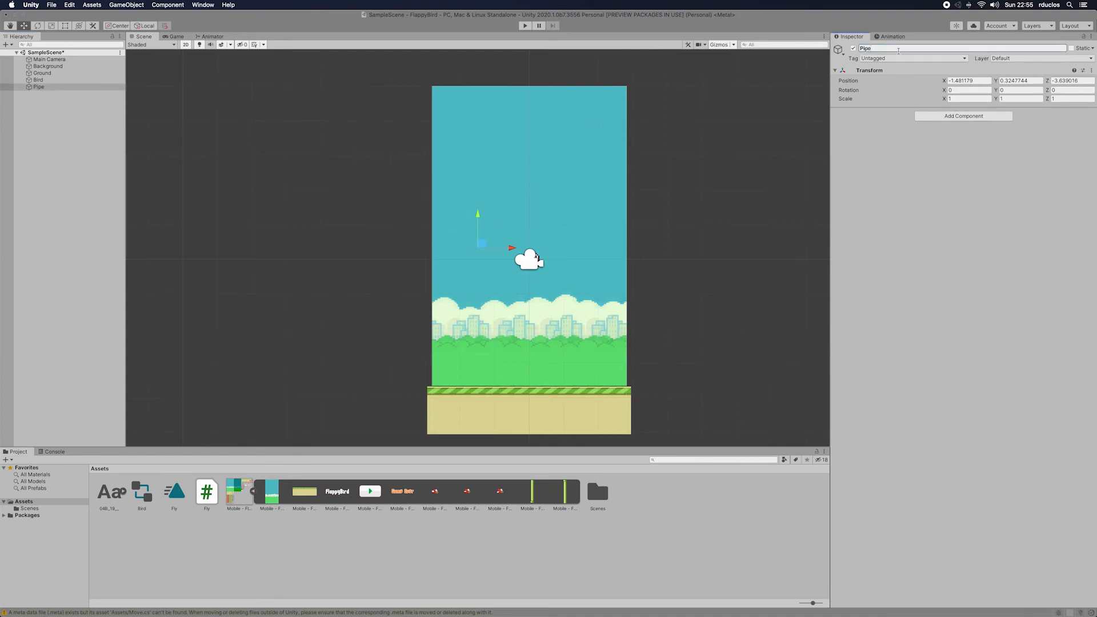
Step: Set the Pipe object's position to 0 on X, Y and Z
click(978, 80)
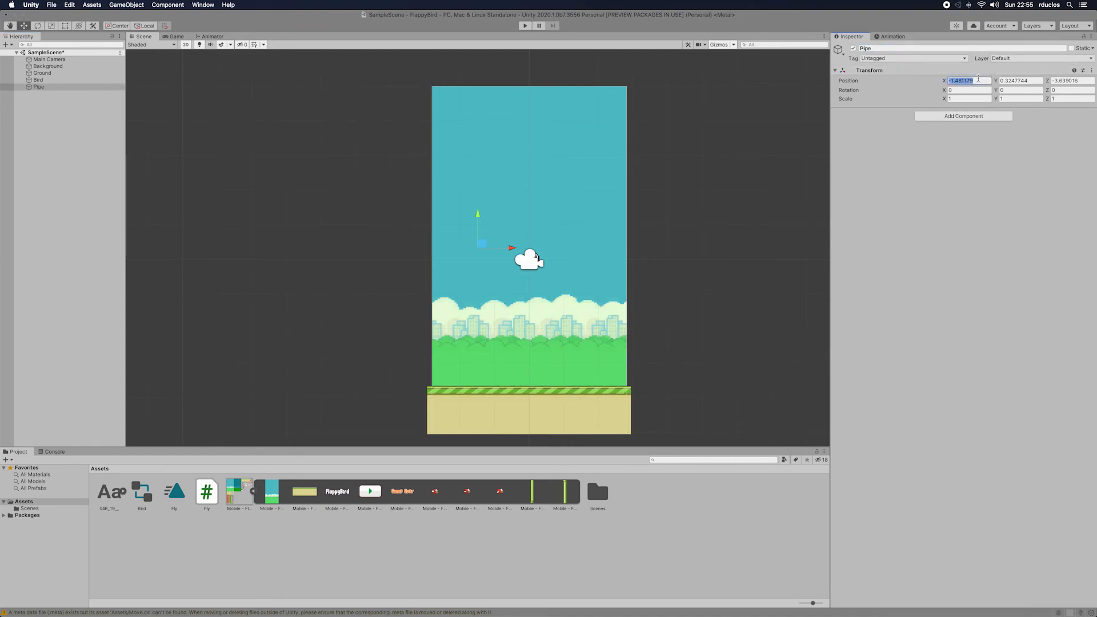
text(0)
key(Tab)
text(0)
key(Tab)
text(0)
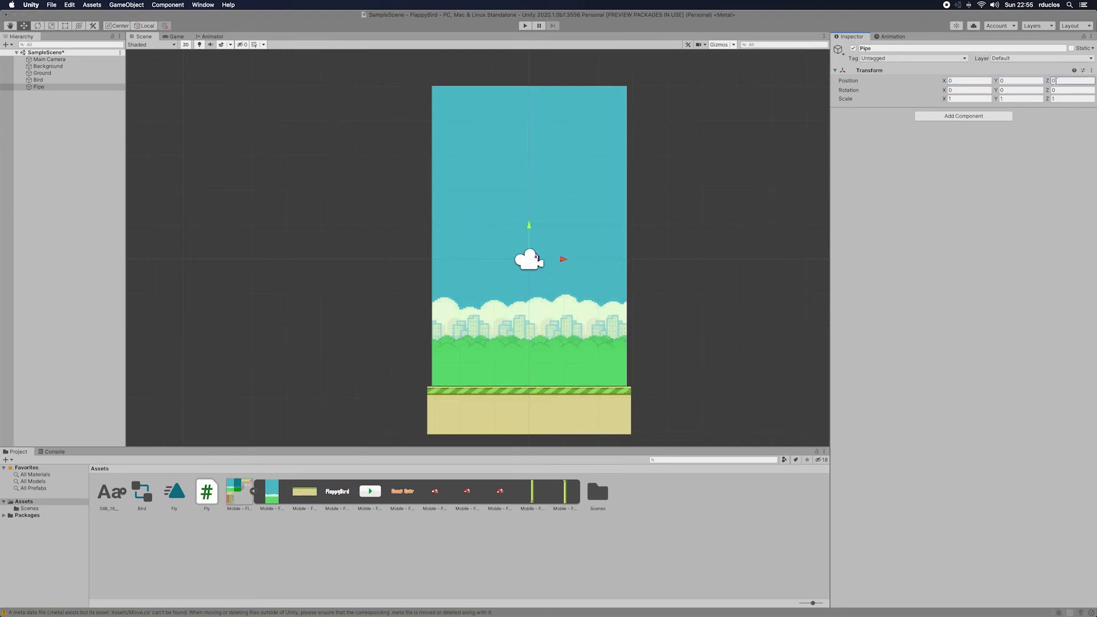
Step: Add both pipe sprites as children of Pipe and raise the downward-facing one to about Y 1.69
drag(558, 505, 40, 87)
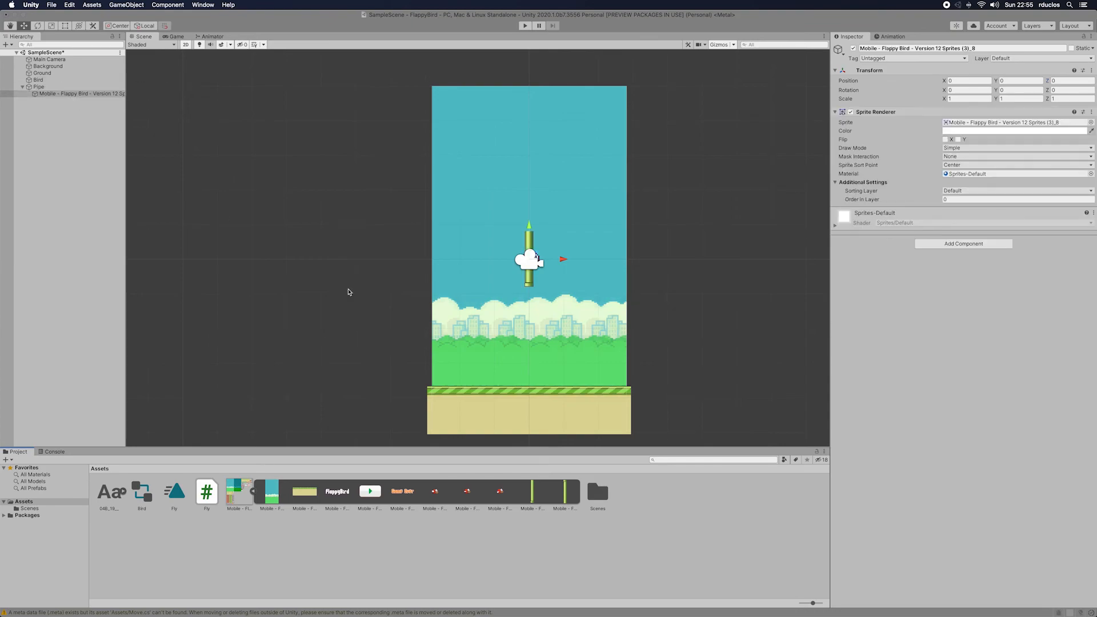
drag(565, 492, 62, 97)
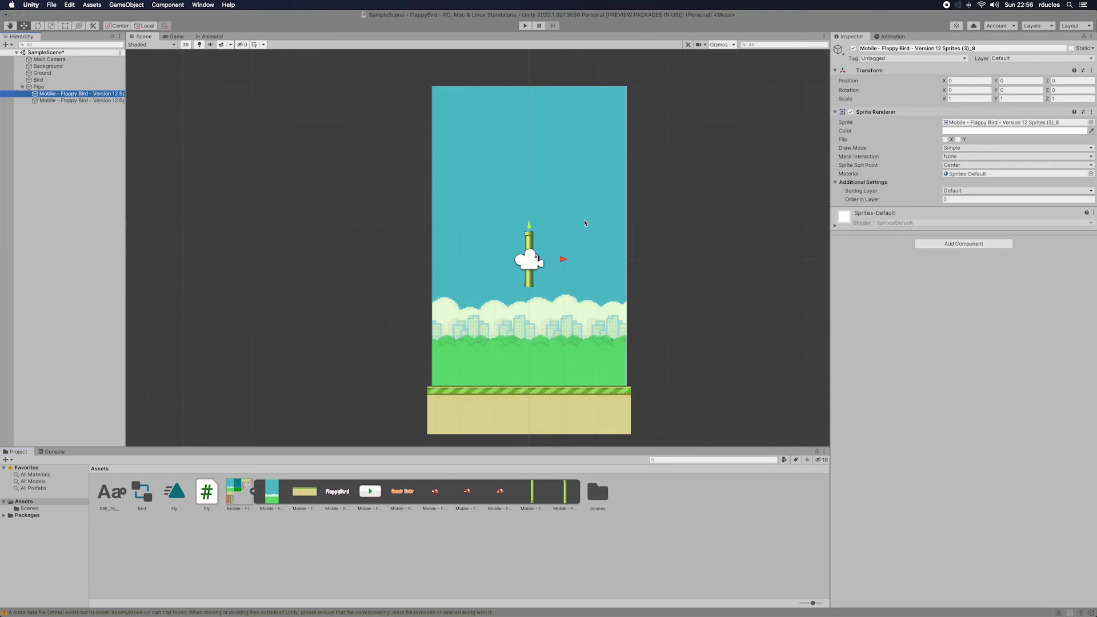
drag(529, 225, 530, 167)
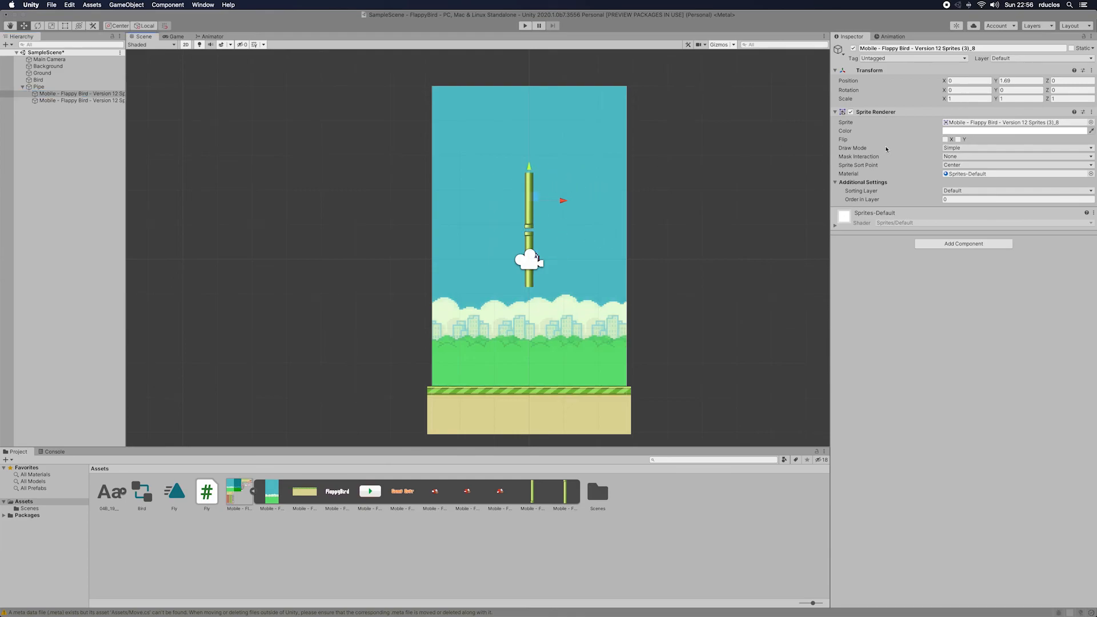
Step: Rename the raised pipe sprite as UpPipe
click(983, 48)
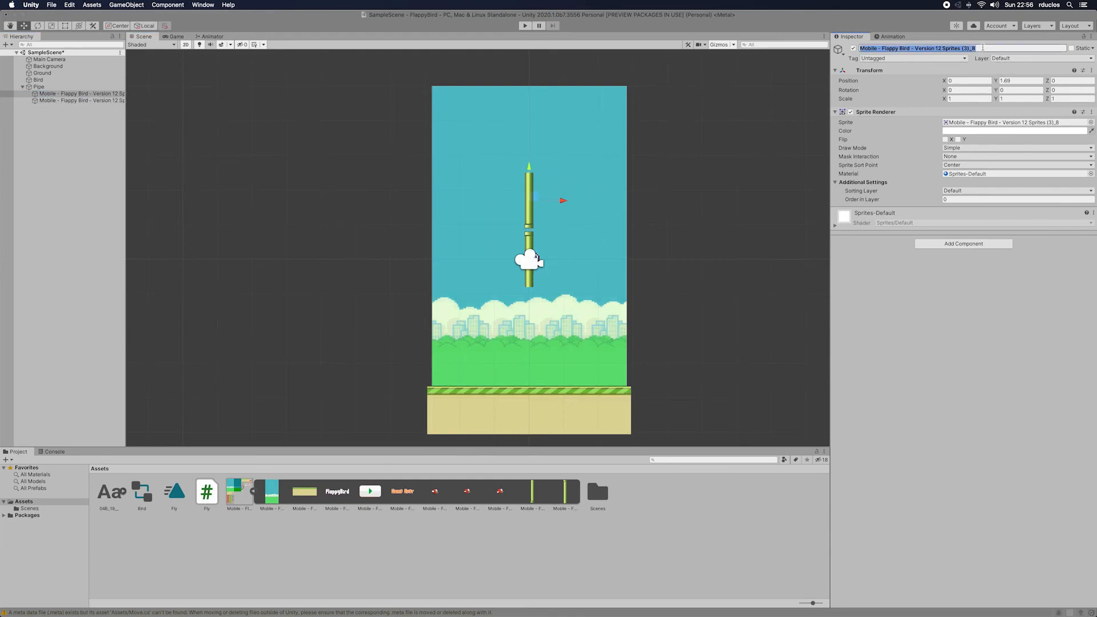
text(UpPipe)
key(Return)
scroll(131, 143, down, 1)
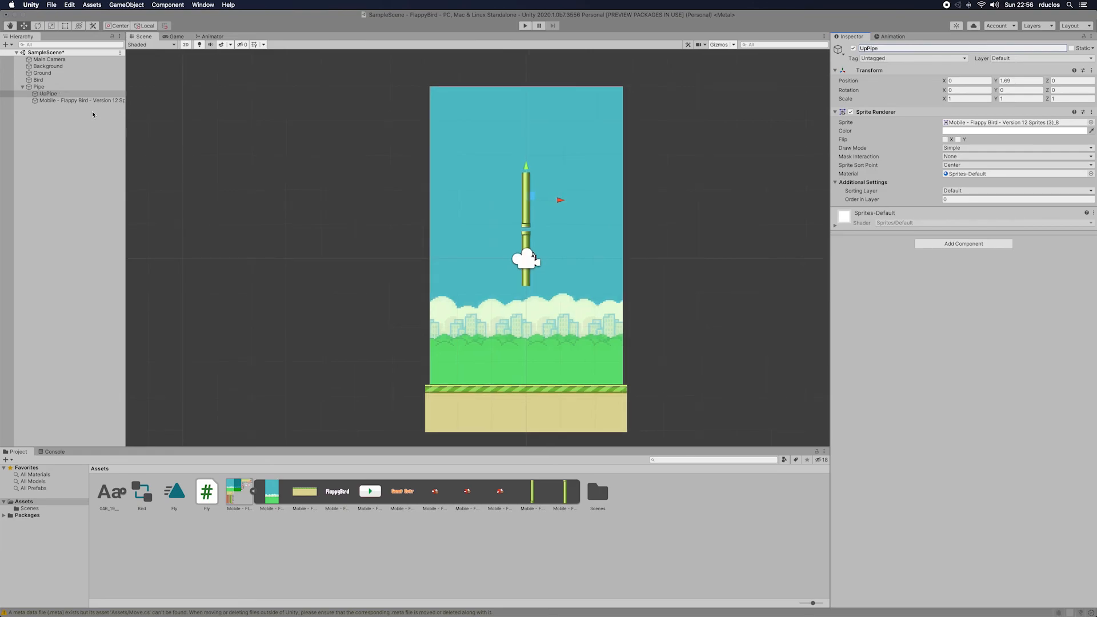
Step: Rename the other pipe sprite under Pipe as DownPipe
click(91, 102)
click(908, 48)
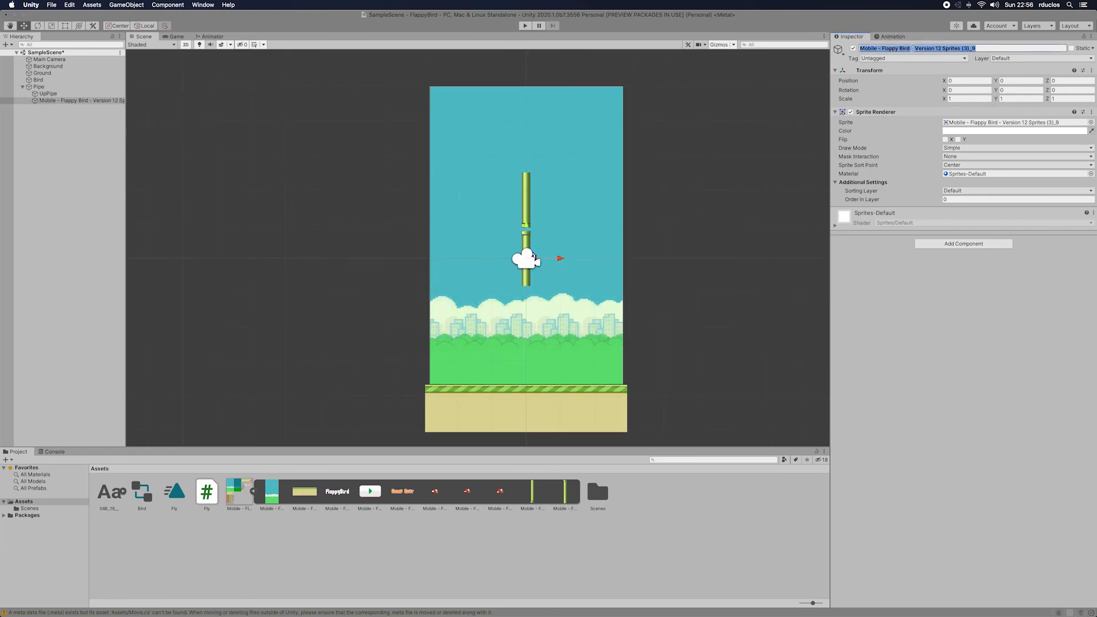
text(Dow)
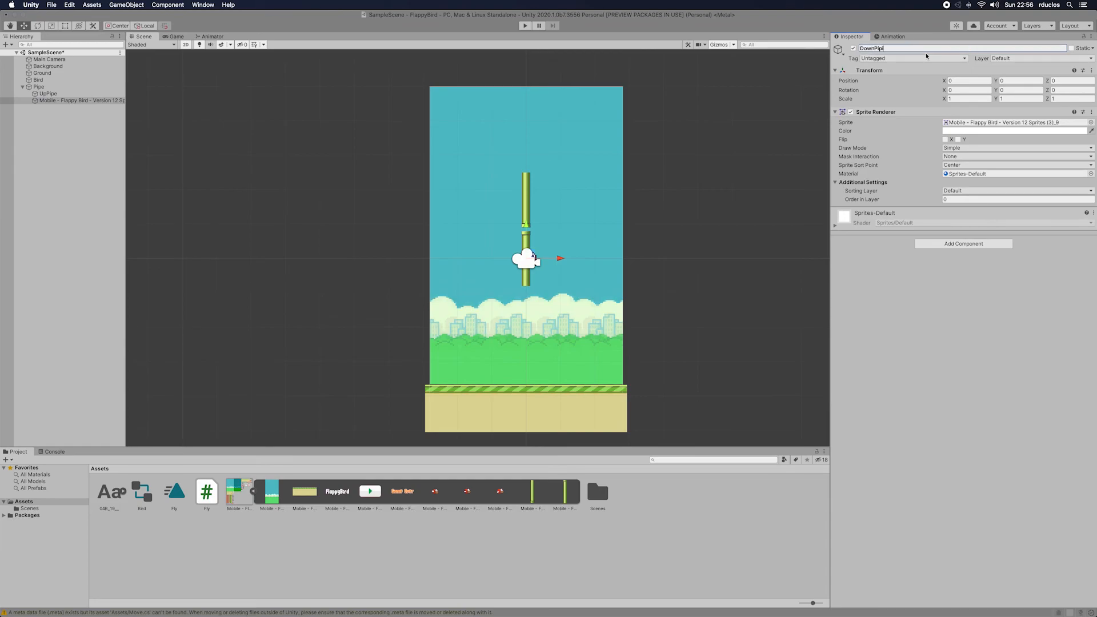
text(nPipe)
key(Return)
Step: Set DownPipe's scale to 3 on both X and Y
click(950, 80)
click(963, 100)
text(3)
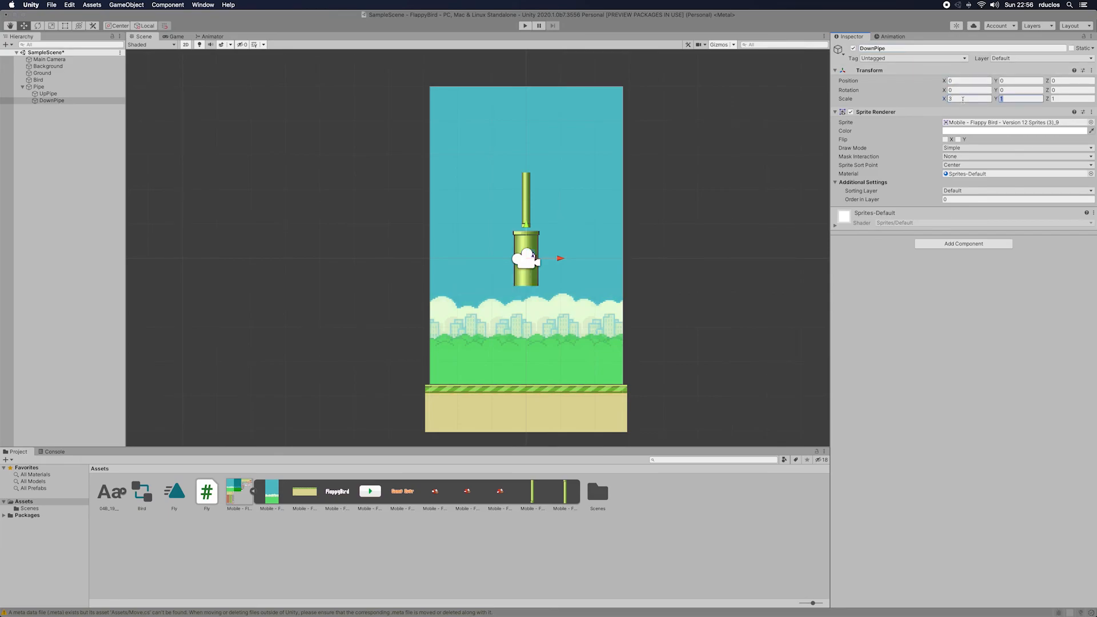
key(Tab)
text(3)
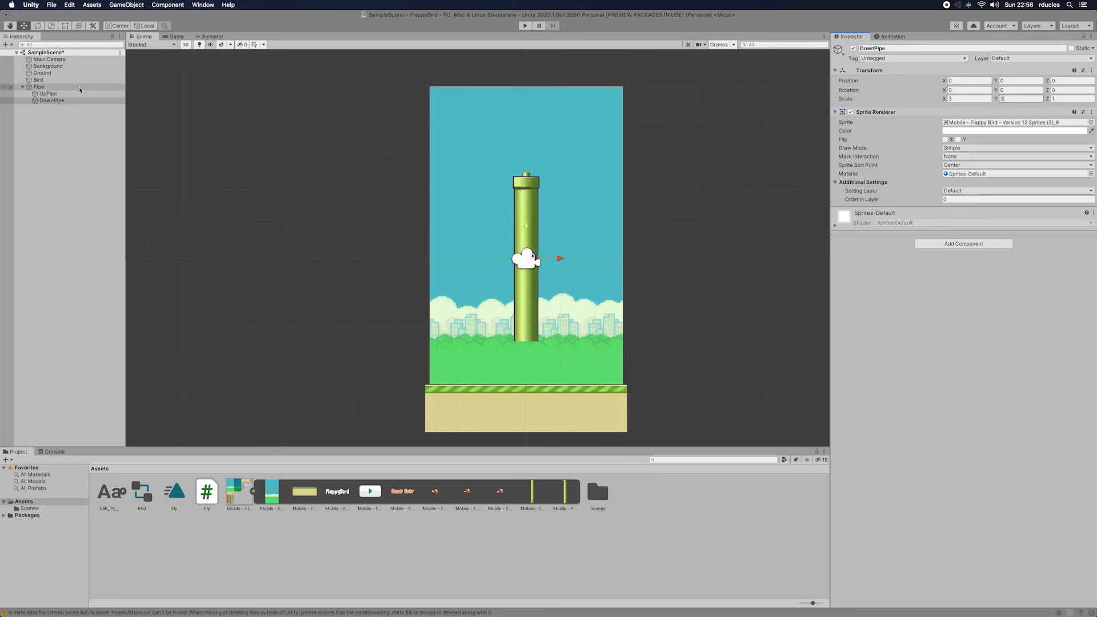
Step: Set UpPipe's scale to 3 on both X and Y
click(57, 94)
click(978, 99)
text(3)
key(Tab)
text(3)
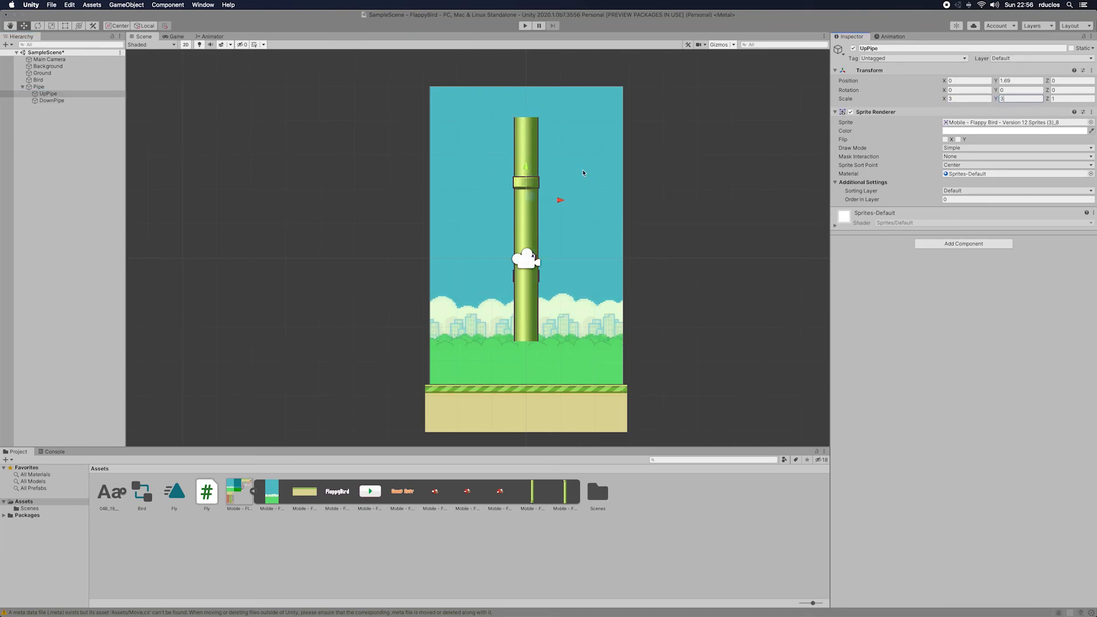
Step: Raise UpPipe to about Y 3.31 and move DownPipe to about X 1.75, Y -3, partly below the ground
drag(527, 172, 527, 116)
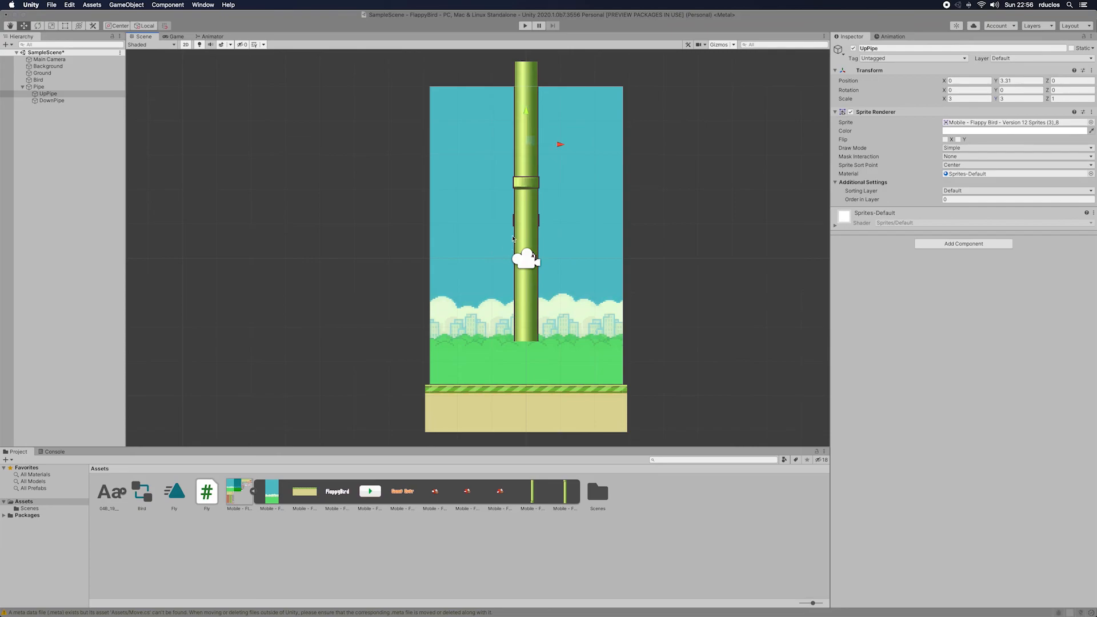
click(528, 217)
drag(526, 227, 619, 359)
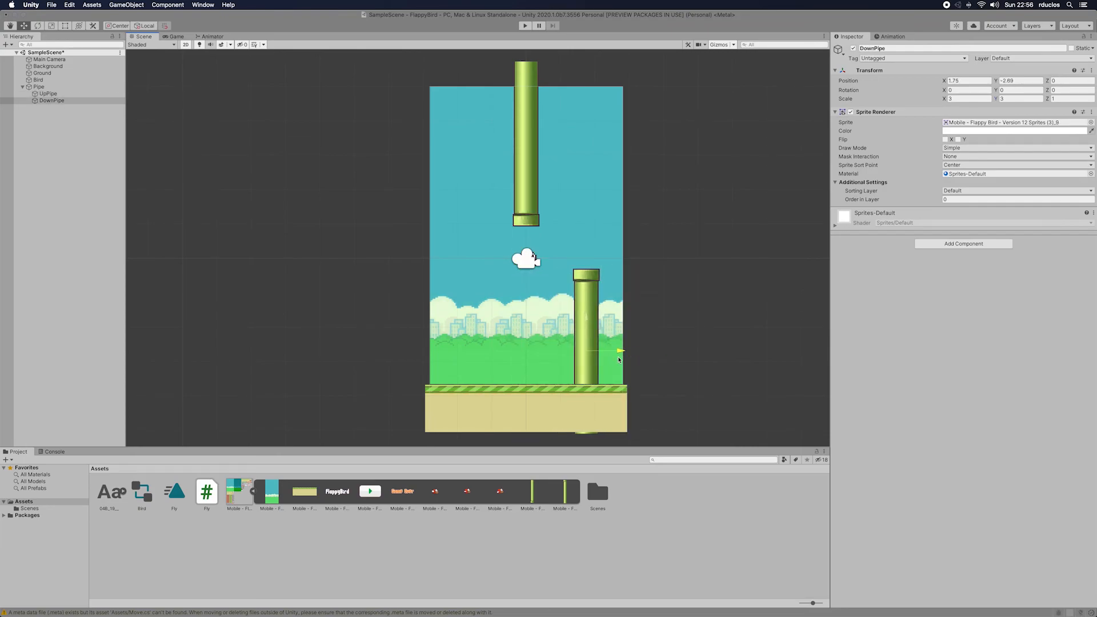
drag(586, 317, 586, 328)
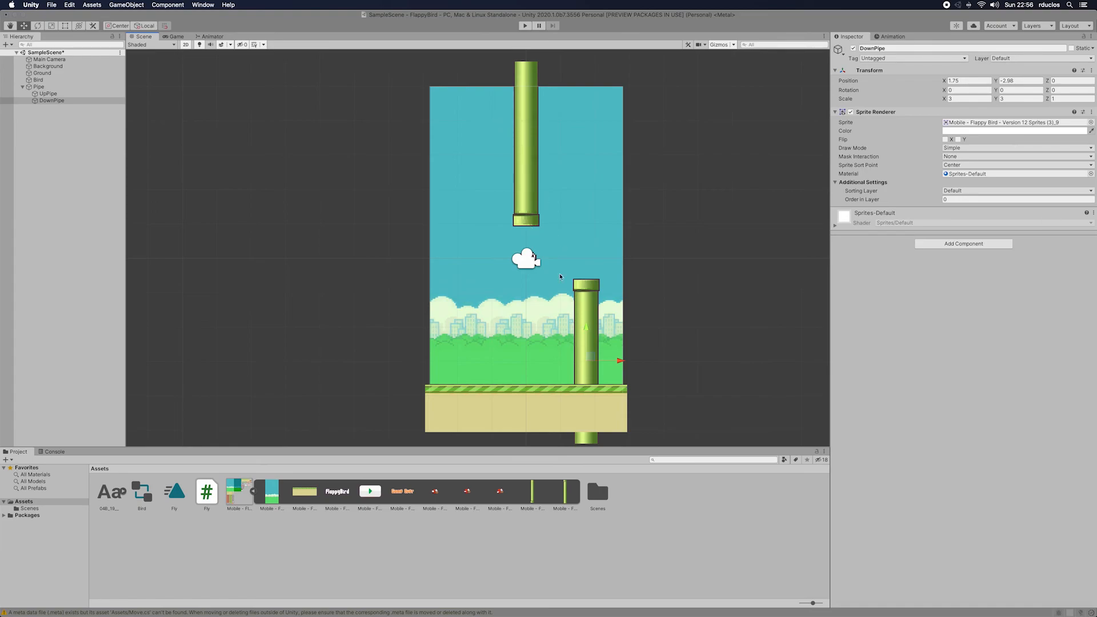
drag(587, 330, 588, 328)
Step: Move UpPipe above DownPipe, to about X 1.72 and Y 3.05, leaving a gap between the pipes
click(531, 175)
drag(562, 146, 621, 149)
drag(584, 116, 582, 123)
drag(618, 157, 622, 160)
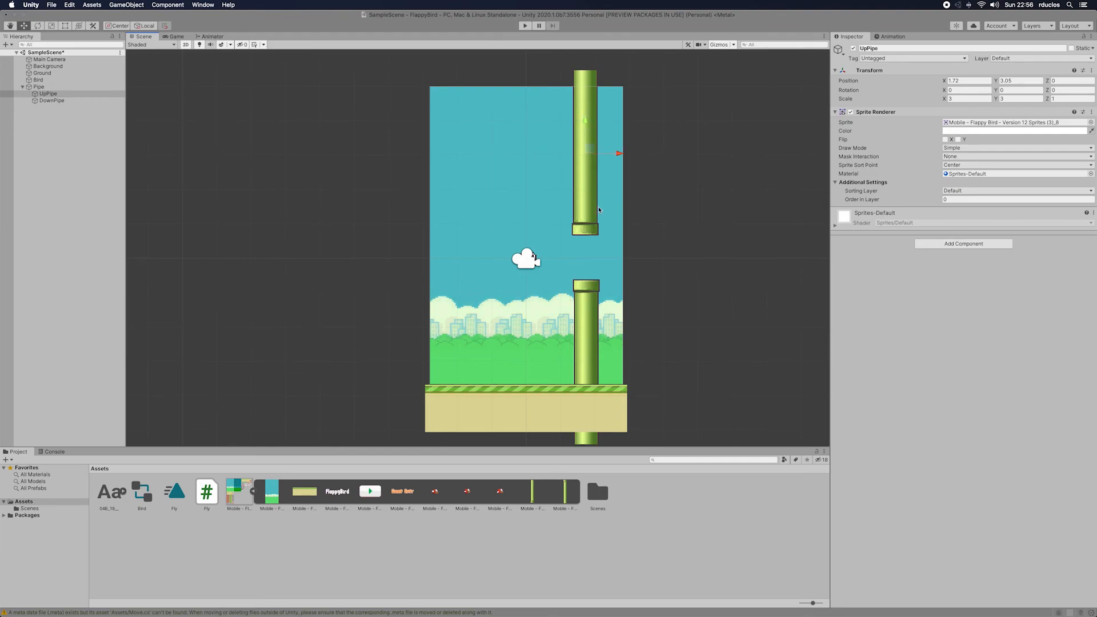
Step: Set the Background object's X position to 0
click(583, 204)
click(975, 80)
text(0.009)
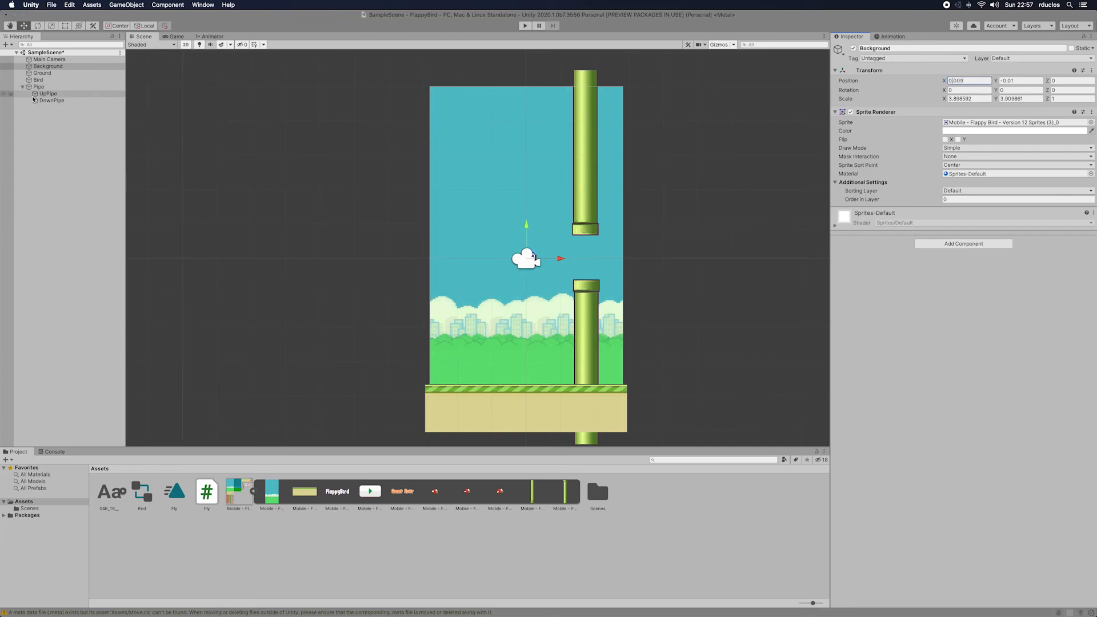
Step: Set UpPipe's X position to 1.8
click(48, 93)
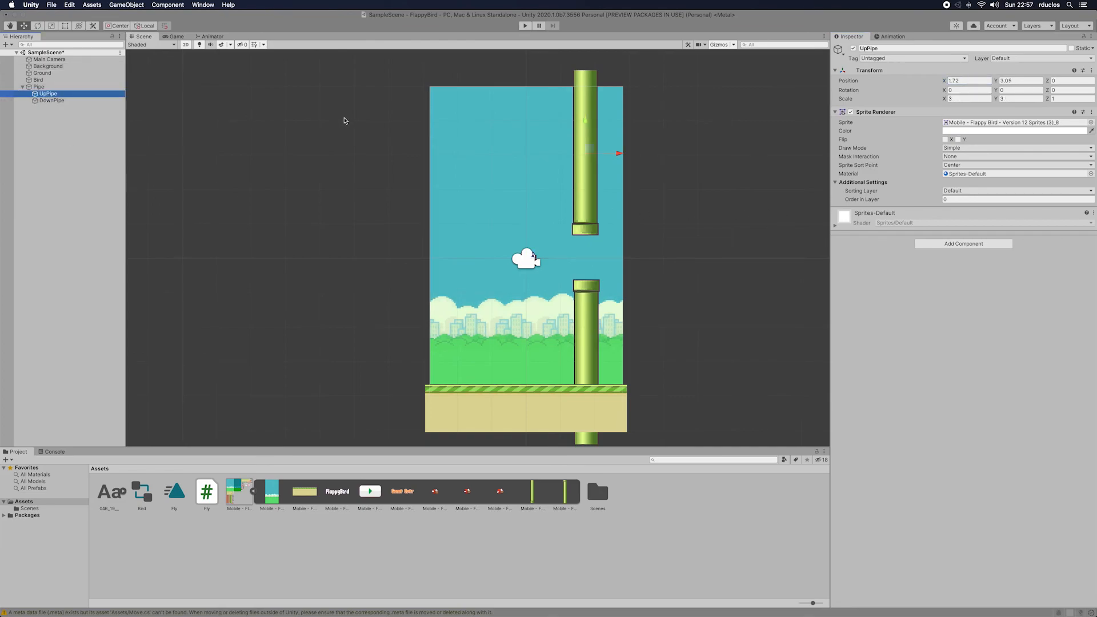
click(959, 80)
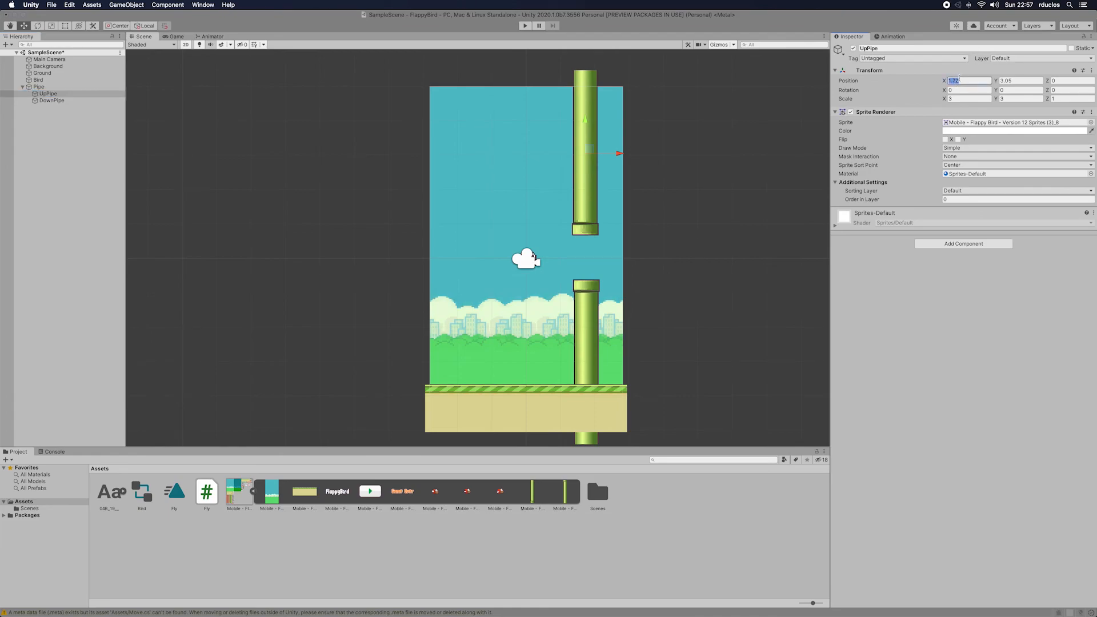
text(1.8)
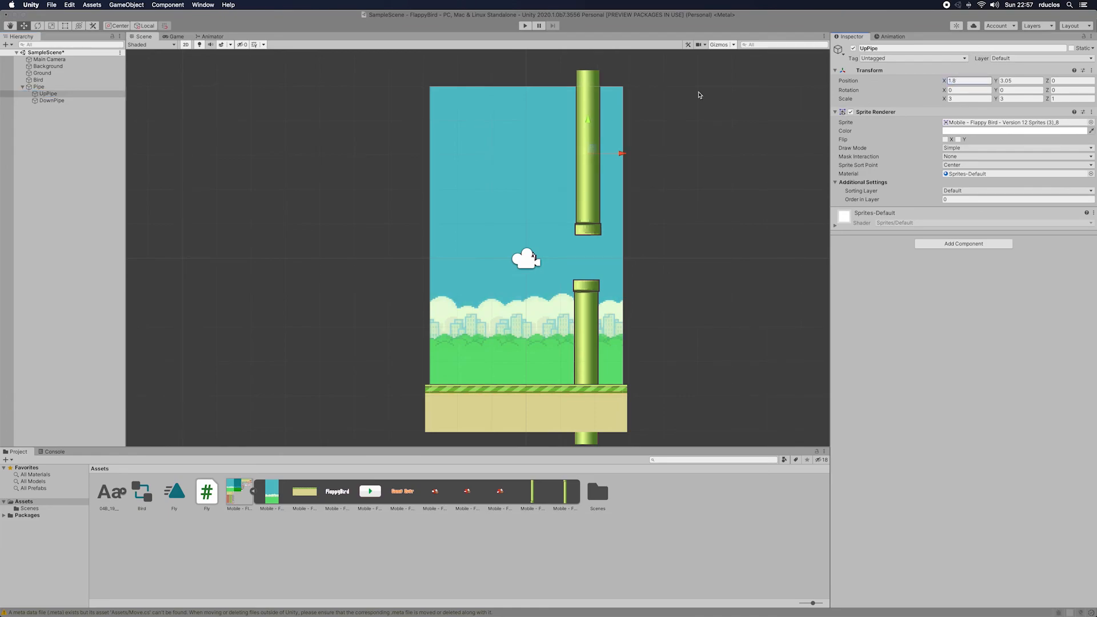
Step: Set DownPipe's X position to 1.8 so it lines up with UpPipe
click(51, 101)
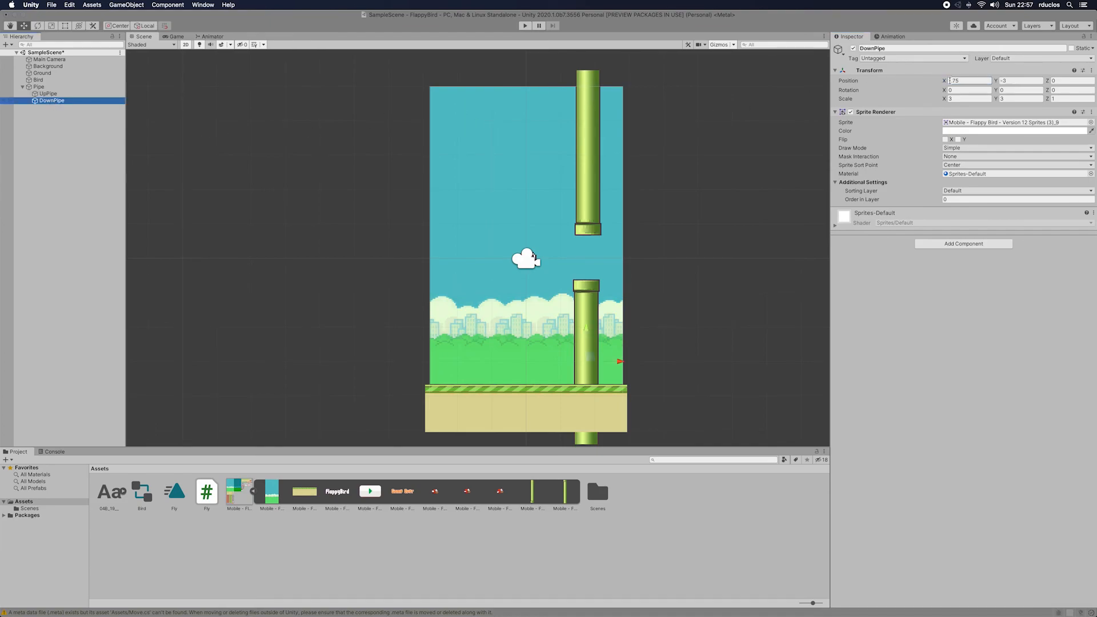
click(980, 80)
text(1.8)
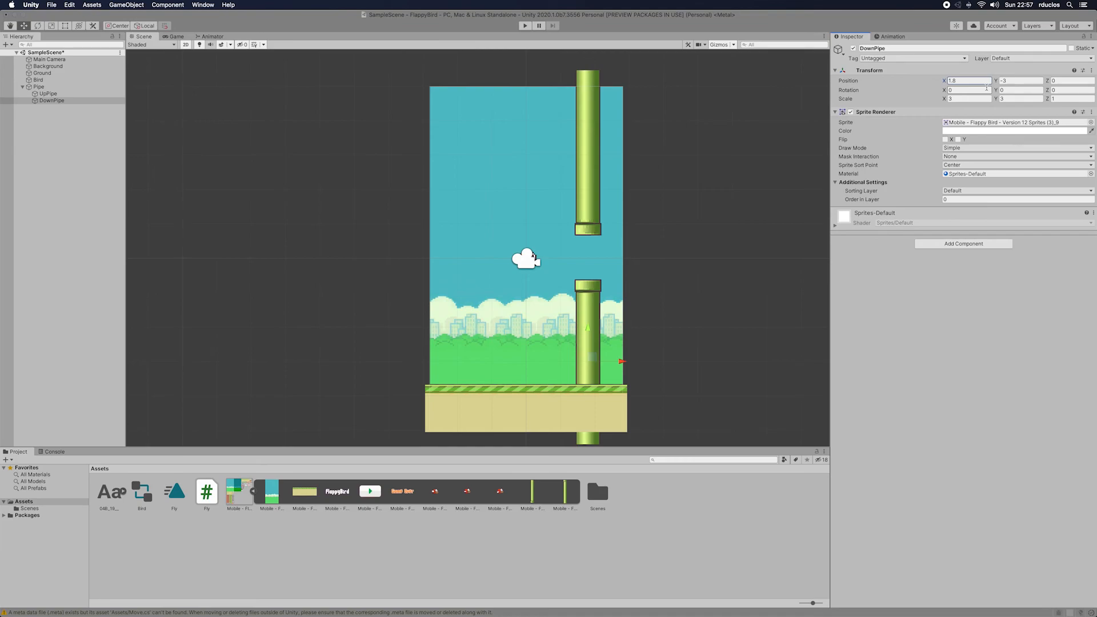
Step: Set UpPipe's Y position to 3
click(51, 93)
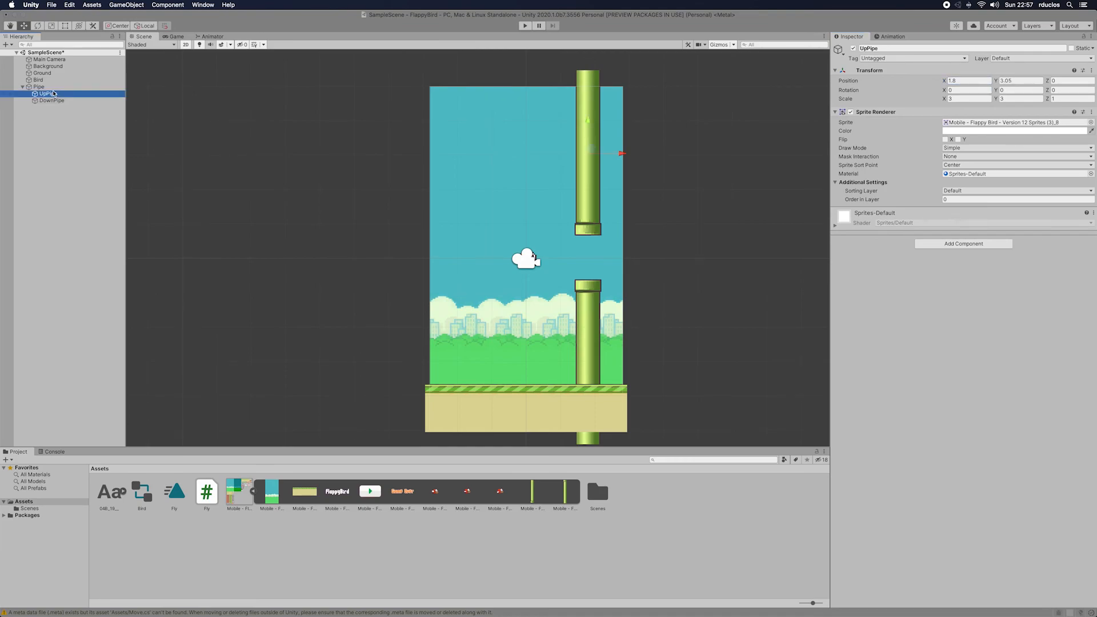
click(1022, 80)
text(3)
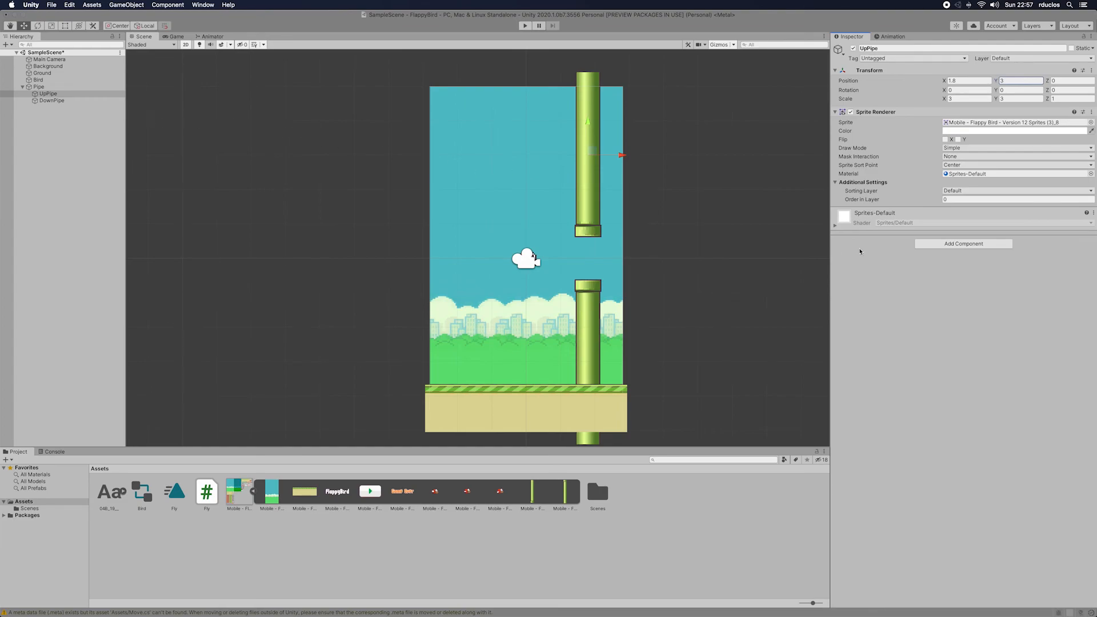
Step: Create a new script component named Move and add it to UpPipe
click(952, 244)
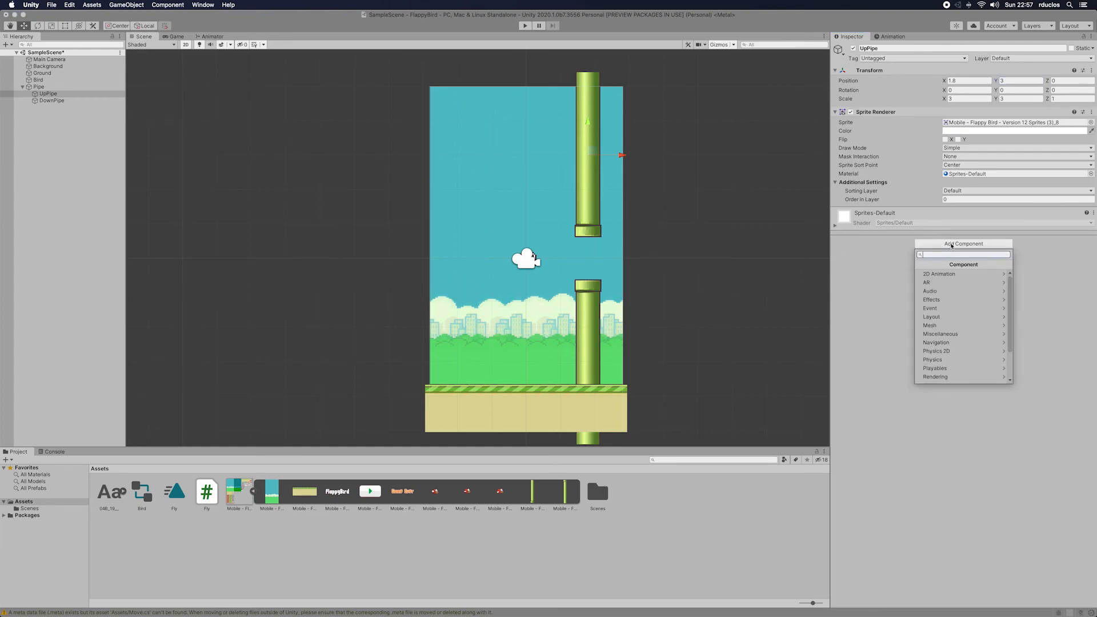
text(Mov)
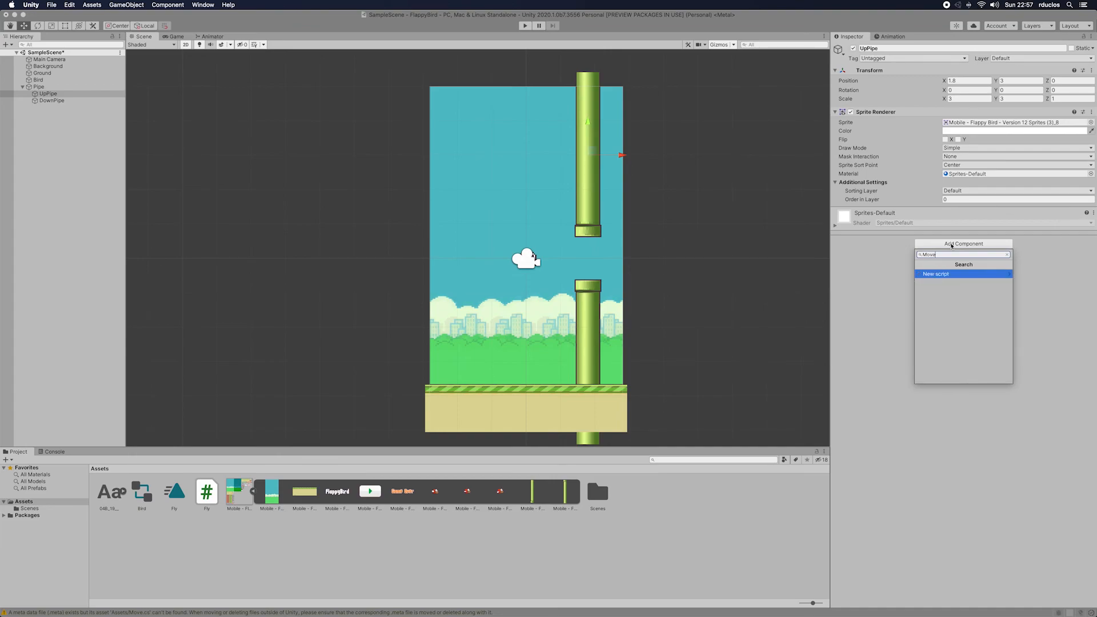
text(e)
key(Return)
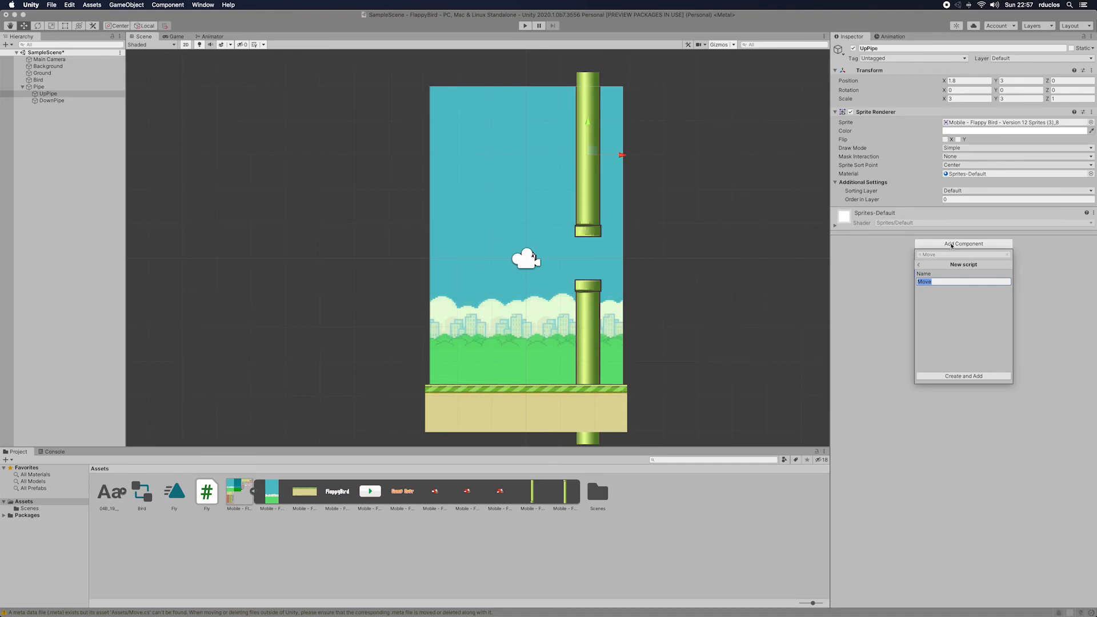
key(Return)
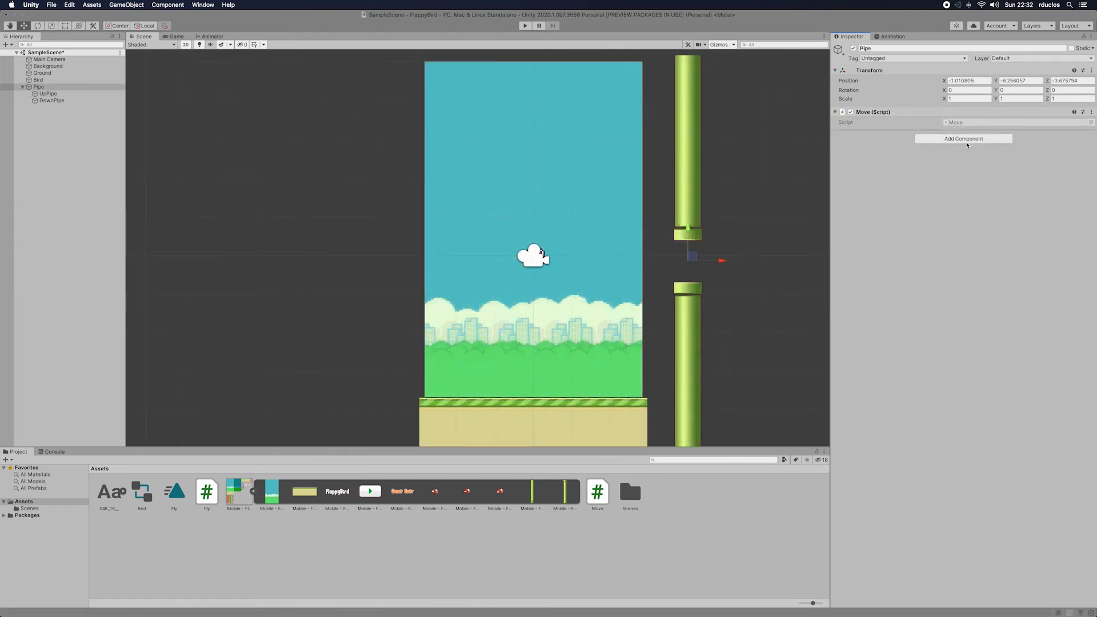
Step: Open the Move script in JetBrains Rider and declare a public float field named speed at the start of the Move class
click(973, 123)
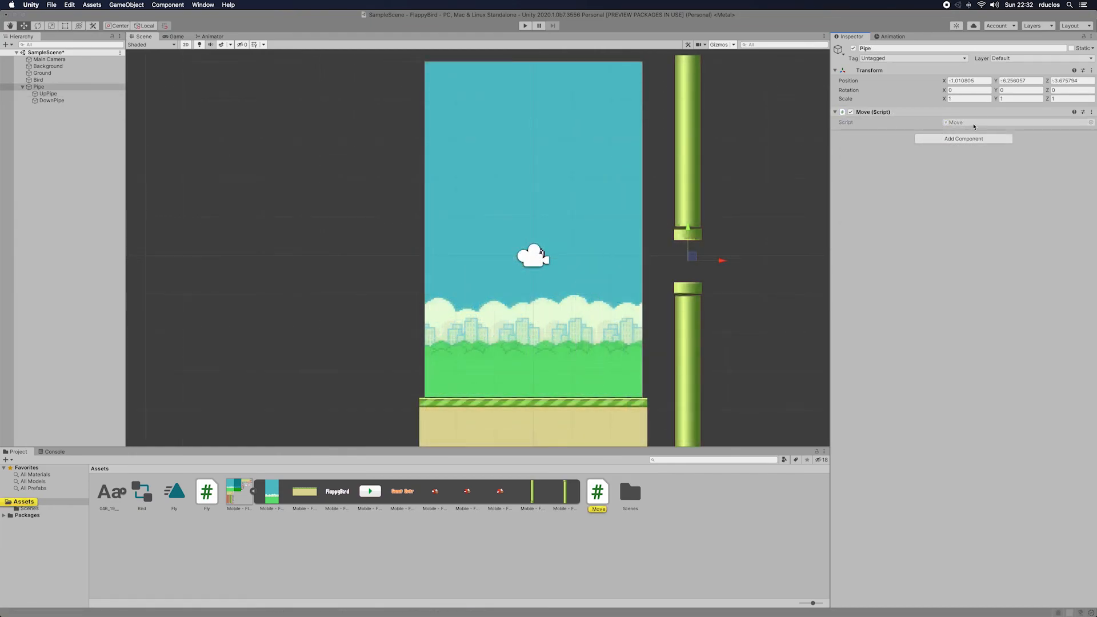
double_click(975, 123)
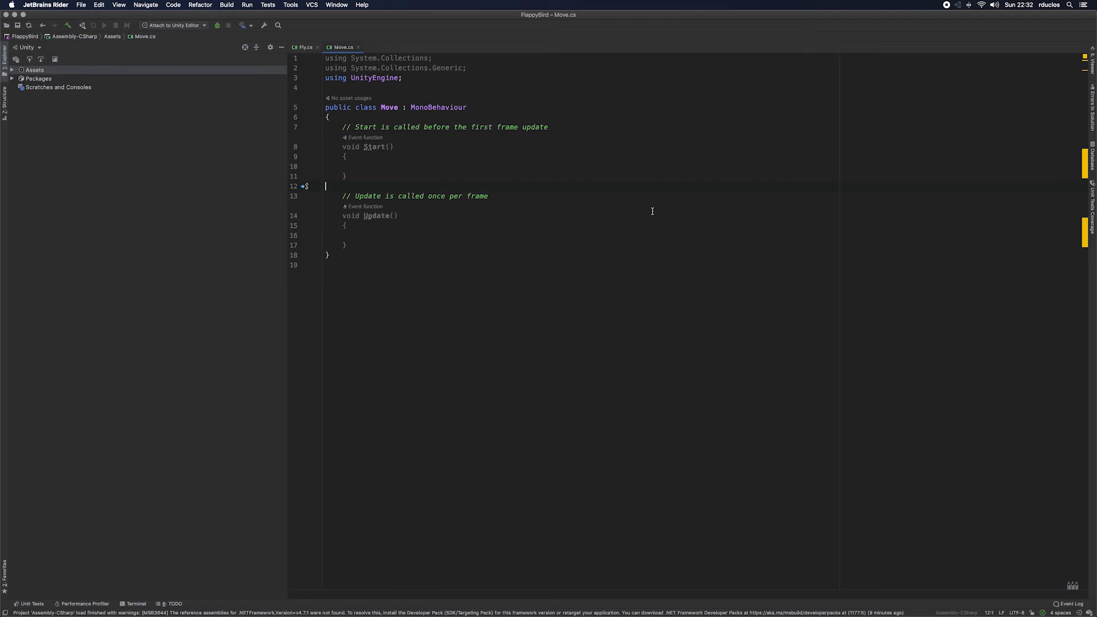
click(441, 120)
key(Return)
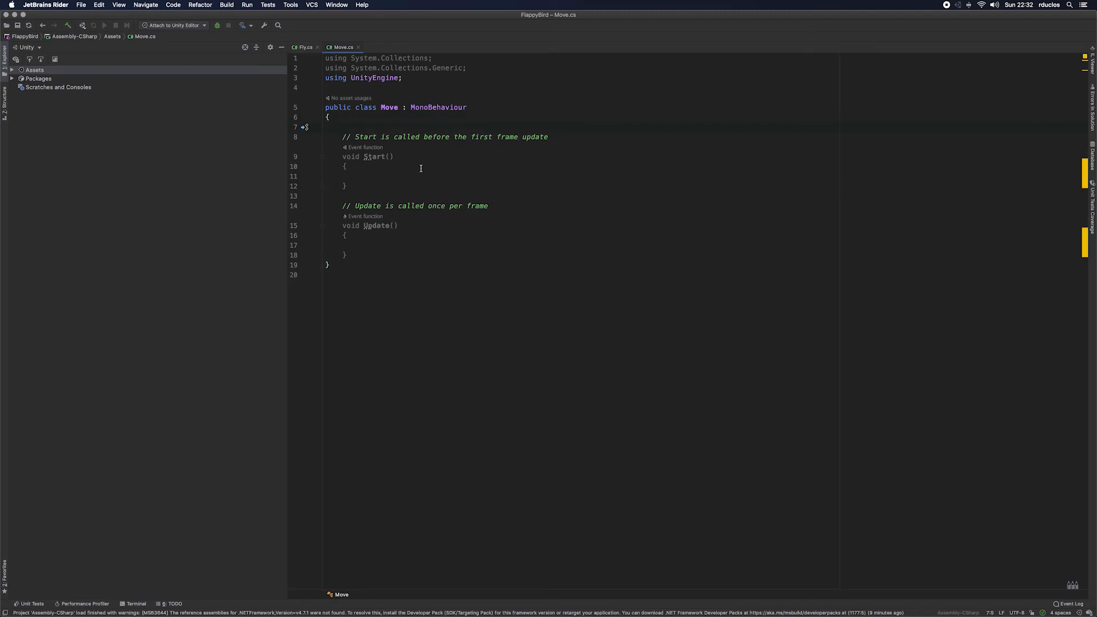
text(public )
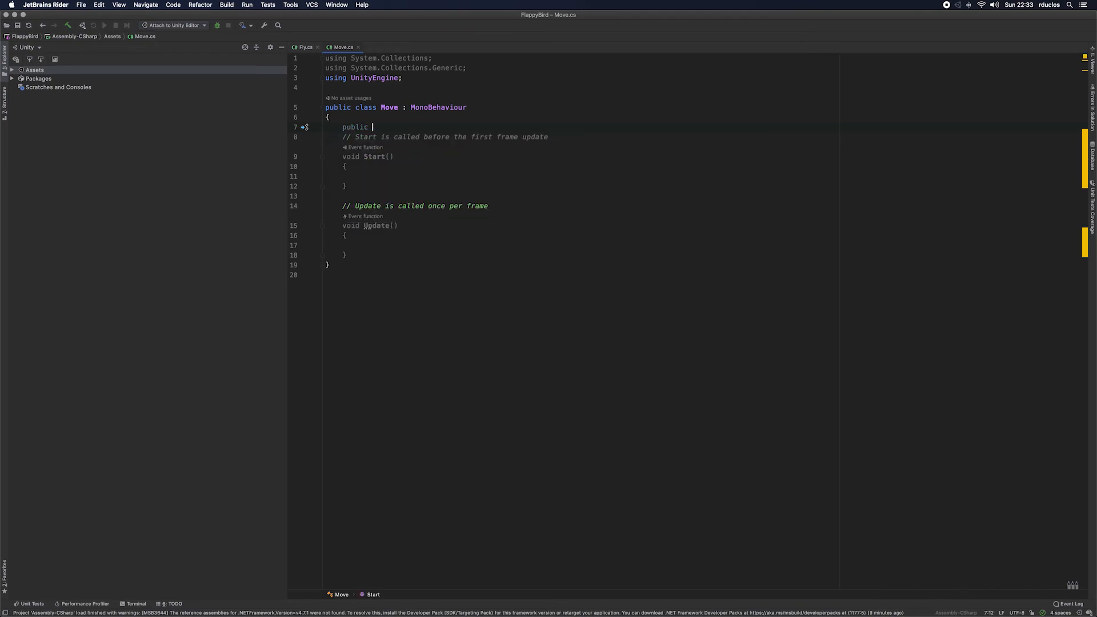
text(fl)
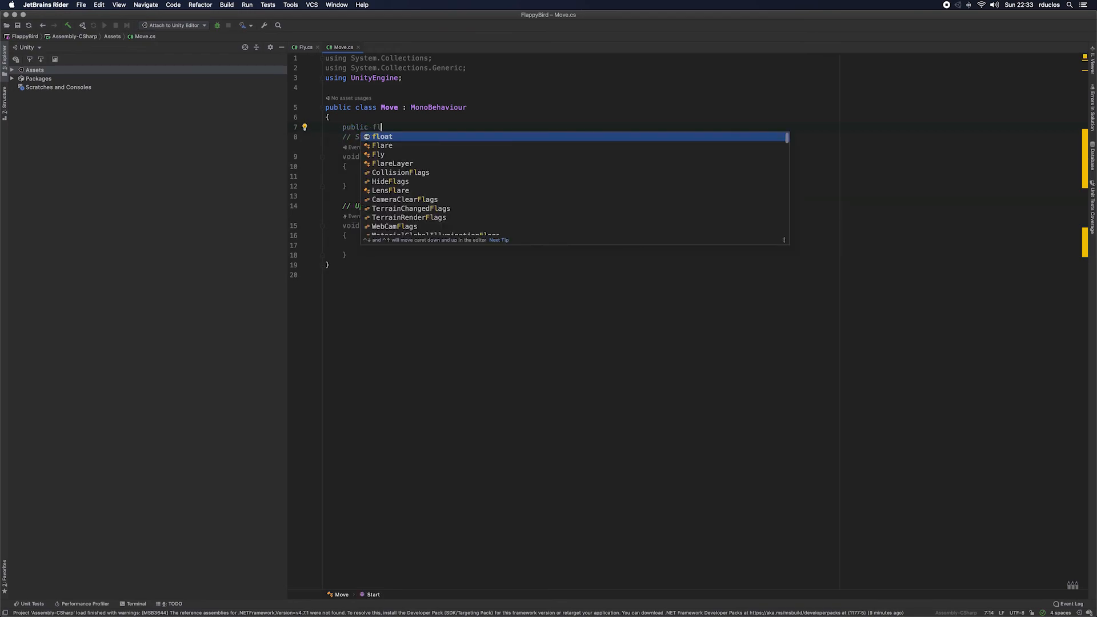
text(oat sp)
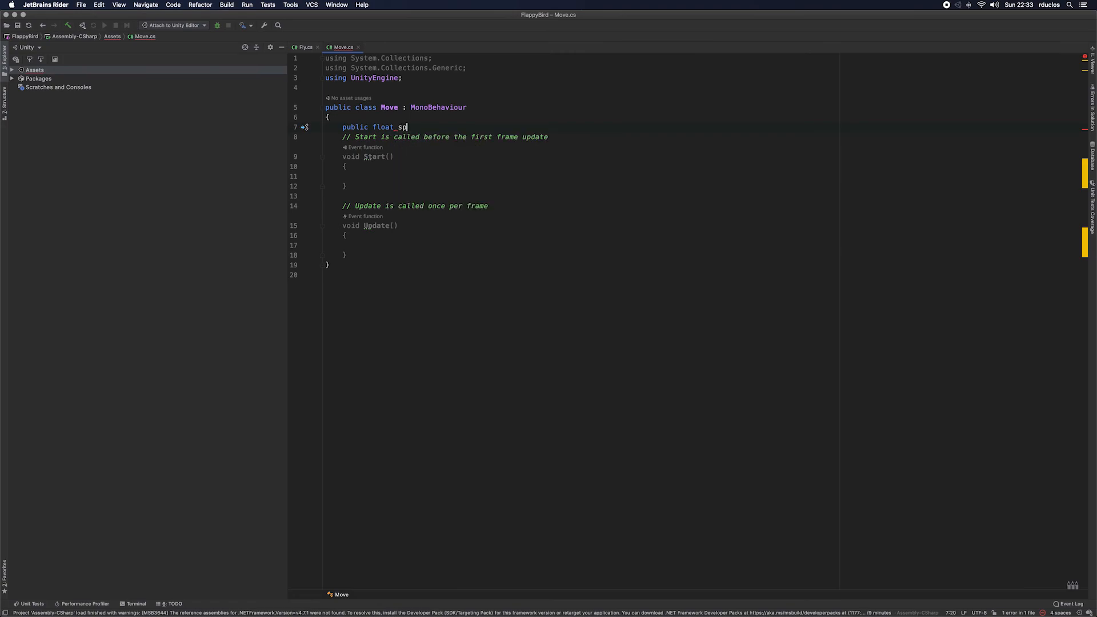
text(eed;)
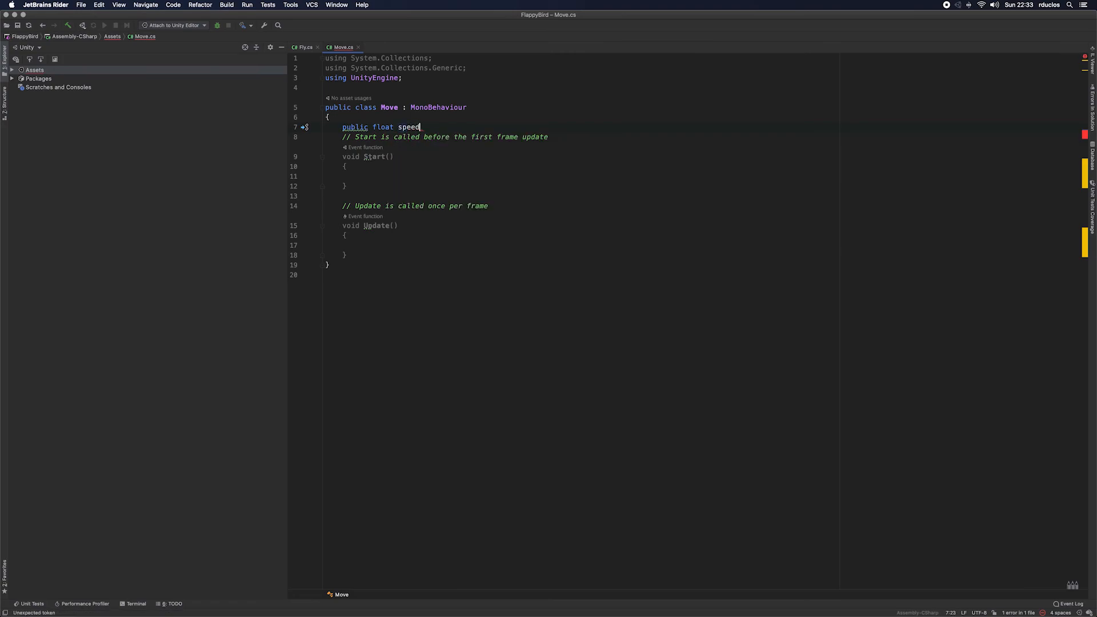
key(Return)
Step: Delete the Start method and the template comments from the Move class, keeping only the empty Update method
key(Down)
key(Down)
key(Down)
key(Up)
key(Up)
key(shift+Down)
key(shift+Down)
key(shift+Down)
key(shift+Down)
key(shift+Down)
key(shift+Down)
key(BackSpace)
key(shift+Down)
key(BackSpace)
key(Down)
key(Down)
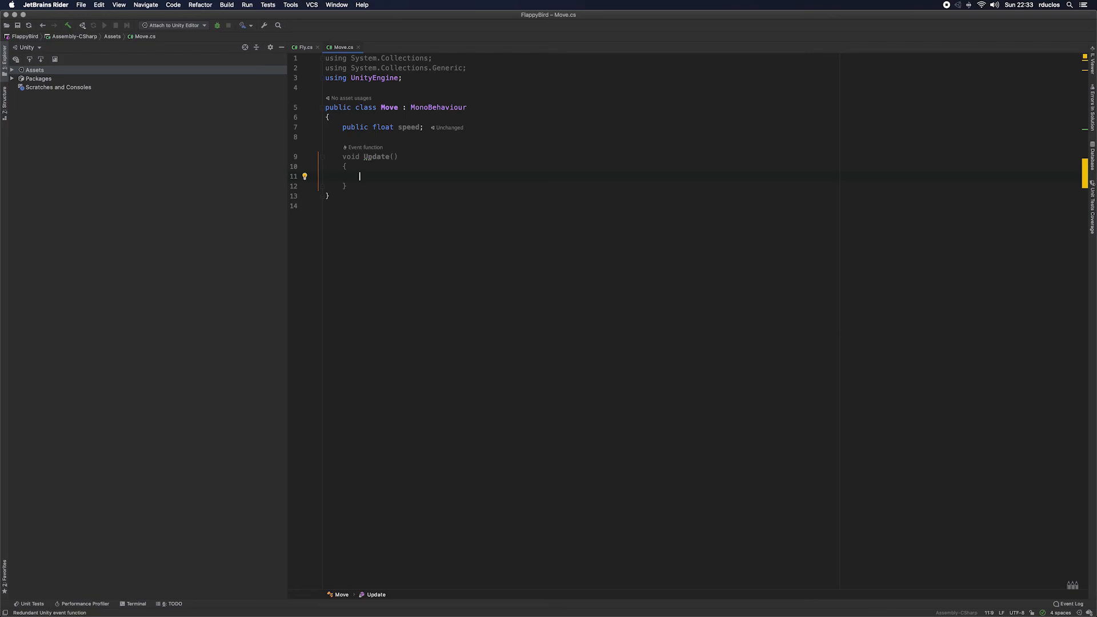
Step: In the Update method, add the statement transform.position += Vector3.left;
text(tra)
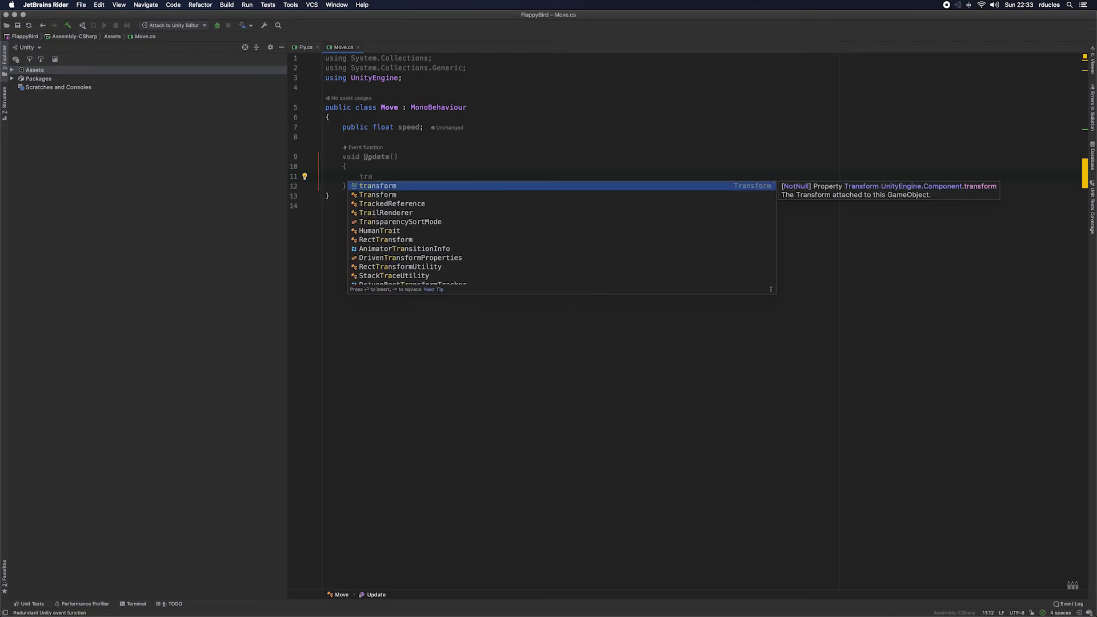
text(nsform.position)
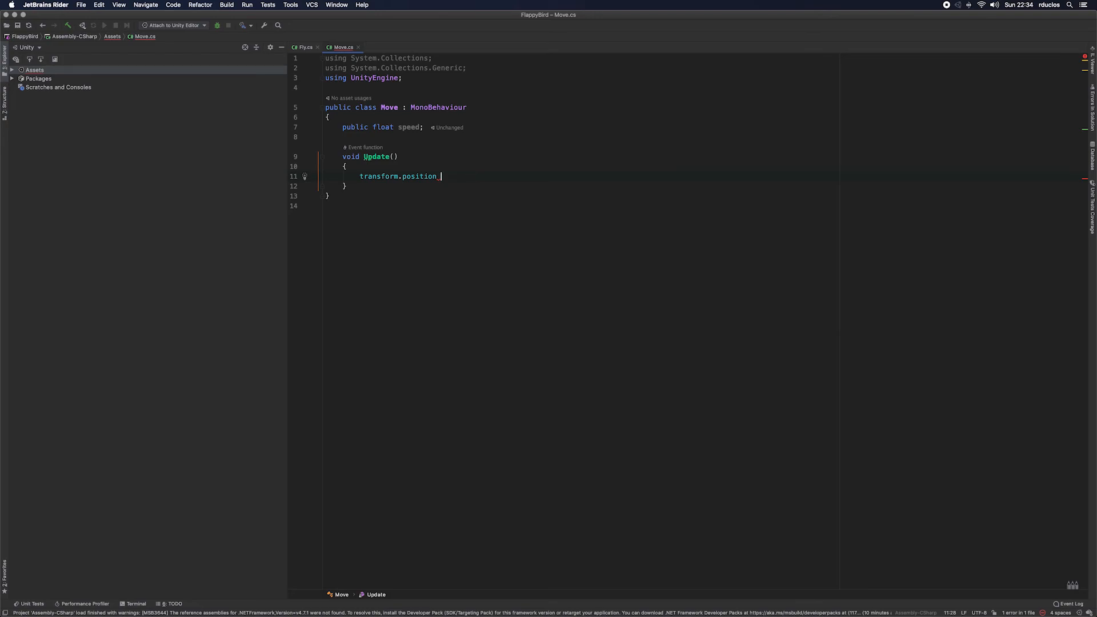
text(=)
key(BackSpace)
text(+=)
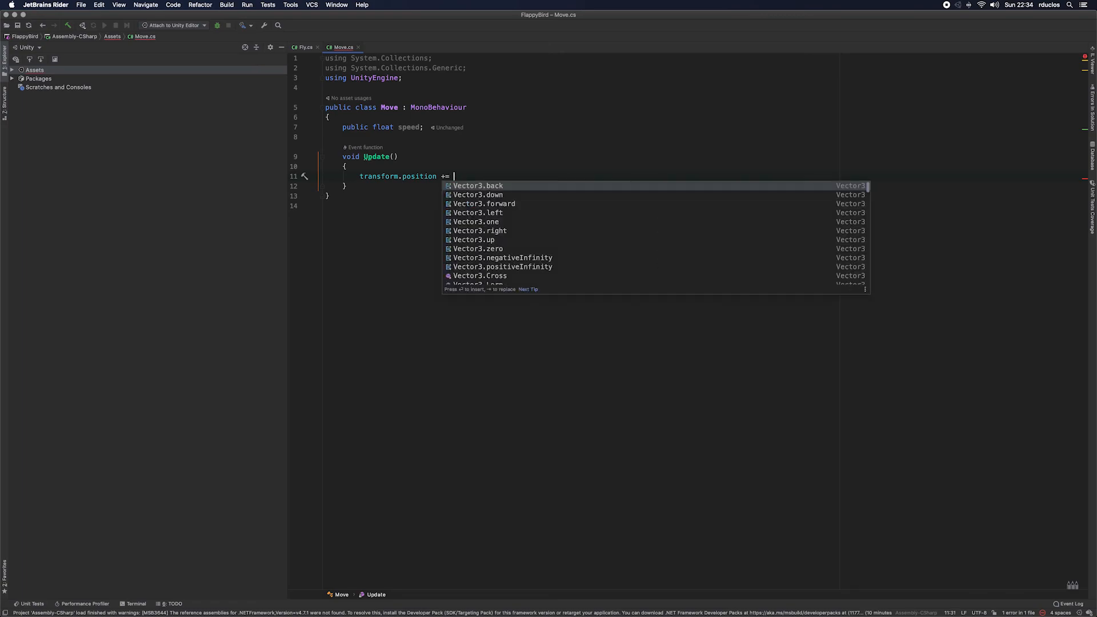
key(Down)
key(Down)
key(Down)
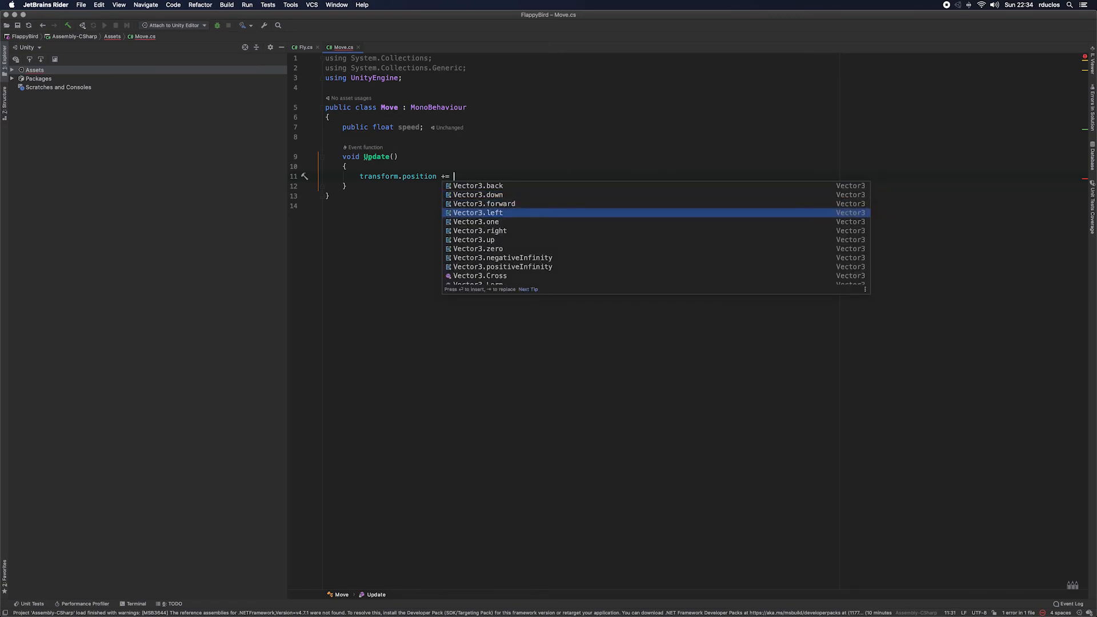
text(;)
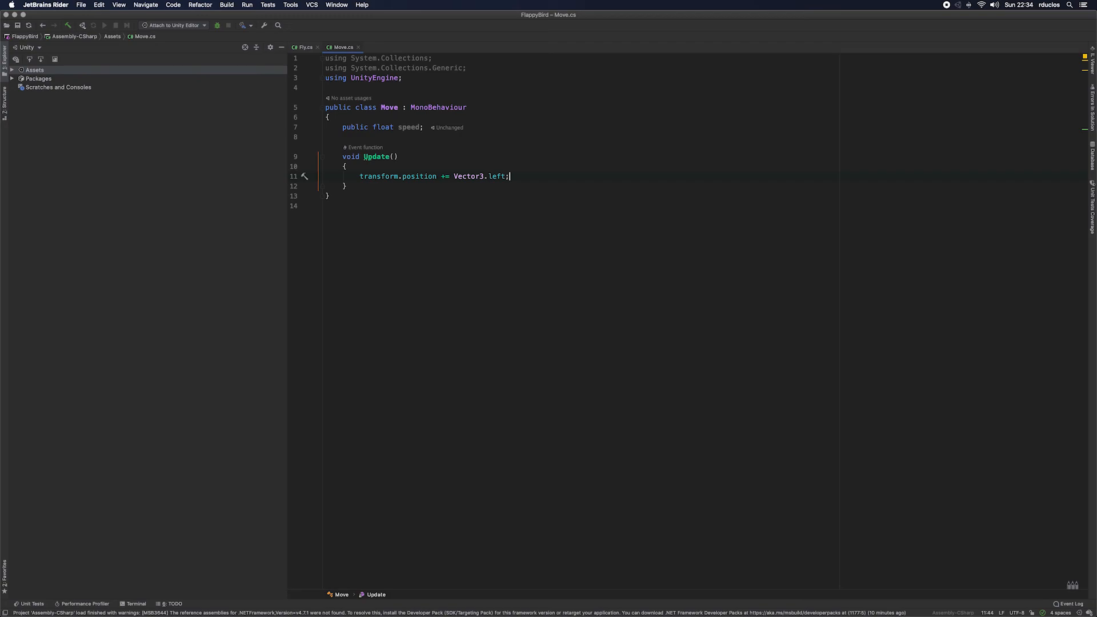
Step: Multiply Vector3.left by speed and Time.deltaTime in the Update statement, grouping the two factors as (speed * Time.deltaTime)
key(Left)
text(* )
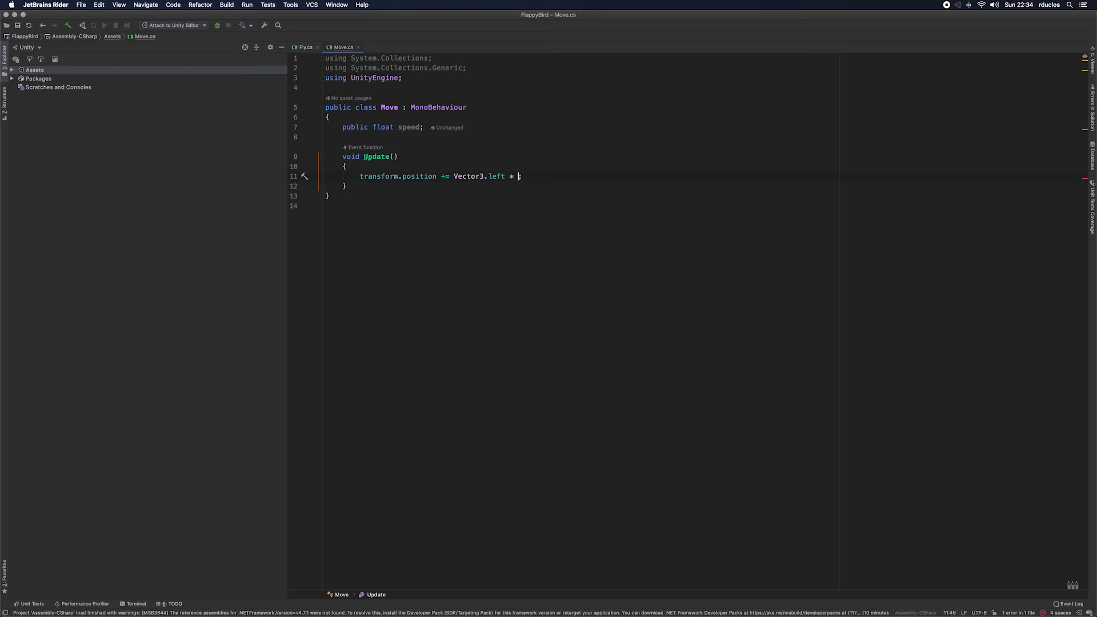
text(speed)
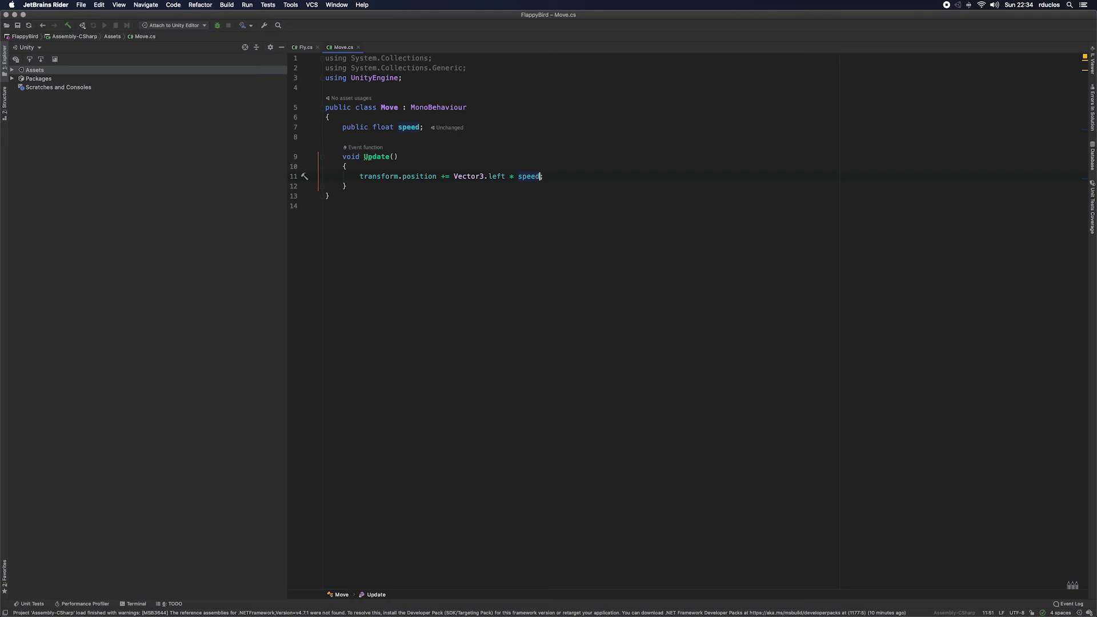
text(*)
key(BackSpace)
text(* )
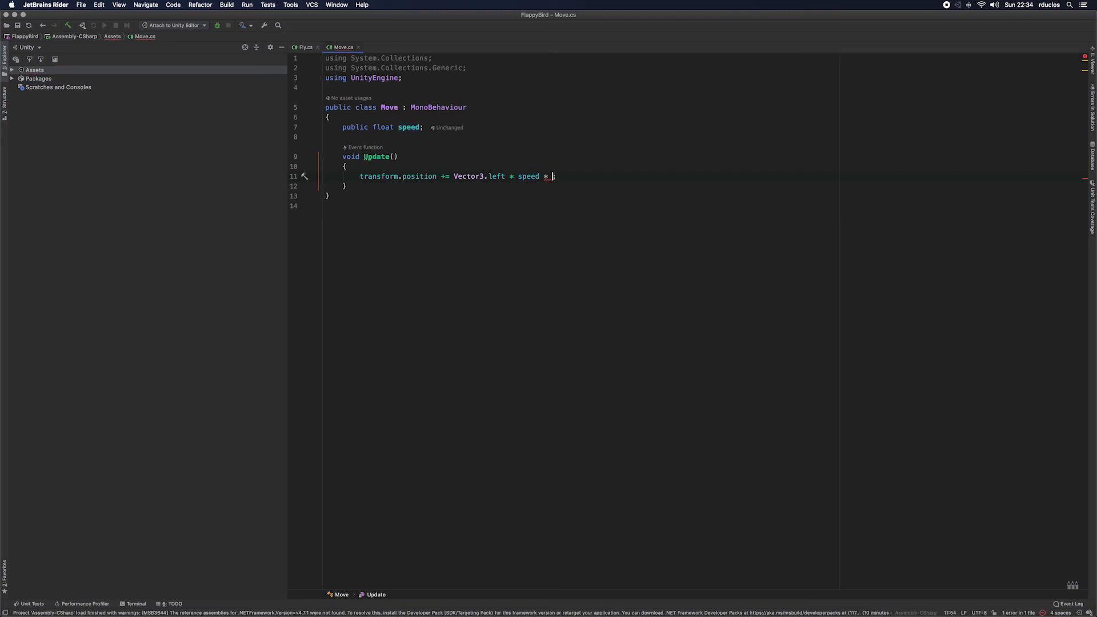
text(Time.)
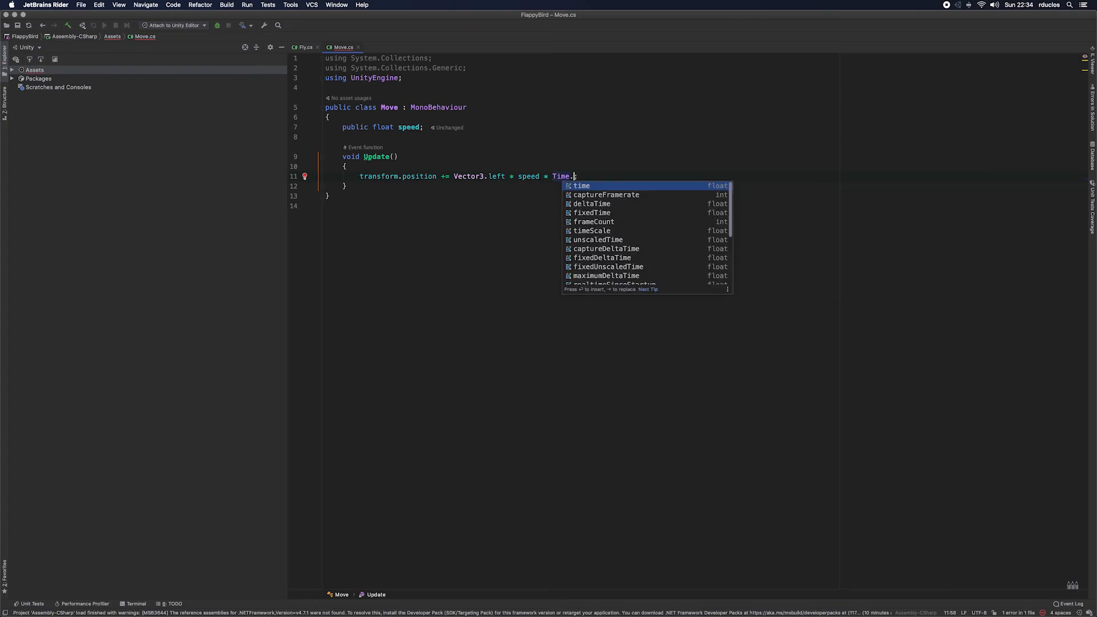
key(Down)
key(Down)
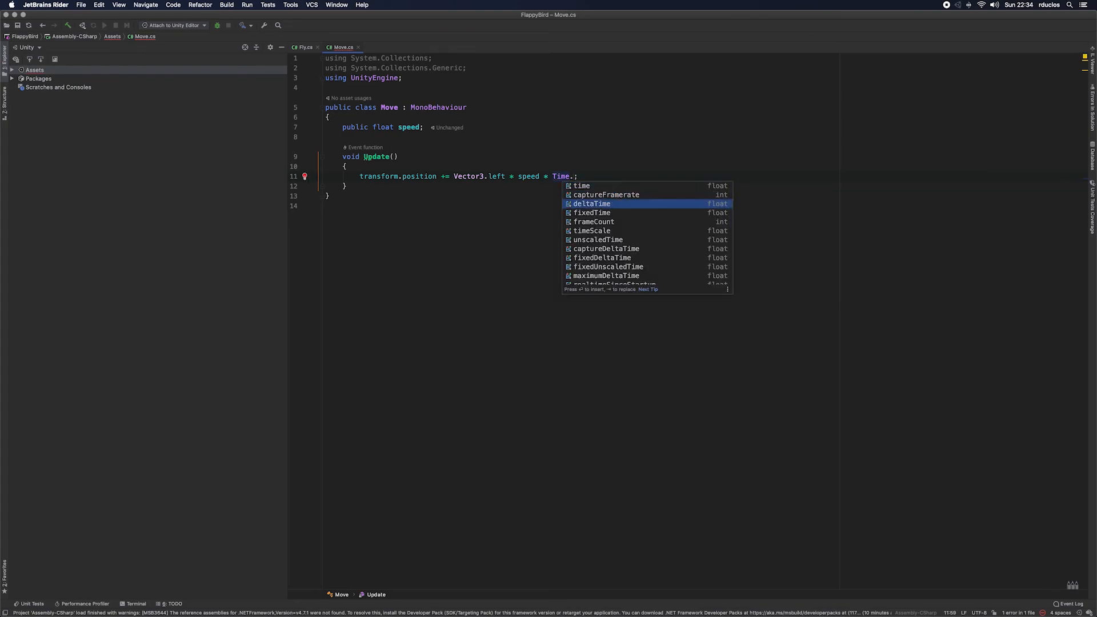
key(Return)
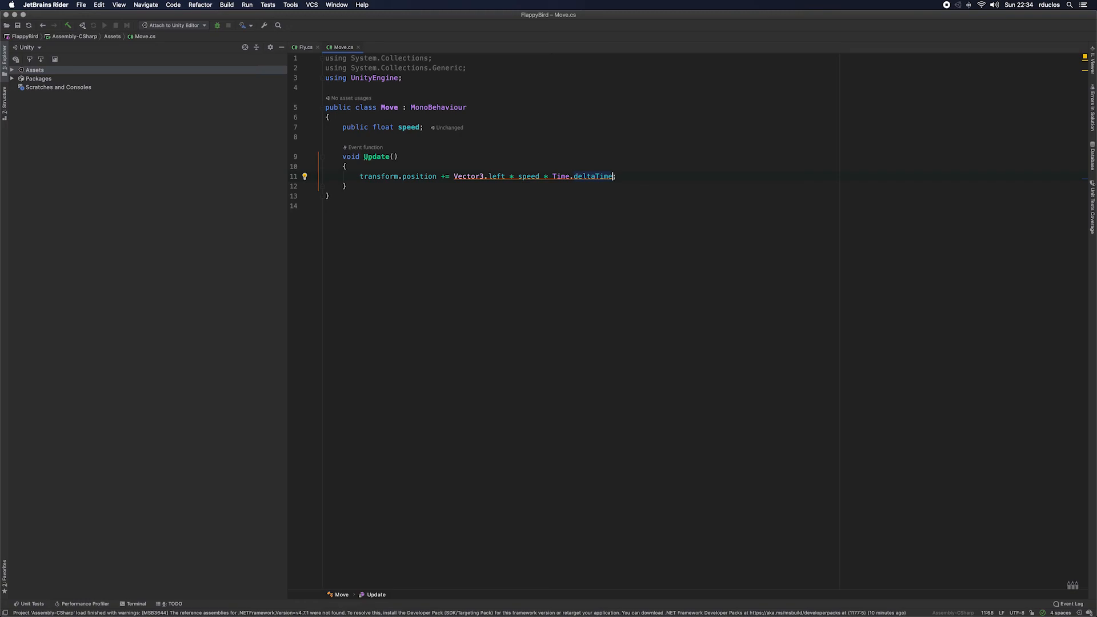
key(alt+Return)
key(Return)
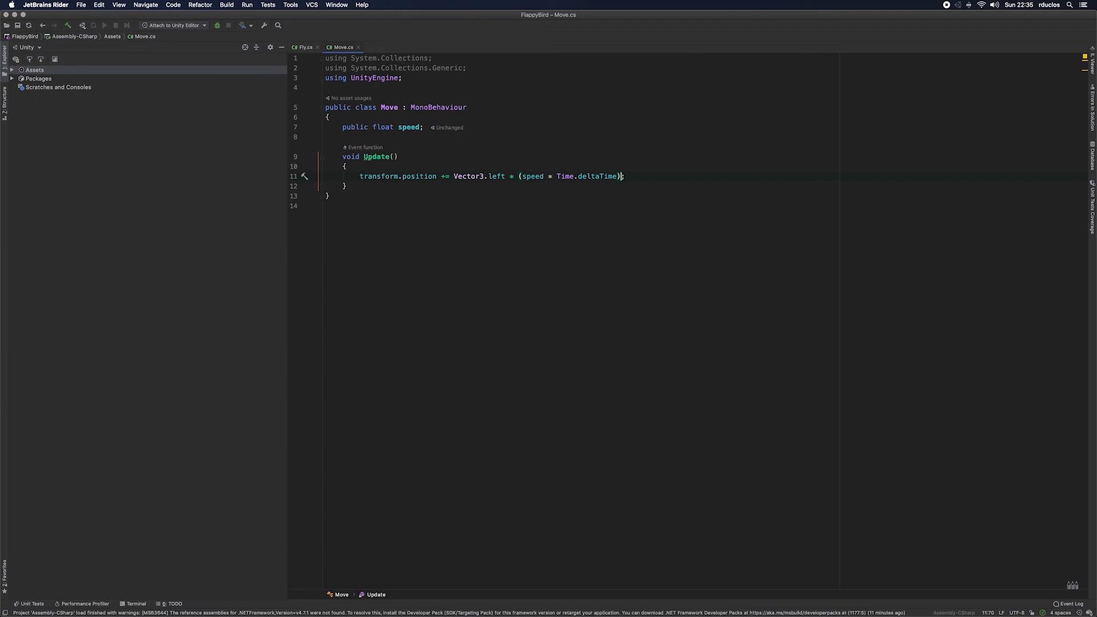
Step: Switch to Unity and set the Speed of the Pipe's Move script component to 0.5
click(304, 48)
key(super+Tab)
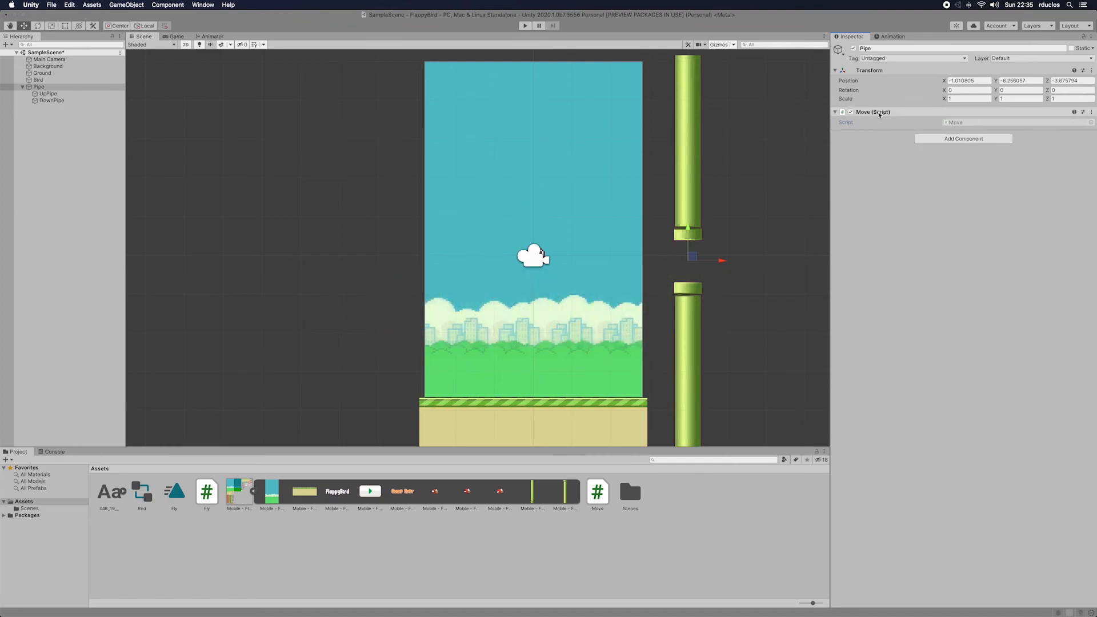
key(super+Tab)
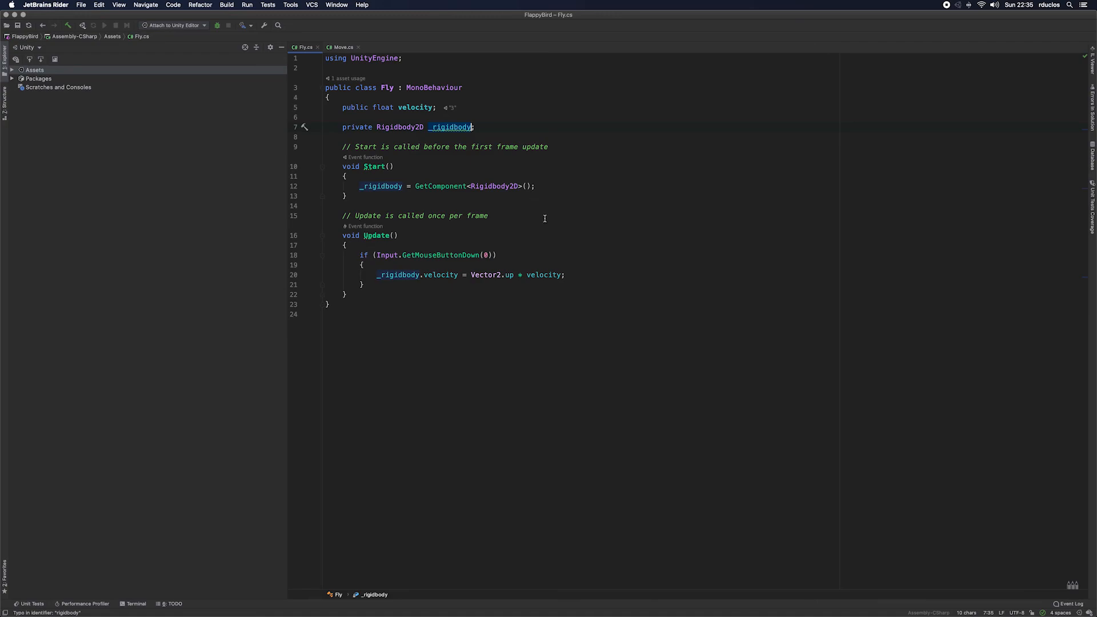
key(super+Tab)
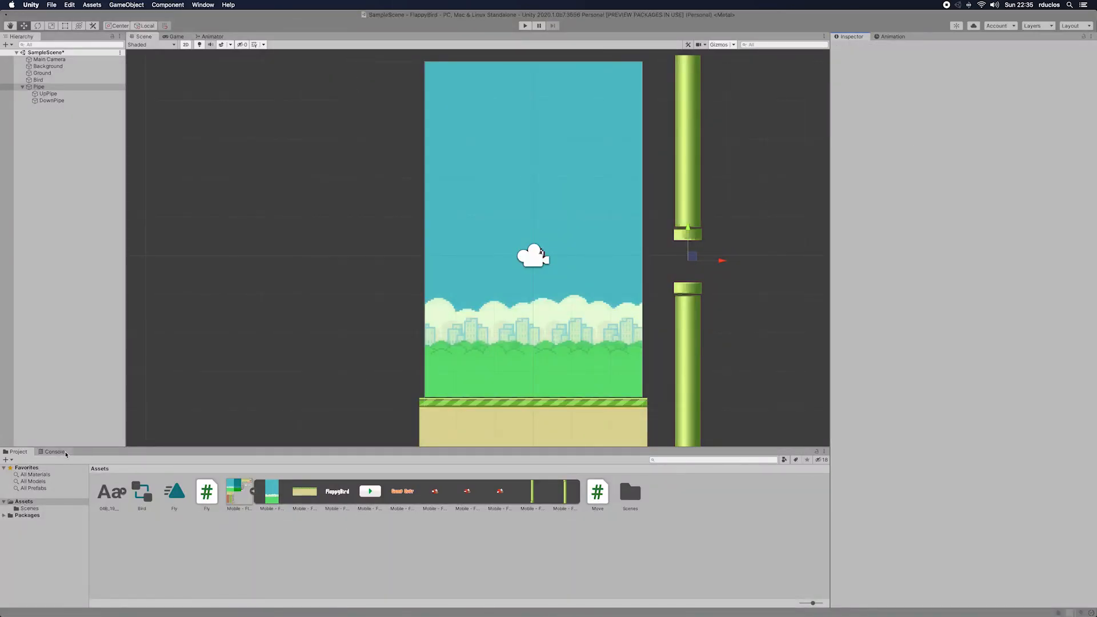
click(1018, 131)
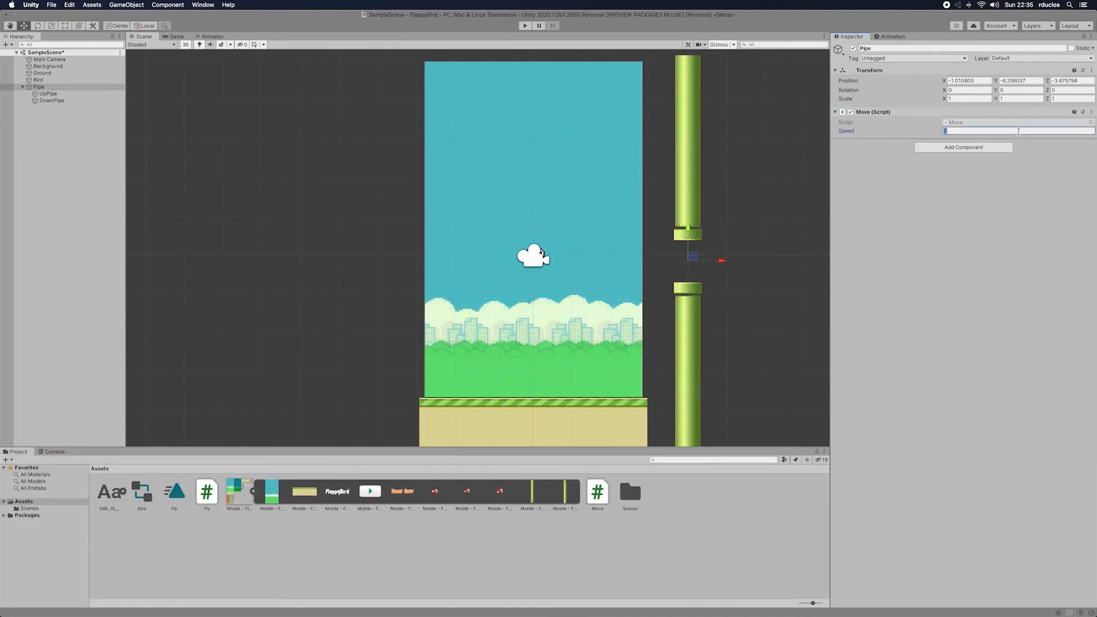
text(0.5)
Step: Run the game, keep the bird flapping while the pipes move past it, and stop play mode
click(525, 26)
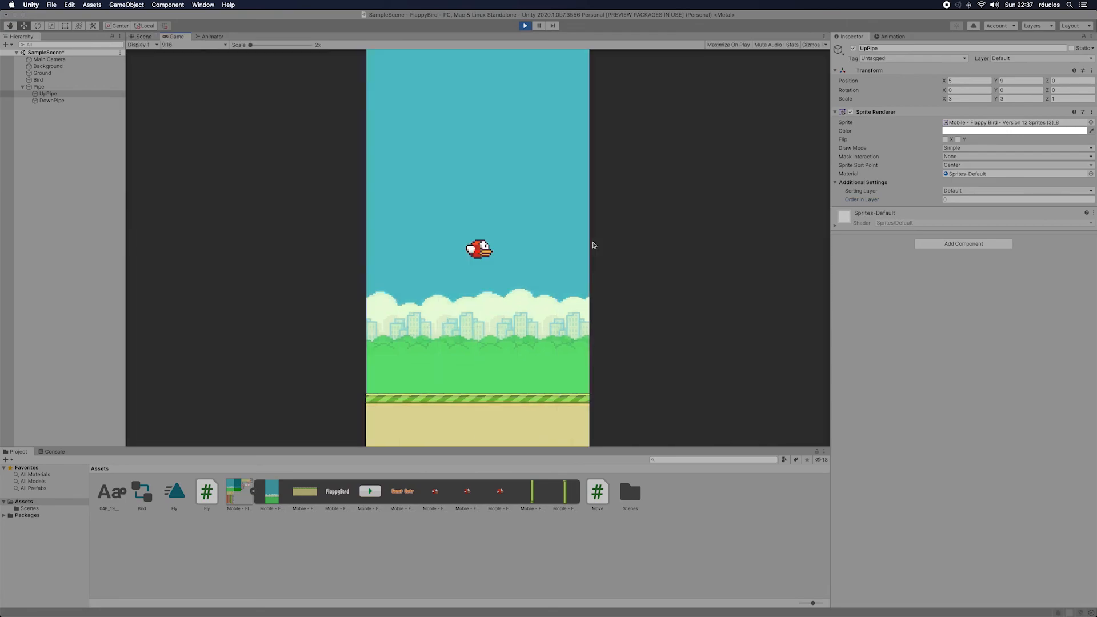
click(577, 247)
click(574, 248)
click(570, 249)
click(563, 251)
click(556, 254)
click(556, 254)
click(557, 254)
click(557, 254)
click(556, 254)
click(556, 255)
click(556, 255)
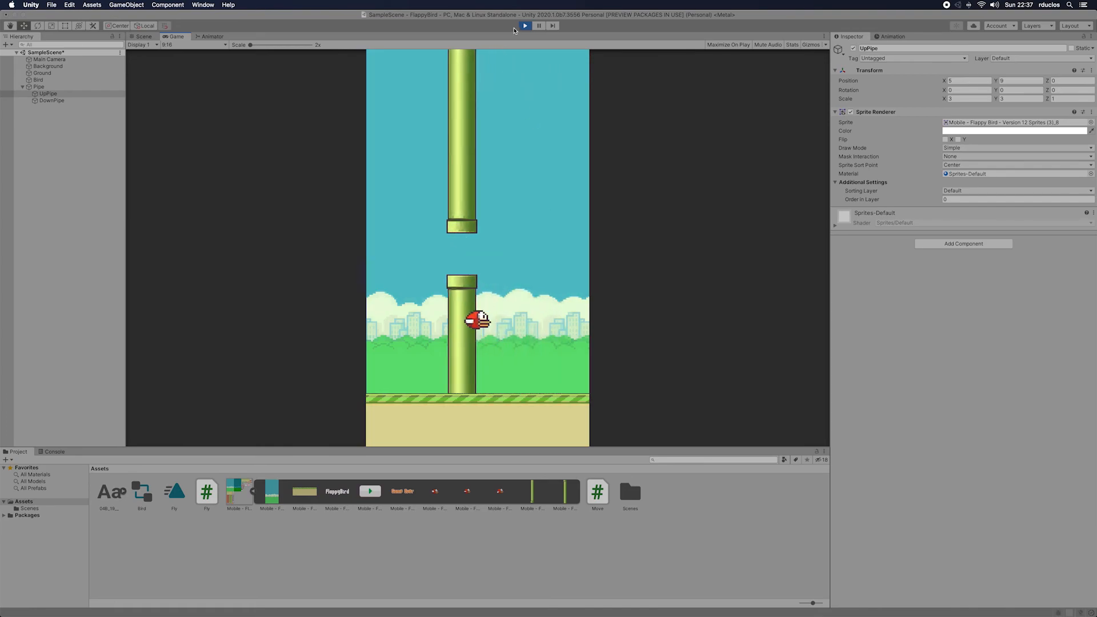
click(526, 26)
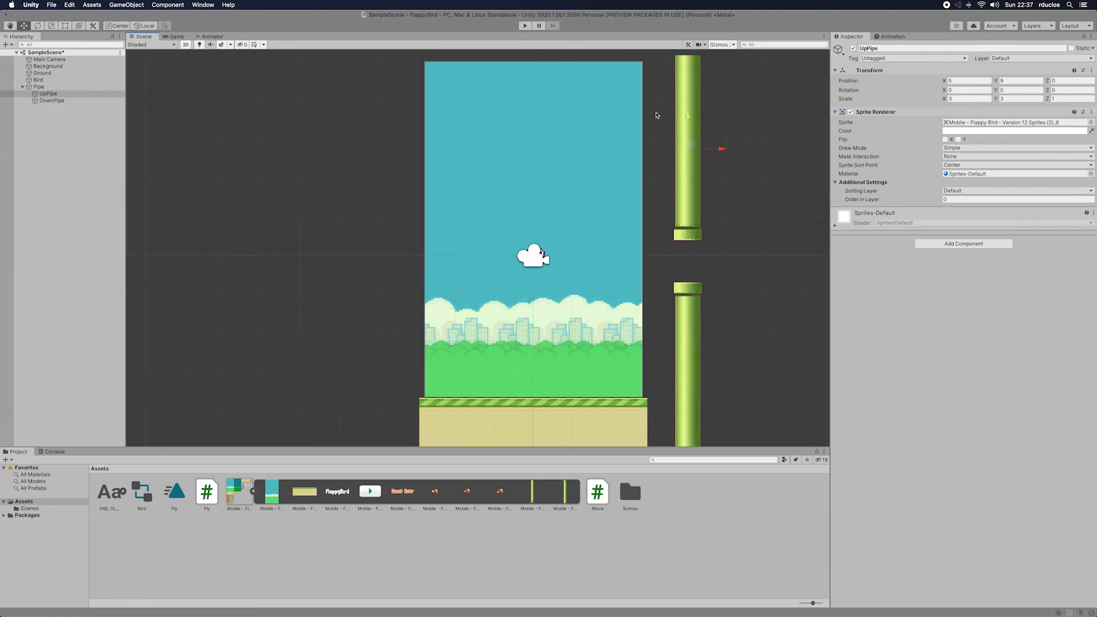
Step: Widen the gap between the pipes by setting the Y position of UpPipe to 9.5 and of DownPipe to 3
drag(689, 122, 689, 111)
click(1023, 80)
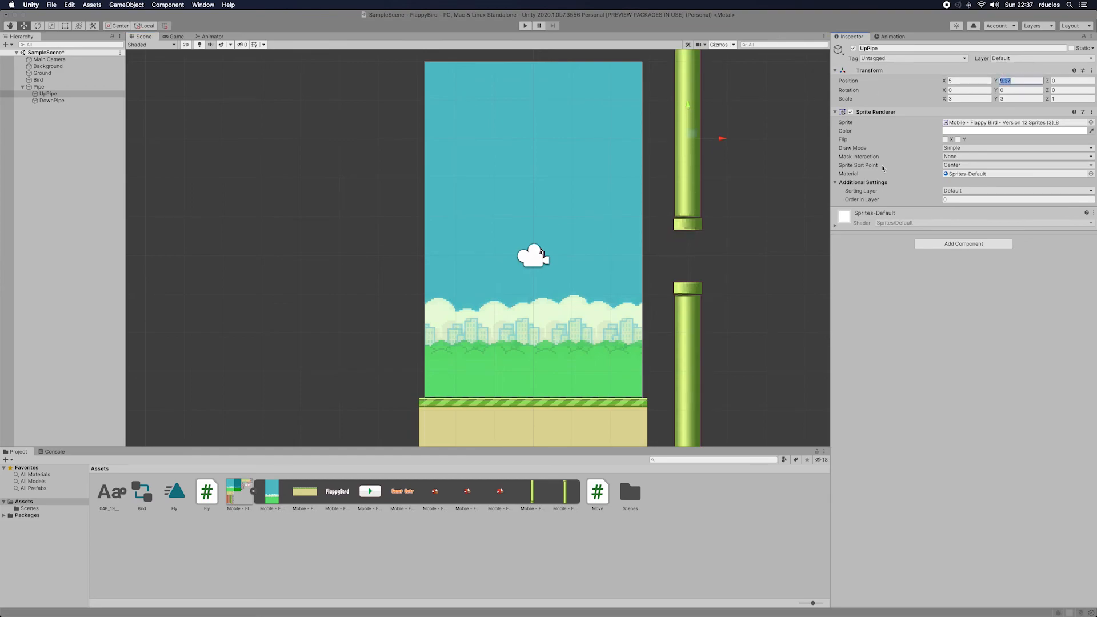
text(9)
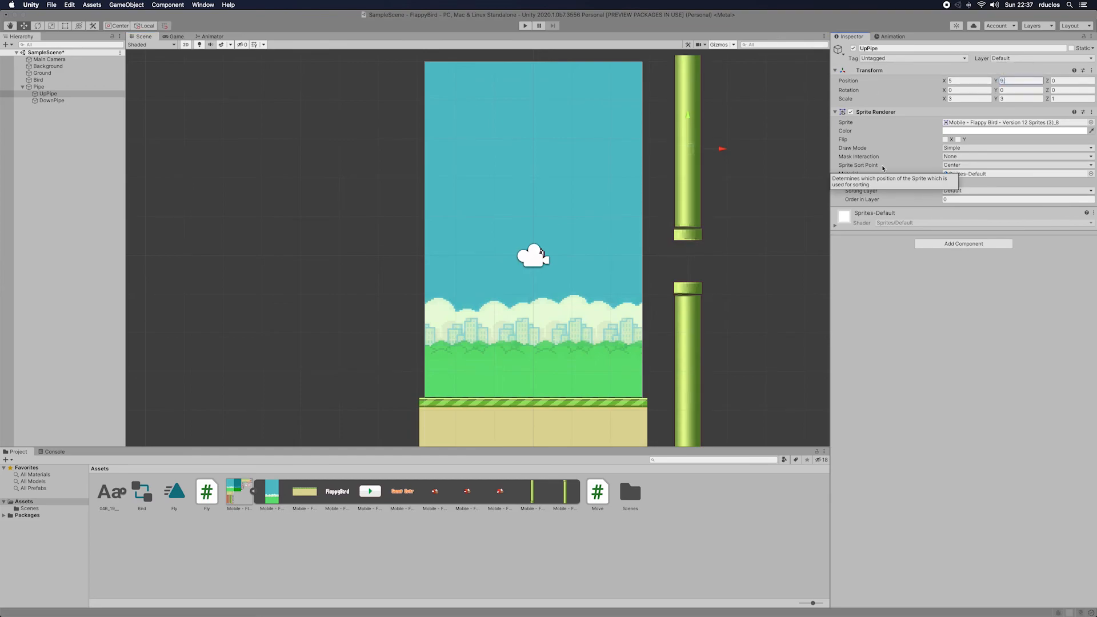
text(.5)
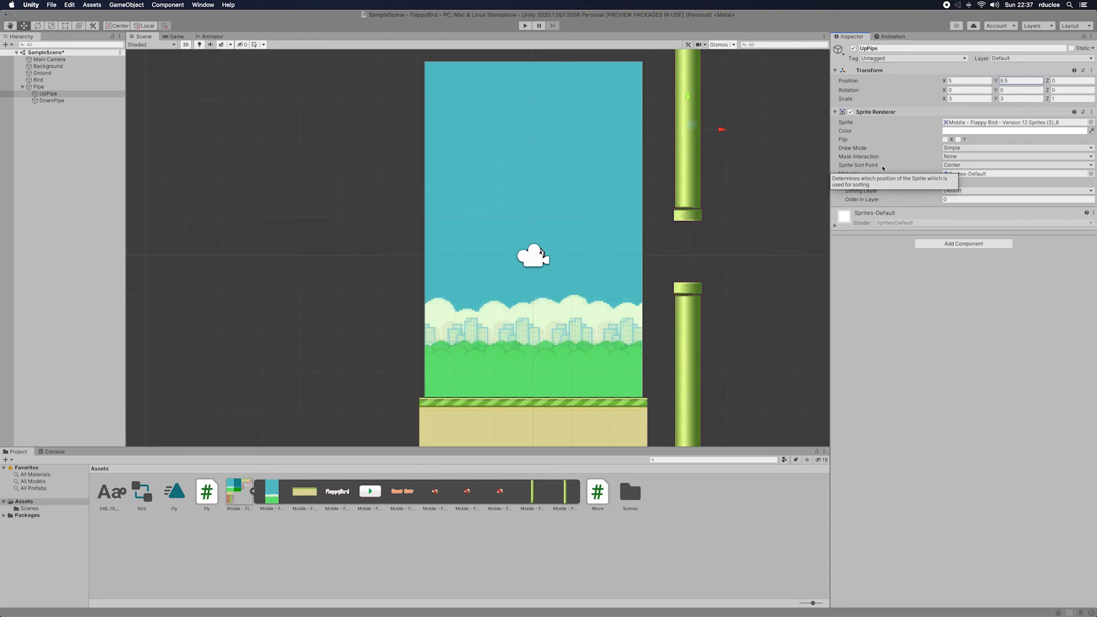
click(696, 315)
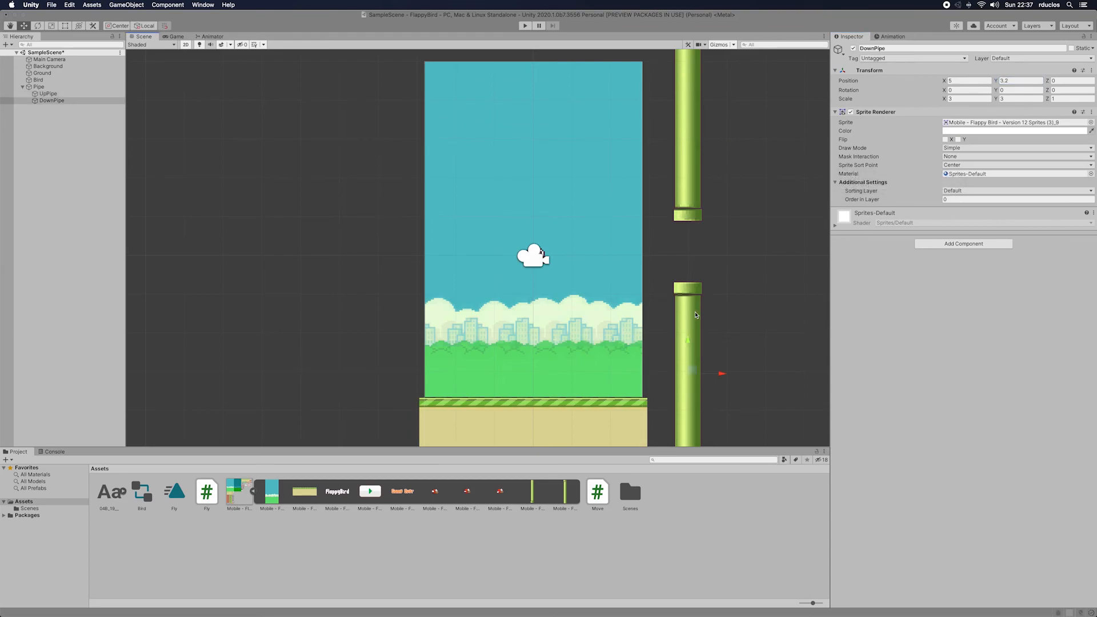
click(1023, 81)
text(3)
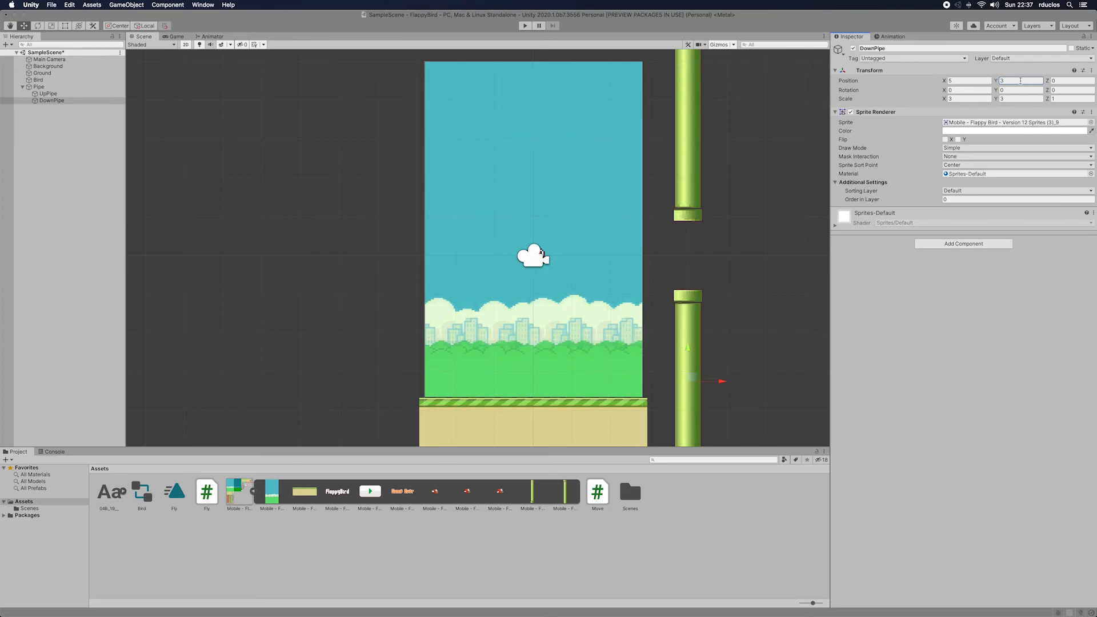
Step: Play-test the widened pipe gap by flying the bird through it, and stop play mode
click(525, 26)
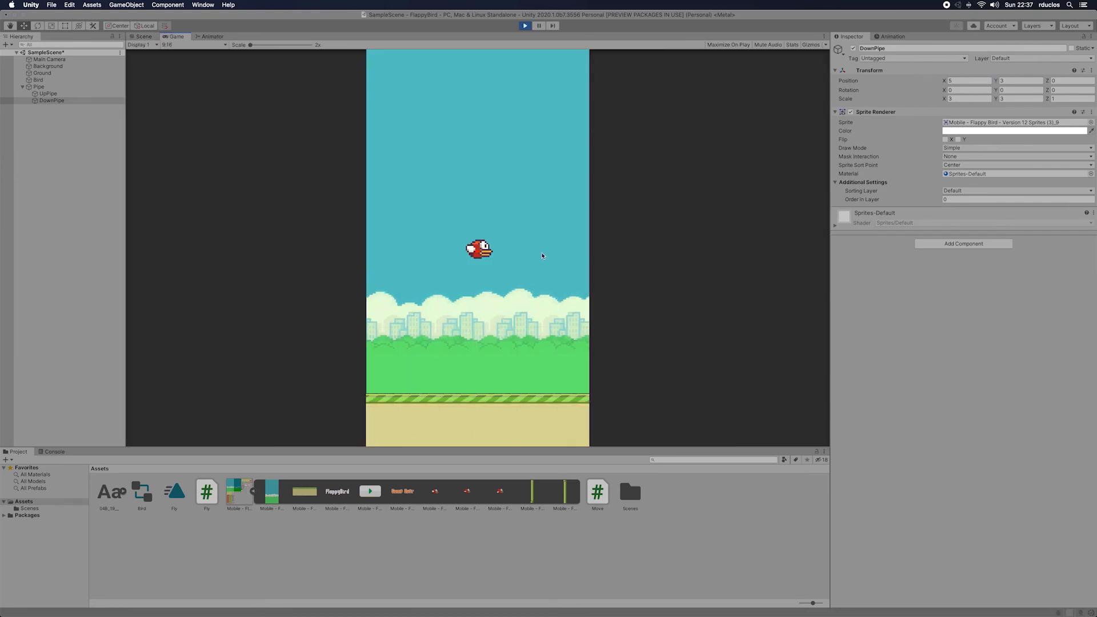
click(543, 256)
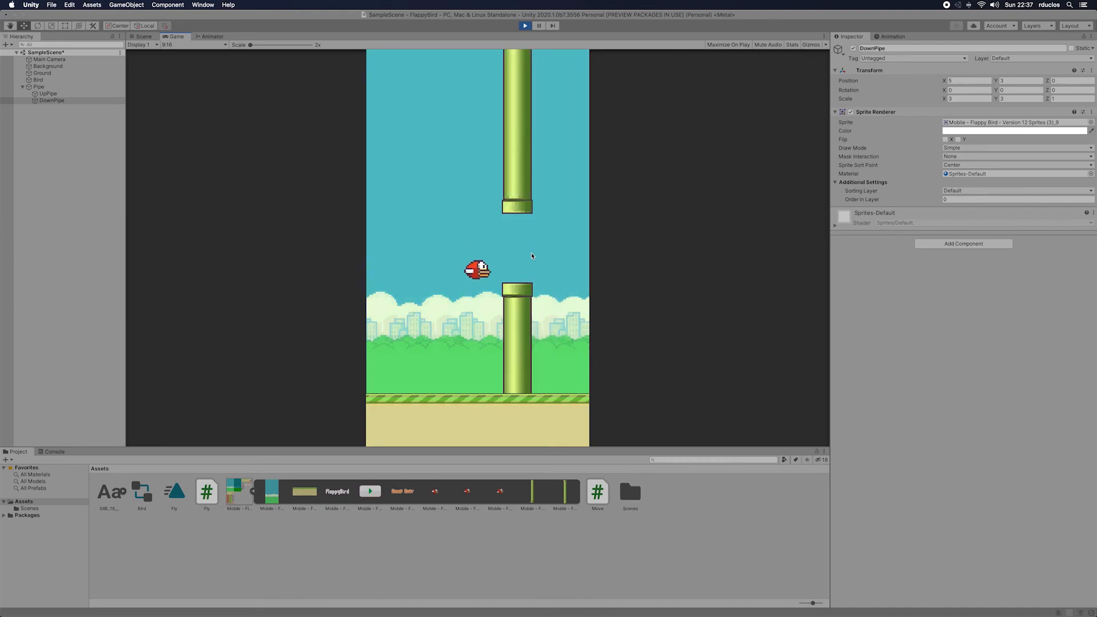
click(532, 255)
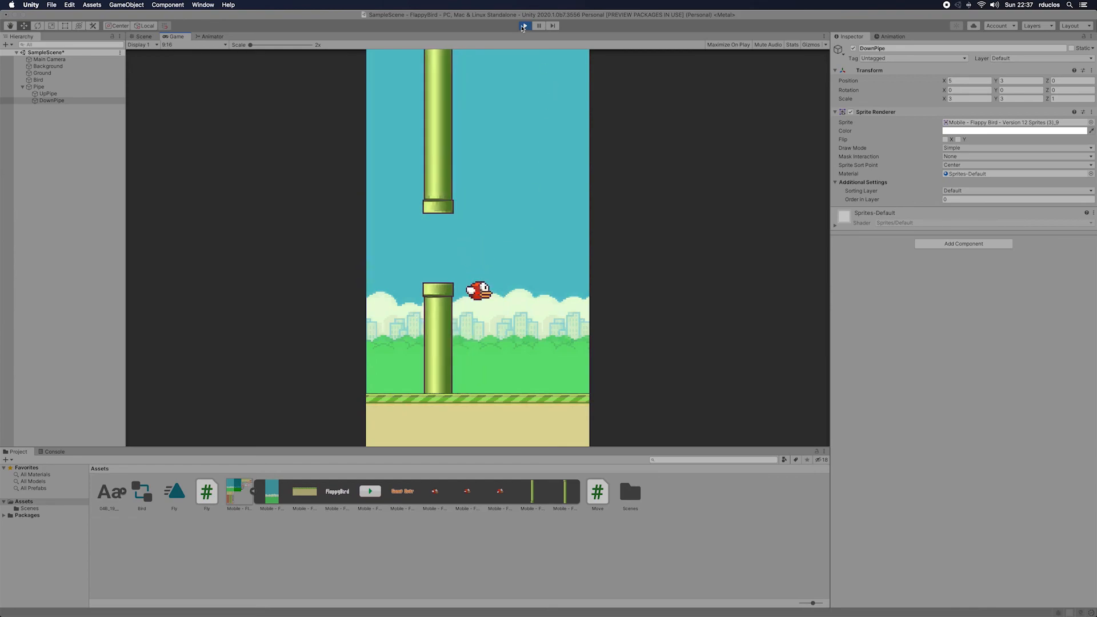
click(525, 25)
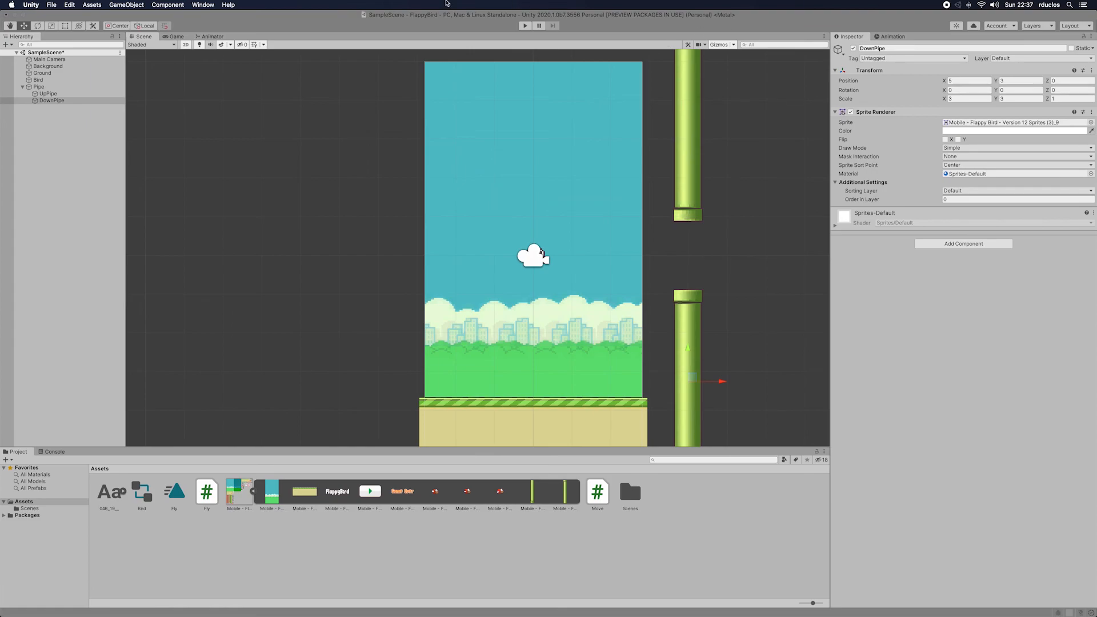
Step: Collapse the Pipe object in the scene hierarchy and save it as a prefab in the Assets folder
click(26, 88)
click(39, 89)
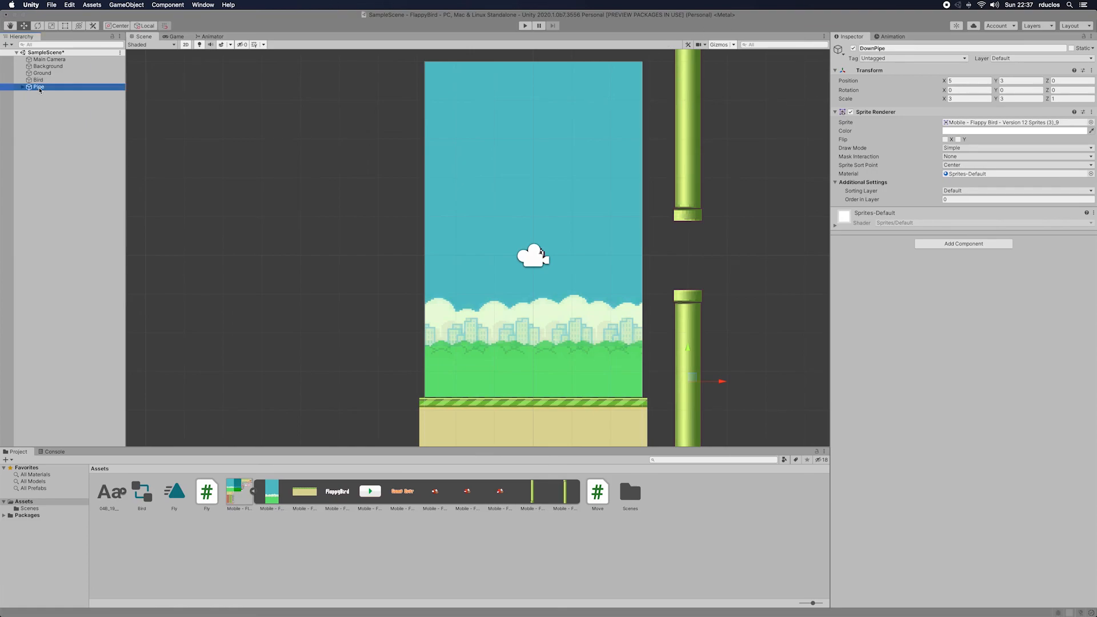
drag(39, 89, 660, 517)
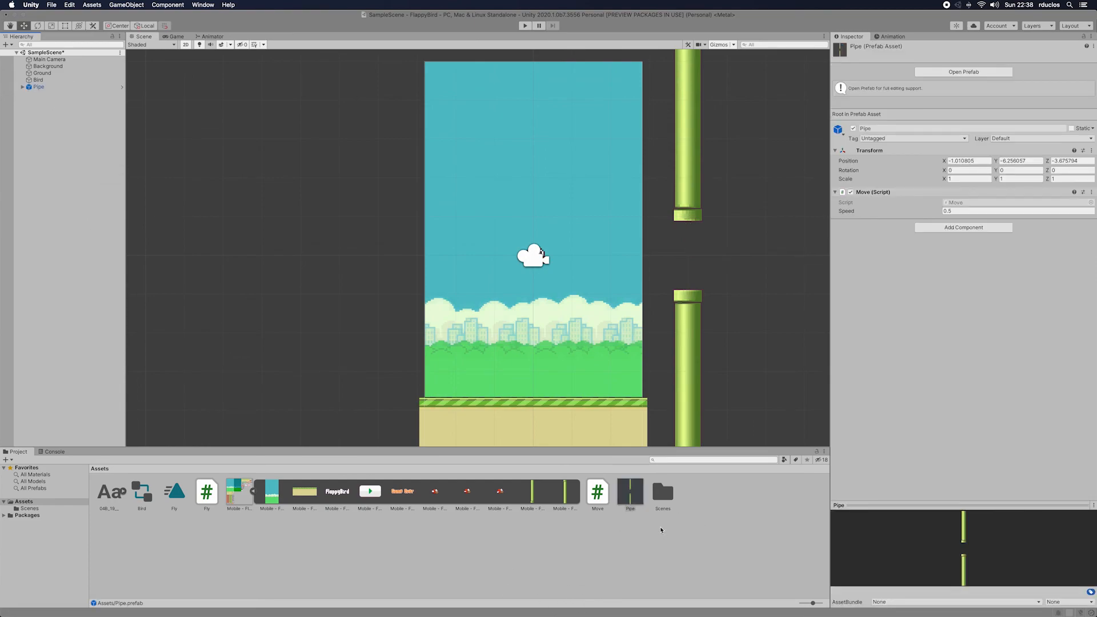
click(631, 491)
click(63, 88)
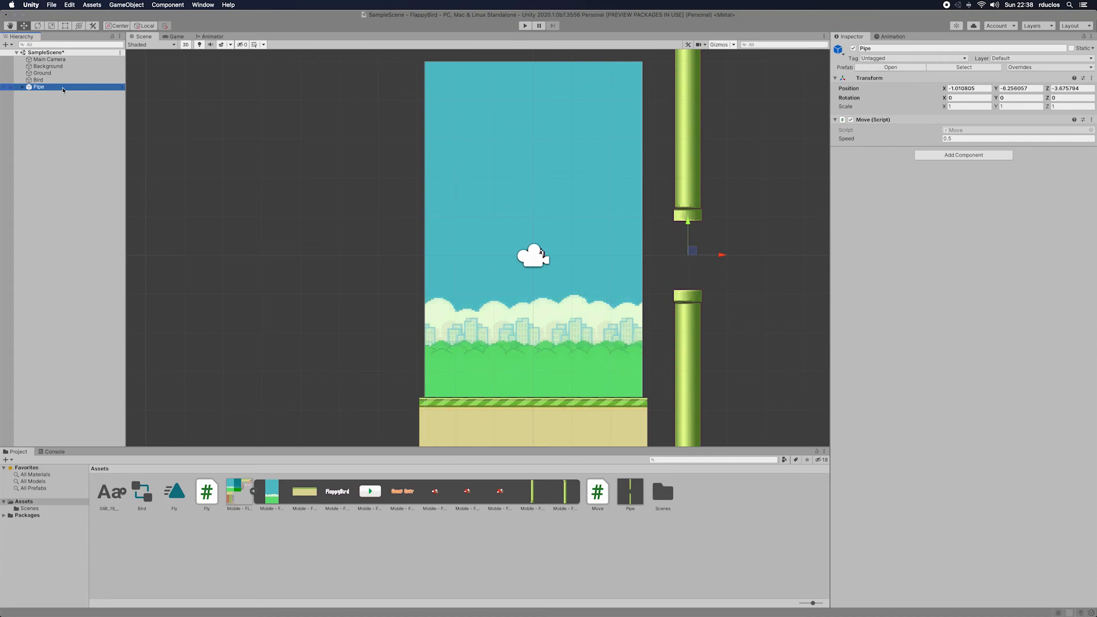
right_click(63, 88)
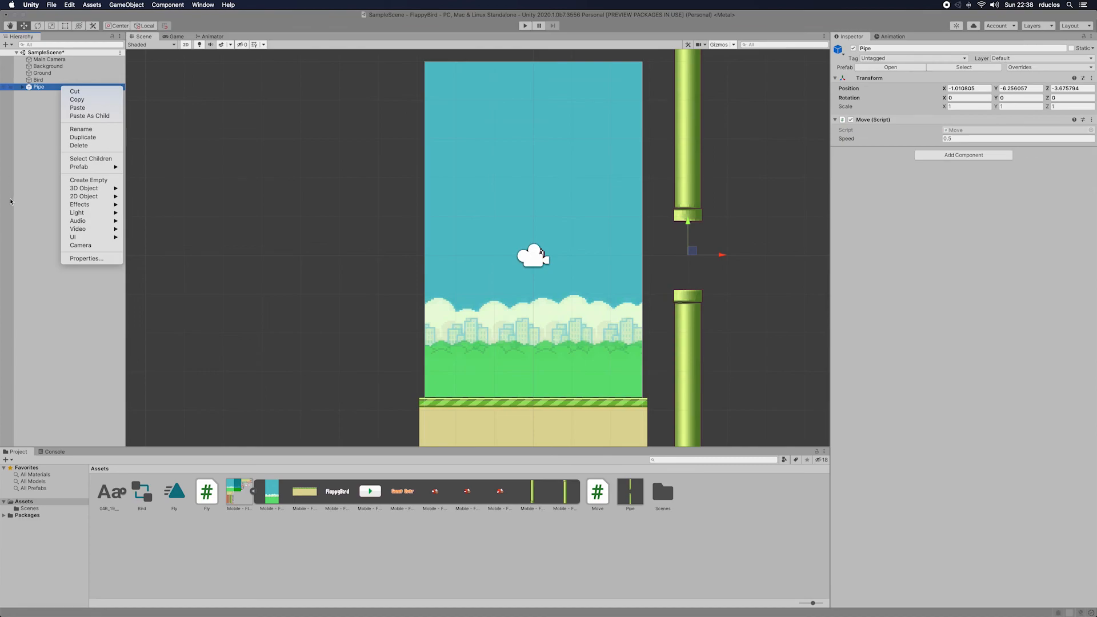
click(49, 137)
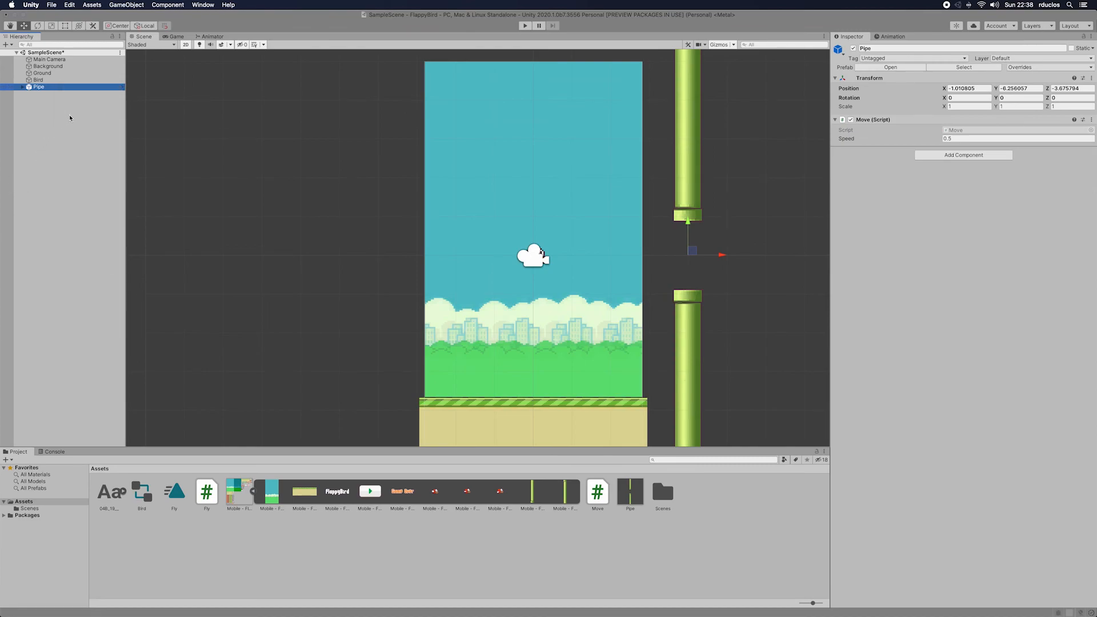
Step: Create an empty game object at the scene root and name it PipeSpawner
right_click(70, 117)
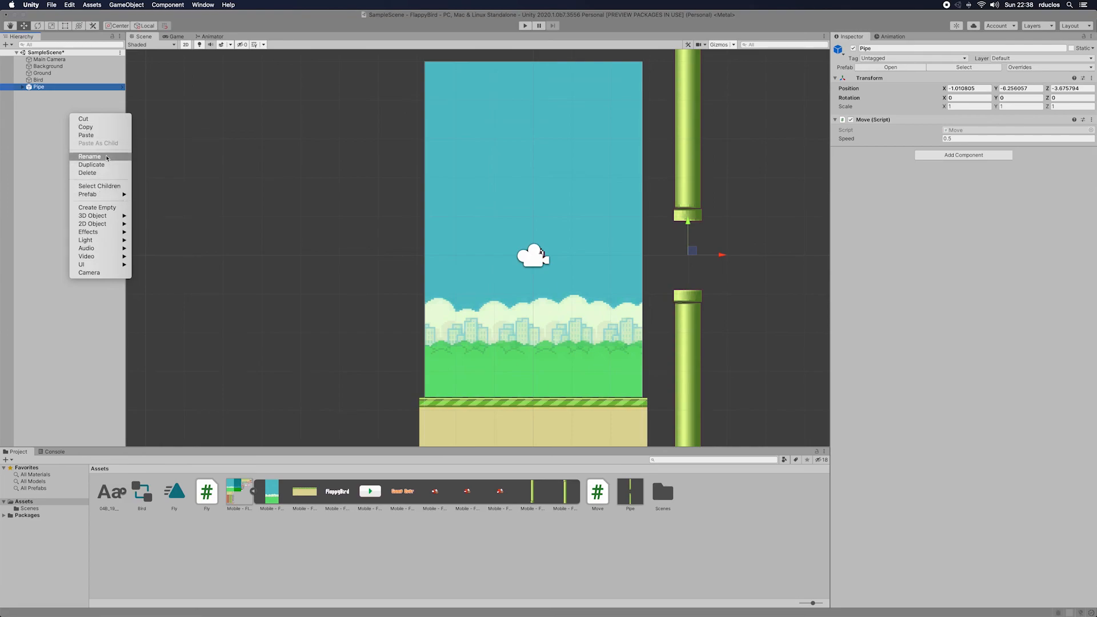
click(97, 208)
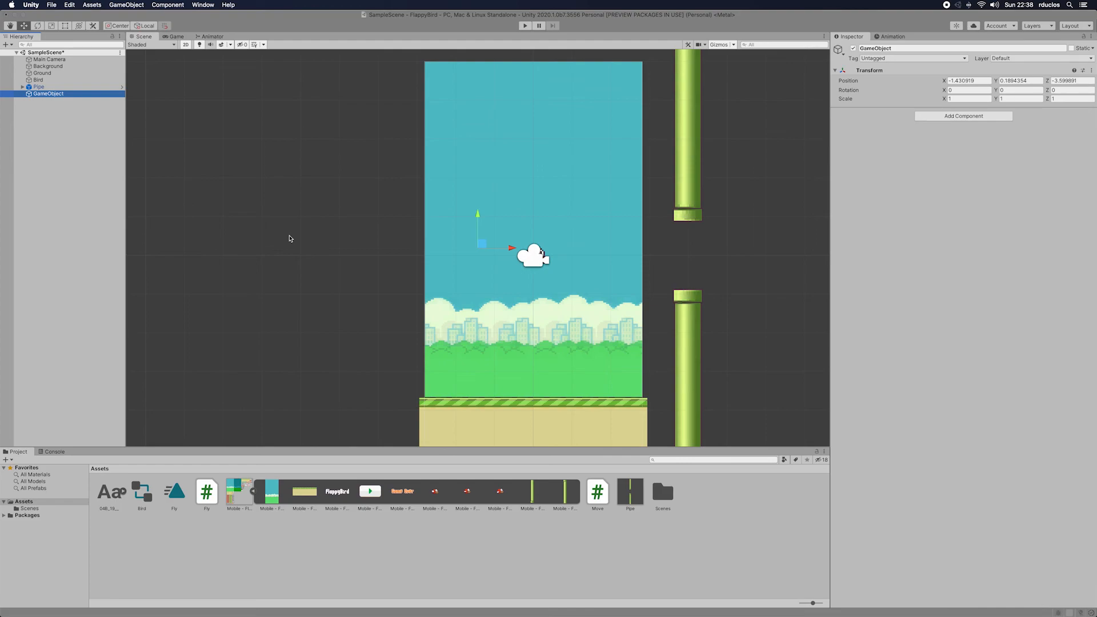
click(915, 48)
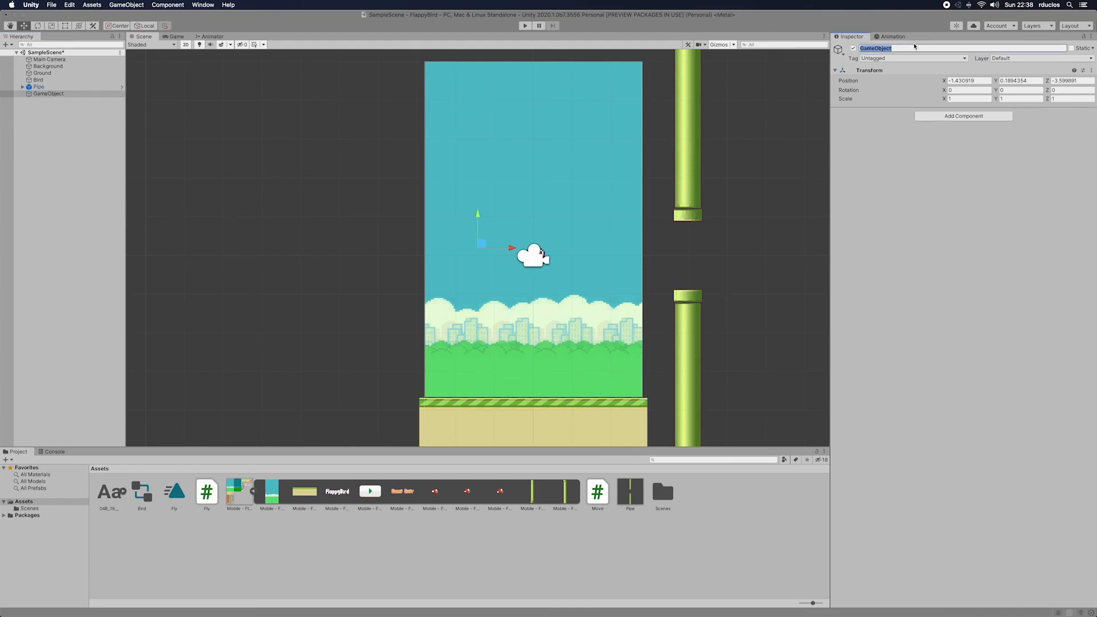
key(BackSpace)
text(PipeSpawner)
key(Return)
Step: Create a new script component named PipeSpawner on the PipeSpawner object
click(928, 116)
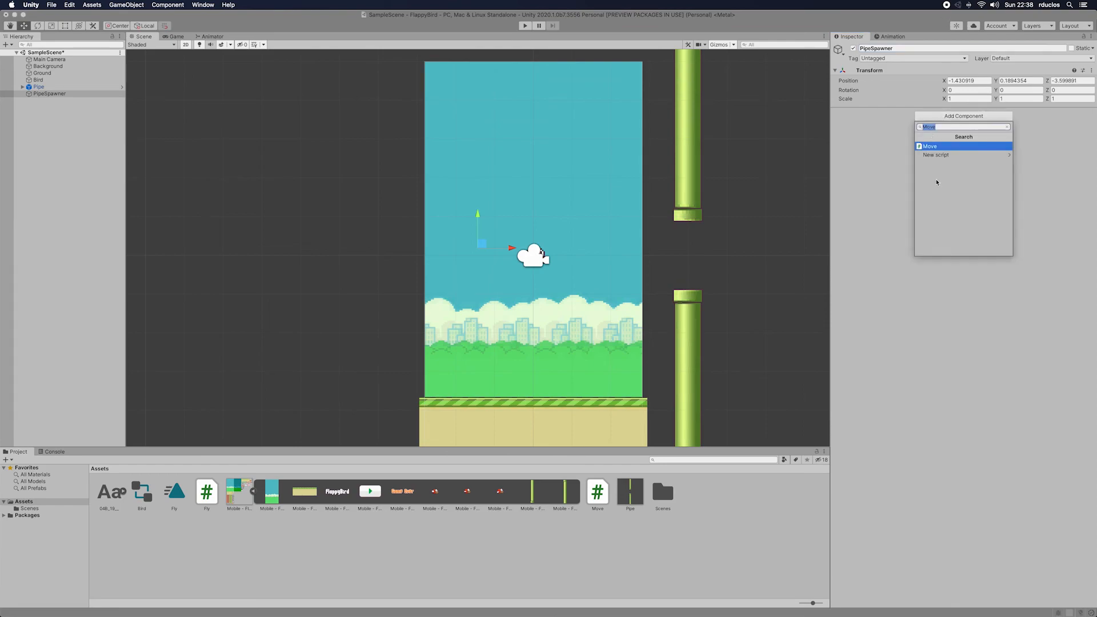
key(BackSpace)
text(PipeSpawner)
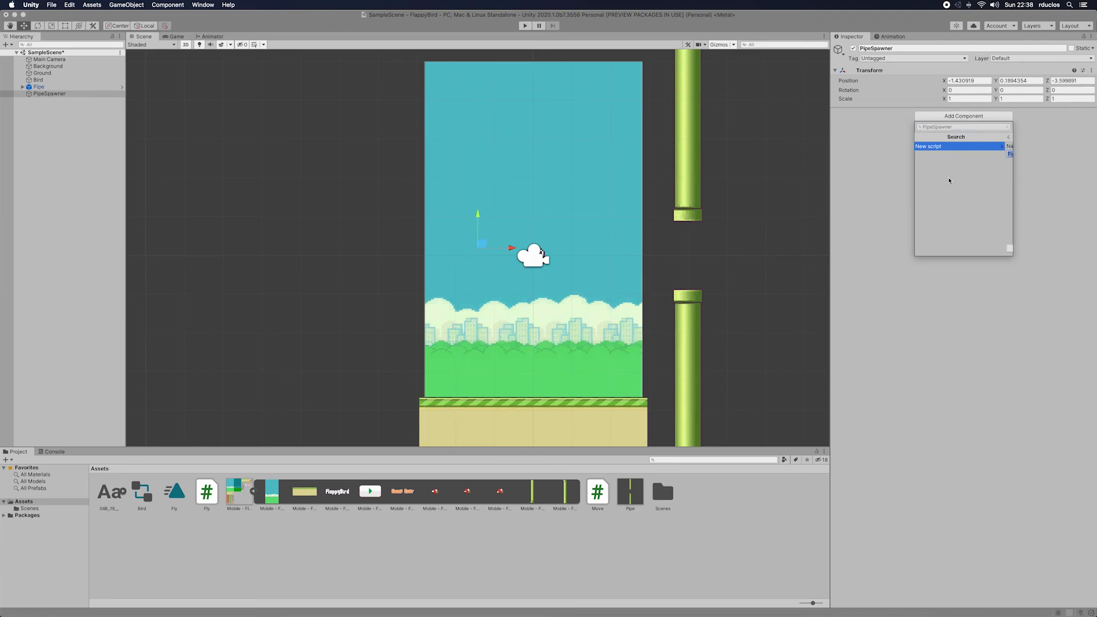
key(Return)
key(Return)
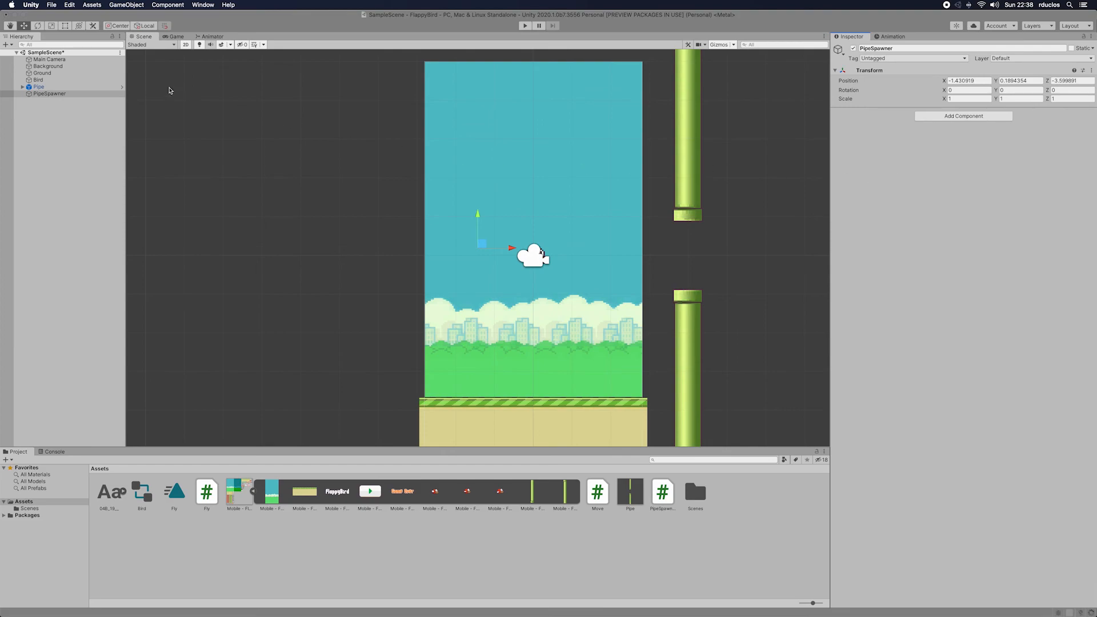
Step: Open the PipeSpawner script in JetBrains Rider and insert two blank lines at the start of the class body
double_click(662, 493)
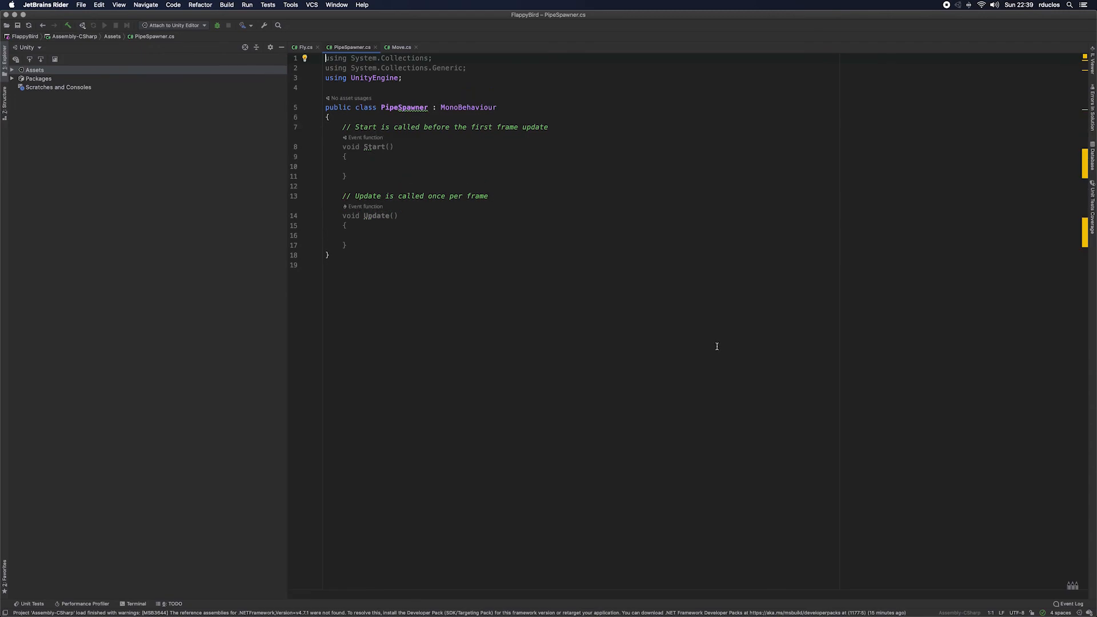
key(Down)
key(Down)
key(Down)
key(Down)
key(Down)
key(Down)
key(Left)
key(Return)
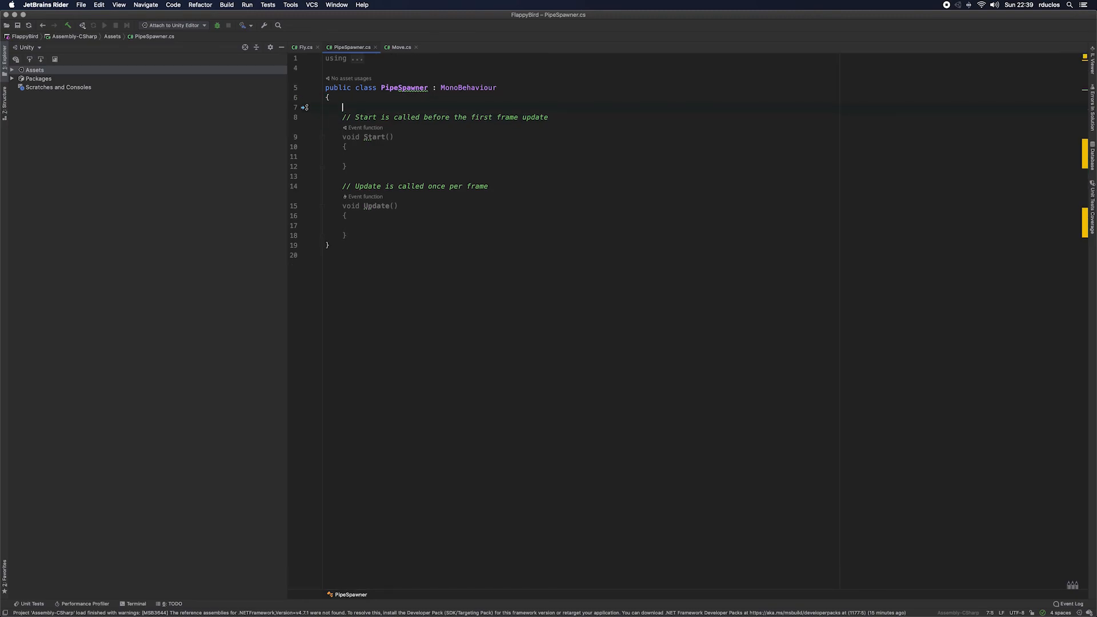
key(Return)
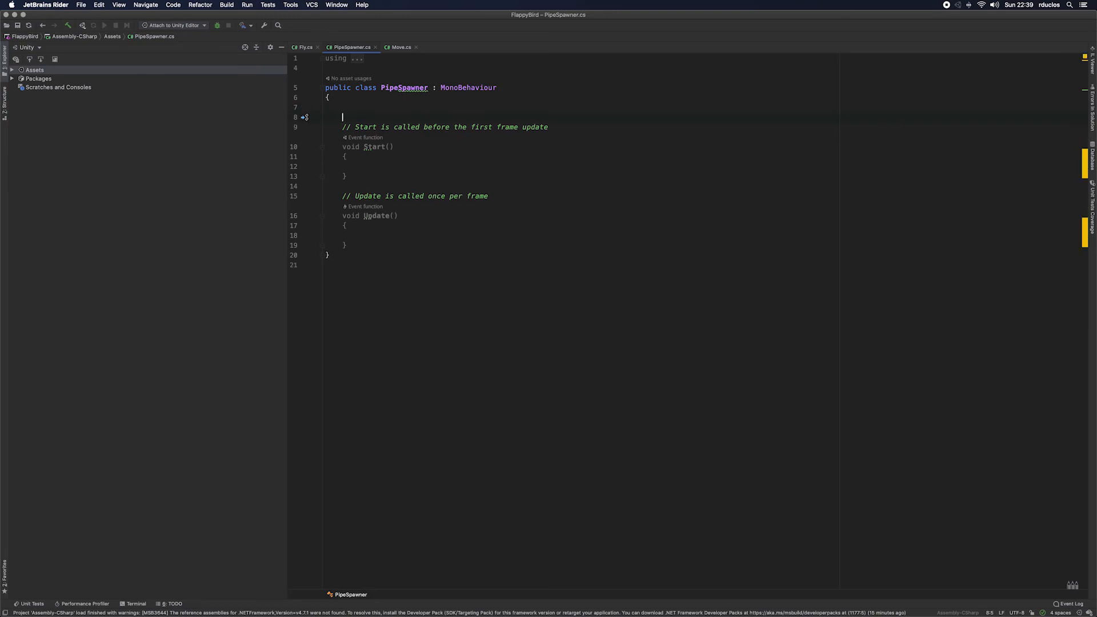
Step: Declare a public float field named MaxTime in the PipeSpawner class and start a new line below it
text(public)
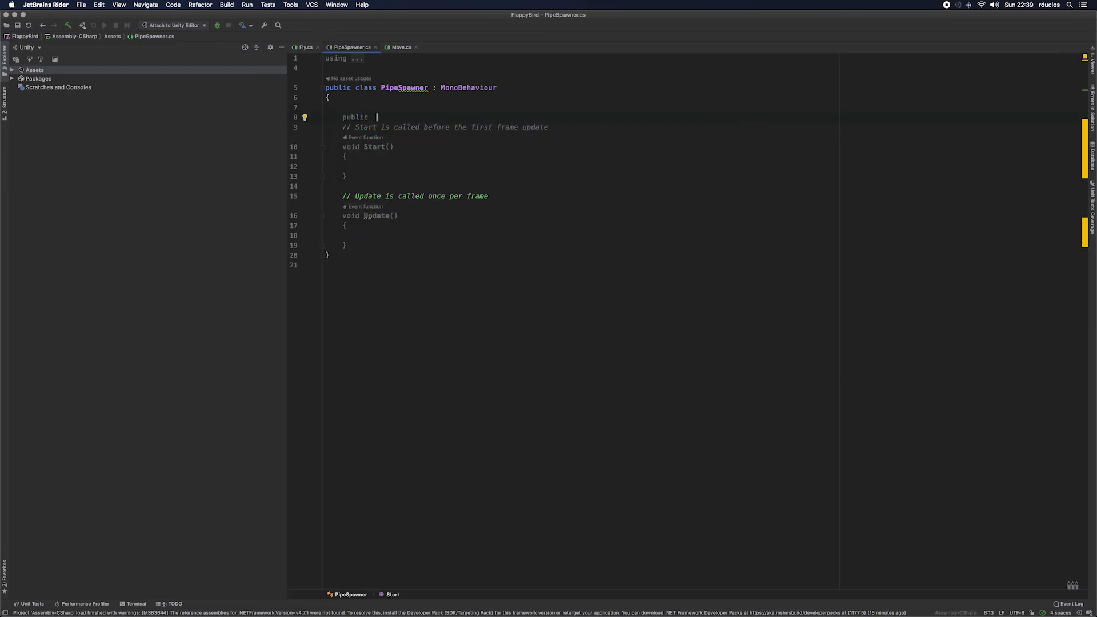
key(BackSpace)
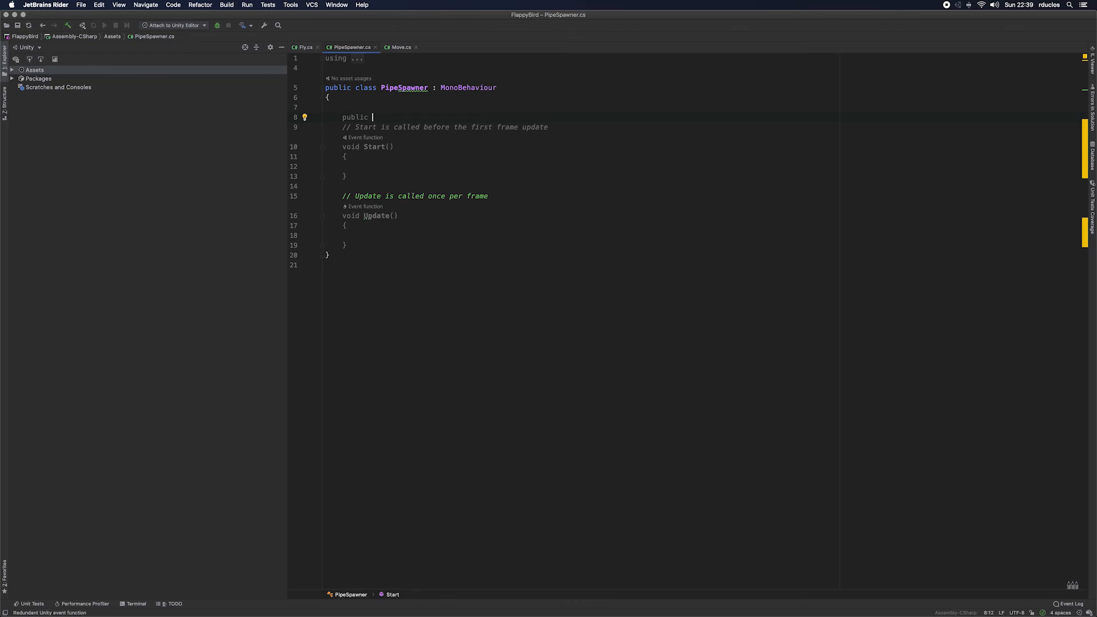
text(float )
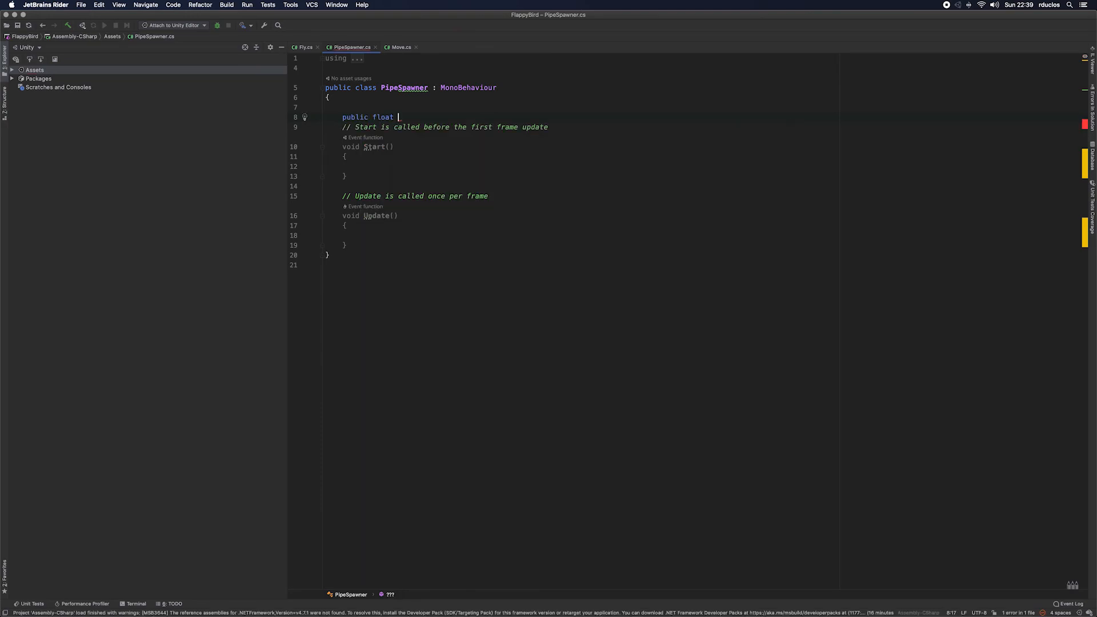
text(maxTime;)
key(Left)
key(Left)
key(Left)
key(Left)
key(Left)
key(Left)
key(BackSpace)
text(M)
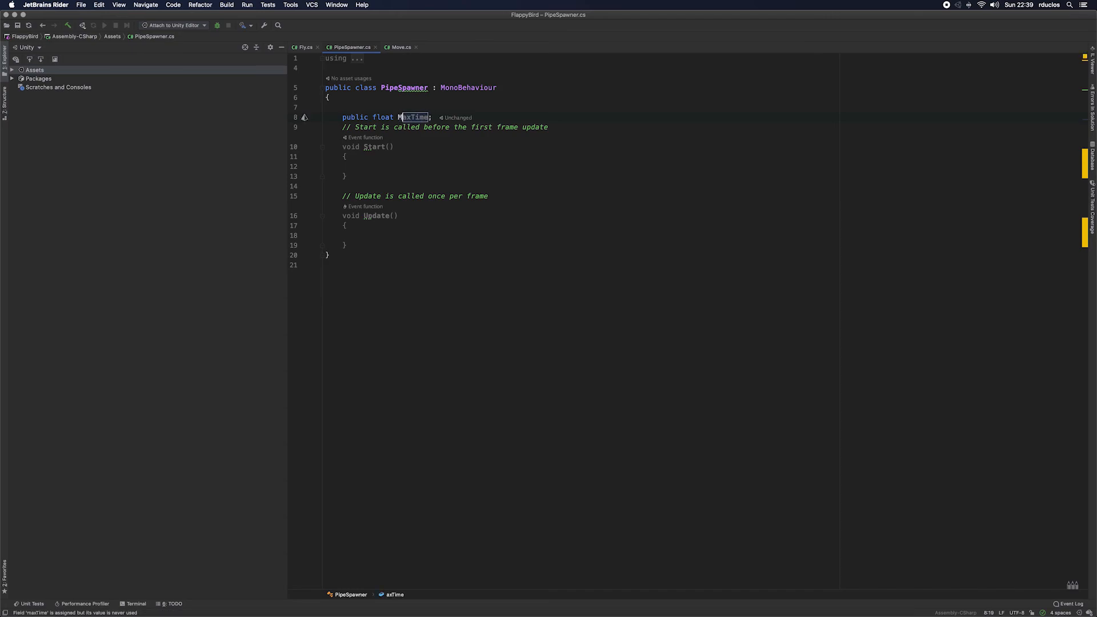
key(End)
key(Return)
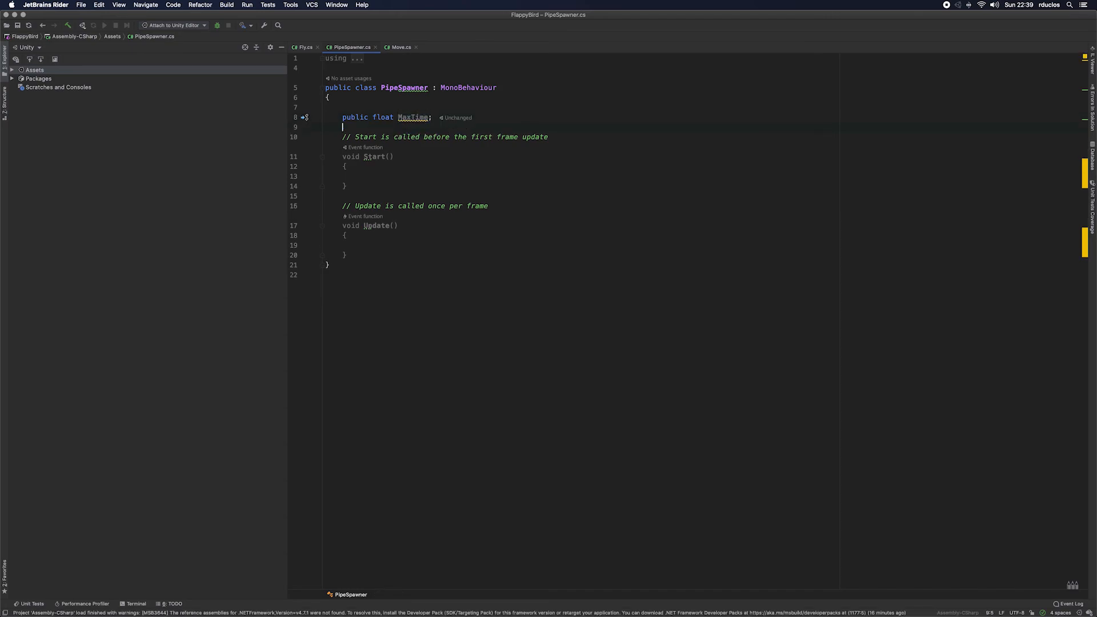
Step: Declare a public float field named Timer directly below MaxTime, with no blank line between the two declarations
text(public float)
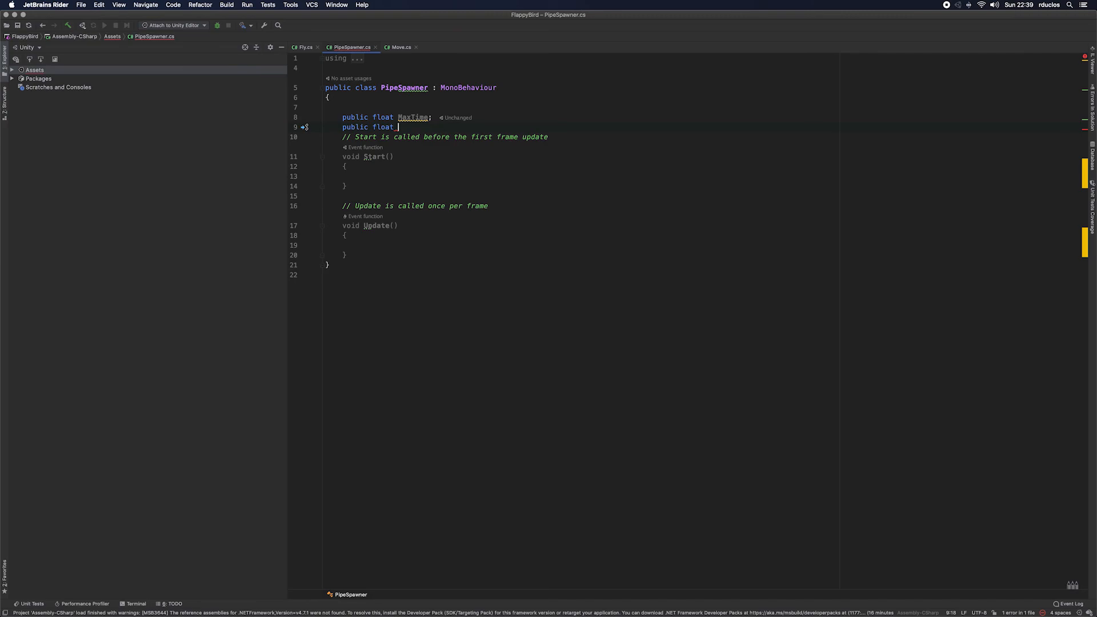
text( Tiel)
key(BackSpace)
key(BackSpace)
text(mer;)
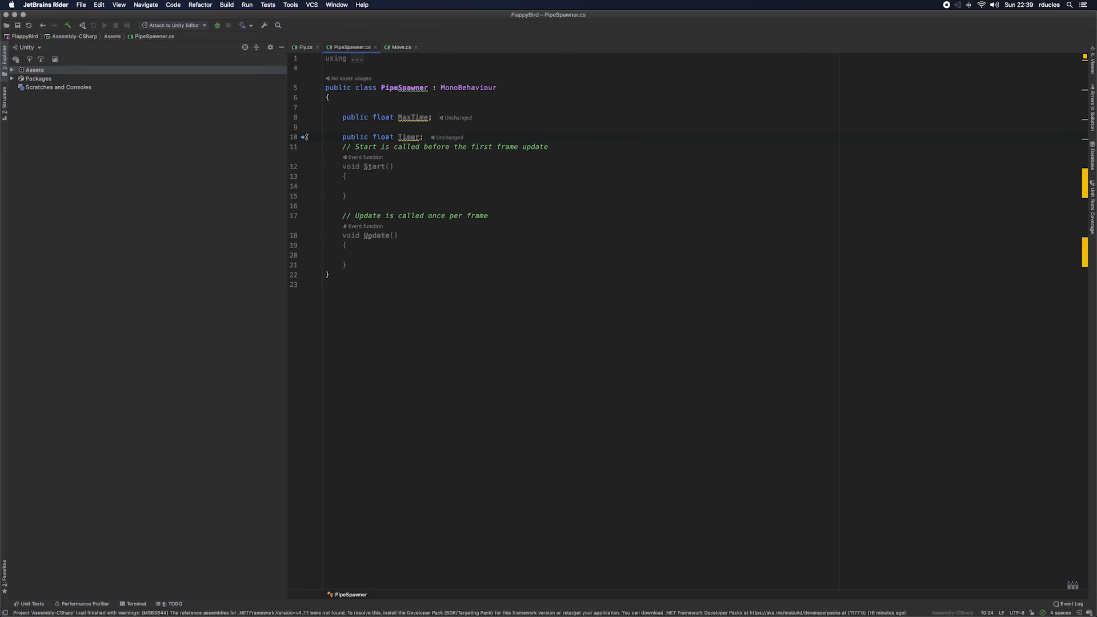
key(Return)
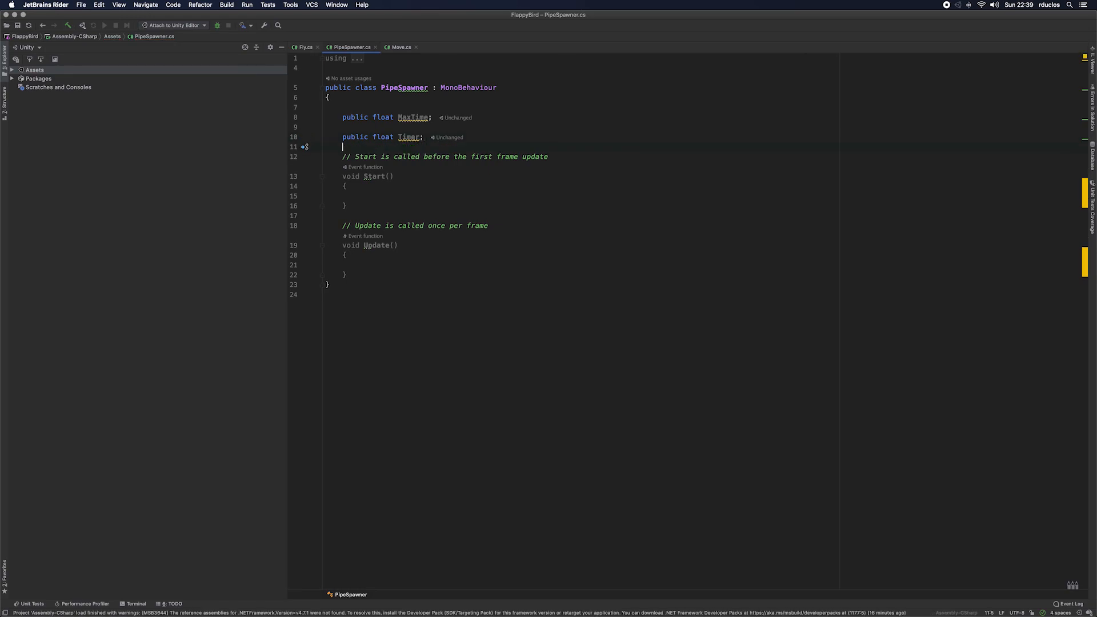
key(Up)
key(BackSpace)
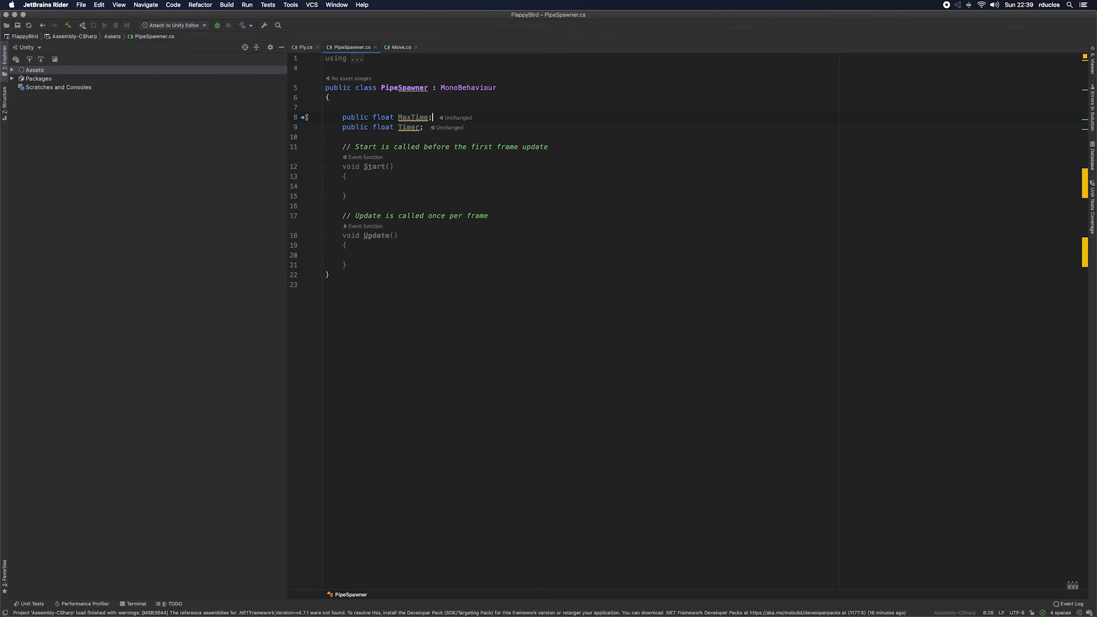
Step: Declare a public float field named Height directly below Timer in the PipeSpawner class
key(Down)
key(Return)
text(public fl)
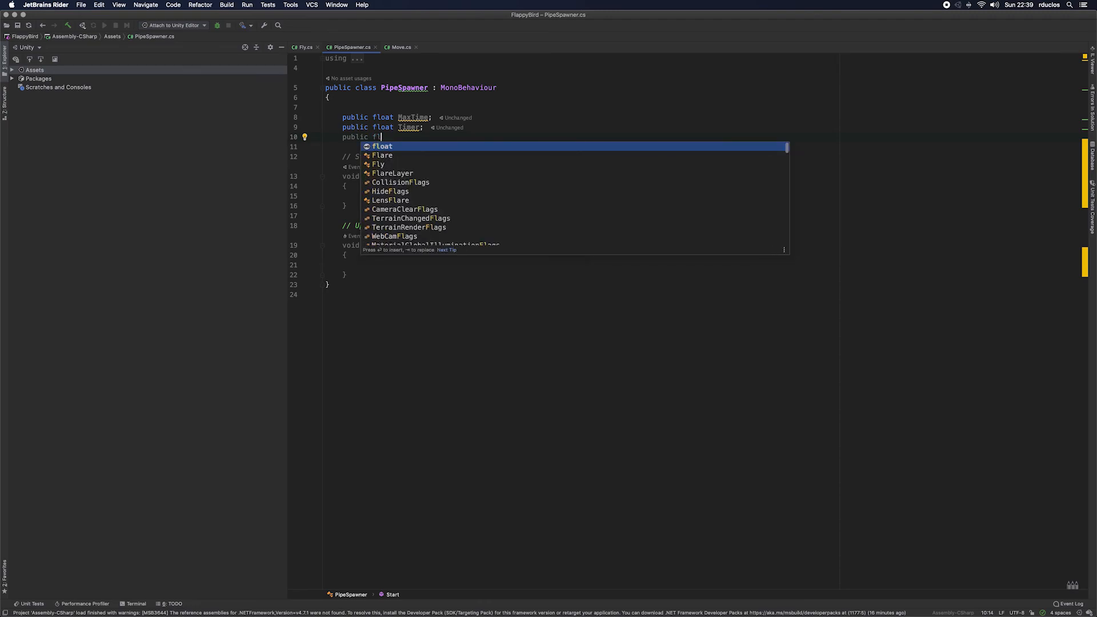
key(Return)
text(Heihgt;)
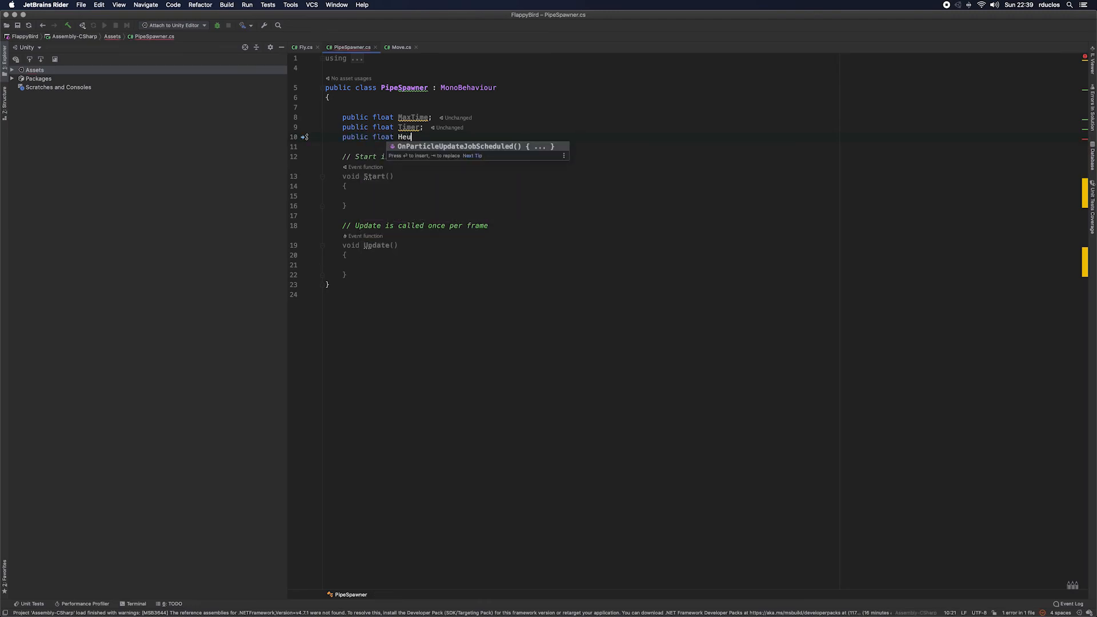
key(BackSpace)
key(BackSpace)
key(BackSpace)
key(BackSpace)
key(BackSpace)
text(ight;)
Step: Add an if block with the condition Timer > MaxTime inside the Update method
key(Down)
key(Down)
key(Down)
key(Down)
key(Down)
key(Down)
key(Down)
key(Down)
key(Down)
key(Down)
key(Down)
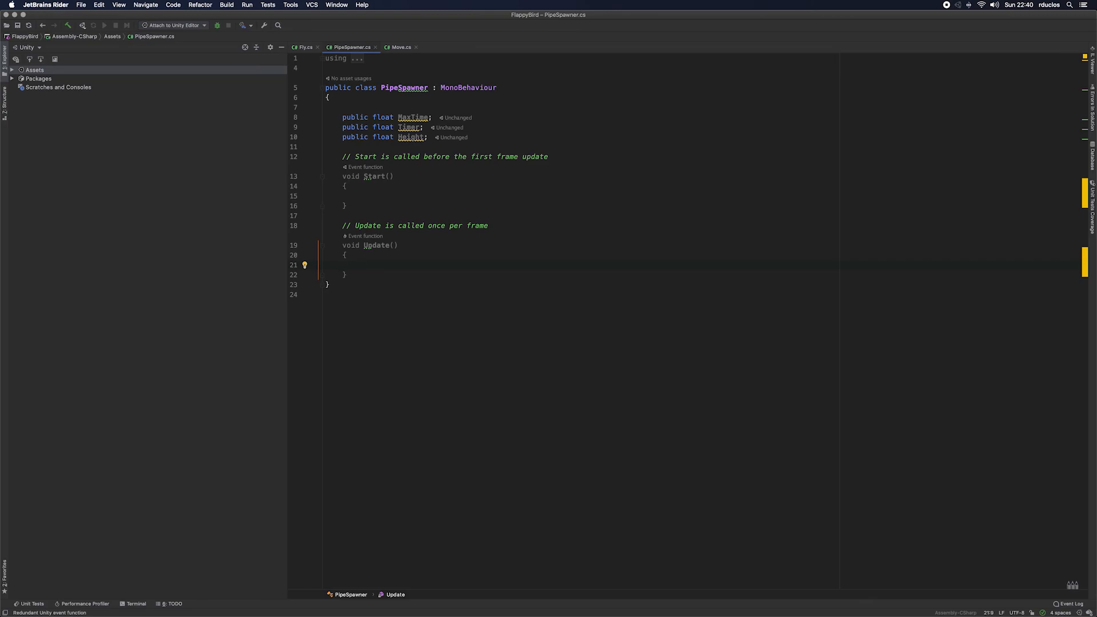
text(p)
key(BackSpace)
text(if ()
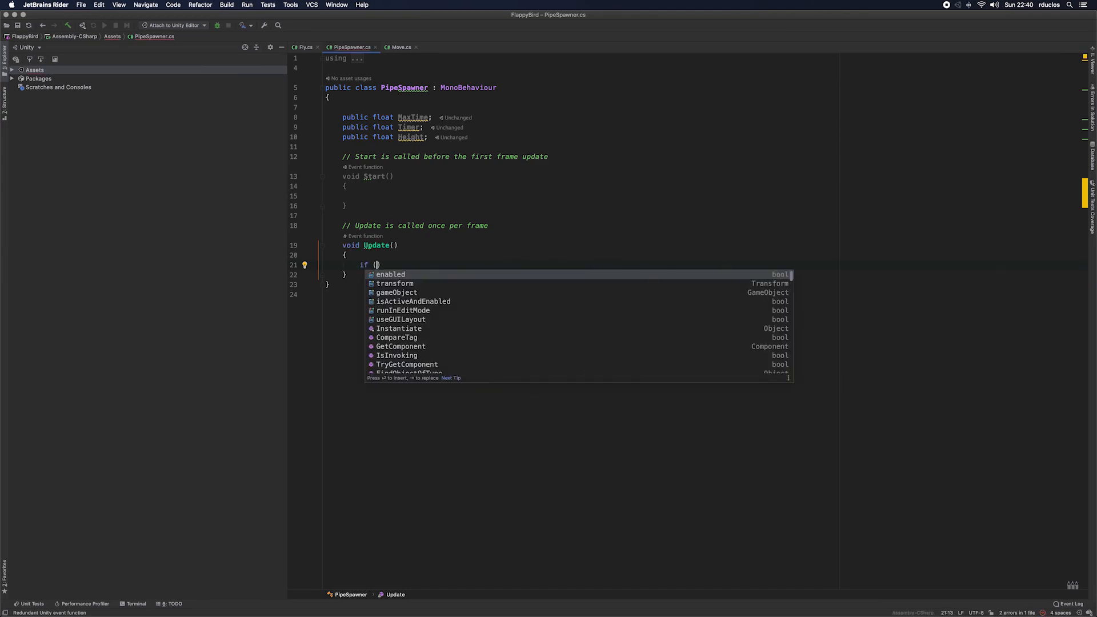
text(Timer >)
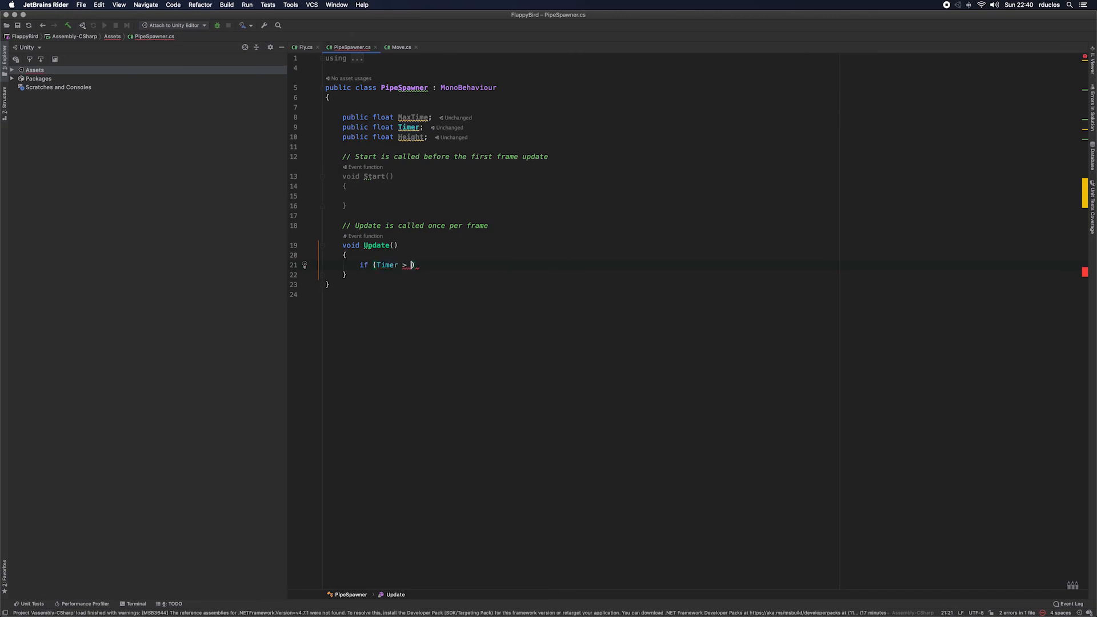
text( MaxTime) {)
key(Return)
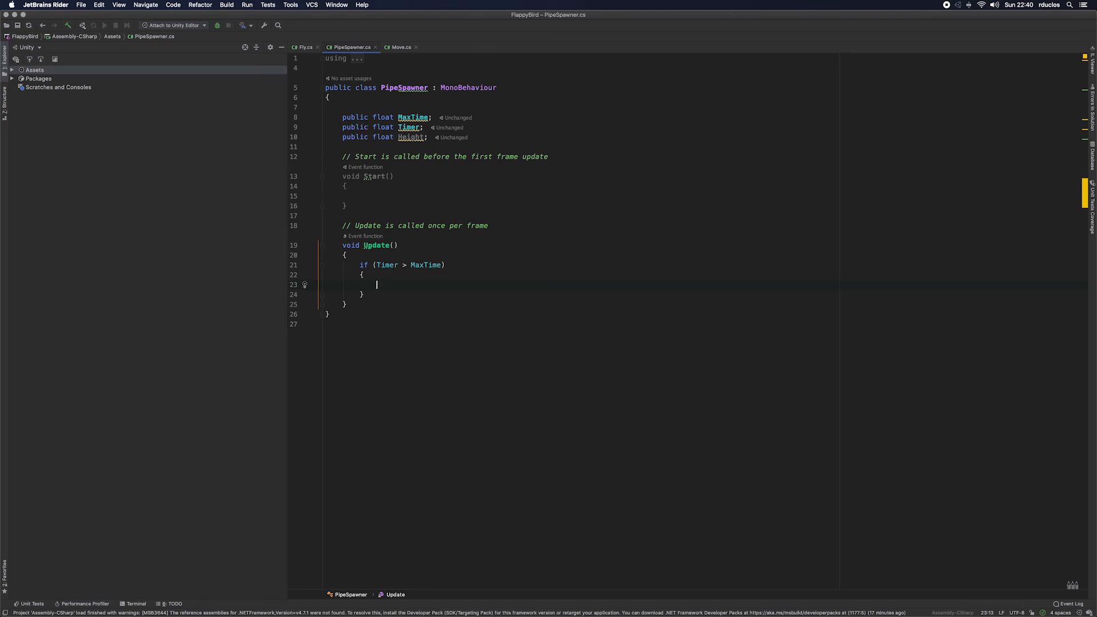
Step: Reset the timer inside the if block with the statement Timer = 0;
text(tim)
key(Return)
text(= 0)
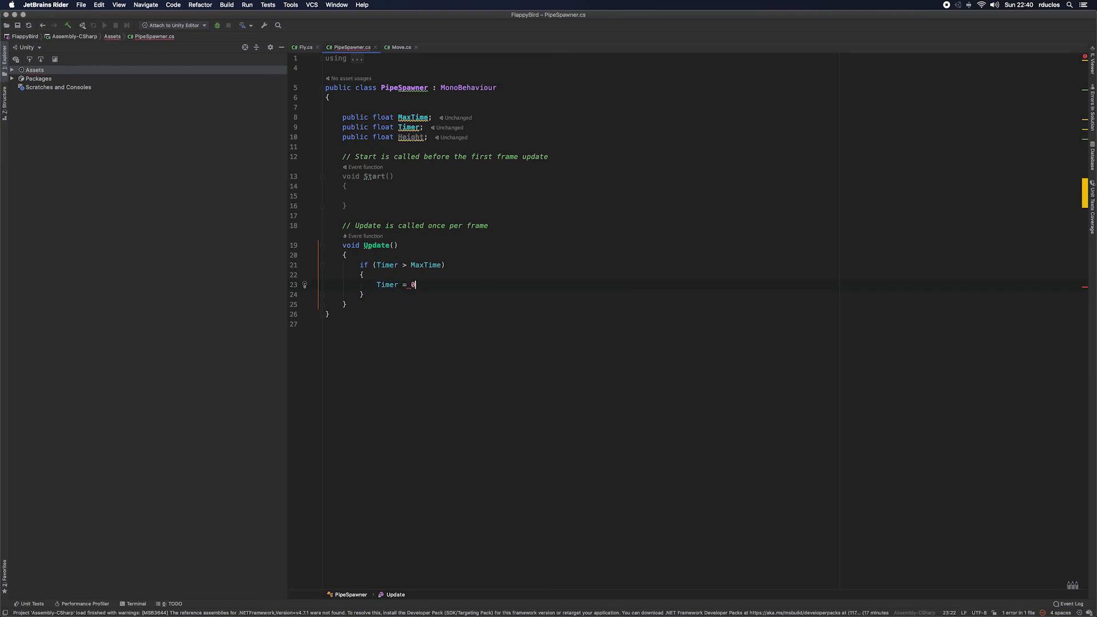
text(;)
Step: Insert an Instantiate(); call without arguments on a new line above the Timer reset
key(super+alt+Return)
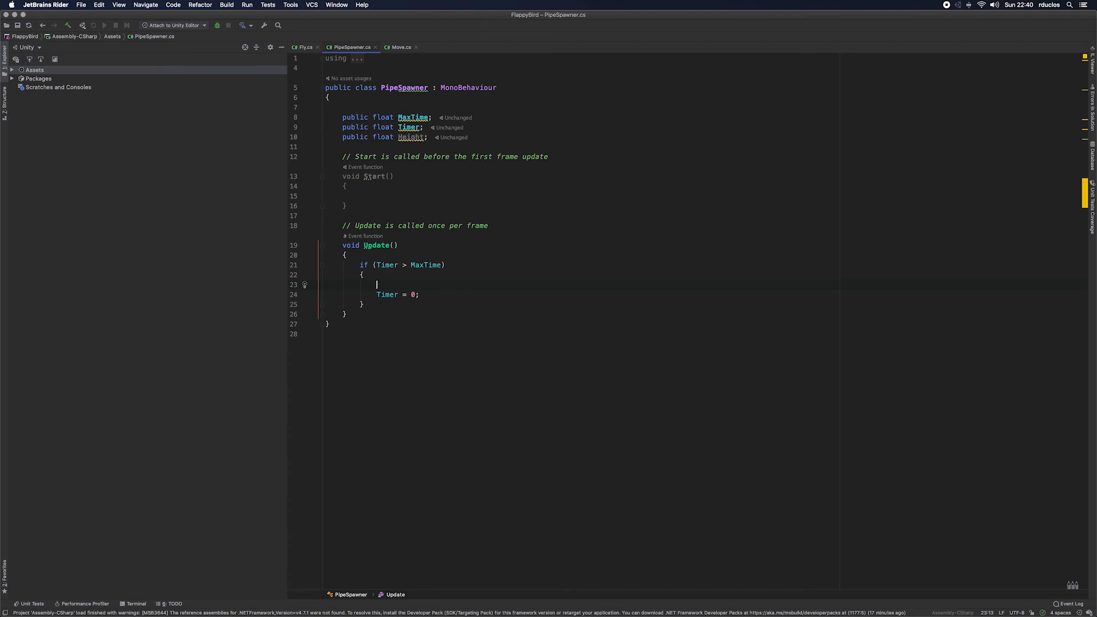
text(Inst)
key(Return)
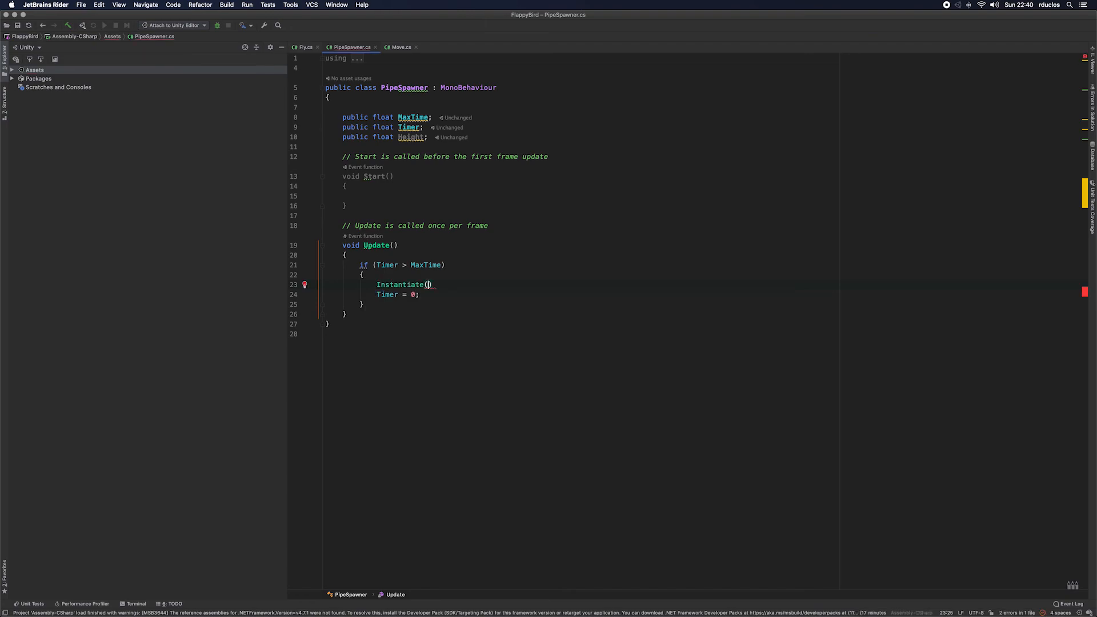
text(p)
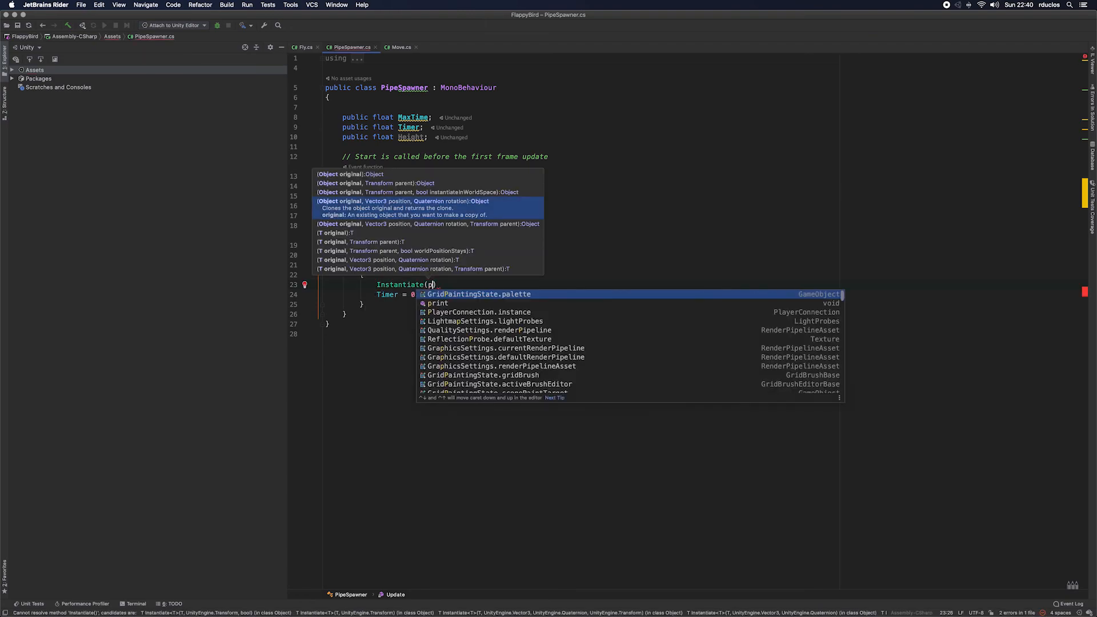
key(BackSpace)
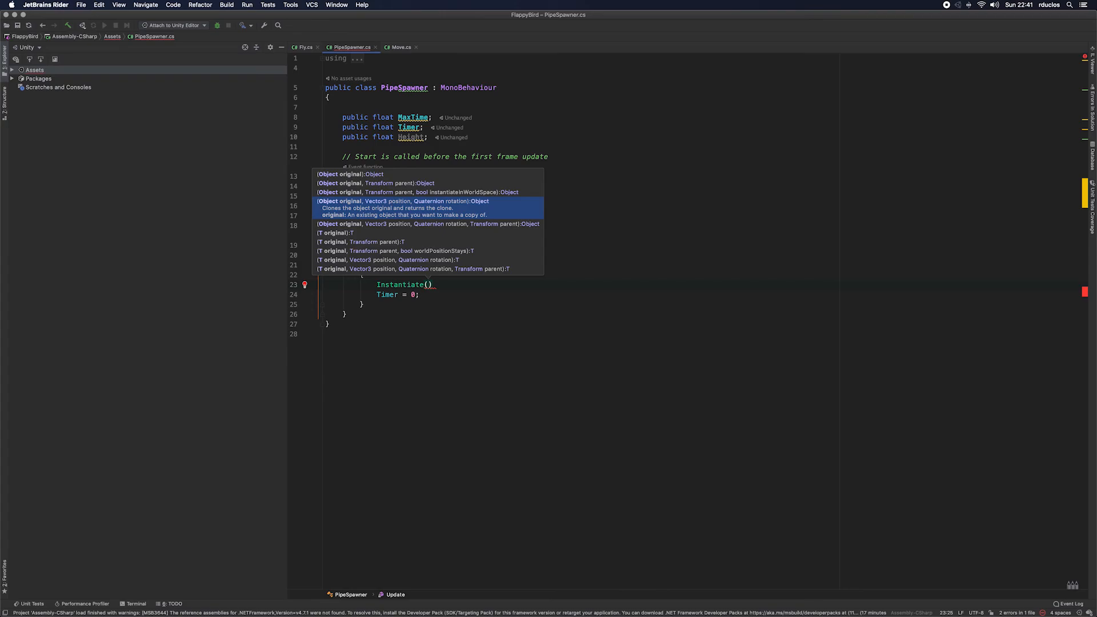
key(Right)
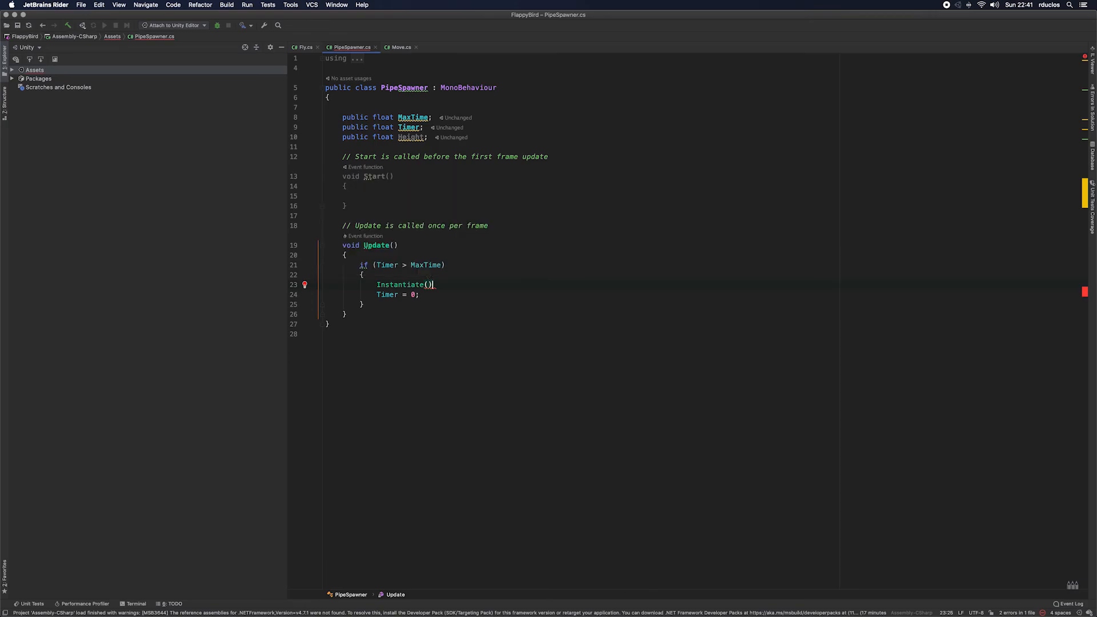
text(;)
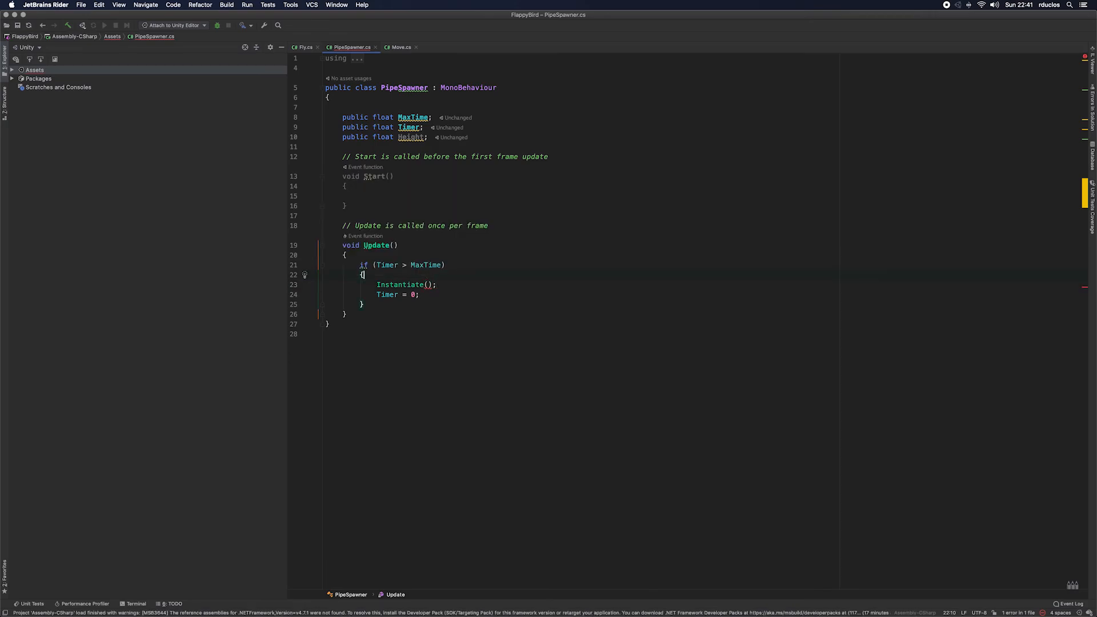
Step: Declare a public GameObject field named Pipe on the blank line above MaxTime
click(425, 127)
key(Up)
key(Up)
text(public )
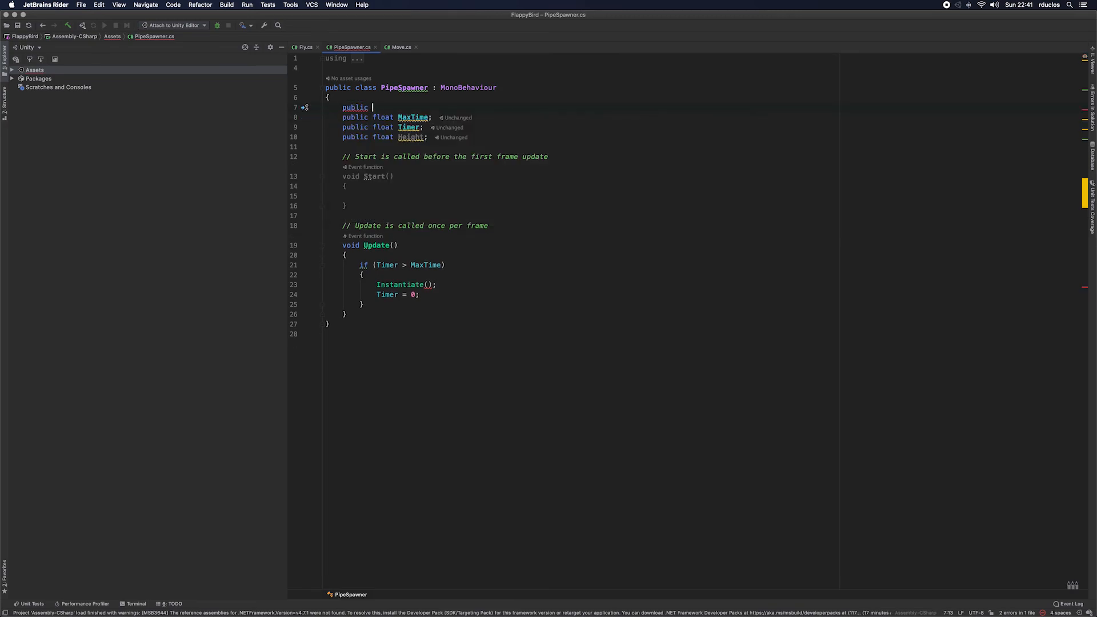
text(GameObject P)
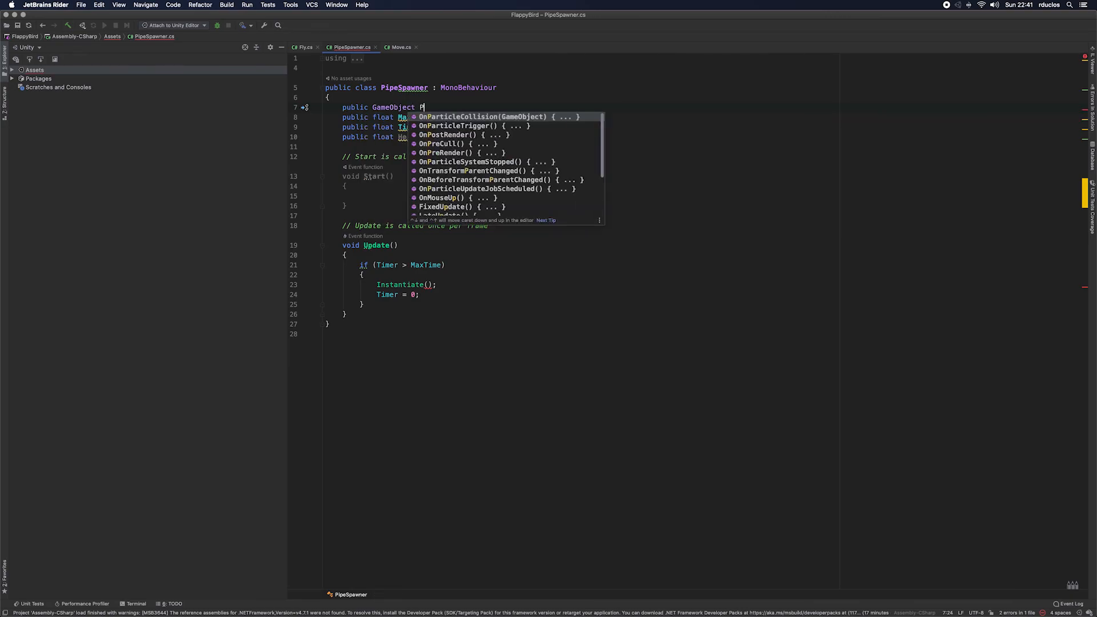
text(ipe)
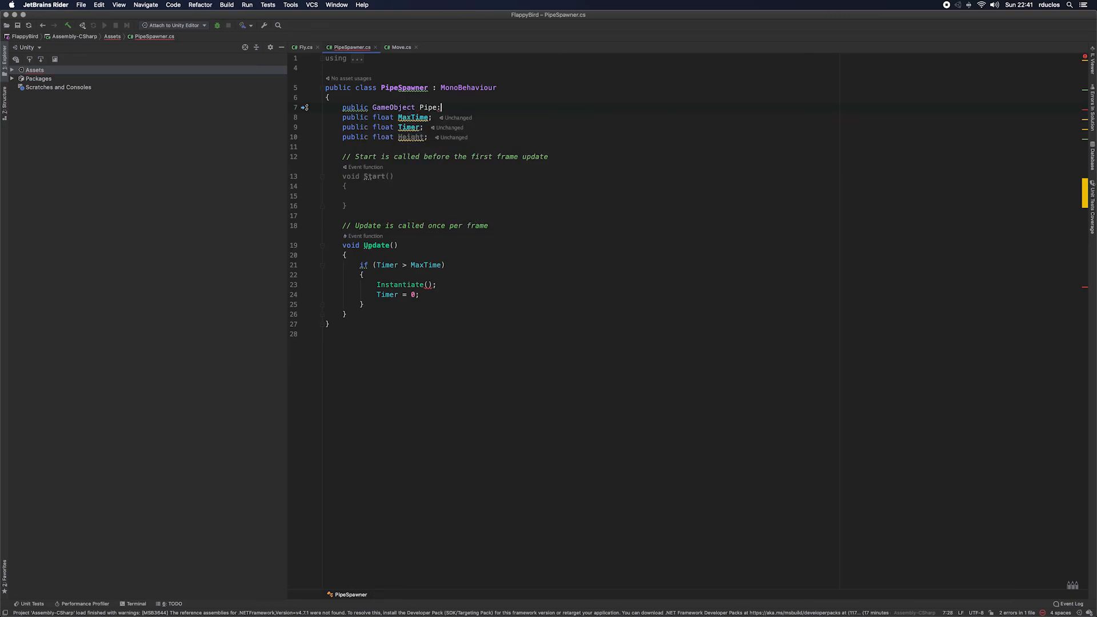
text(;)
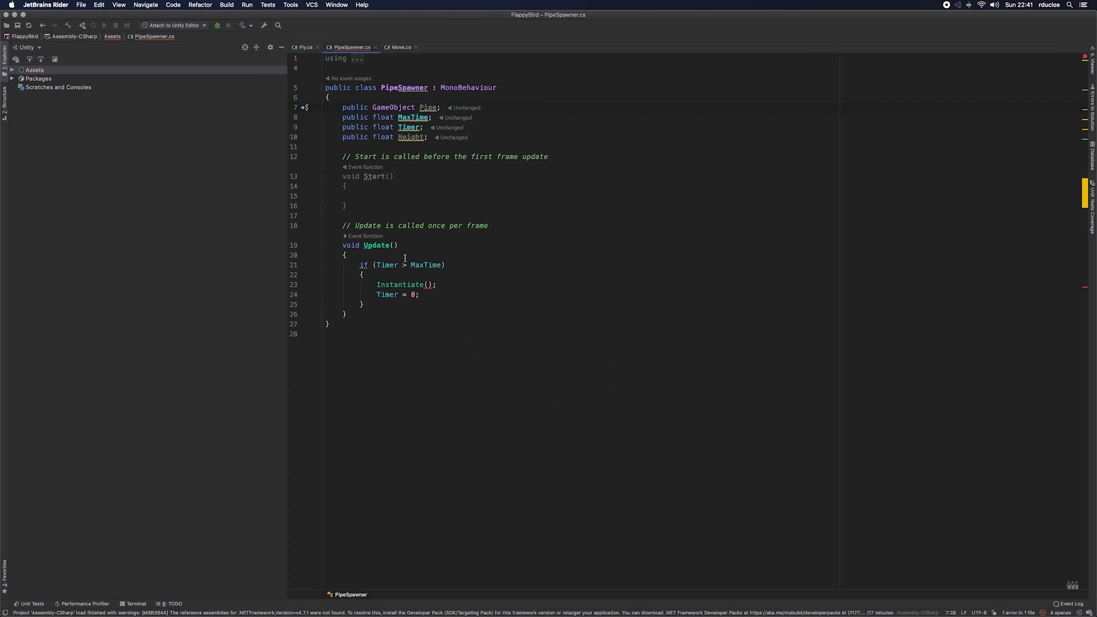
Step: Pass the Pipe field as the argument of the Instantiate call in Update
click(428, 285)
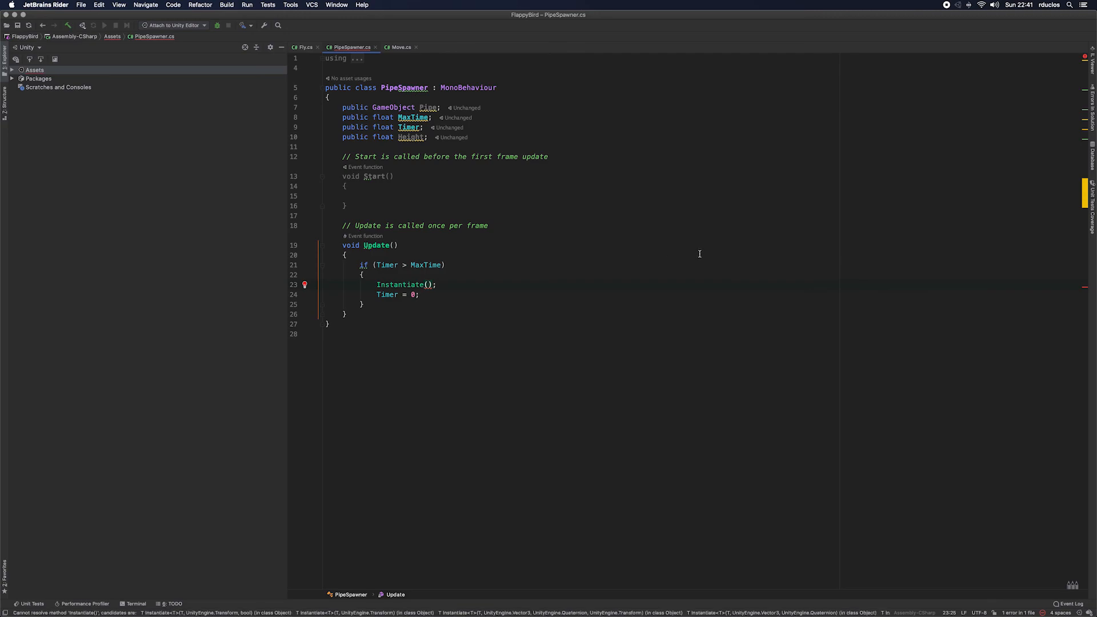
text(Pipe)
key(Return)
key(Right)
key(Right)
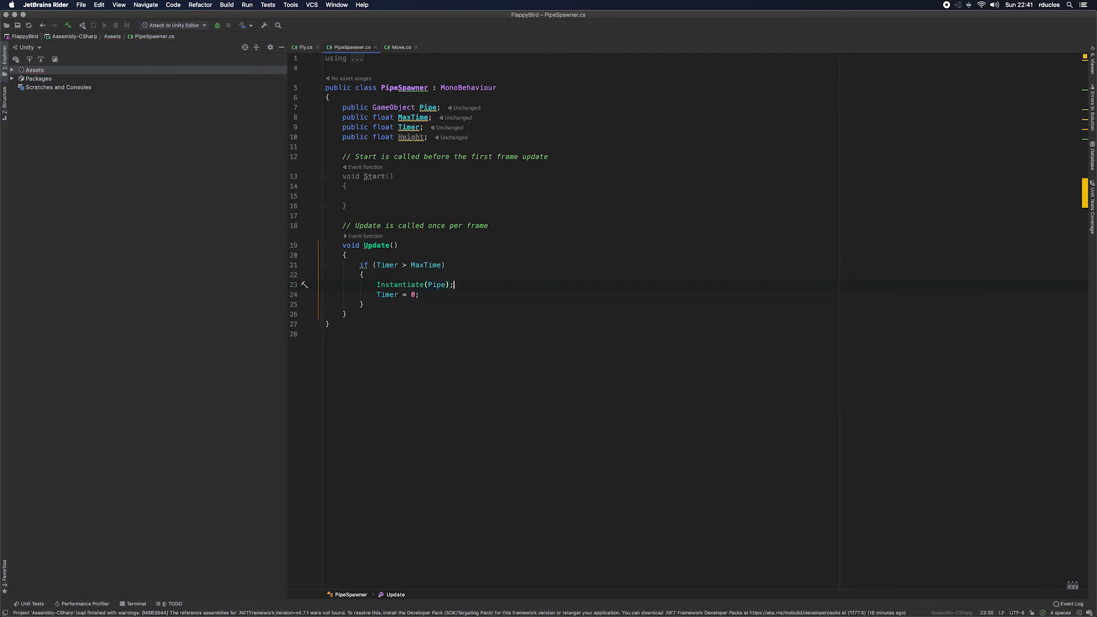
Step: Store the Instantiate(Pipe) result in a local variable with var pipe =, leaving an empty line below it
key(Return)
text(var pipe)
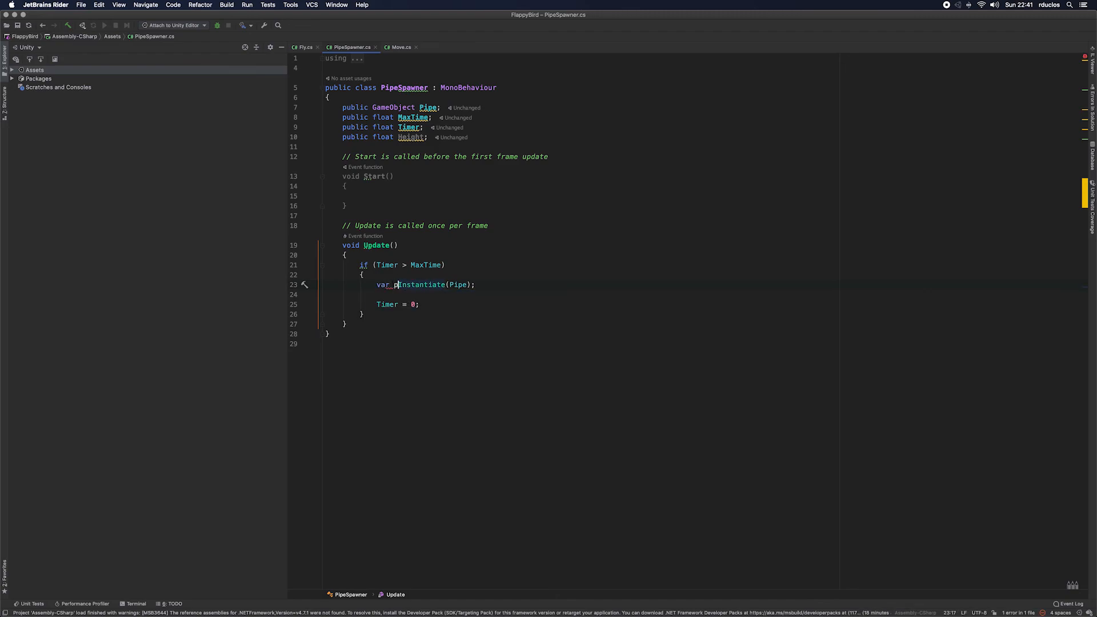
text( =)
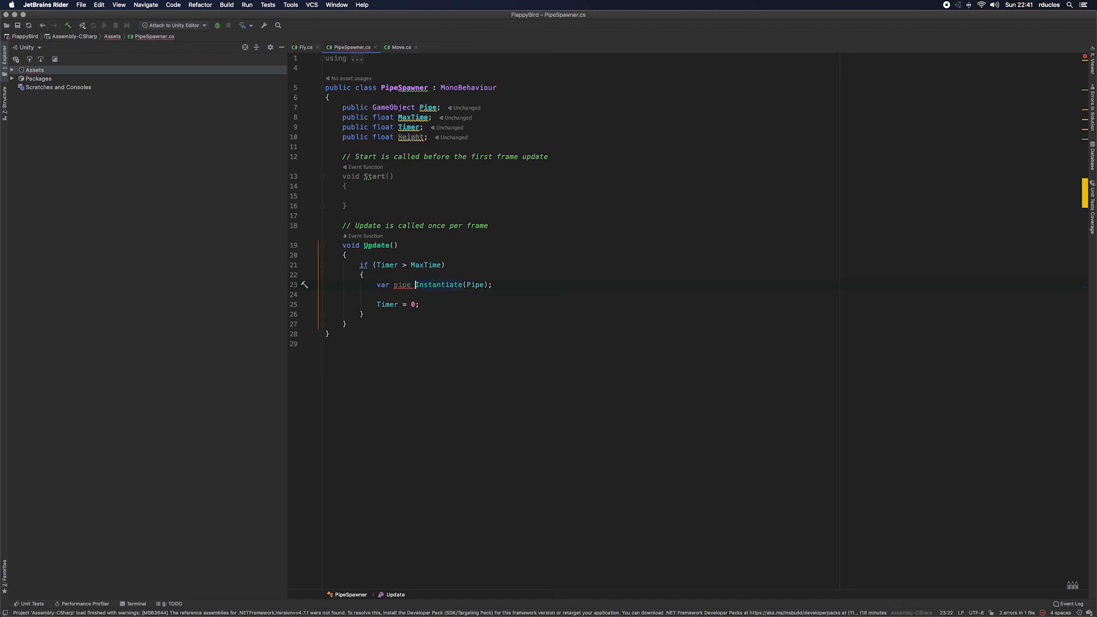
key(Down)
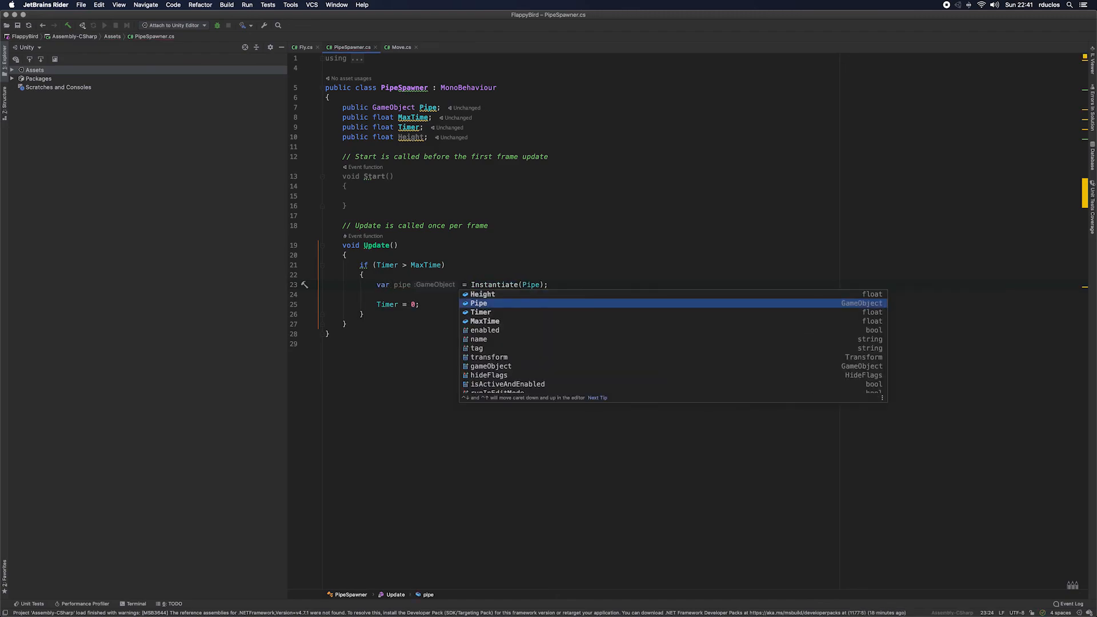
key(Escape)
key(Down)
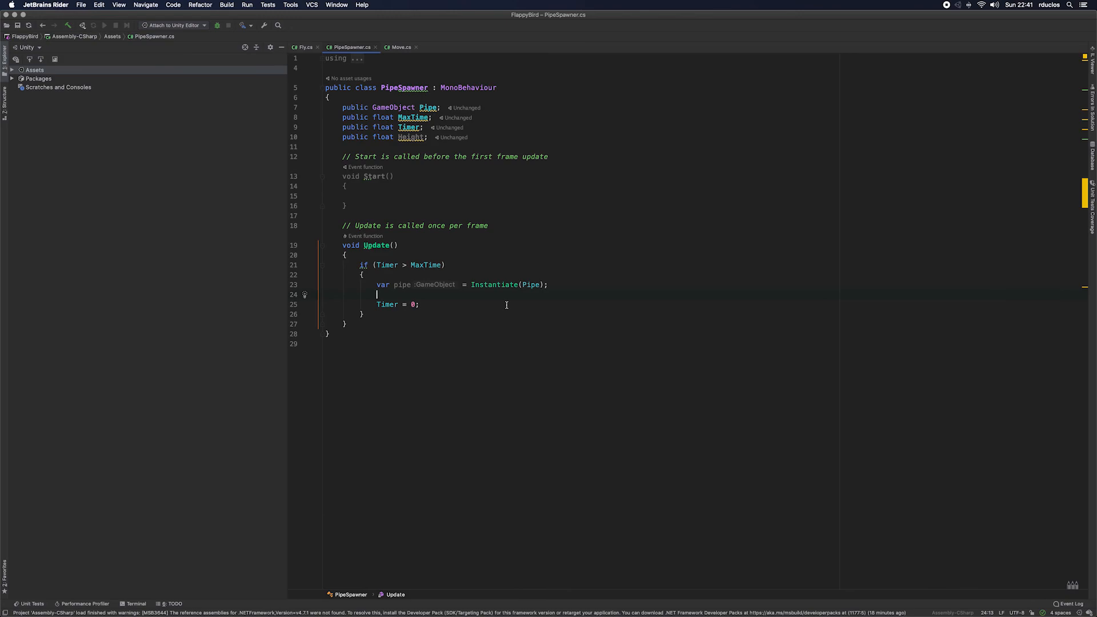
Step: Assign transform.position to pipe.transform.position on the line below the Instantiate statement
text(pipe.)
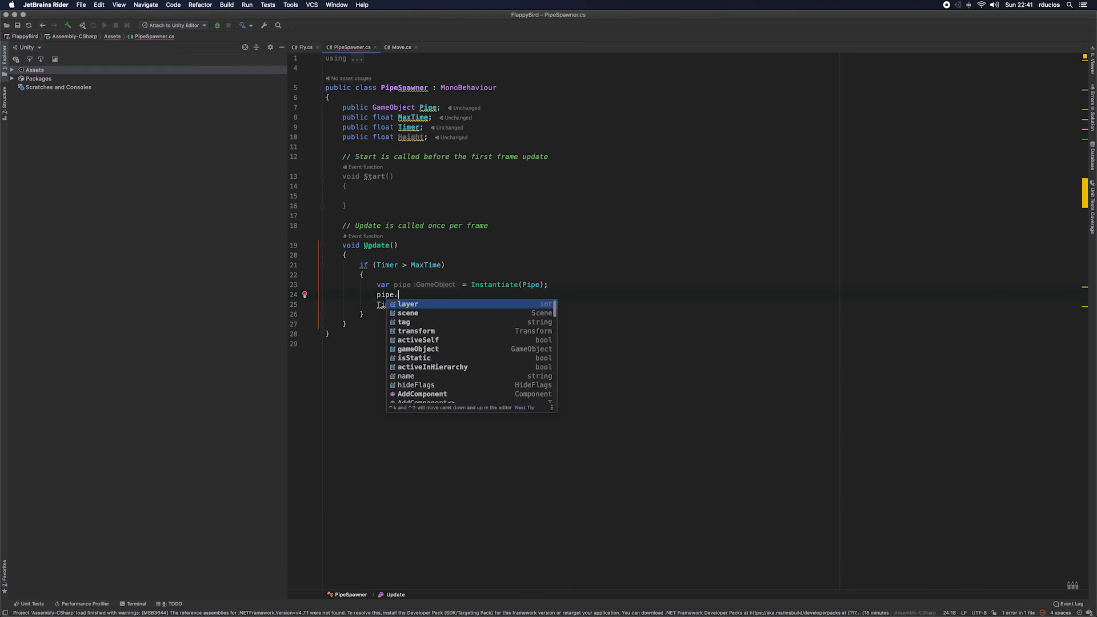
text(transform)
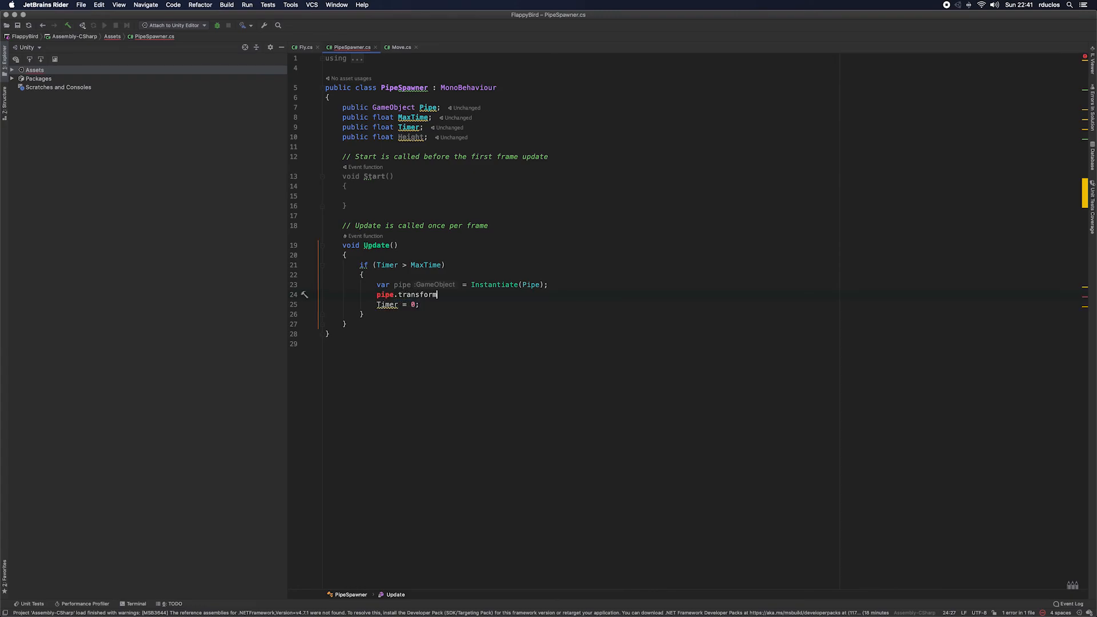
text(.position = t)
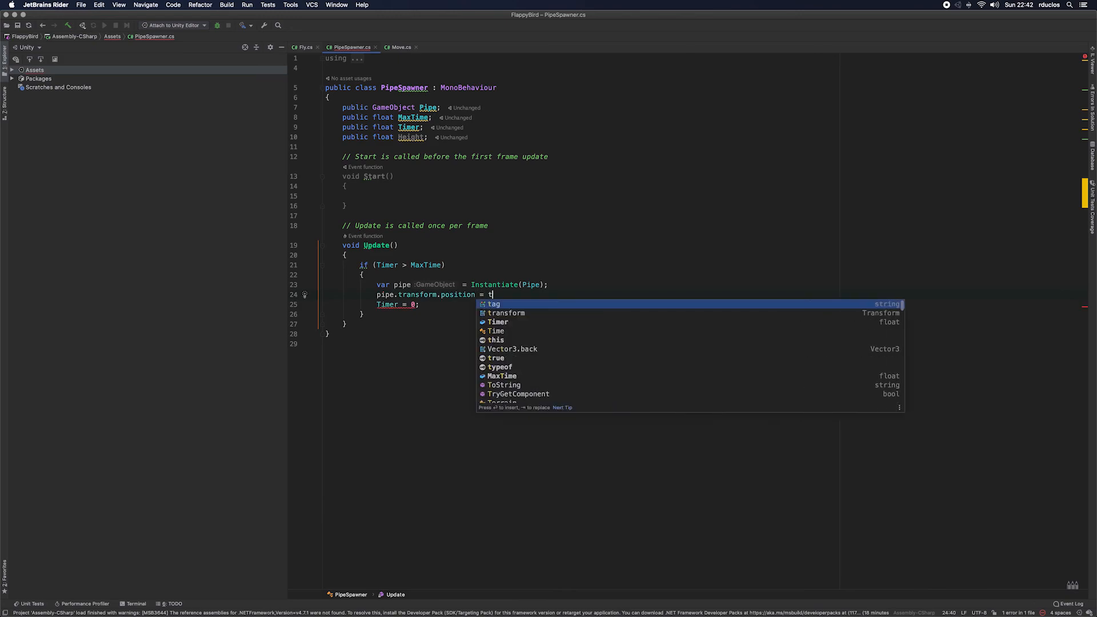
key(Down)
key(Return)
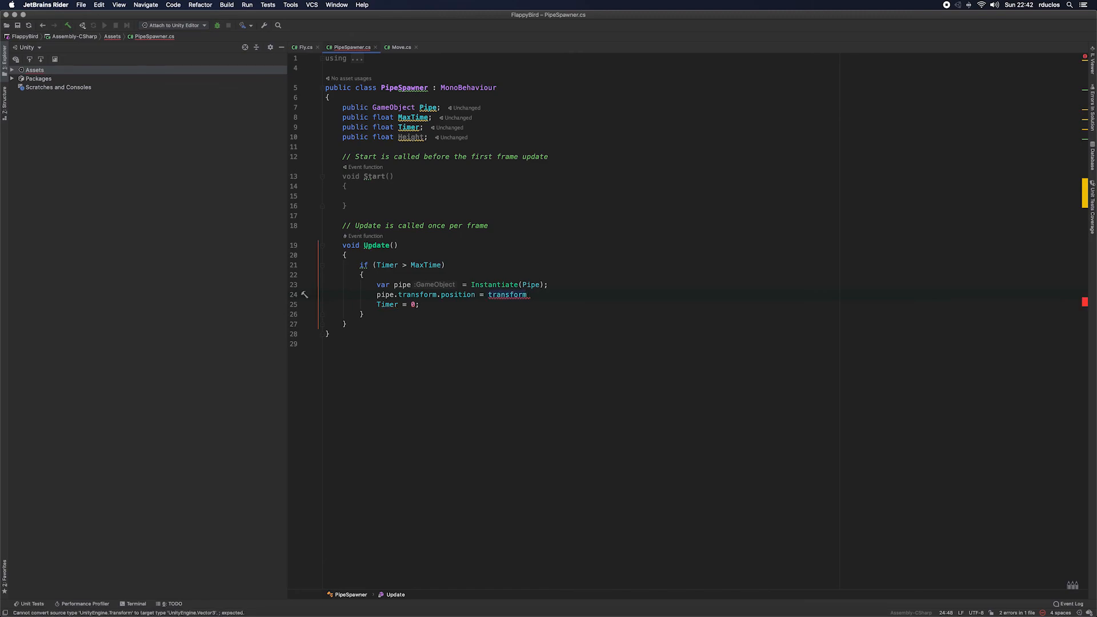
text(.po)
key(Return)
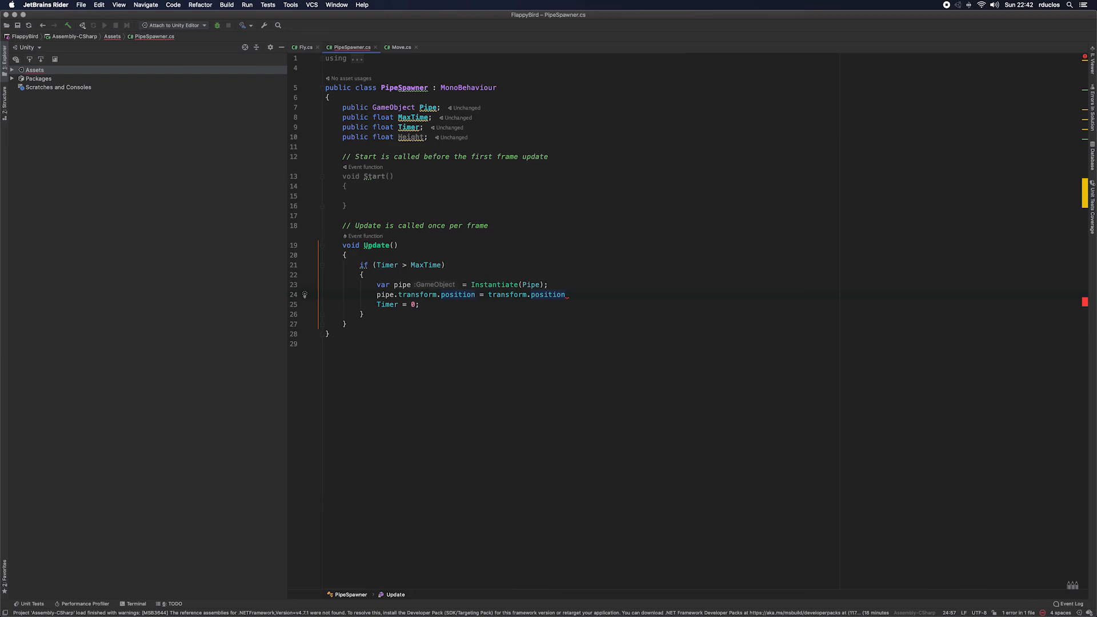
Step: Add a new Vector3 to transform.position in the pipe position assignment, with 1.5f as its x argument
text(;)
text(+ )
text(newc)
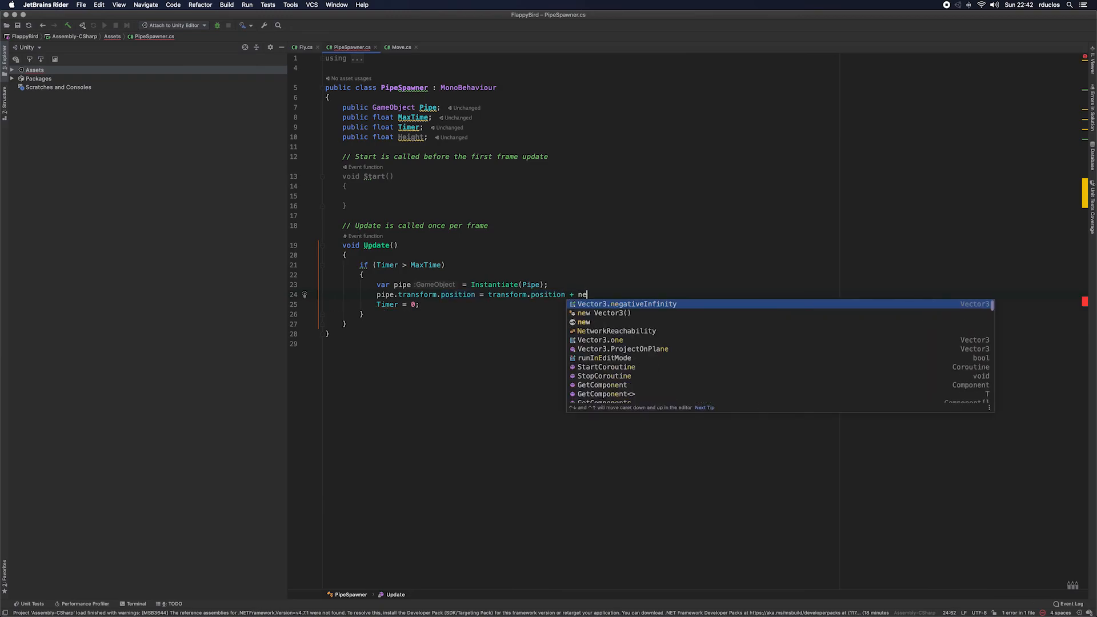
key(BackSpace)
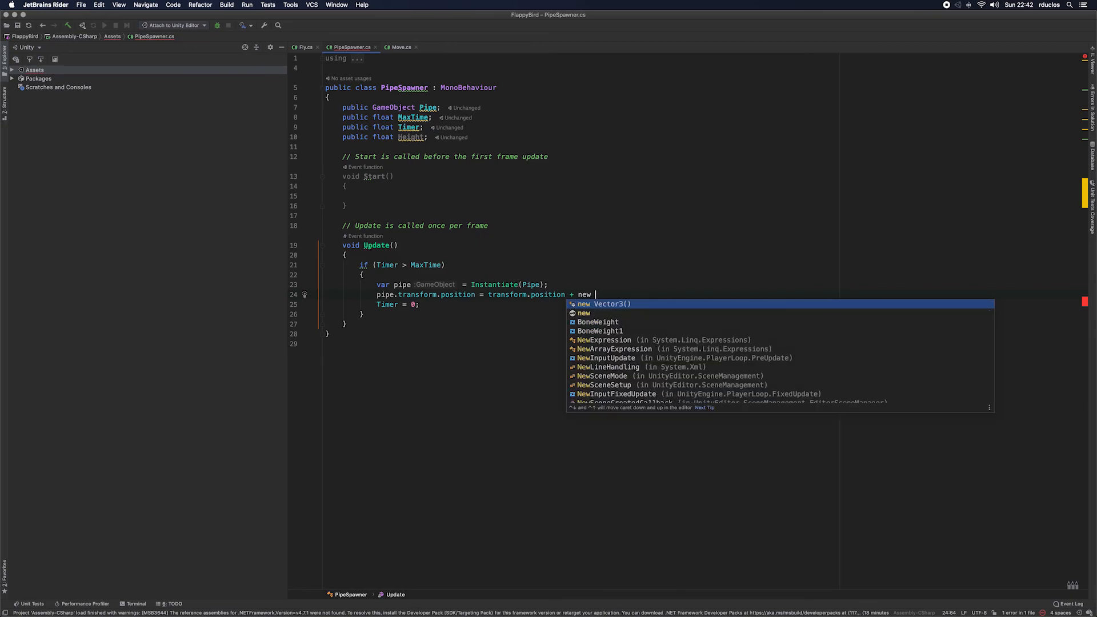
key(Return)
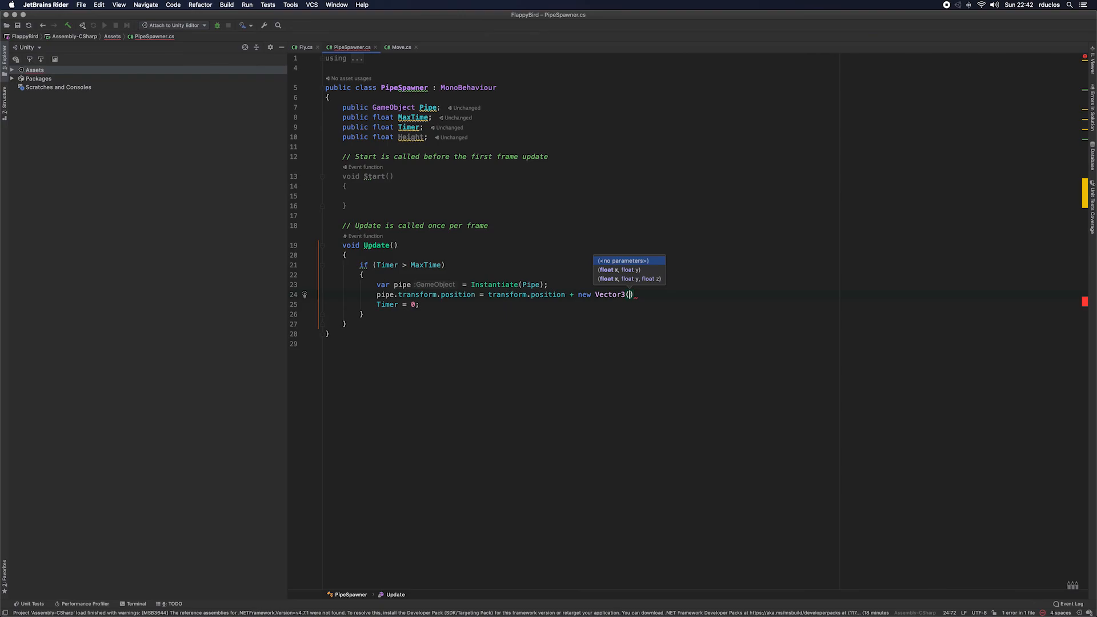
text(1,5)
key(BackSpace)
key(BackSpace)
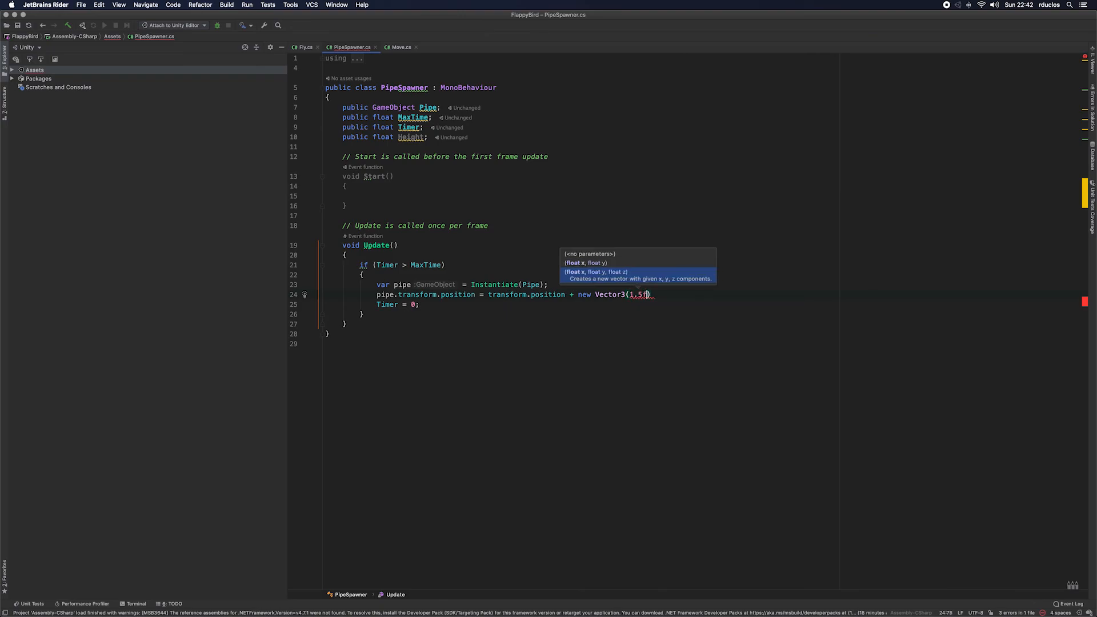
text(.5f, )
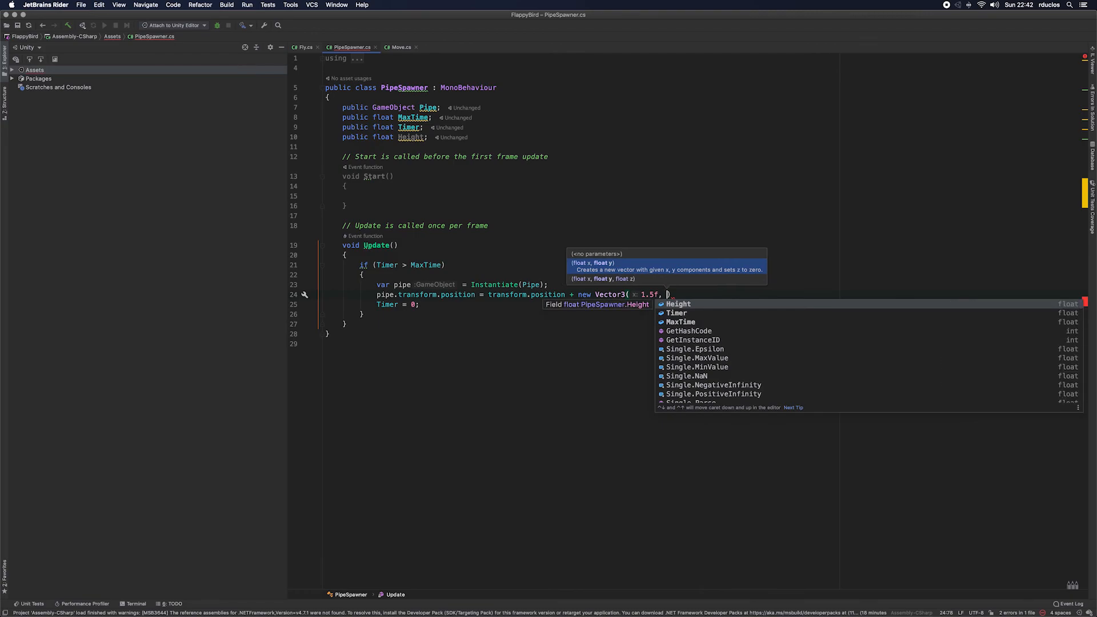
text(Random)
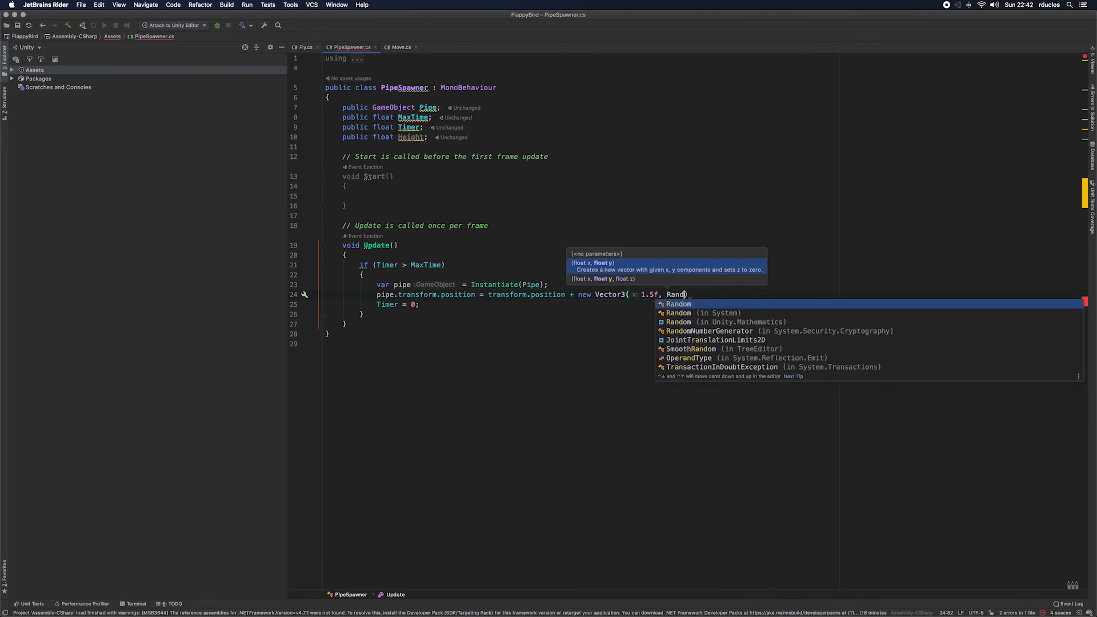
text(.)
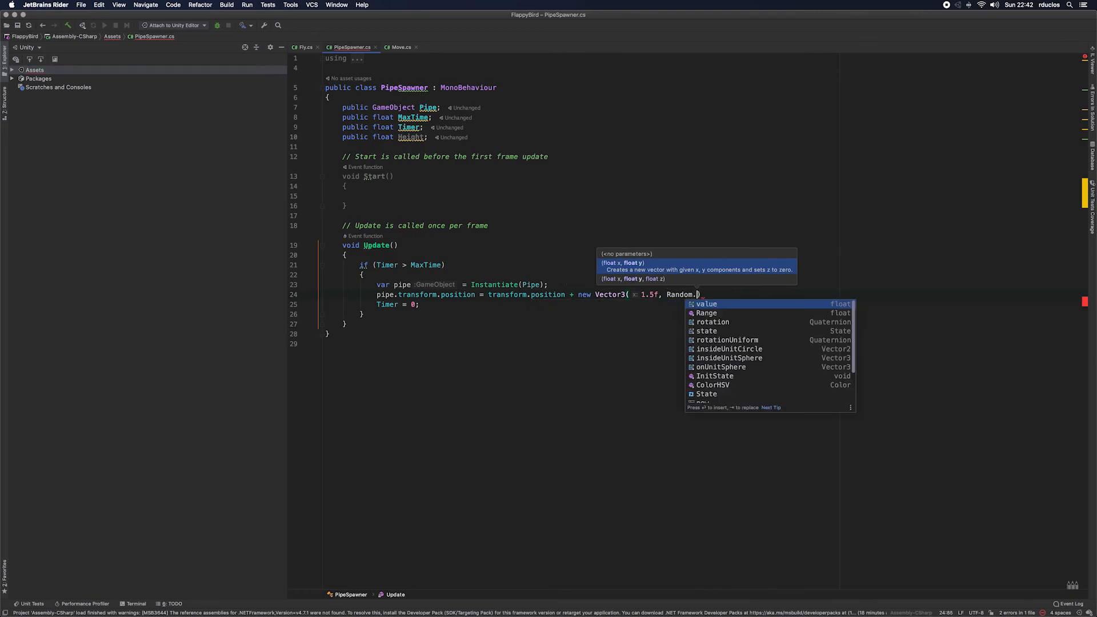
text(Ra)
Step: Use Random.Range(-Height, Height) as the y argument of the new Vector3
key(Return)
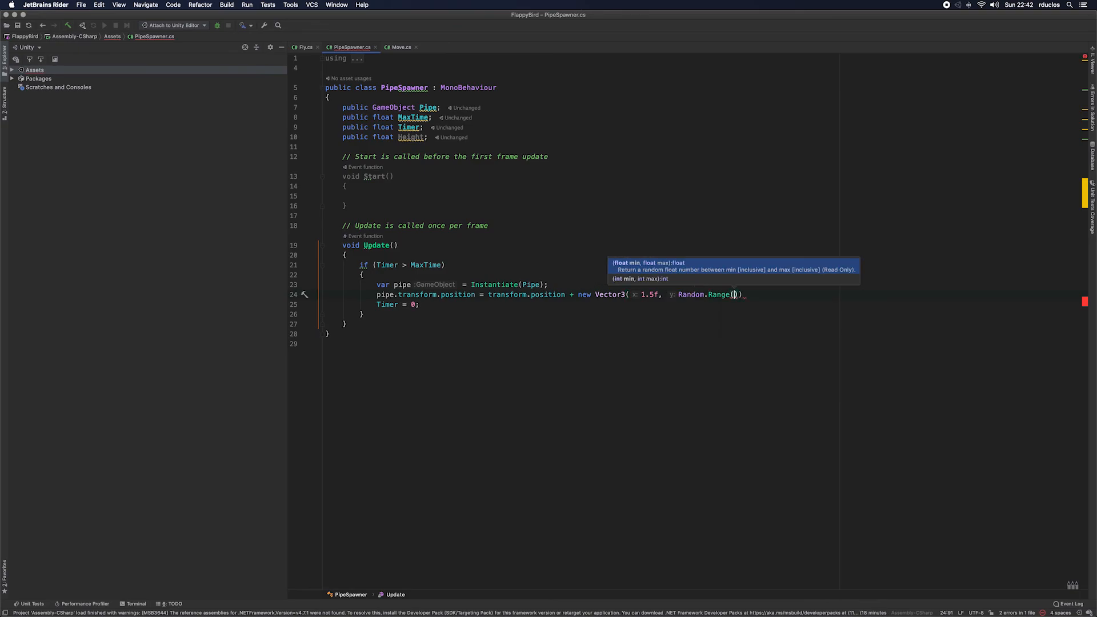
text(-hei)
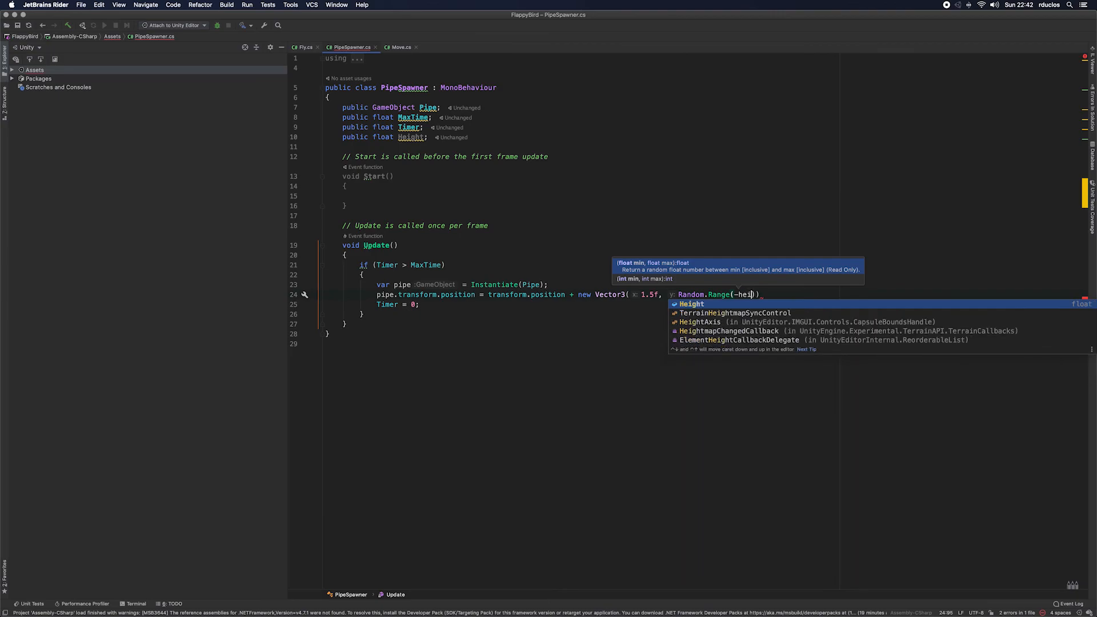
text(gh)
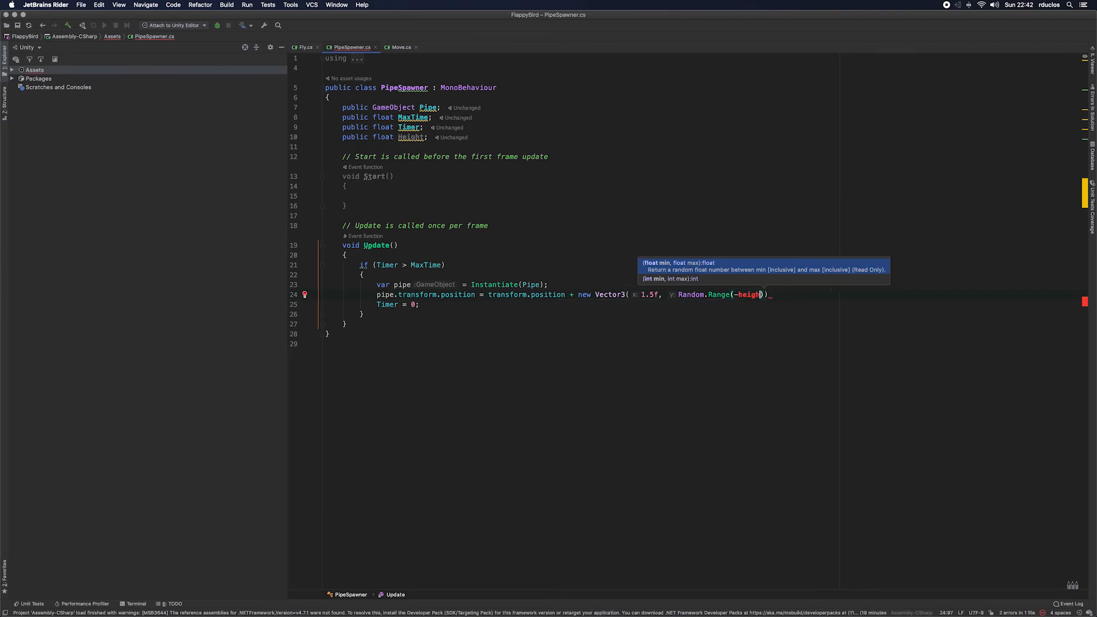
key(BackSpace)
key(BackSpace)
key(BackSpace)
key(BackSpace)
key(BackSpace)
text(Hei)
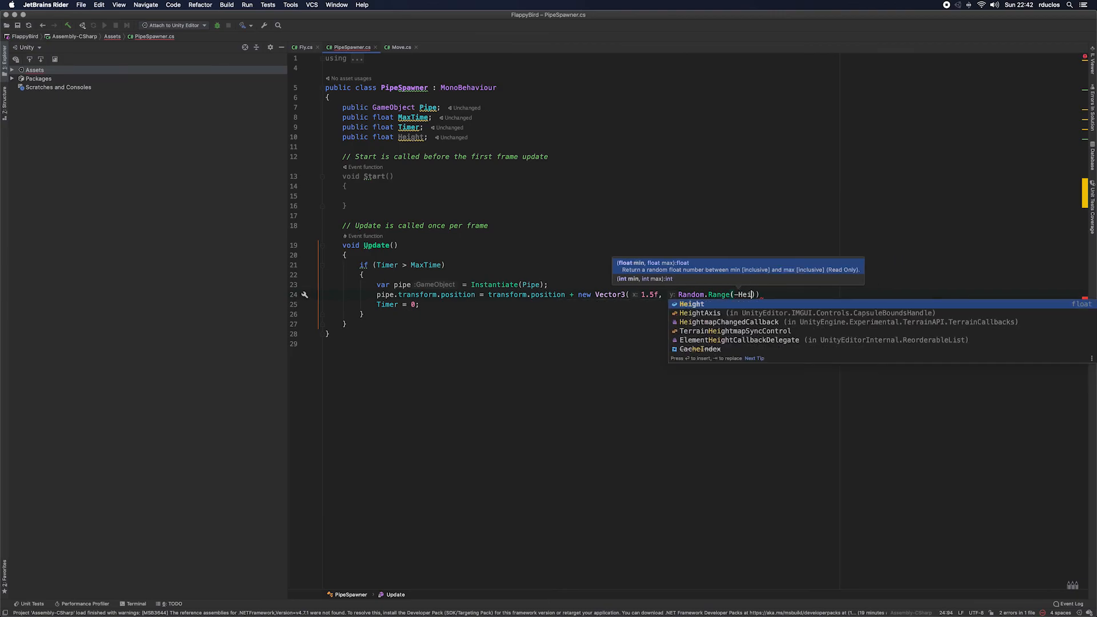
key(Return)
text(,)
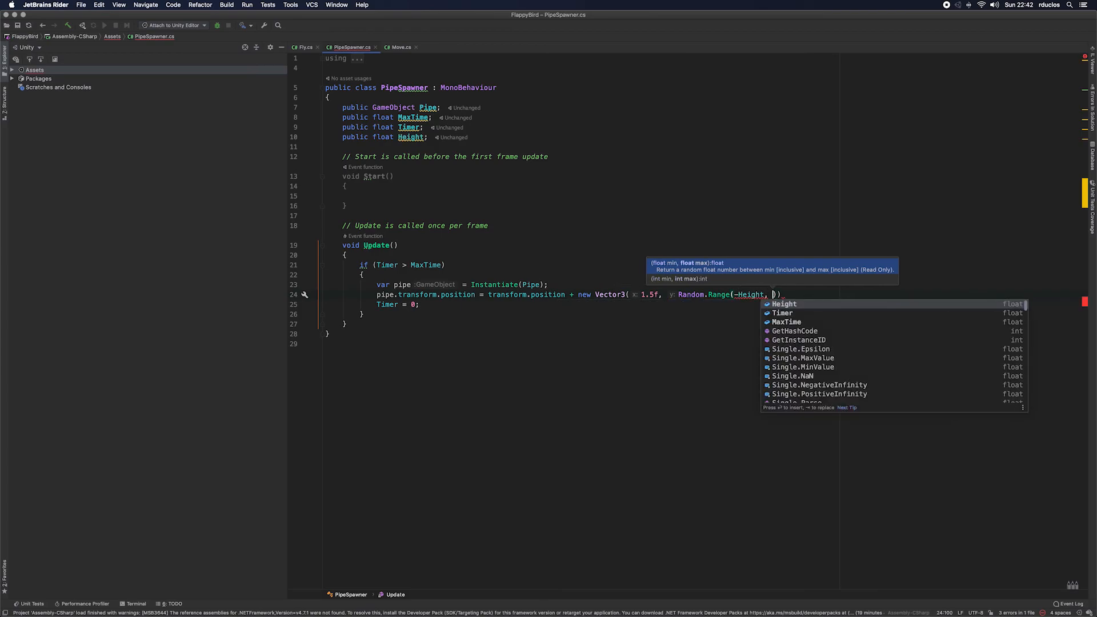
key(Return)
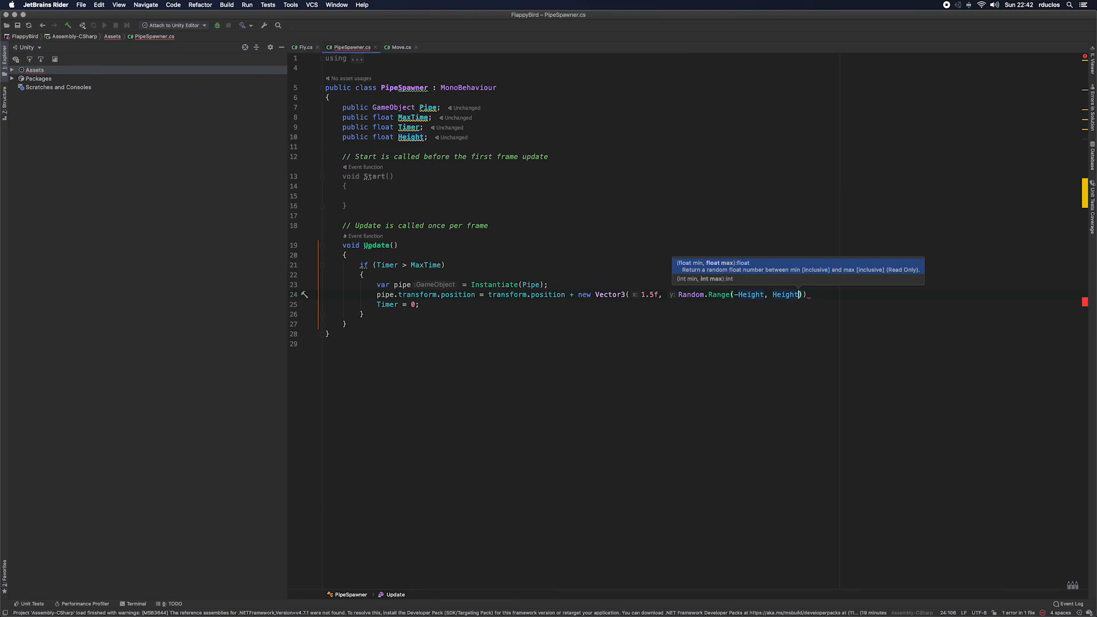
Step: Set the Vector3's z argument to 0 and end the statement with a semicolon
text())
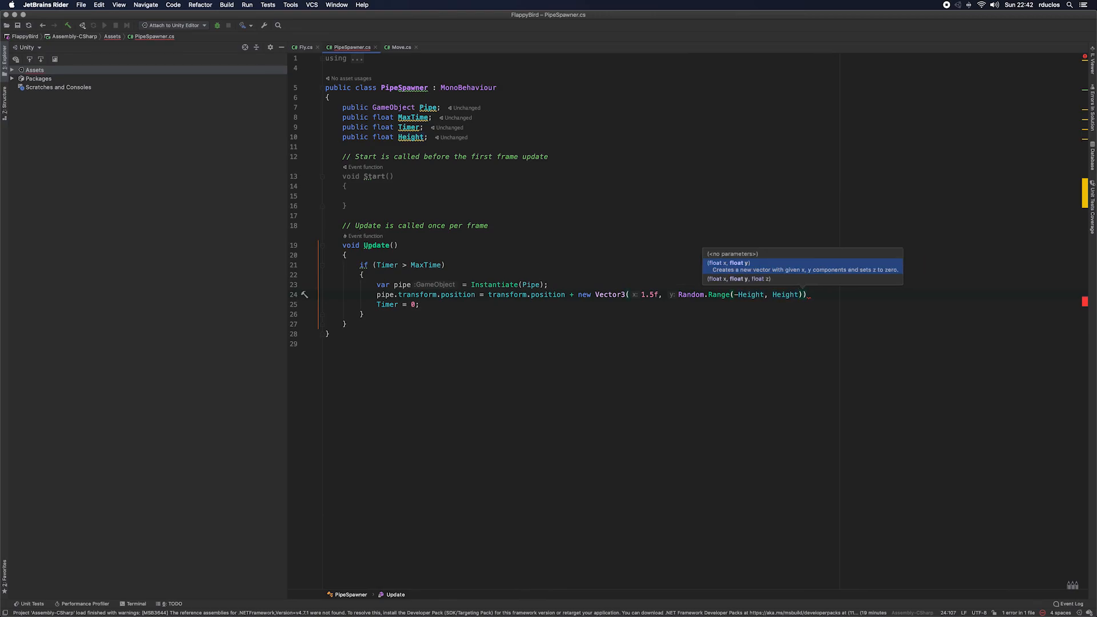
text(, 0)
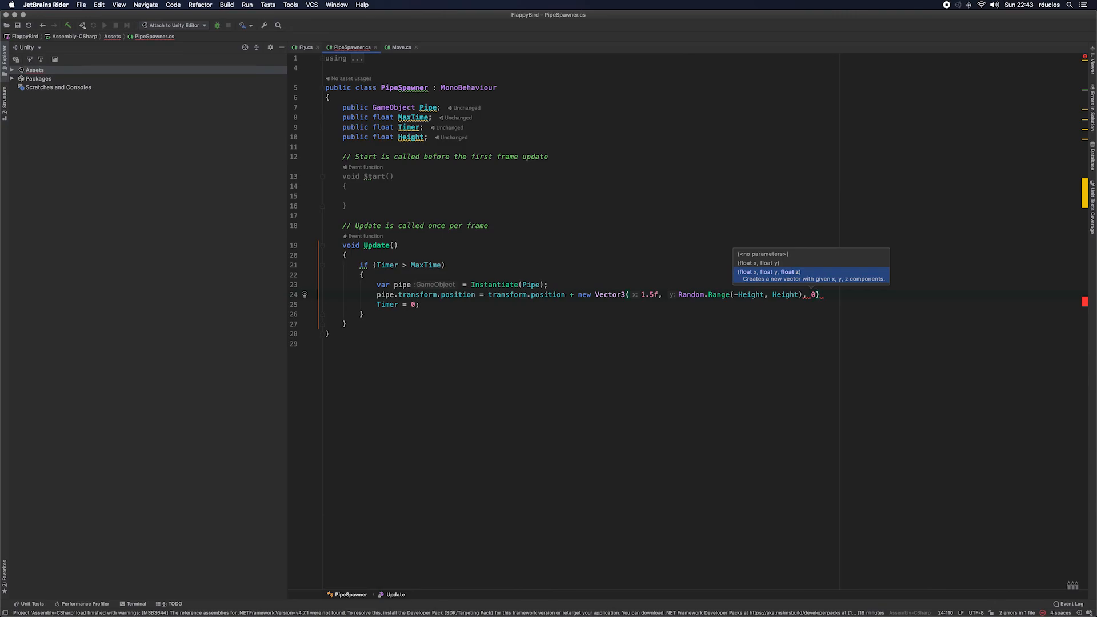
text();)
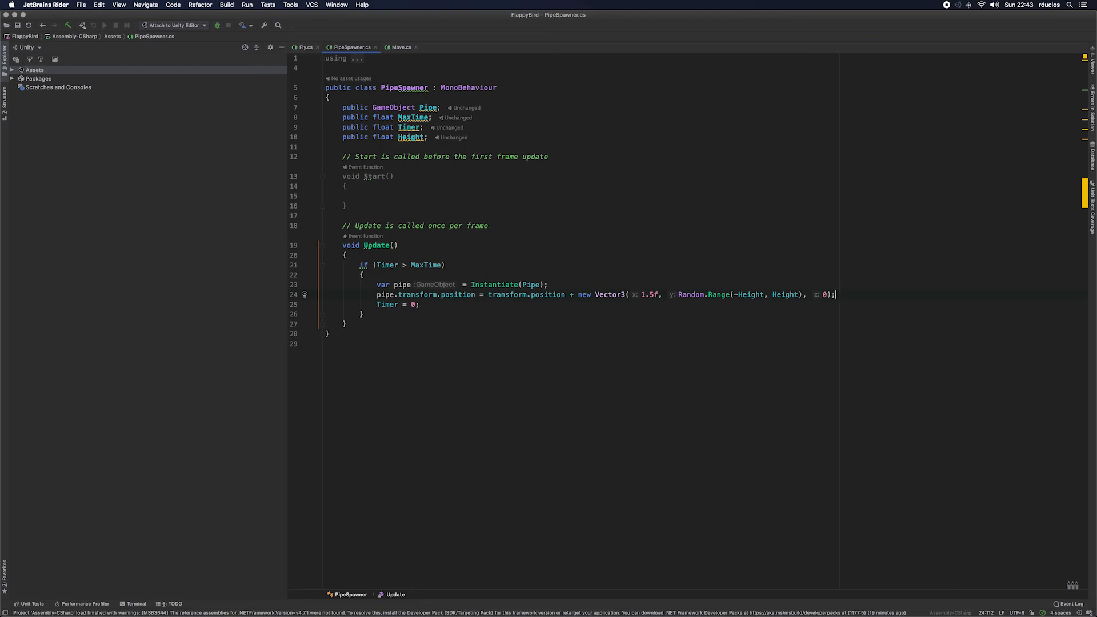
Step: Switch to Unity and set the Pipe object's X position to 1.5
key(super+Tab)
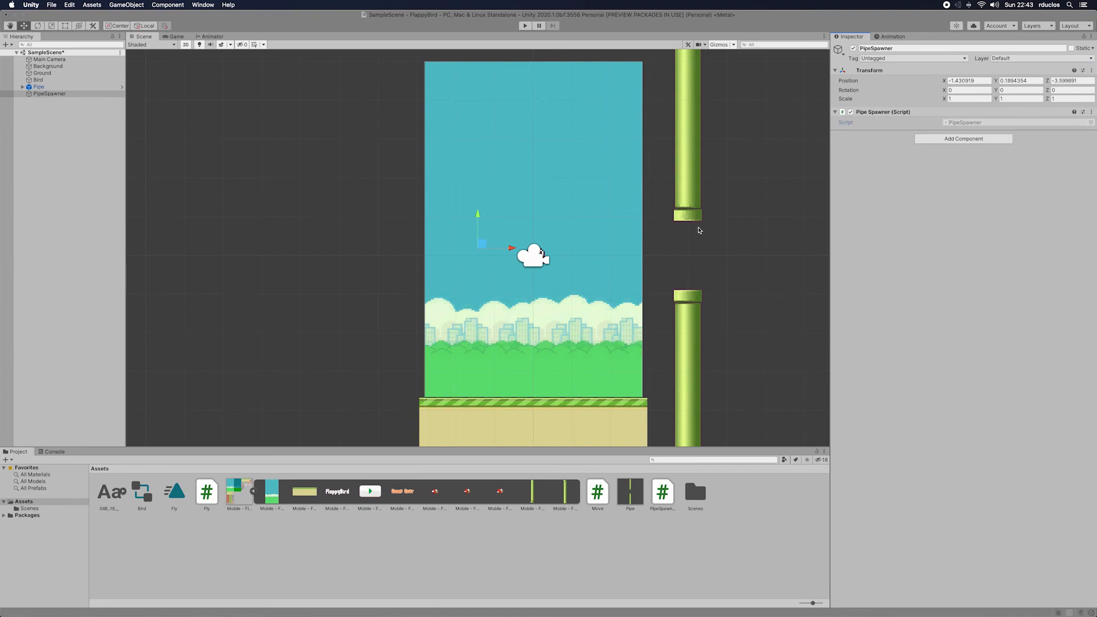
click(695, 181)
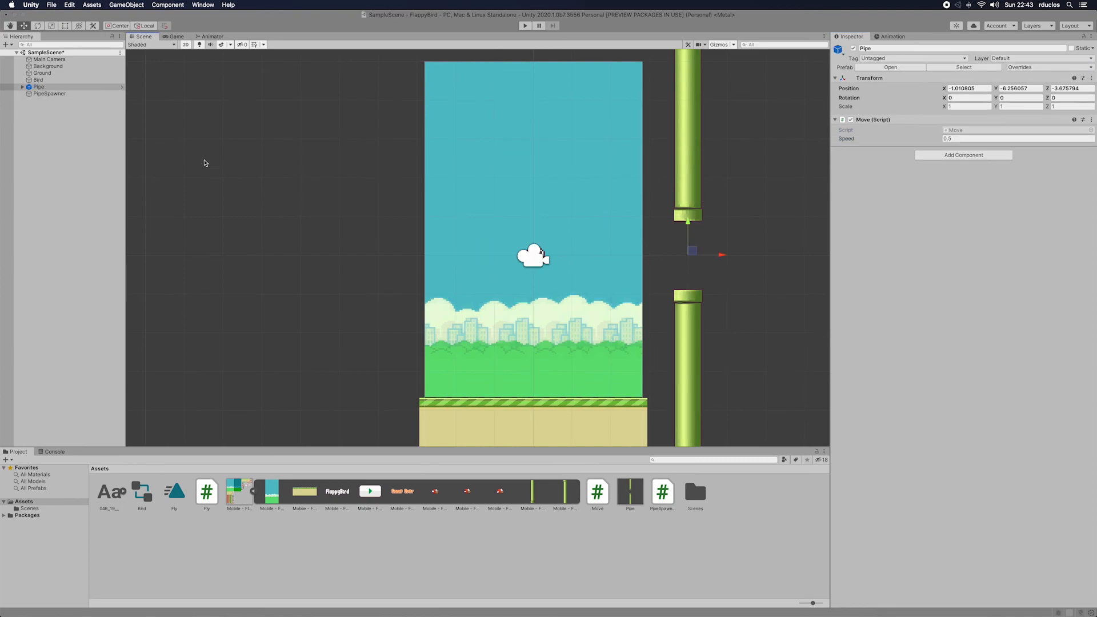
click(39, 87)
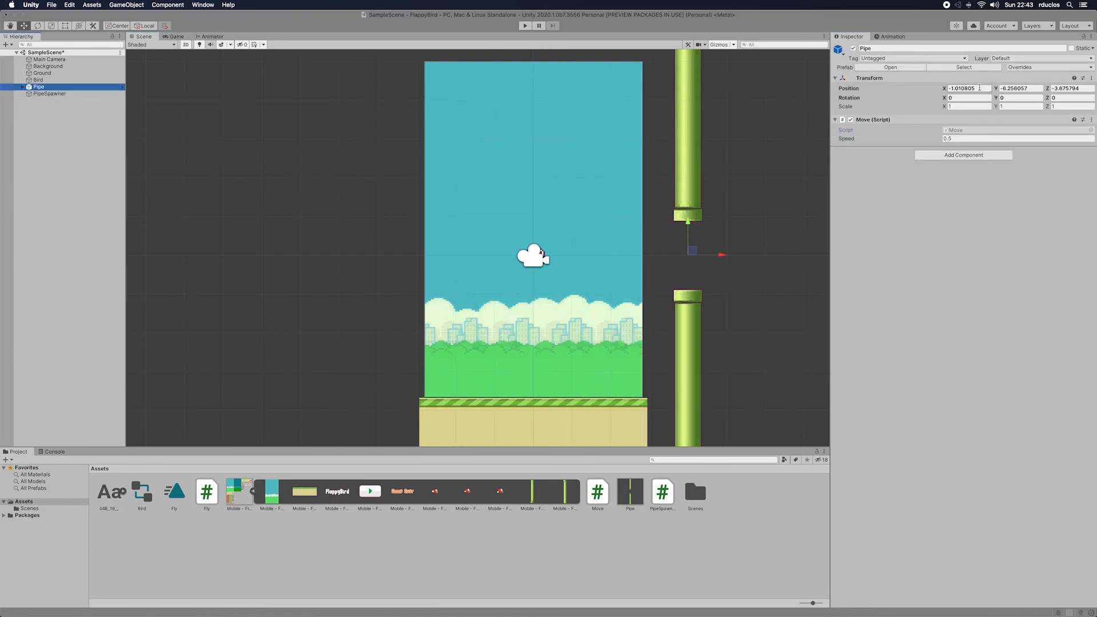
click(980, 87)
key(BackSpace)
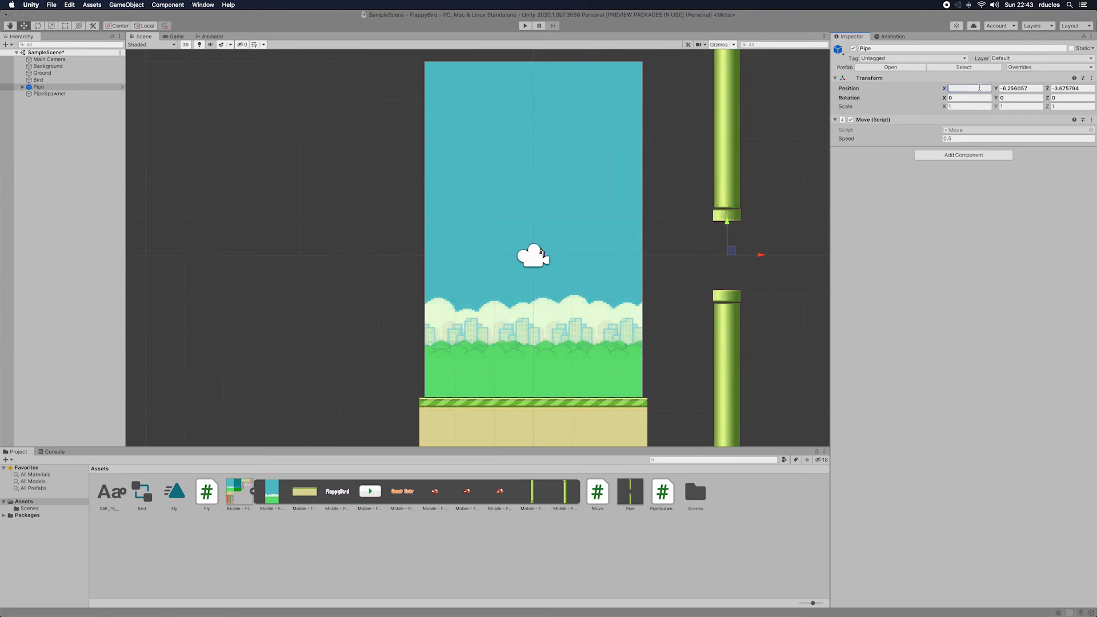
text(1.5)
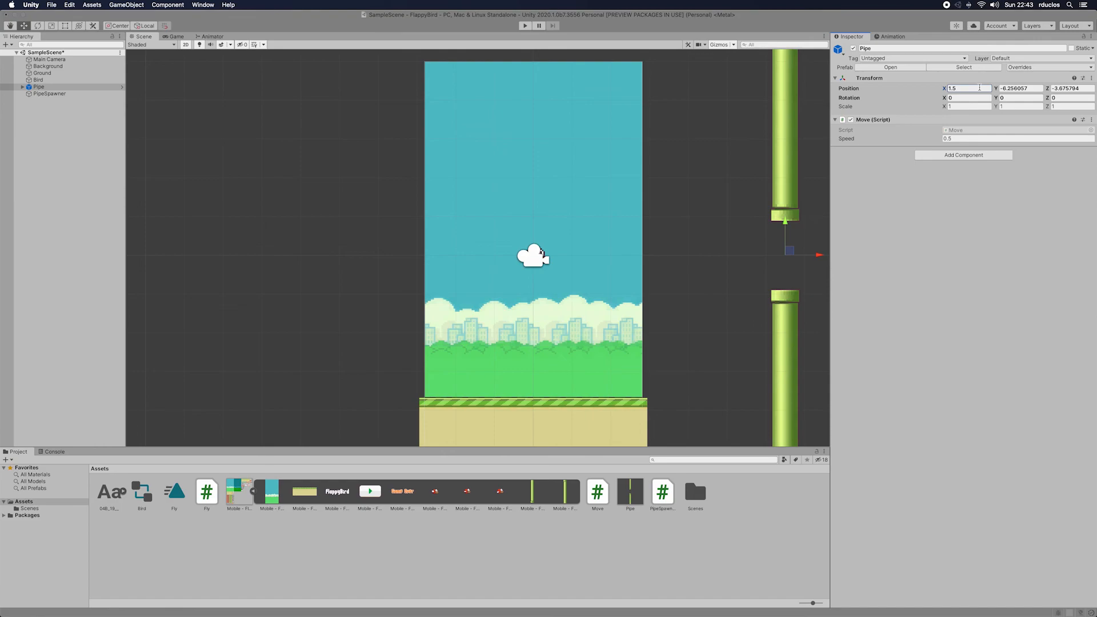
key(Return)
Step: Switch back to Rider and add Destroy(pipe, 15); on a new line below the pipe position assignment
key(super+Tab)
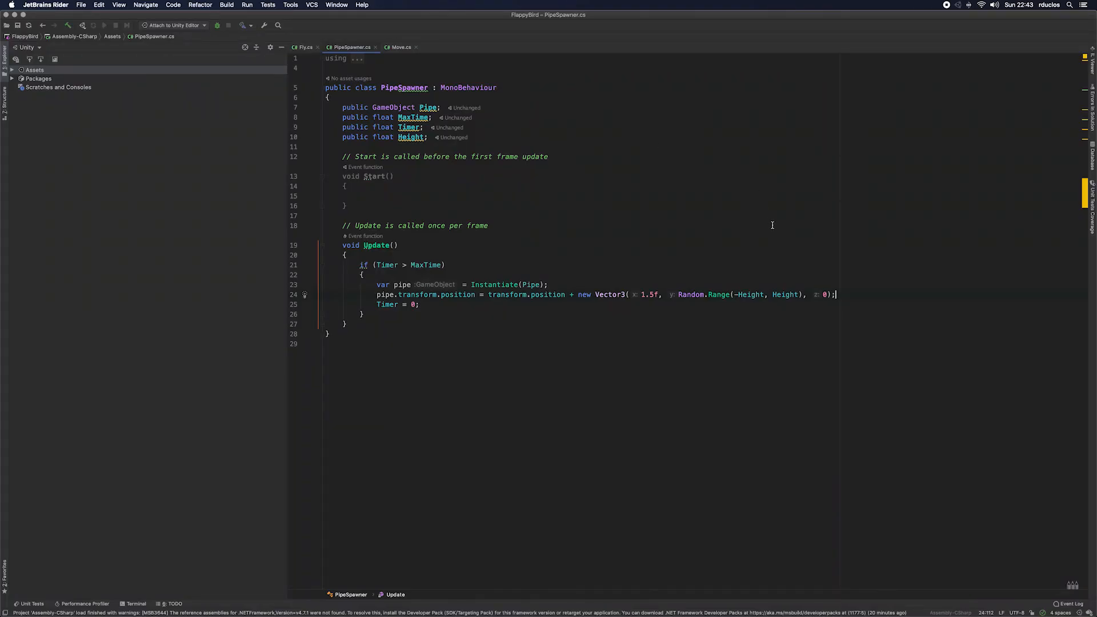
key(Return)
text(Des)
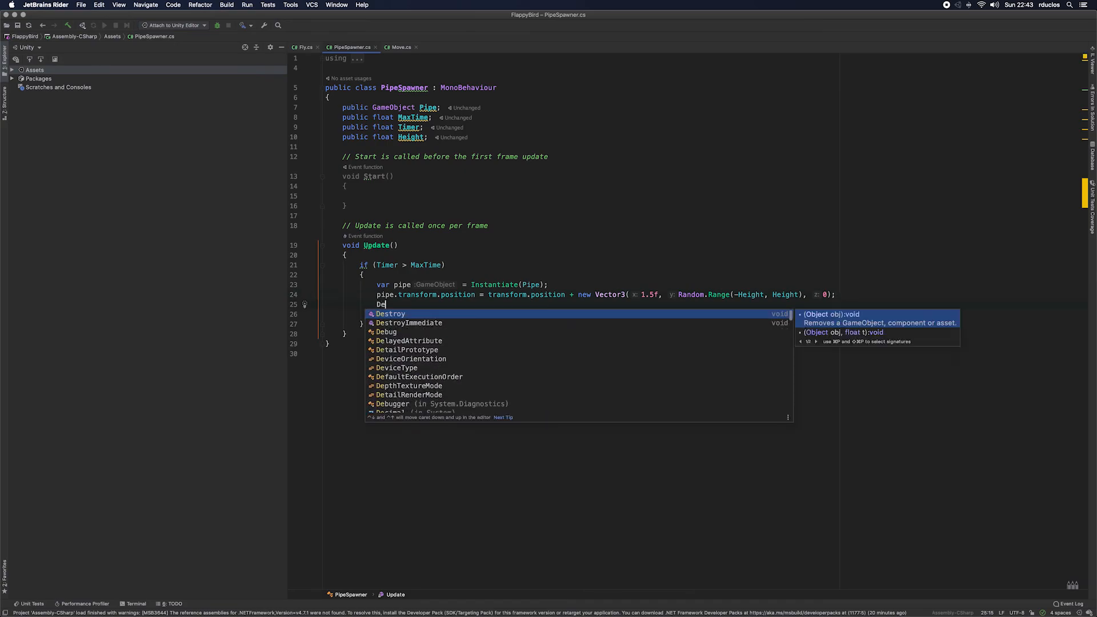
key(Return)
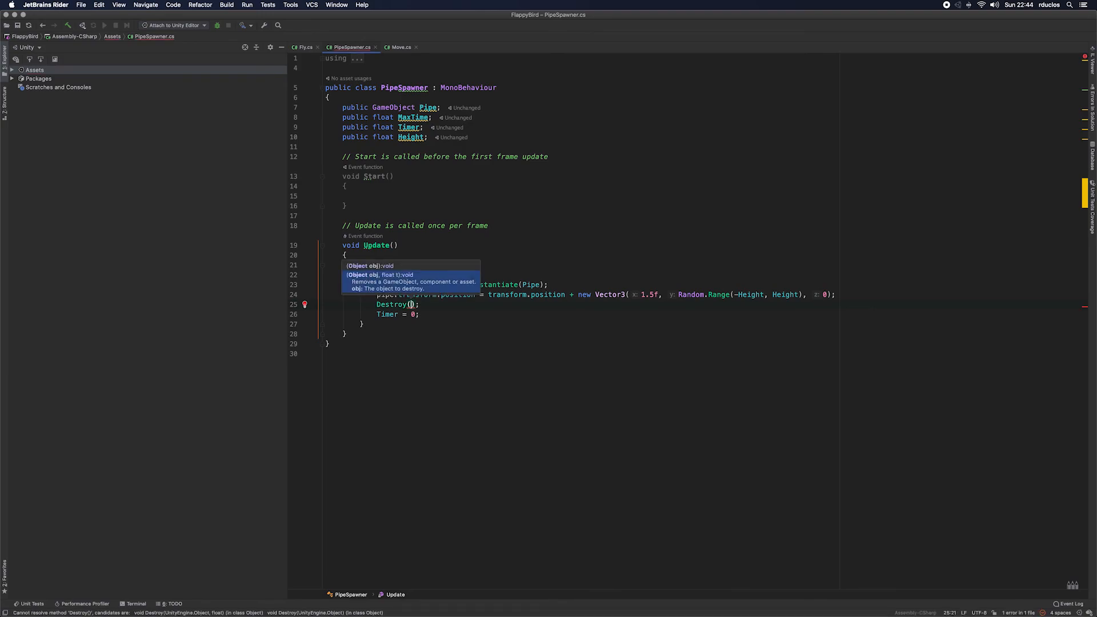
text(pipe,;)
key(Left)
key(Left)
key(Left)
key(Left)
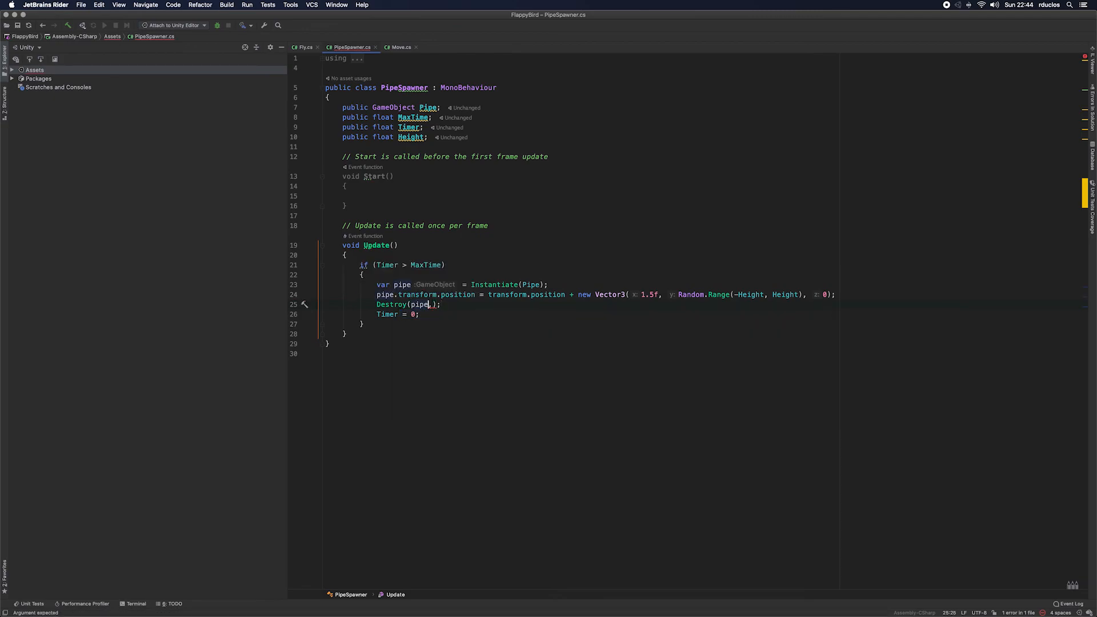
key(Right)
text(15)
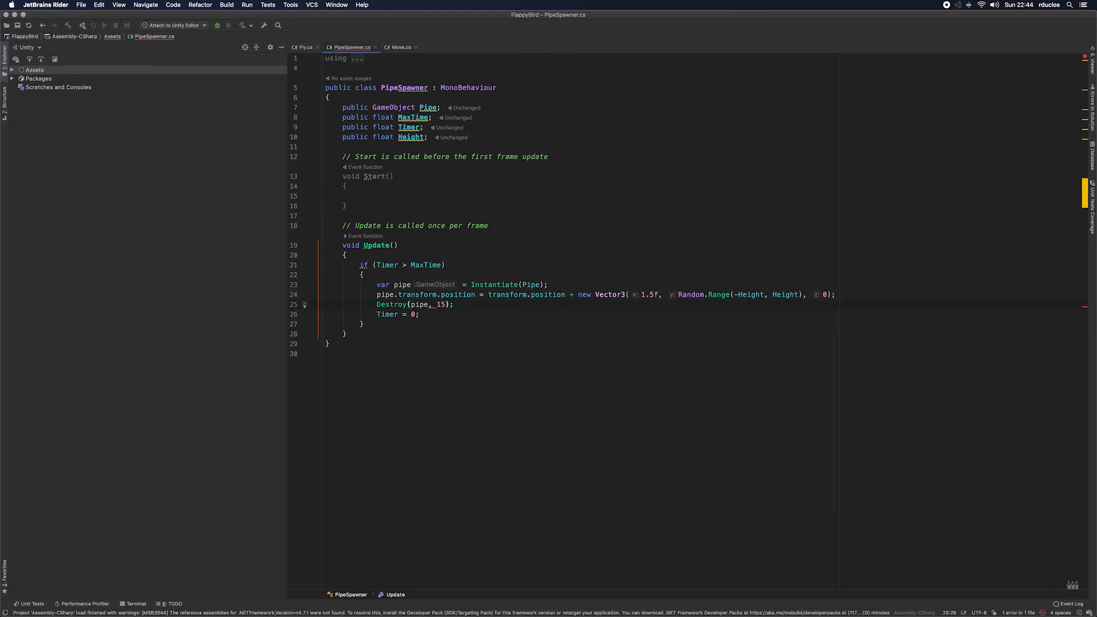
text(;)
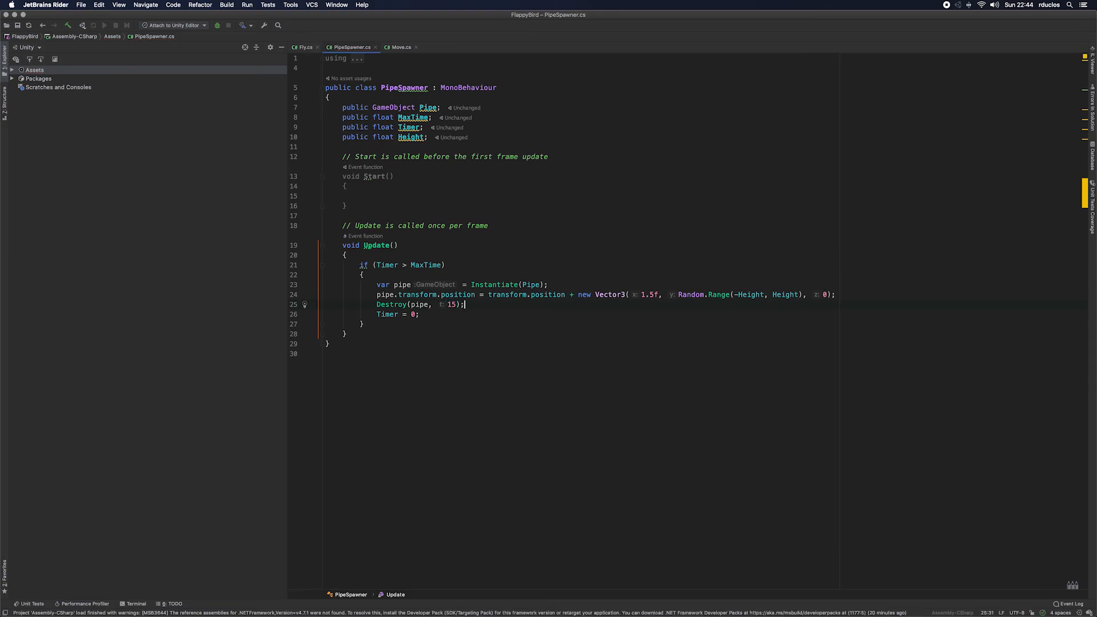
Step: Add Timer += Time.deltaTime; below the if block in Update, separated from it by an empty line
key(Down)
key(Down)
key(Return)
text(Timer)
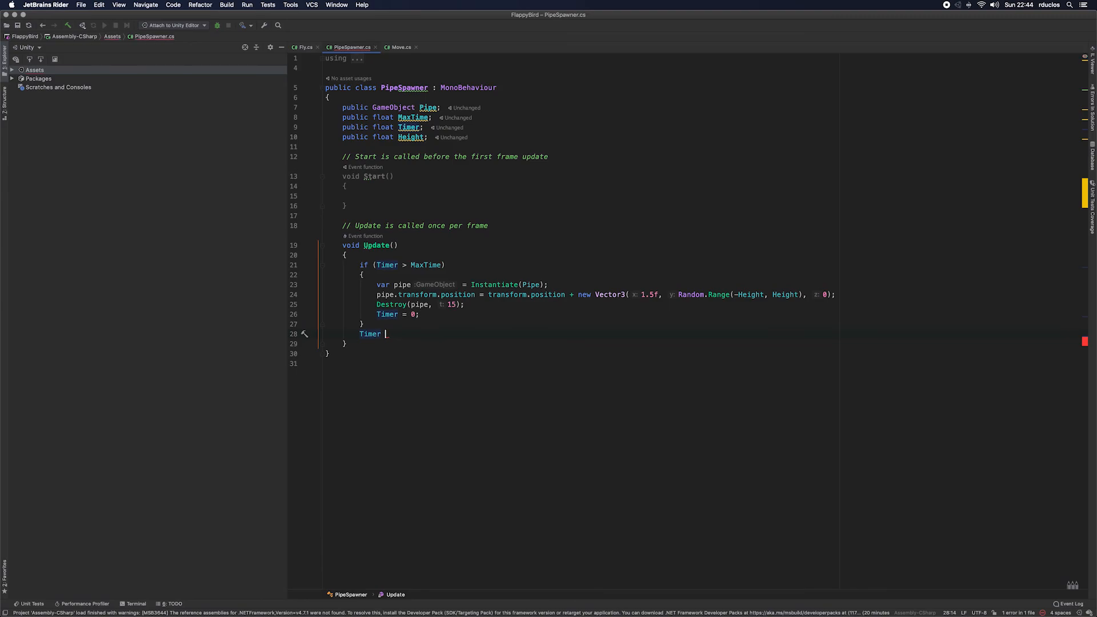
text( += )
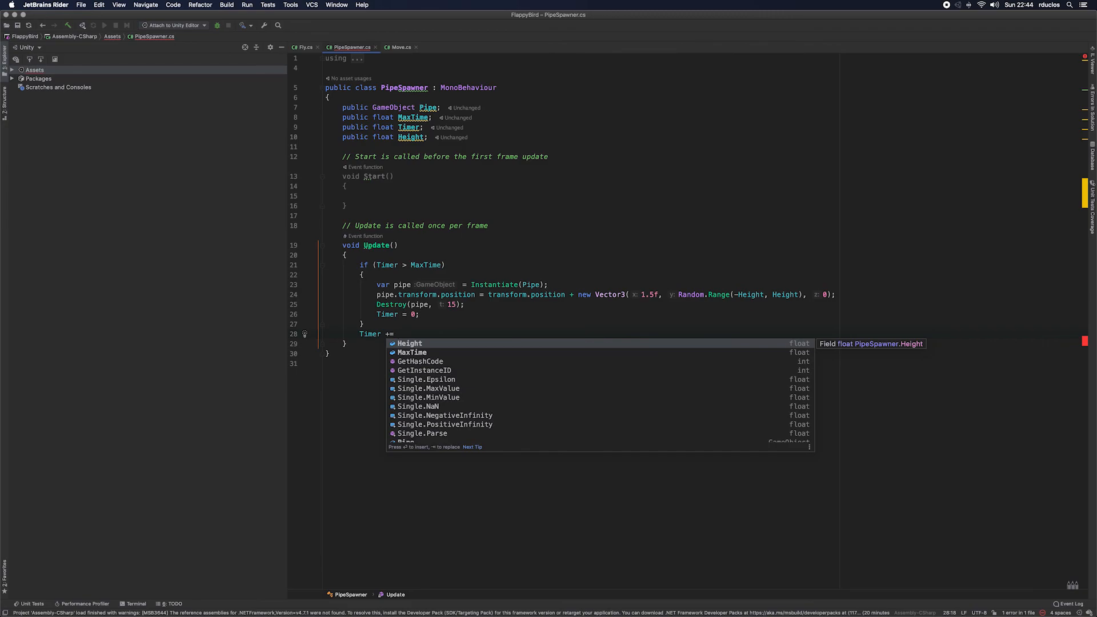
text(Time.)
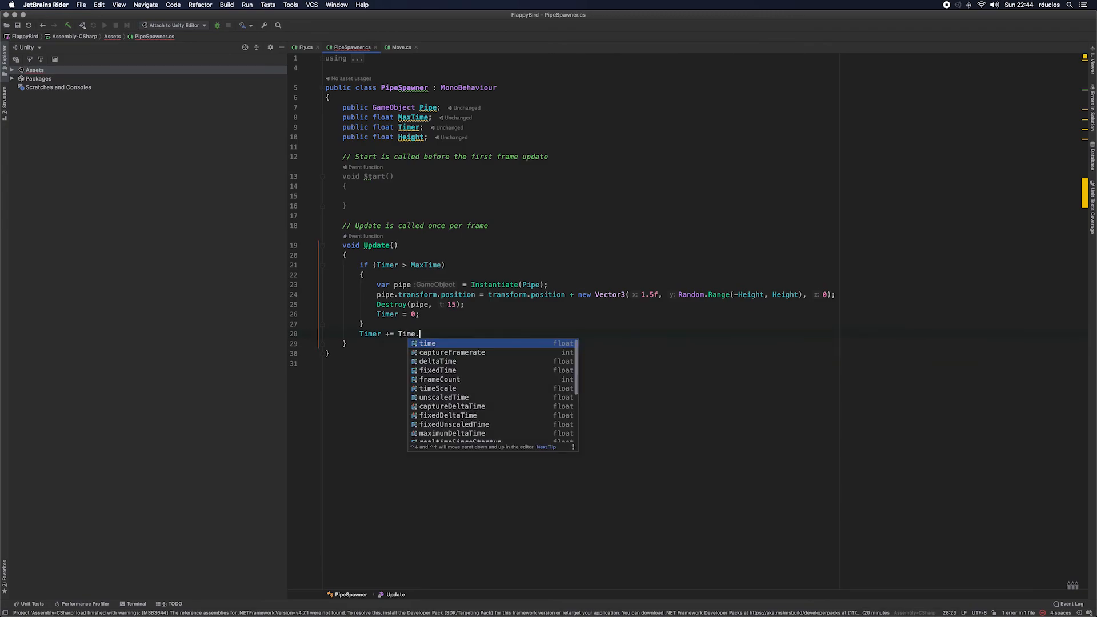
text(deltaTime)
key(Return)
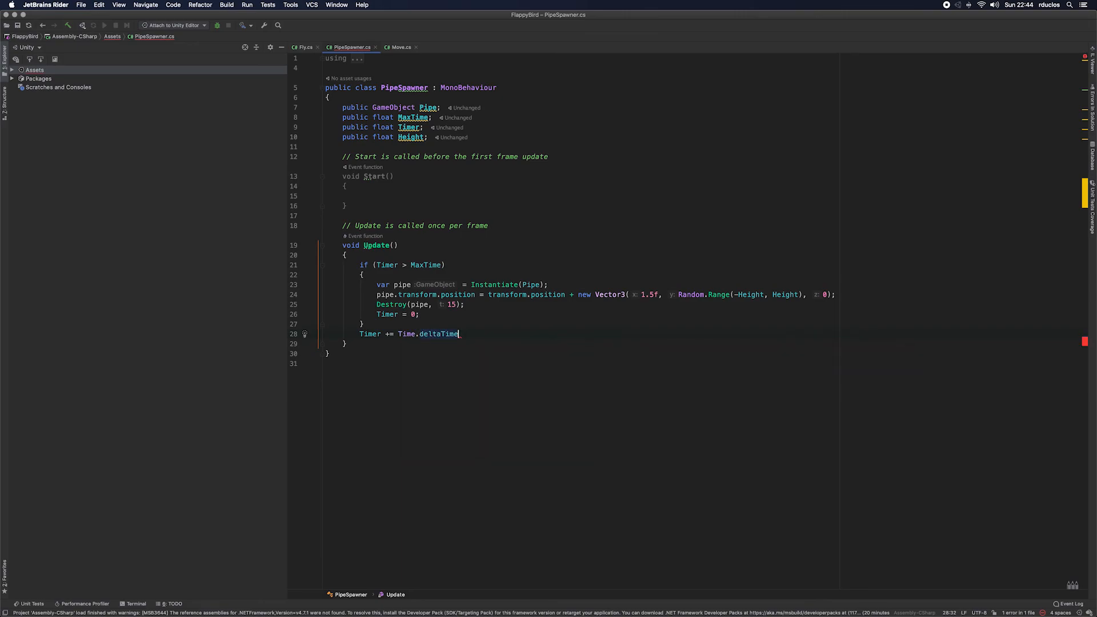
text(;)
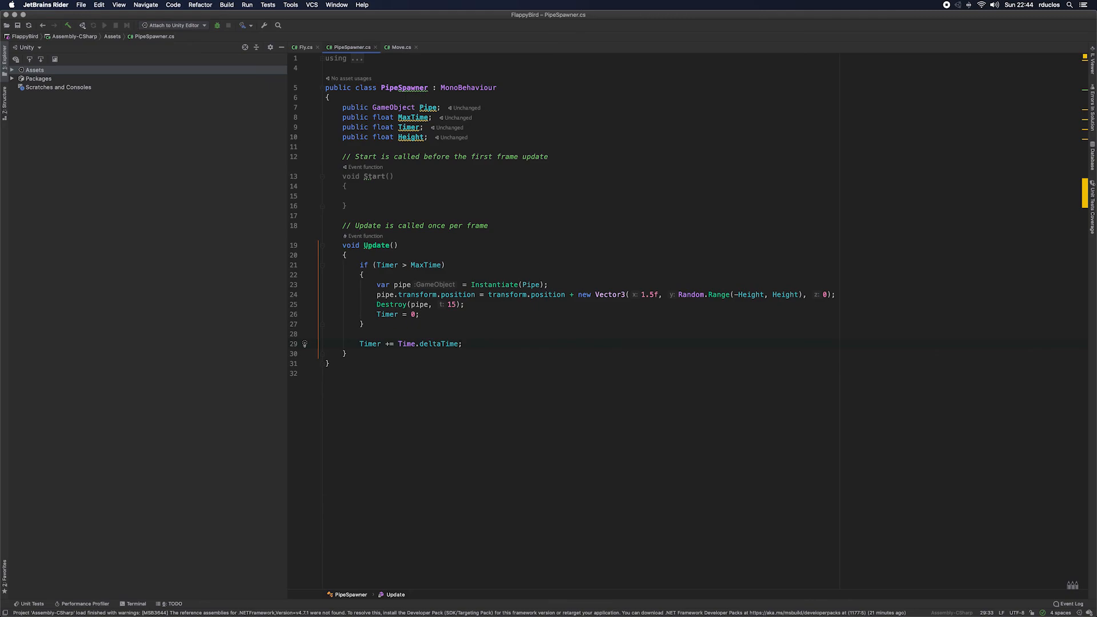
Step: Switch to Unity and assign the Pipe prefab to the Pipe field of PipeSpawner's Pipe Spawner script
key(super+Tab)
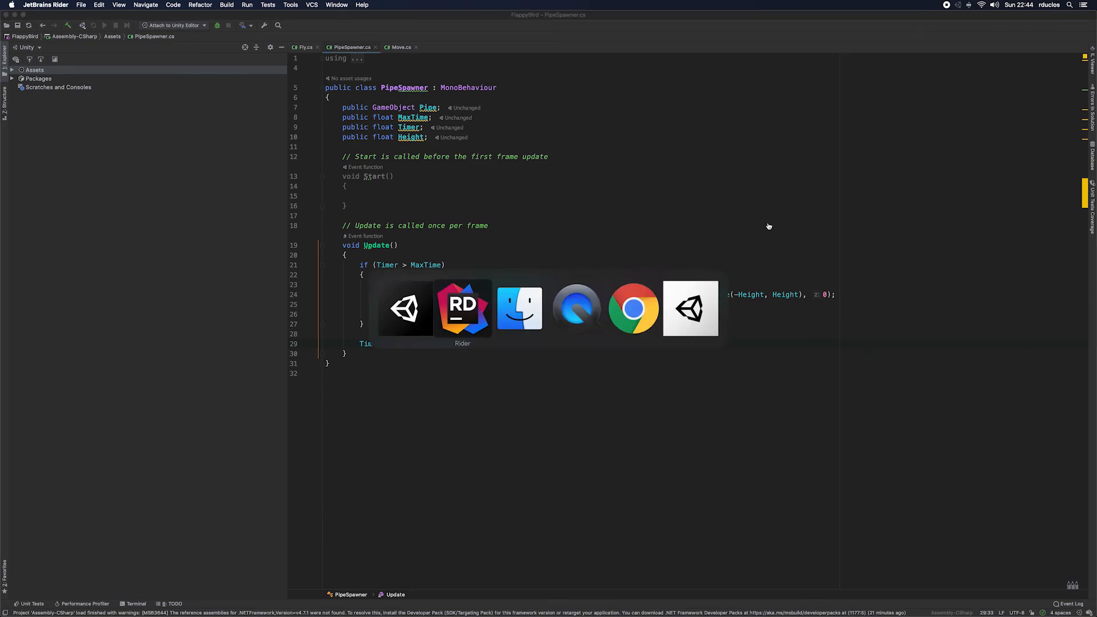
key(super+Tab)
key(super+Tab)
key(super+Tab)
key(super+Tab)
key(super+Tab)
key(super+Tab)
key(super+Tab)
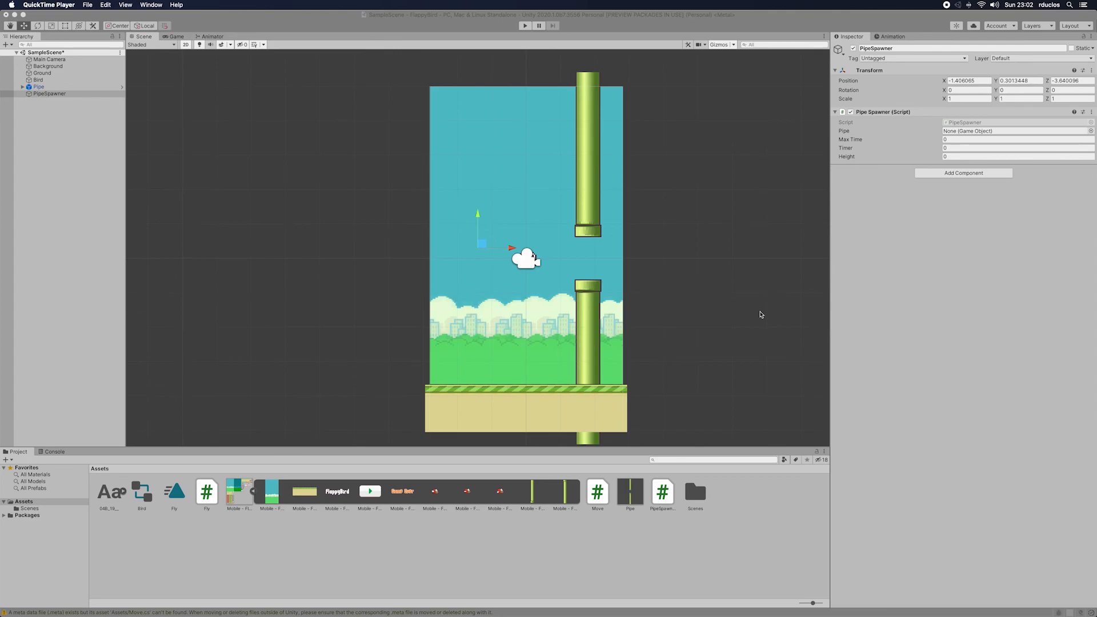
drag(667, 498, 968, 134)
Step: Set the Pipe Spawner script's Max Time to 3 and its Height to 0.8
click(964, 140)
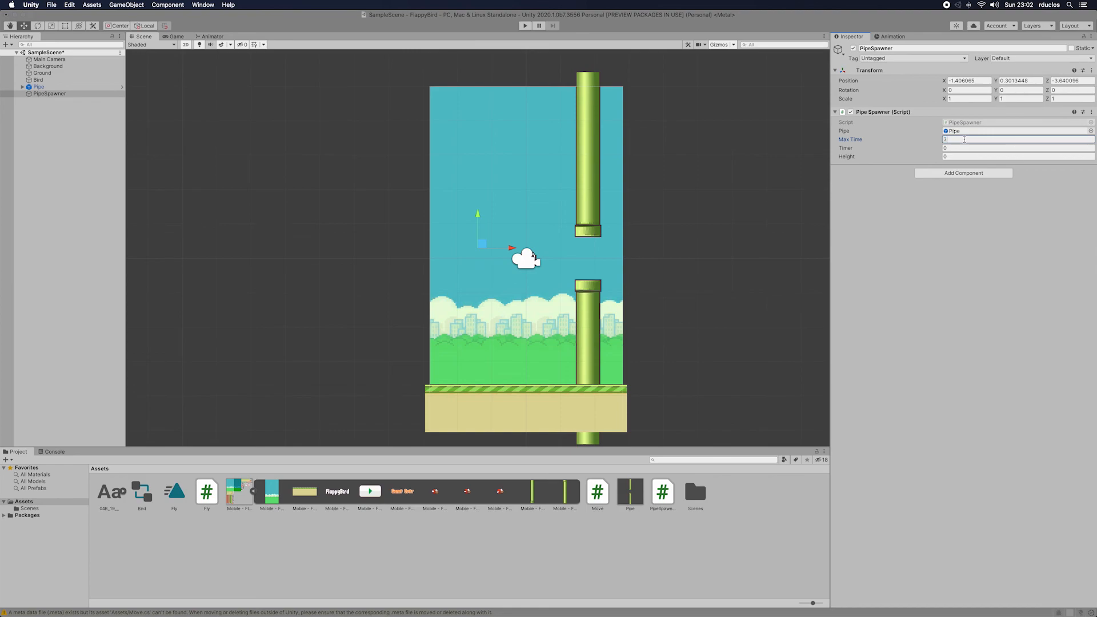
key(Tab)
key(Tab)
text(0.)
Step: Set the PipeSpawner object's position to 0 on X, Y and Z
click(74, 94)
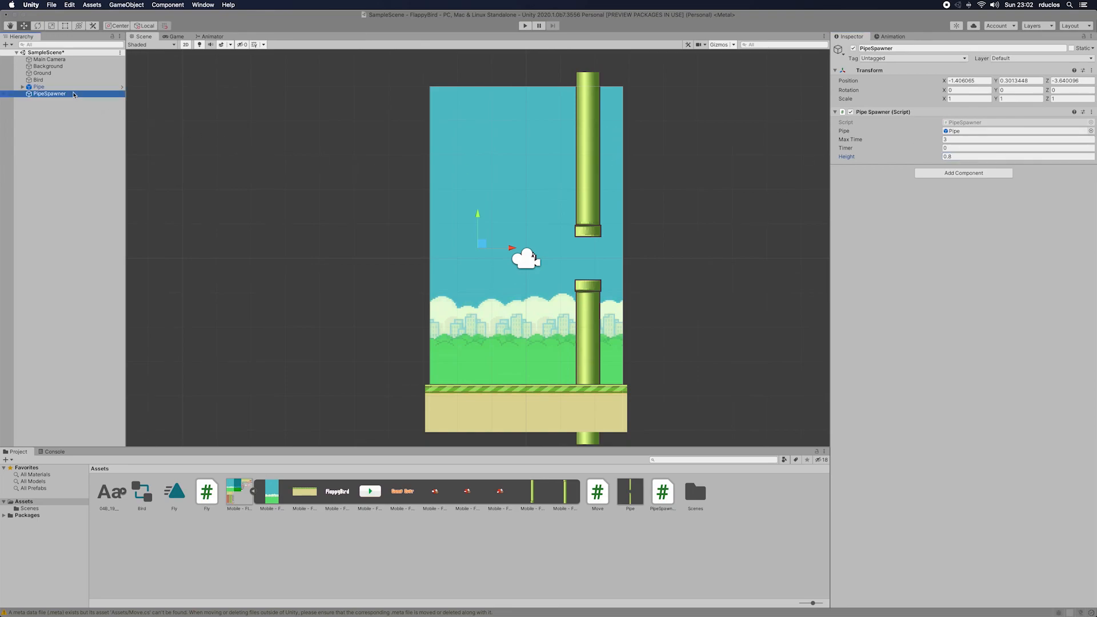
click(972, 80)
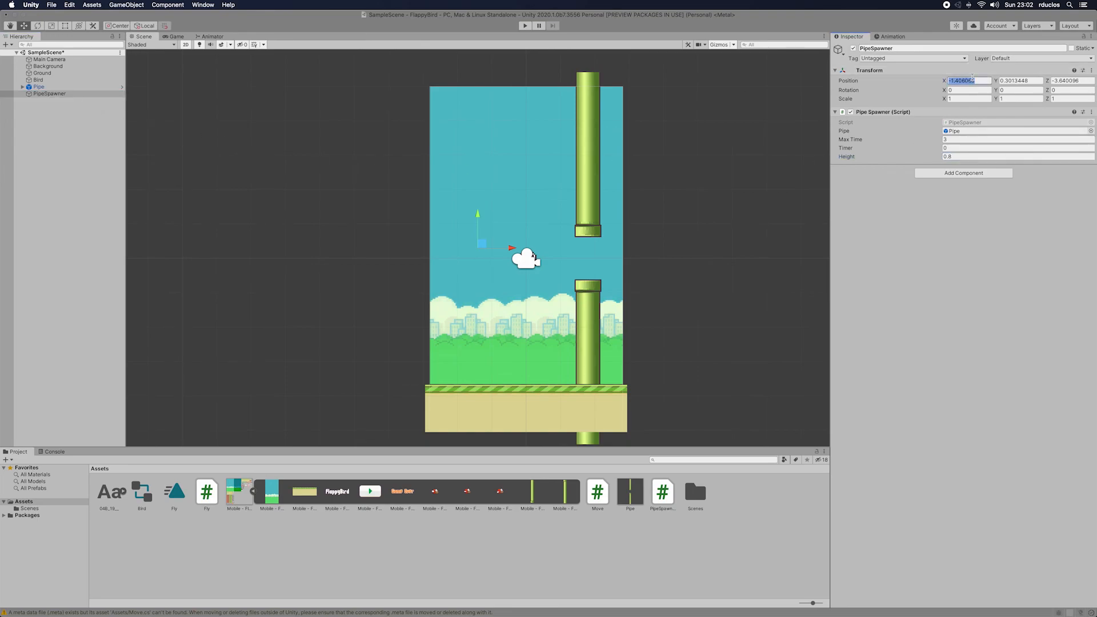
text(0)
key(Tab)
text(0)
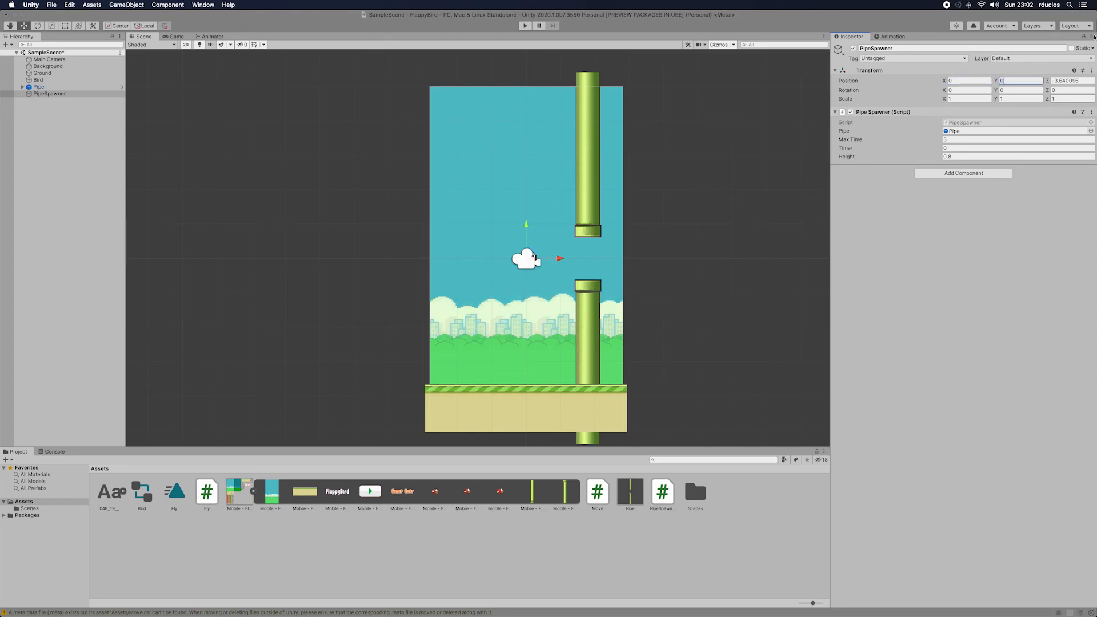
click(1074, 79)
text(0)
key(Return)
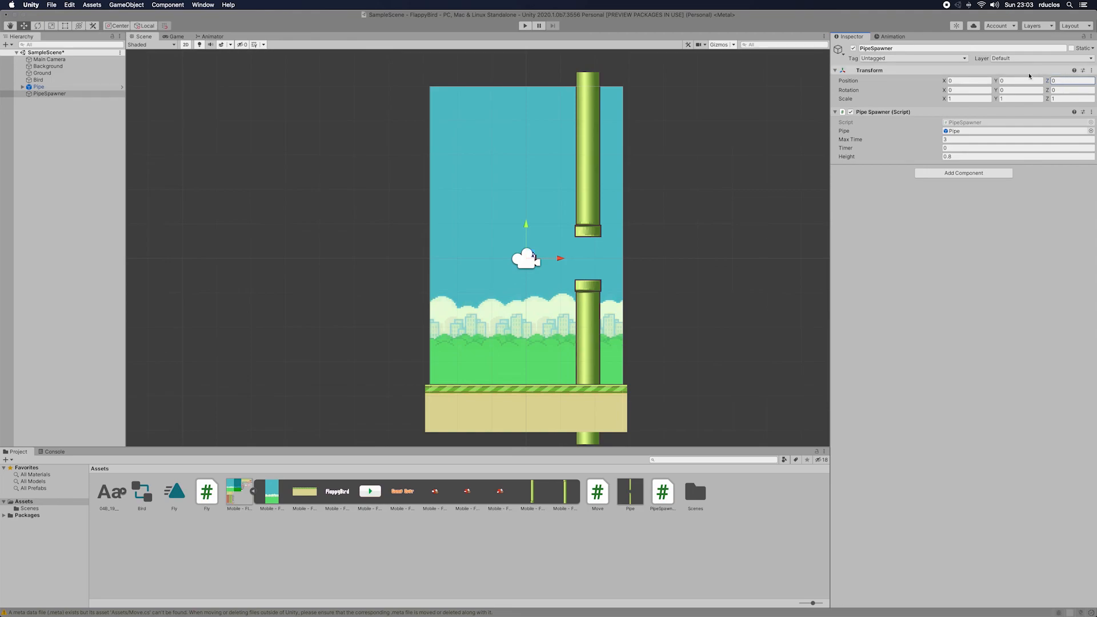
Step: Play-test the game, flapping the bird past the spawned pipes, and stop play mode
click(525, 25)
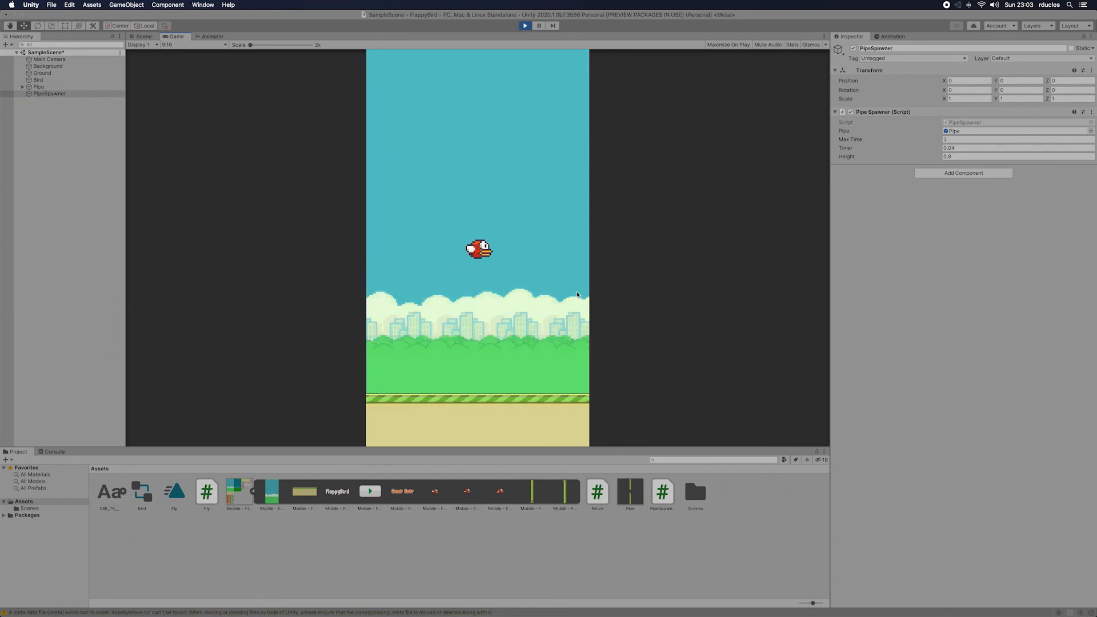
click(576, 295)
click(574, 295)
click(573, 295)
click(572, 295)
click(572, 295)
click(572, 294)
click(572, 295)
click(572, 295)
click(572, 295)
click(572, 295)
click(572, 295)
click(572, 295)
click(572, 295)
click(572, 295)
click(572, 295)
click(572, 295)
click(572, 295)
click(573, 295)
click(573, 295)
click(572, 295)
click(572, 295)
click(554, 289)
click(554, 289)
click(553, 289)
click(554, 289)
click(554, 289)
click(554, 289)
click(553, 289)
click(548, 286)
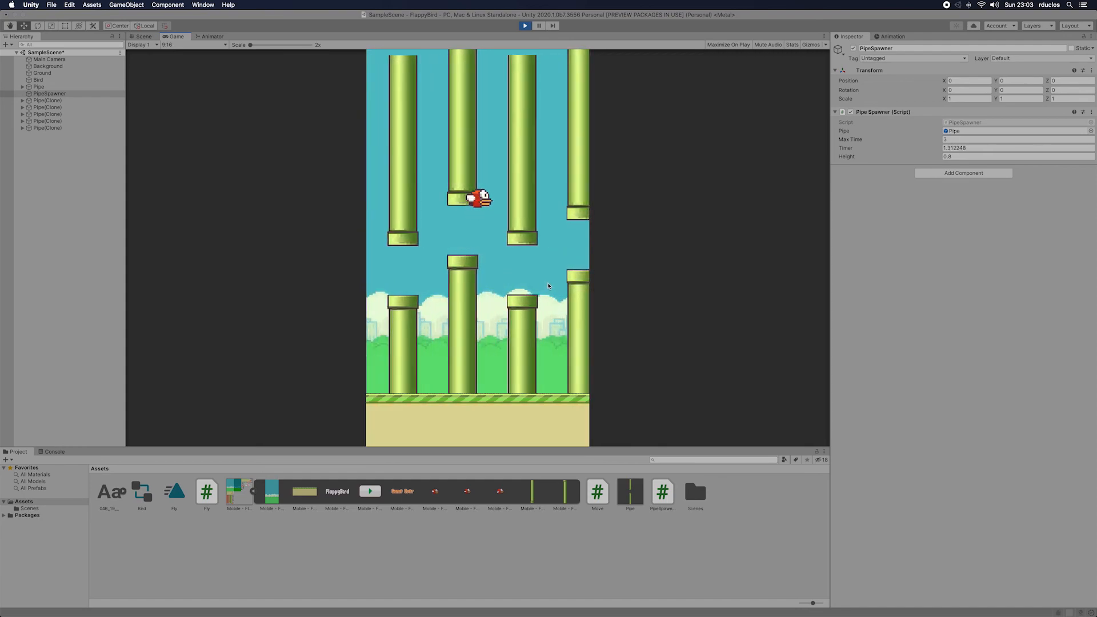
click(547, 283)
click(547, 283)
click(546, 284)
click(546, 284)
drag(535, 16, 525, 22)
click(516, 32)
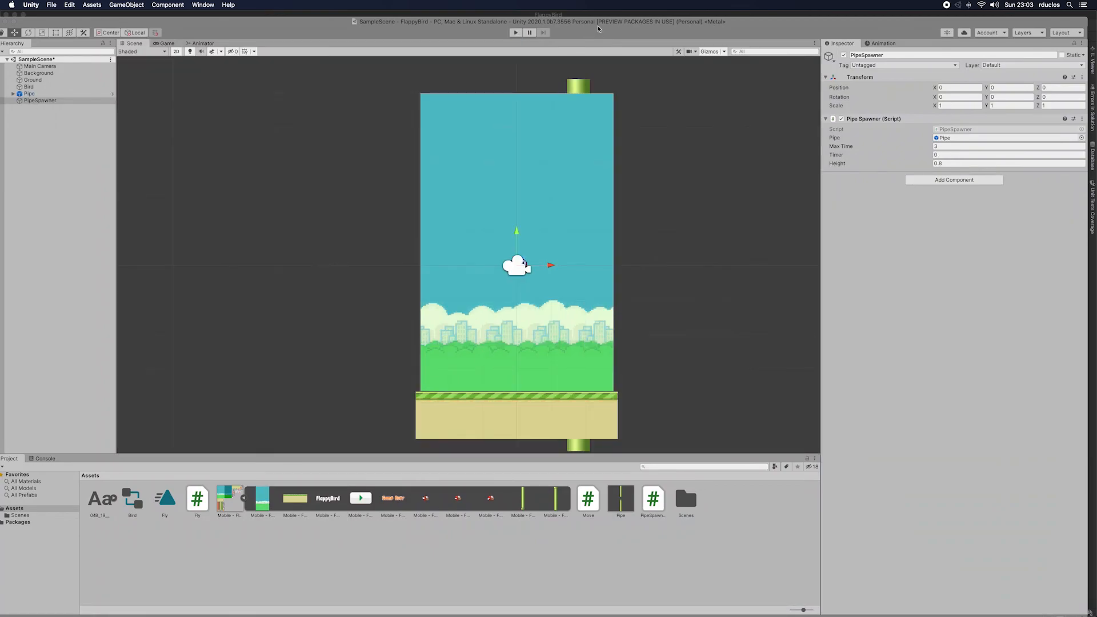
Step: Restore the shifted editor window and set the Pipe Spawner script's Max Time to 4
double_click(599, 26)
click(955, 140)
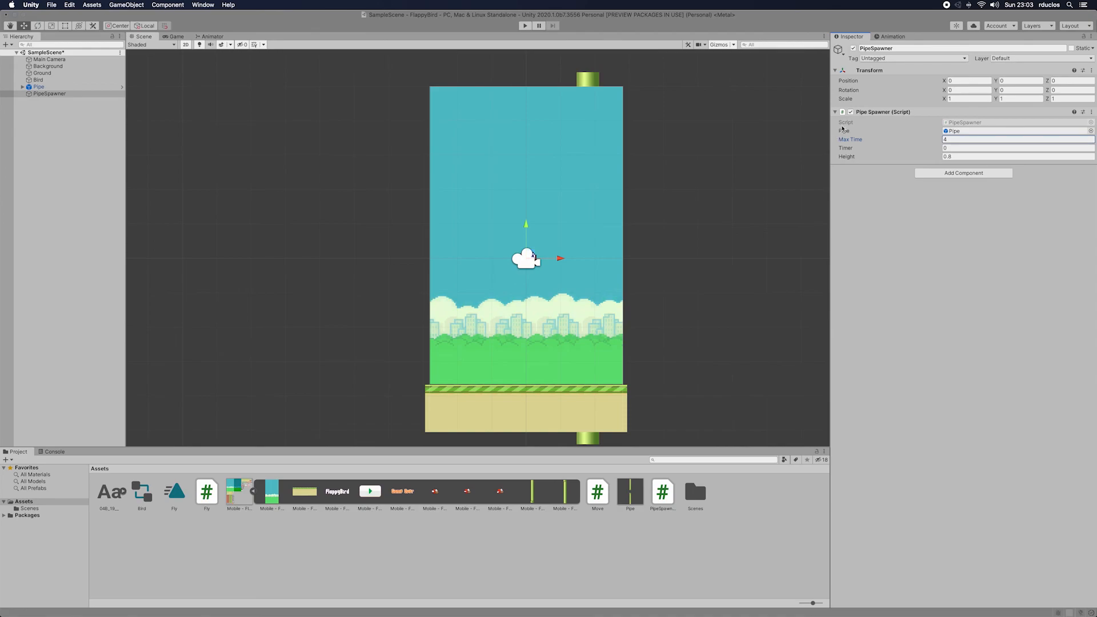
click(84, 93)
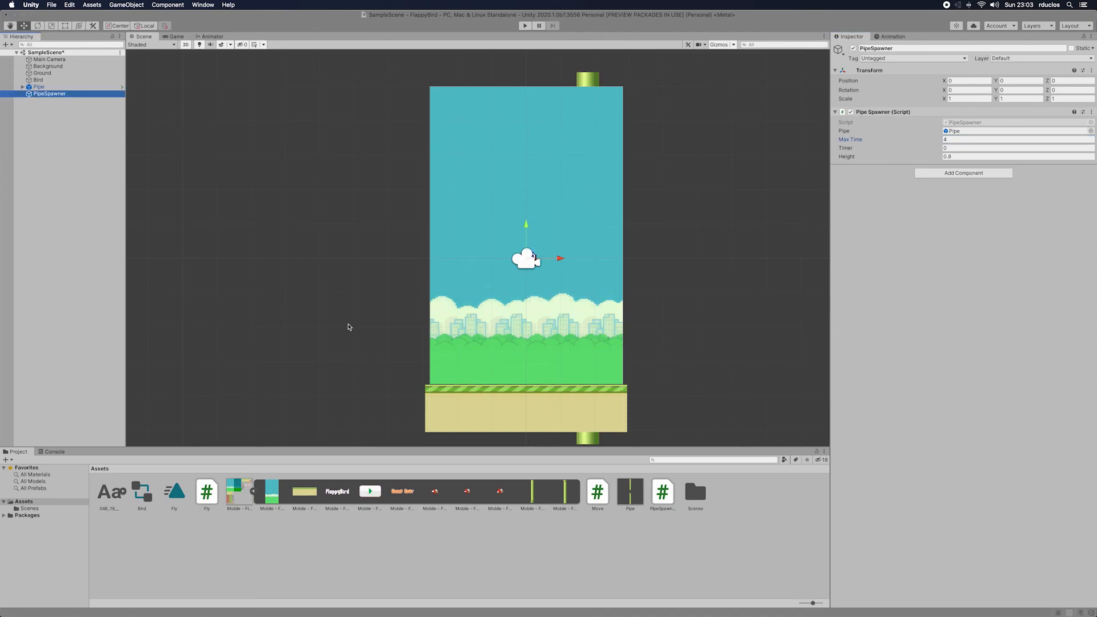
Step: Open the Pipe prefab for editing and set UpPipe's Y position to 4
click(59, 87)
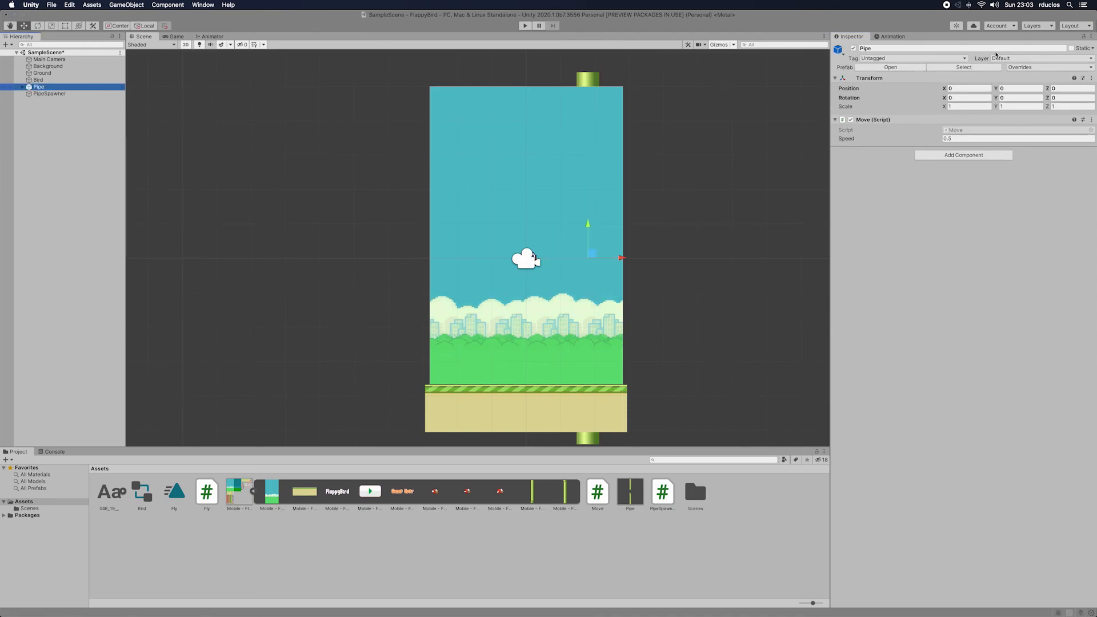
double_click(629, 491)
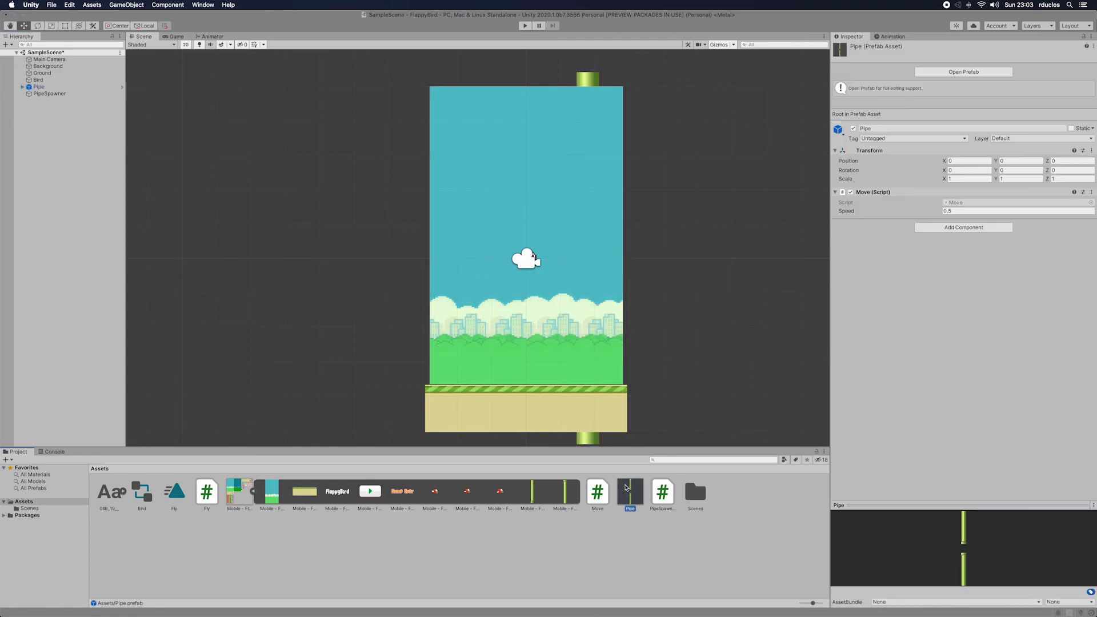
click(388, 138)
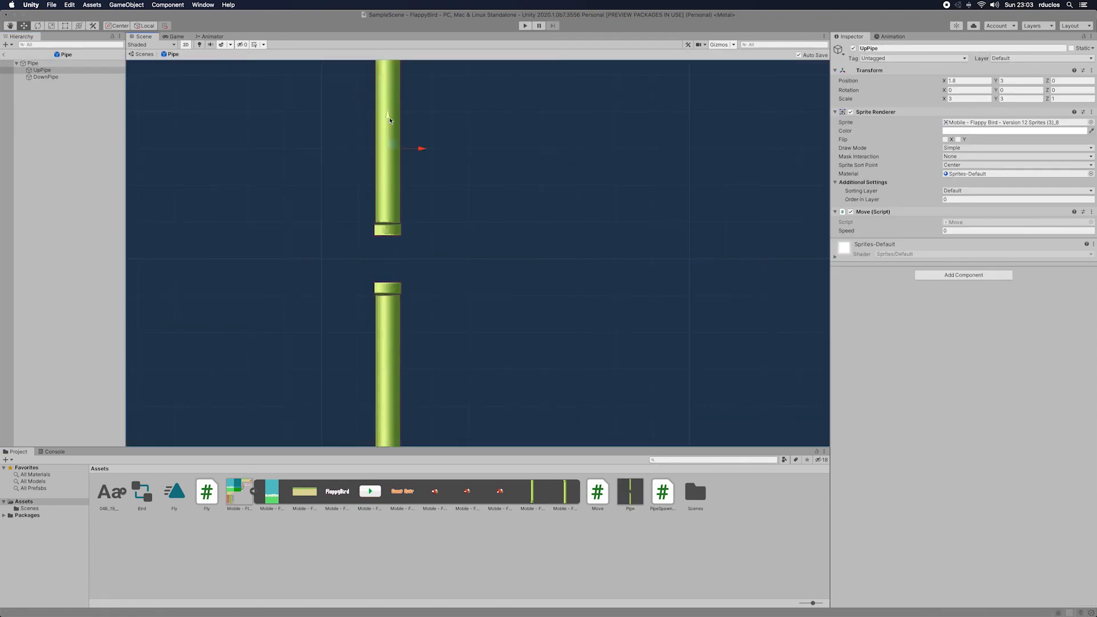
drag(388, 118, 389, 93)
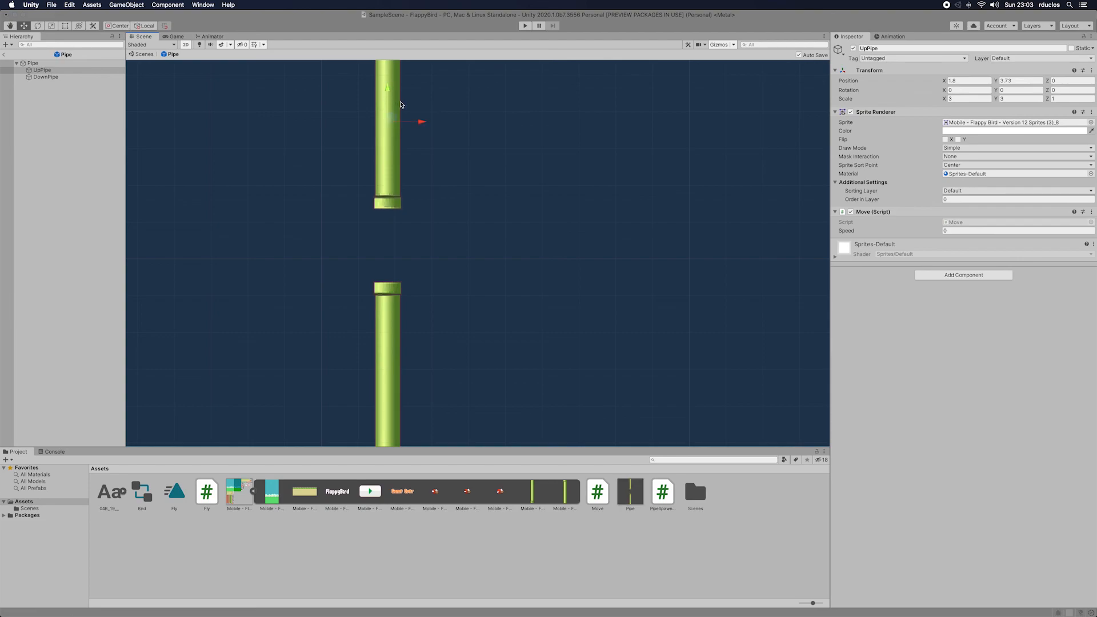
click(1018, 81)
text(3)
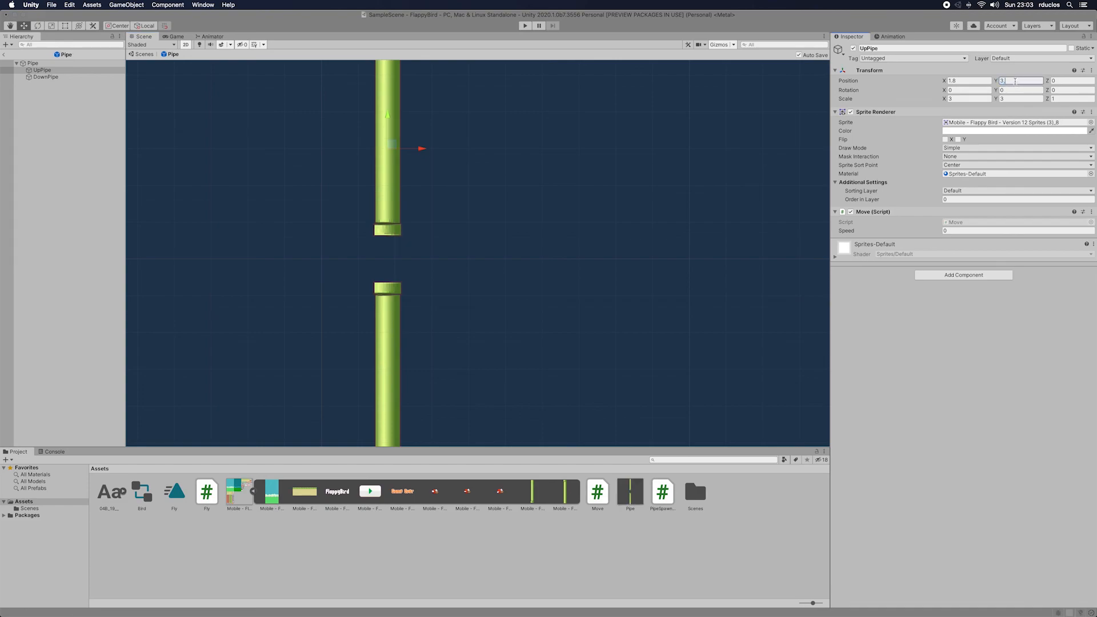
text(.5)
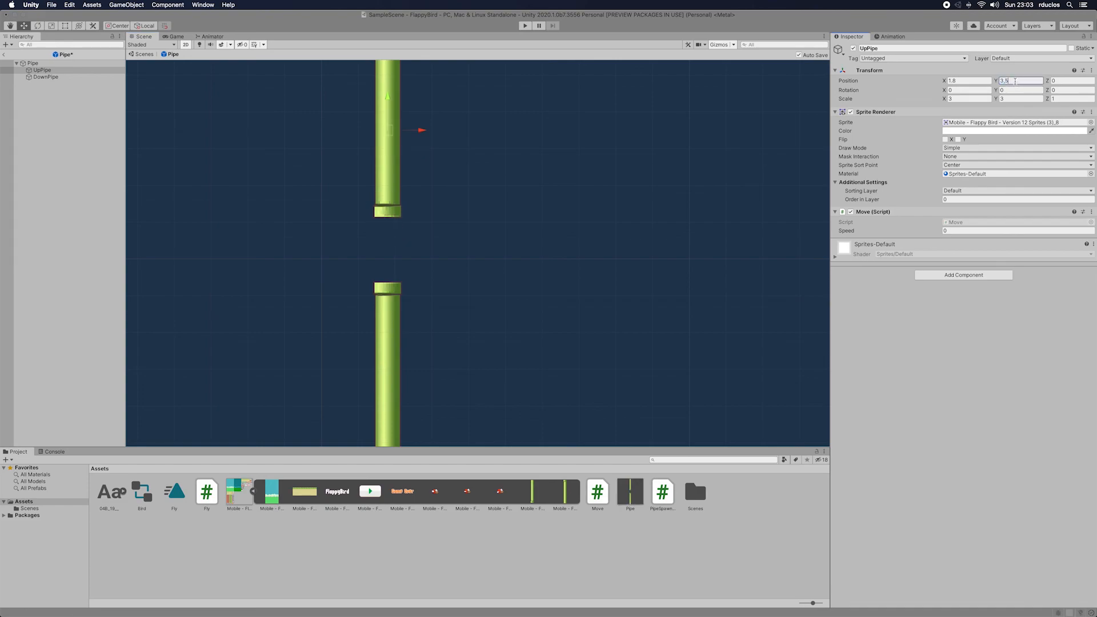
key(BackSpace)
key(BackSpace)
key(BackSpace)
text(4)
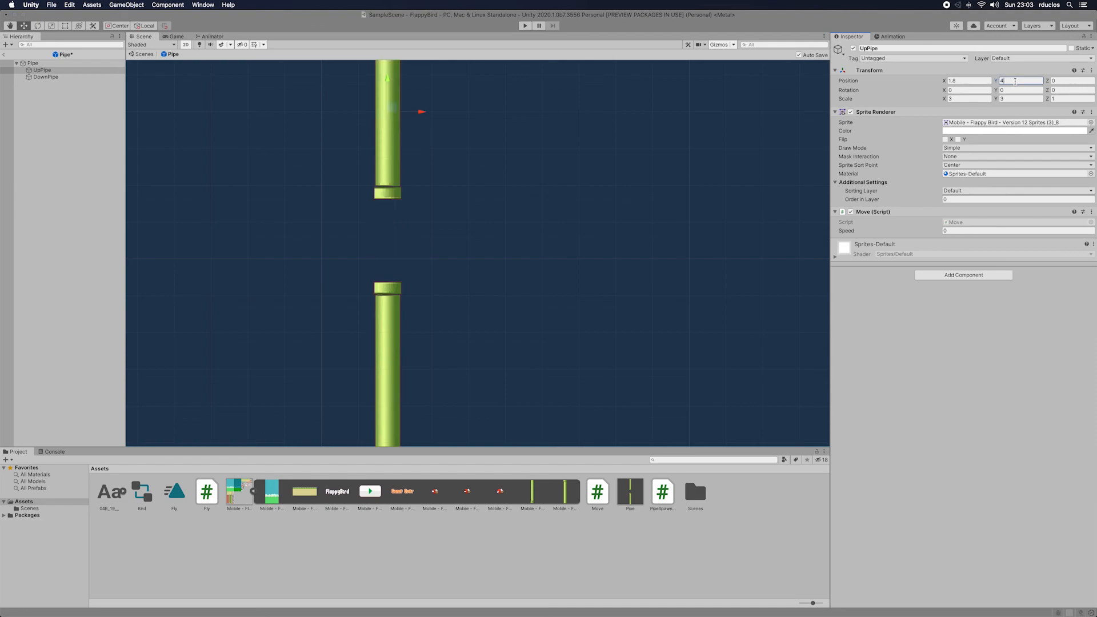
Step: Set DownPipe's Y position to -2 in the Pipe prefab
click(400, 312)
click(1016, 82)
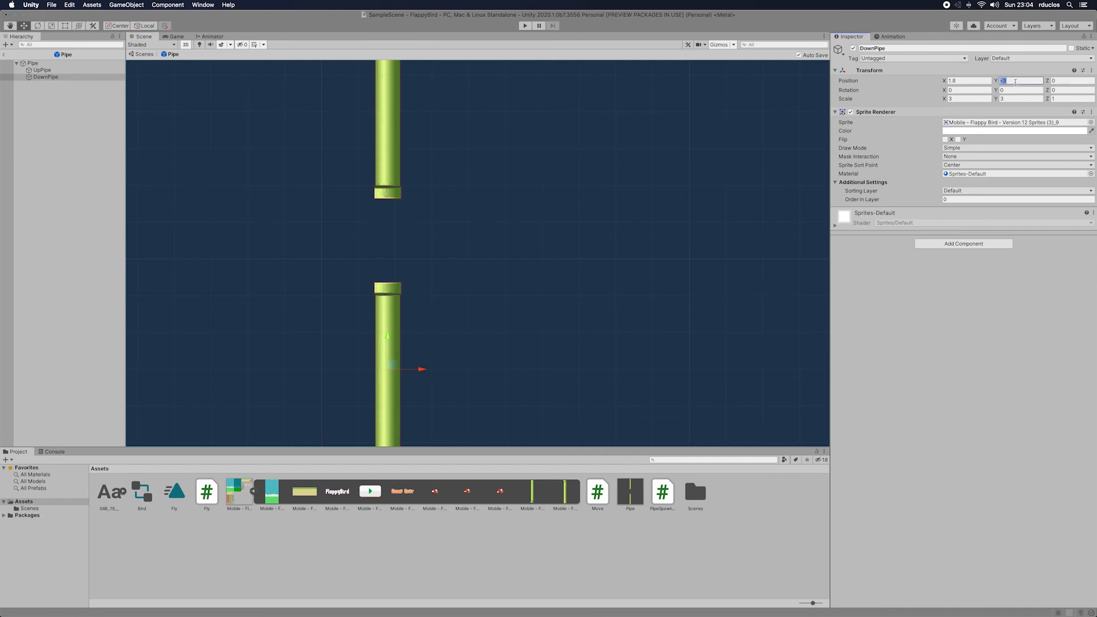
key(BackSpace)
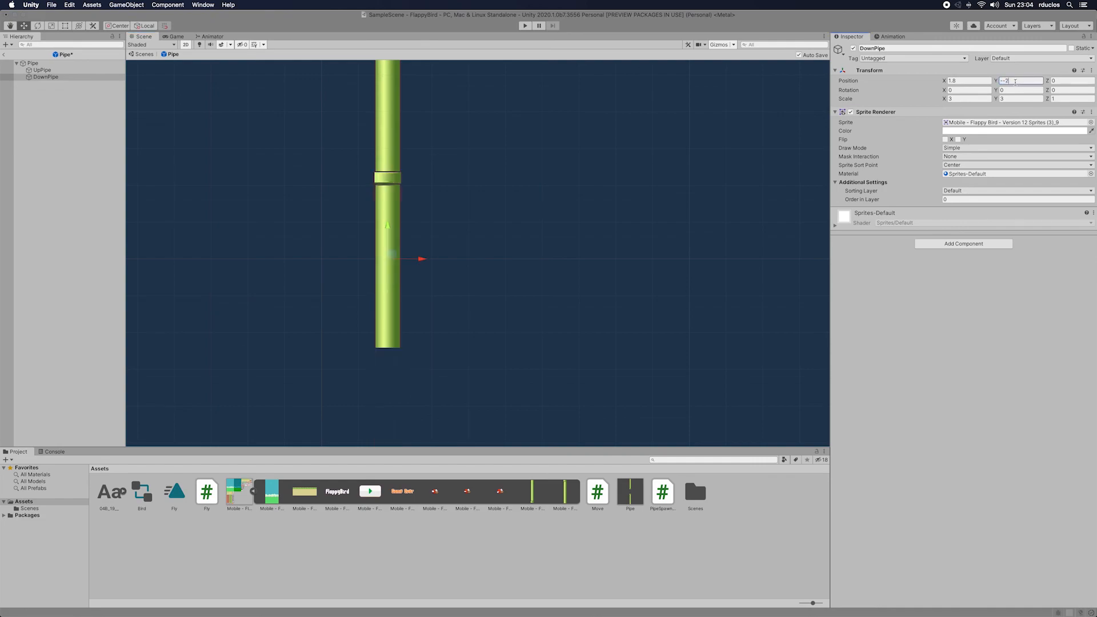
text(-2)
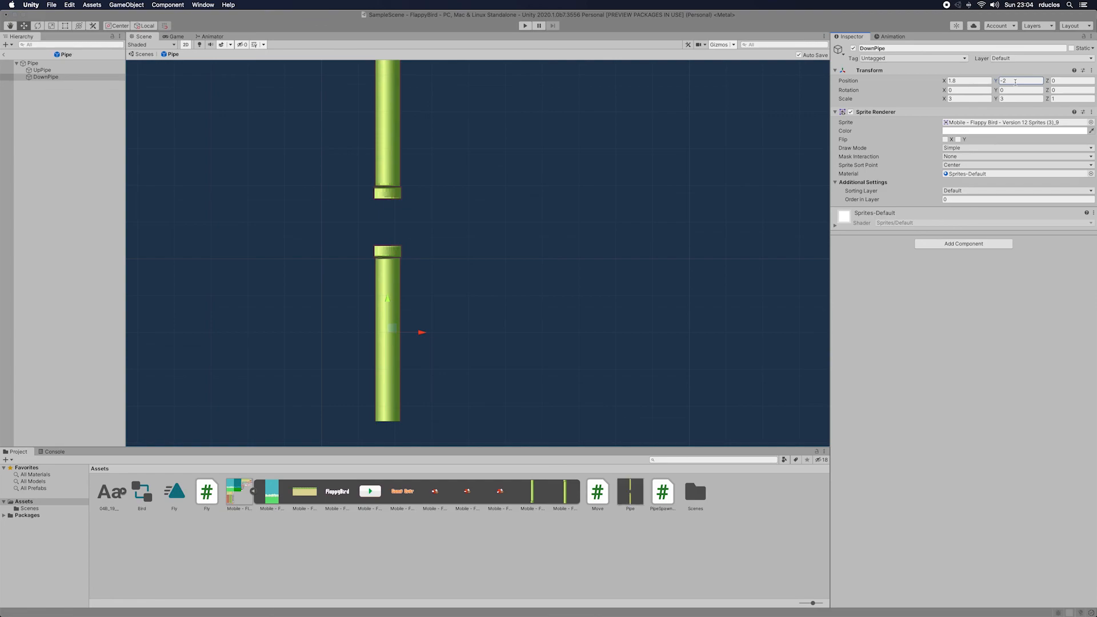
Step: Run the game again to try the adjusted pipe gap and spacing, flapping the bird, and stop play mode
click(526, 27)
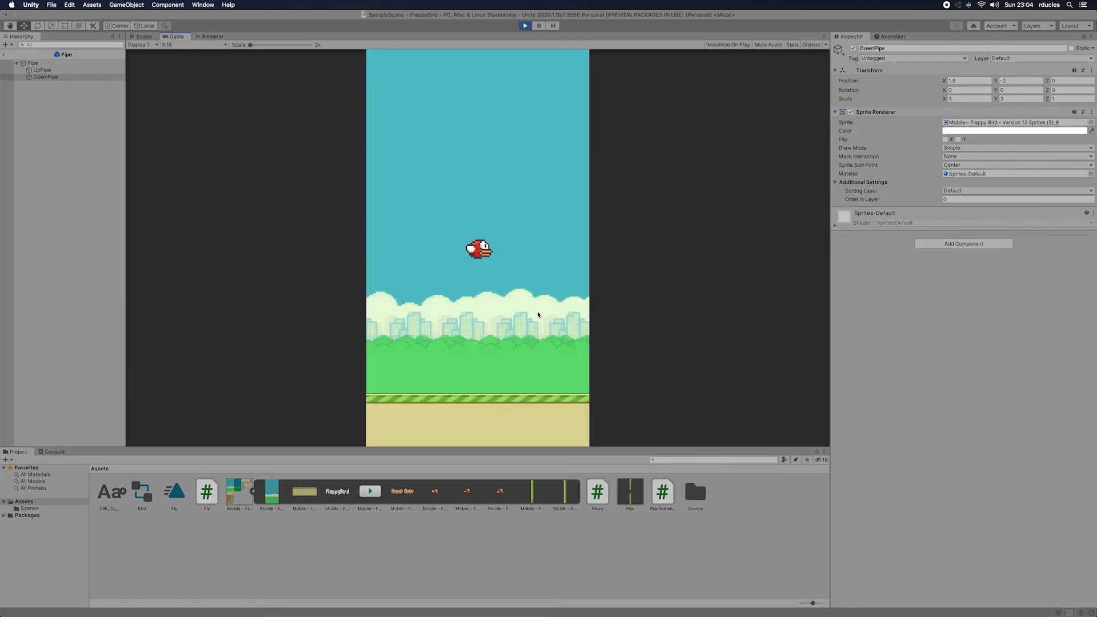
click(538, 315)
click(538, 315)
click(537, 315)
click(538, 315)
click(538, 315)
click(538, 315)
click(538, 315)
click(538, 315)
click(538, 315)
click(538, 315)
click(516, 311)
click(516, 310)
click(516, 310)
click(516, 310)
click(516, 310)
click(516, 311)
click(516, 310)
click(516, 310)
click(516, 310)
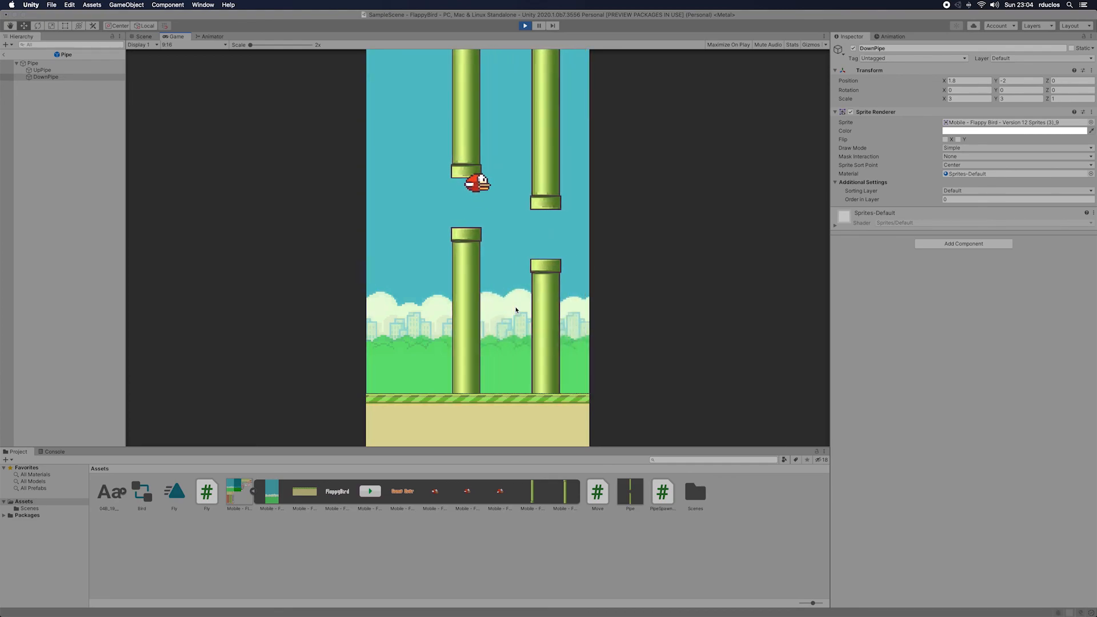
click(516, 310)
click(516, 309)
click(515, 310)
click(516, 310)
click(516, 311)
click(516, 310)
click(515, 311)
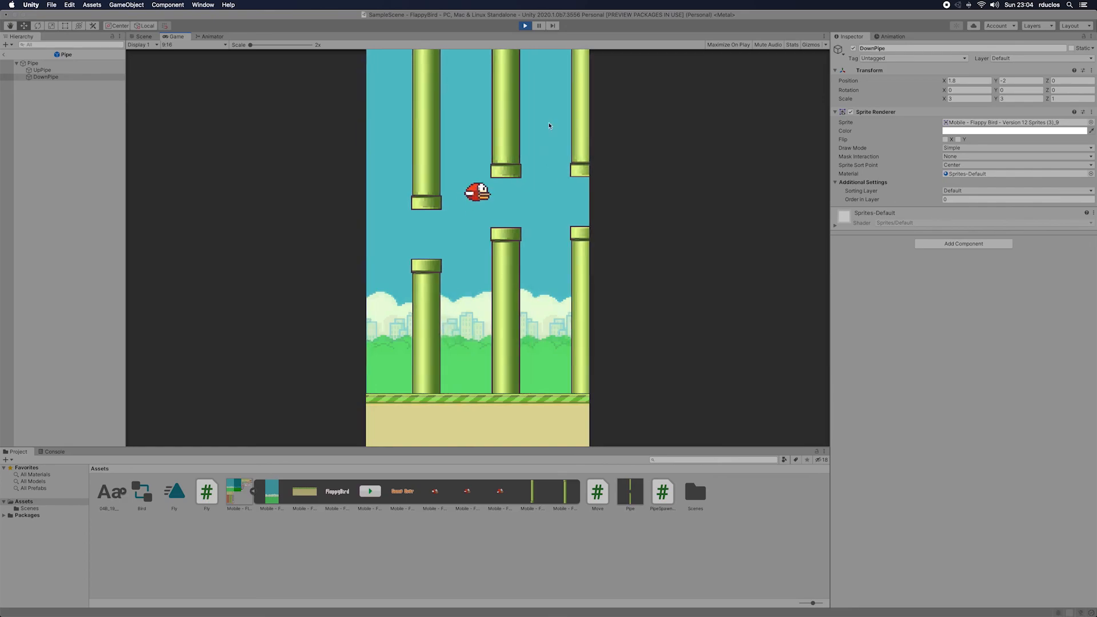
click(525, 25)
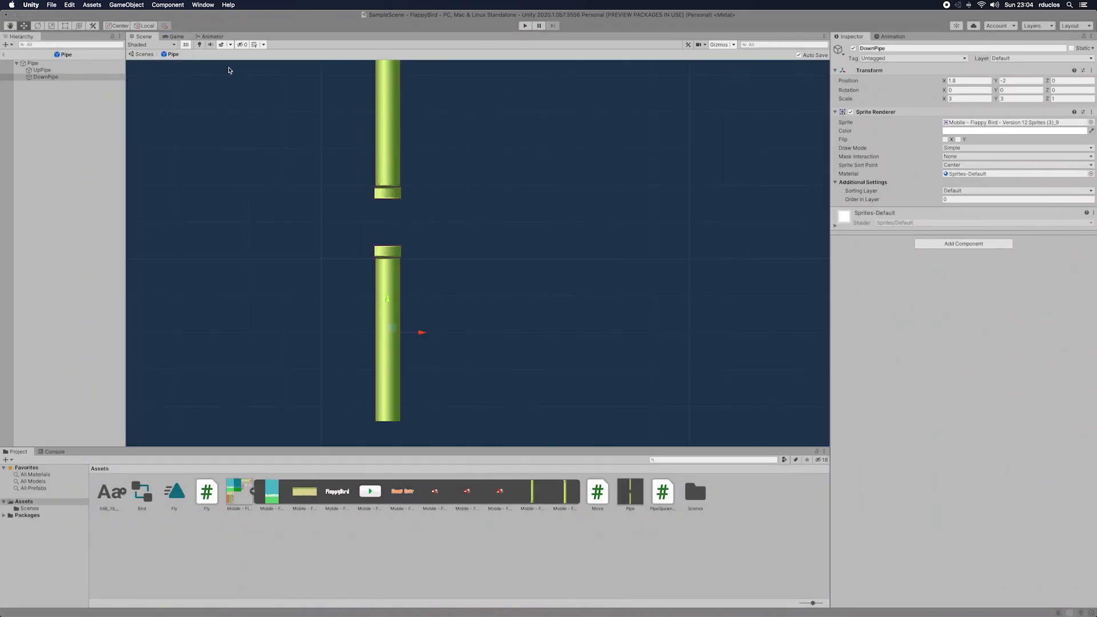
Step: Leave the Pipe prefab and reduce the Bird's X and Y scale, setting X to 3.5
click(9, 56)
click(6, 55)
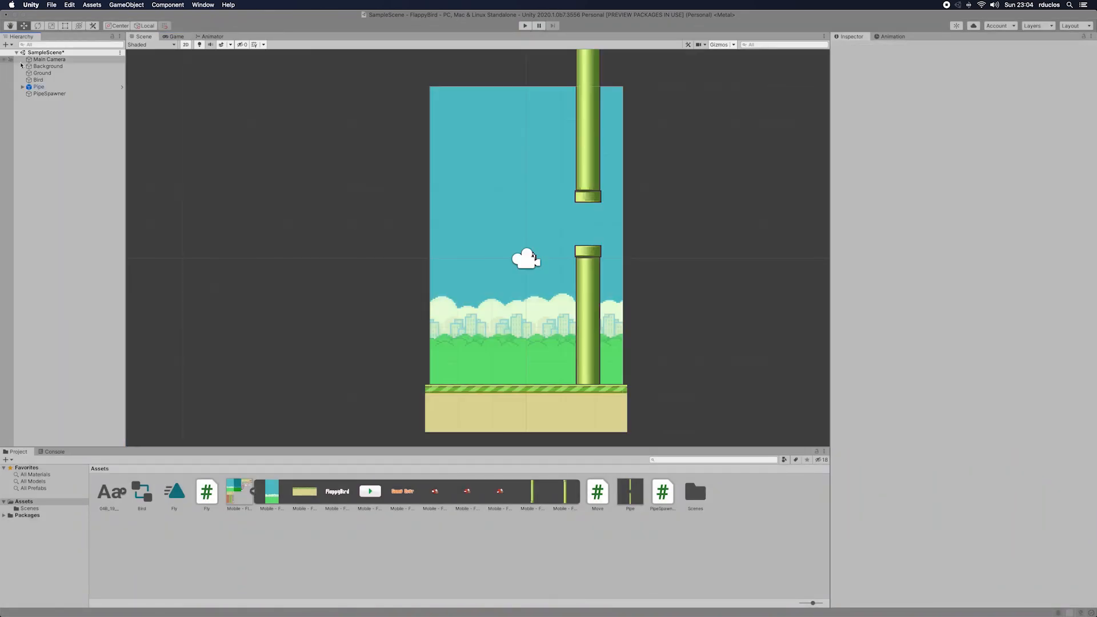
click(38, 79)
click(977, 98)
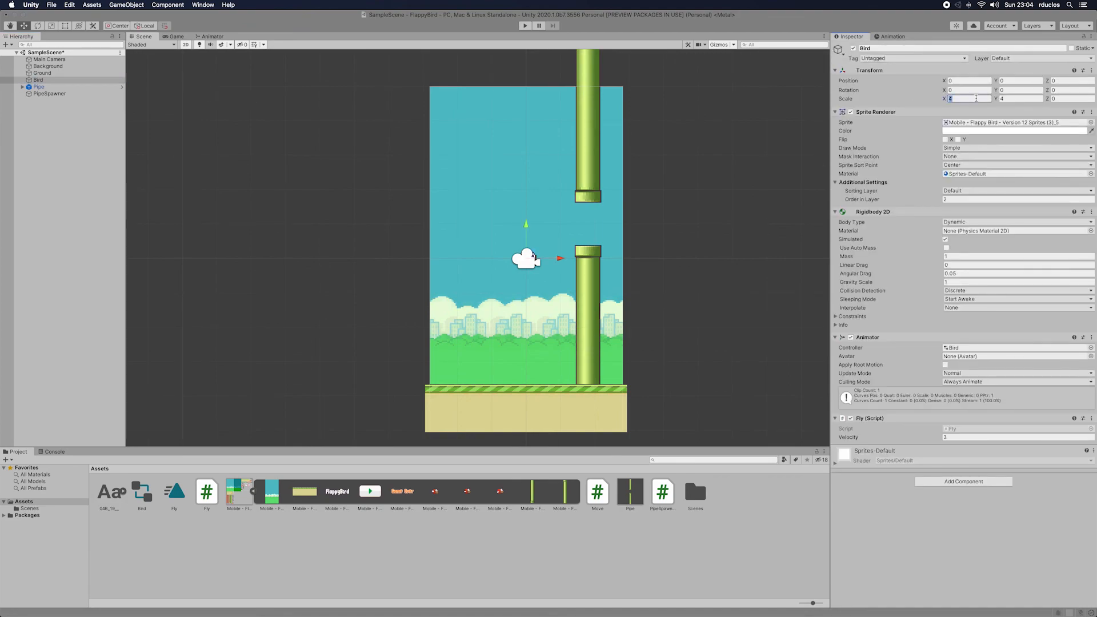
text(3.5)
key(Tab)
text(3)
Step: Set the scene's Pipe object's X position to 1.5
click(61, 94)
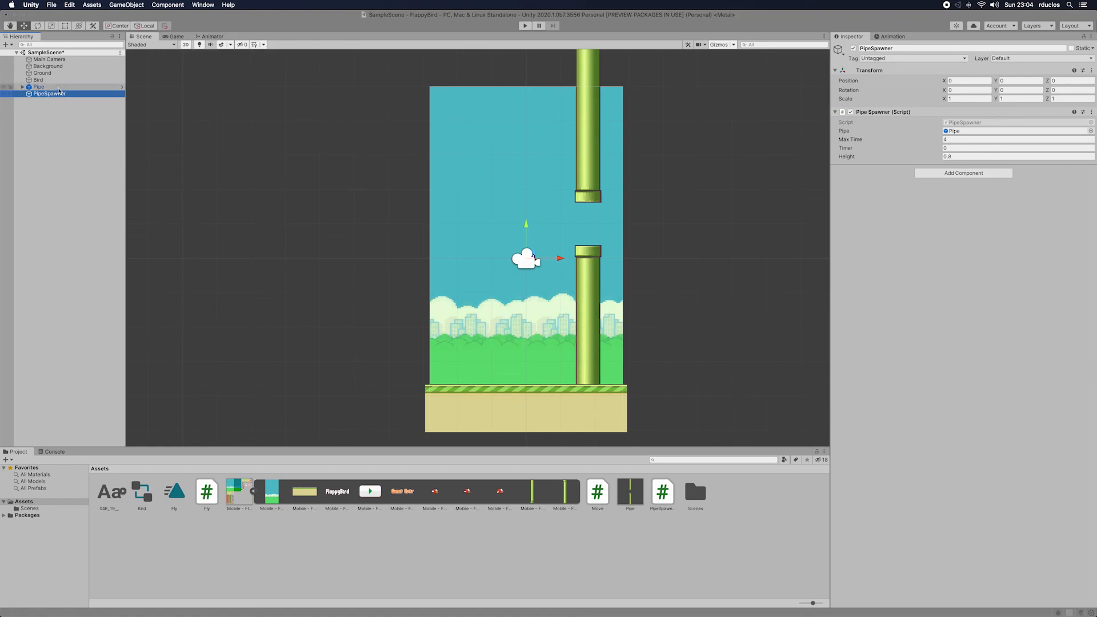
click(58, 88)
click(960, 90)
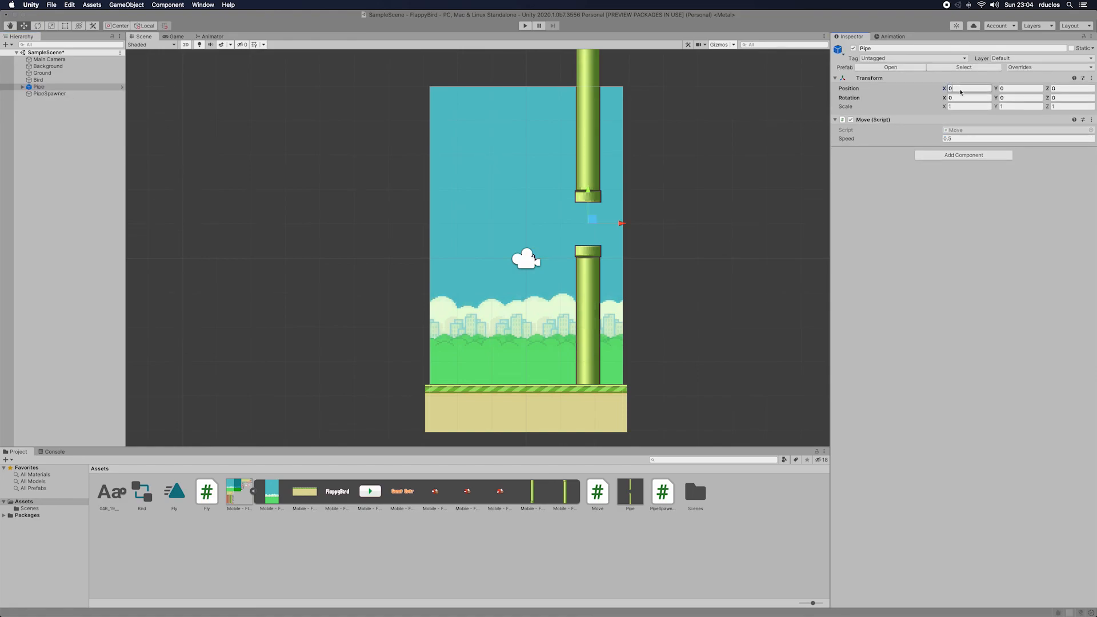
text(1)
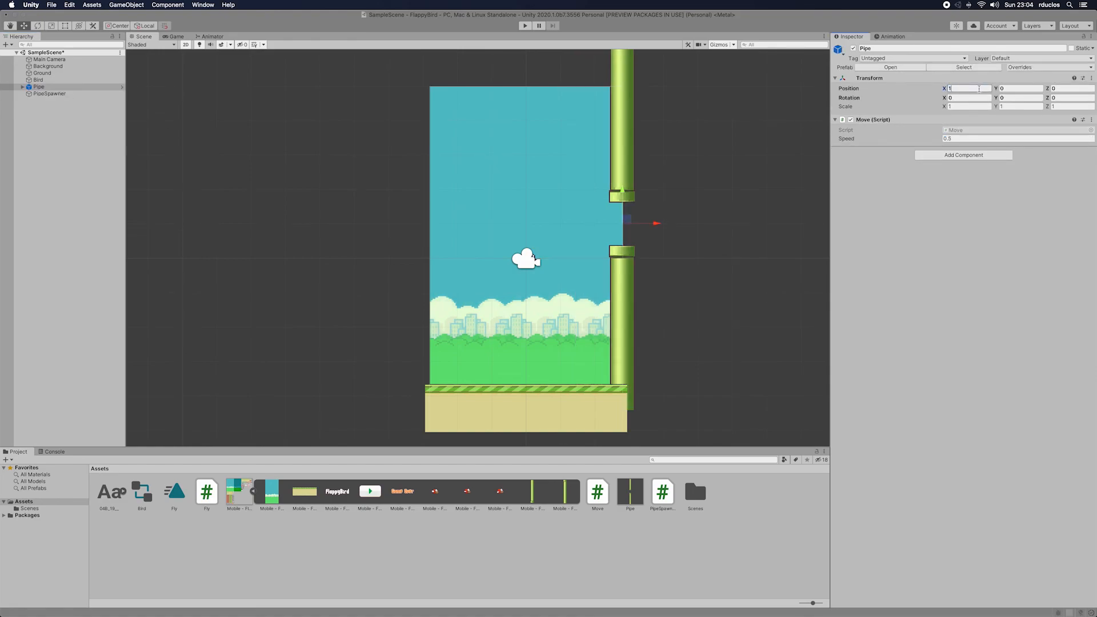
text(.5)
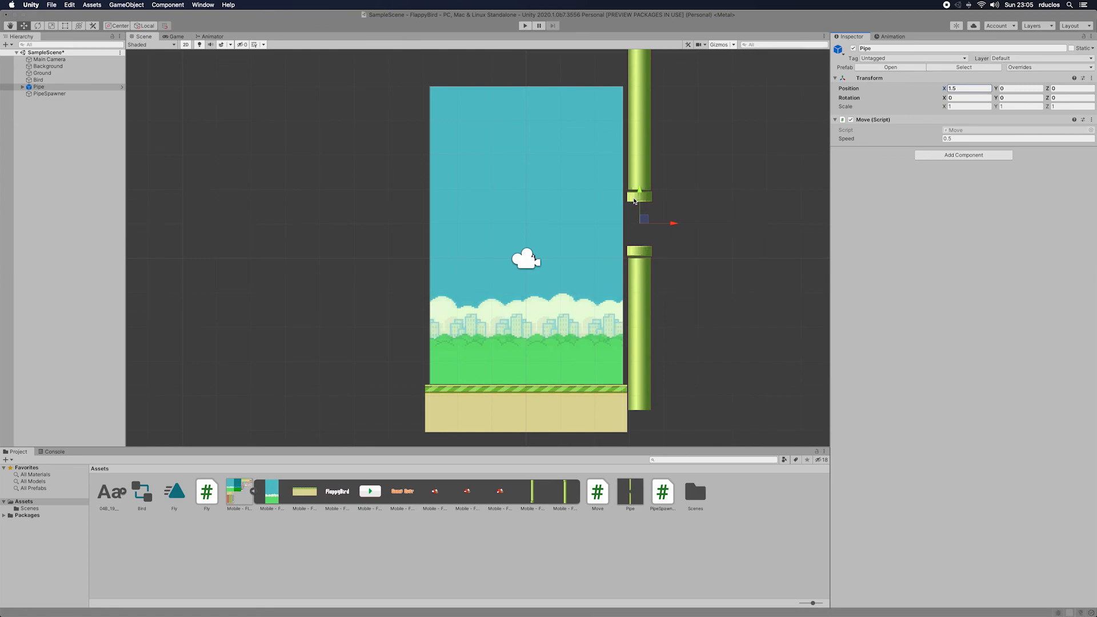
Step: Delete the Pipe object from the scene hierarchy, keeping PipeSpawner
click(50, 93)
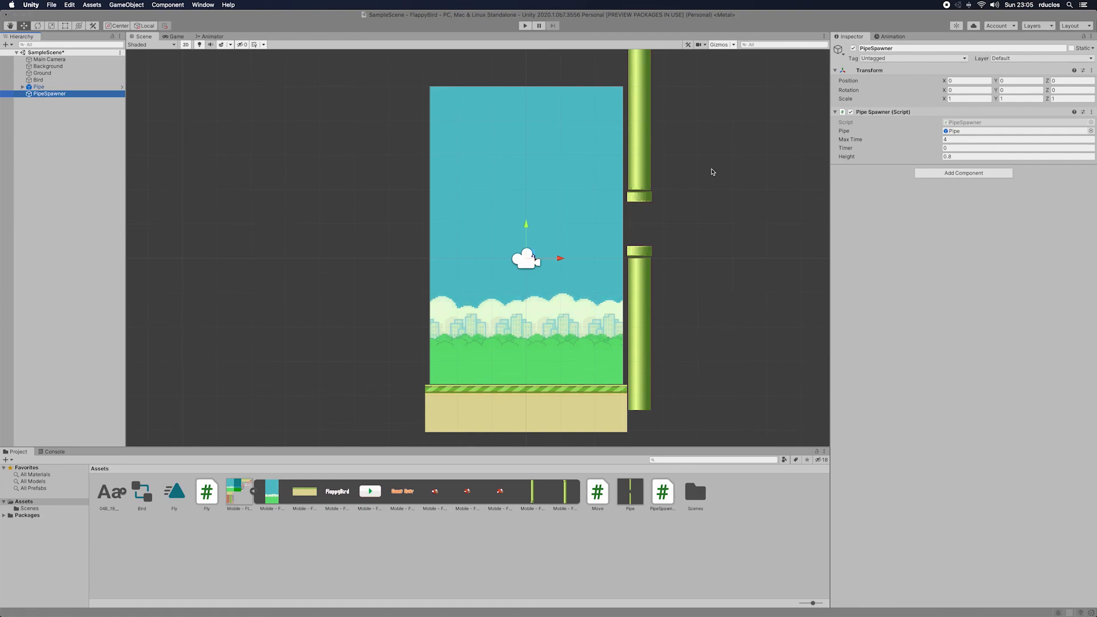
key(Up)
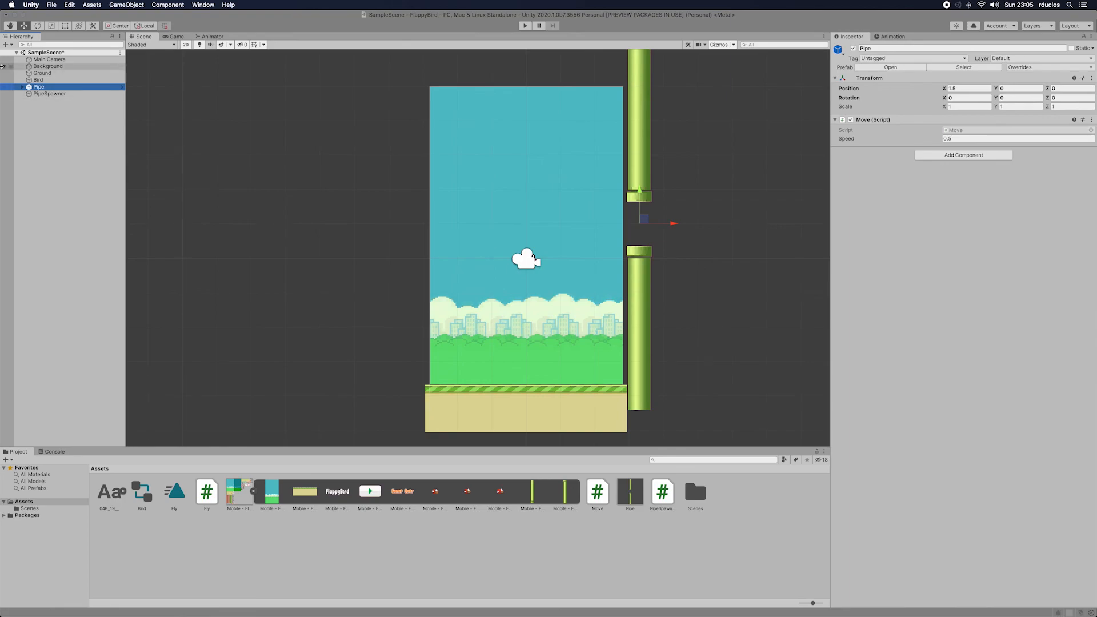
right_click(40, 87)
click(70, 111)
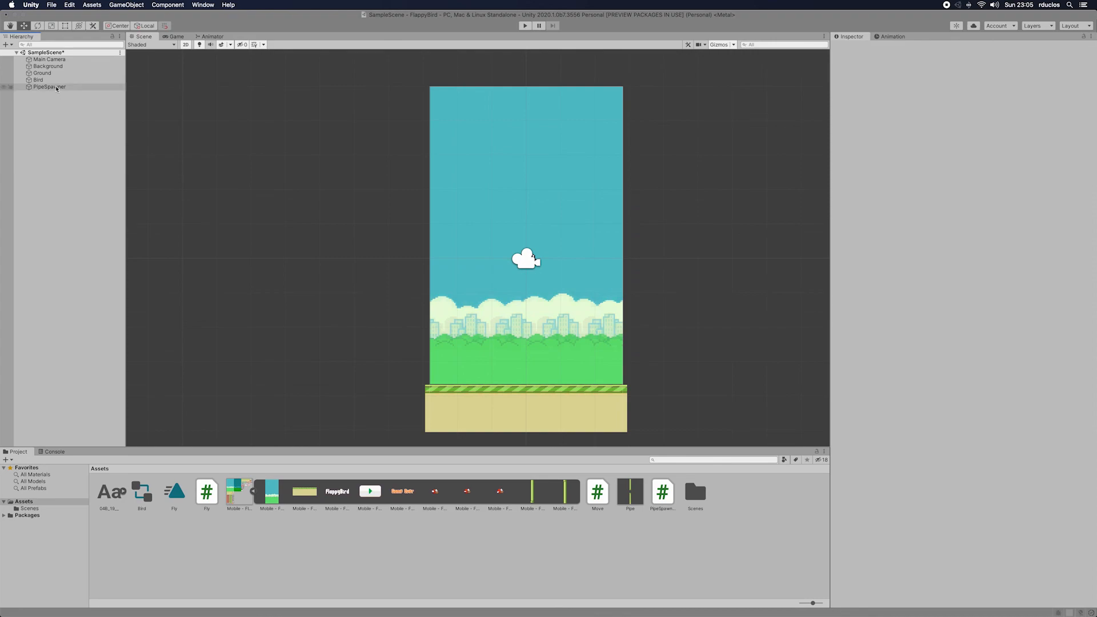
Step: Open the PipeSpawner script in Rider and copy the pipe's Instantiate, position and Destroy lines from Update() into Start()
double_click(656, 506)
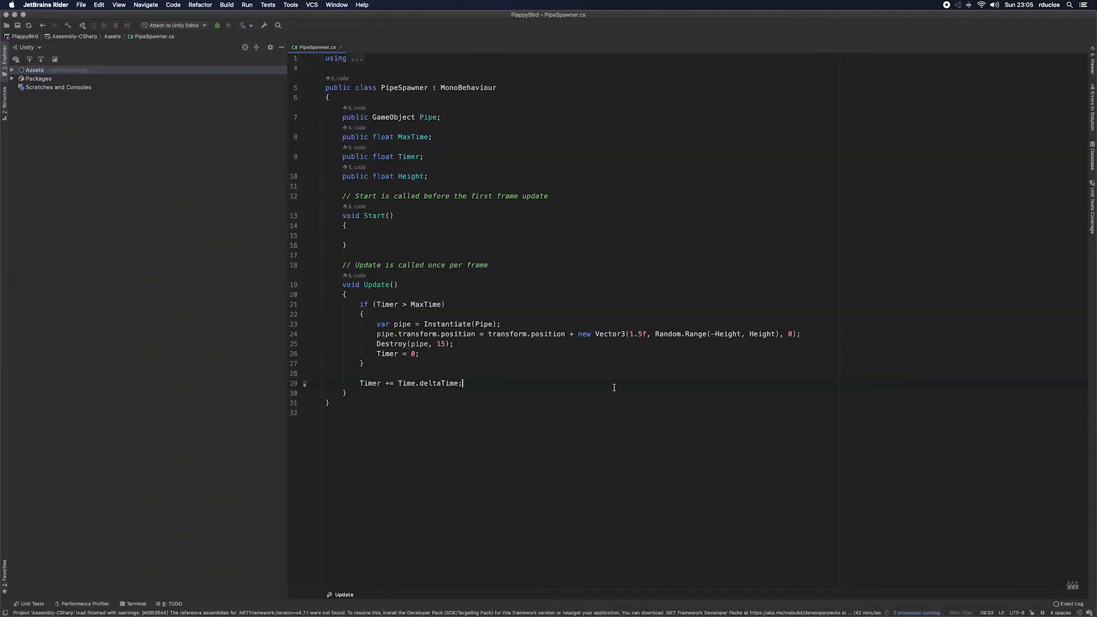
click(367, 197)
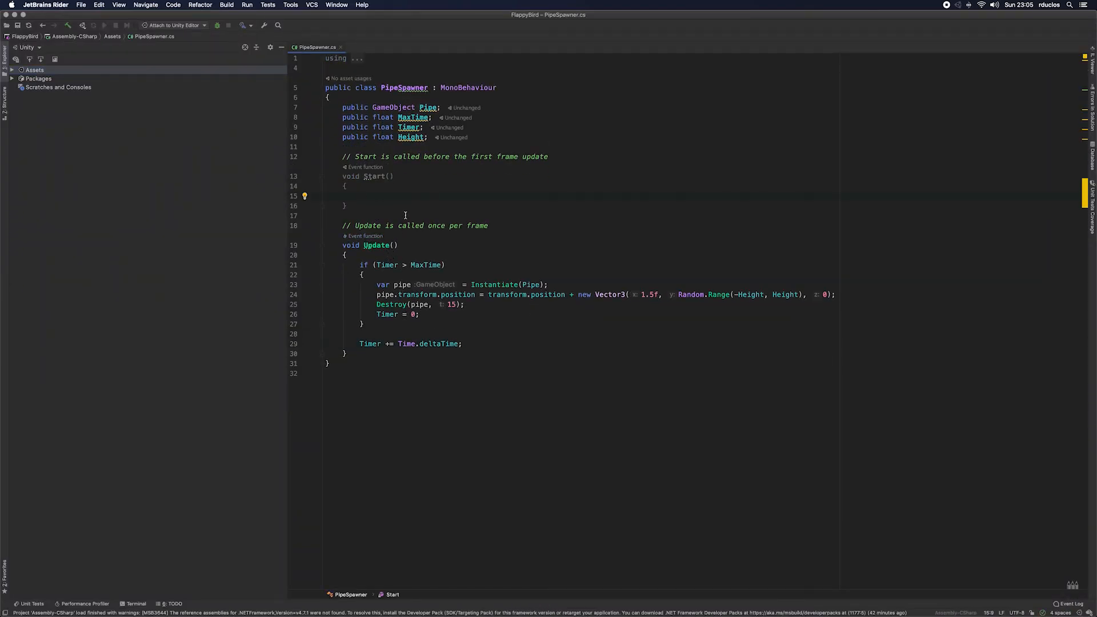
drag(465, 306, 320, 288)
key(ctrl+c)
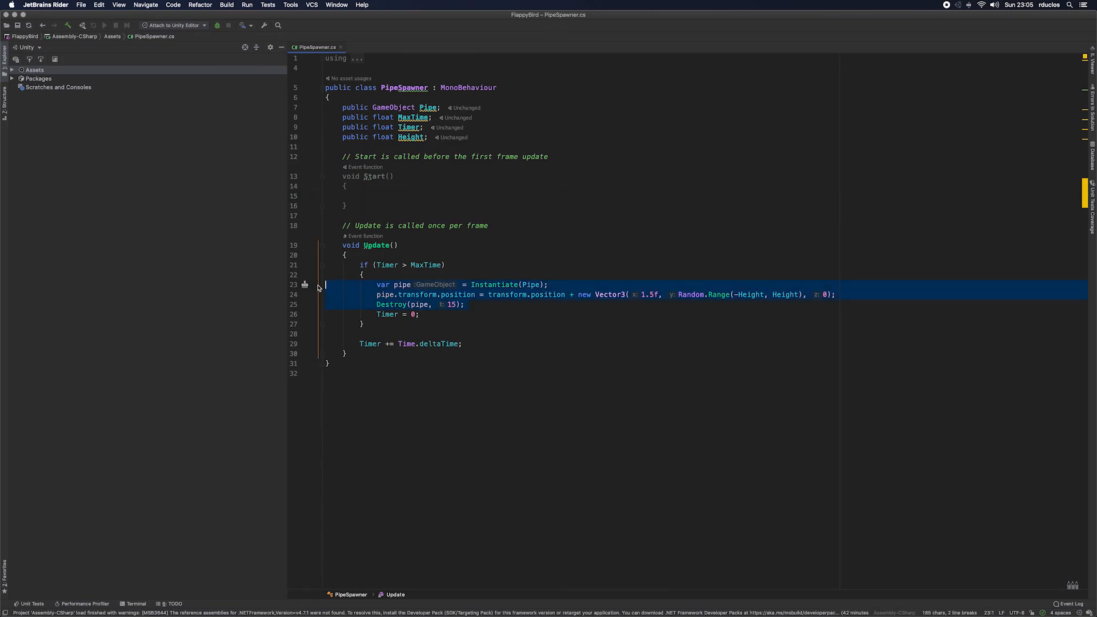
click(372, 196)
key(ctrl+v)
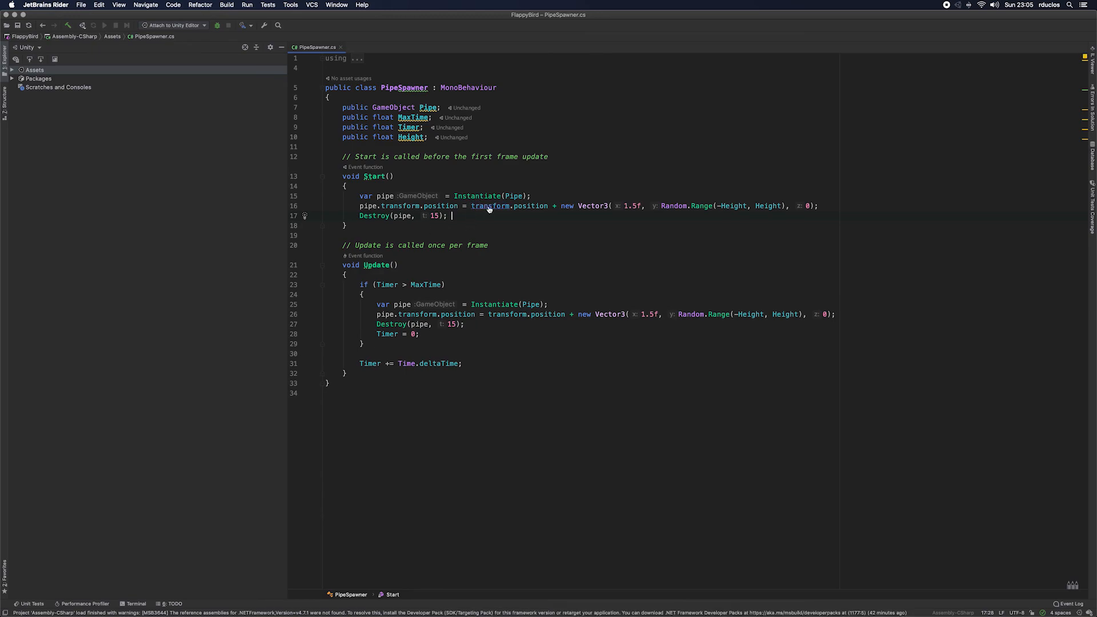
Step: Switch back to Unity, run the game flapping the bird through the spawned pipes, and stop play mode
key(super+Tab)
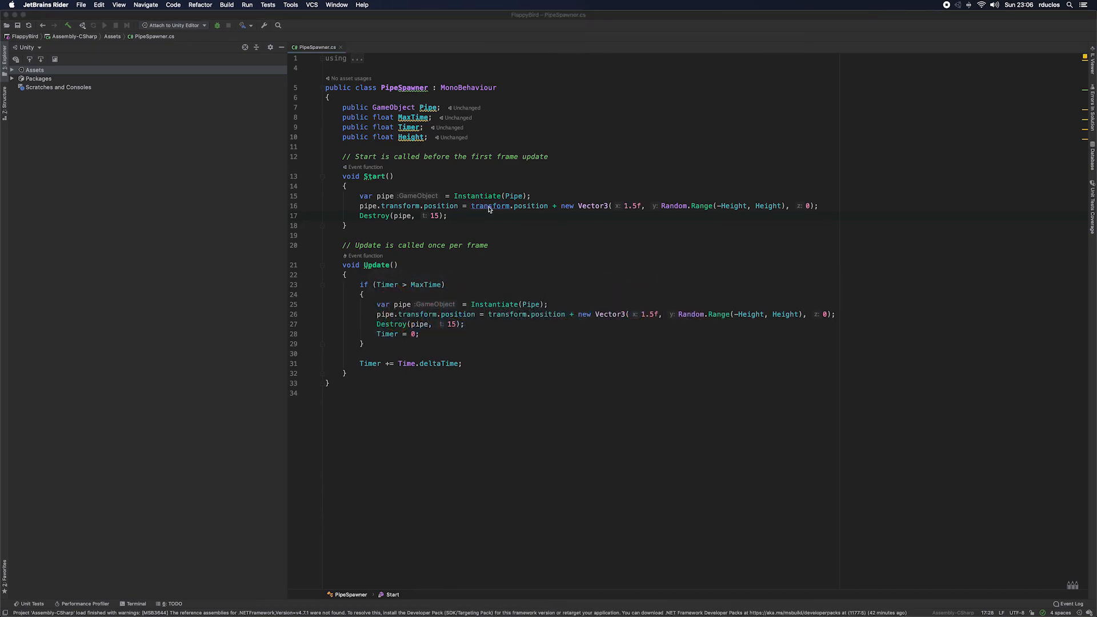
key(super+Tab)
key(super+Tab)
key(super+Tab)
key(super+Tab)
key(super+Tab)
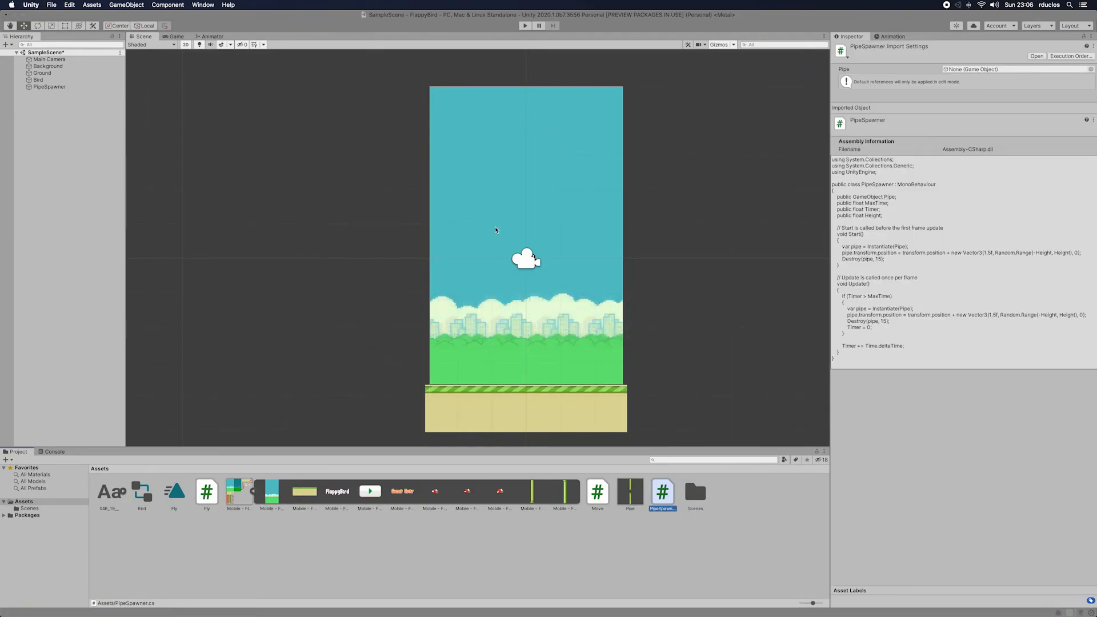
click(525, 26)
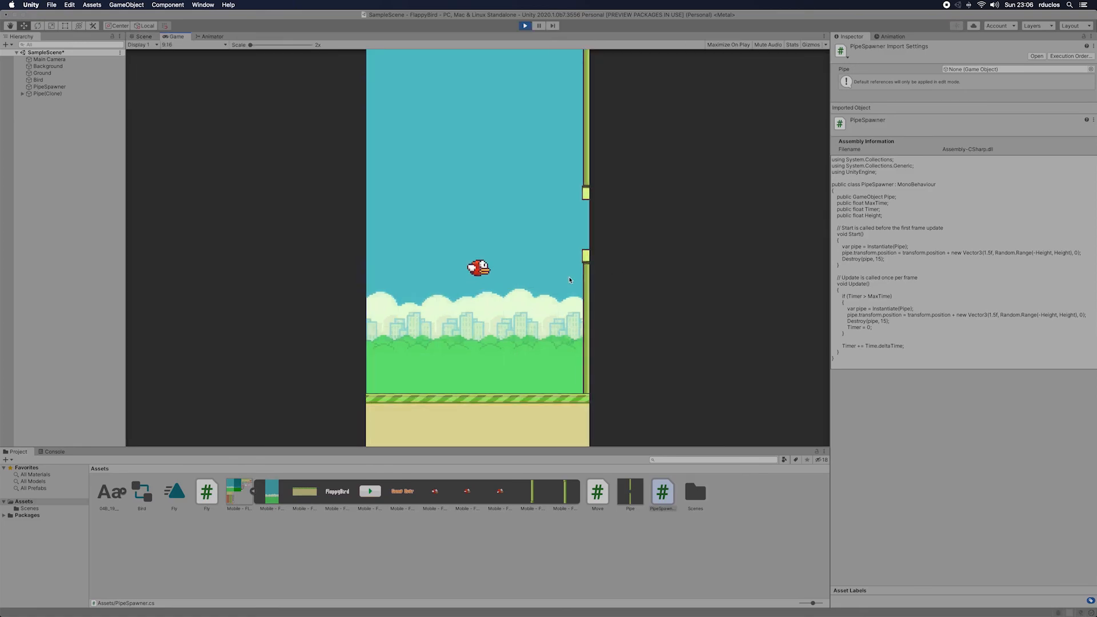
click(566, 277)
click(541, 278)
click(543, 277)
click(542, 278)
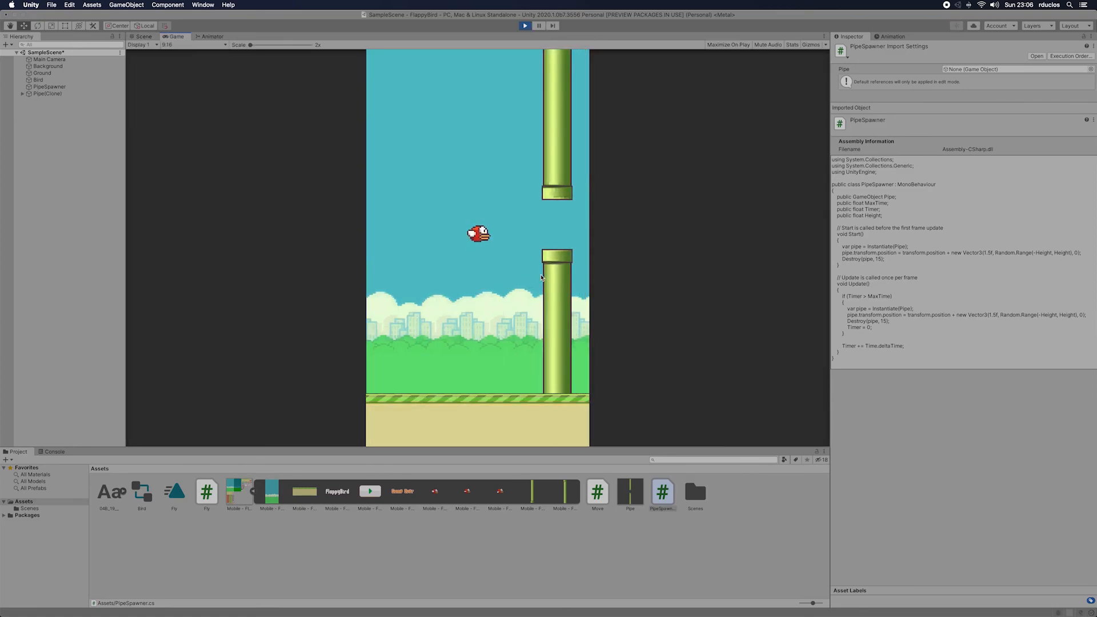
click(541, 278)
click(541, 278)
click(541, 278)
click(542, 278)
click(542, 278)
click(541, 278)
click(541, 278)
click(541, 278)
click(541, 278)
click(542, 278)
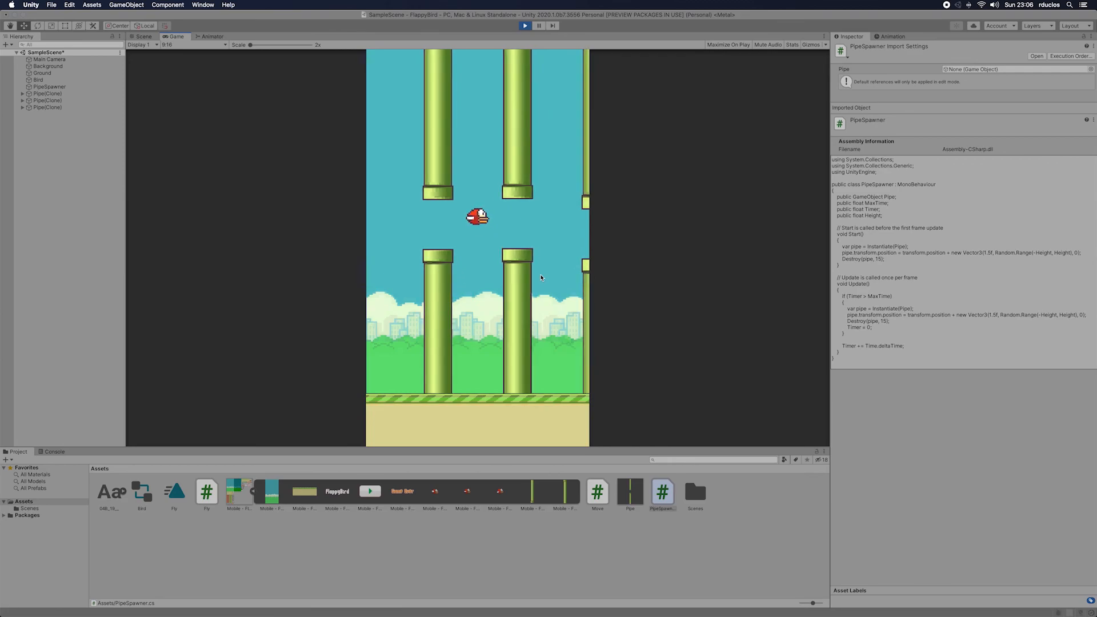
click(542, 278)
click(541, 278)
click(541, 278)
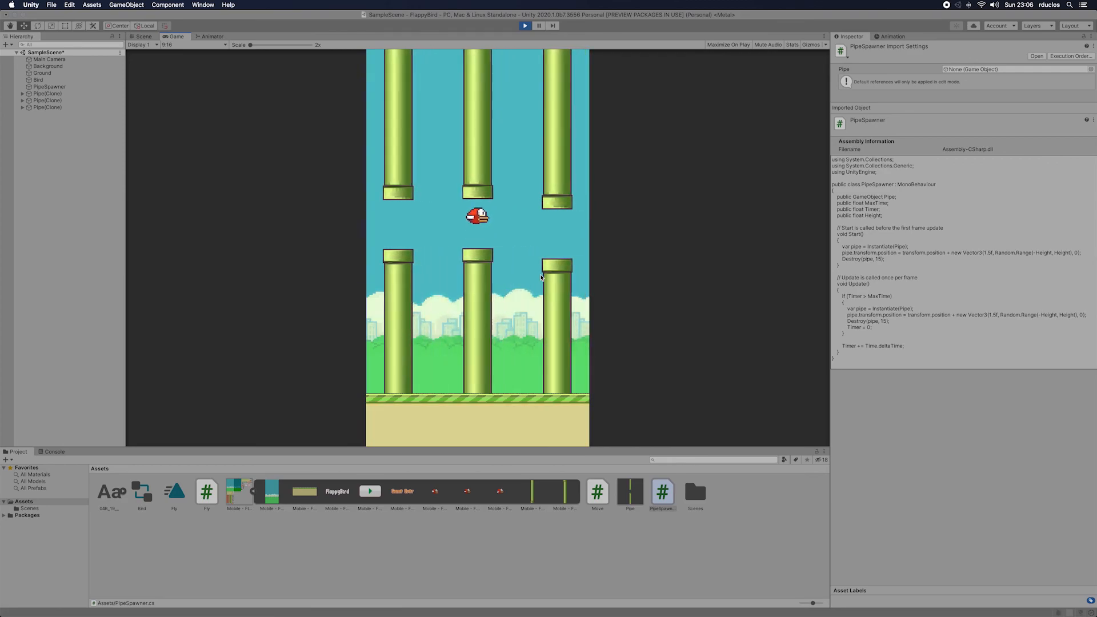
click(542, 277)
click(541, 278)
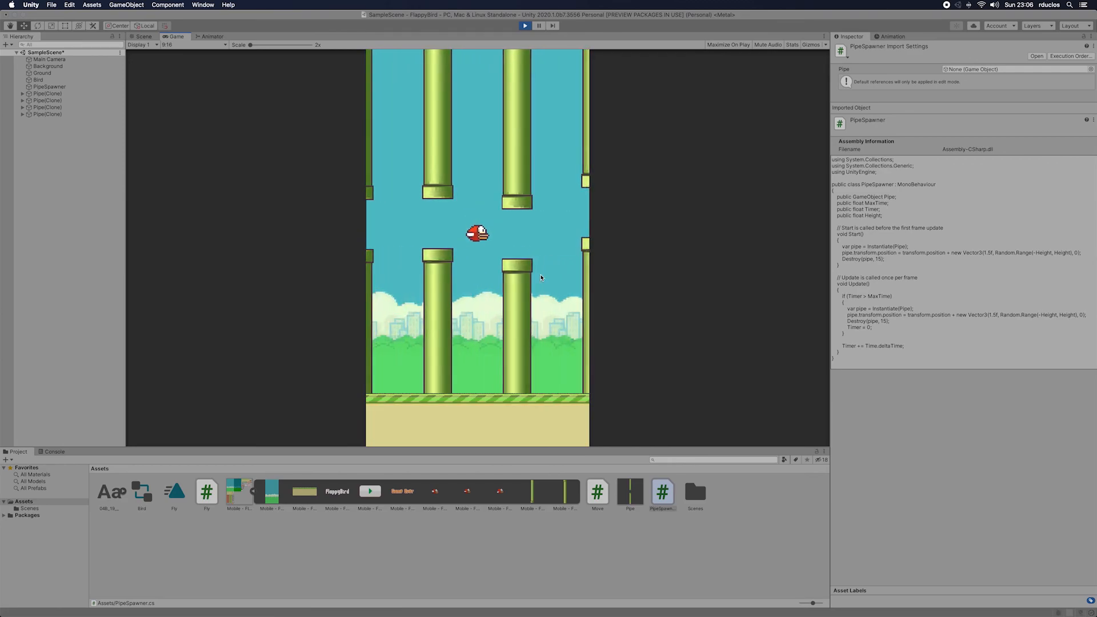
click(541, 278)
click(541, 278)
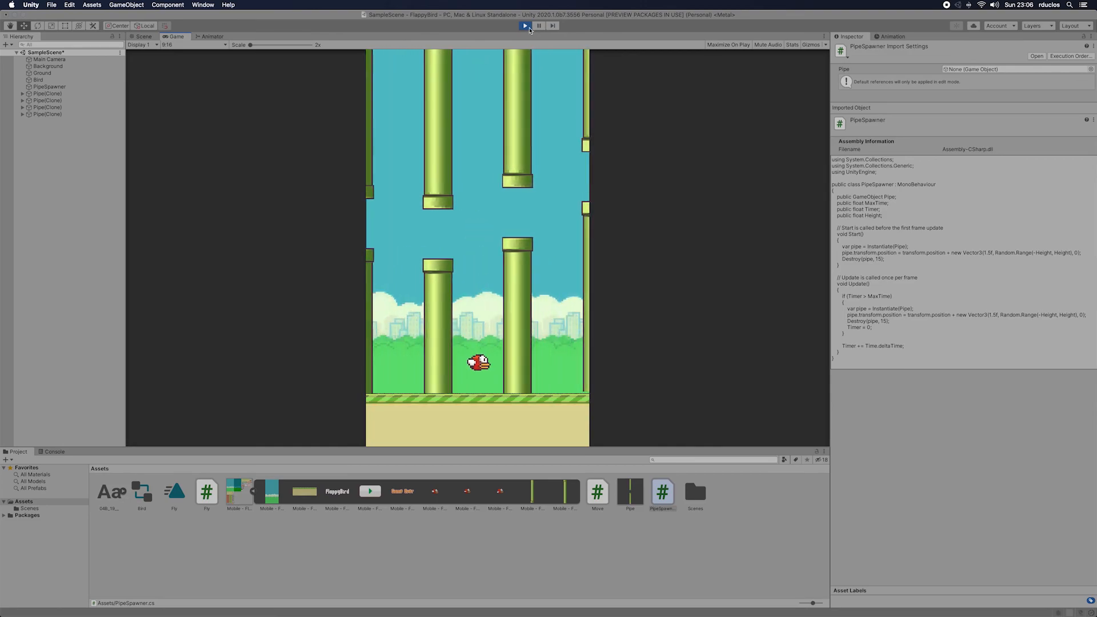
click(525, 26)
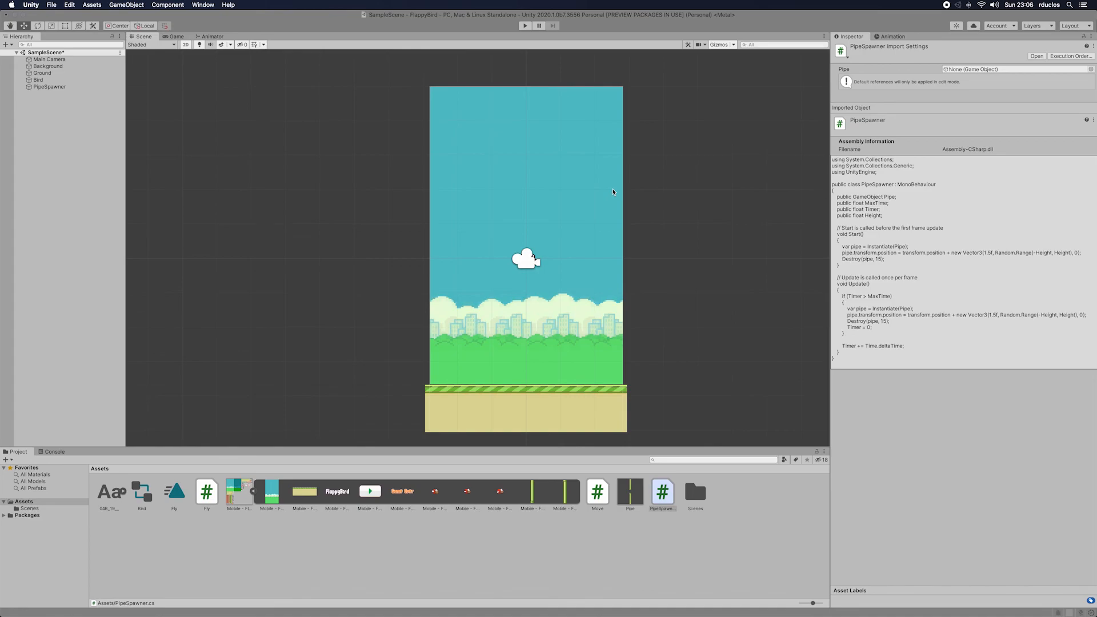
Step: Add a Box Collider 2D component to the Ground object
click(64, 75)
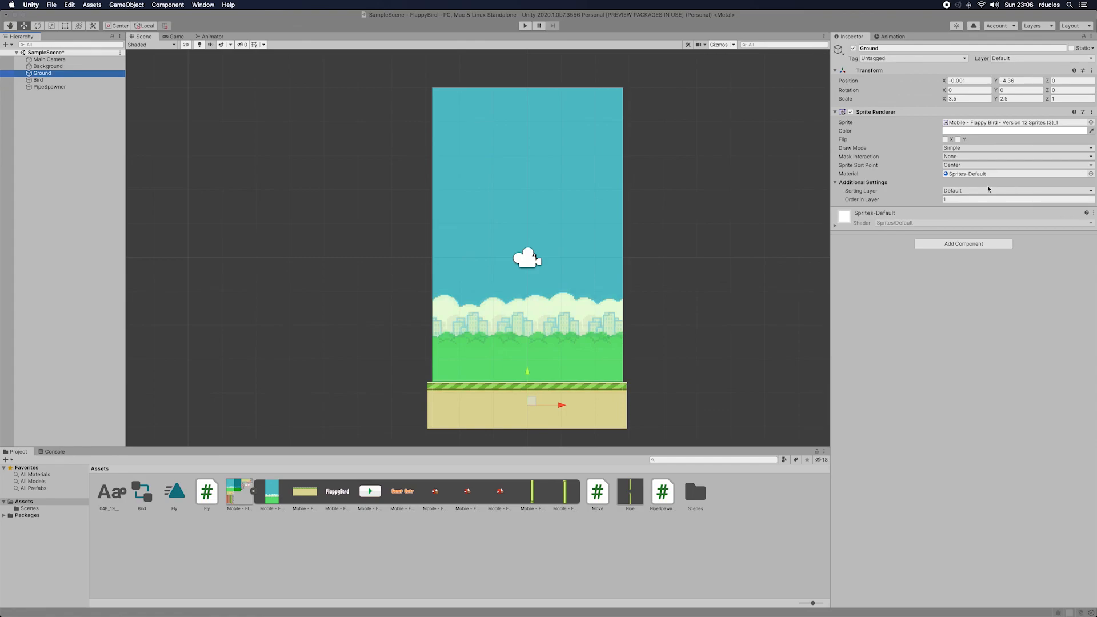
click(966, 243)
text(Col)
key(Down)
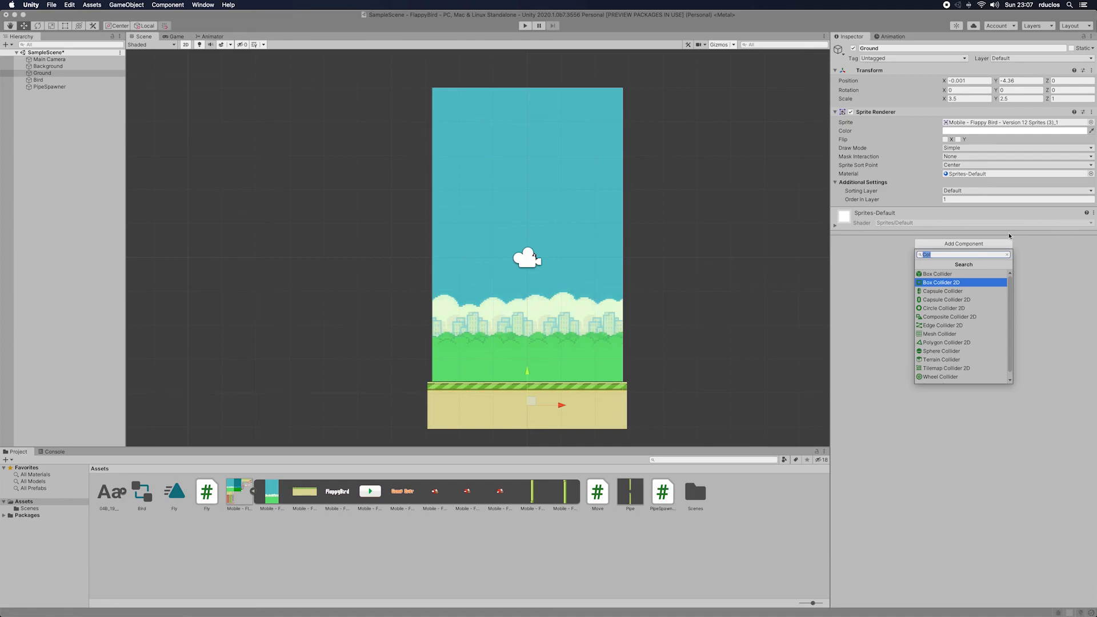
key(Return)
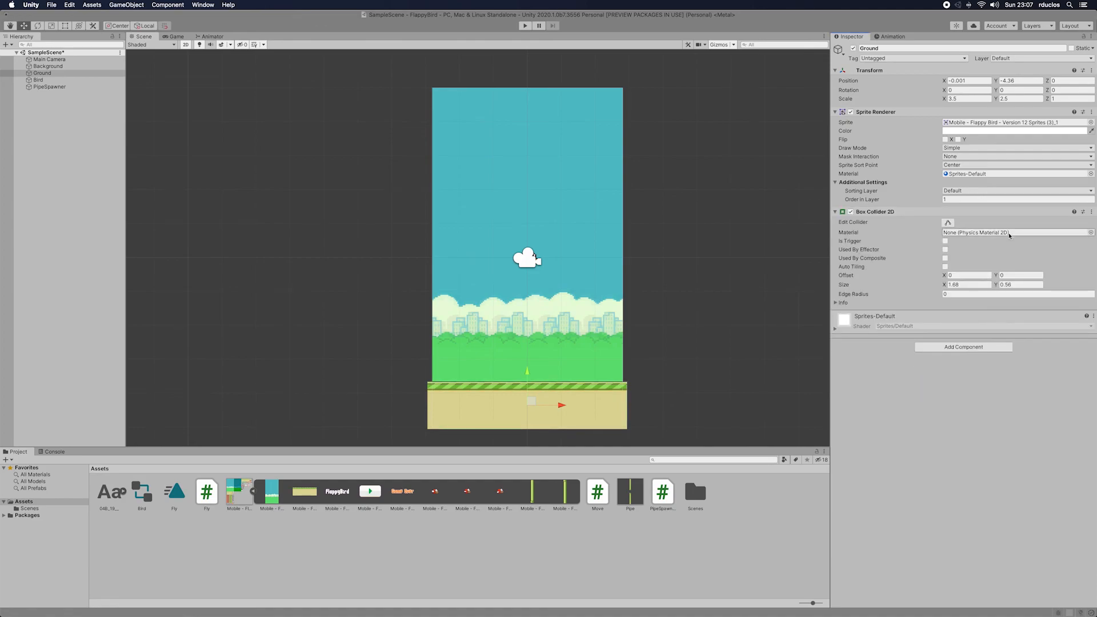
Step: Try widening the Ground's Box Collider 2D to an X size of 2.27, and set it back to 1.68
drag(943, 286, 955, 285)
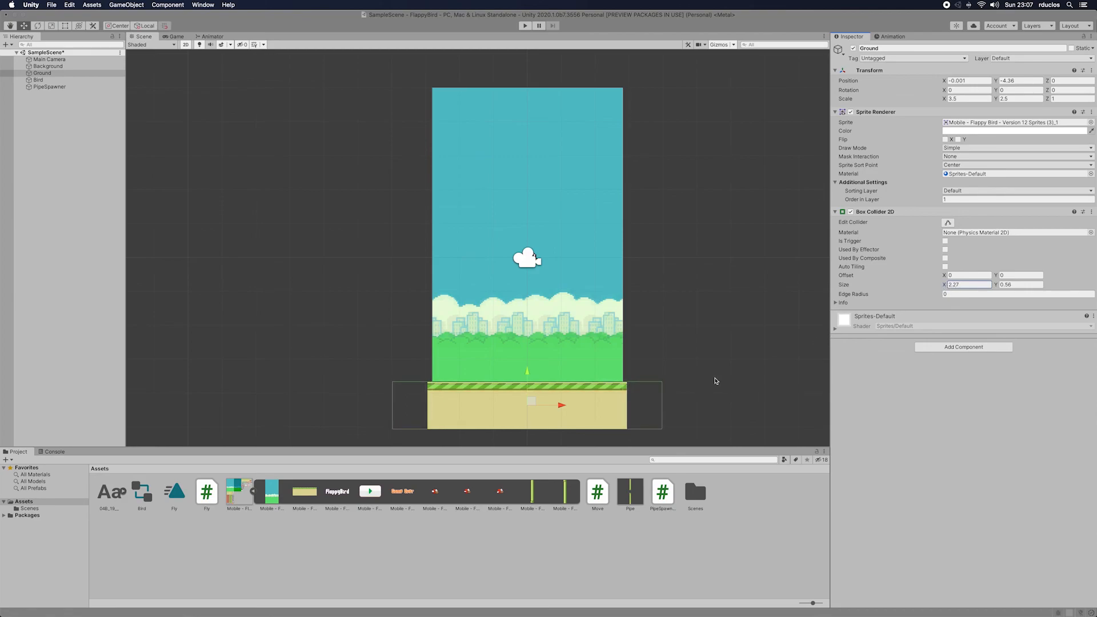
double_click(970, 286)
text(1.68)
key(Return)
scroll(473, 400, down, 2)
scroll(472, 400, up, 1)
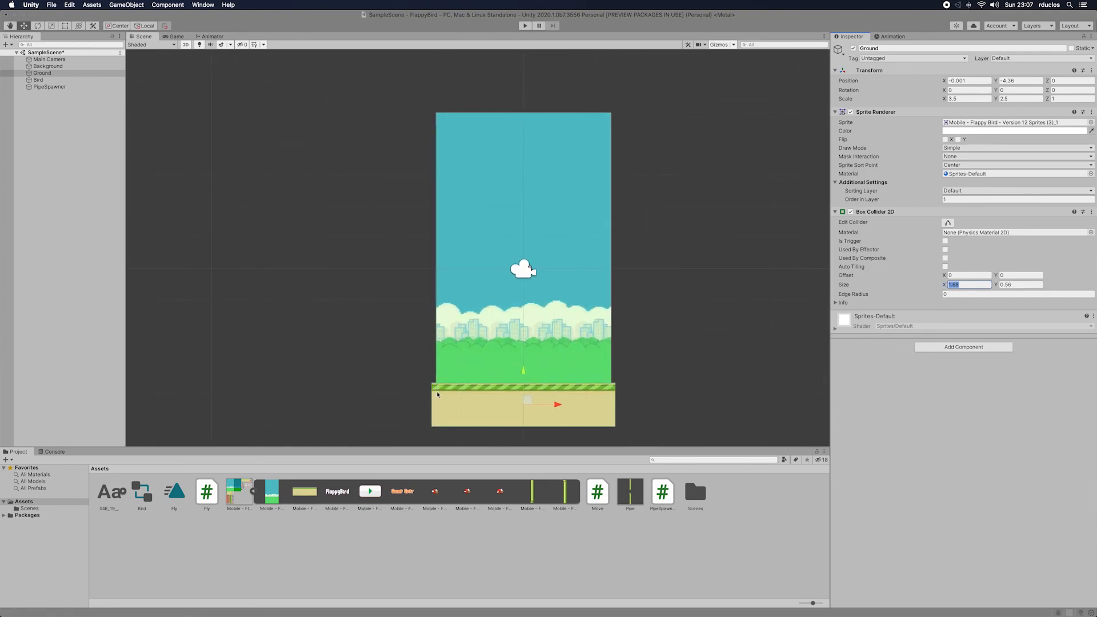
Step: Open the Pipe prefab for editing and add a Box Collider 2D component to UpPipe
click(631, 493)
click(940, 71)
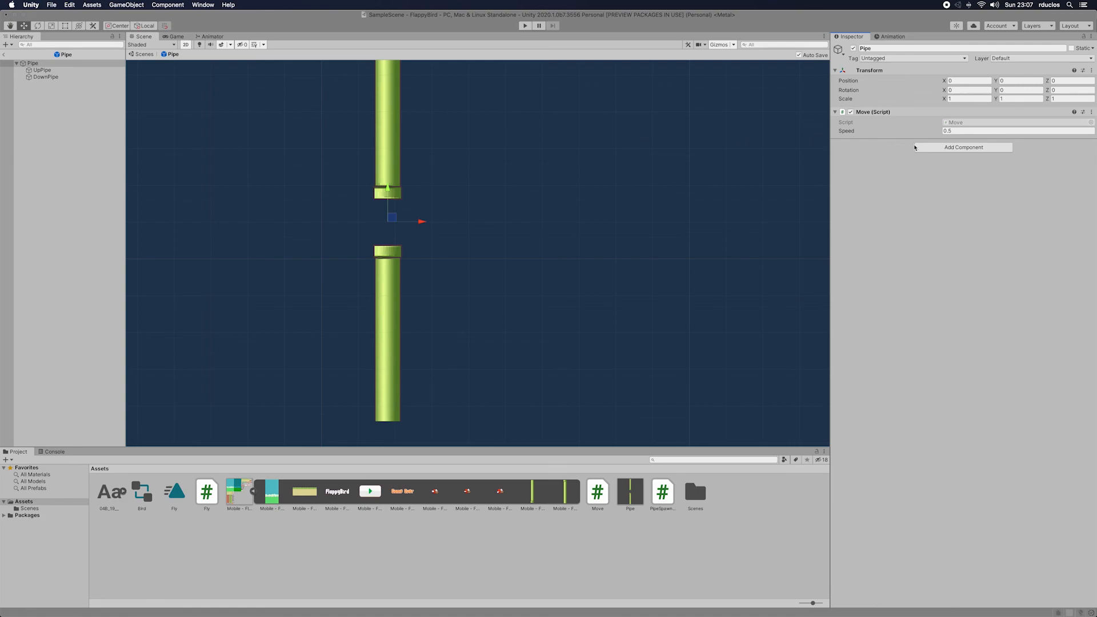
click(963, 147)
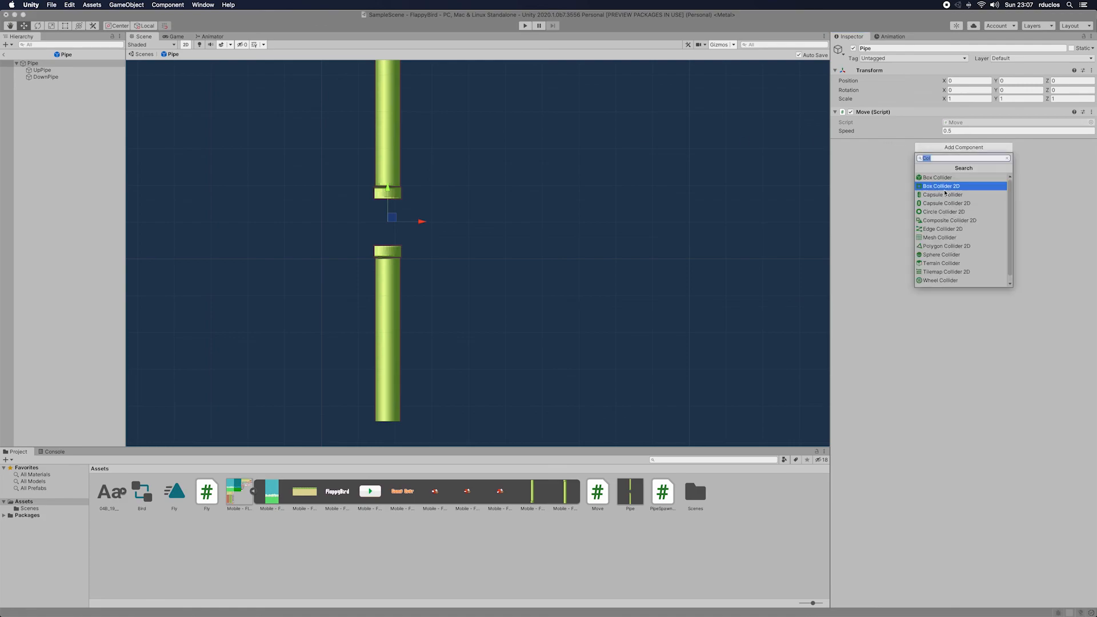
click(54, 70)
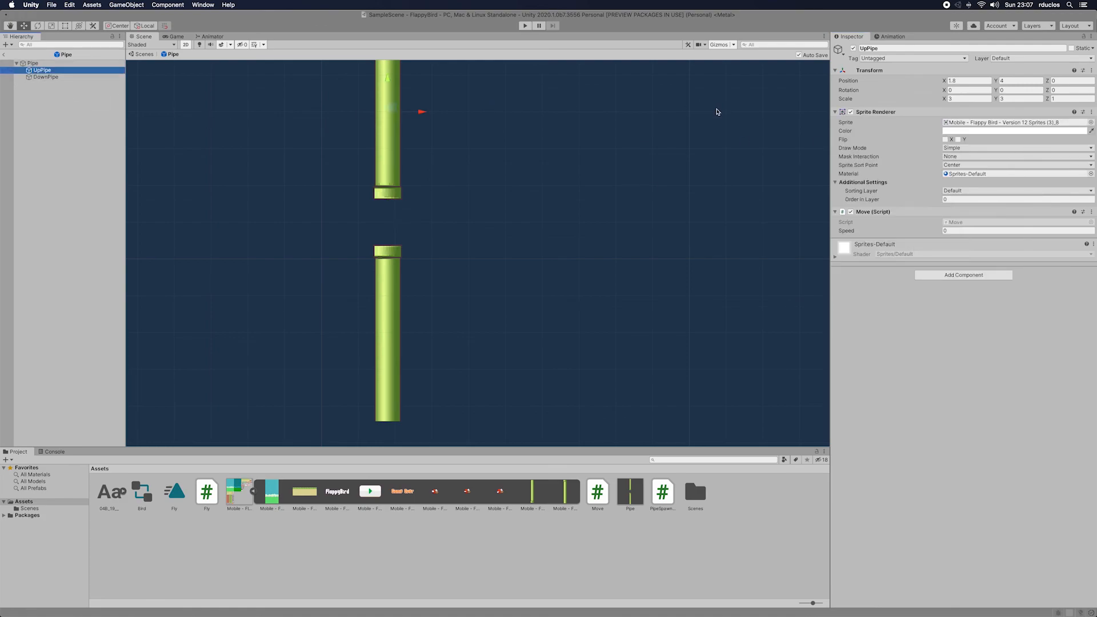
click(964, 274)
click(950, 313)
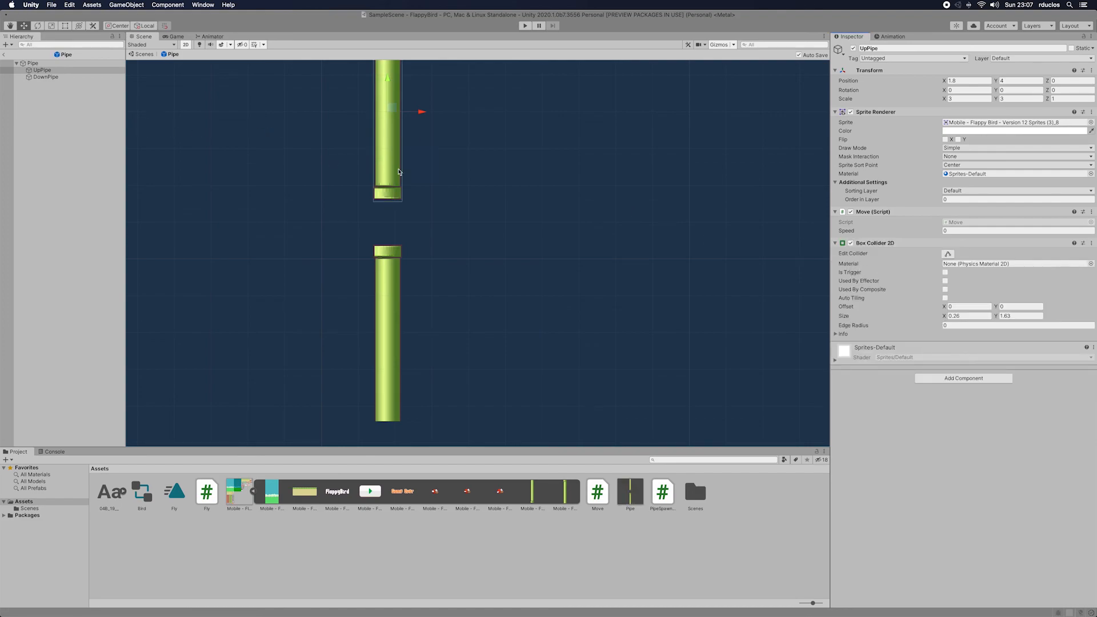
Step: Set the Y size of UpPipe's Box Collider 2D to 1.6
click(394, 207)
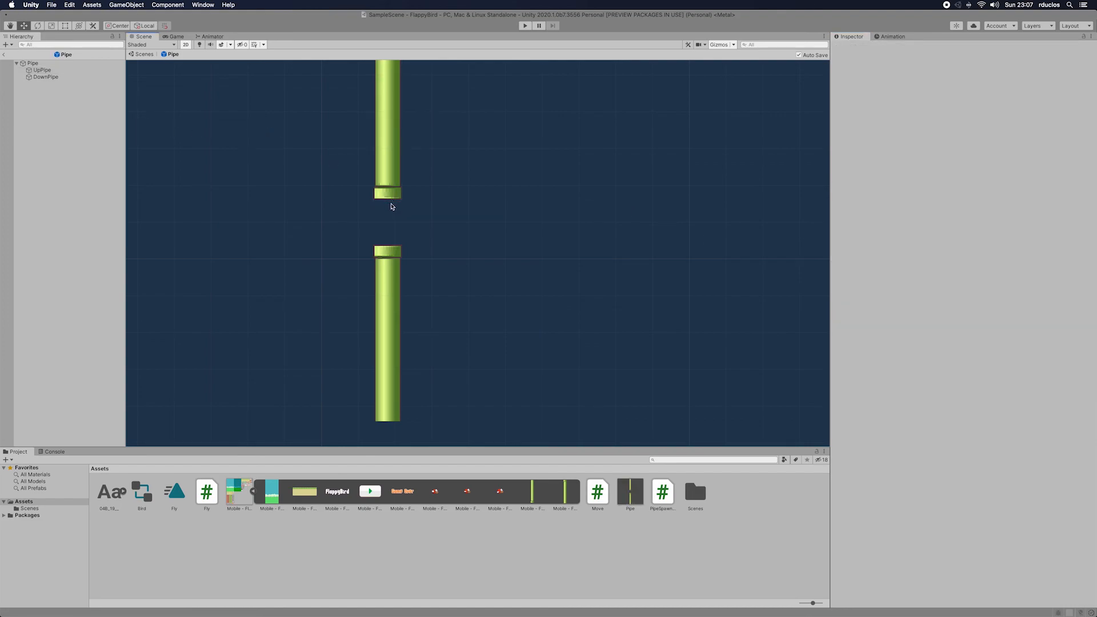
click(393, 169)
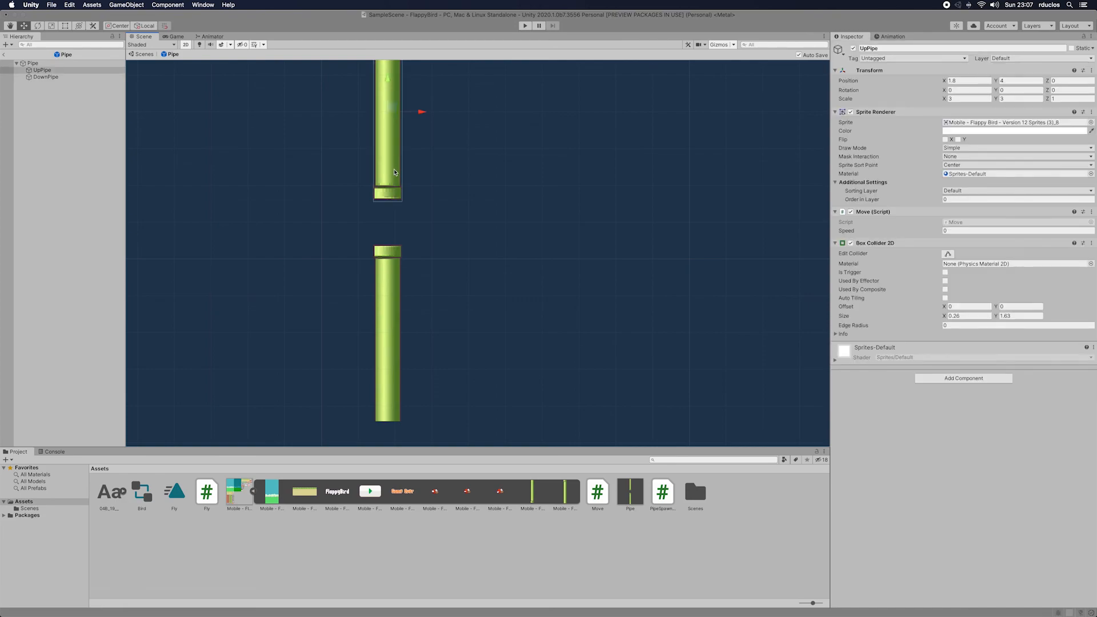
click(950, 316)
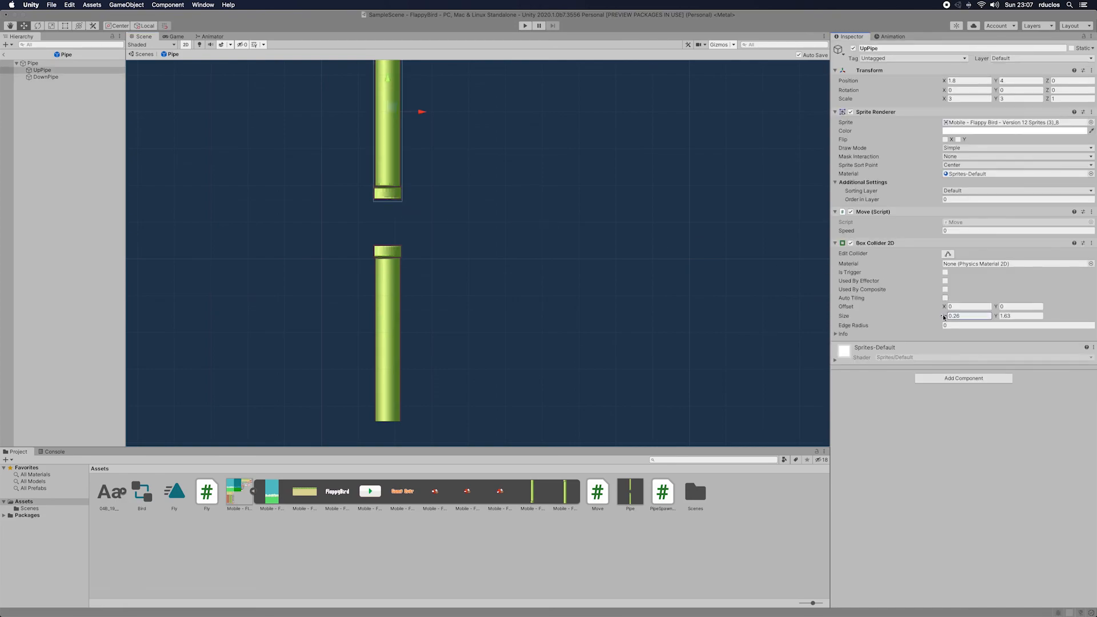
click(998, 317)
key(BackSpace)
click(1013, 316)
text(1)
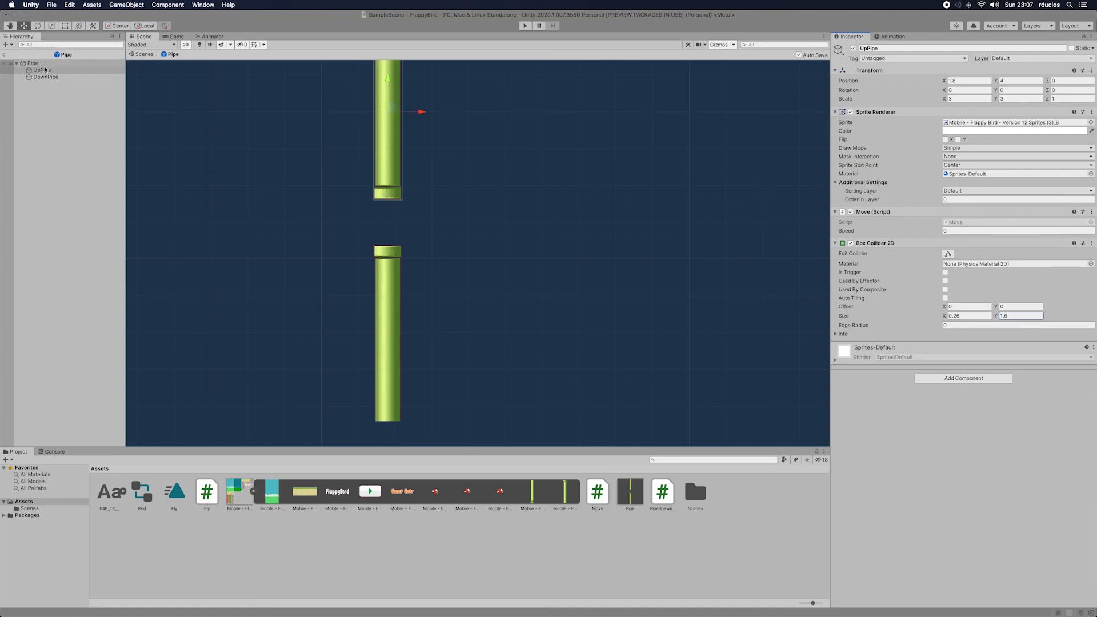
Step: Add a Box Collider 2D to DownPipe, removing the mistakenly added Capsule Collider, and leave the Pipe prefab
click(46, 76)
click(965, 246)
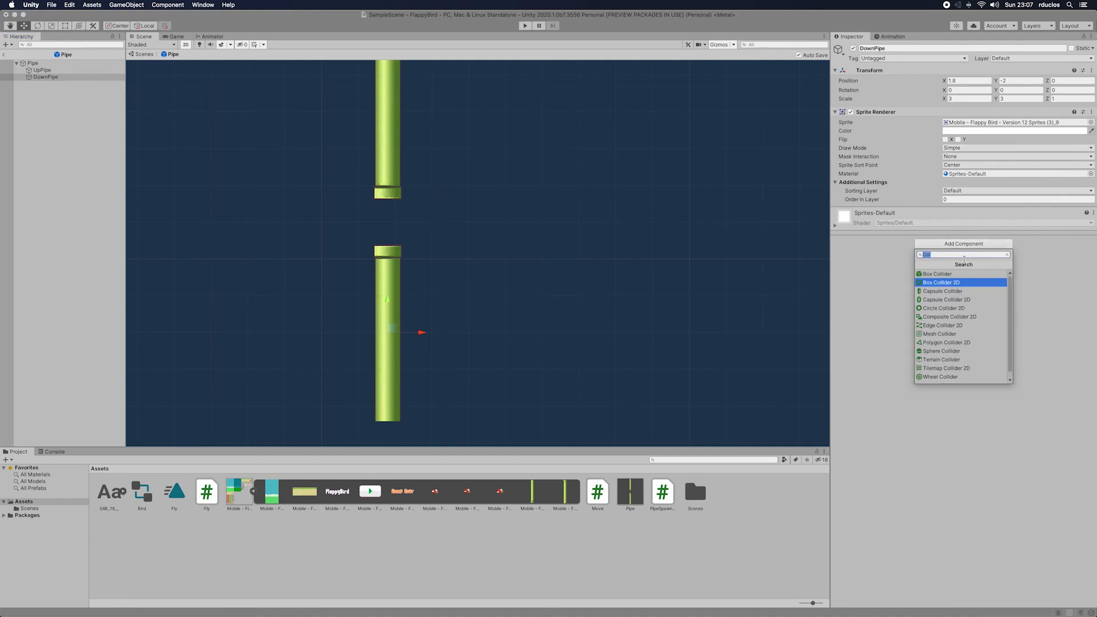
click(962, 280)
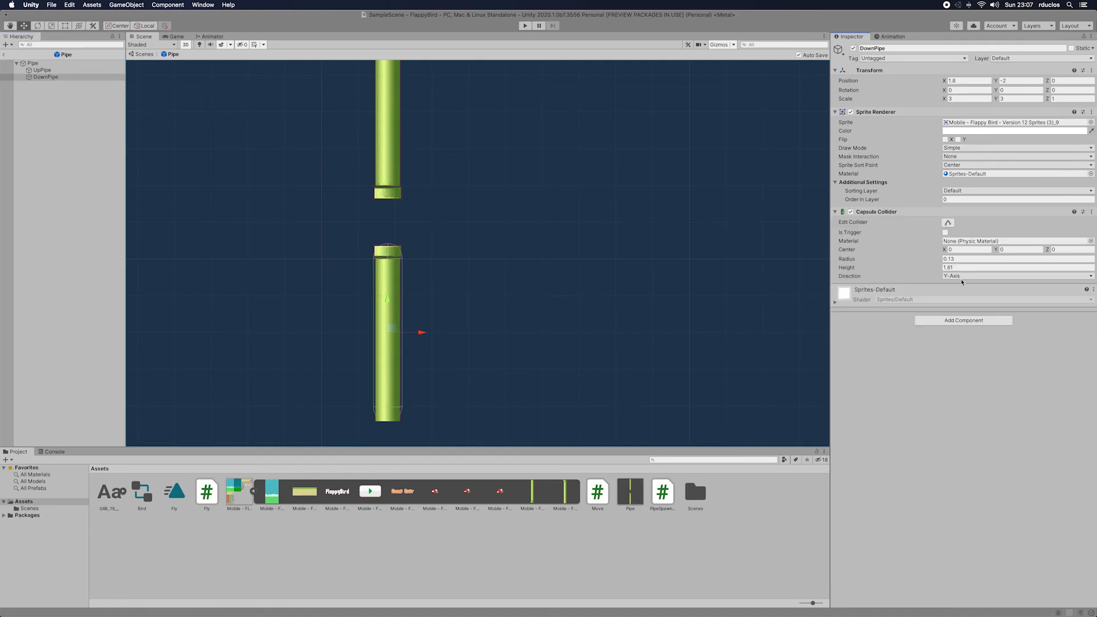
click(1092, 212)
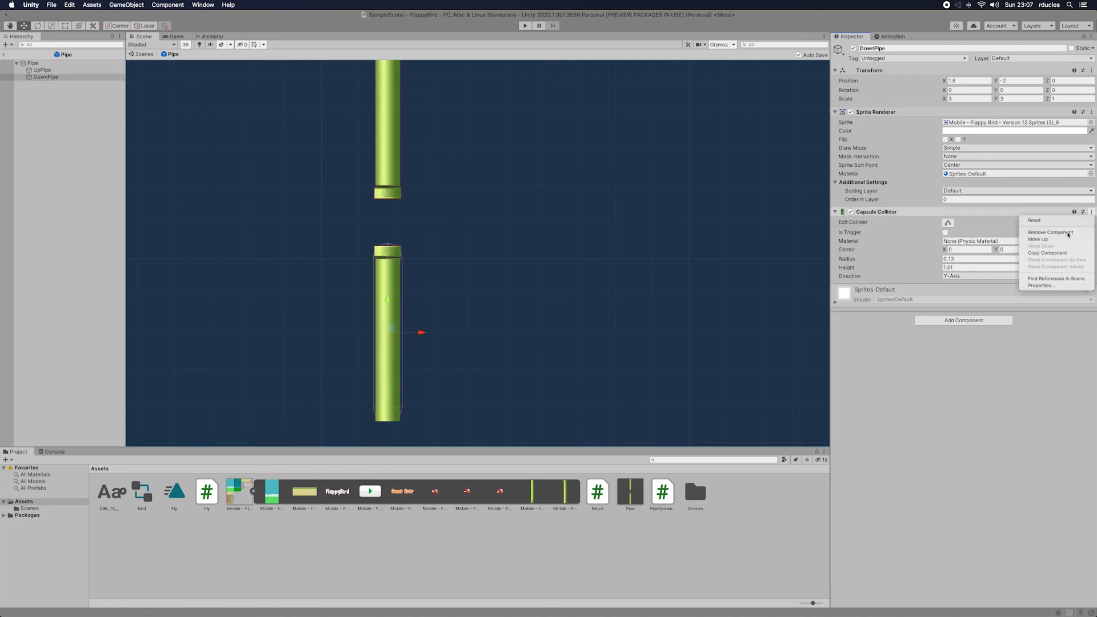
click(1046, 233)
click(972, 243)
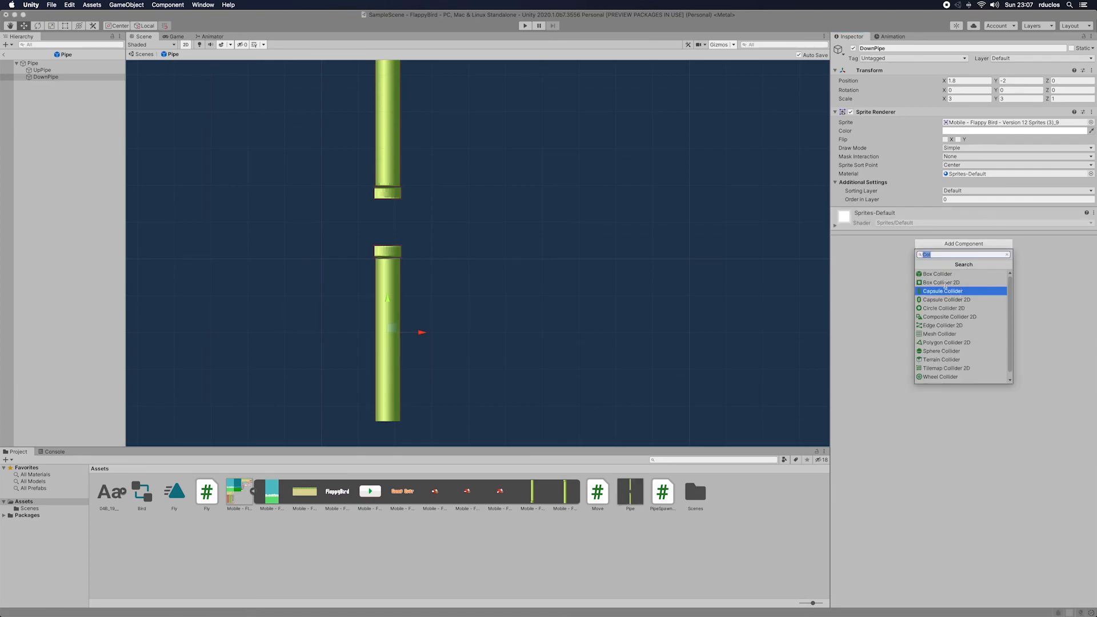
key(Escape)
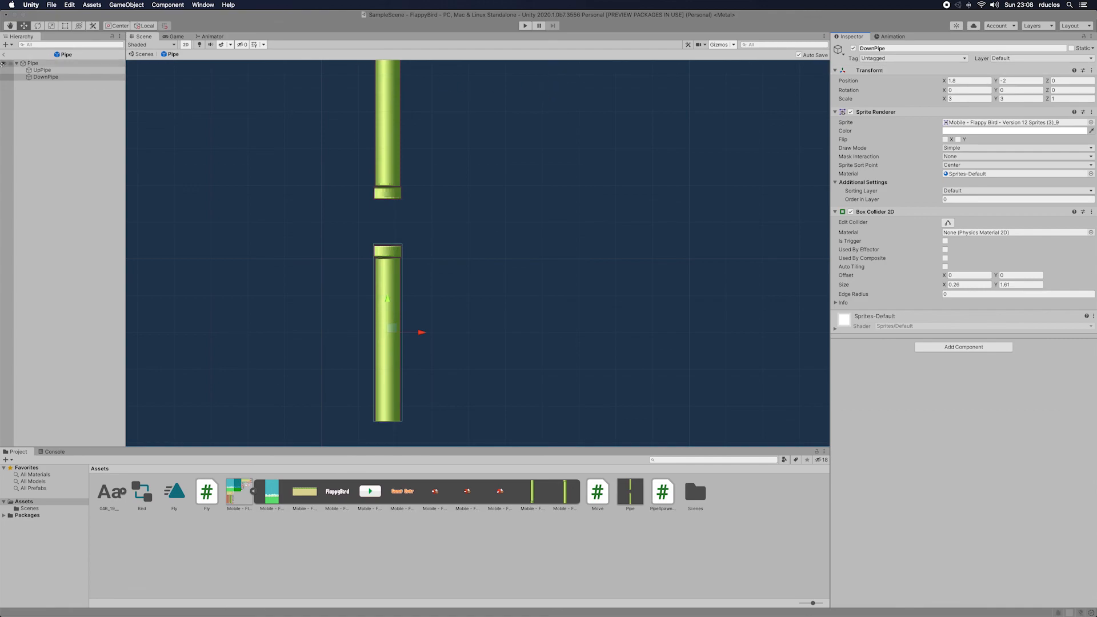
click(4, 55)
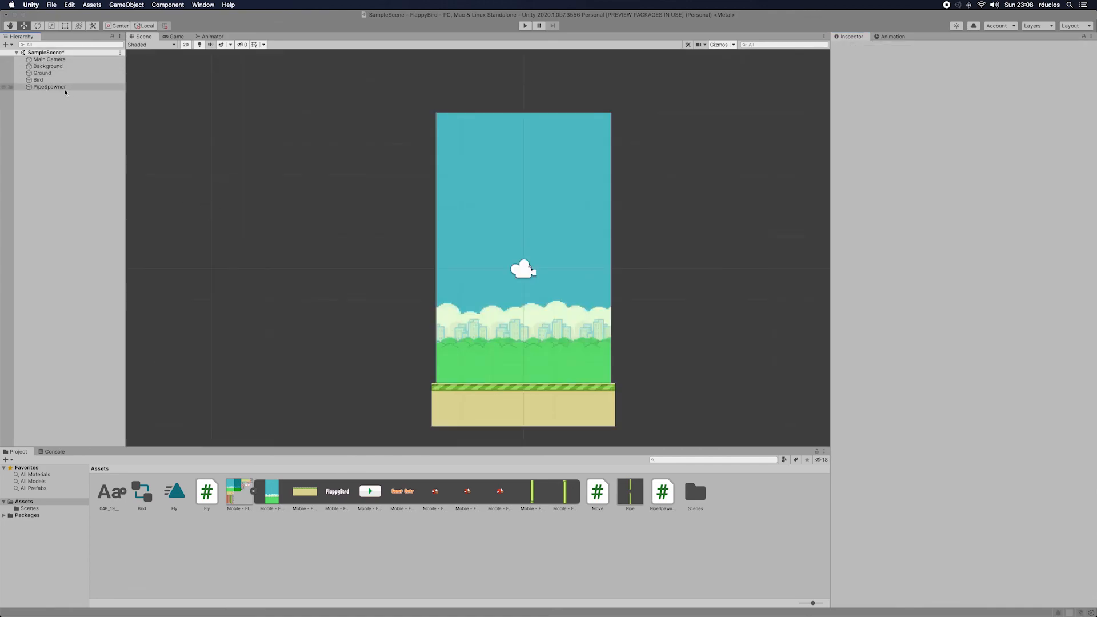
Step: Create a new script named Death and add it to the Bird object
click(39, 80)
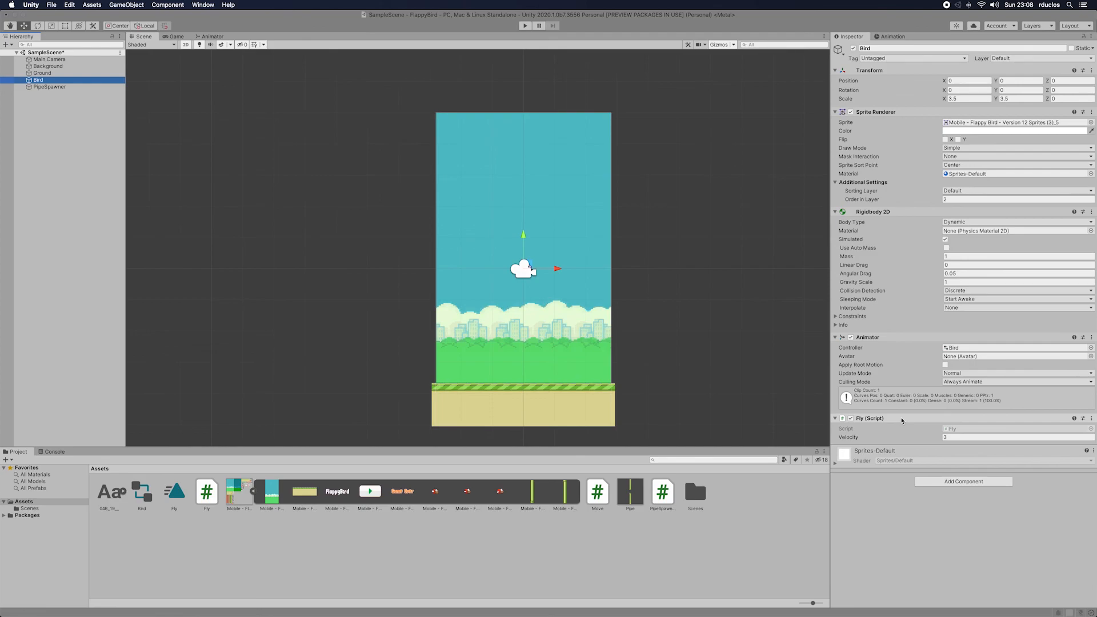
click(951, 483)
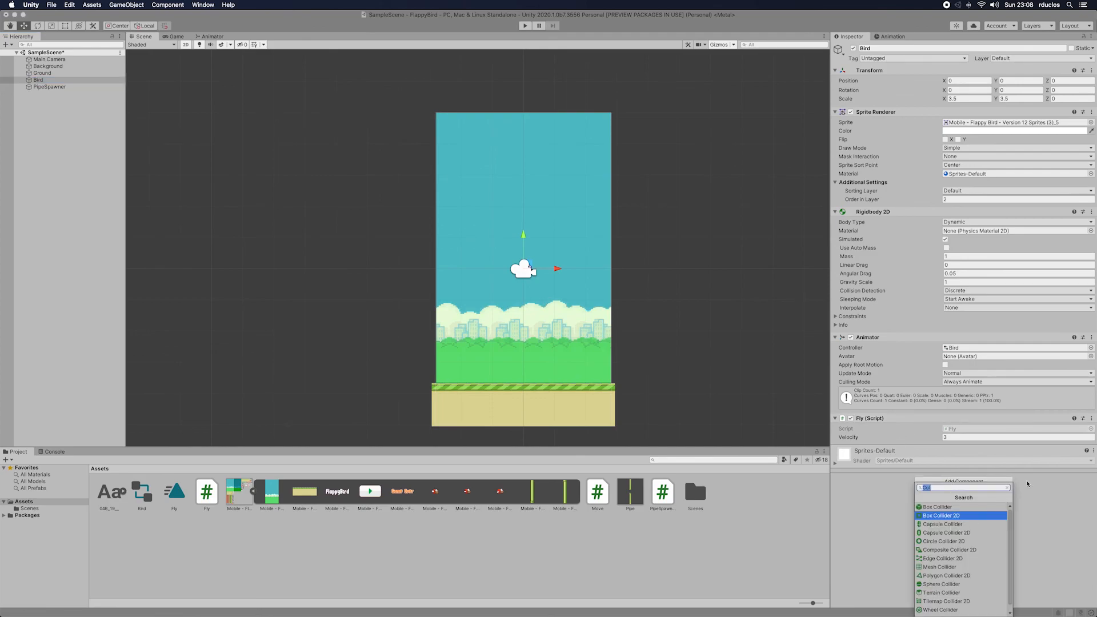
text(Deatgh)
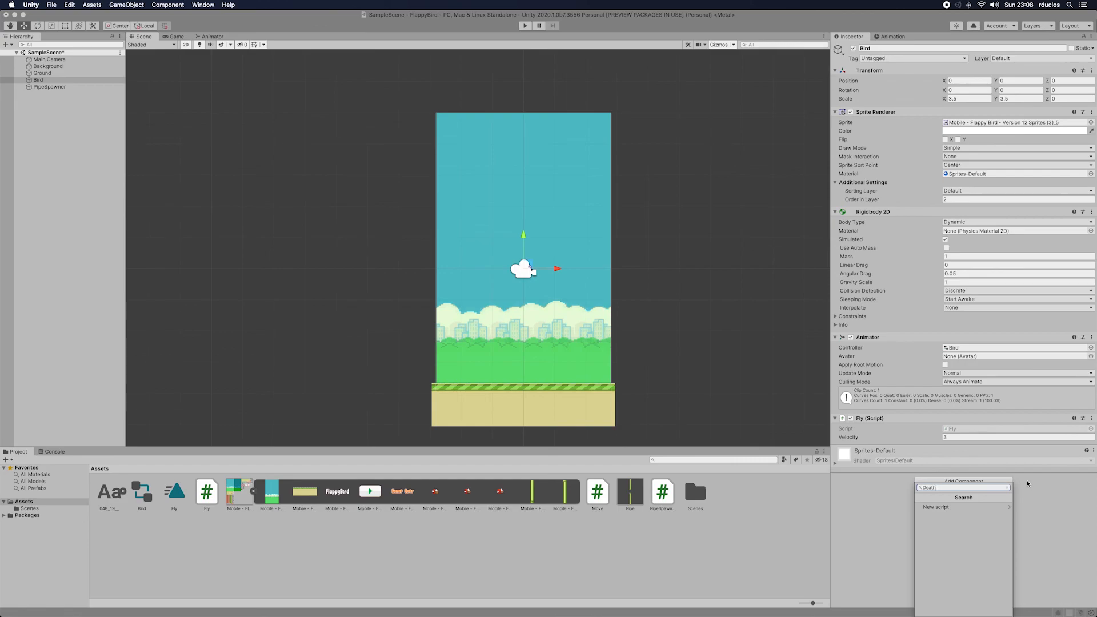
click(985, 507)
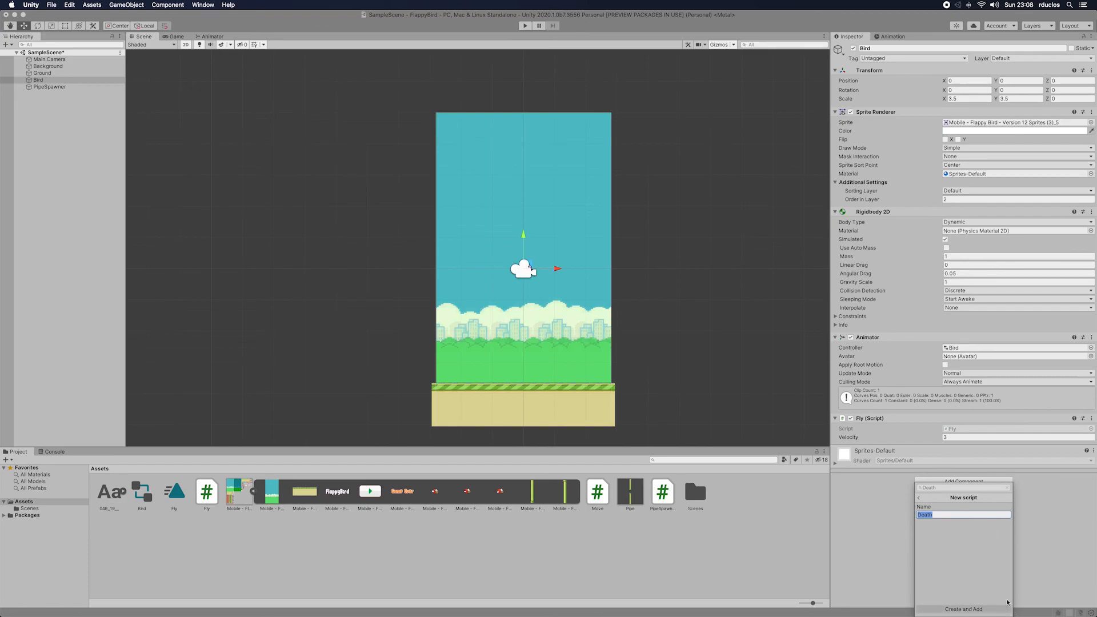
click(1000, 608)
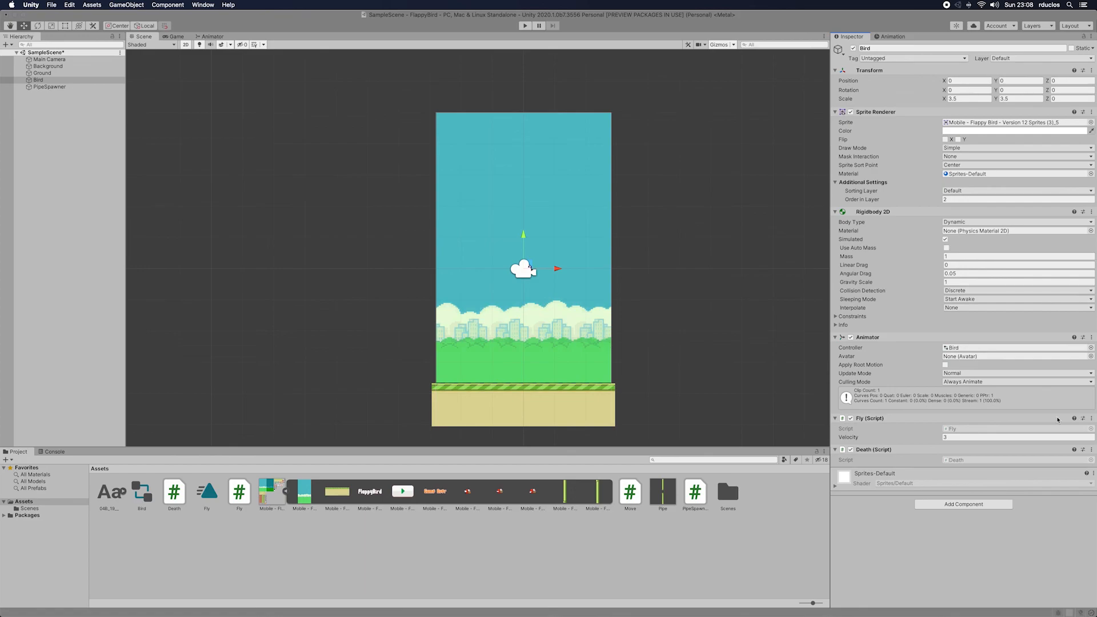
Step: Open the Death script in Rider and delete its default Start and Update methods with their comments
double_click(985, 460)
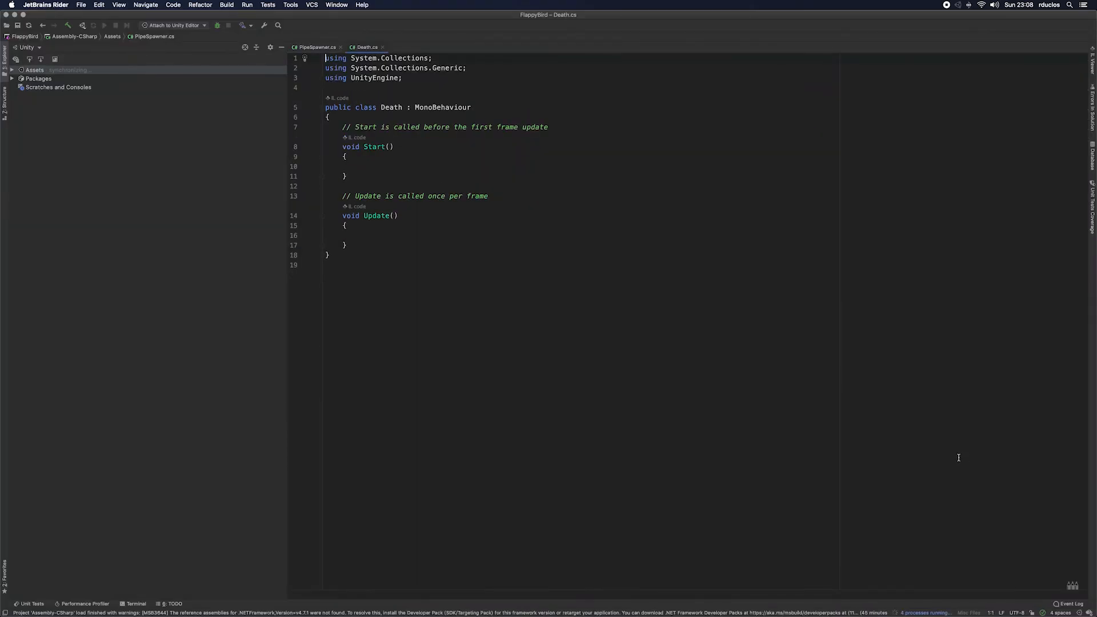
drag(347, 245, 324, 125)
key(BackSpace)
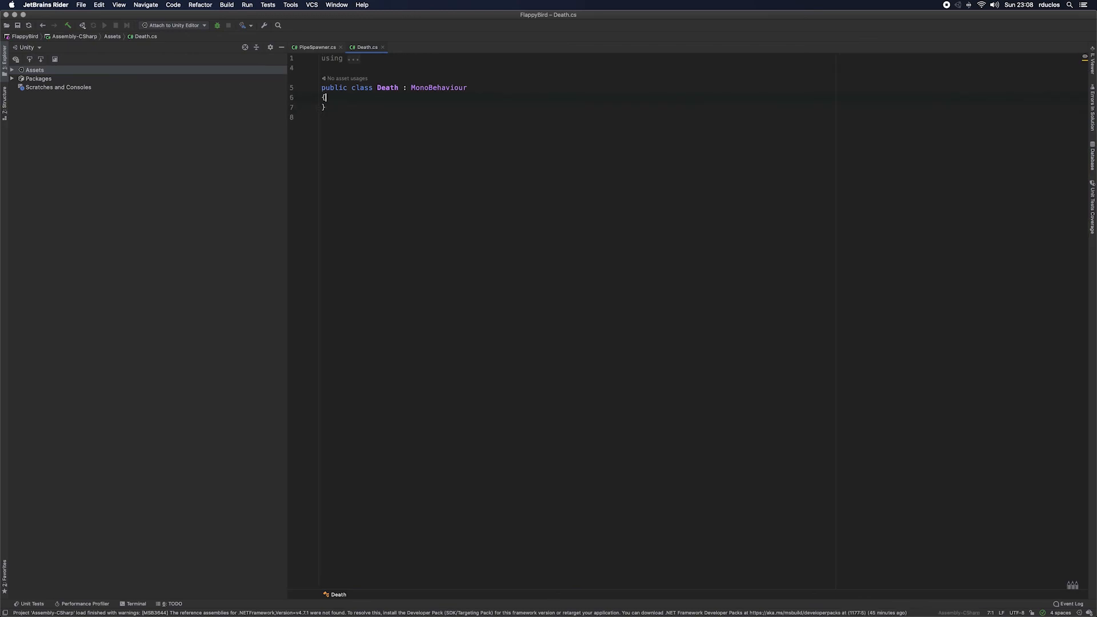
Step: Add an OnCollisionEnter2D method to the Death class, with only the comment "// Game Over" in its body
text(p)
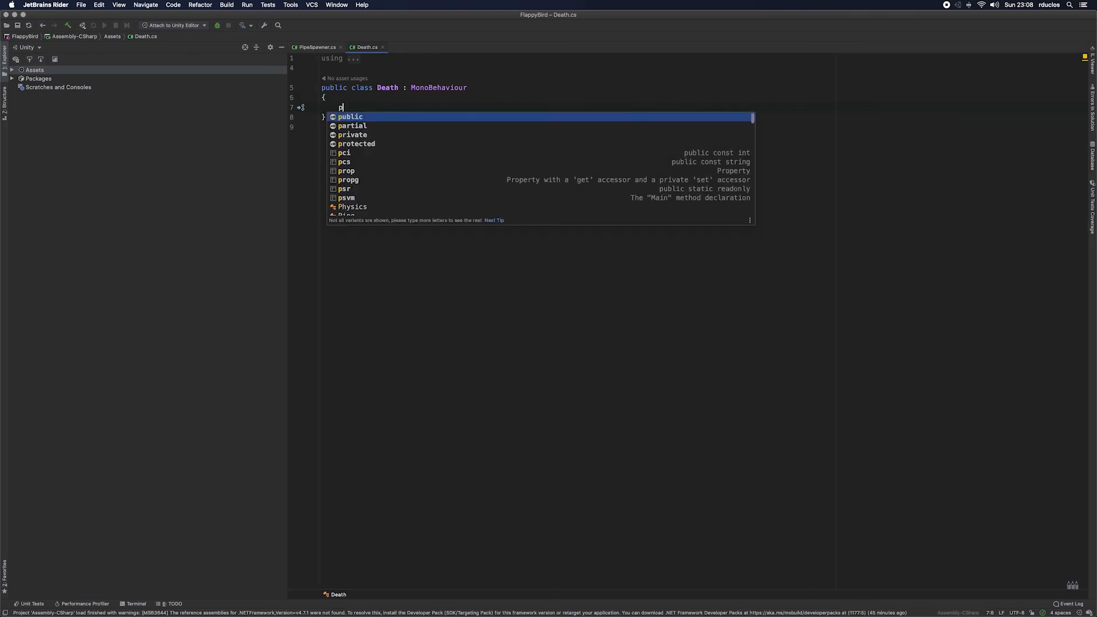
key(BackSpace)
text(void )
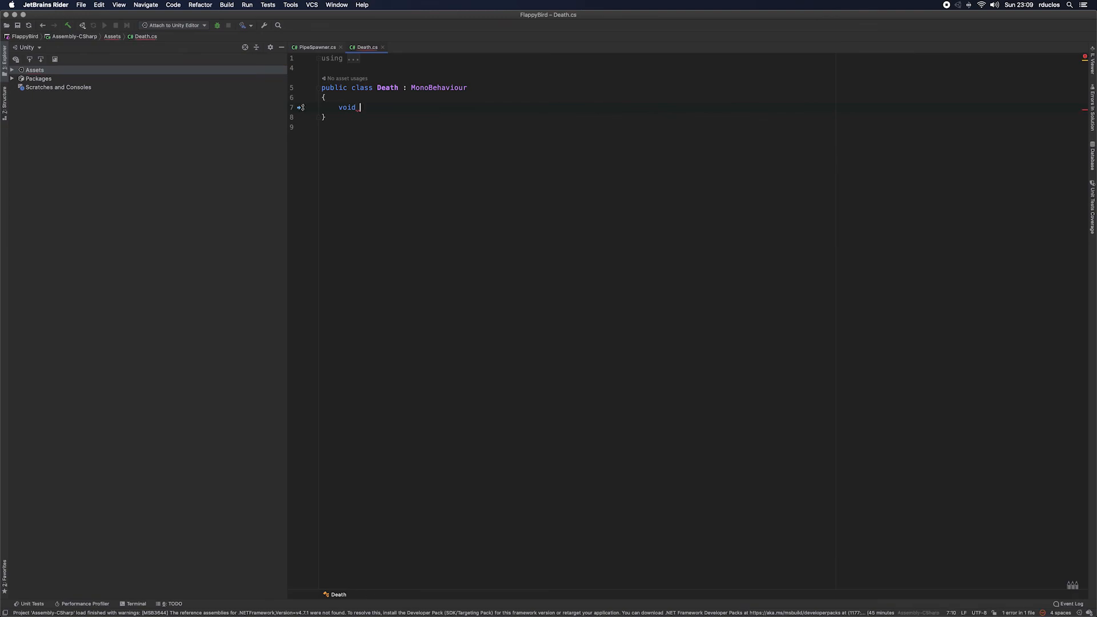
text(On)
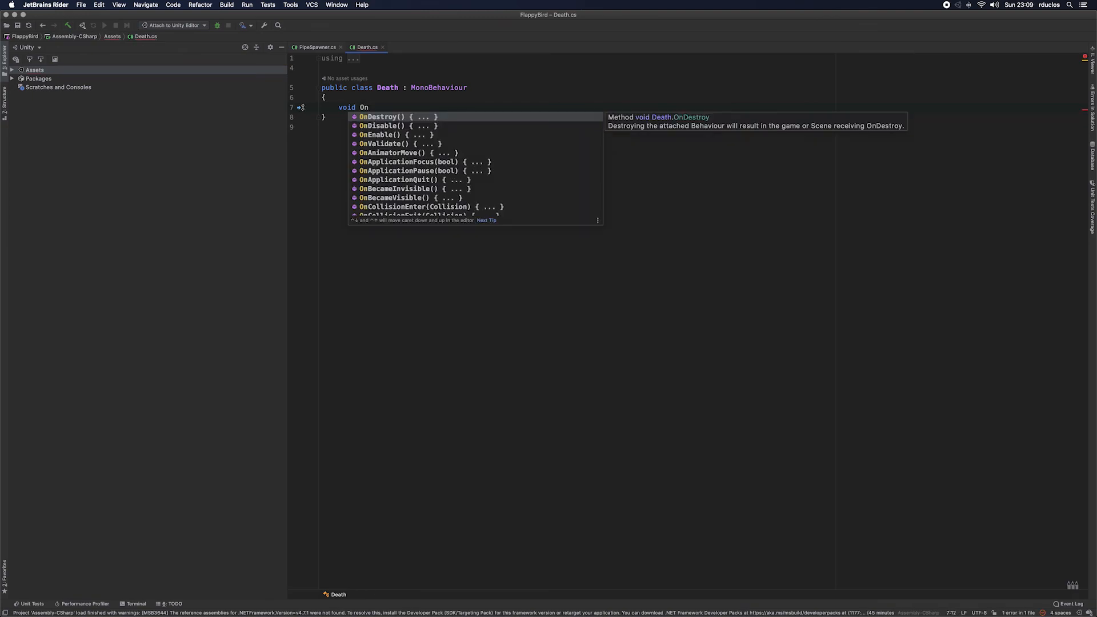
text(Co)
key(Down)
key(Down)
key(Down)
key(Down)
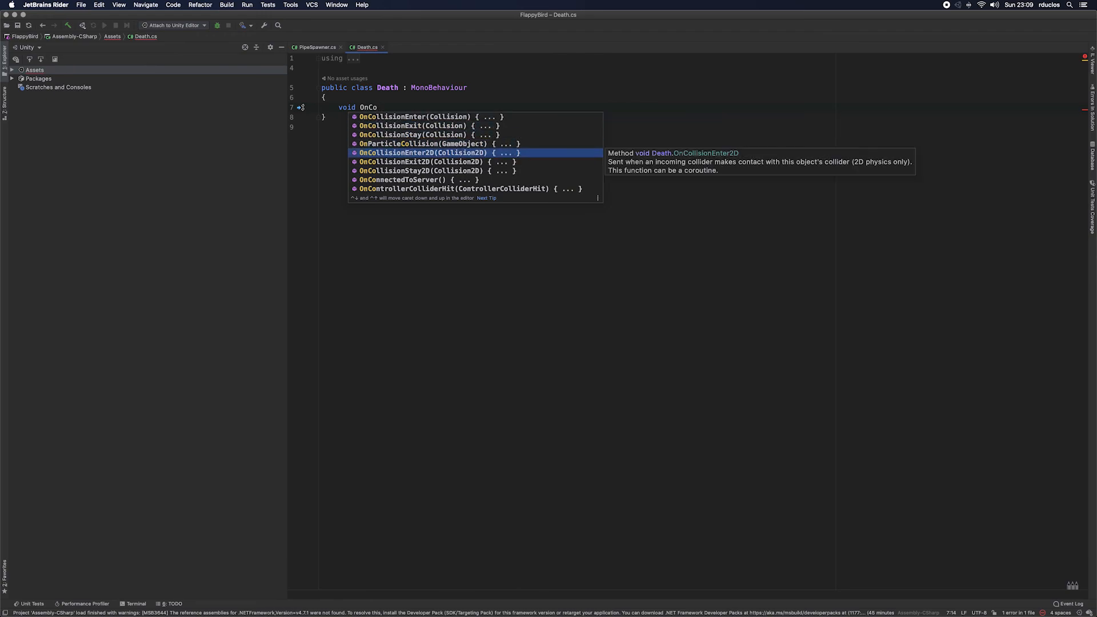
key(Return)
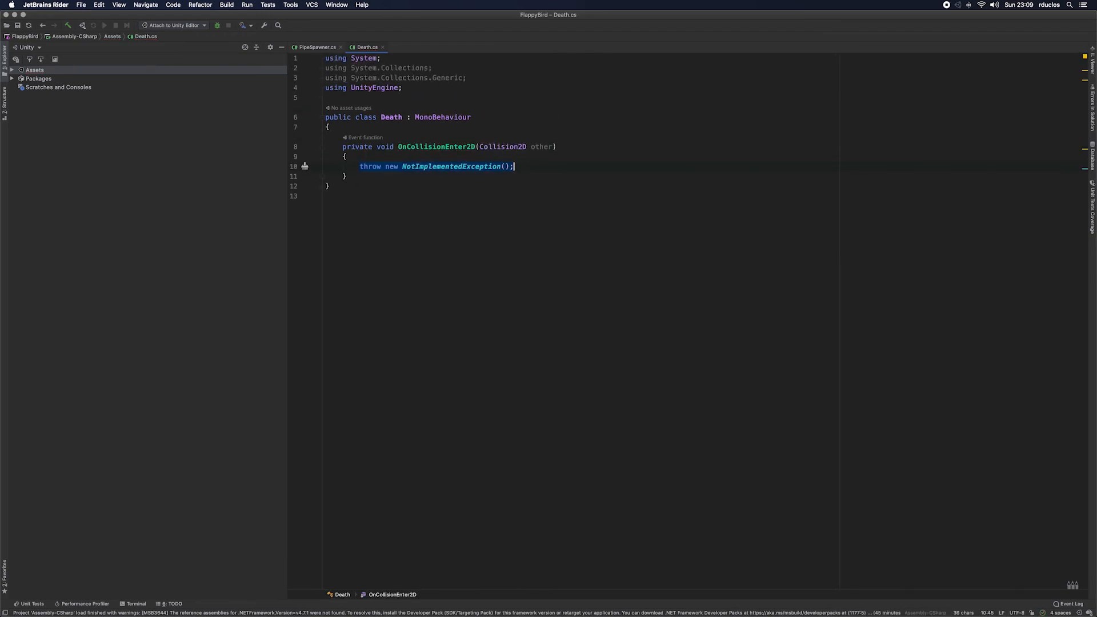
key(BackSpace)
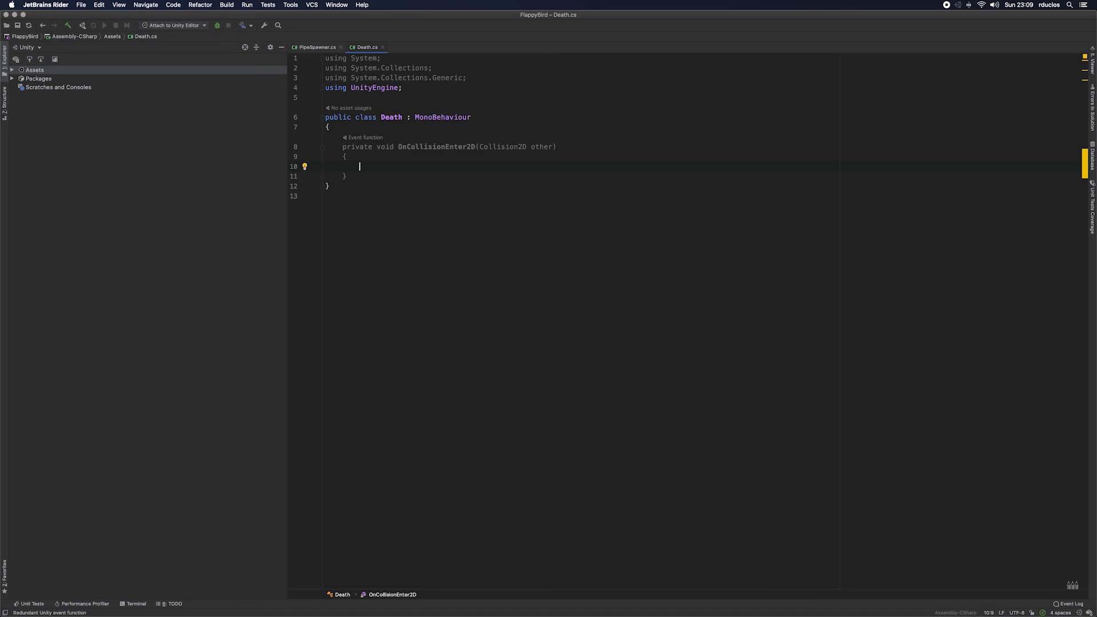
text(// Game Over)
Step: Switch to Unity, create an empty object named GameManager and place it first among the scene's objects
key(super+Tab)
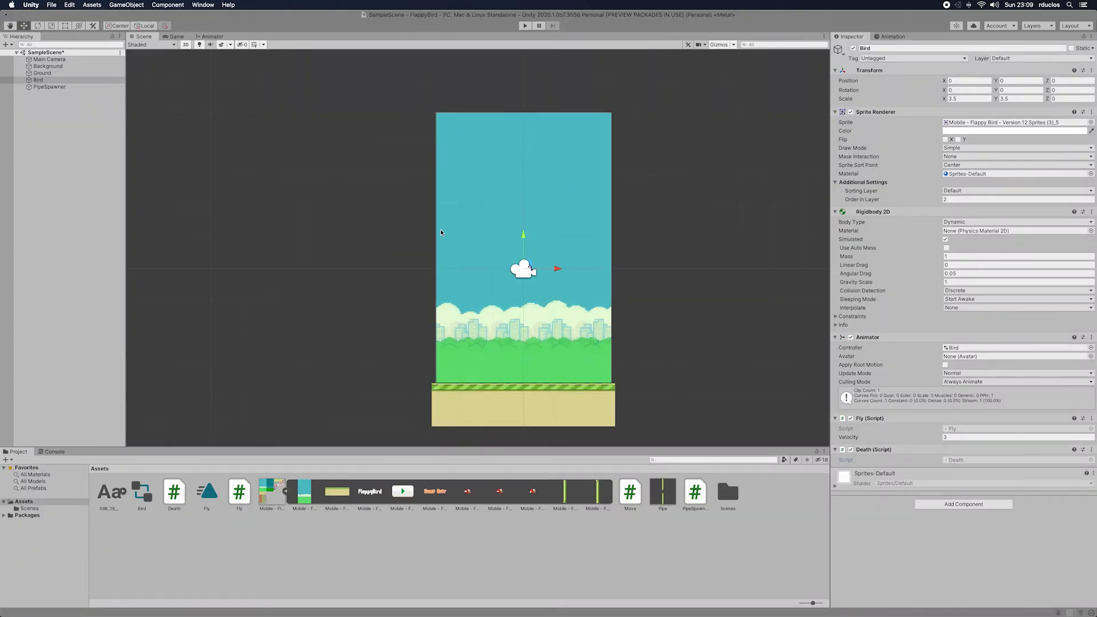
right_click(49, 130)
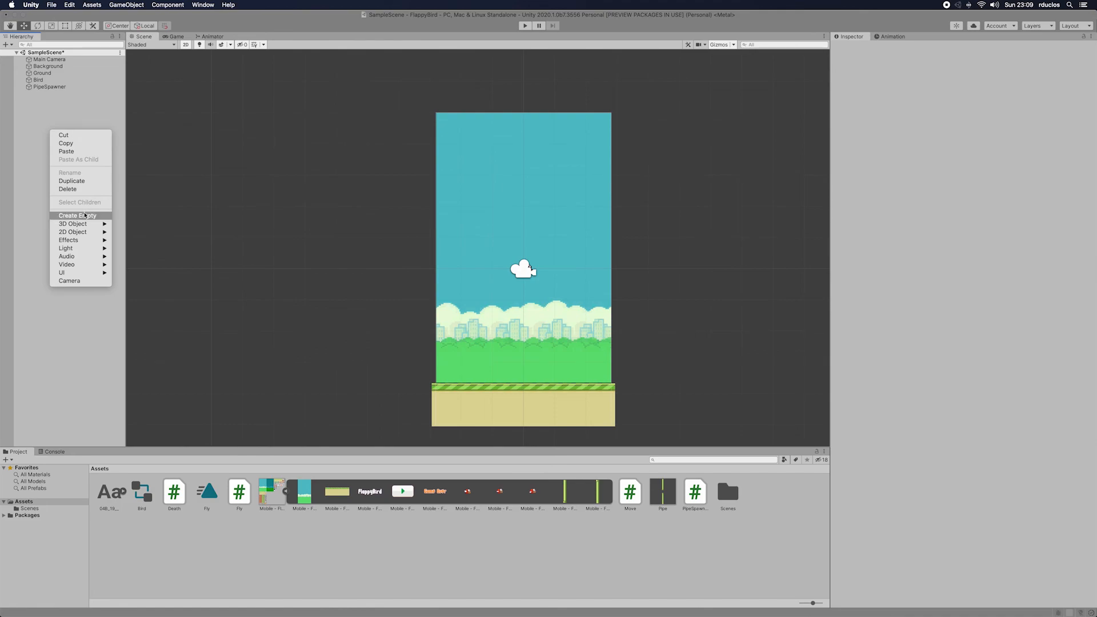
click(80, 216)
click(938, 48)
text(Game)
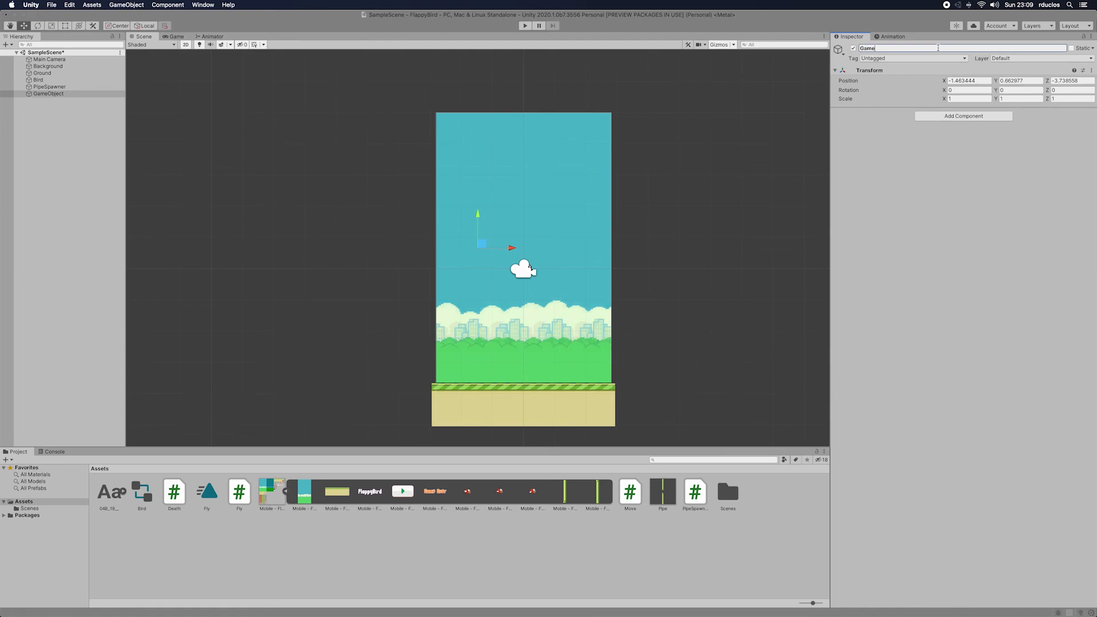
text(Manager)
key(Return)
click(64, 94)
drag(64, 93, 54, 56)
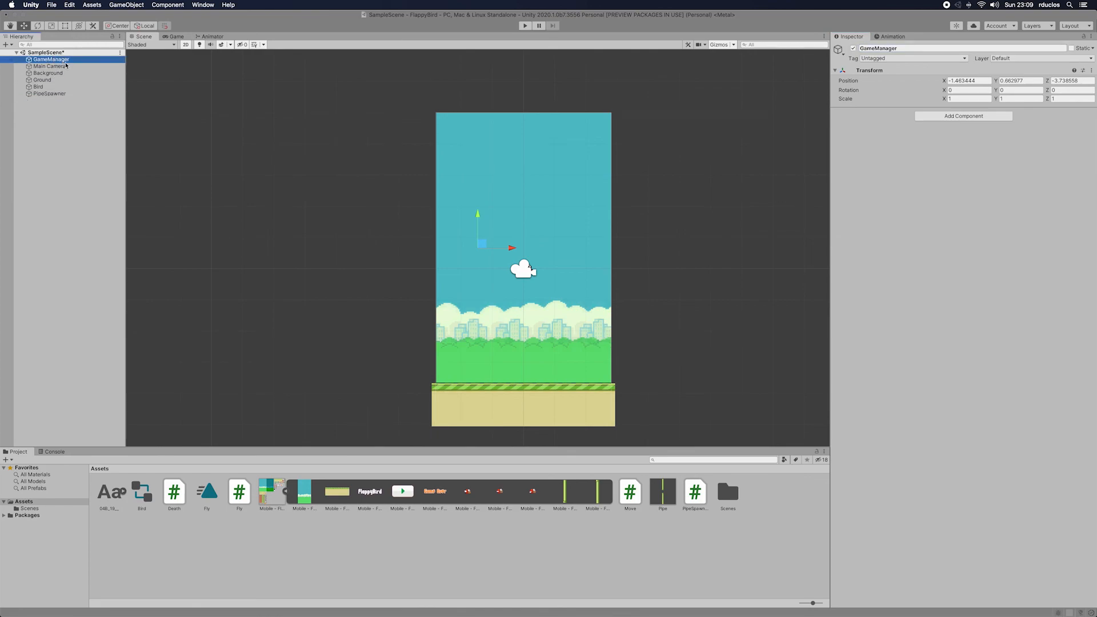
Step: Create a new script named GameManager and add it to the GameManager object
click(973, 116)
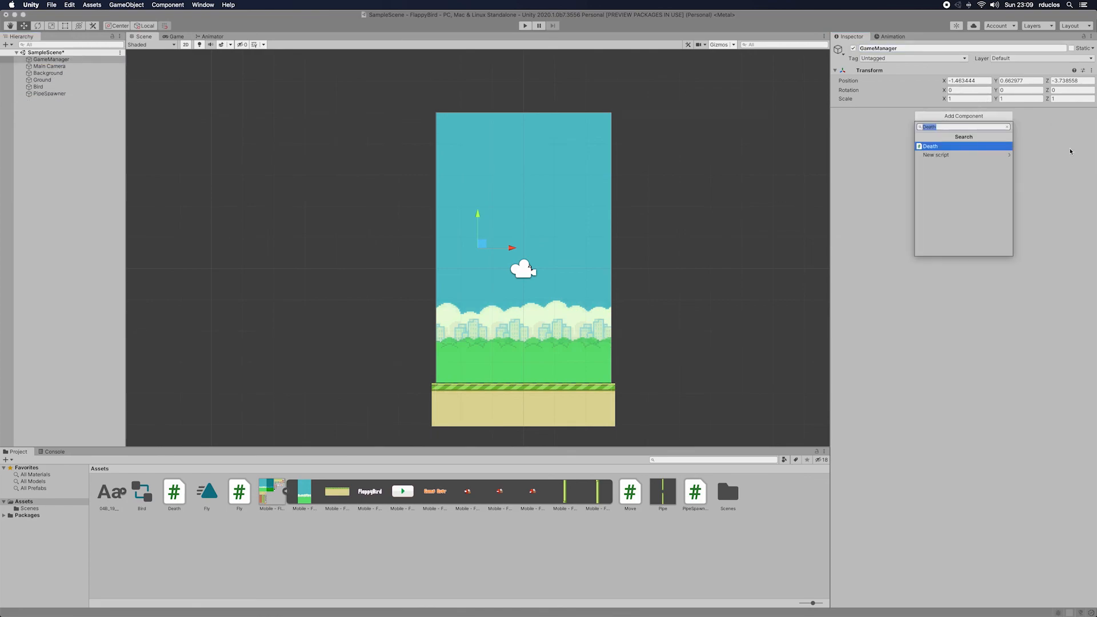
key(BackSpace)
text(GameManager)
key(Return)
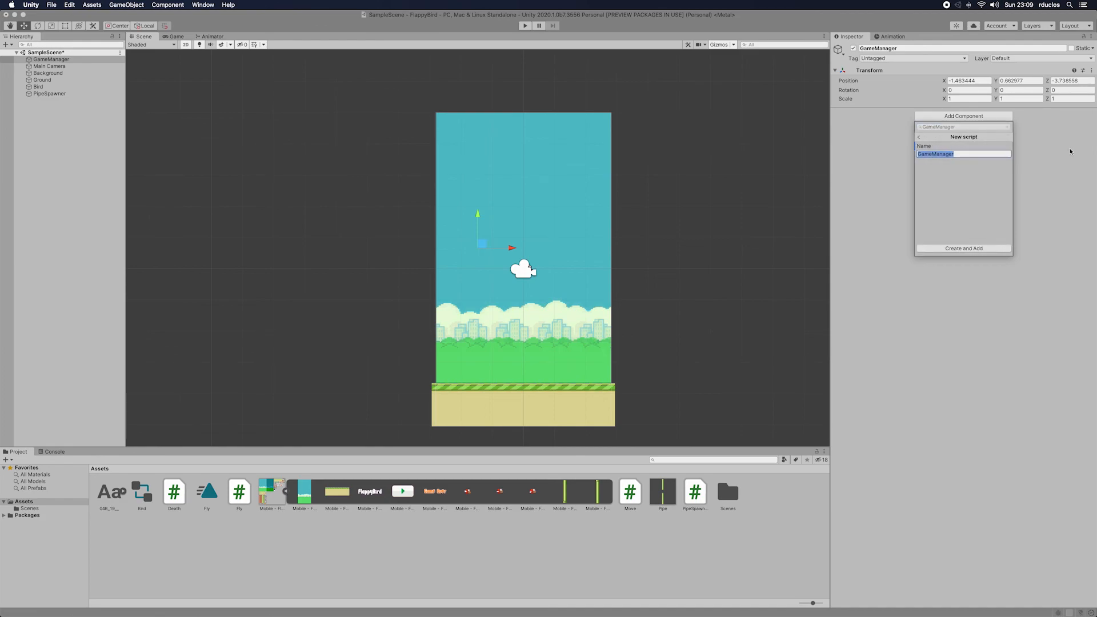
click(970, 250)
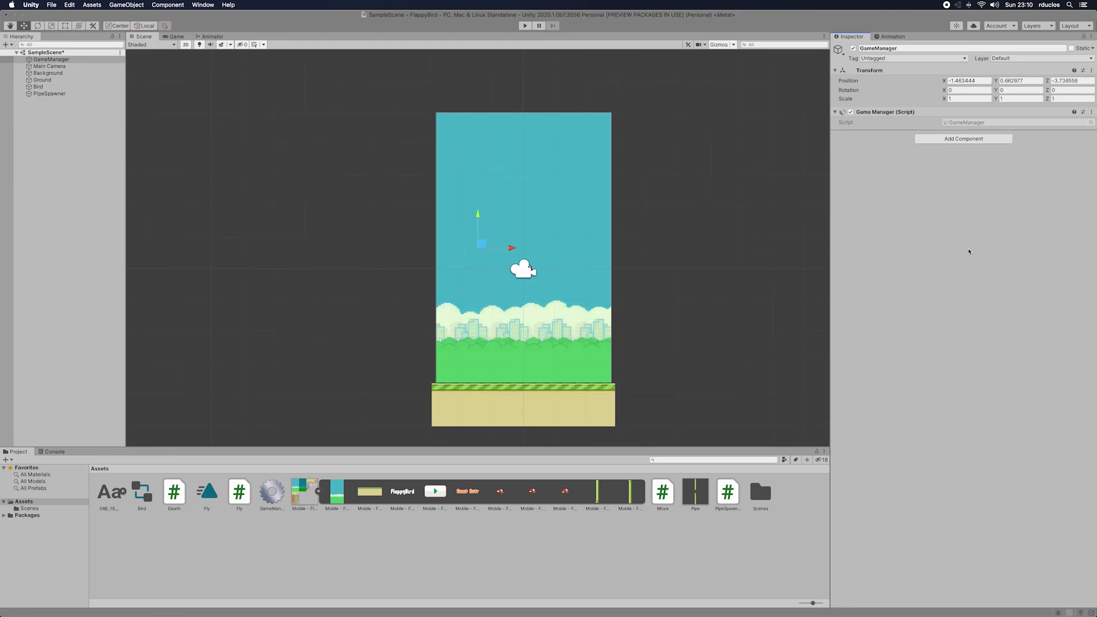
Step: Open the GameManager script in Rider and add an Awake method with an empty body above Start
double_click(272, 493)
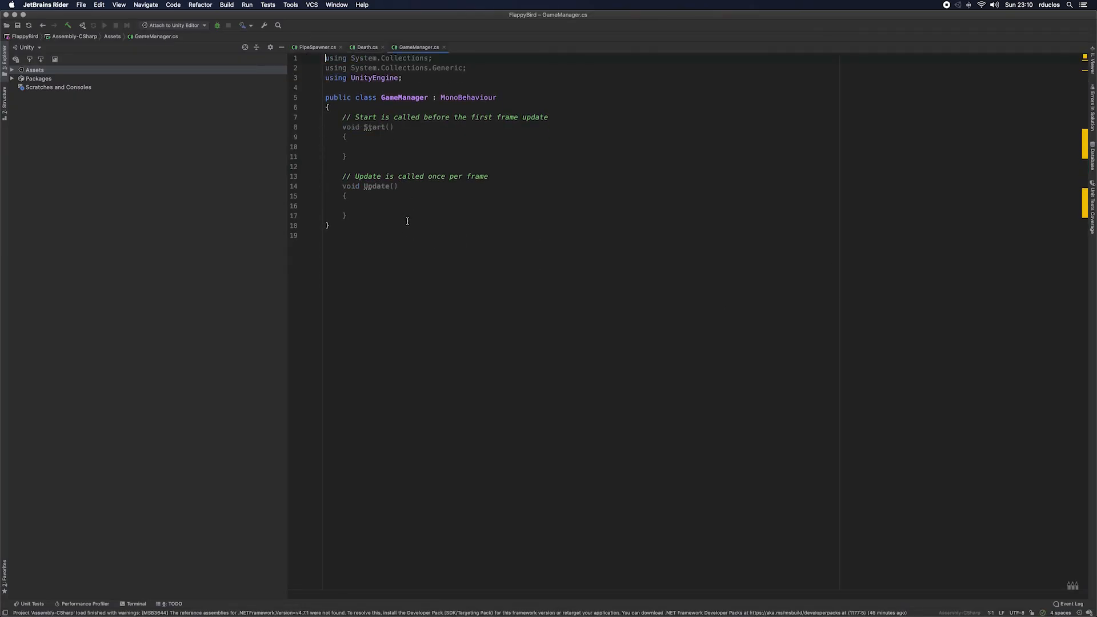
click(488, 117)
key(Return)
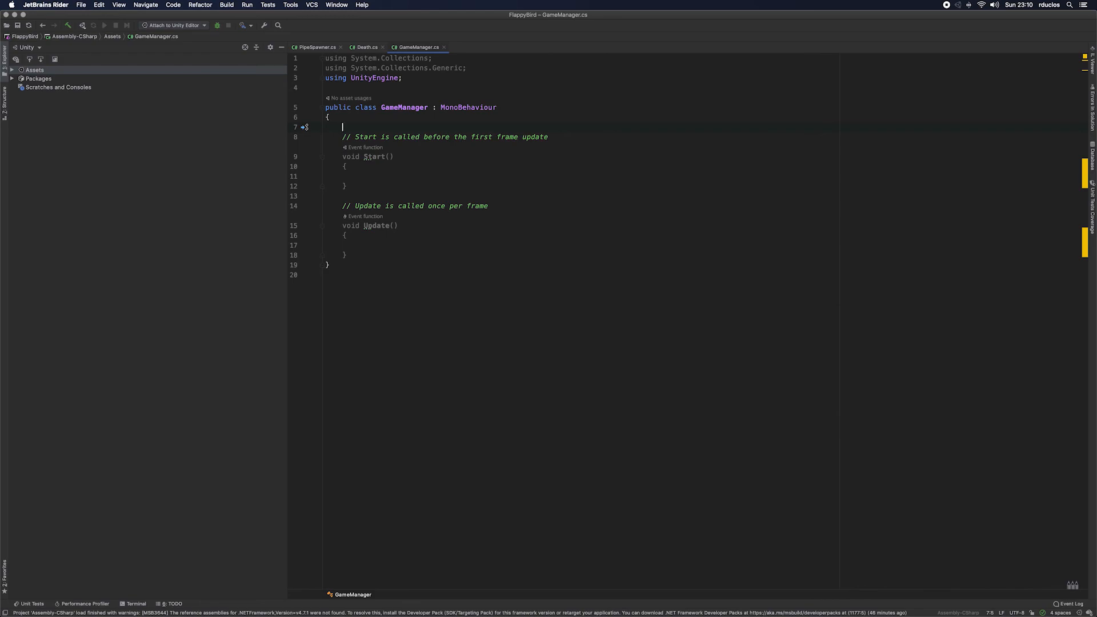
text(void )
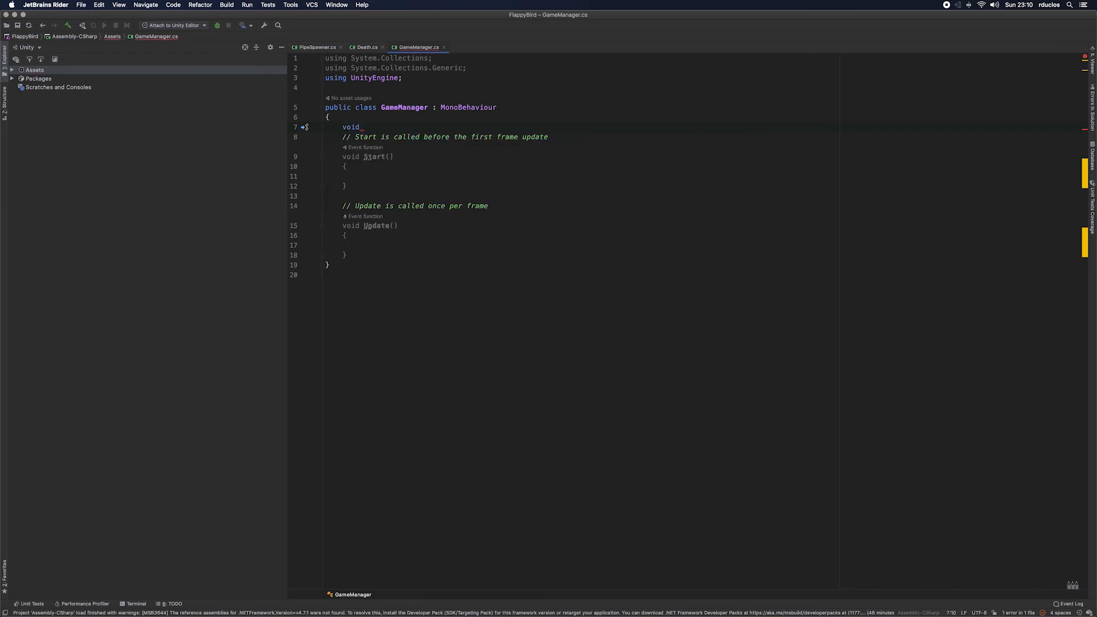
text(aw)
key(Return)
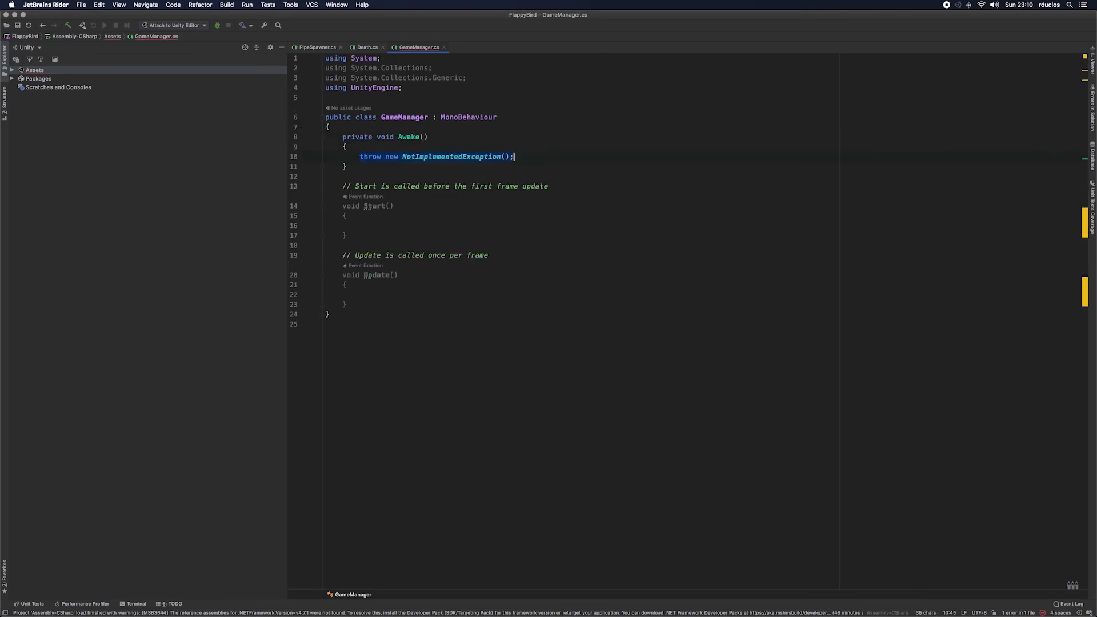
key(BackSpace)
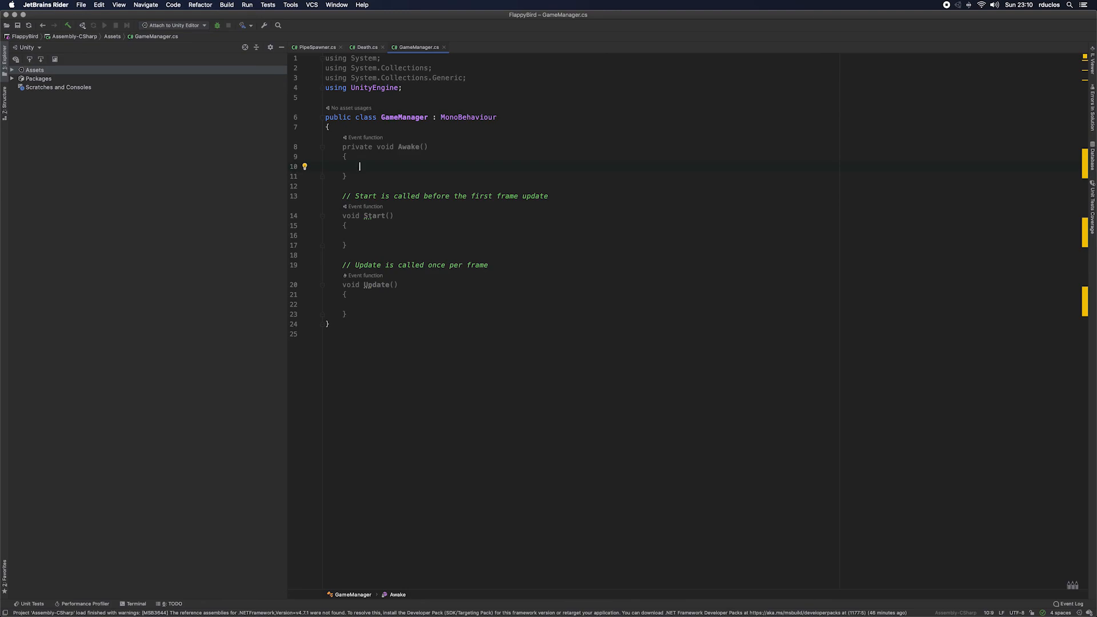
Step: Call DontDestroyOnLoad with this as the target inside the Awake method
text(dont)
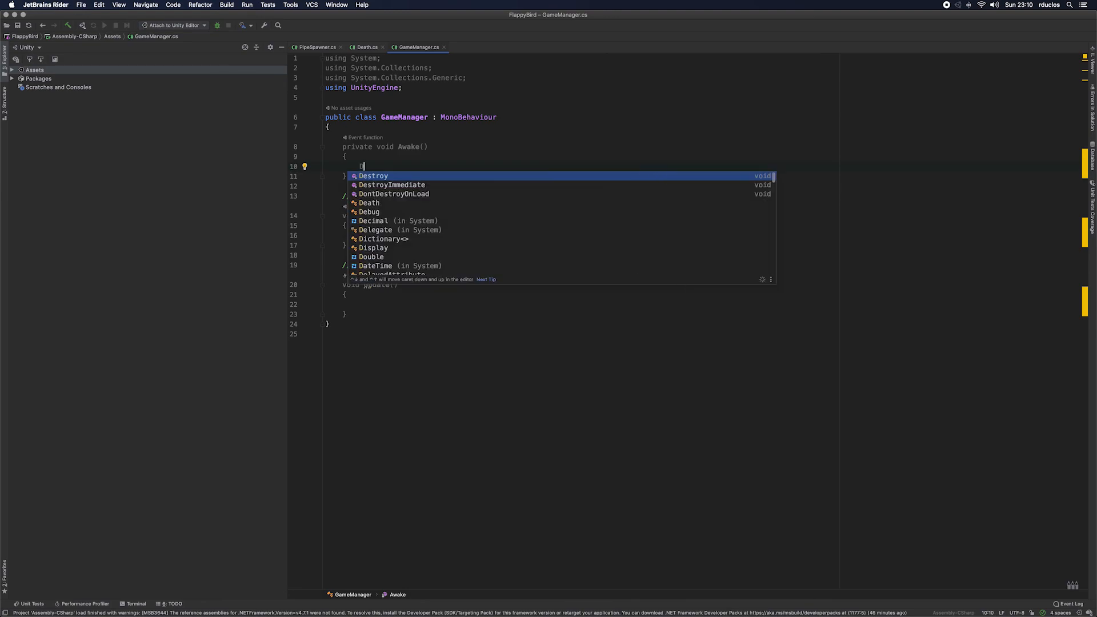
key(Return)
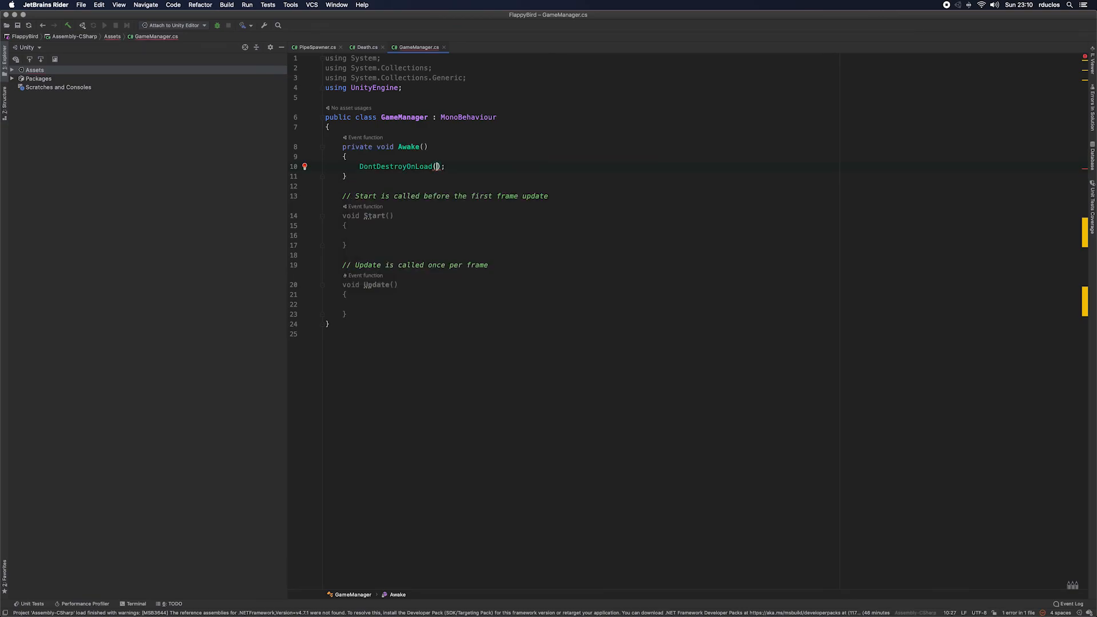
text(this)
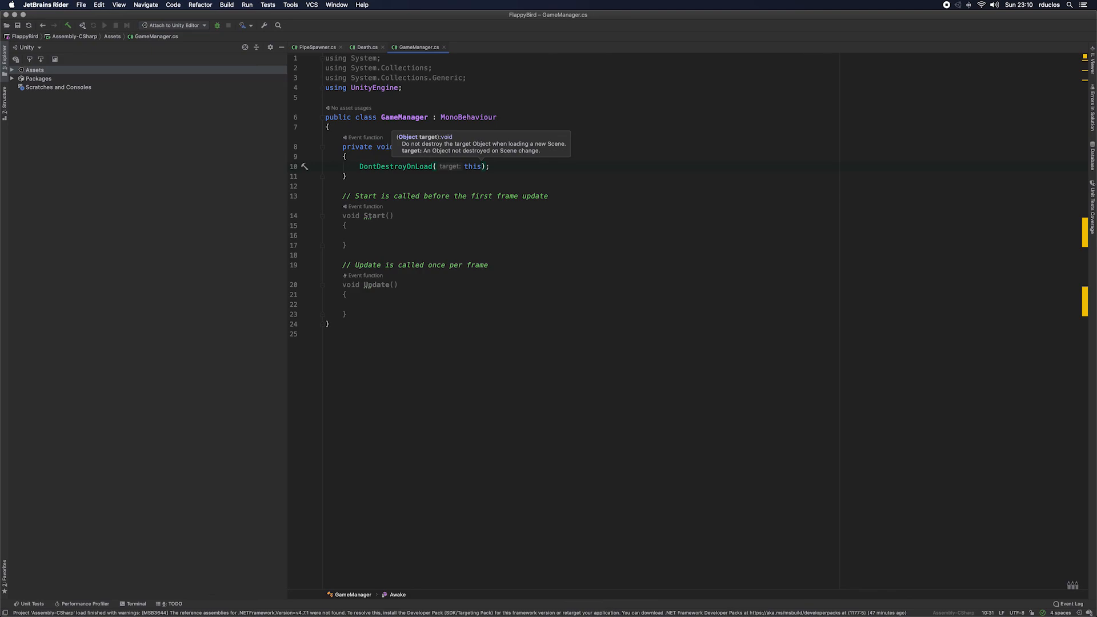
key(Right)
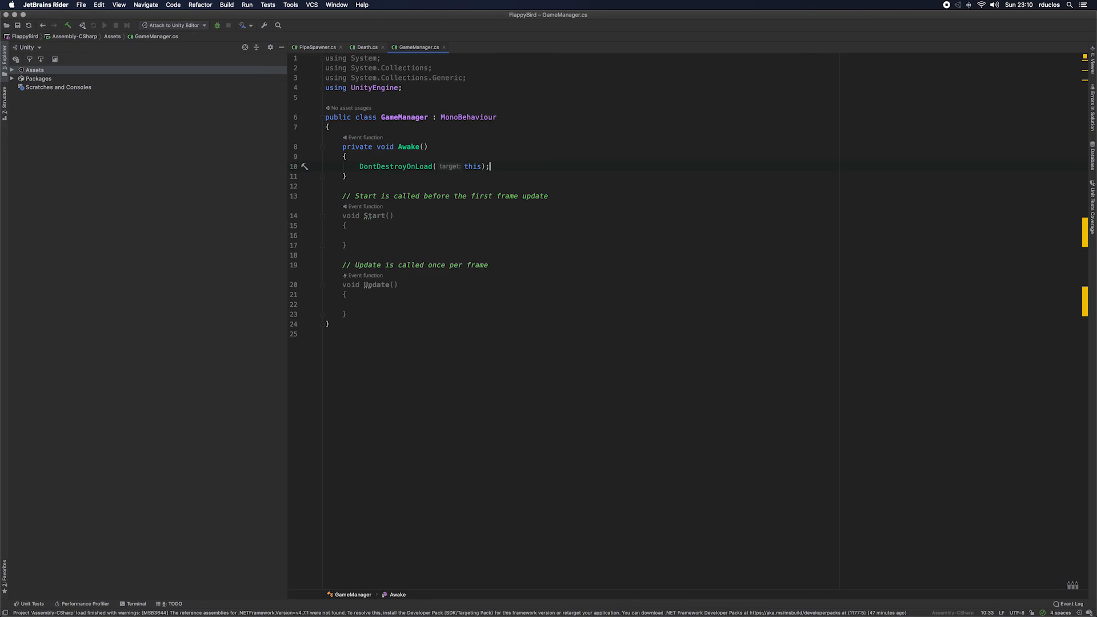
Step: Add an empty line below the DontDestroyOnLoad call inside the Awake method
key(Down)
key(Down)
key(Up)
key(Up)
key(Return)
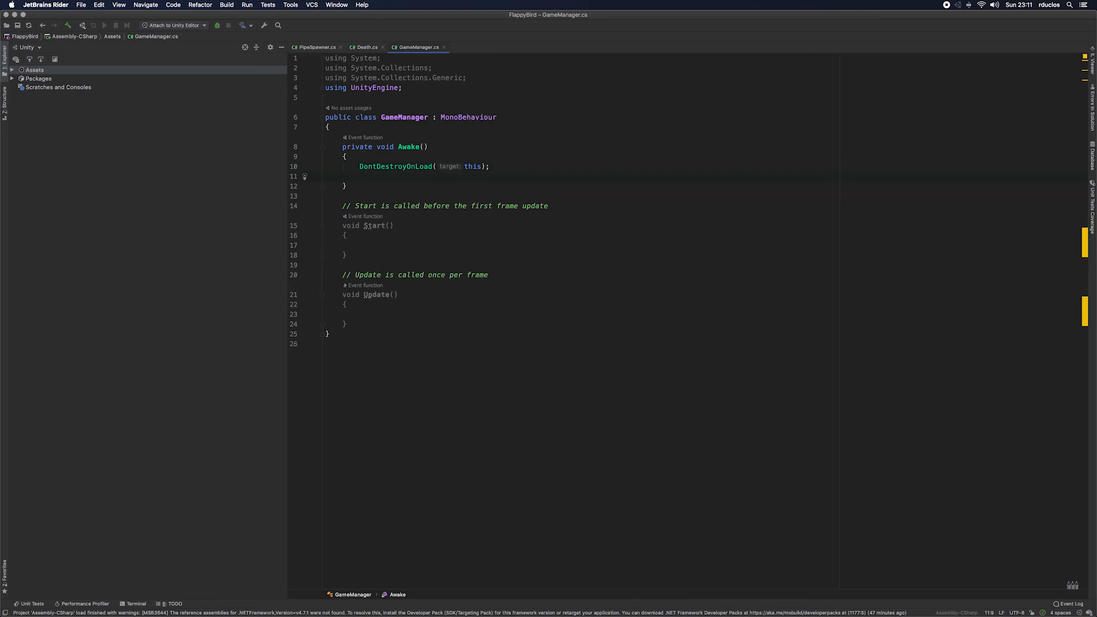
Step: Declare a public static GameObject field named GameManager above the Awake method
key(Up)
key(Up)
key(Up)
key(Return)
text(blic )
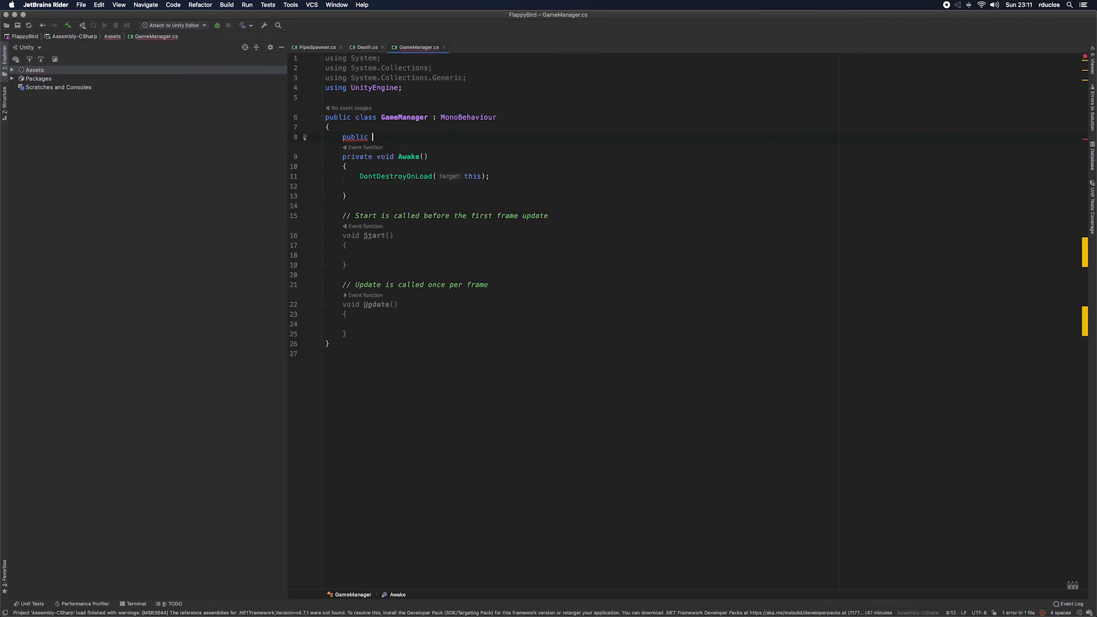
text(static )
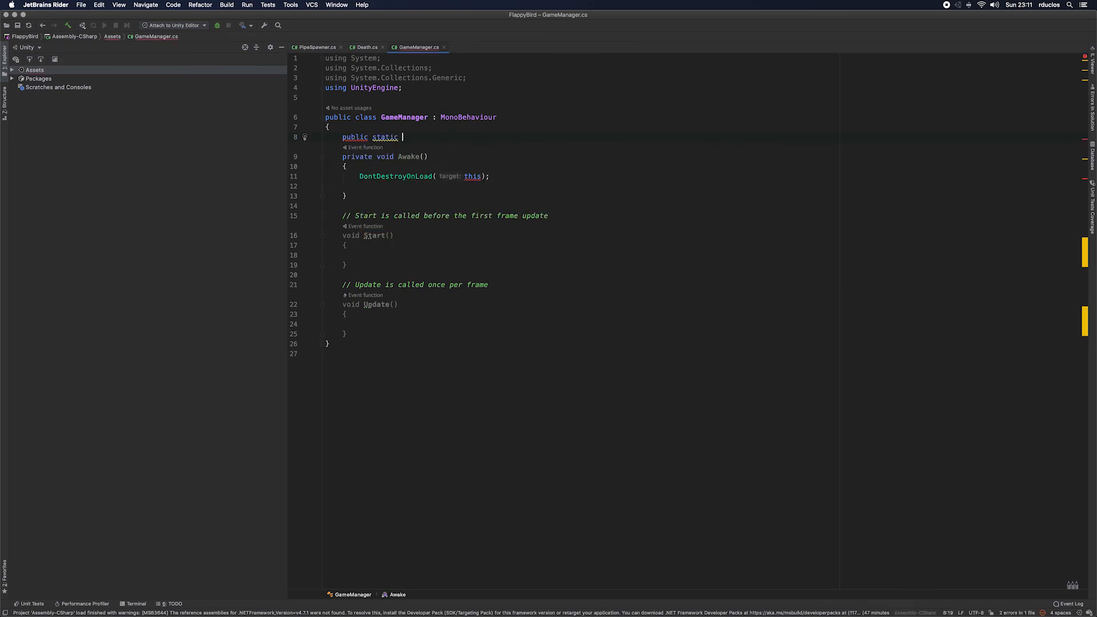
text(Gam)
key(Return)
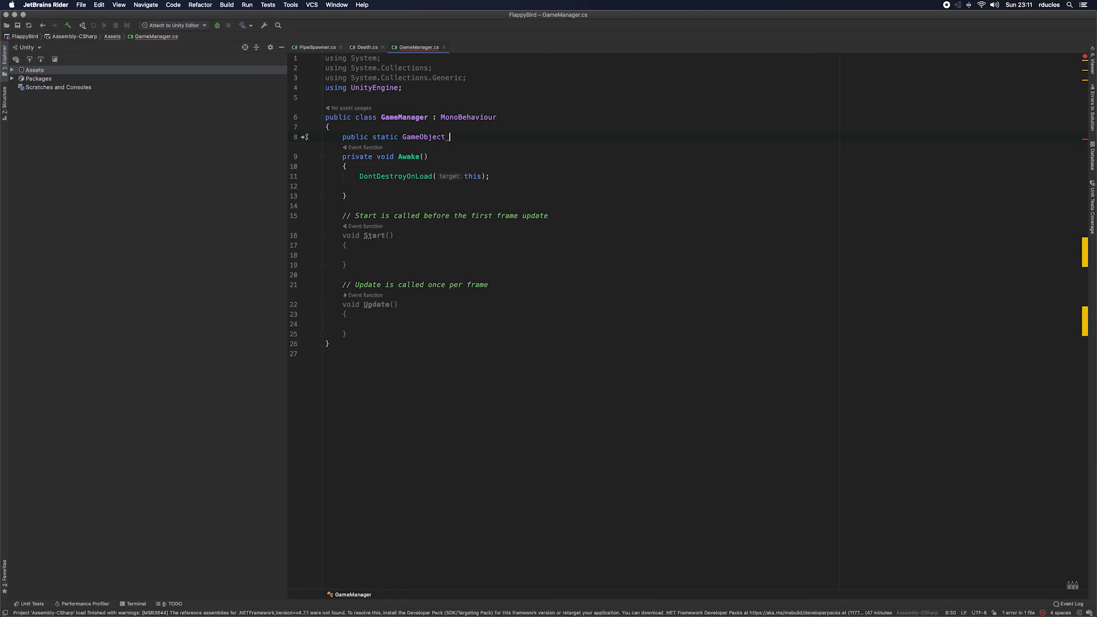
text(Mana)
key(BackSpace)
key(BackSpace)
key(BackSpace)
key(BackSpace)
text(Gam)
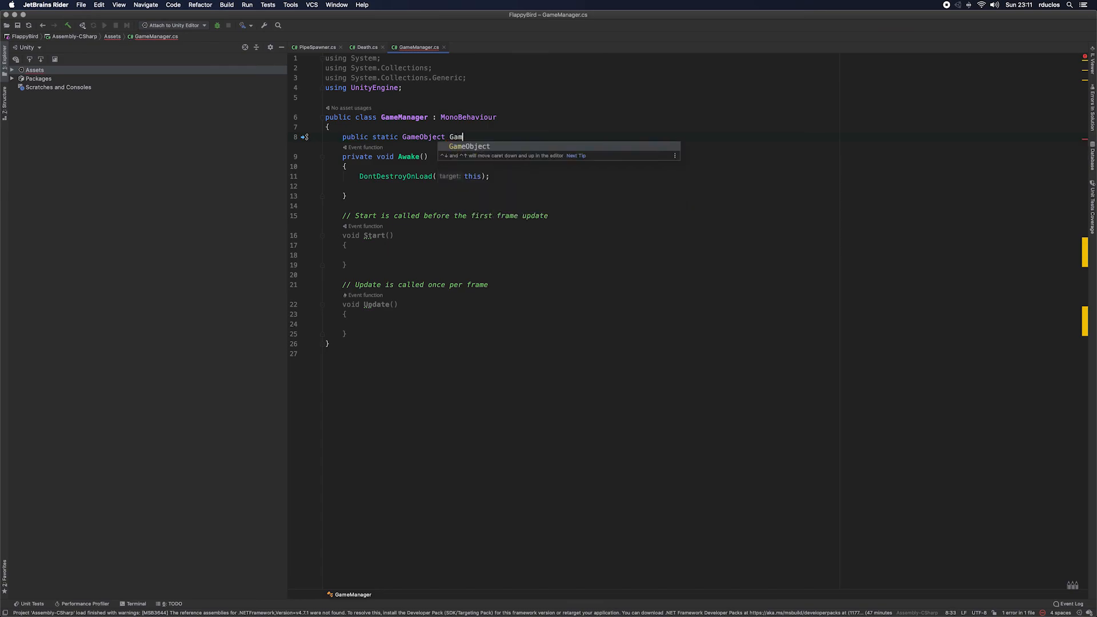
text(eMan)
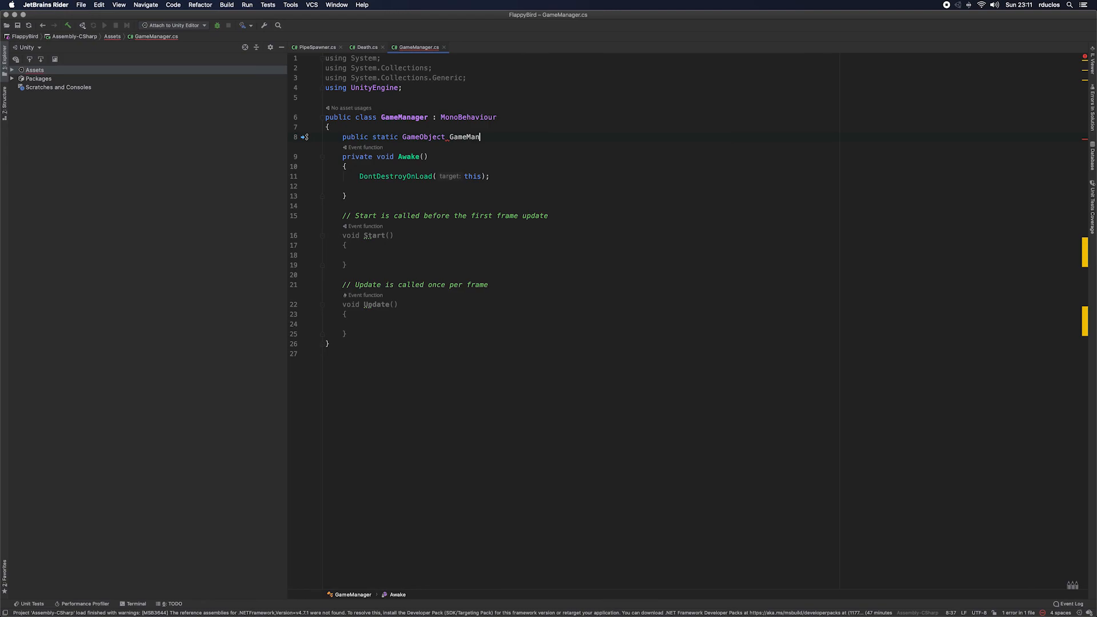
text(ager;)
key(Down)
key(Down)
key(Down)
Step: Shorten the name of the static GameObject field to Manager
click(475, 138)
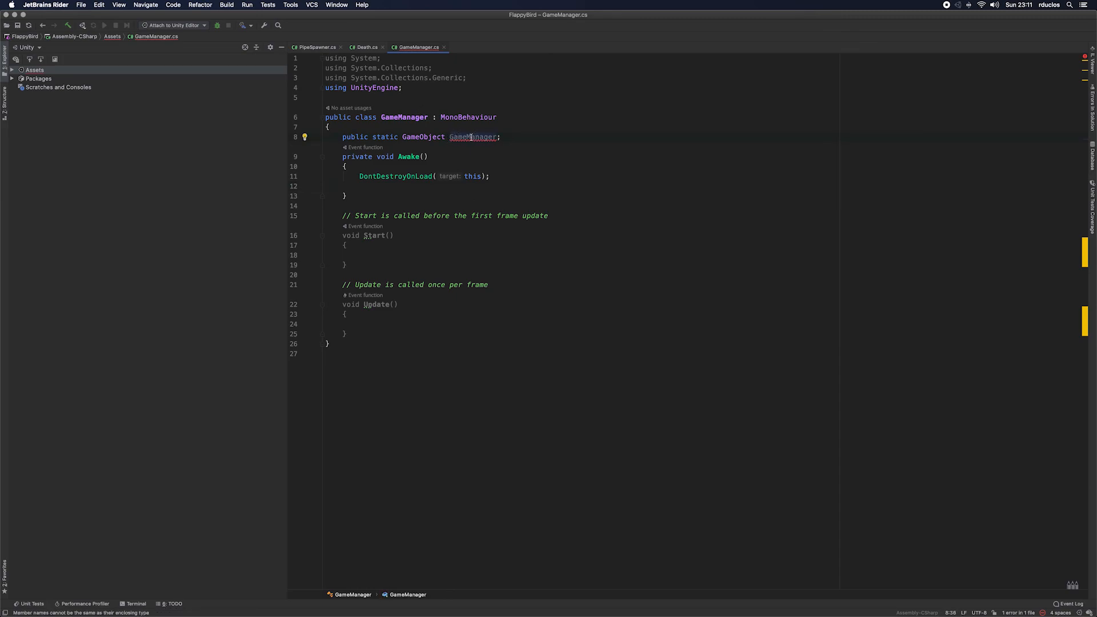
drag(467, 137, 449, 137)
key(BackSpace)
Step: Assign gameObject to Manager on the empty line below DontDestroyOnLoad in Awake
key(Down)
key(Down)
key(Down)
key(Down)
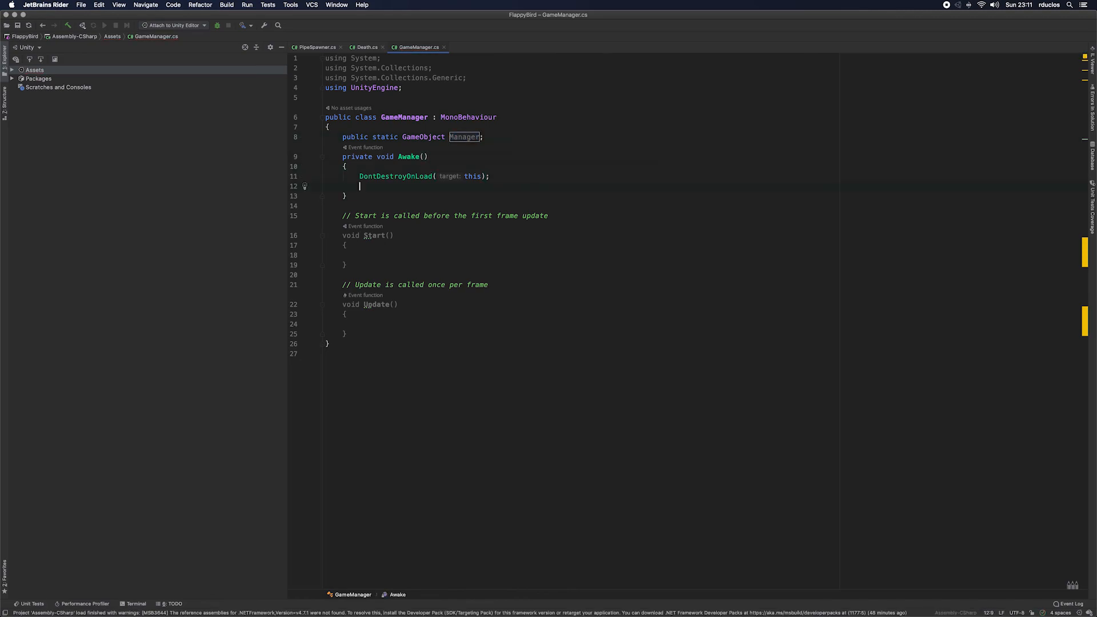
text(Manager )
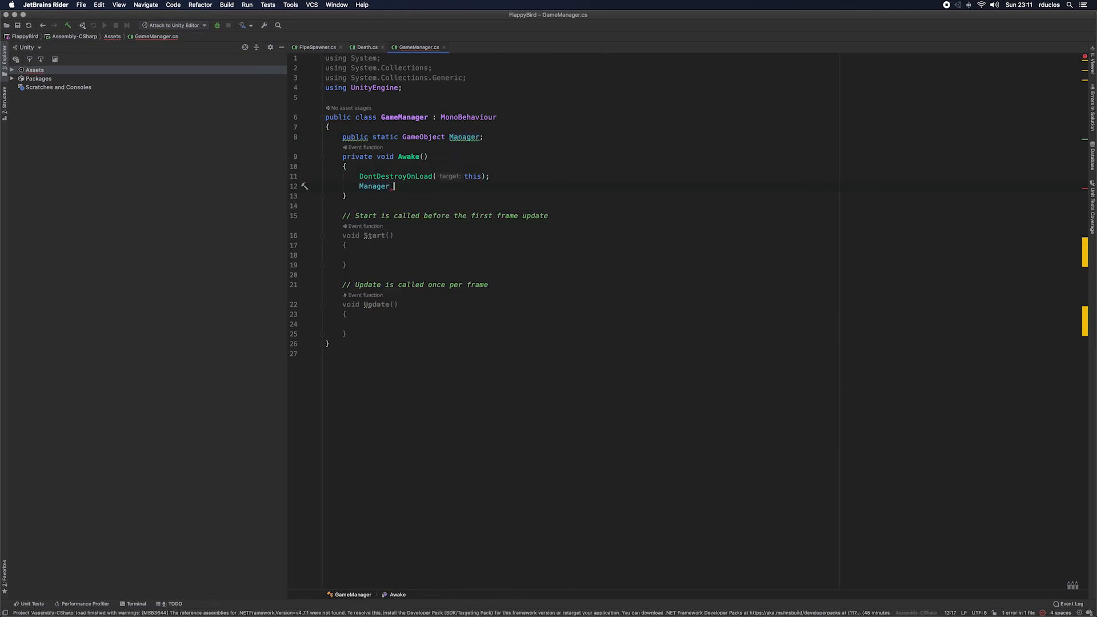
text(= th)
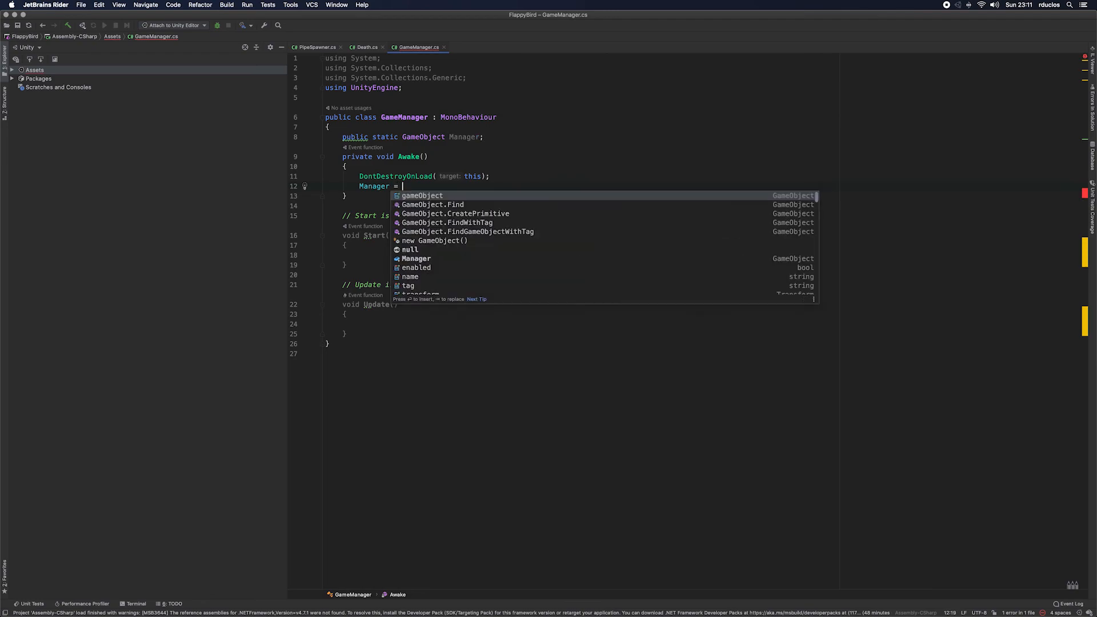
key(Escape)
key(BackSpace)
key(BackSpace)
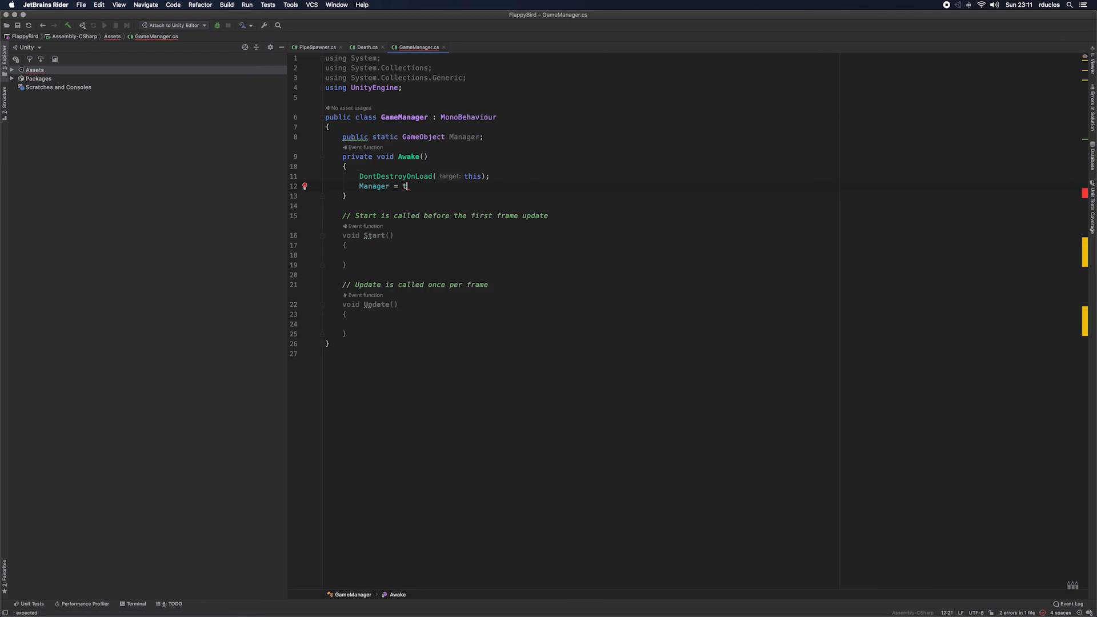
text(gameObject;)
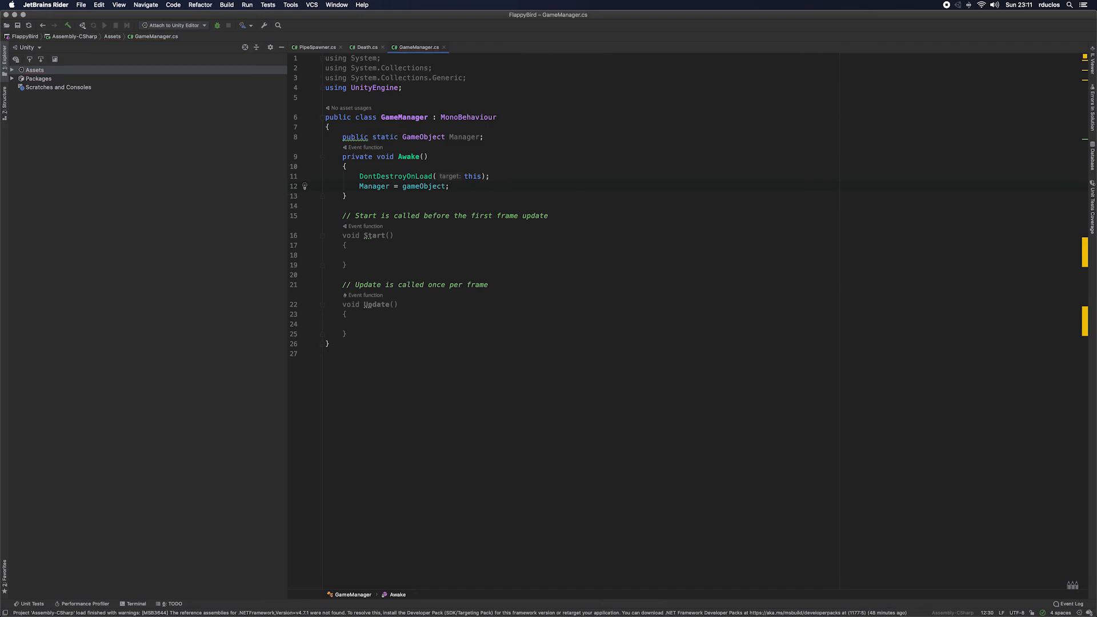
Step: Try qualifying gameObject with "this." in the Manager assignment
key(Left)
key(Left)
key(Left)
key(Left)
key(Left)
key(Left)
key(Left)
key(Left)
text(this.)
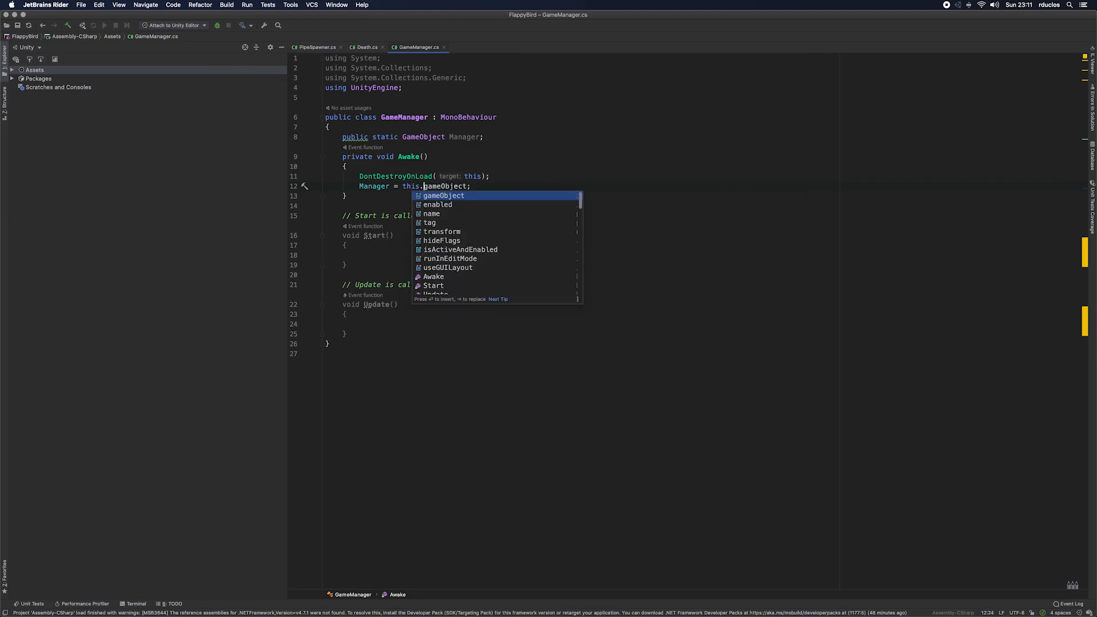
key(Right)
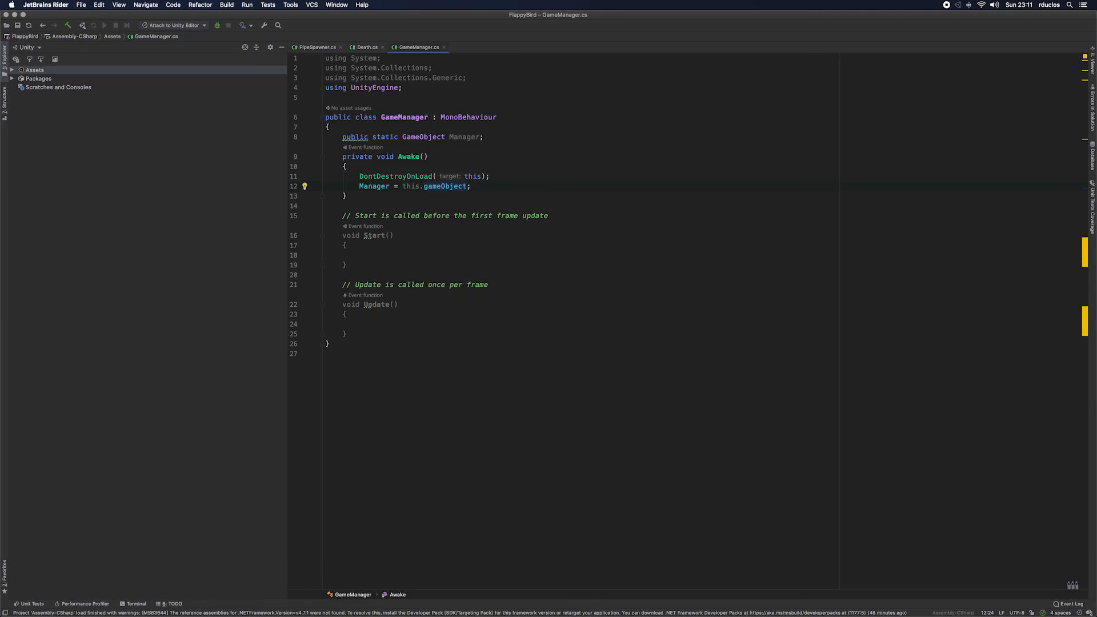
key(BackSpace)
key(BackSpace)
key(BackSpace)
key(BackSpace)
key(BackSpace)
Step: Delete the Start and Update methods together with their comments from the GameManager class
drag(350, 335, 320, 219)
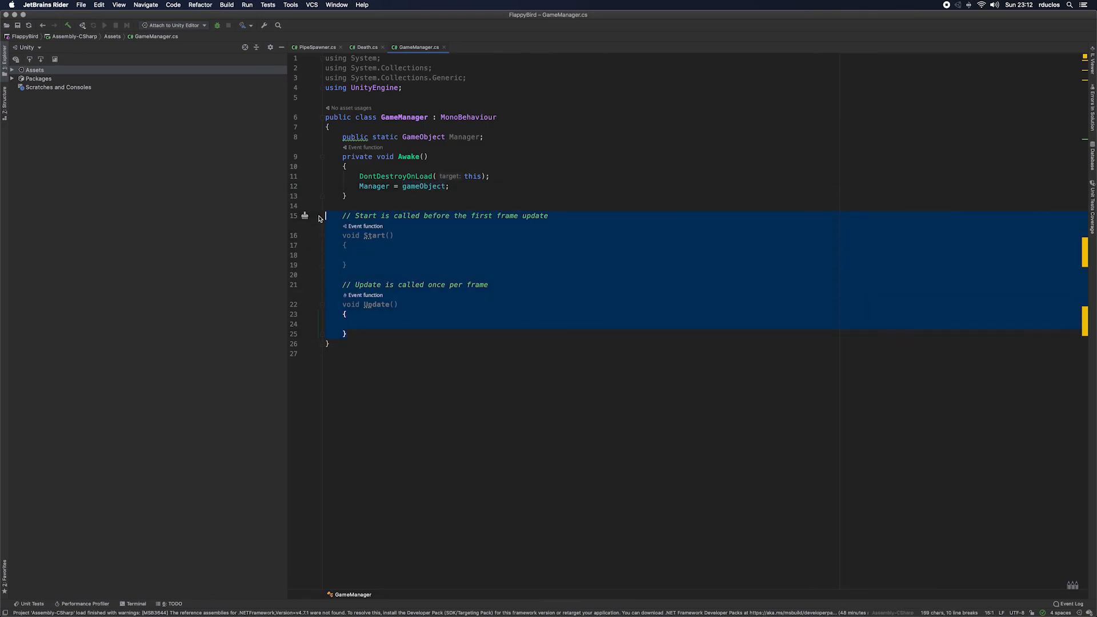
text($")
key(BackSpace)
key(BackSpace)
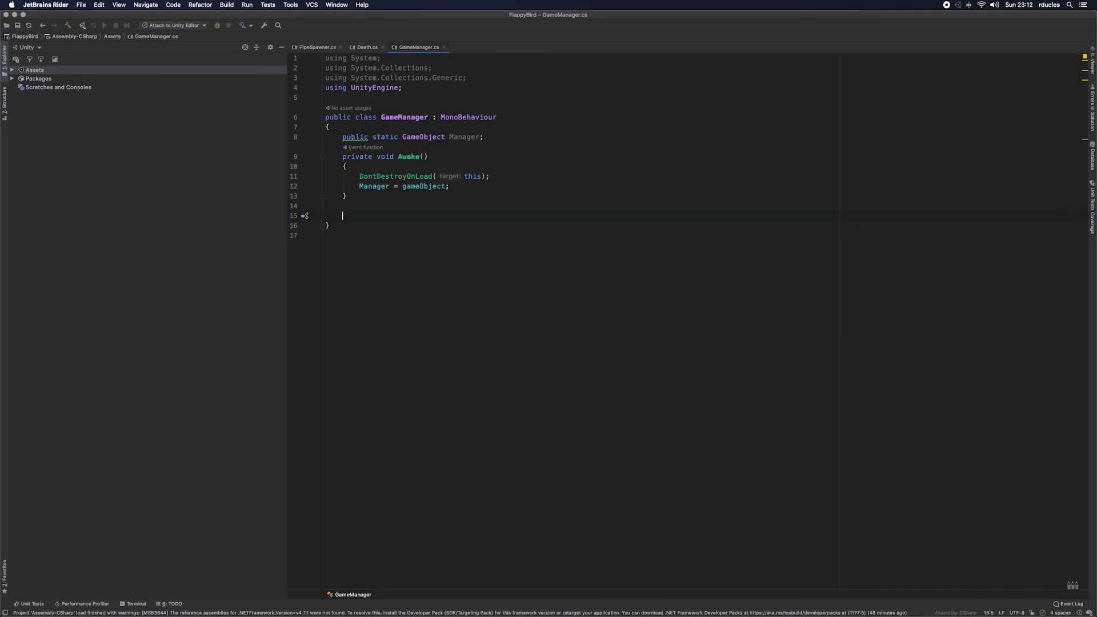
text(public )
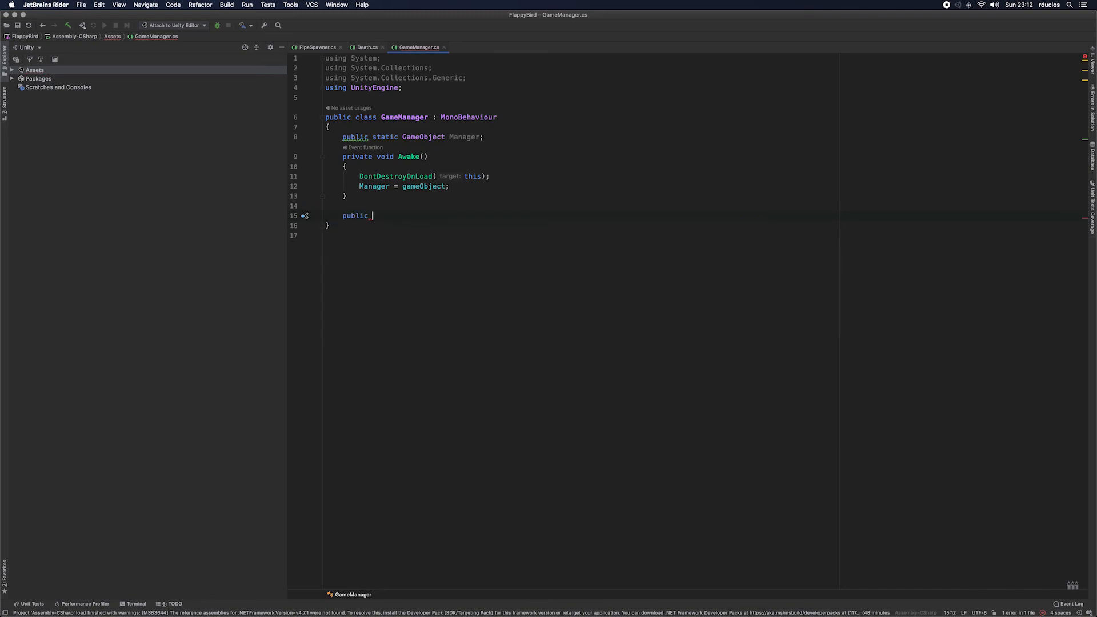
text(void)
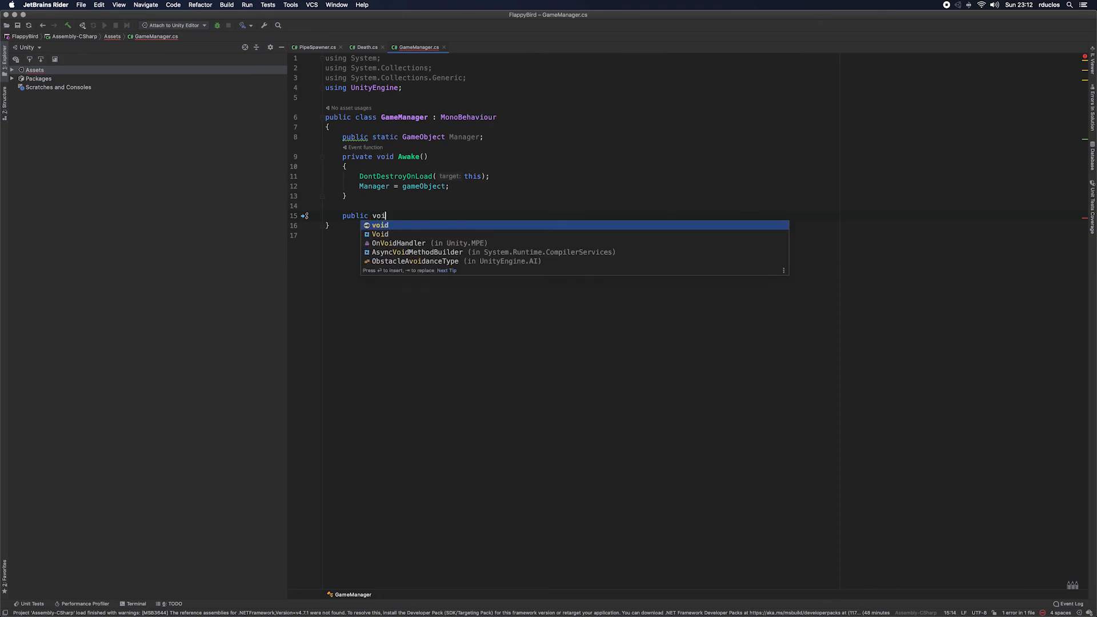
key(BackSpace)
key(BackSpace)
key(BackSpace)
key(BackSpace)
key(BackSpace)
key(BackSpace)
key(BackSpace)
key(BackSpace)
key(BackSpace)
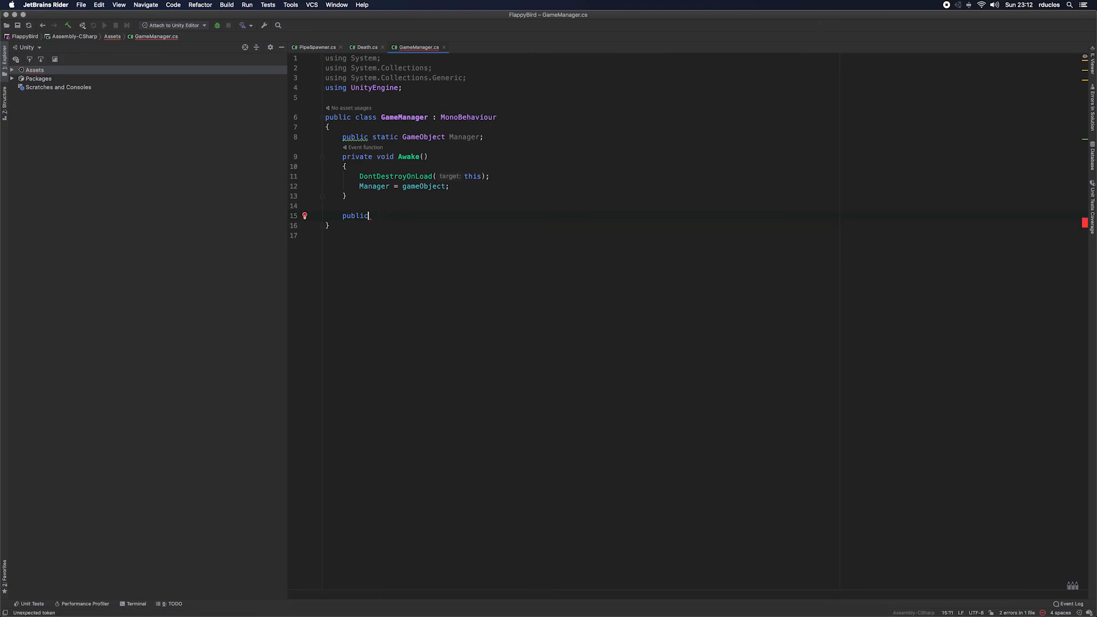
key(BackSpace)
key(BackSpace)
key(BackSpace)
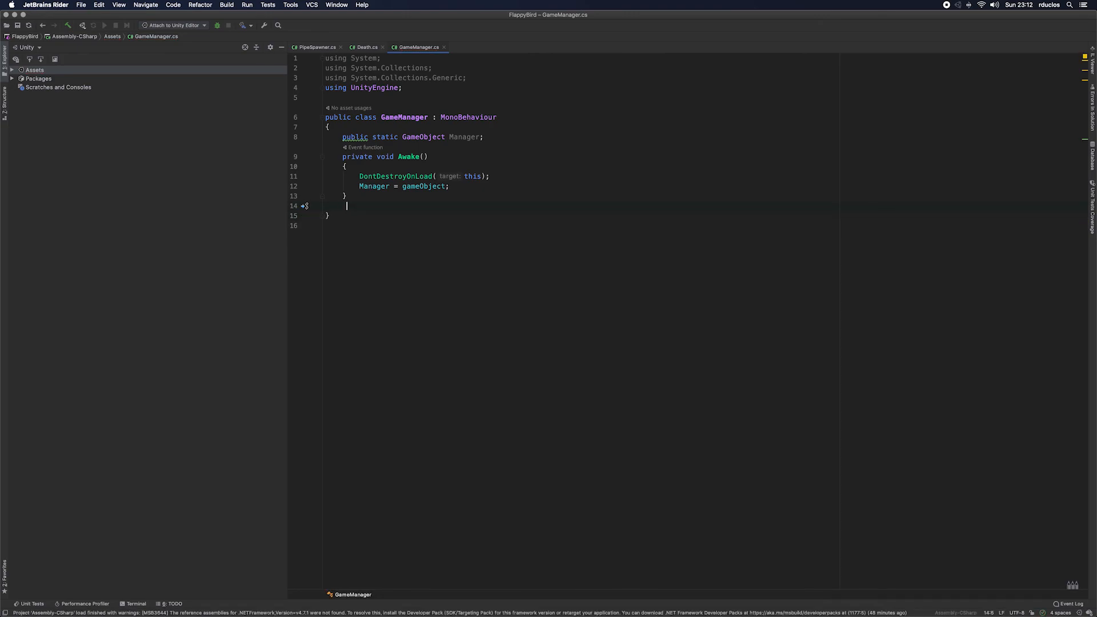
Step: Add a void GameOver method with an empty body below Awake
key(Return)
text(v)
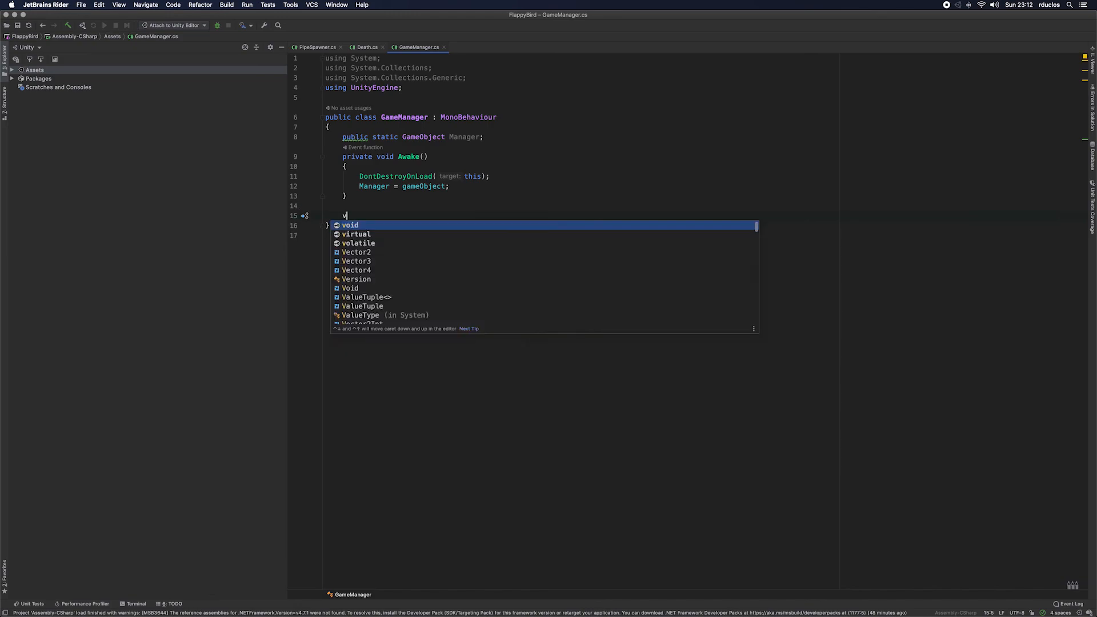
text(oid >G)
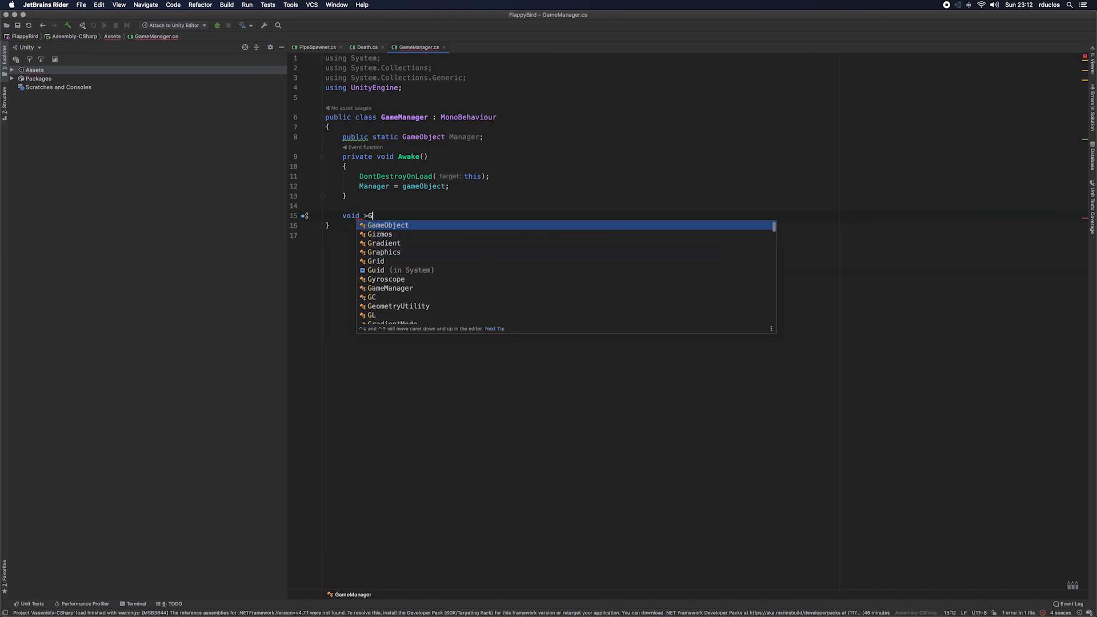
key(BackSpace)
key(BackSpace)
text(Gam)
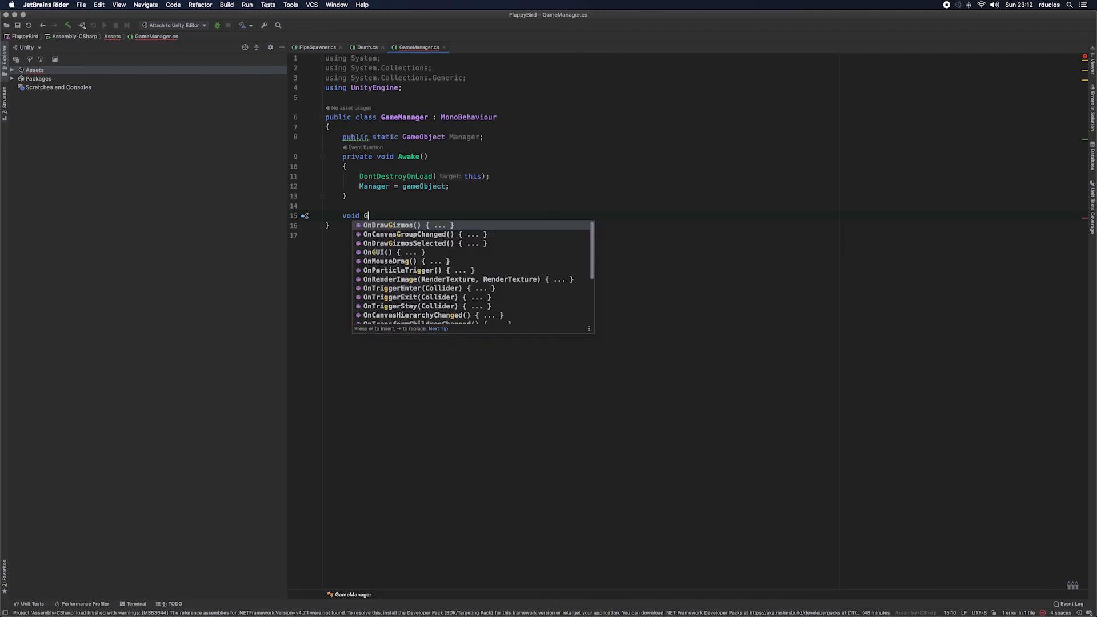
text(eOver)
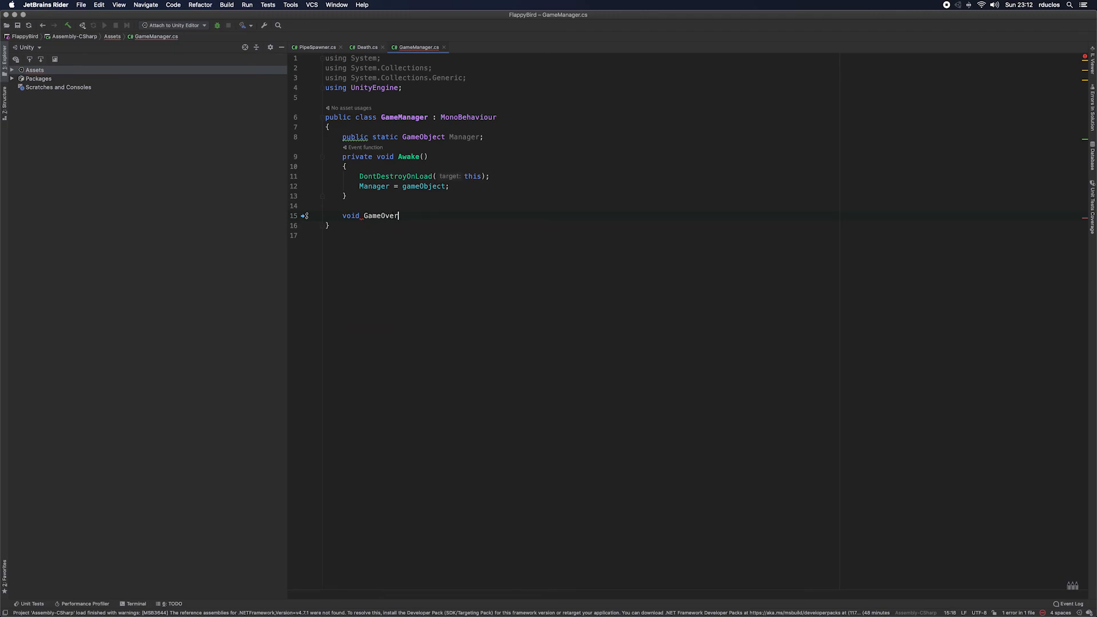
text(() {)
key(Return)
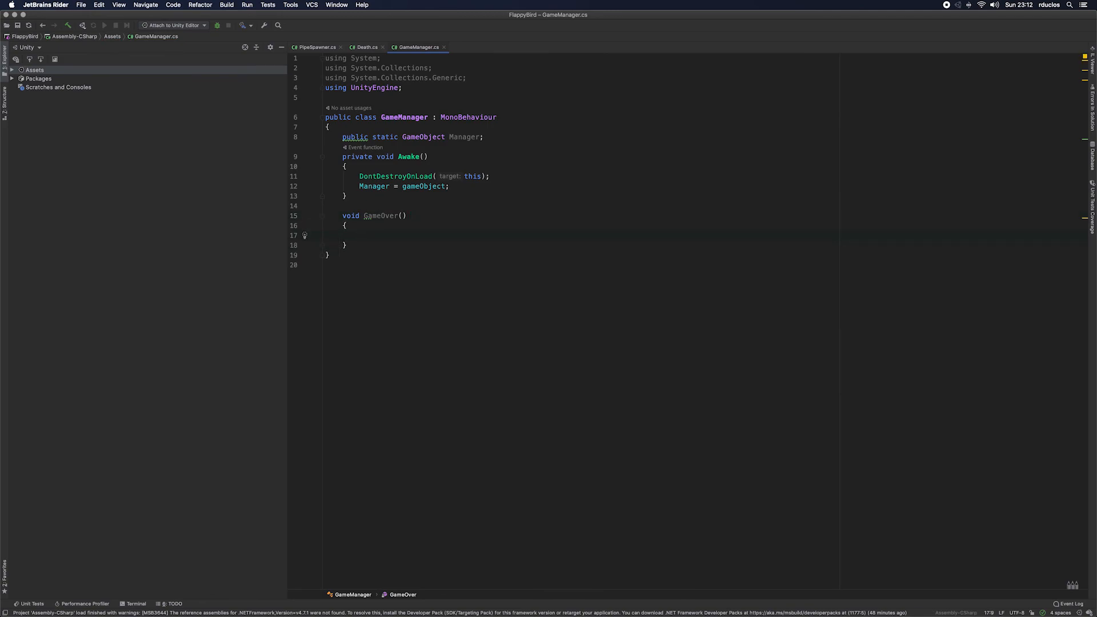
Step: Add a void Replay method with an empty body below GameOver
key(Down)
key(End)
key(Return)
key(Return)
text(void Rep)
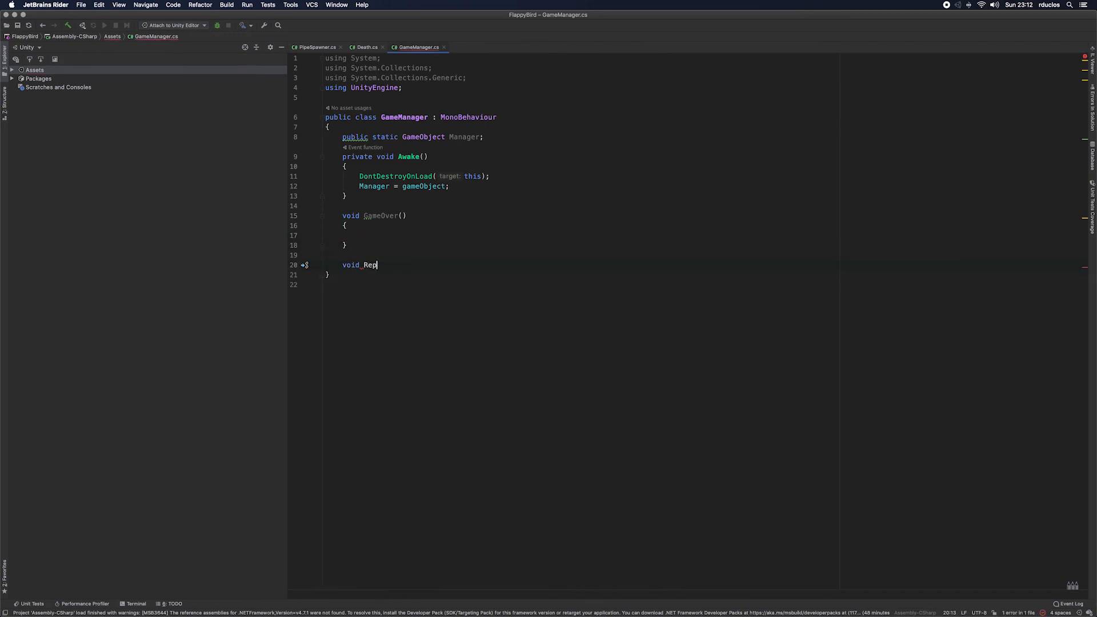
text(lay() )
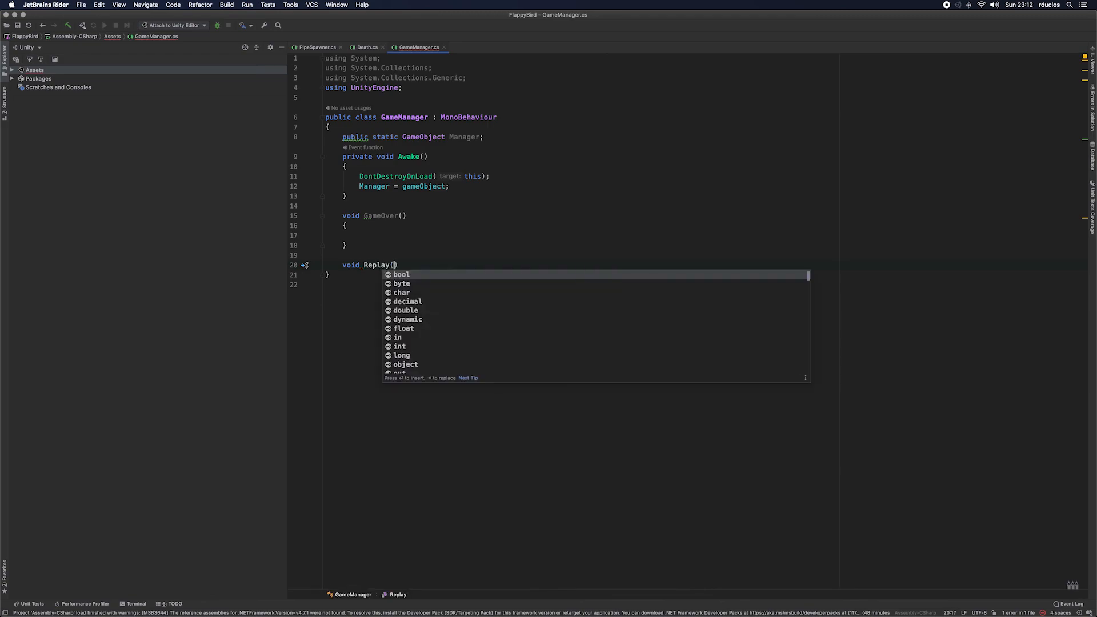
text({)
key(Return)
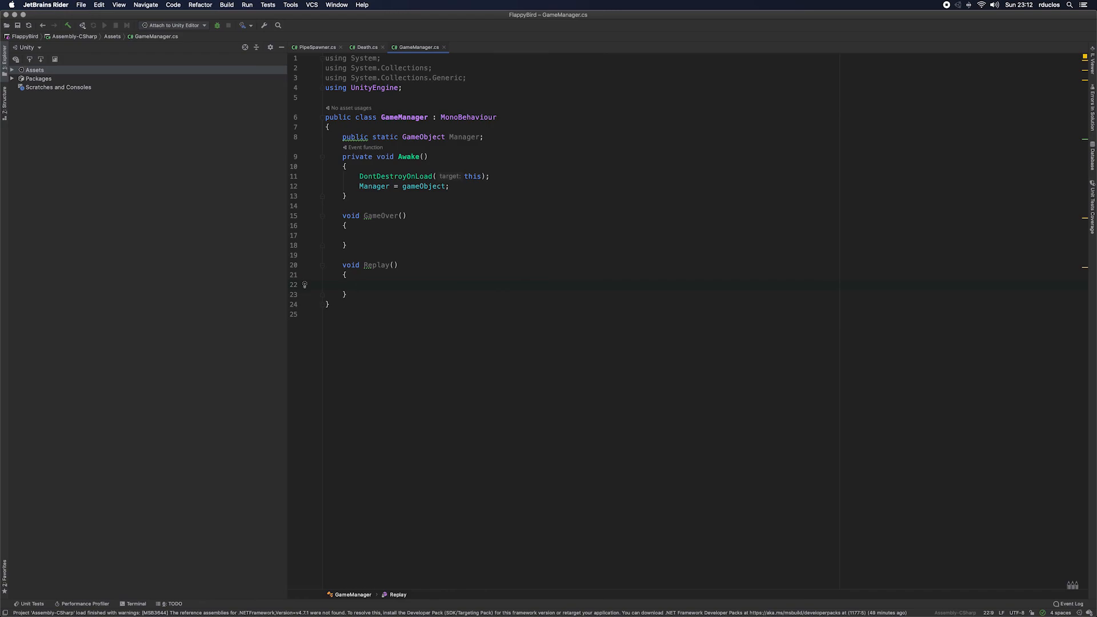
Step: Set Time.timeScale to 0 inside the GameOver method
key(Up)
key(Up)
key(Up)
key(Up)
key(Up)
key(Up)
key(Up)
key(Up)
key(Down)
key(Down)
key(Down)
text(Time)
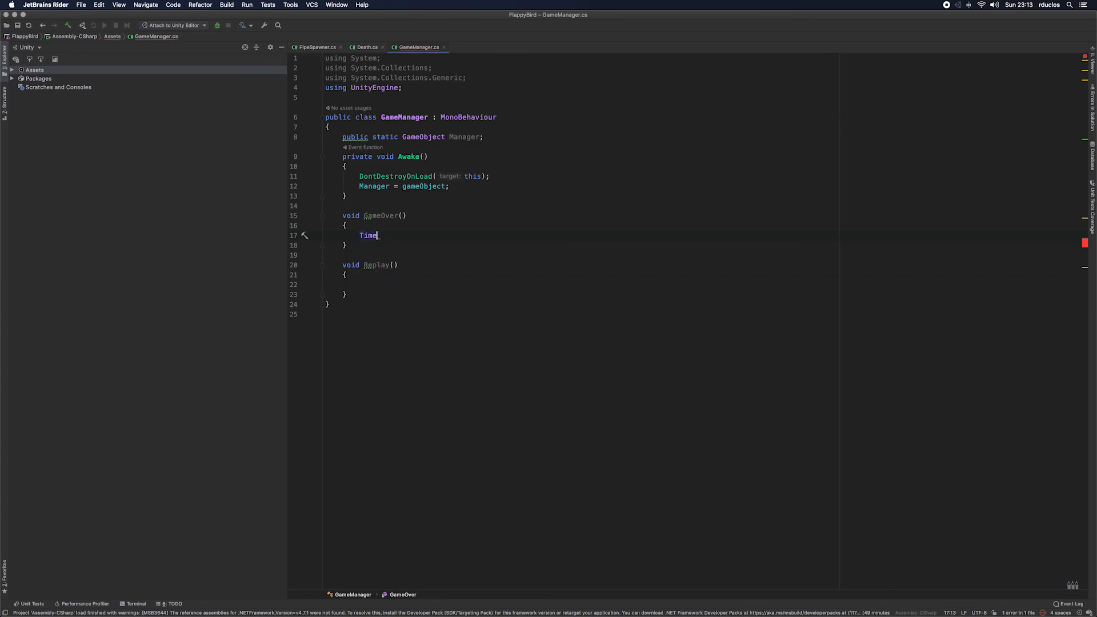
text(S)
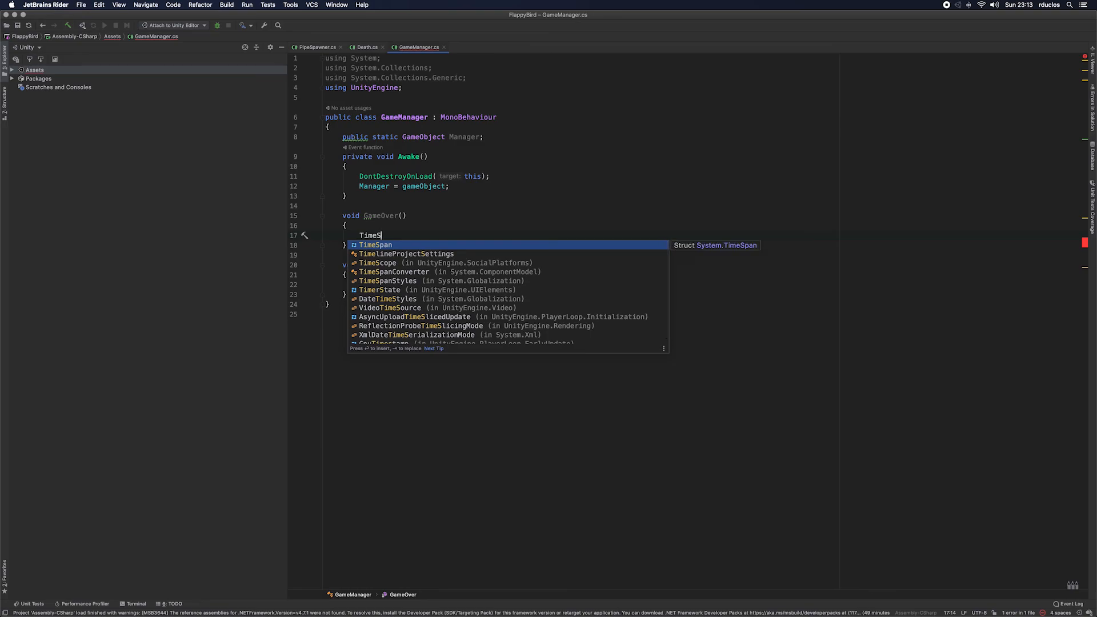
key(BackSpace)
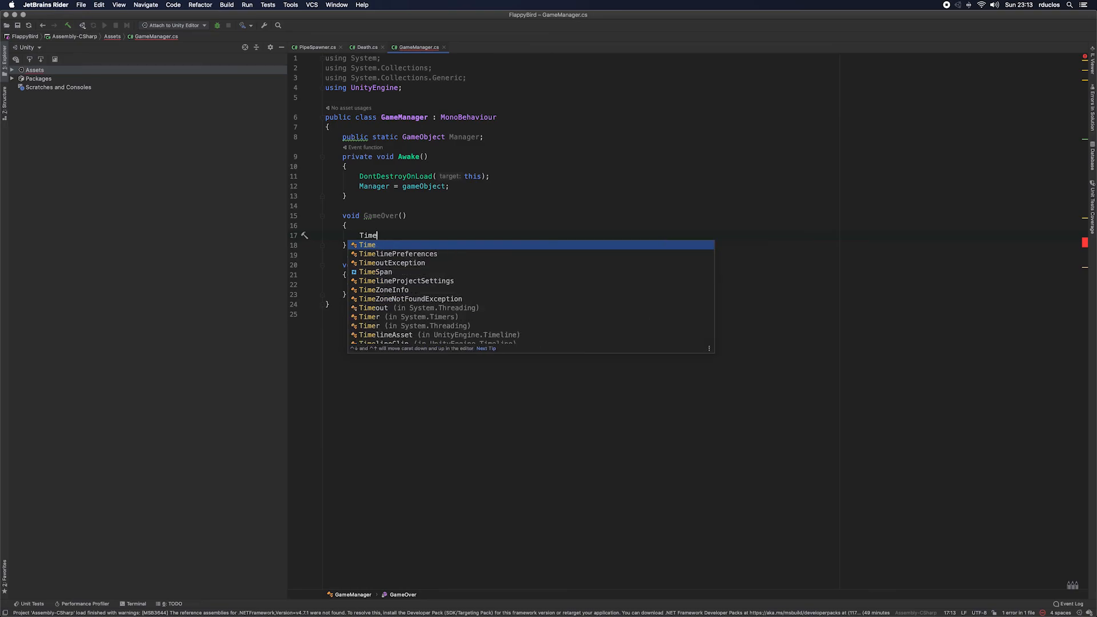
key(BackSpace)
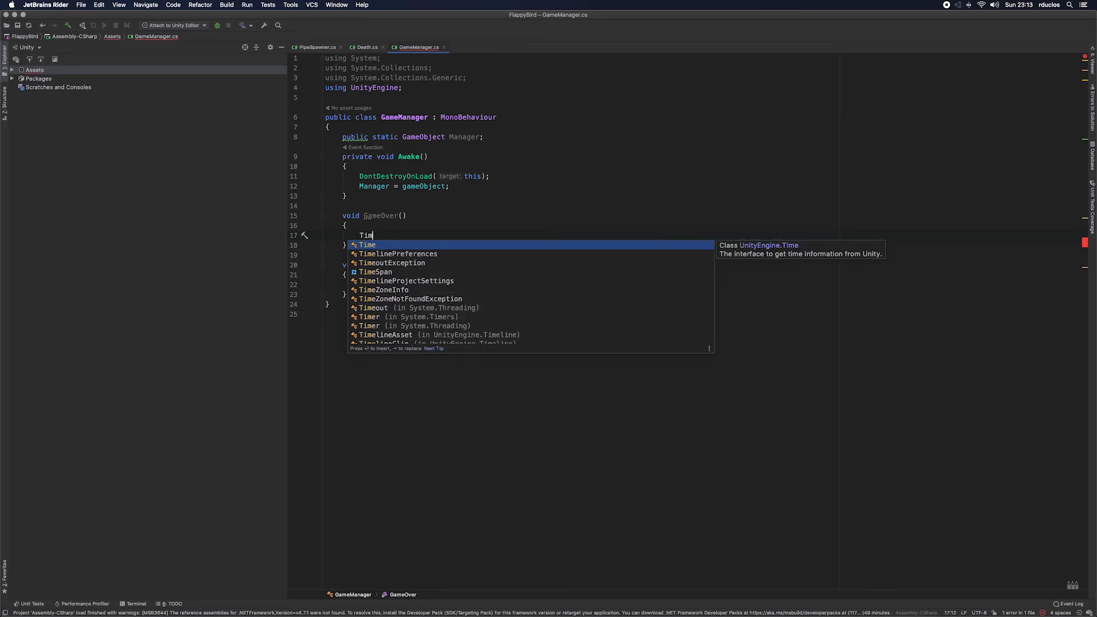
text(e.)
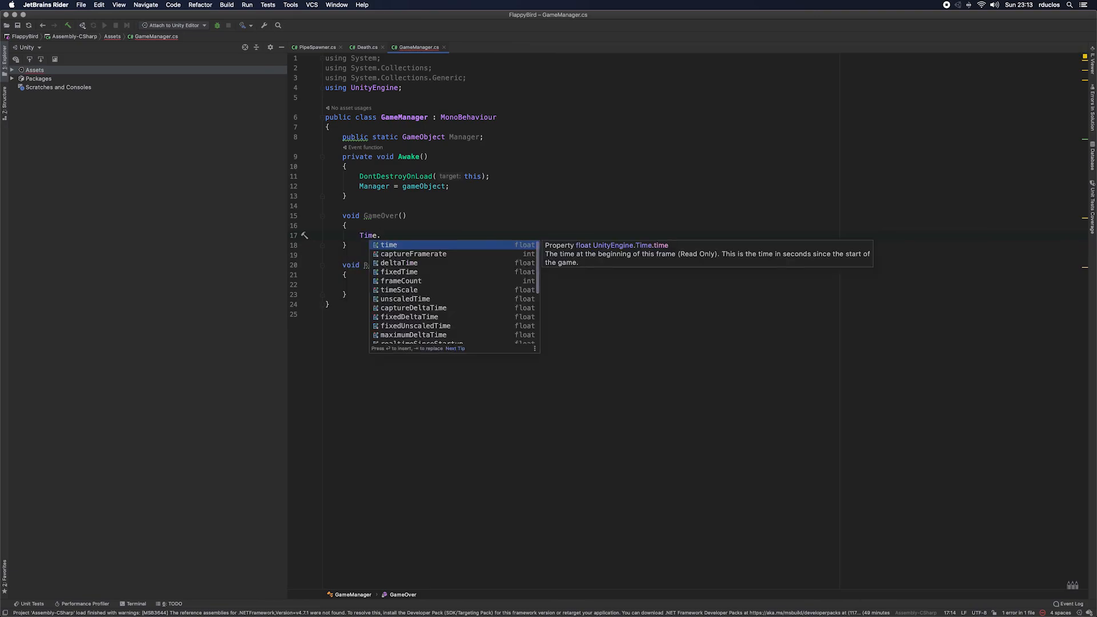
key(Down)
key(Down)
key(Down)
key(Down)
key(Down)
key(Return)
text(= 0)
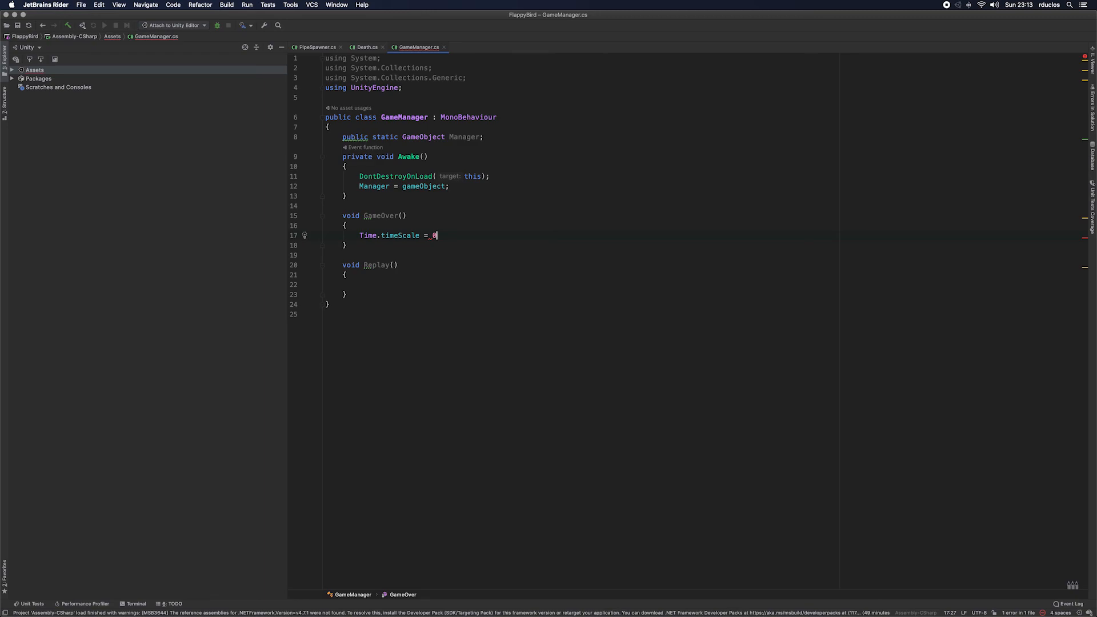
text(;)
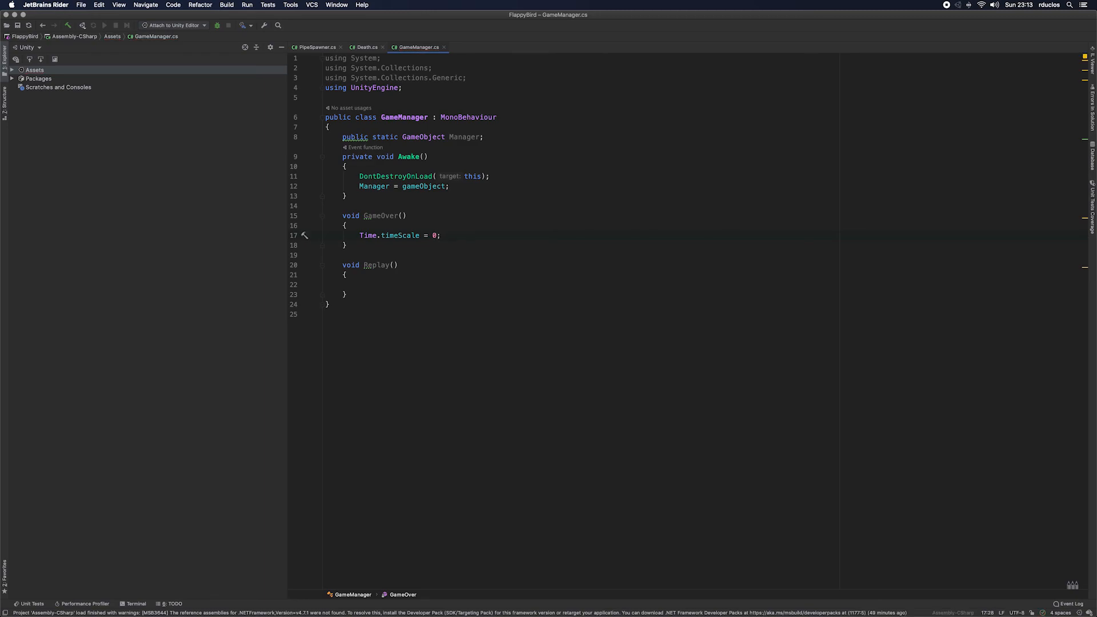
Step: Begin the Replay method's body with the SceneManager class, importing the UnityEngine.SceneManagement namespace
key(Down)
key(Down)
key(Down)
key(Down)
key(Down)
text(Sc)
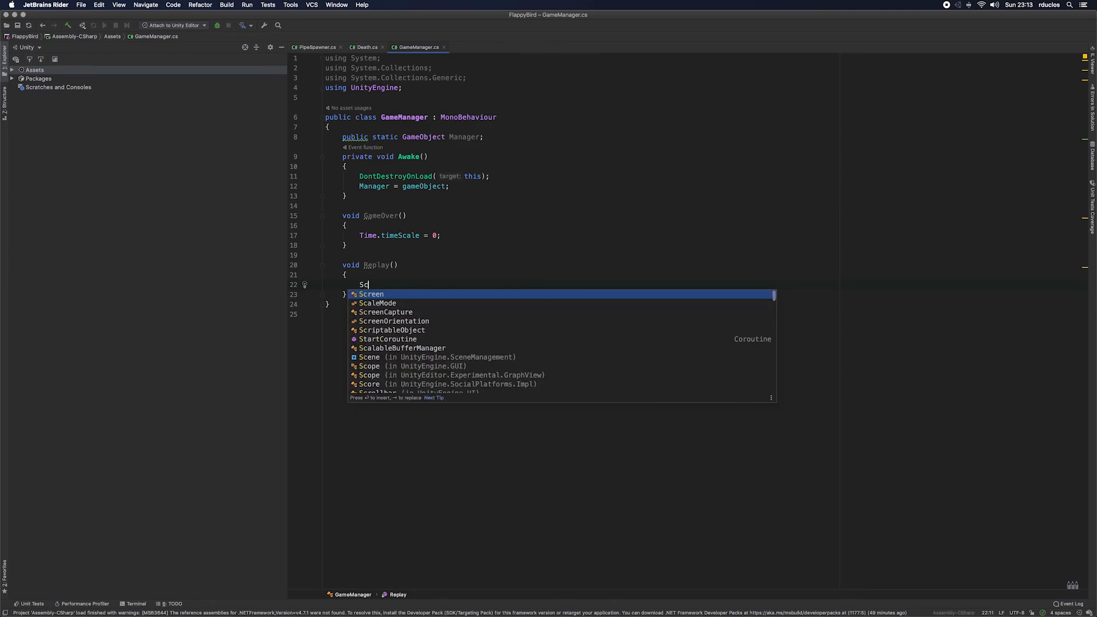
text(en)
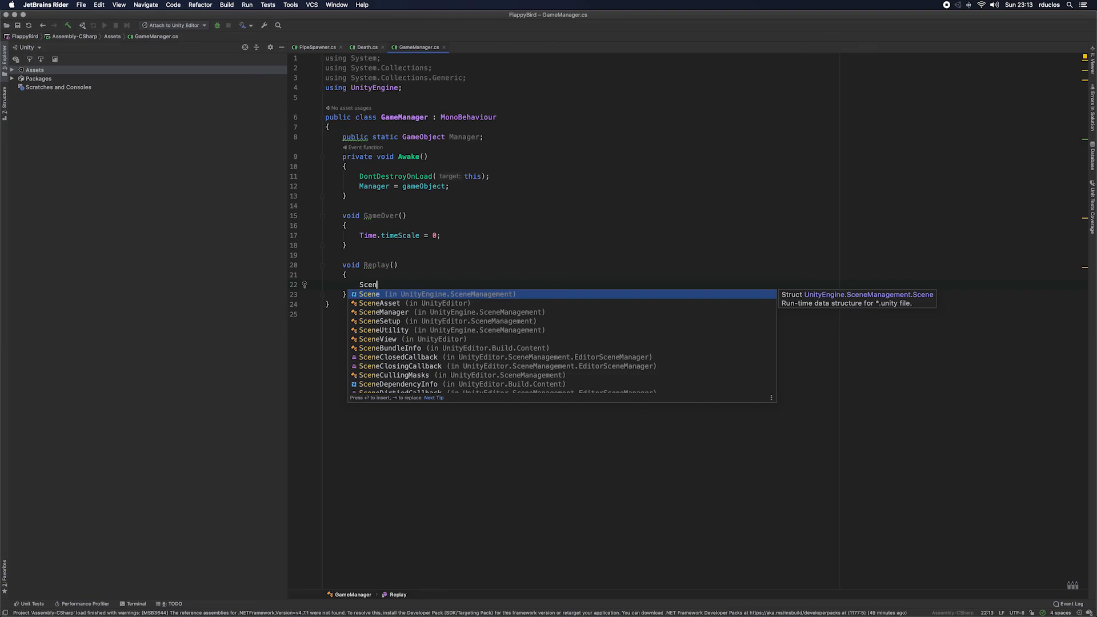
key(Down)
key(Down)
key(Return)
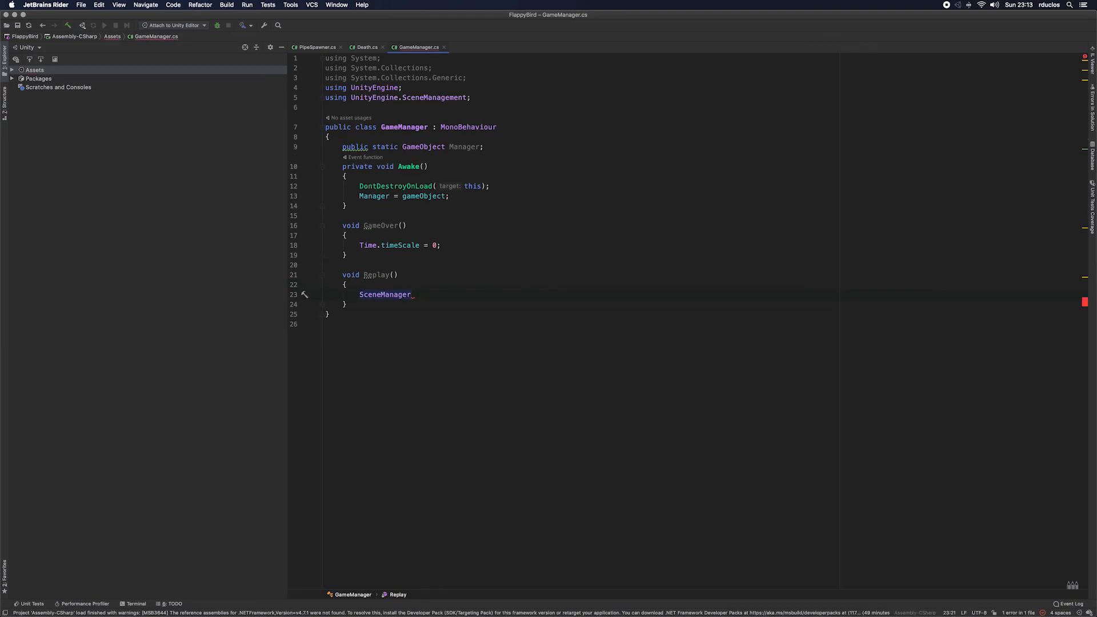
Step: Complete the Replay statement as SceneManager.LoadScene(0);
text(.)
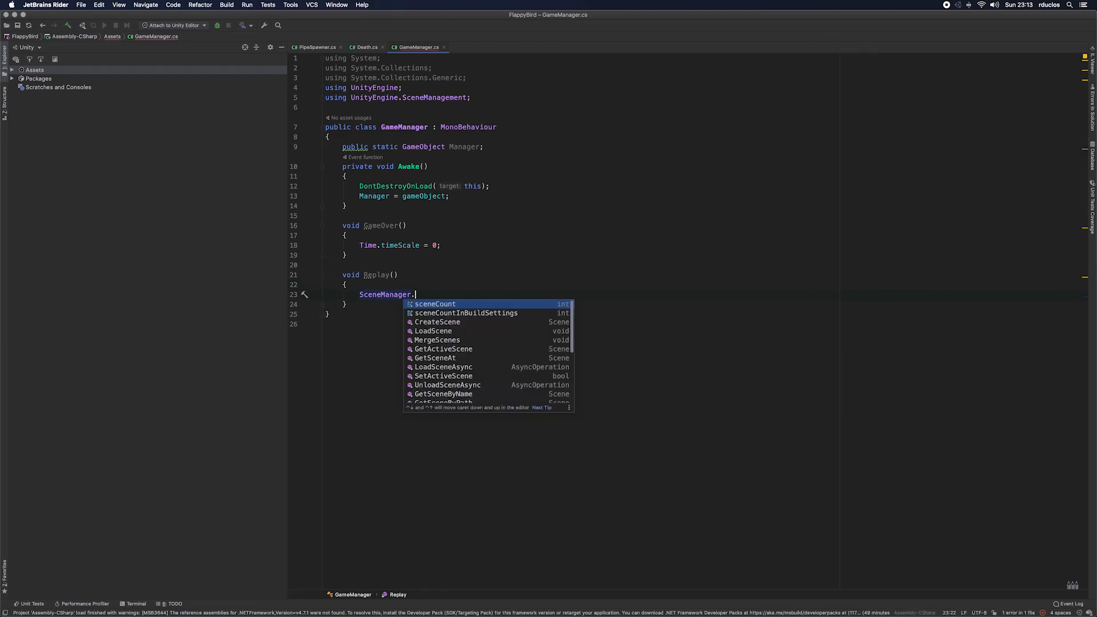
key(Down)
key(Down)
key(Down)
key(Return)
text(0)
key(Right)
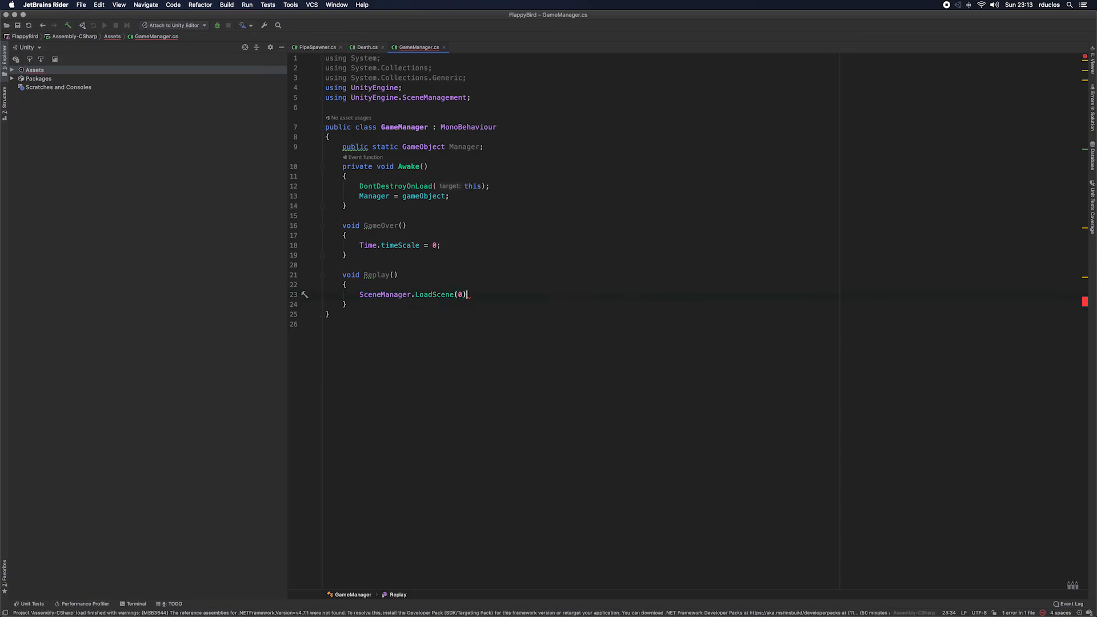
text(;)
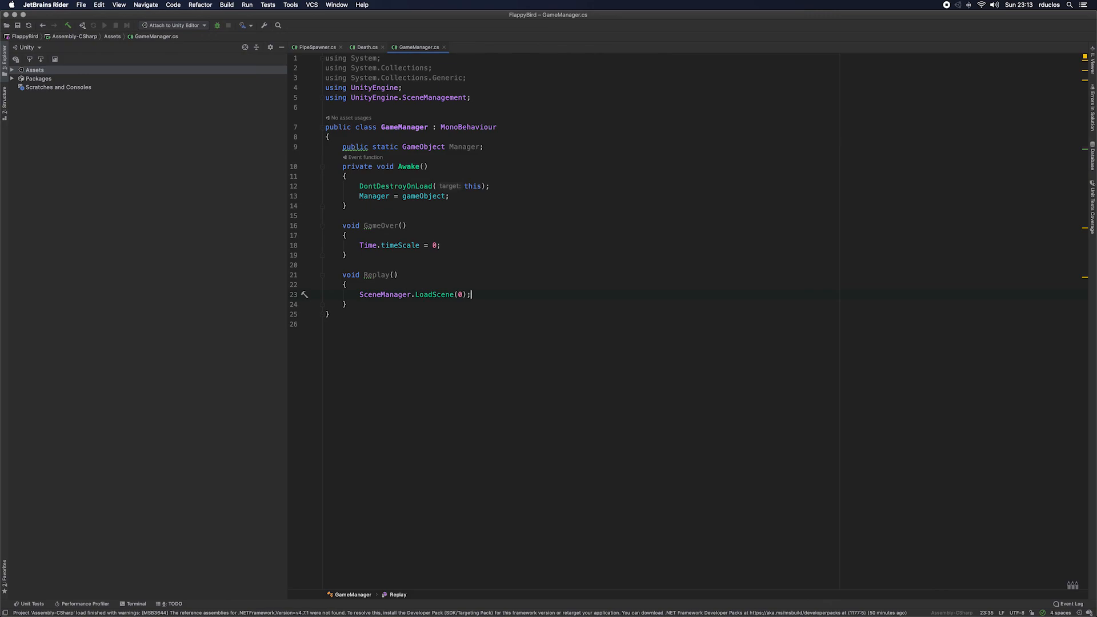
Step: Switch to Unity and add a UI Canvas to the scene
key(super+Tab)
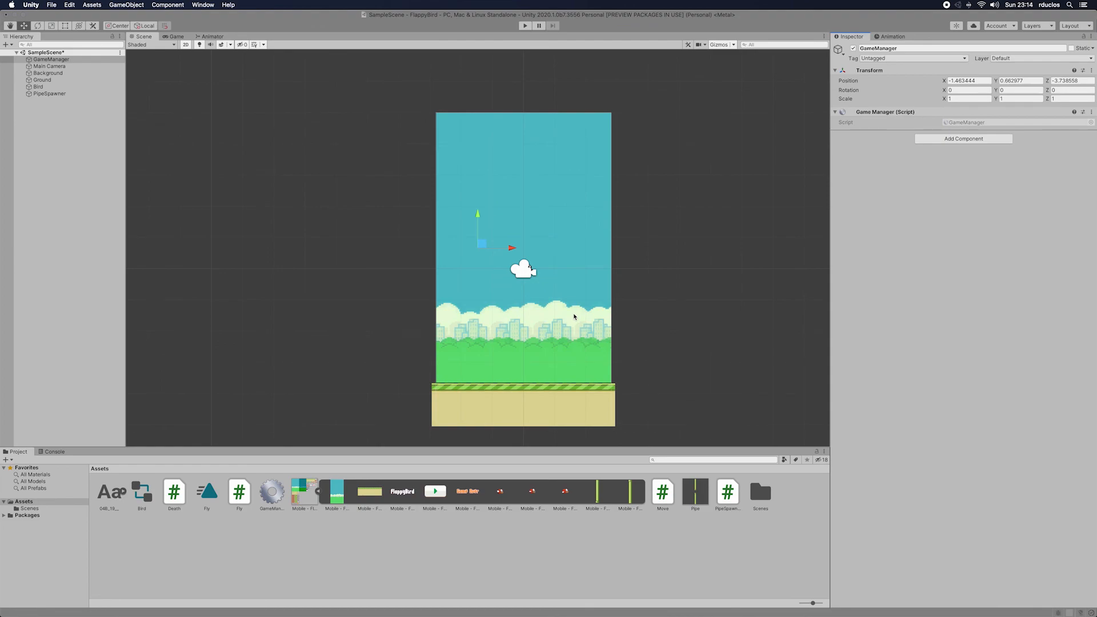
click(472, 496)
click(443, 494)
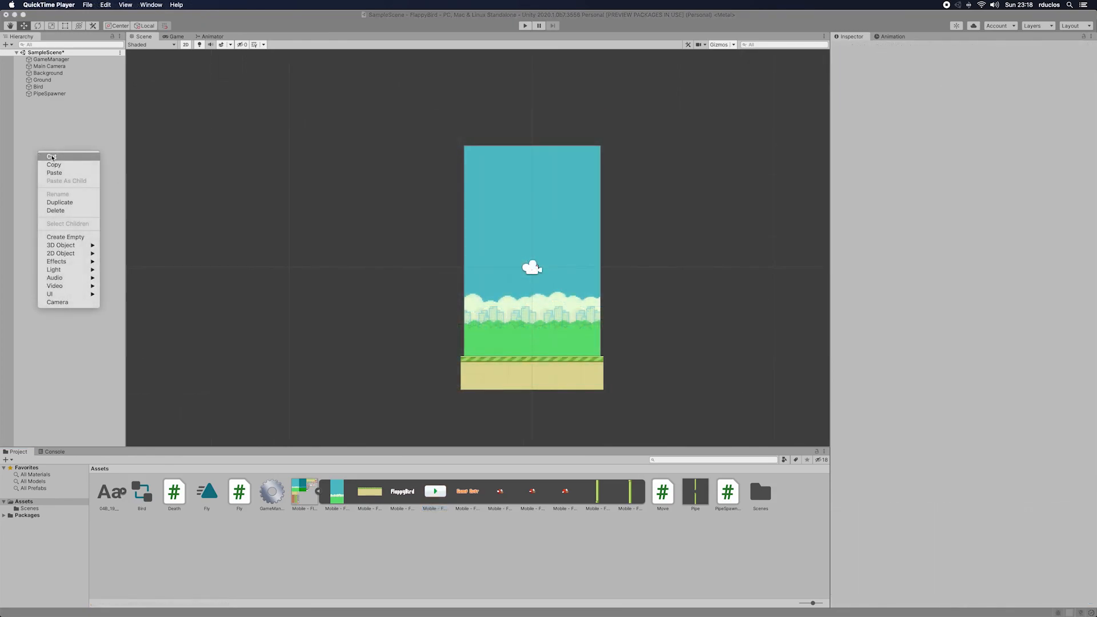
mouse_move(77, 296)
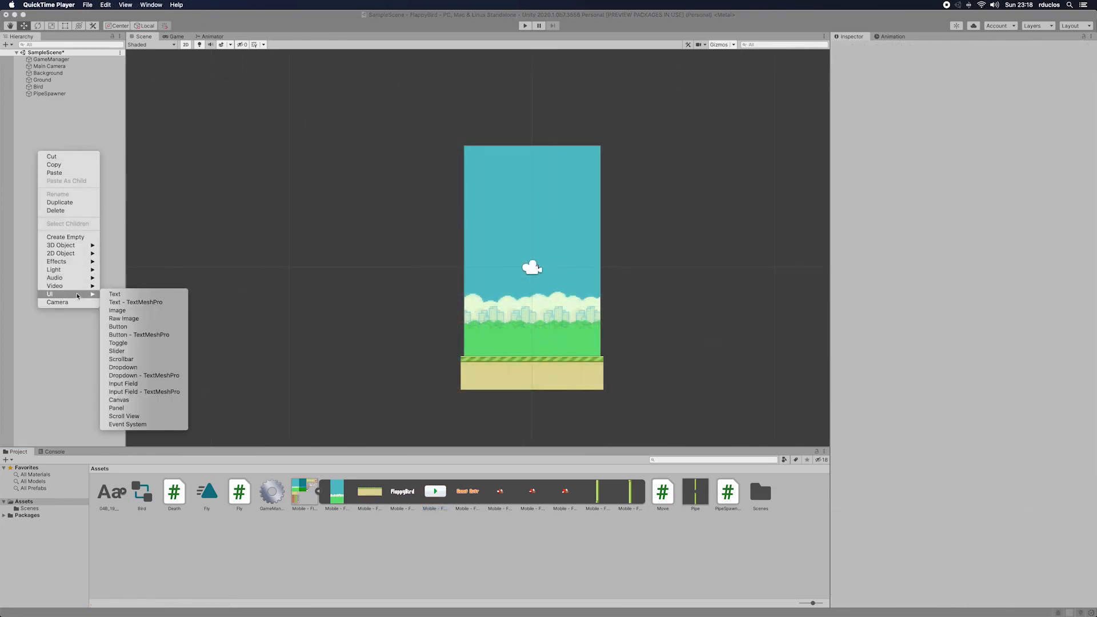
click(127, 402)
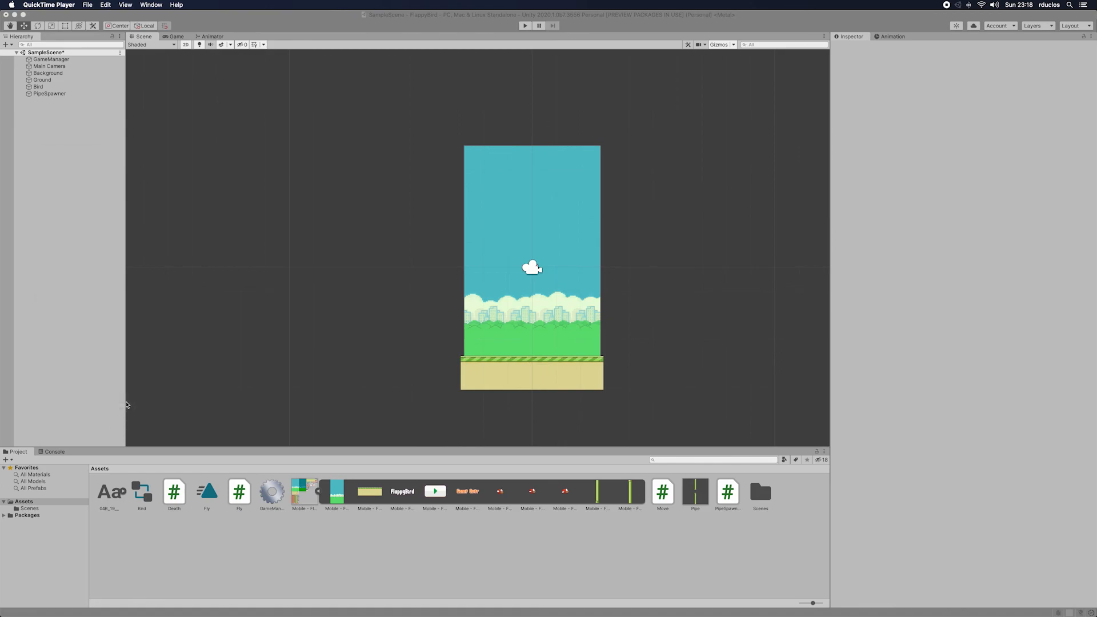
right_click(55, 212)
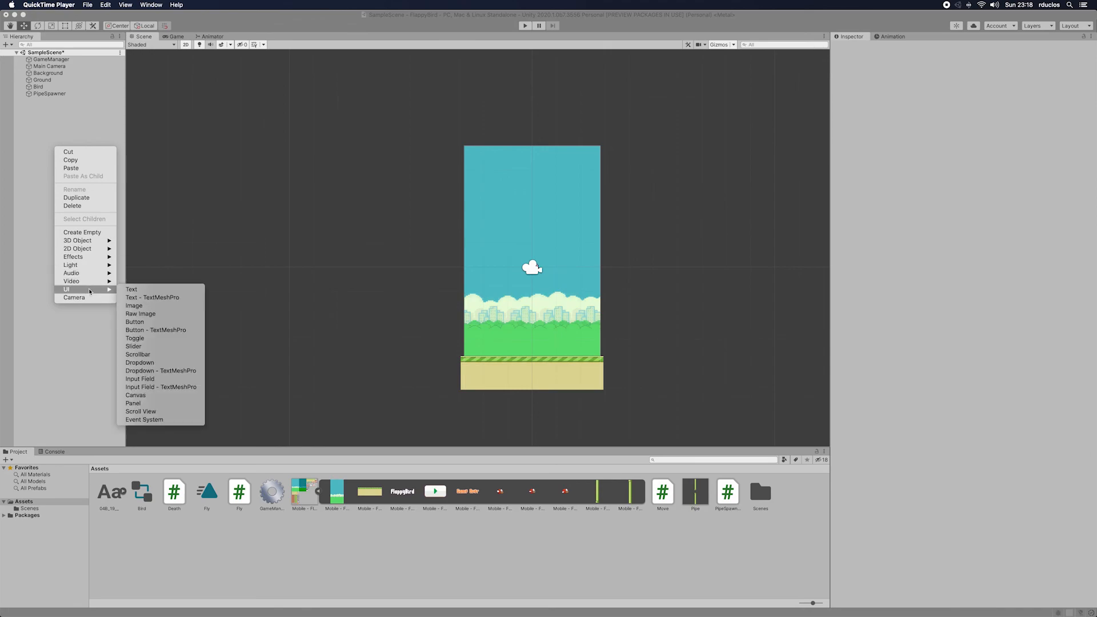
click(147, 402)
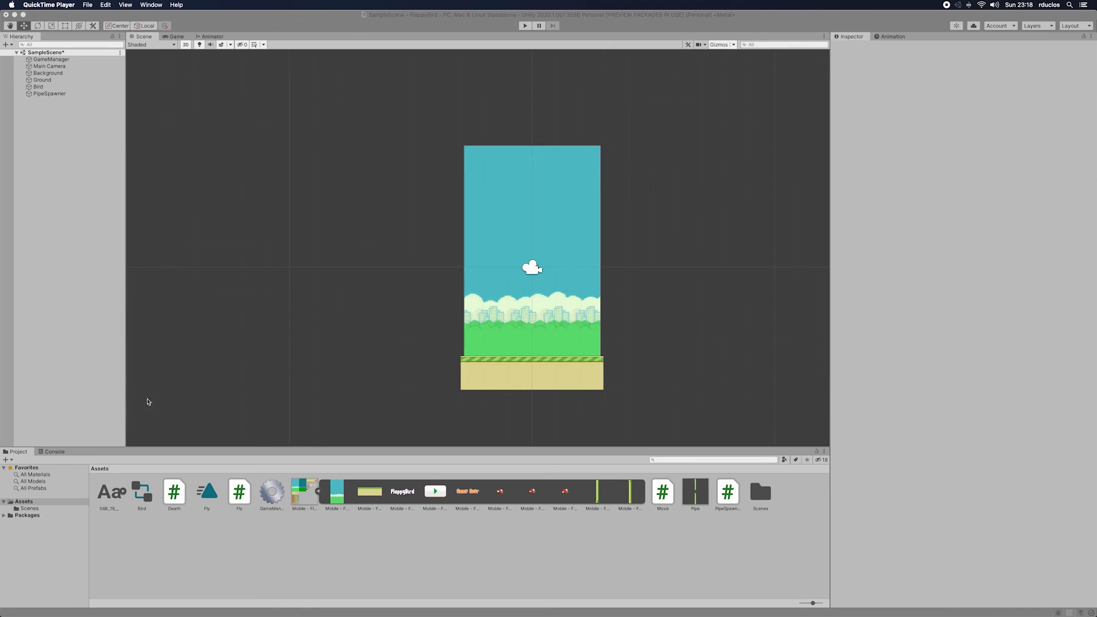
click(76, 280)
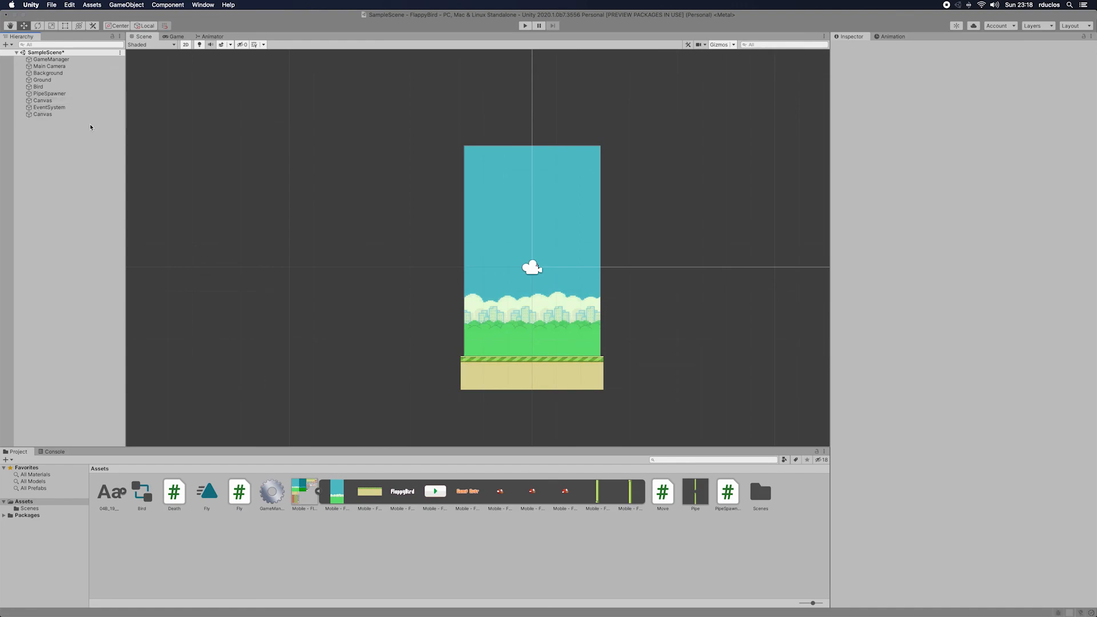
click(49, 115)
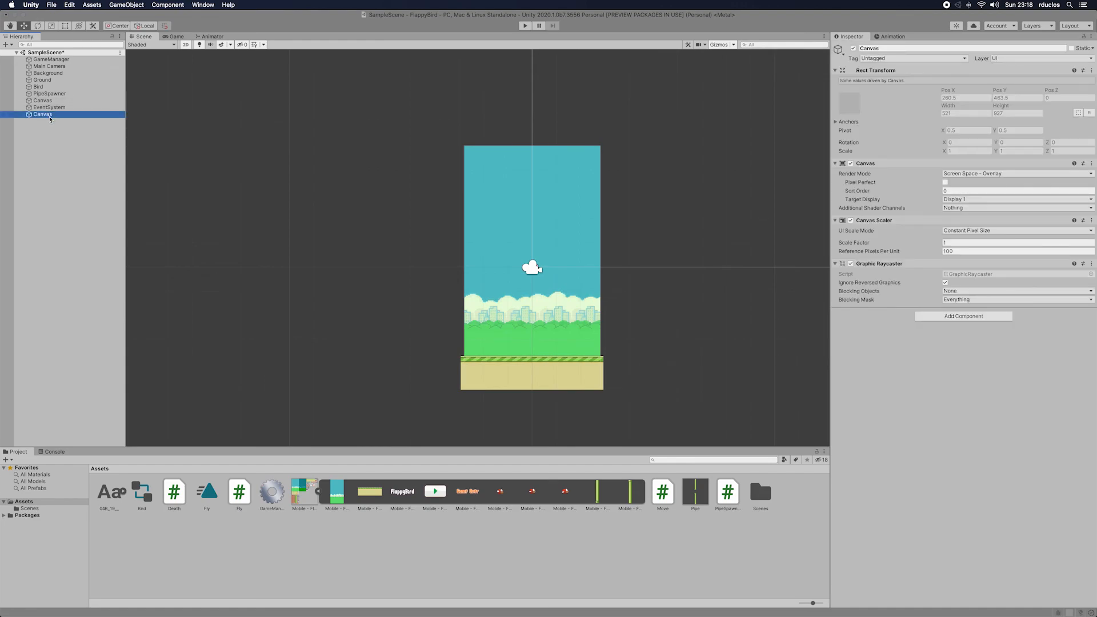
right_click(50, 117)
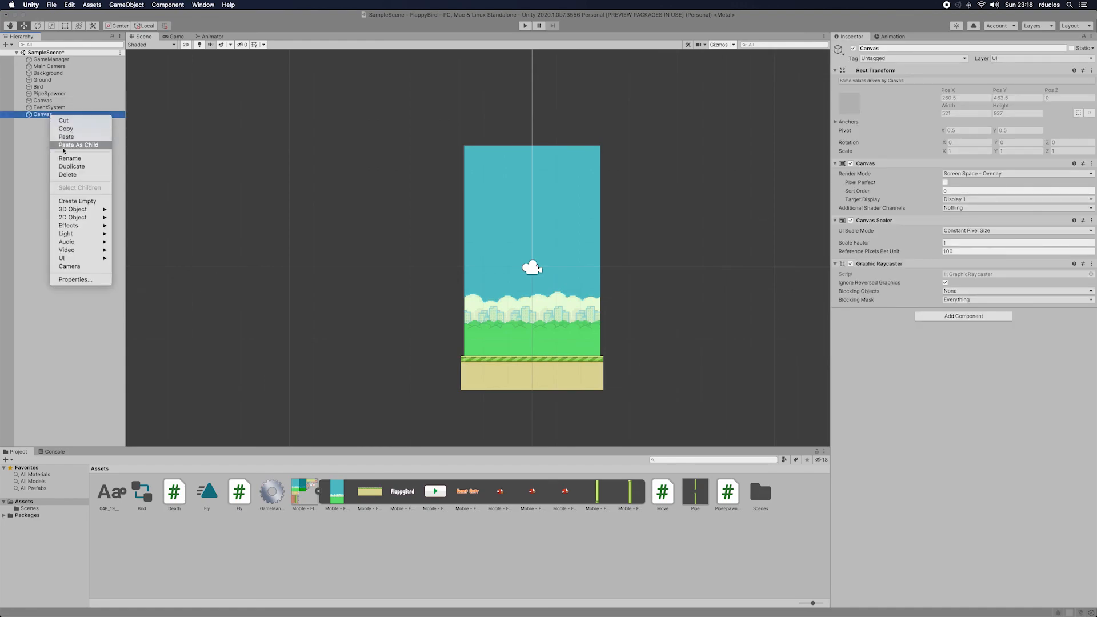
click(69, 175)
Step: Add a UI Image as a child of the Canvas and assign the Game Over sprite as its source image
click(46, 101)
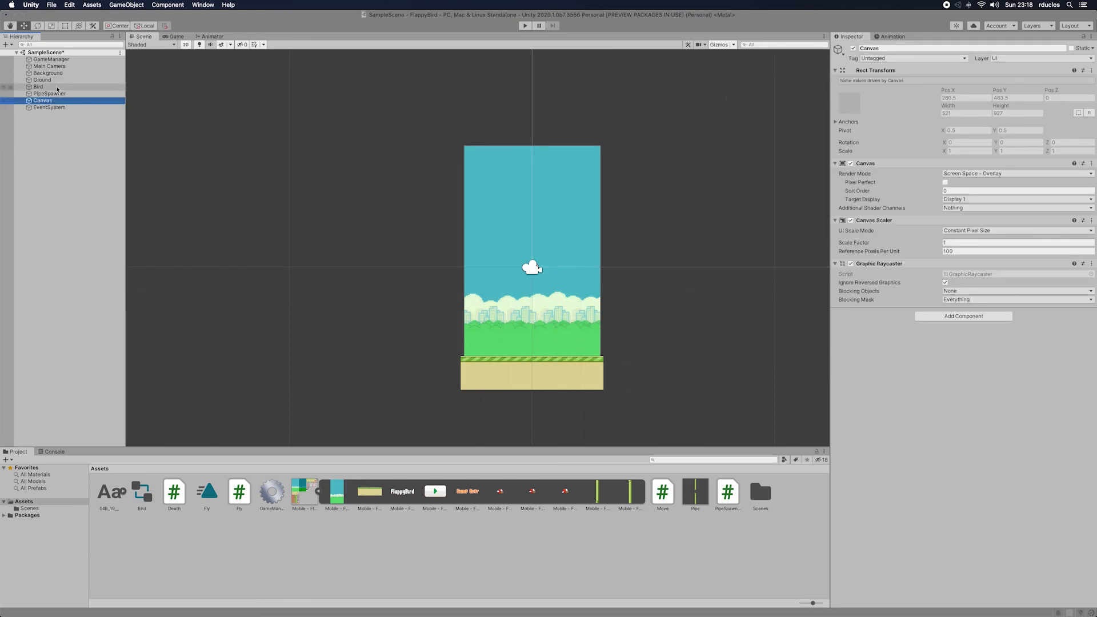
right_click(45, 102)
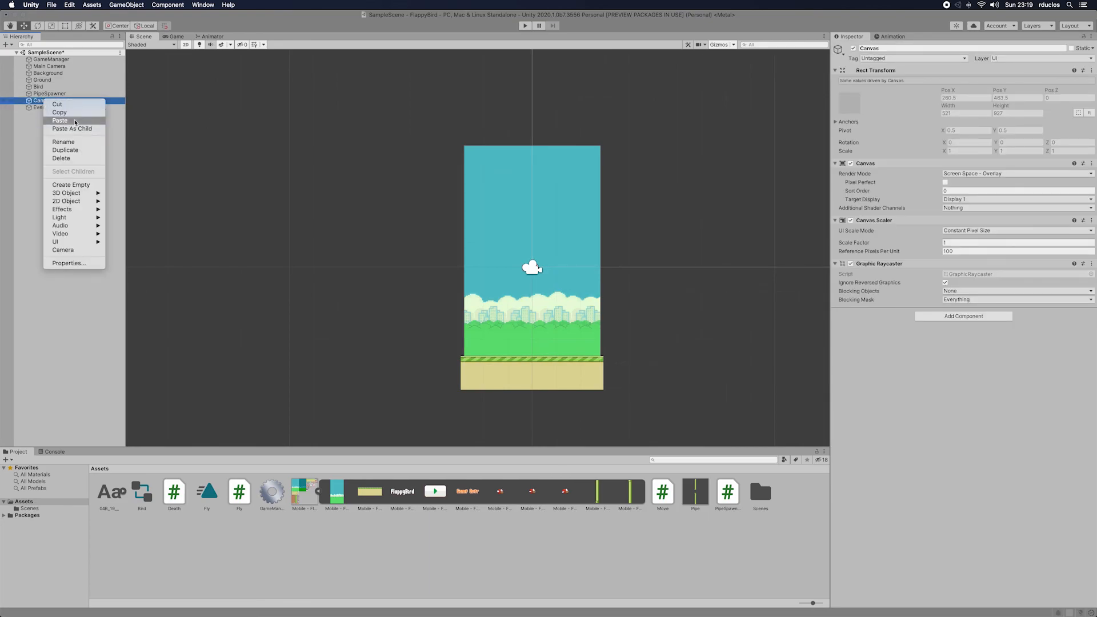
mouse_move(77, 244)
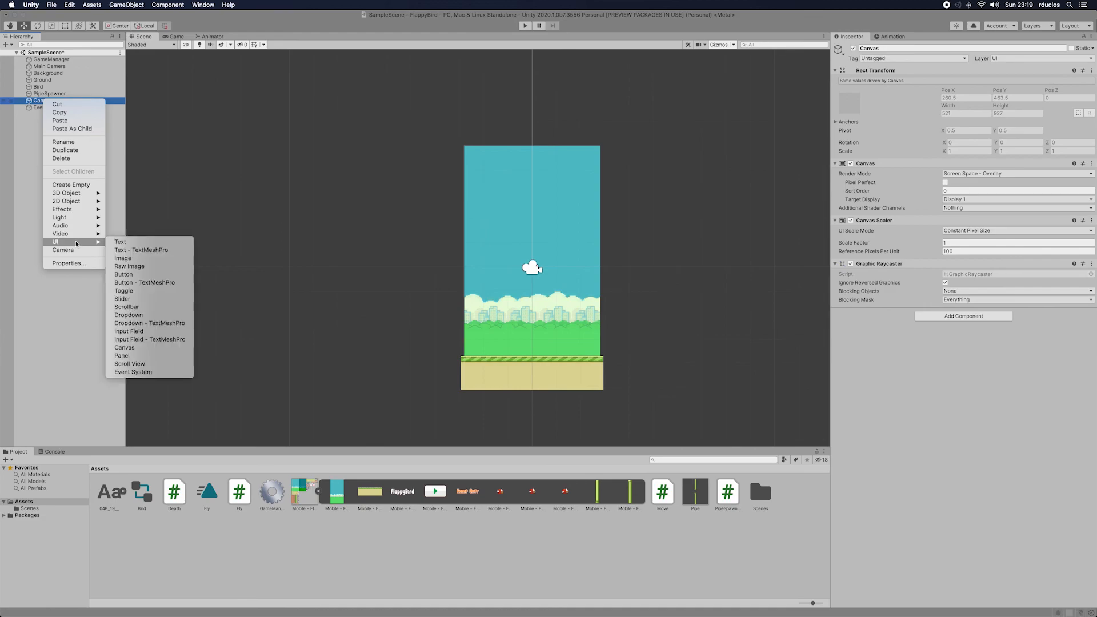
click(138, 260)
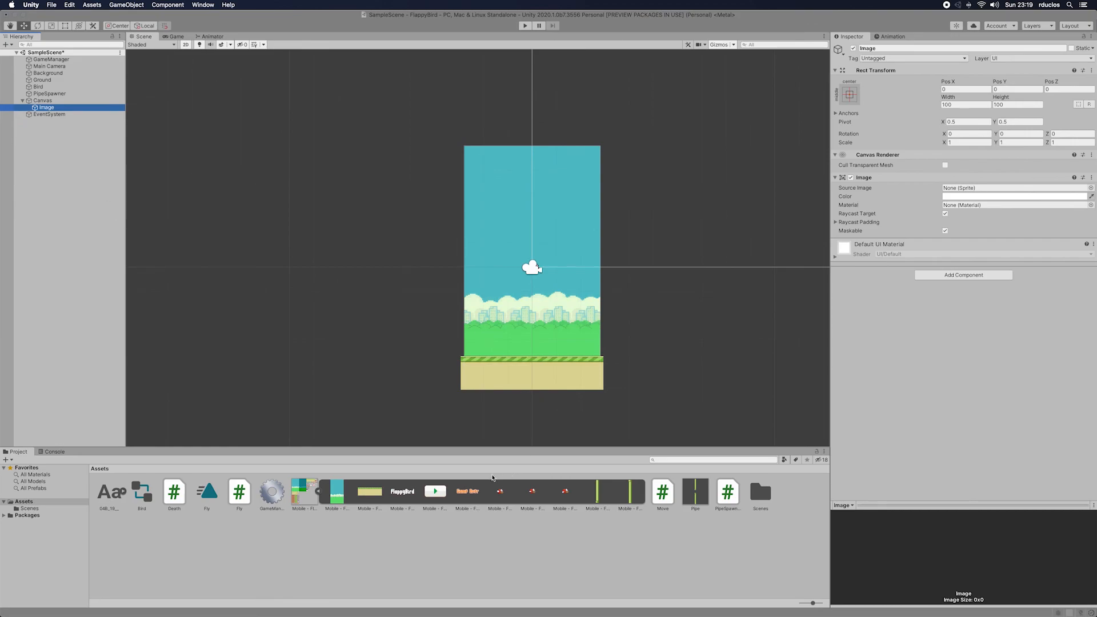
drag(475, 490, 1021, 187)
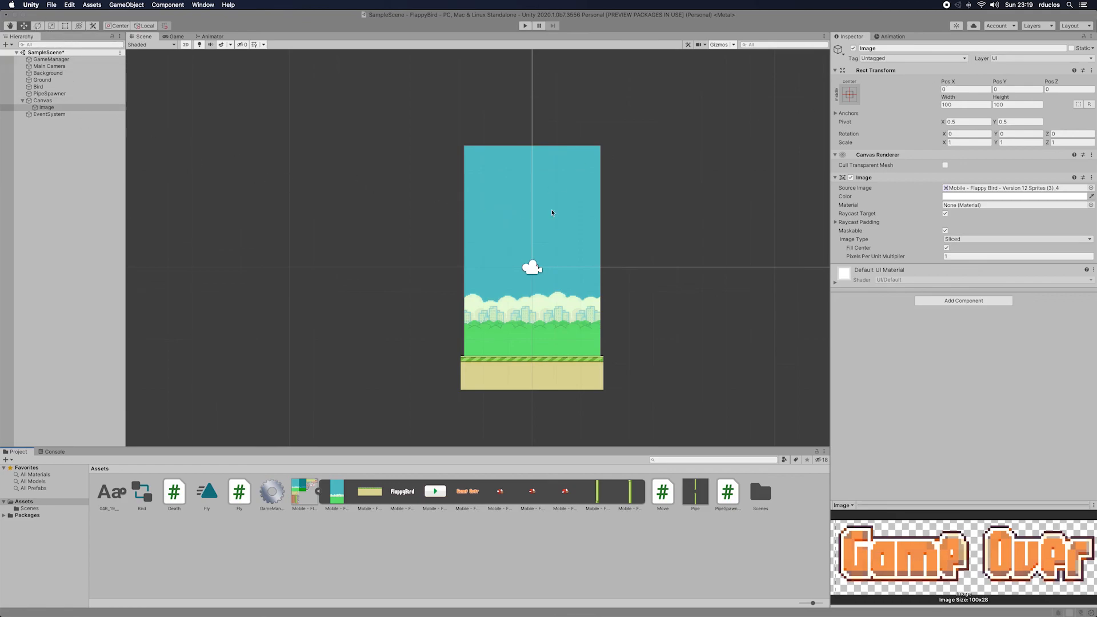
Step: Add a UI Button under the Canvas and assign the green play arrow sprite as its source image
scroll(619, 206, up, 3)
scroll(619, 206, down, 2)
right_click(48, 101)
click(47, 101)
right_click(47, 101)
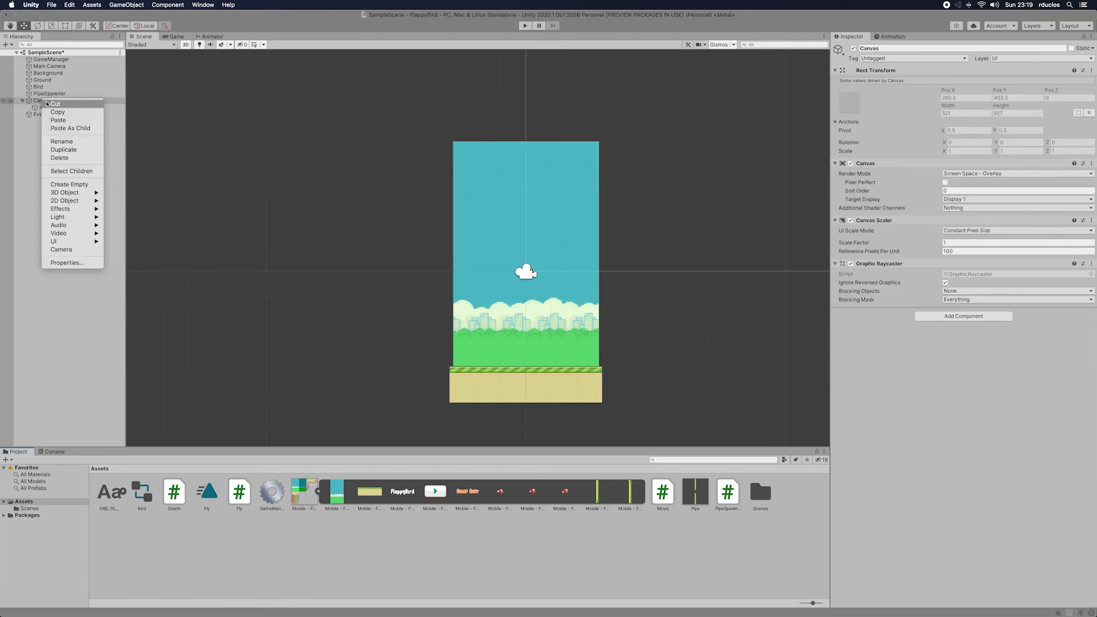
mouse_move(83, 241)
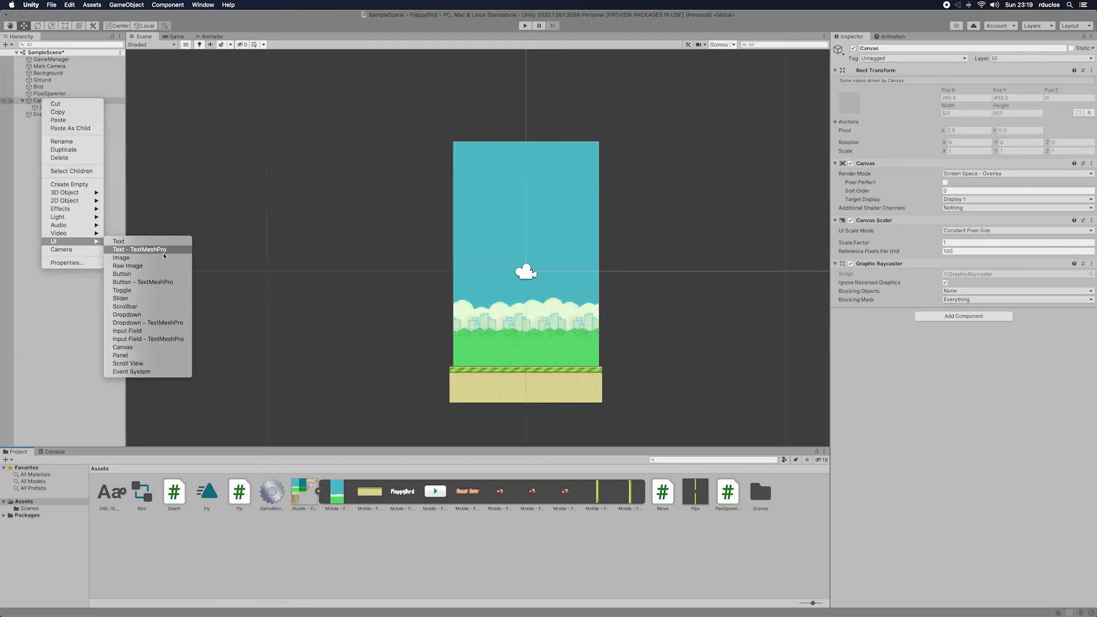
click(155, 275)
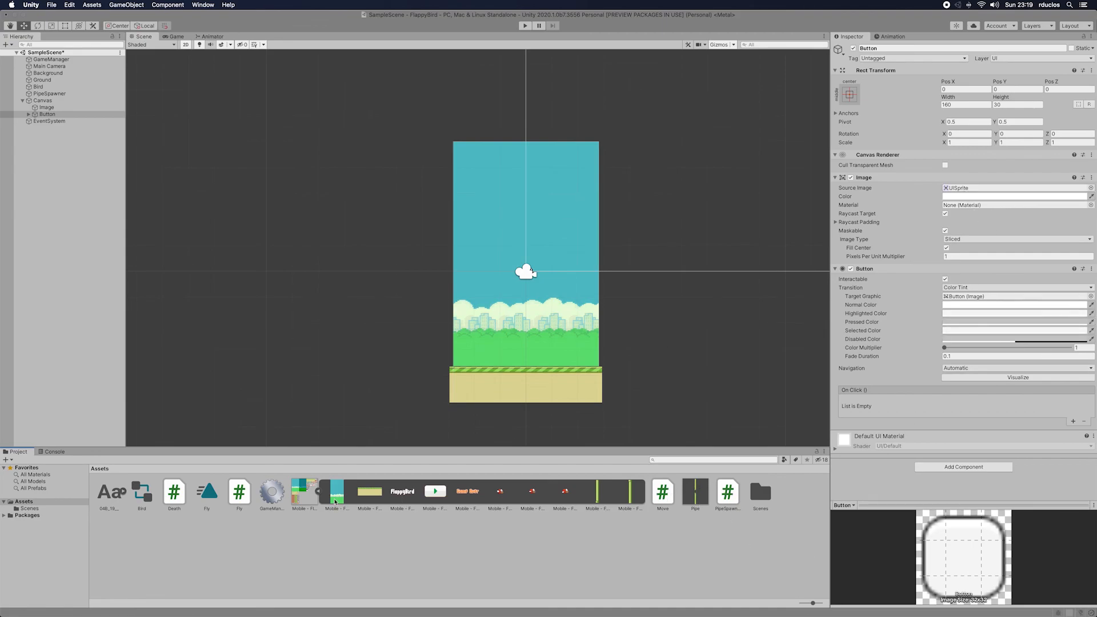
click(438, 491)
drag(438, 492, 974, 190)
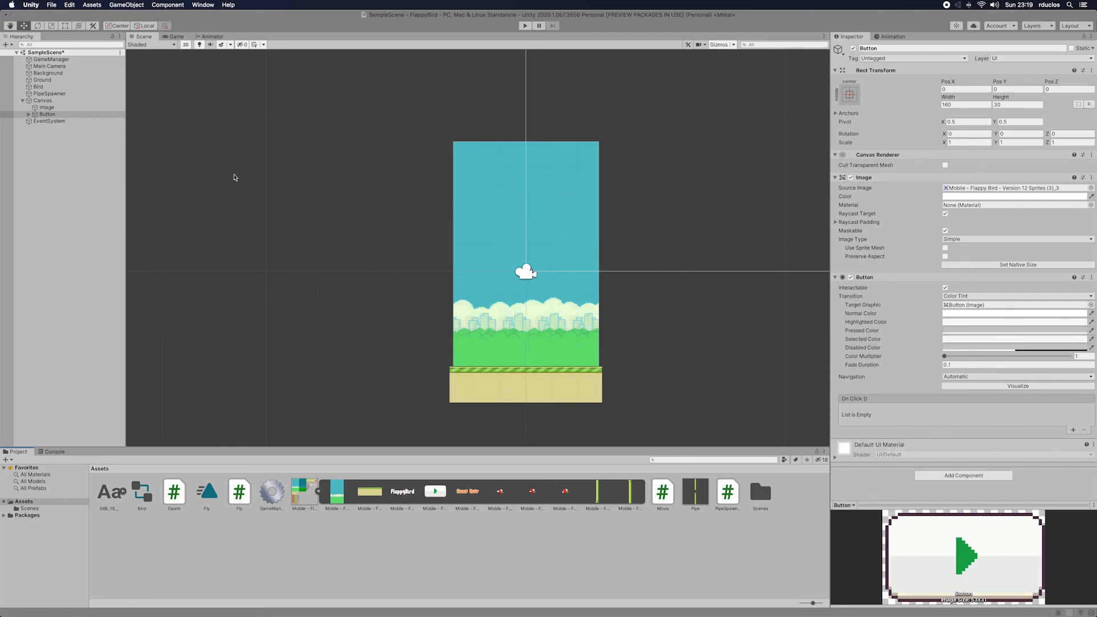
Step: Delete the Text child of the Button under the Canvas
click(52, 101)
key(f)
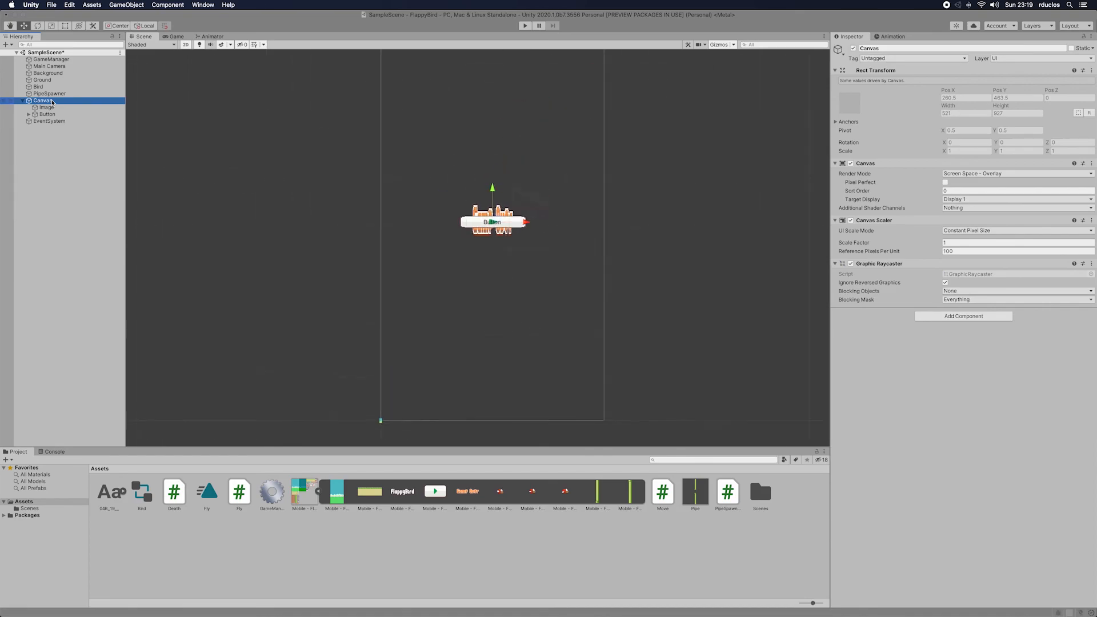
mouse_move(479, 216)
mouse_down()
mouse_move(467, 210)
mouse_move(479, 224)
mouse_up()
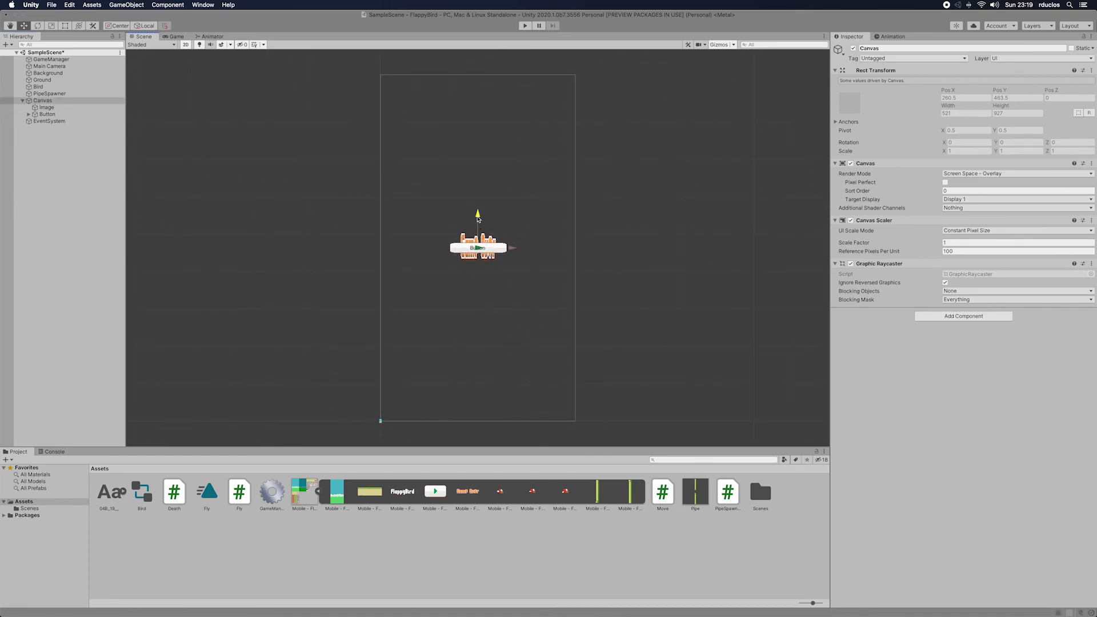
click(29, 115)
click(45, 121)
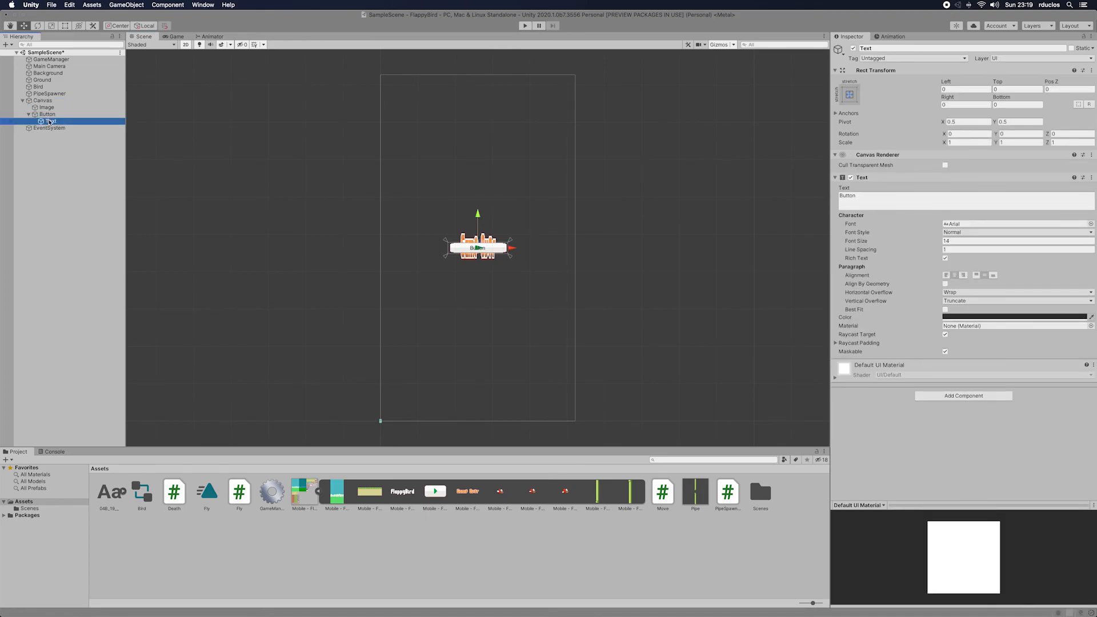
right_click(50, 121)
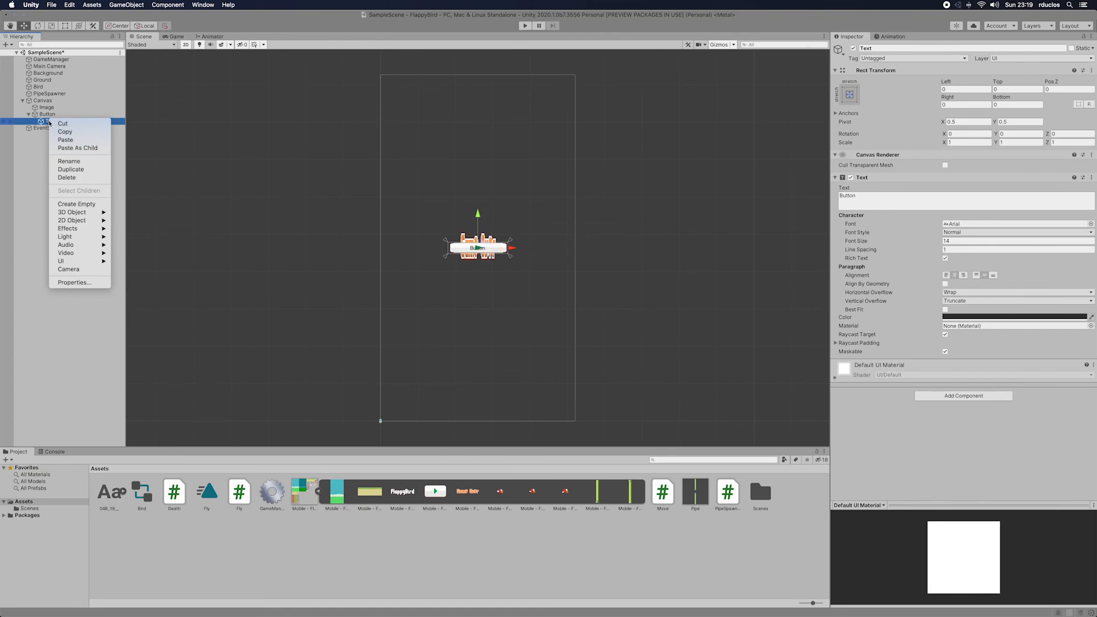
click(73, 177)
Step: Set the Button's width to 200 and height to 150, and move it below the Game Over image to about Pos Y -147
click(47, 115)
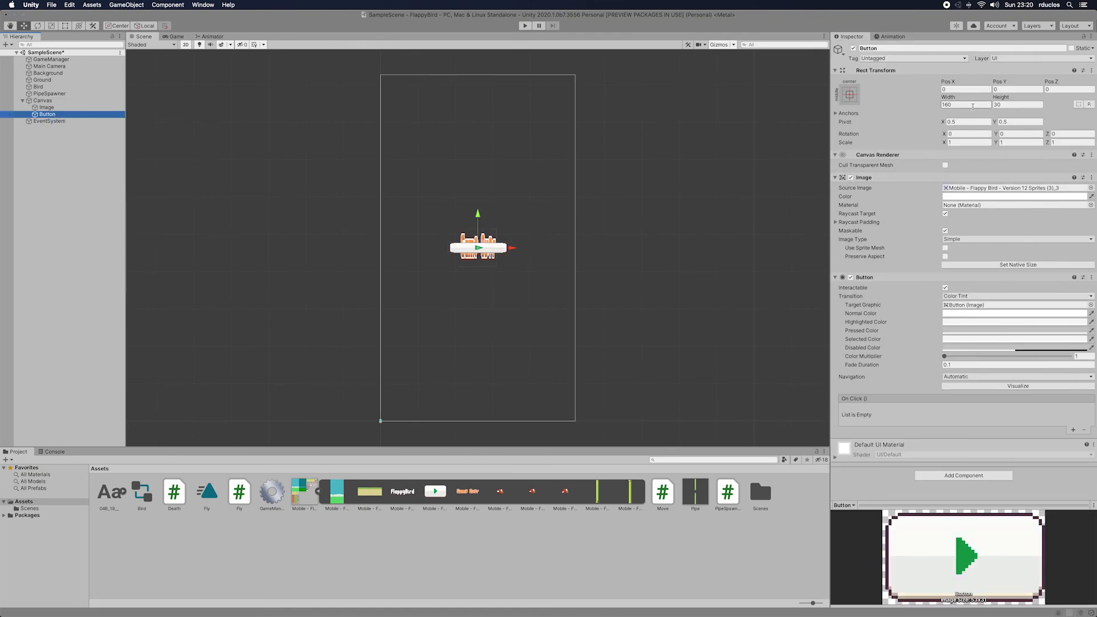
drag(954, 98, 955, 97)
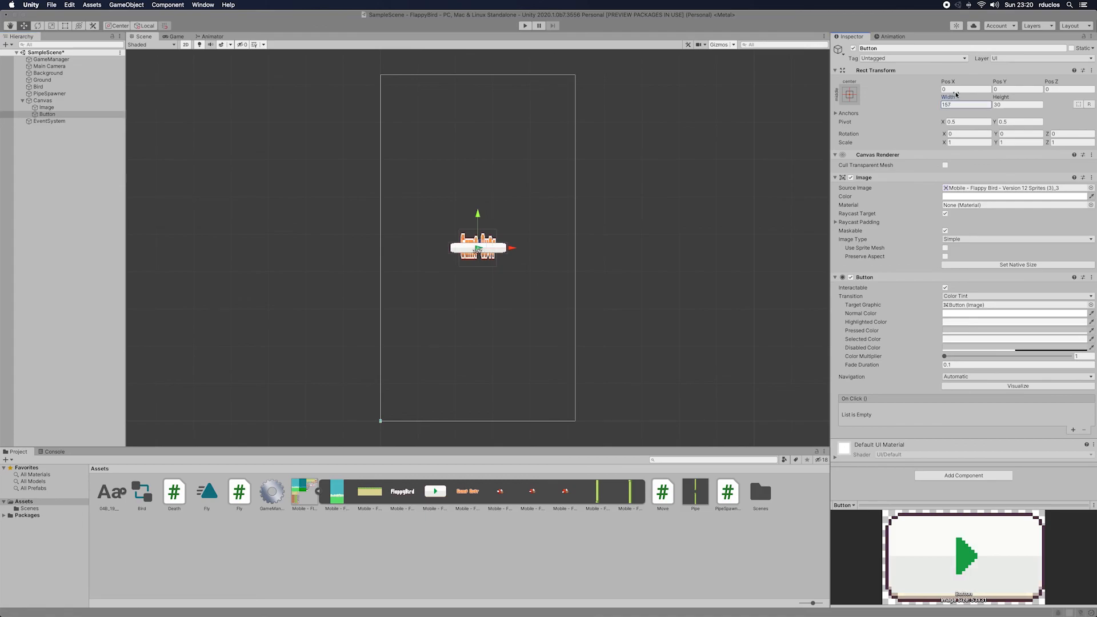
click(954, 104)
text(200)
key(Tab)
text(200)
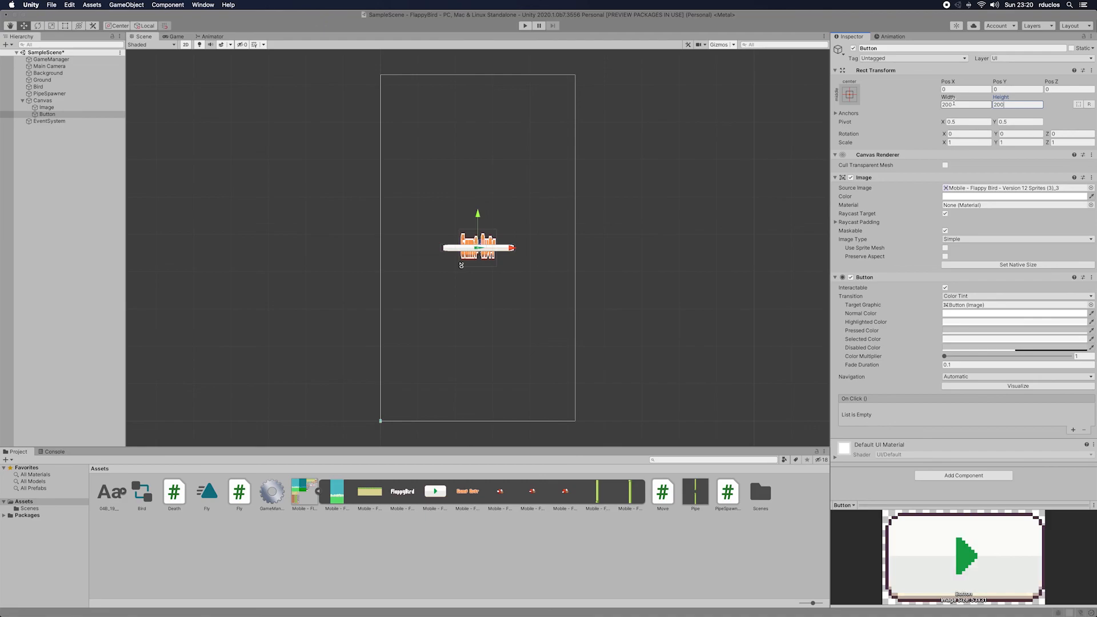
key(BackSpace)
key(BackSpace)
key(BackSpace)
text(15)
drag(475, 214, 476, 270)
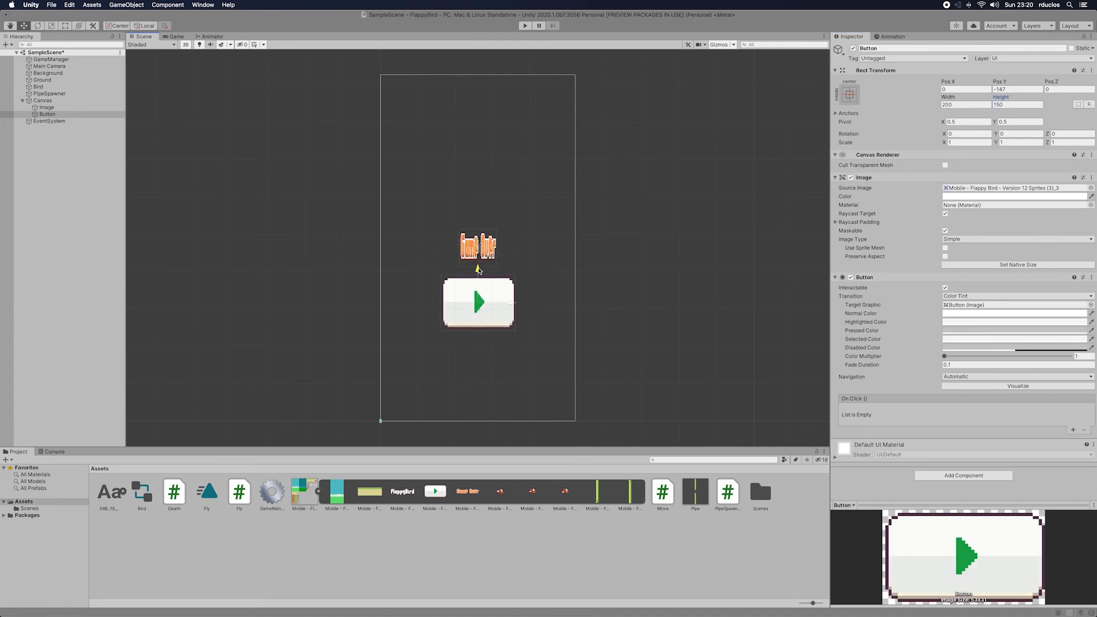
Step: Set the Game Over image's width to 400 and move it up to about Pos Y 140
click(481, 241)
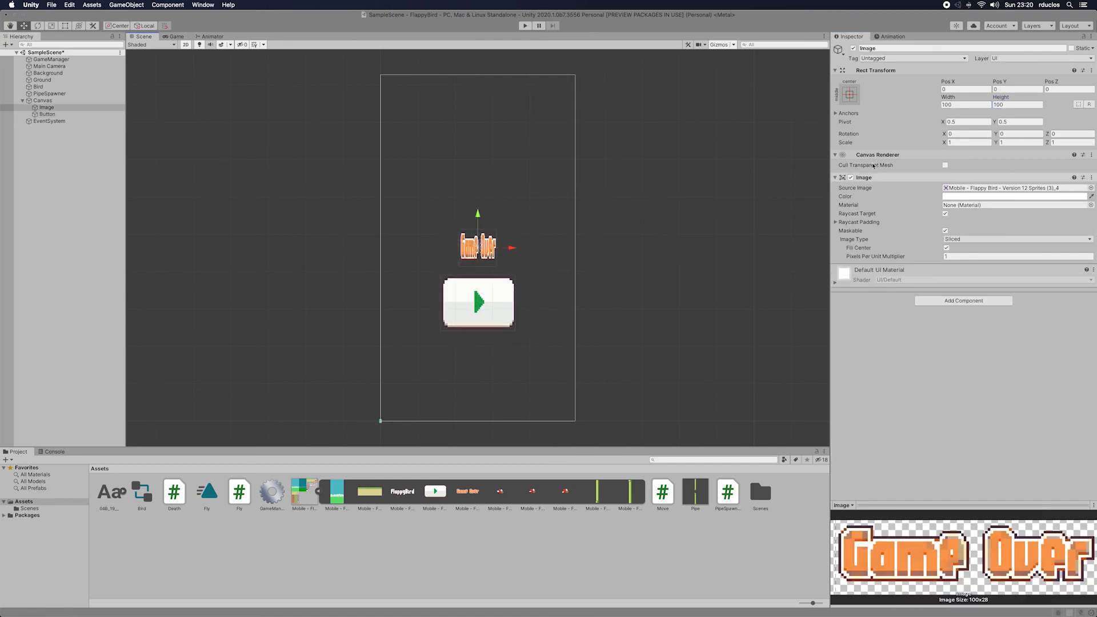
drag(949, 98, 1037, 97)
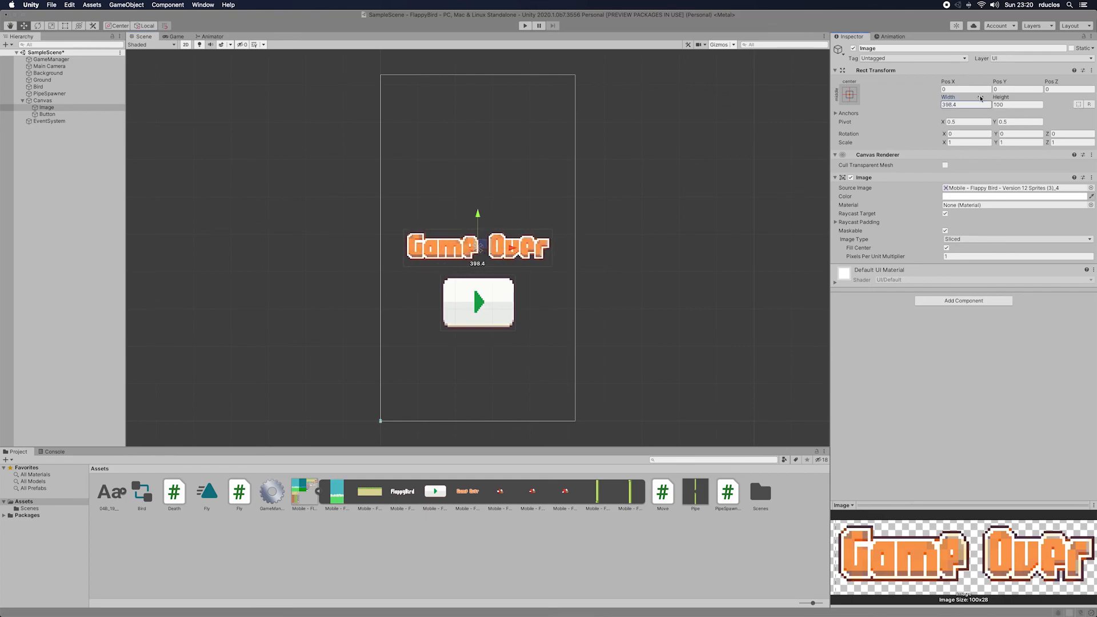
click(964, 104)
text(400)
drag(478, 214, 478, 162)
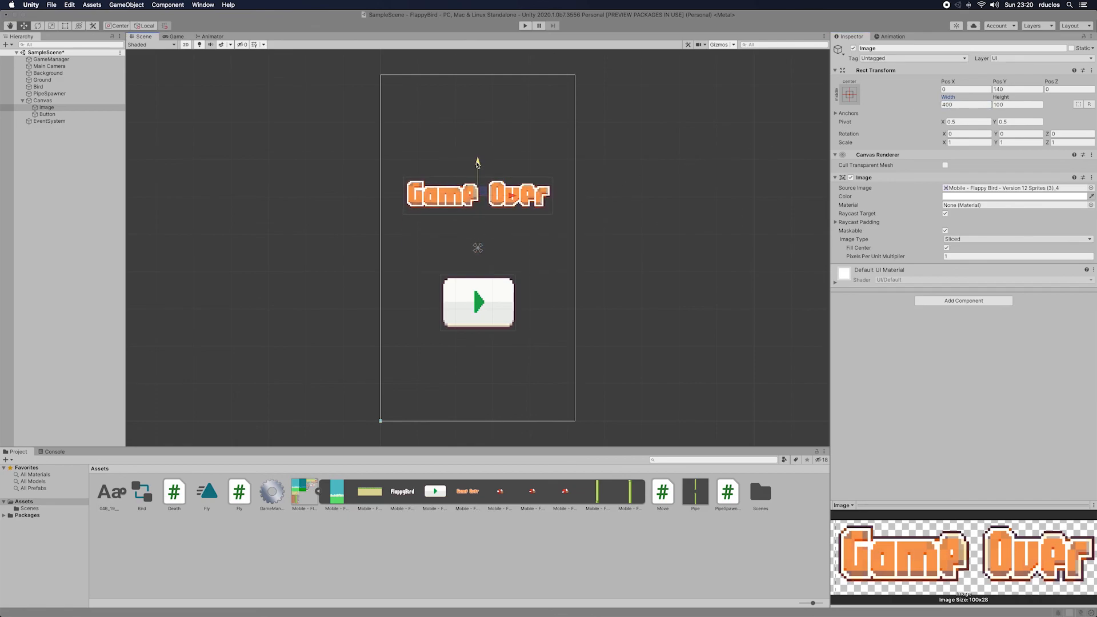
Step: Move the play button closer to the Game Over image, to about Pos Y -106
click(481, 295)
drag(478, 281, 478, 263)
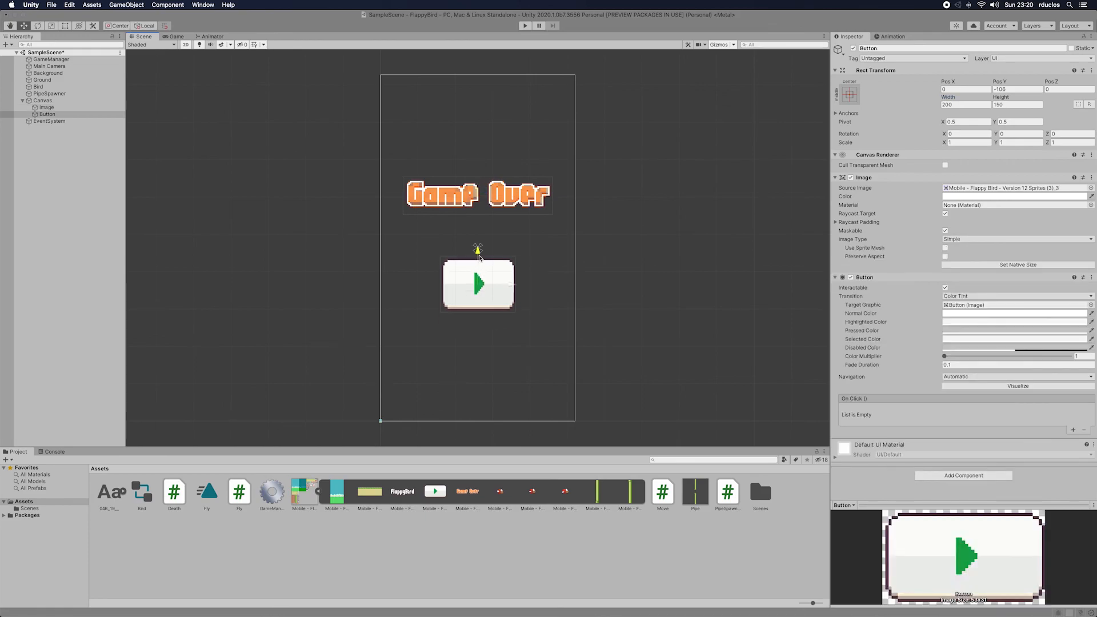
Step: Run the game in Play mode to preview the Game Over canvas in the Game view, and stop it
click(527, 26)
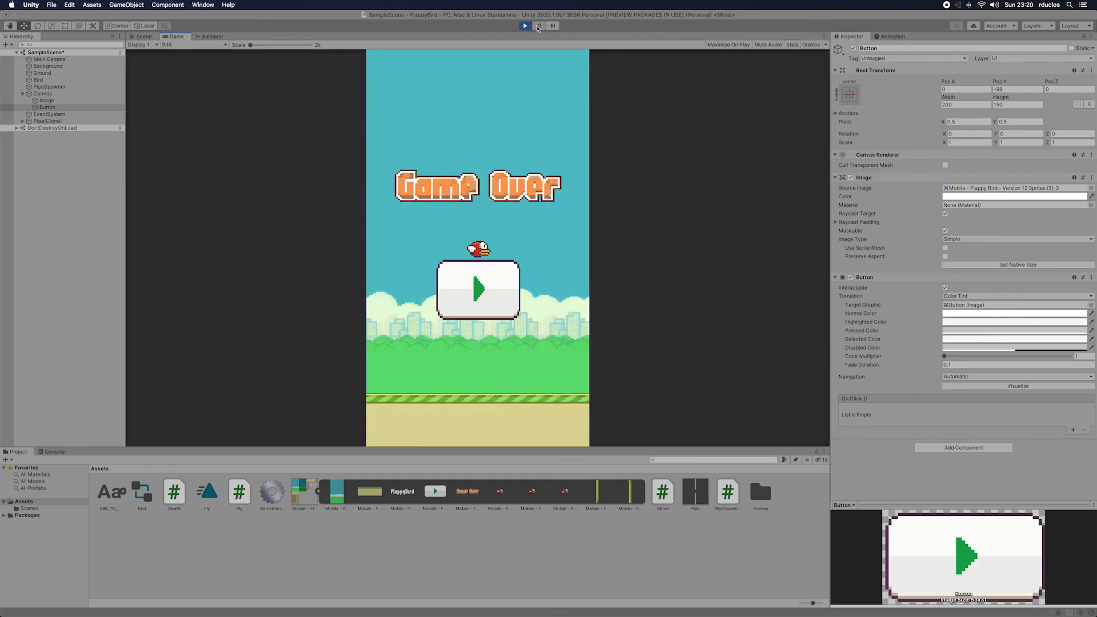
click(538, 27)
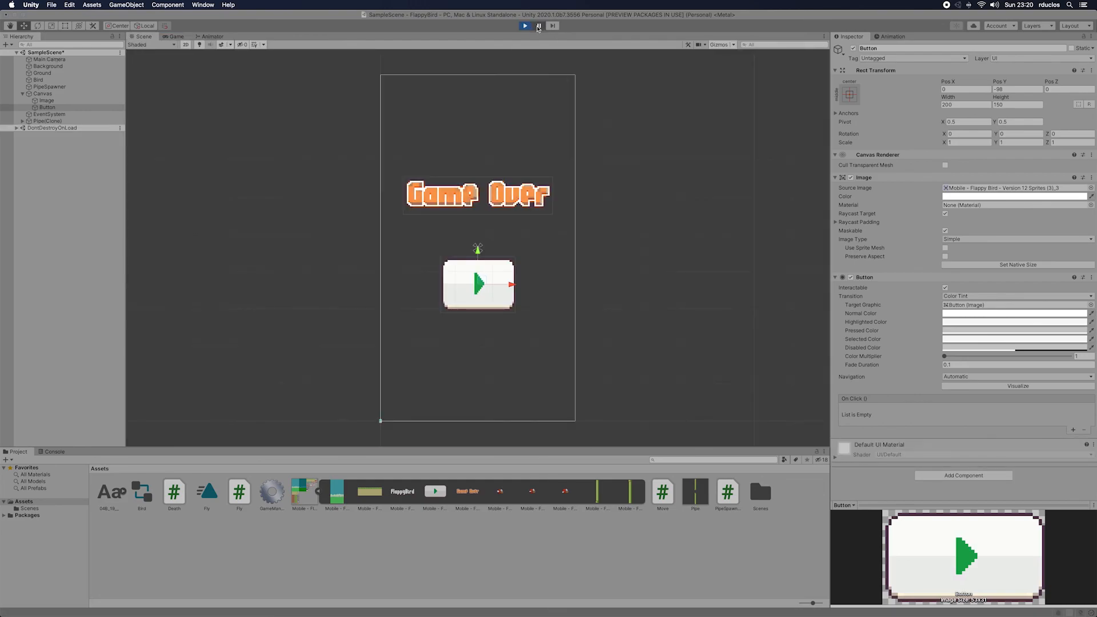
click(178, 38)
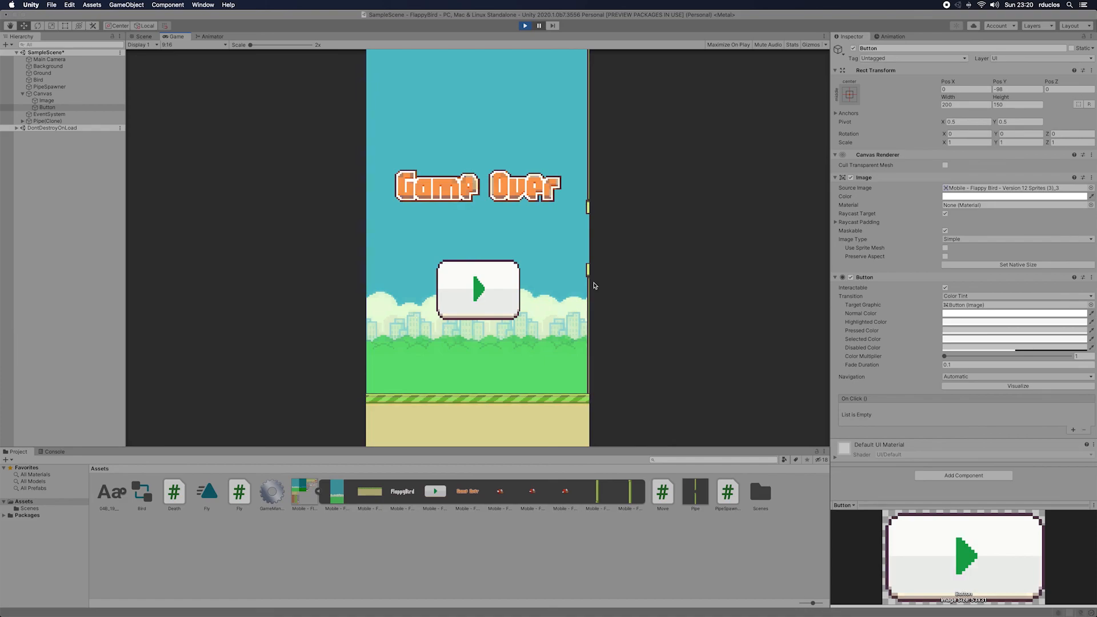
key(super+p)
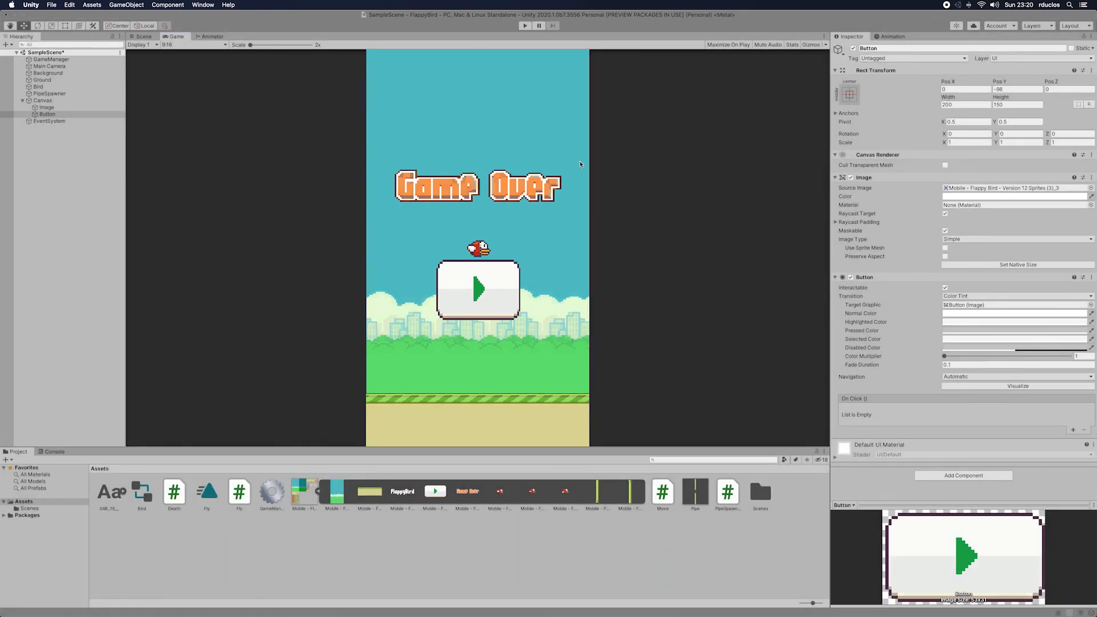
Step: Deactivate the Canvas object so the Game Over image and play button are hidden at start
click(43, 101)
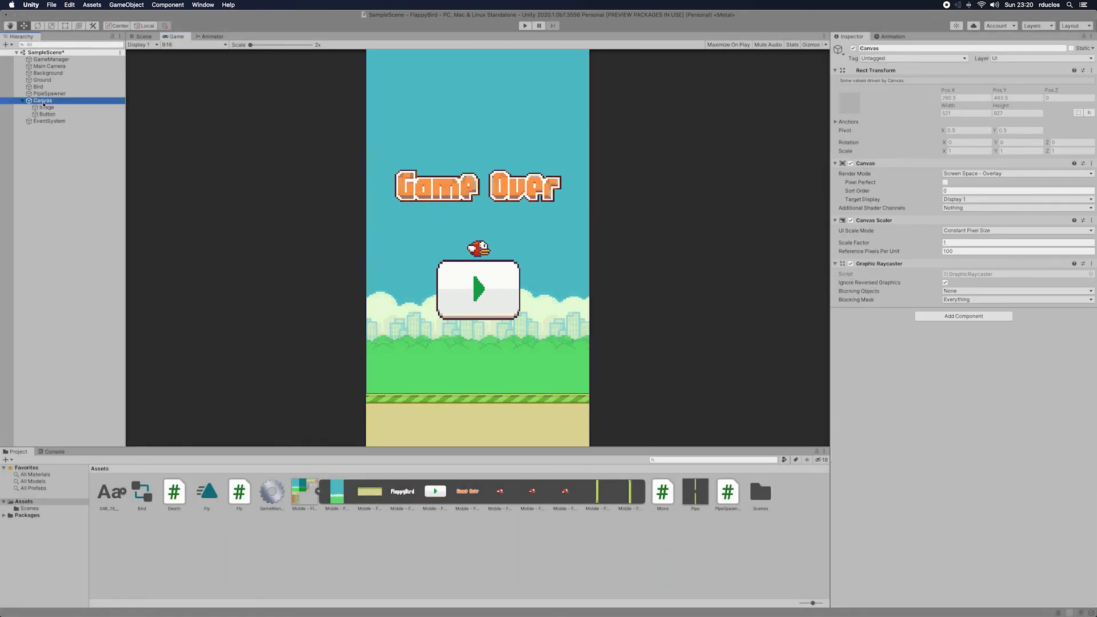
click(854, 49)
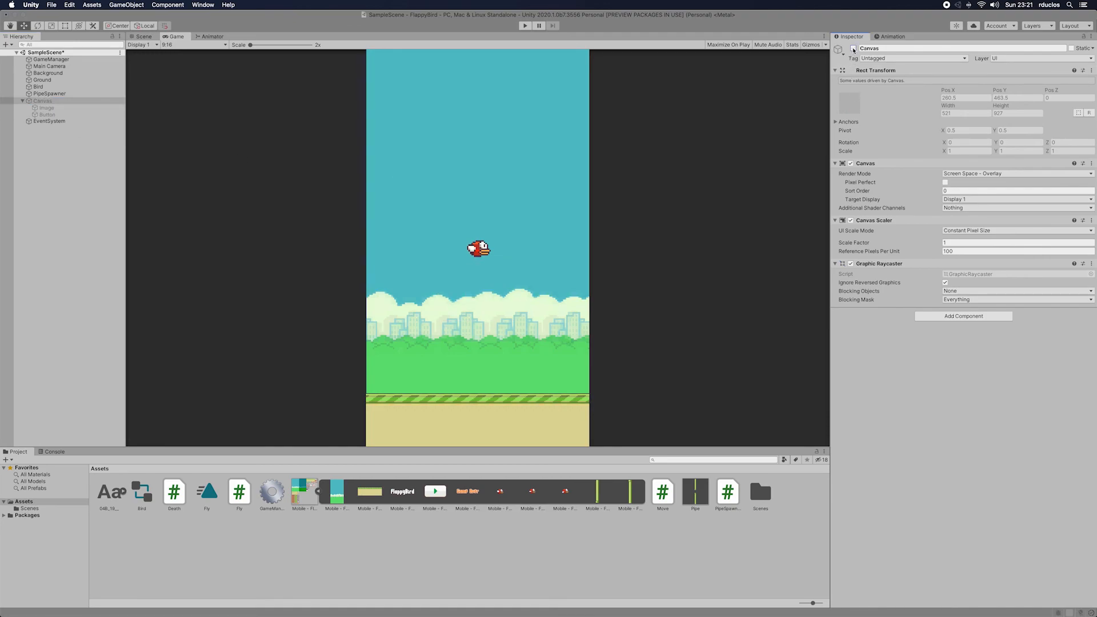
click(854, 49)
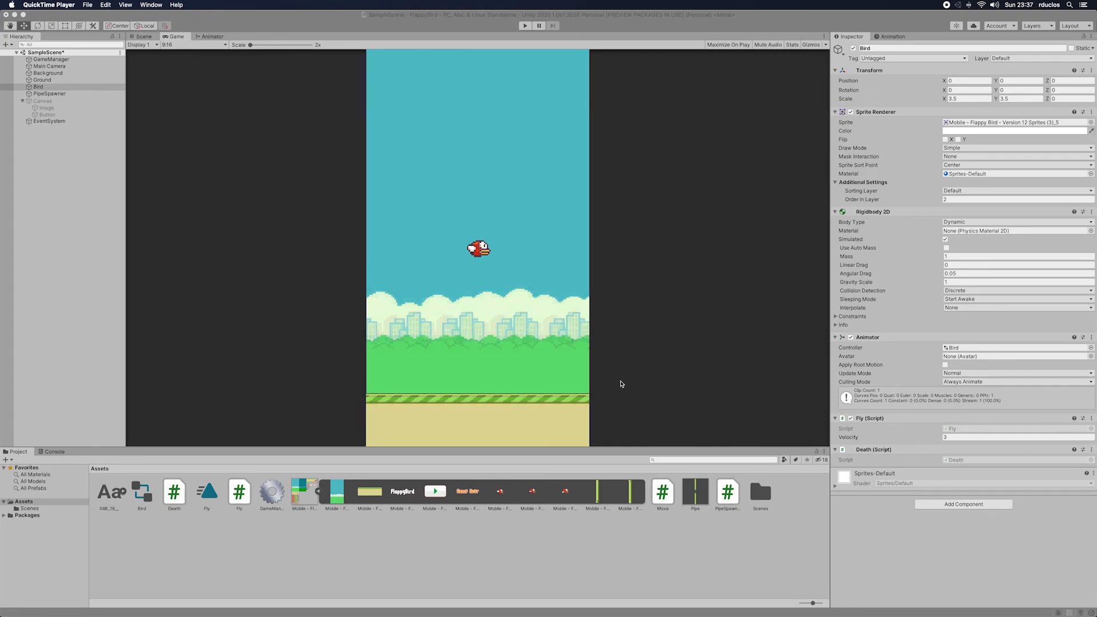
Step: Add a new script component named GameOver to the GameManager object
click(71, 60)
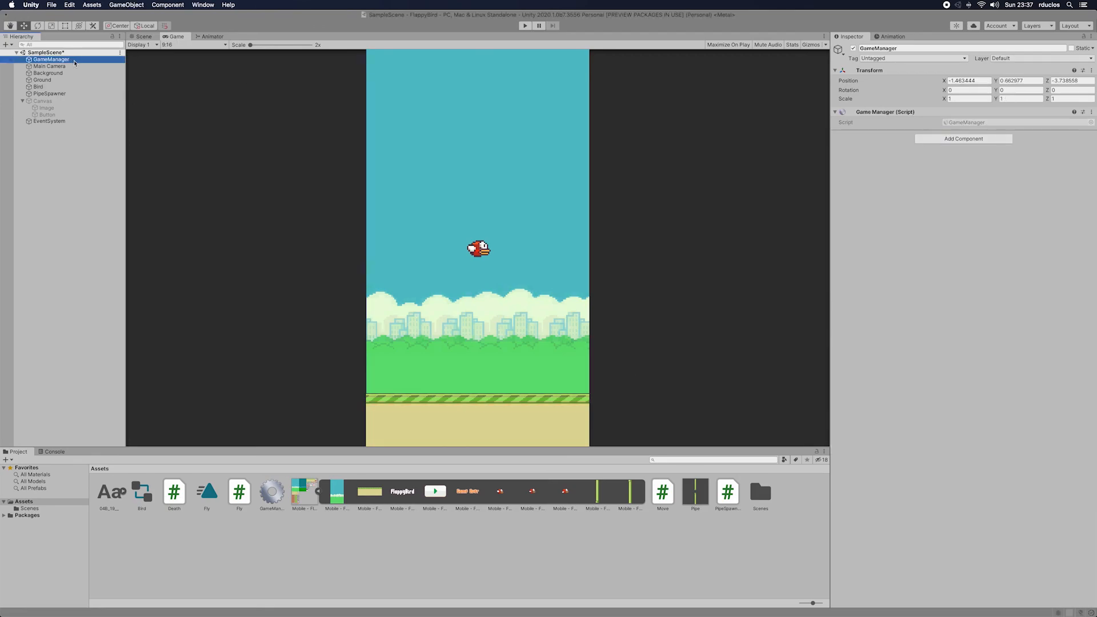
click(964, 140)
key(BackSpace)
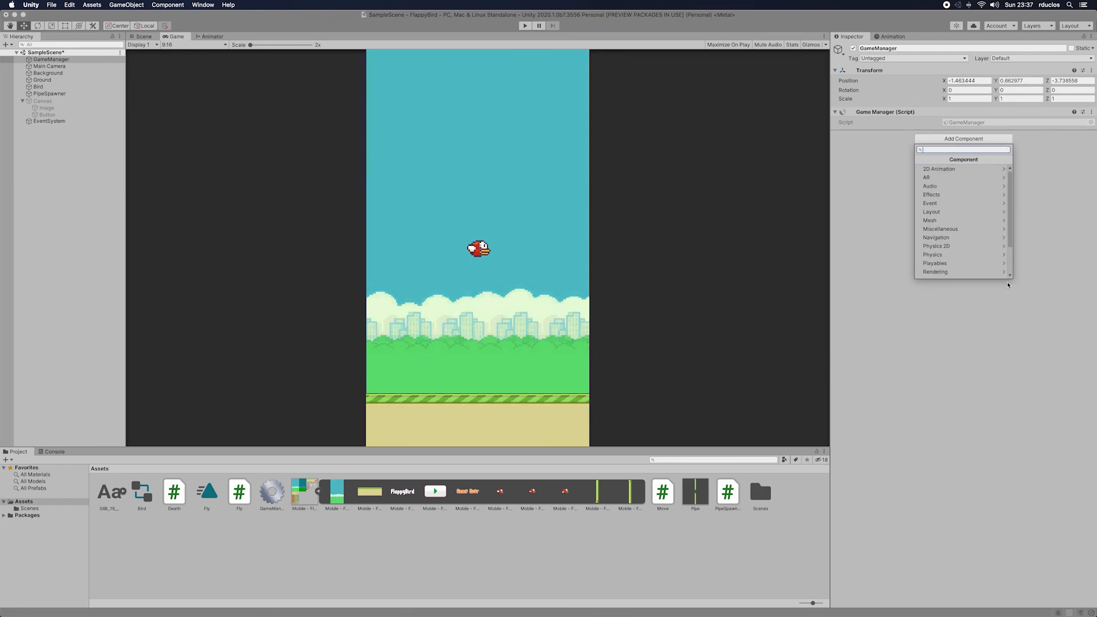
text(Game)
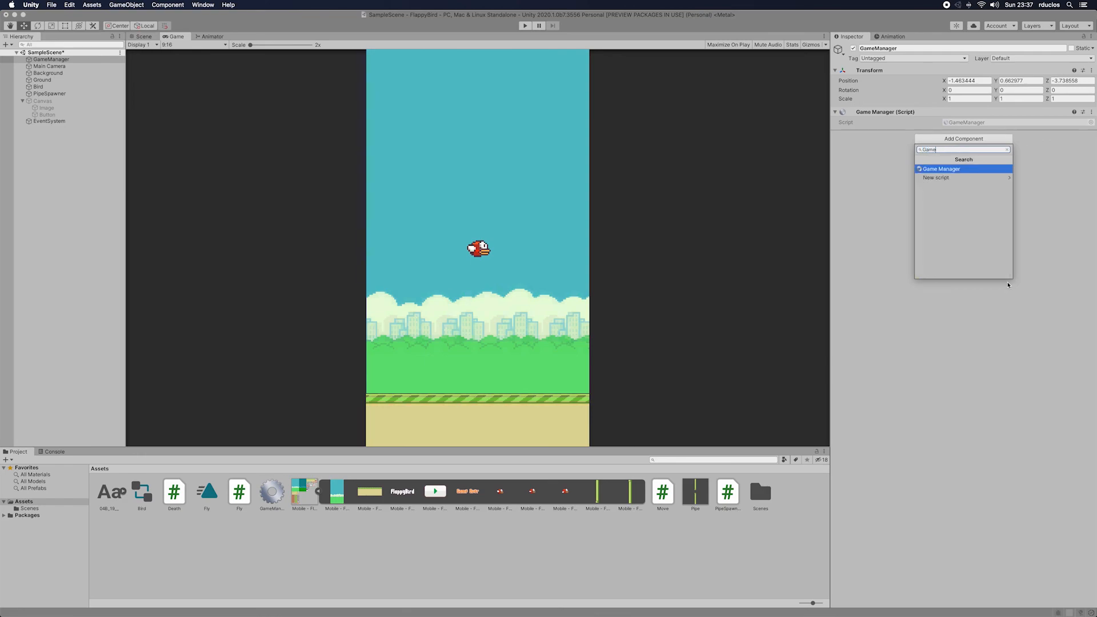
text(Over)
key(Return)
key(Return)
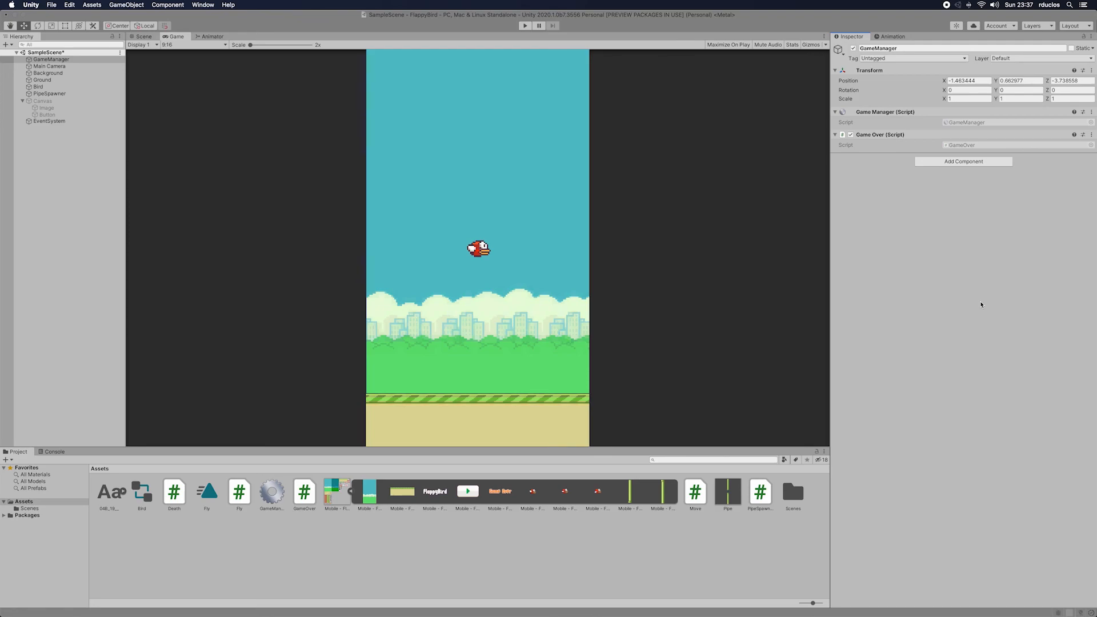
Step: Open the GameOver script in the code editor and remove its Start and Update methods with their comments
double_click(982, 145)
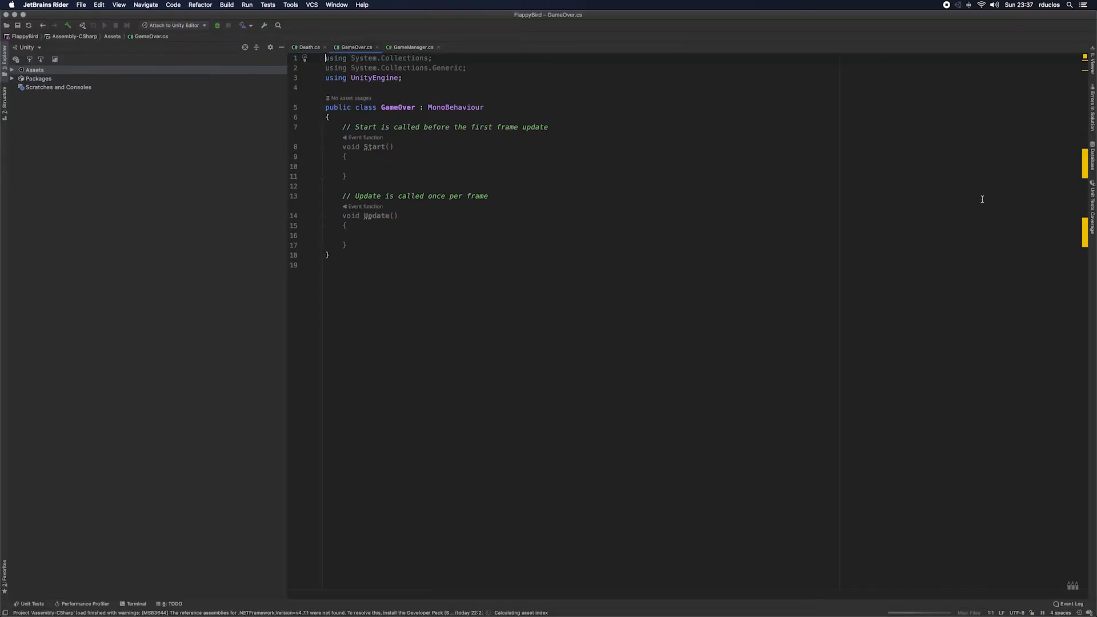
drag(370, 243, 322, 150)
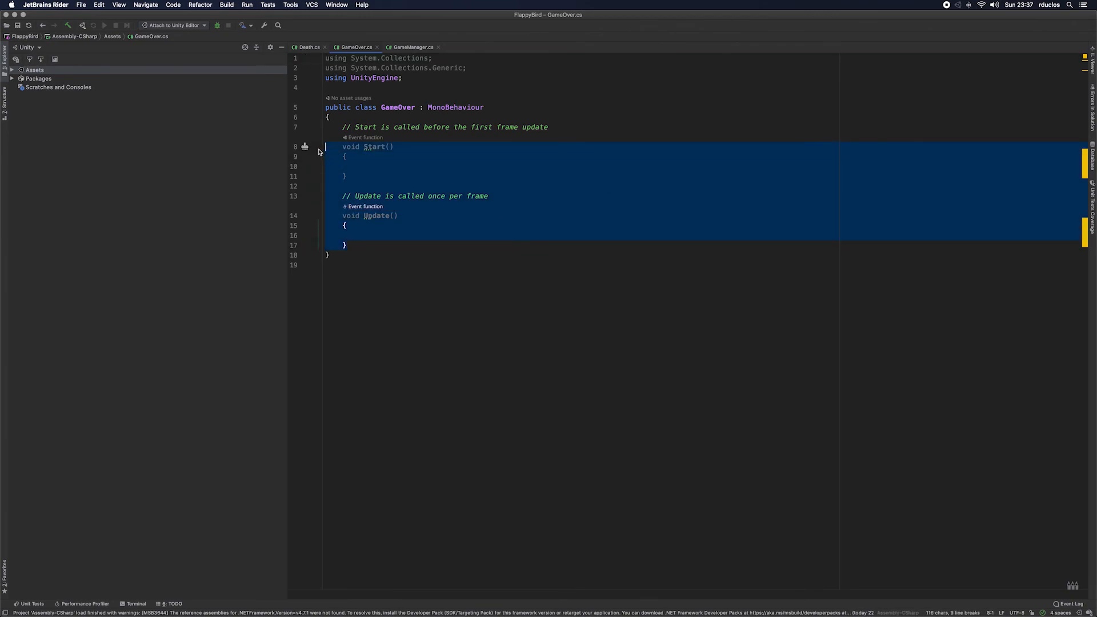
key(BackSpace)
key(BackSpace)
drag(556, 110, 269, 115)
key(BackSpace)
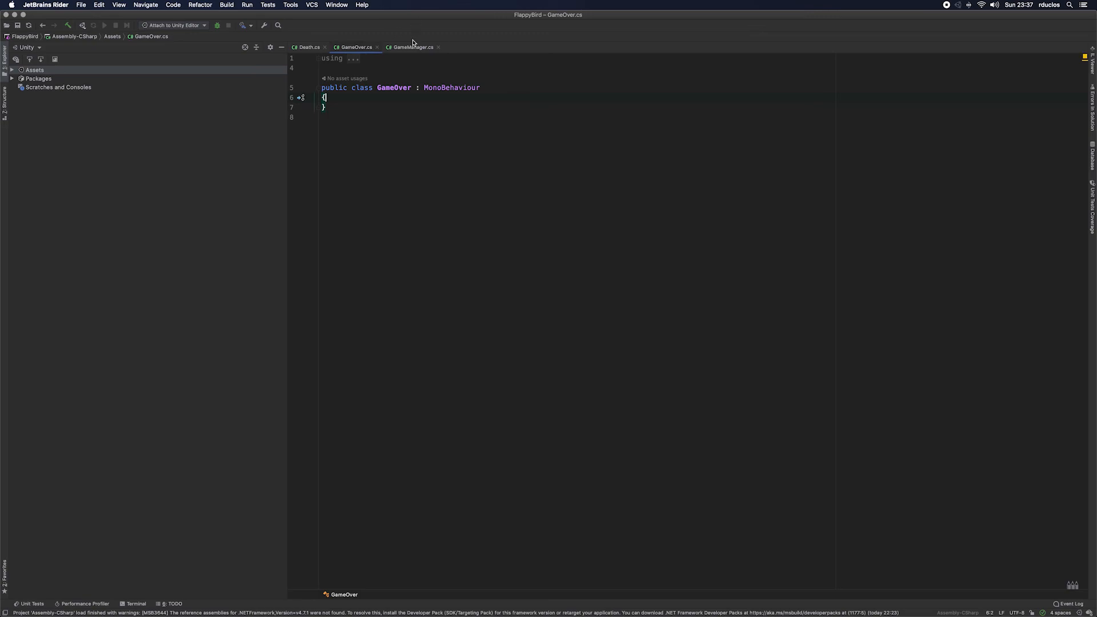
Step: Cut the GameOver and Replay methods out of the GameManager script, leaving only the Manager field and Awake method
click(413, 47)
drag(380, 263, 290, 237)
click(346, 314)
drag(348, 313, 304, 236)
key(super+c)
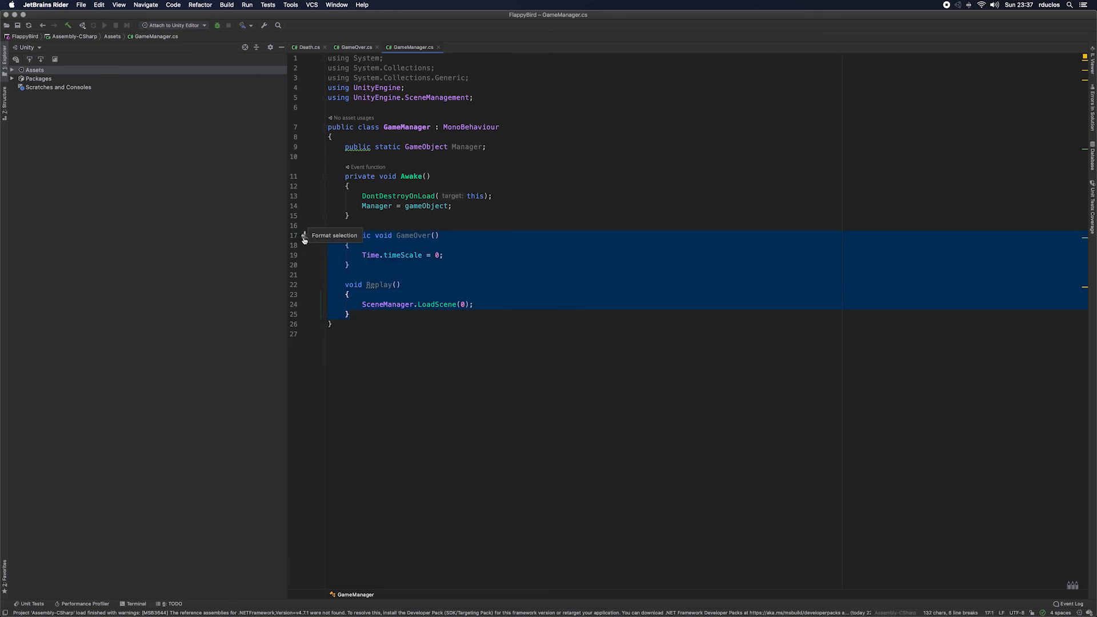
key(BackSpace)
key(BackSpace)
key(BackSpace)
Step: Paste the GameOver and Replay methods into the GameOver class and import the namespace needed for SceneManager
click(357, 47)
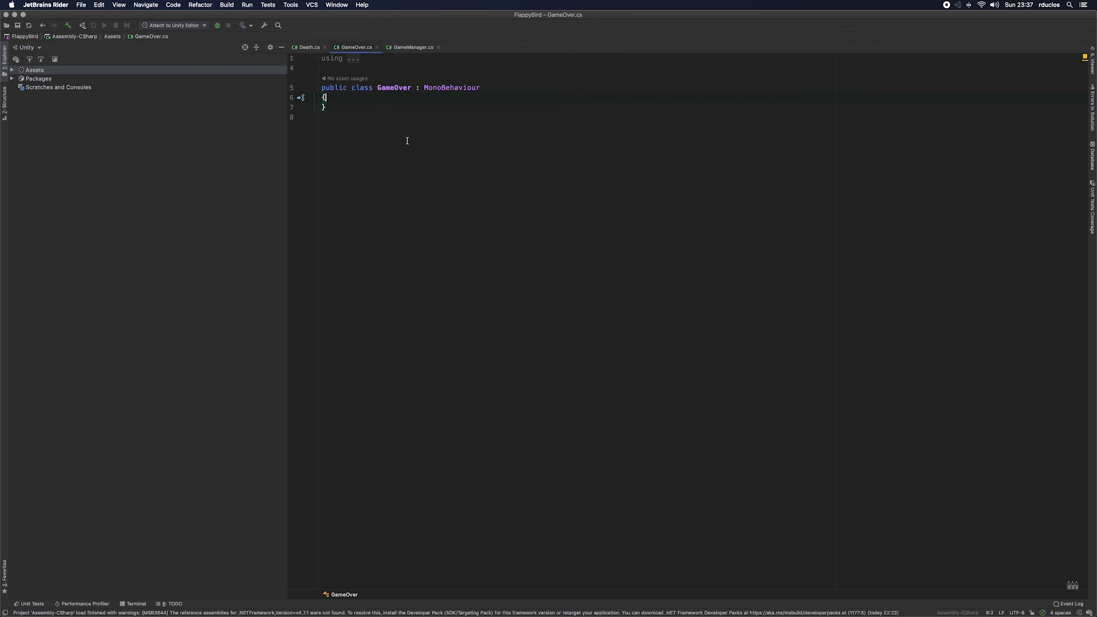
key(Return)
key(super+v)
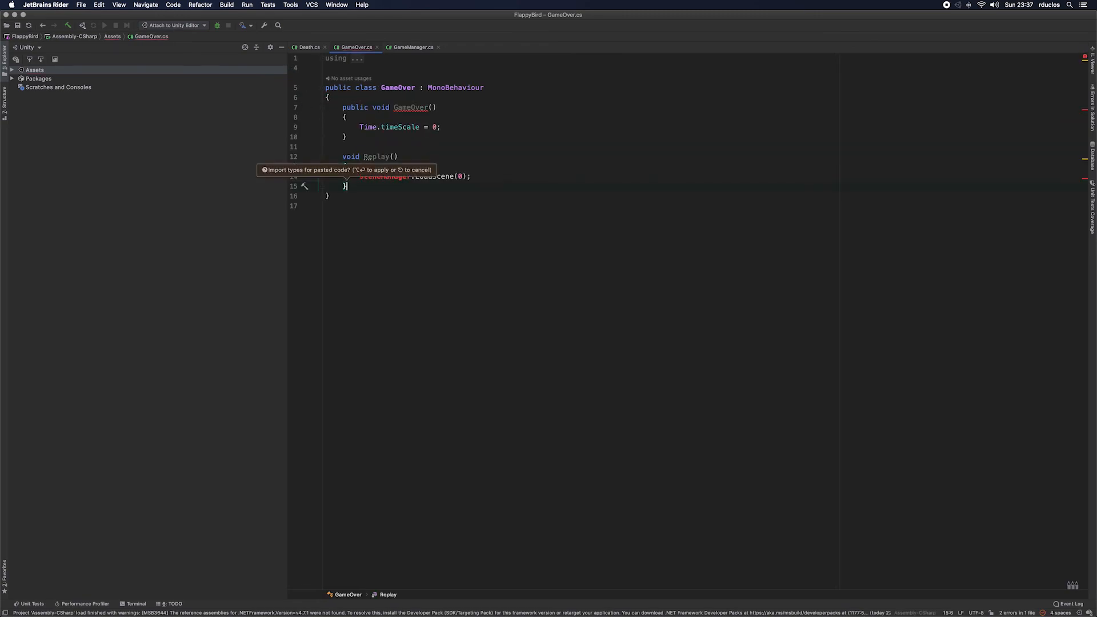
click(379, 179)
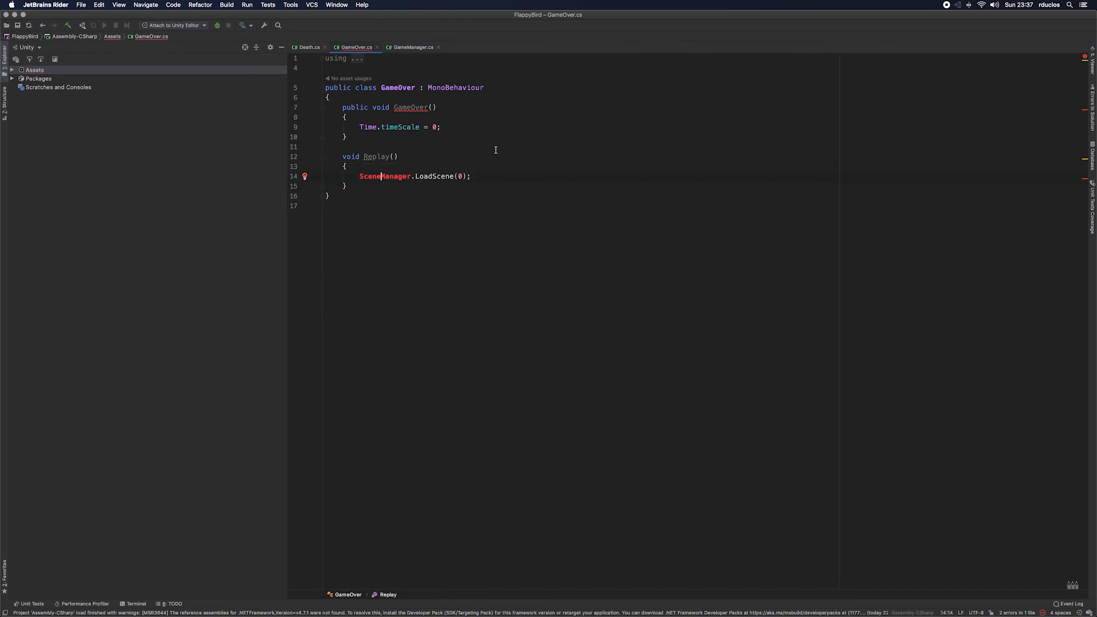
key(alt+Return)
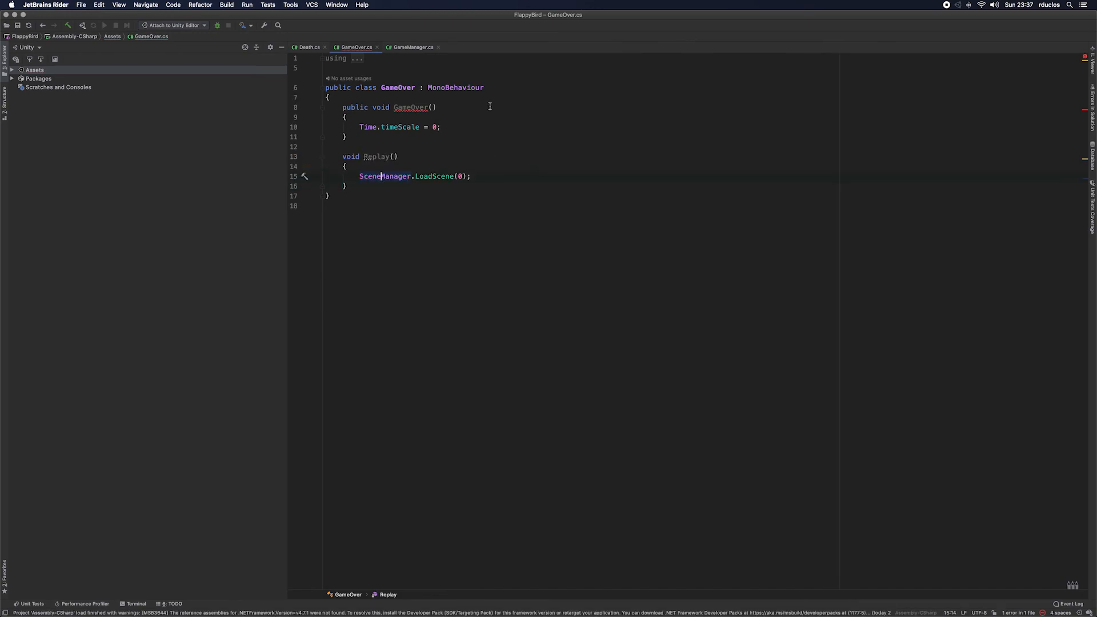
click(393, 108)
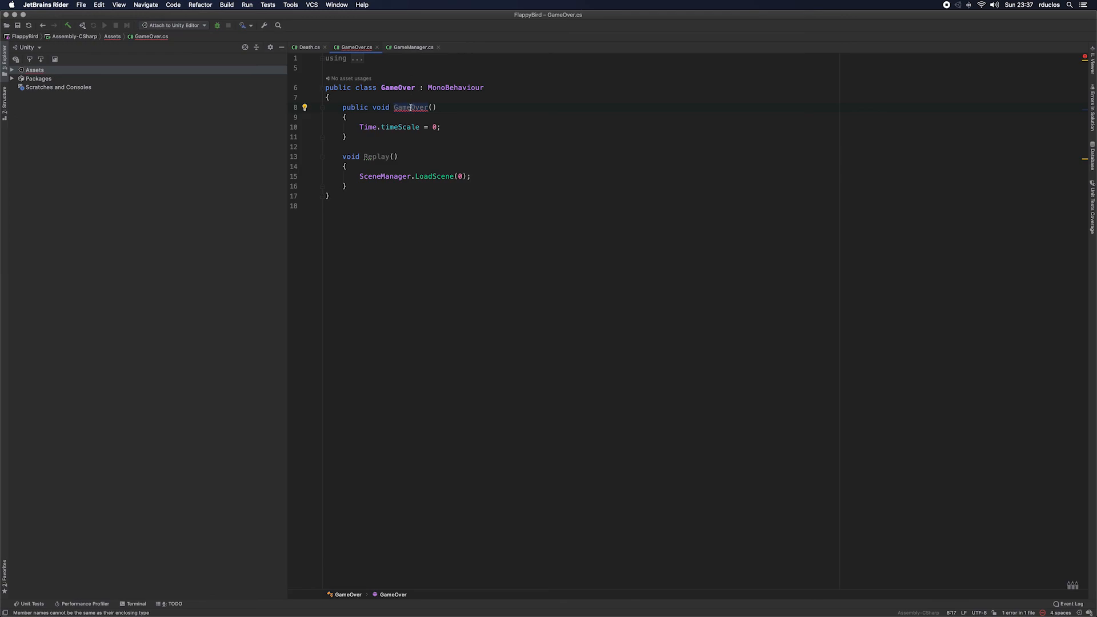
click(412, 47)
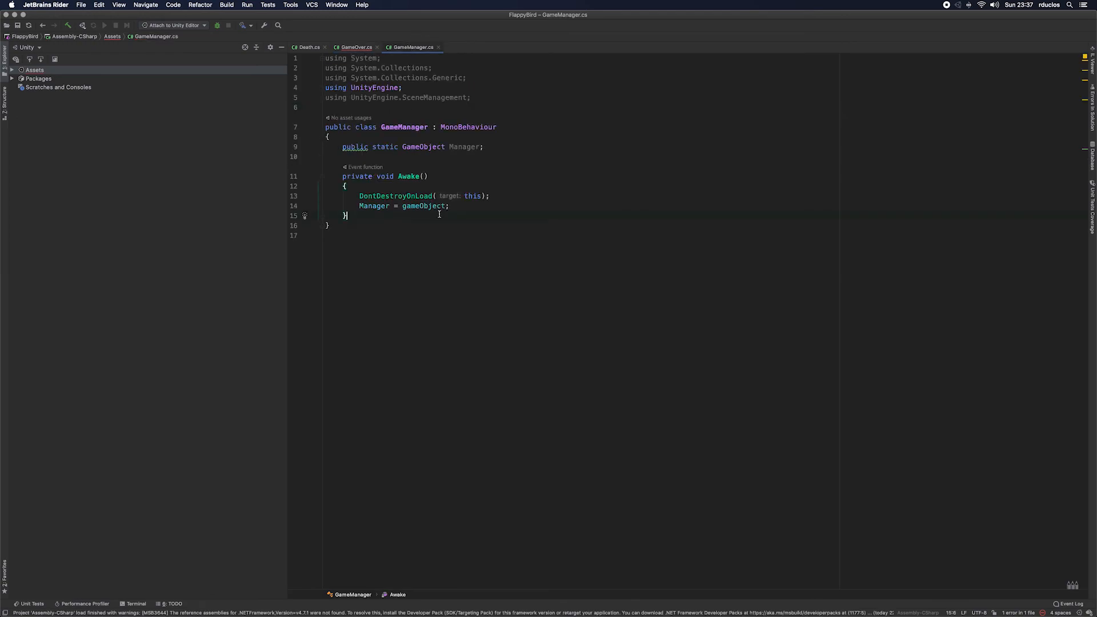
click(368, 49)
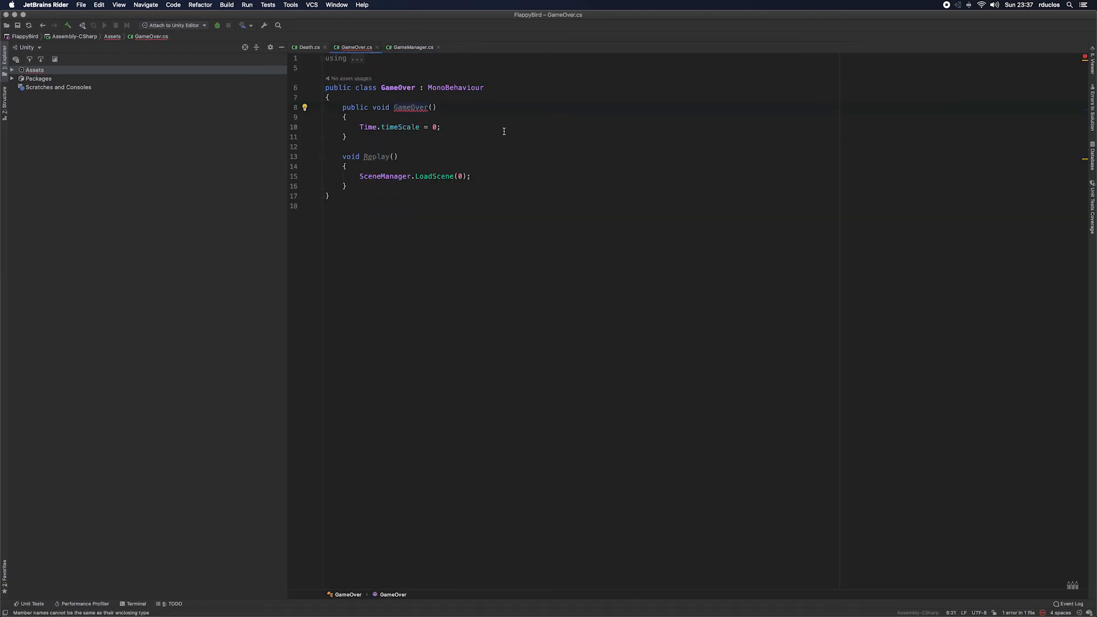
key(alt+Return)
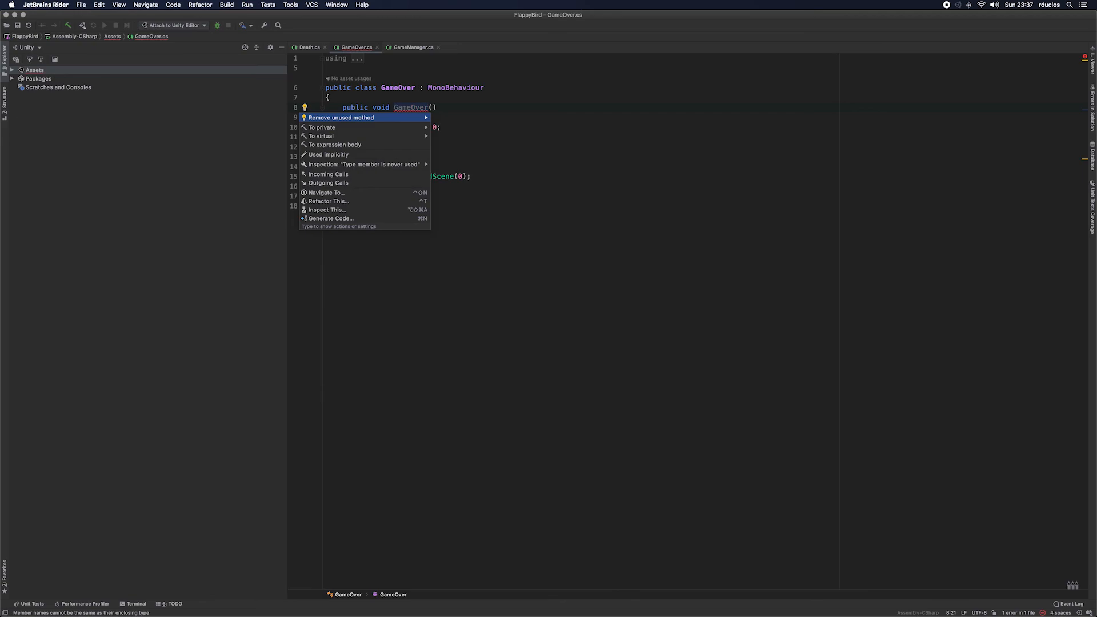
key(Up)
click(461, 120)
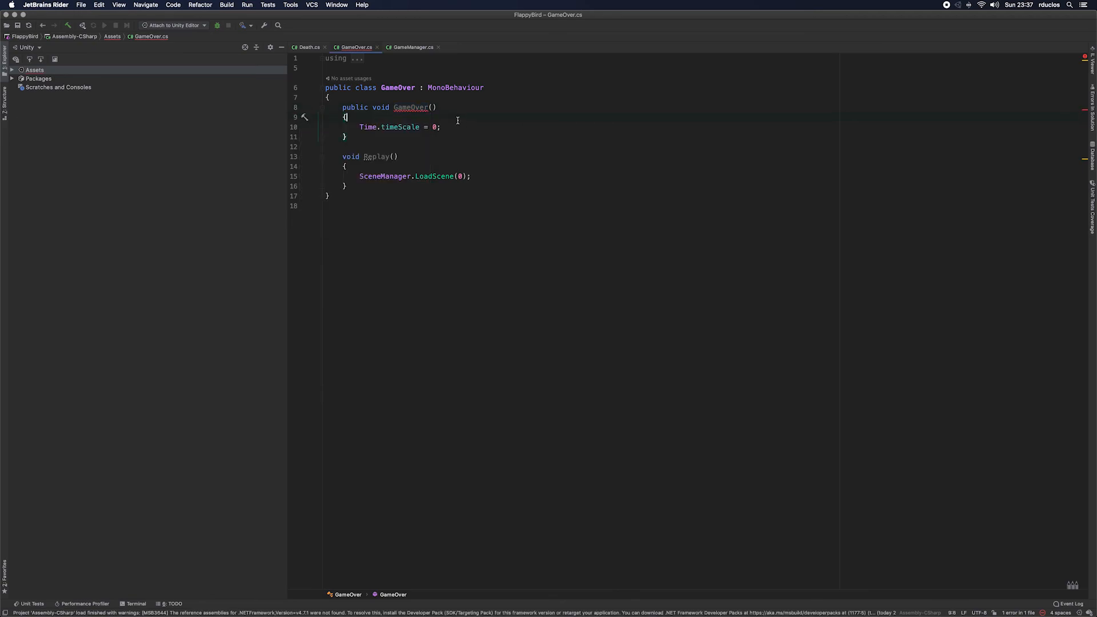
key(Return)
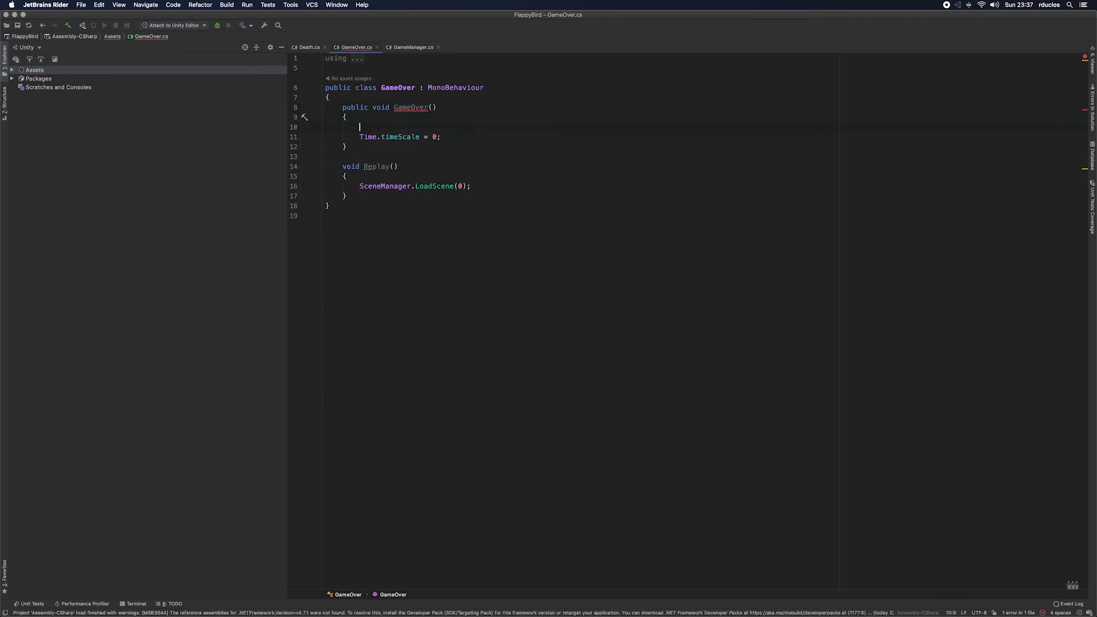
key(BackSpace)
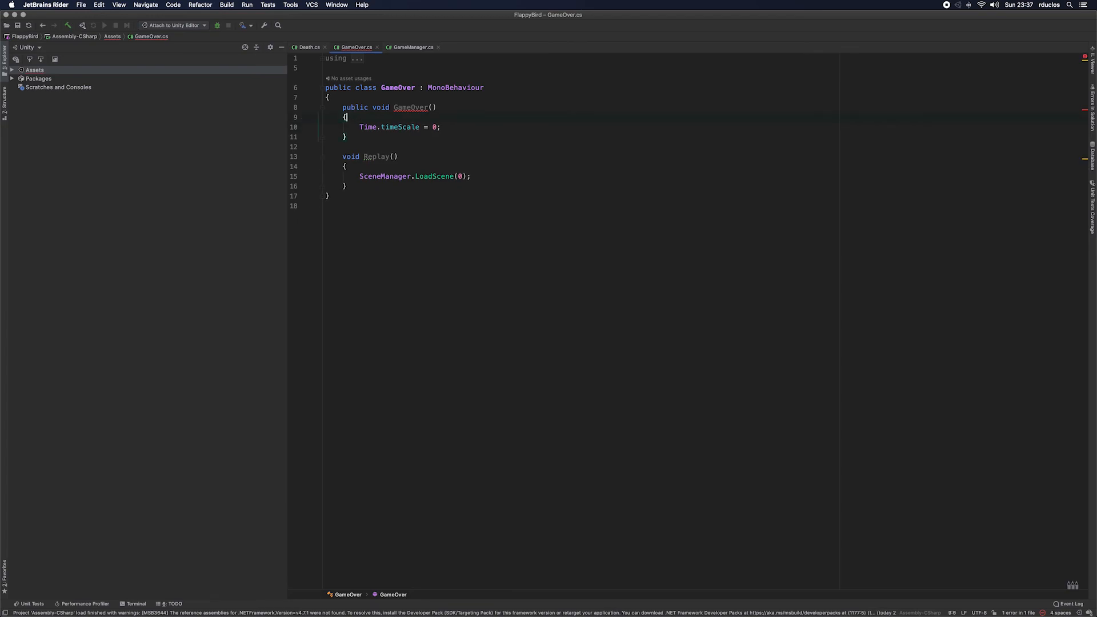
Step: Declare a public GameObject field named Canvas at the start of the GameOver class
click(460, 97)
key(Return)
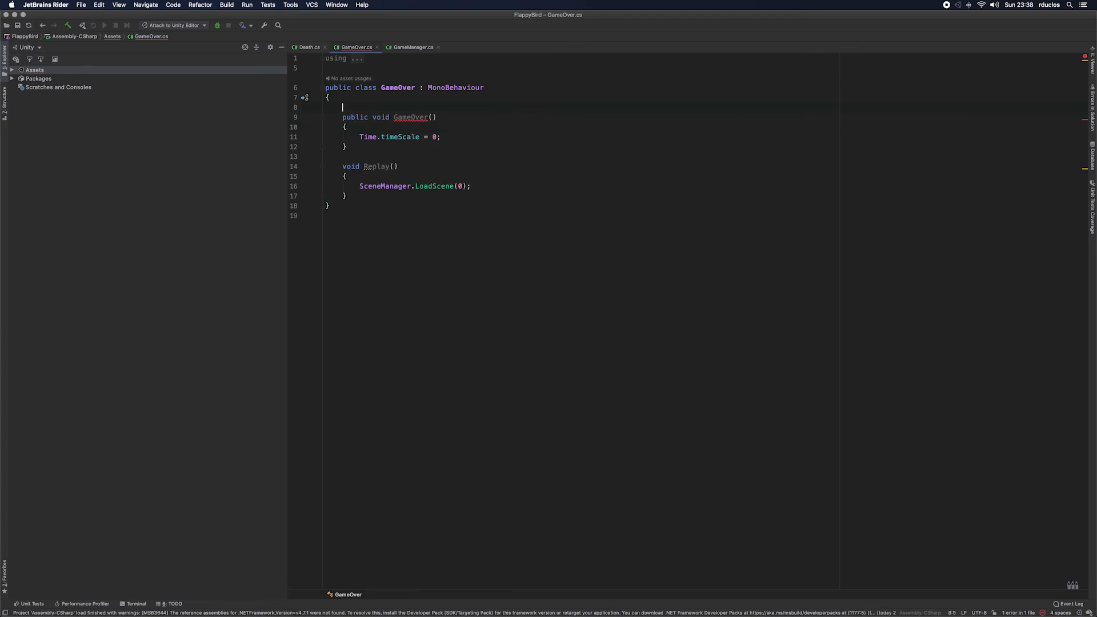
text(G)
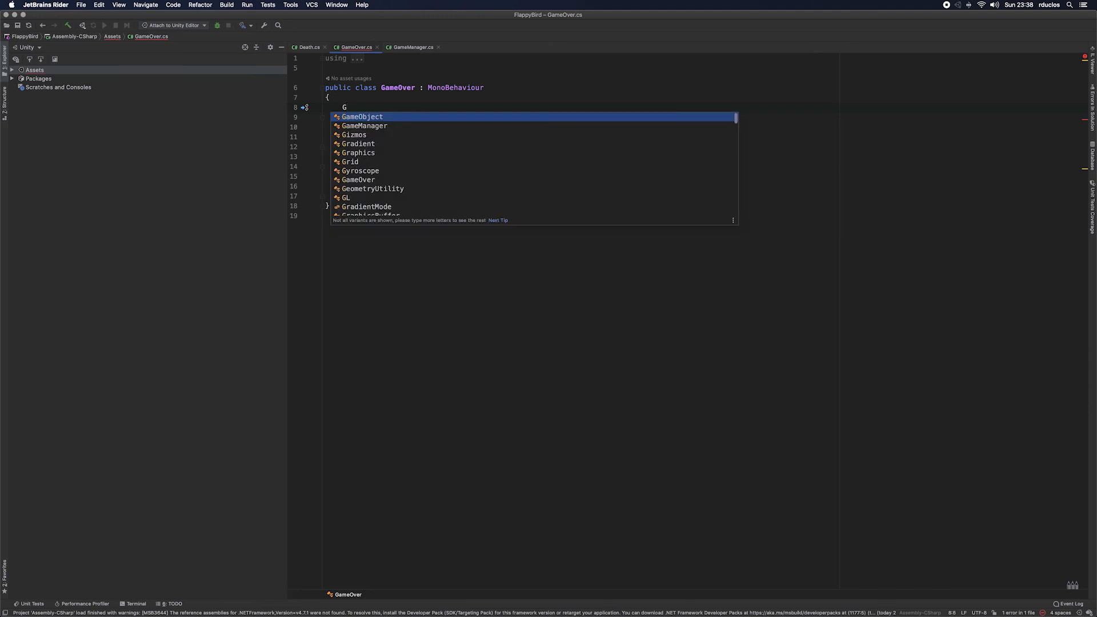
key(Return)
key(BackSpace)
key(BackSpace)
key(BackSpace)
key(BackSpace)
key(BackSpace)
key(BackSpace)
key(BackSpace)
key(BackSpace)
key(BackSpace)
key(BackSpace)
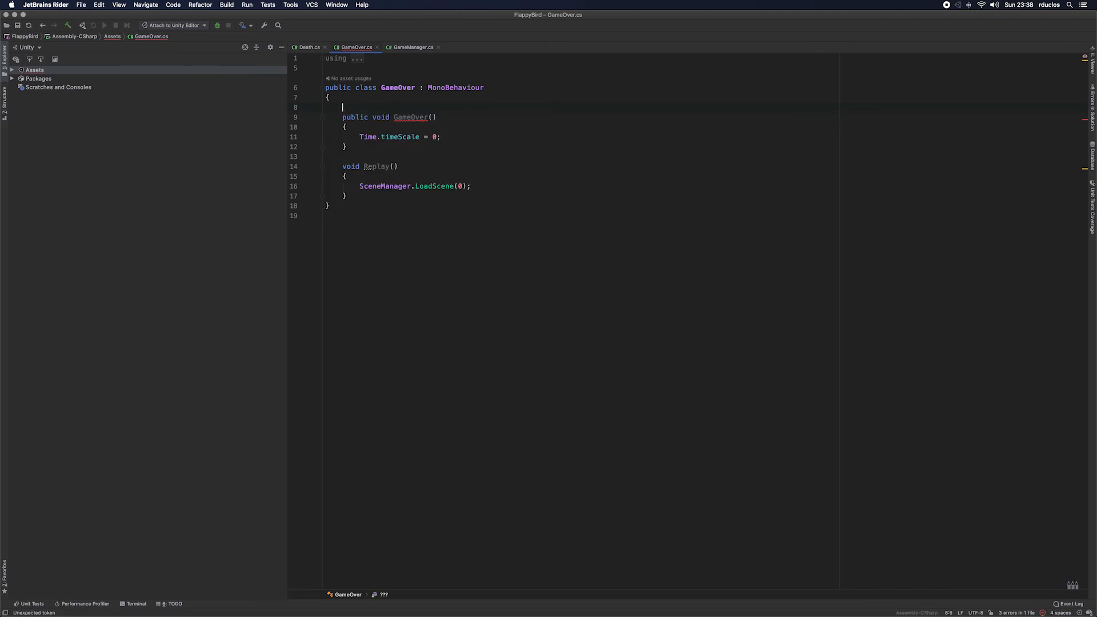
text(public G)
key(Return)
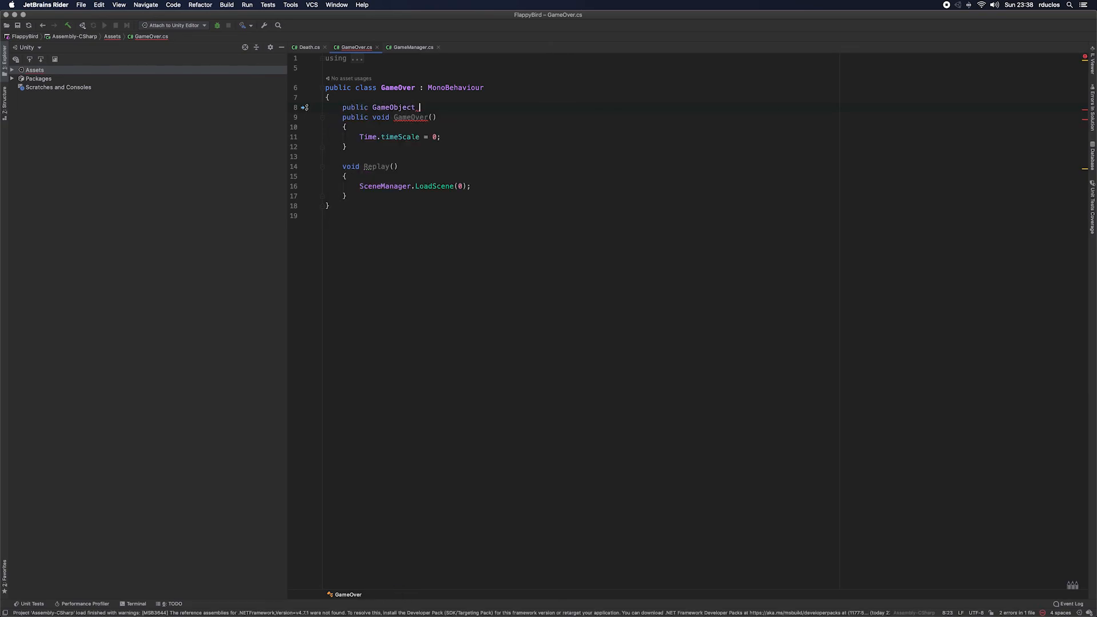
text(Can)
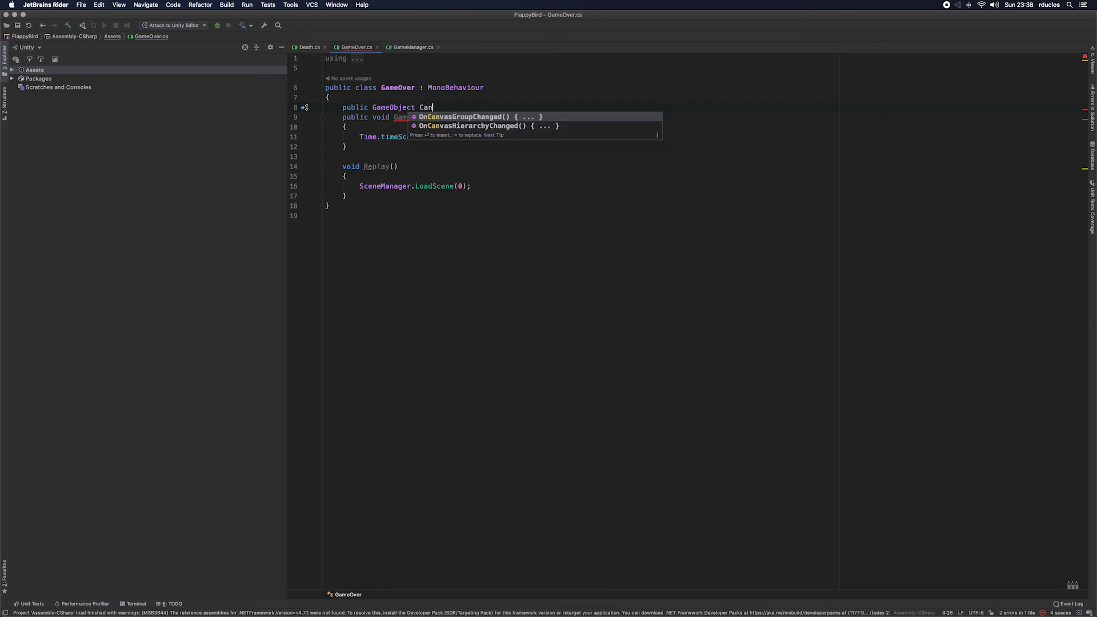
text(vas;)
key(Return)
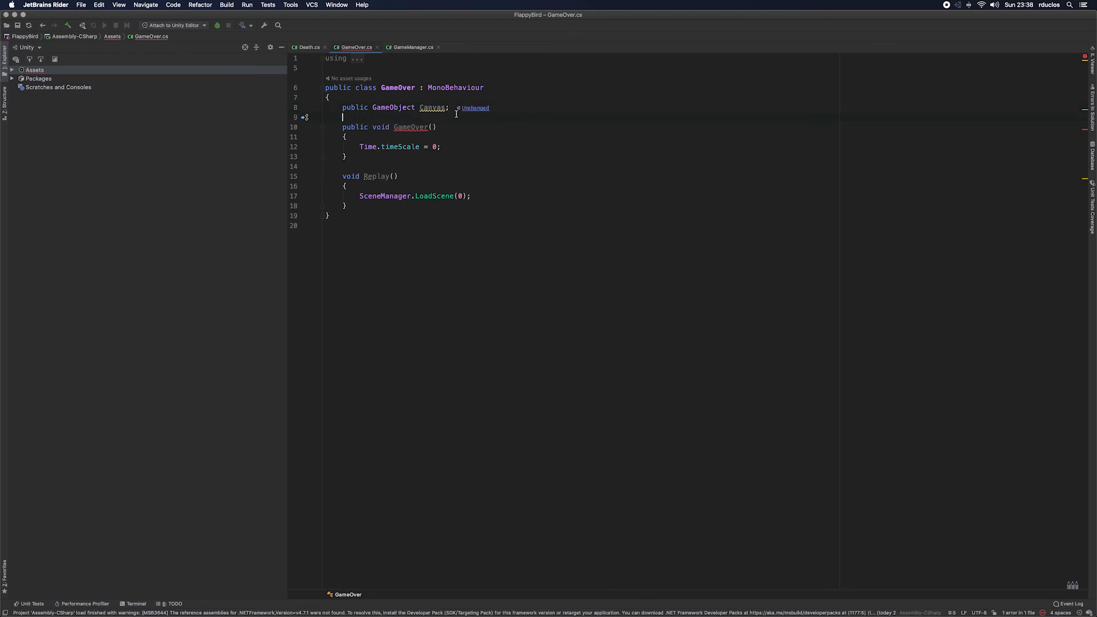
Step: Add Canvas.SetActive(true) before the Time.timeScale line in the GameOver method
key(Down)
key(Down)
key(End)
key(Return)
text(Canvas.set)
key(Return)
text(true)
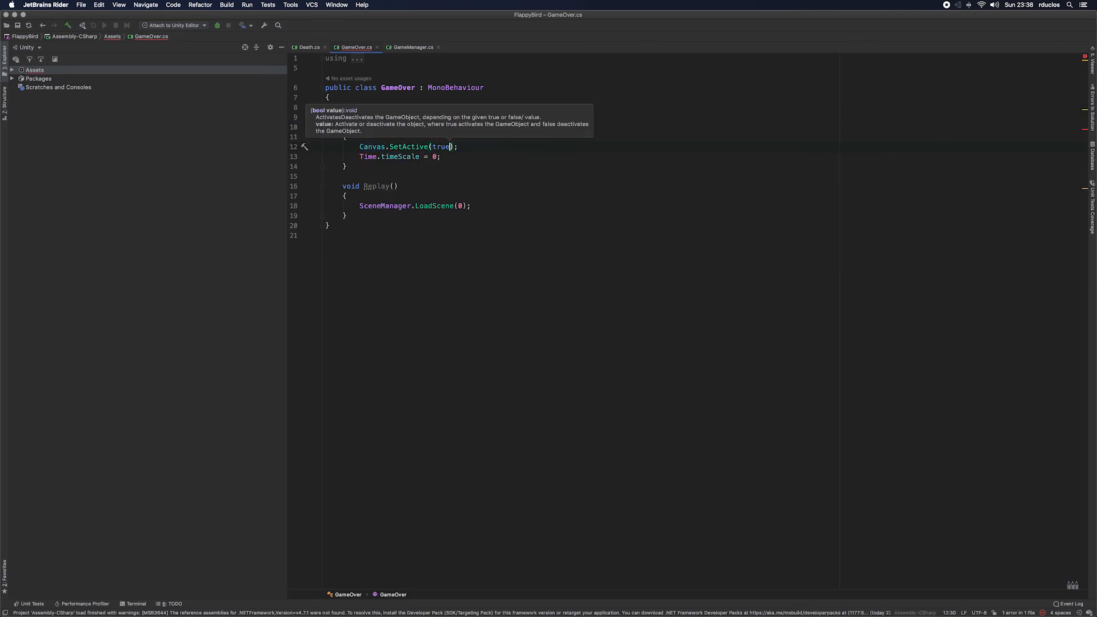
Step: In the Death script's OnCollisionEnter2D method, start a statement with GameManager.Manager.GetComponent<>()
click(312, 48)
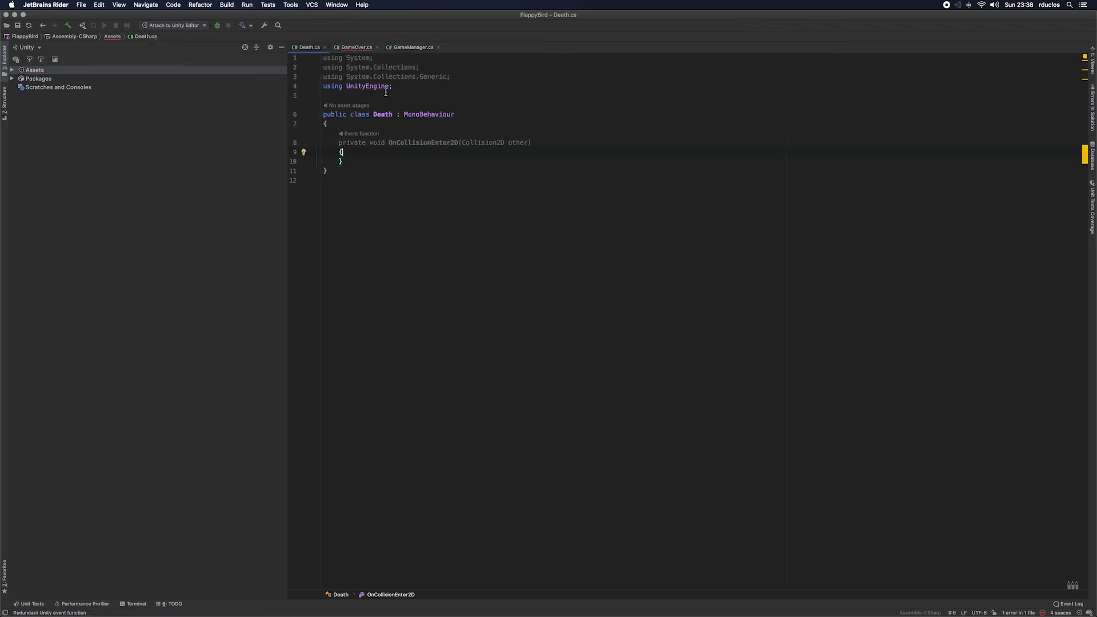
key(Return)
text(GameManager.)
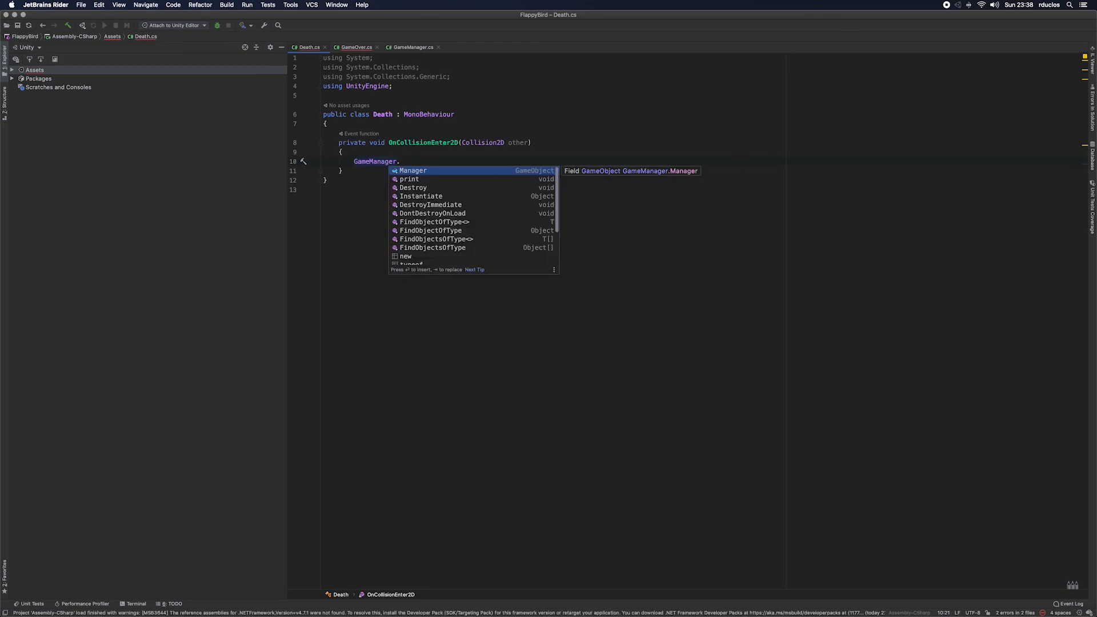
key(Return)
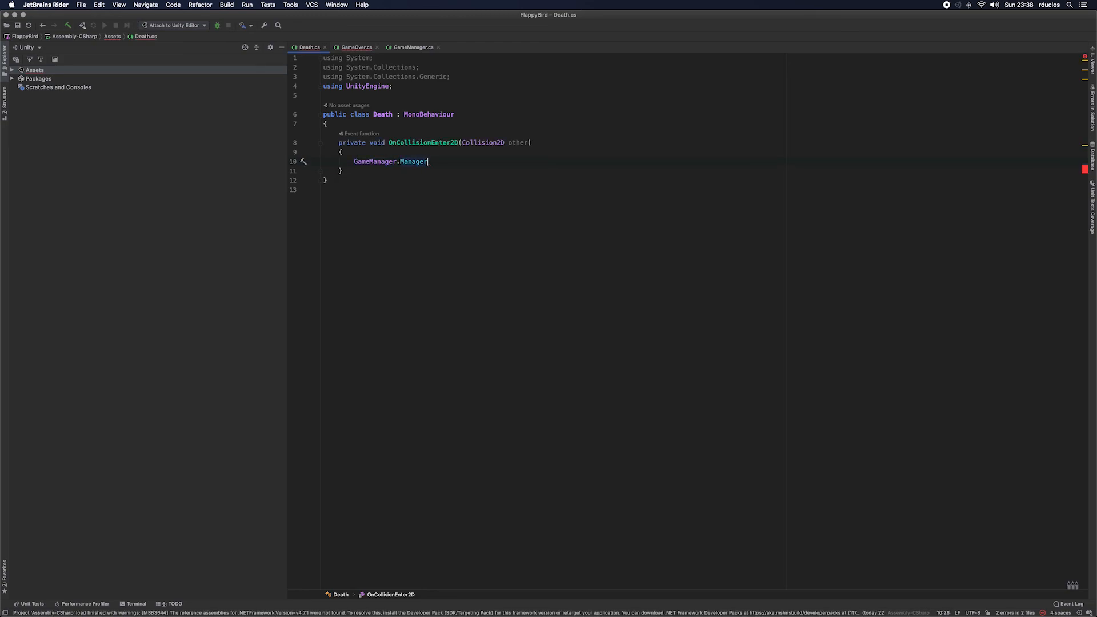
text(.)
text(Get)
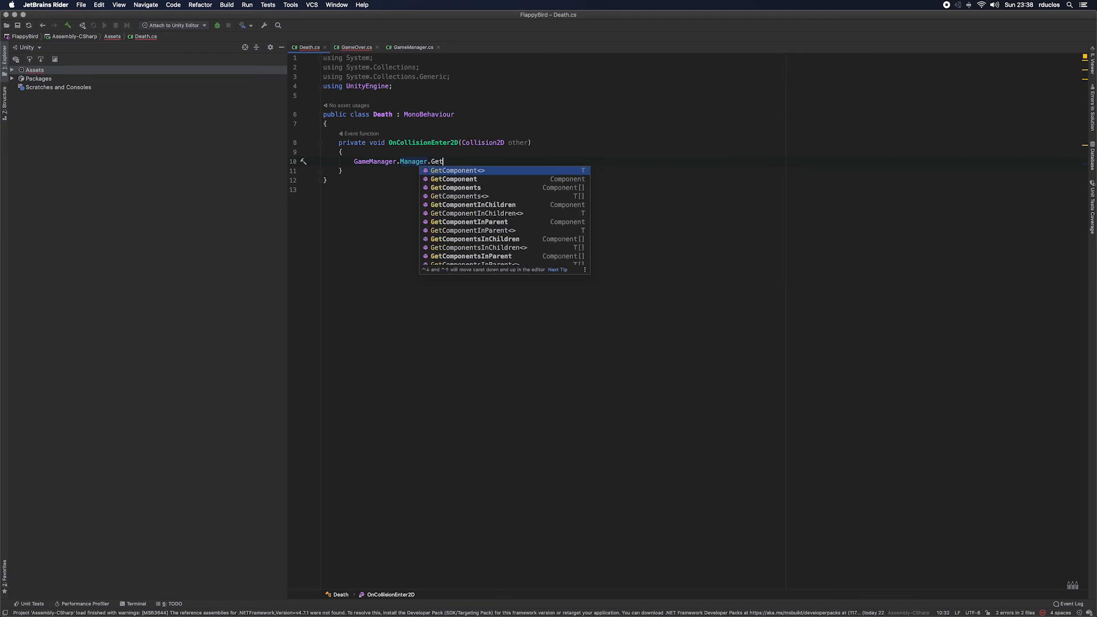
key(Return)
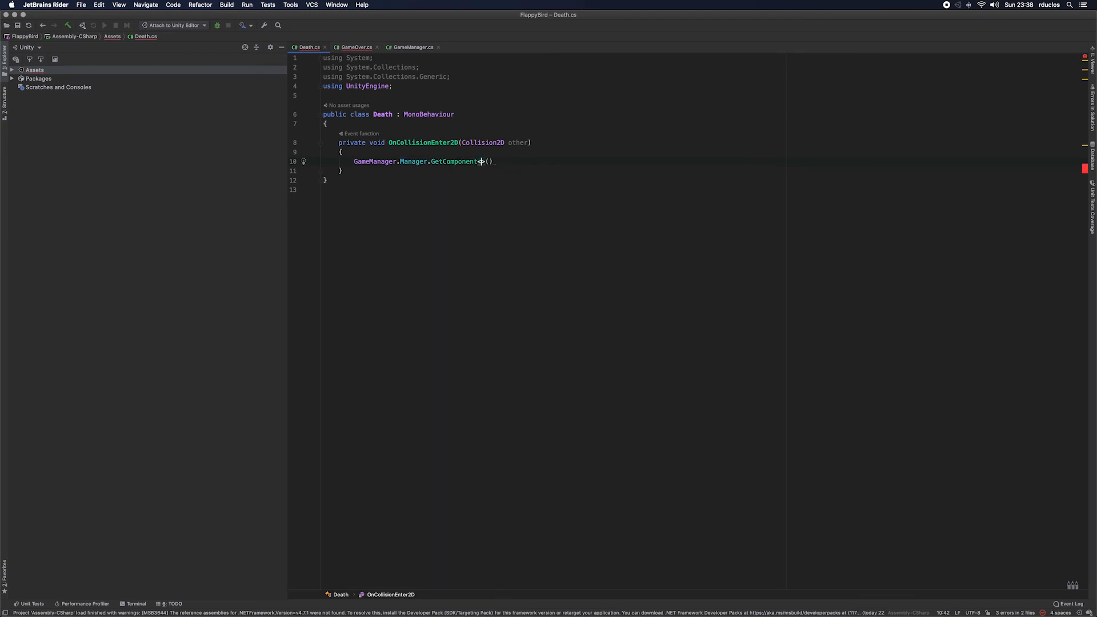
Step: Set GameOver as the type argument of the GetComponent call
text(Fa)
key(BackSpace)
key(BackSpace)
text(Game)
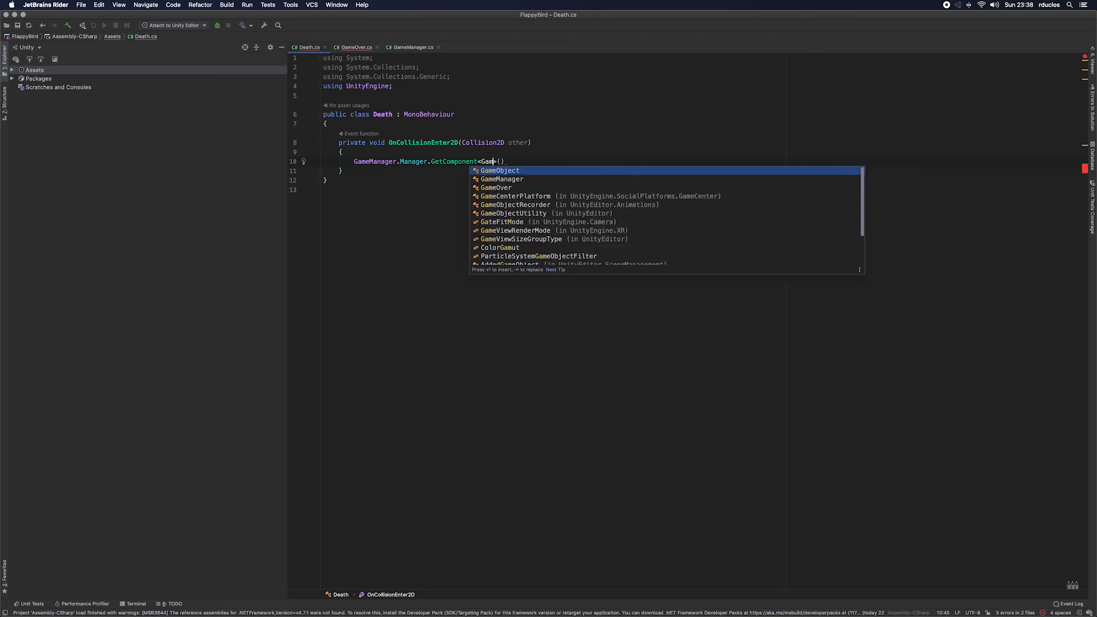
key(Down)
key(Down)
key(Return)
key(Right)
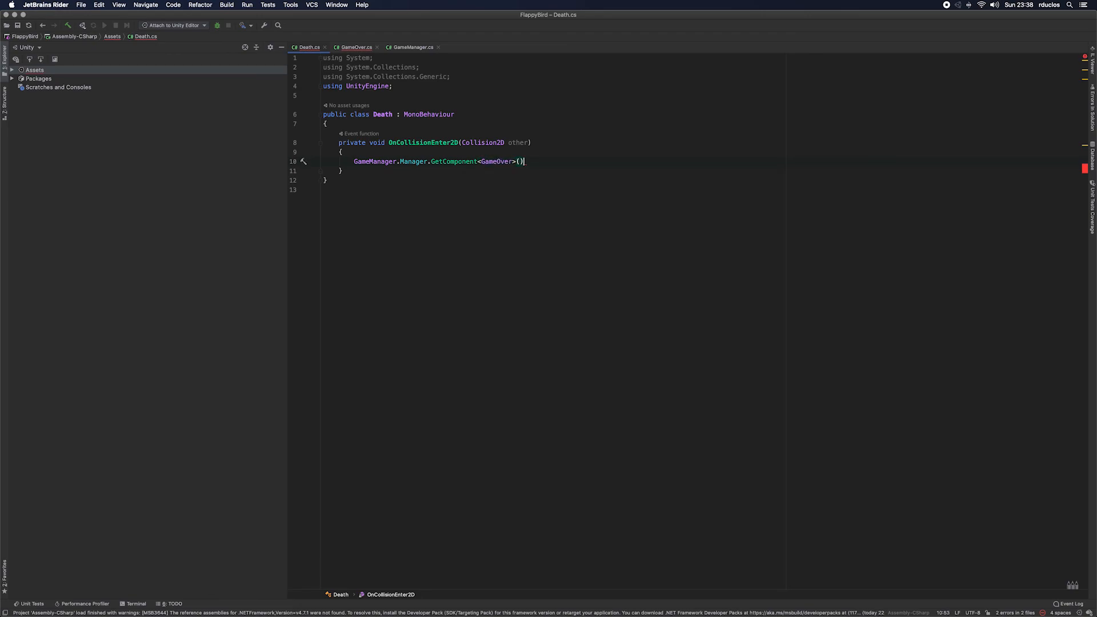
Step: Complete the collision statement with a .GameOver(); call and bring up the GameOver script
key(End)
text(.)
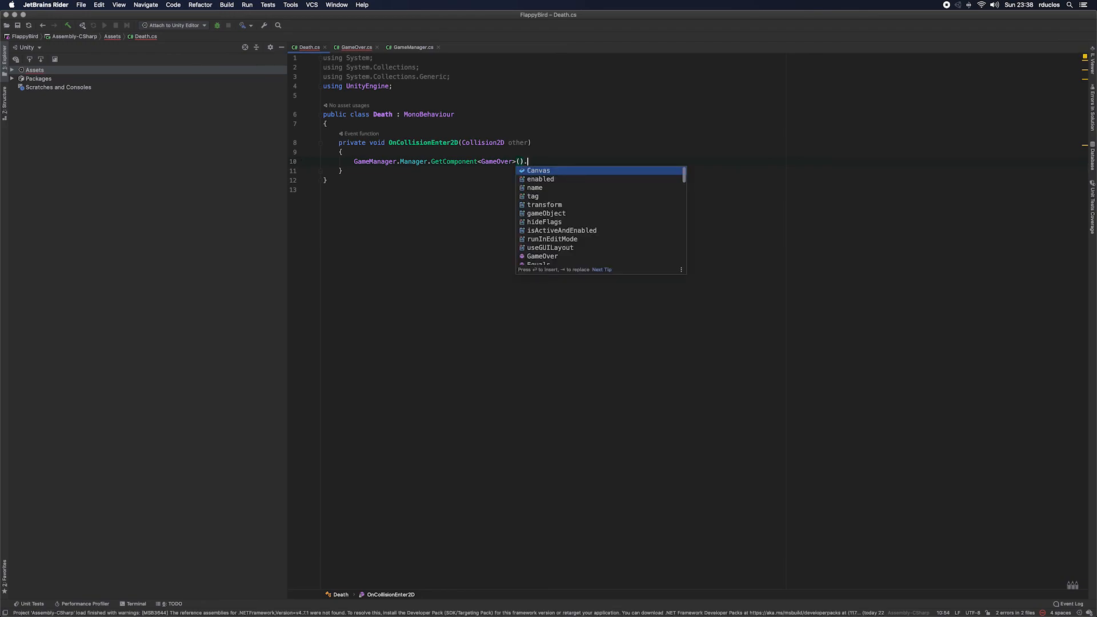
text(G)
key(Down)
key(Down)
key(Return)
text(;)
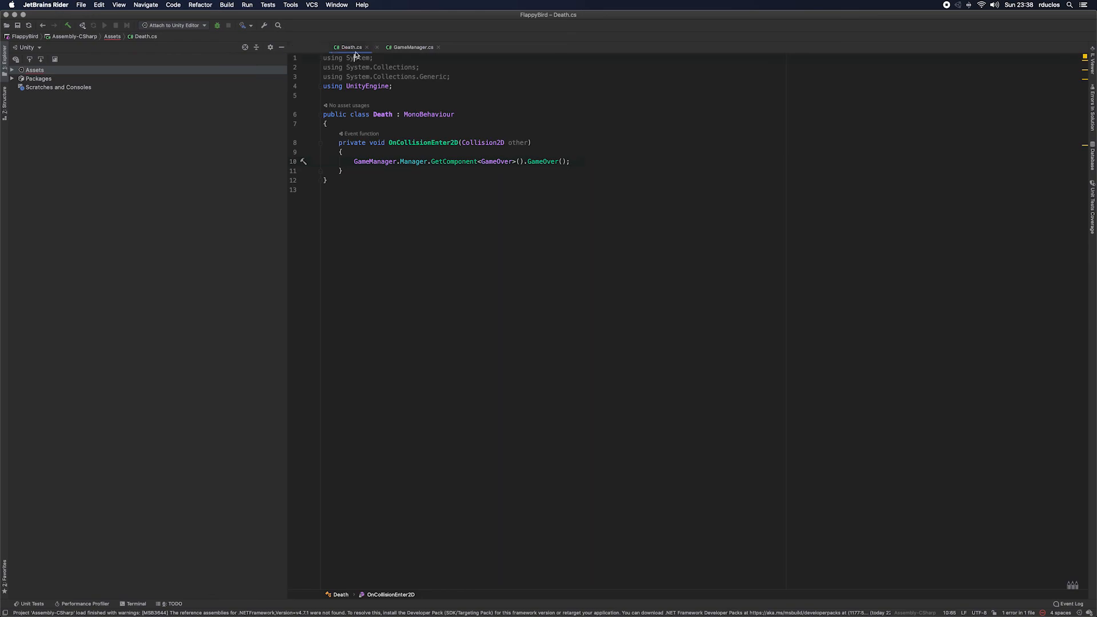
click(355, 48)
click(421, 138)
key(alt+Return)
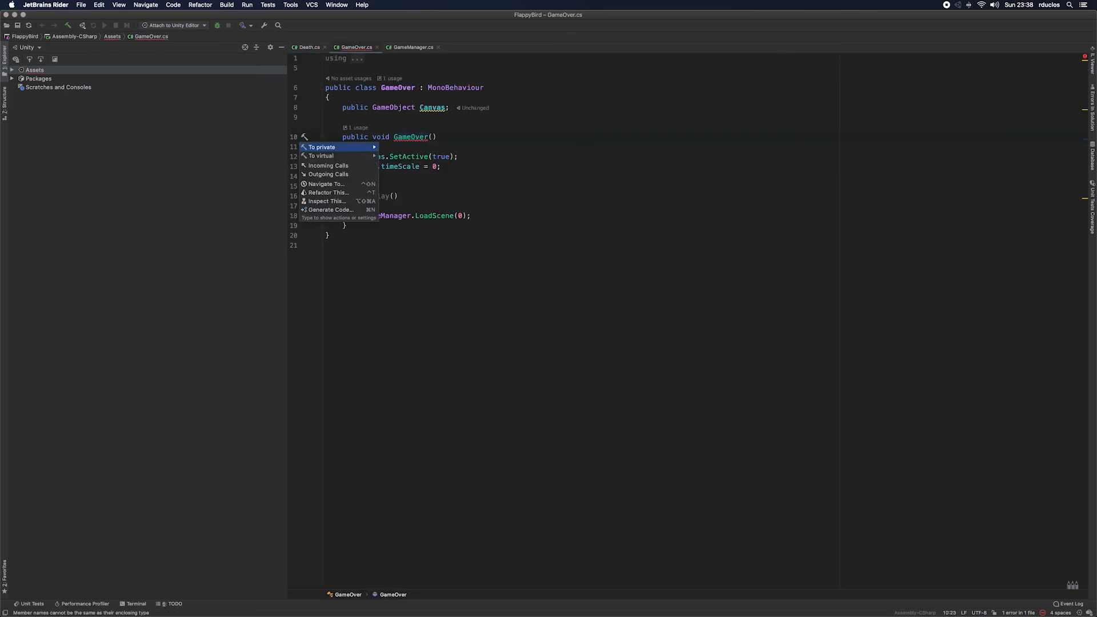
key(Down)
key(Right)
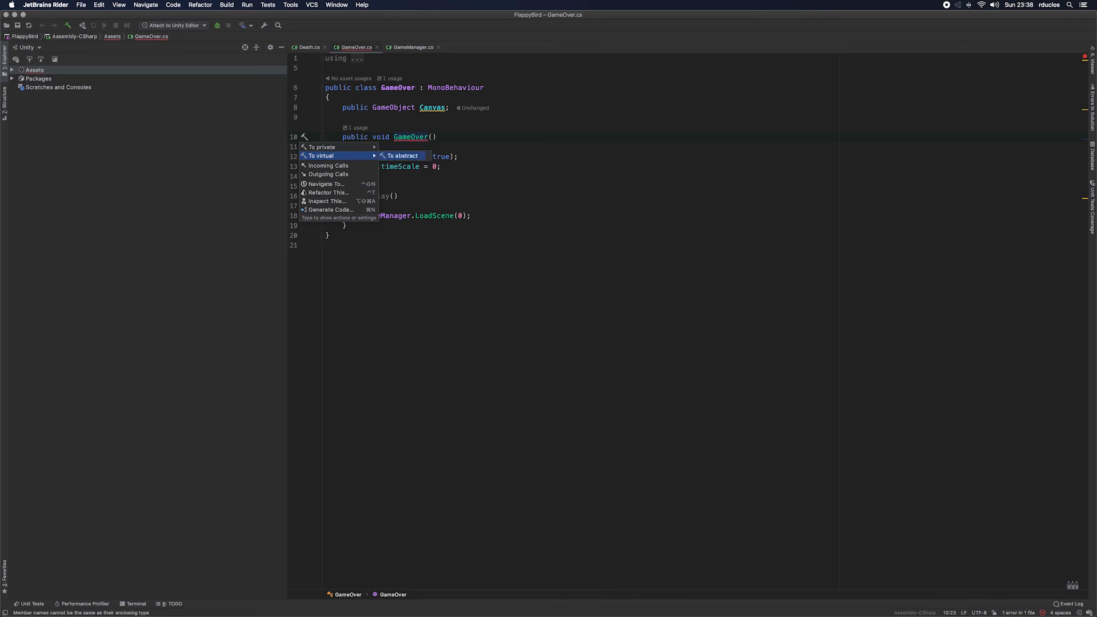
key(Escape)
key(Escape)
key(Right)
key(Right)
key(Right)
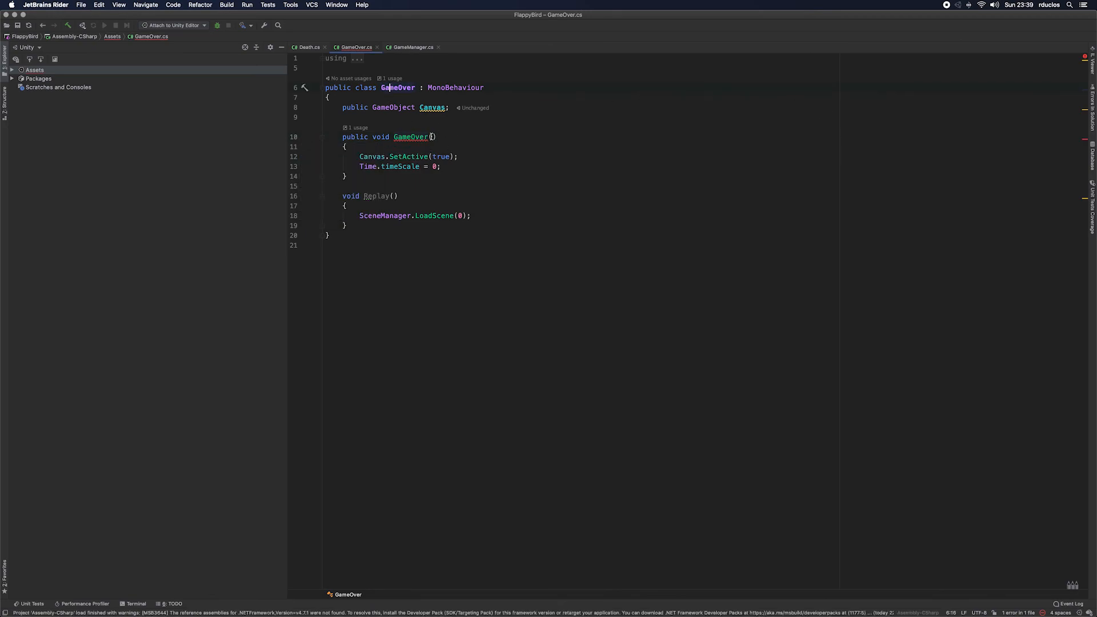
Step: Rename the GameOver method in the GameOver class to TriggerGameOver
click(395, 137)
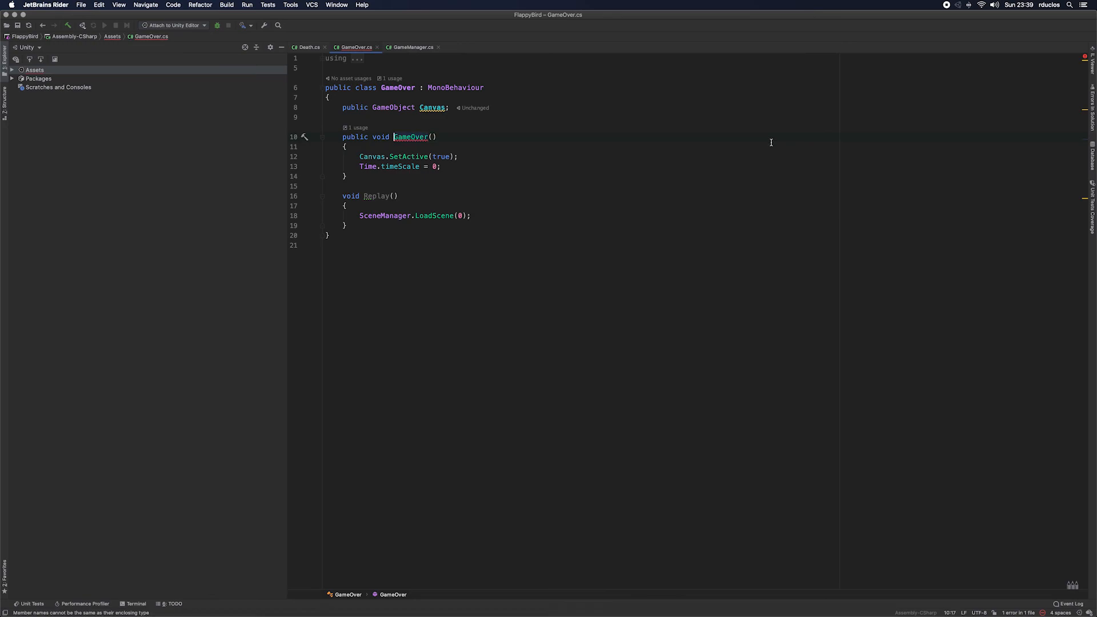
text(Trif)
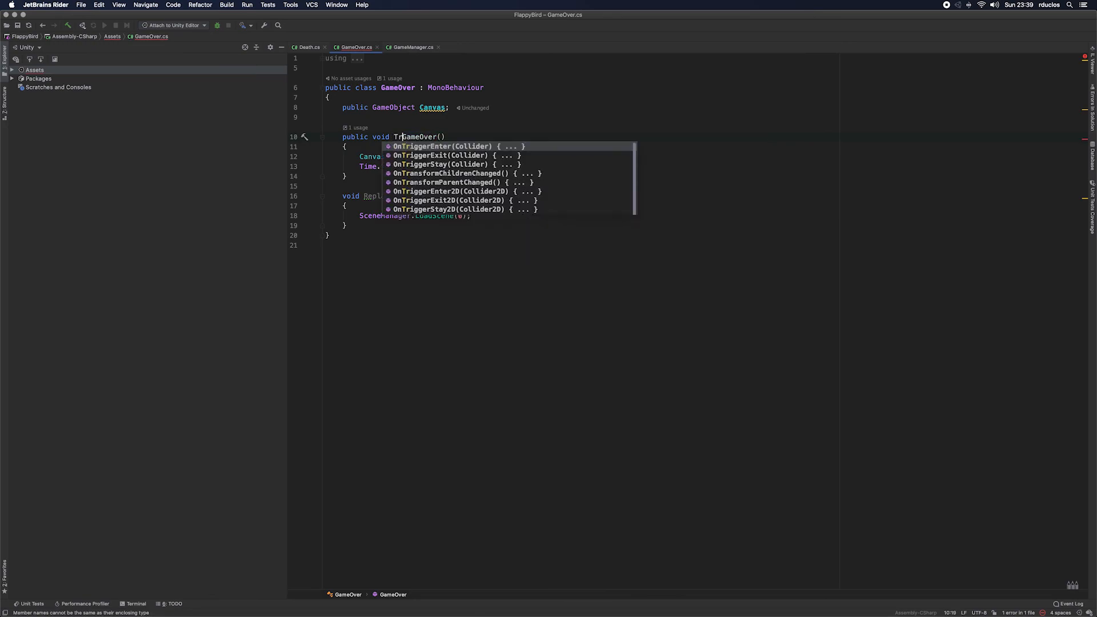
key(BackSpace)
text(gger)
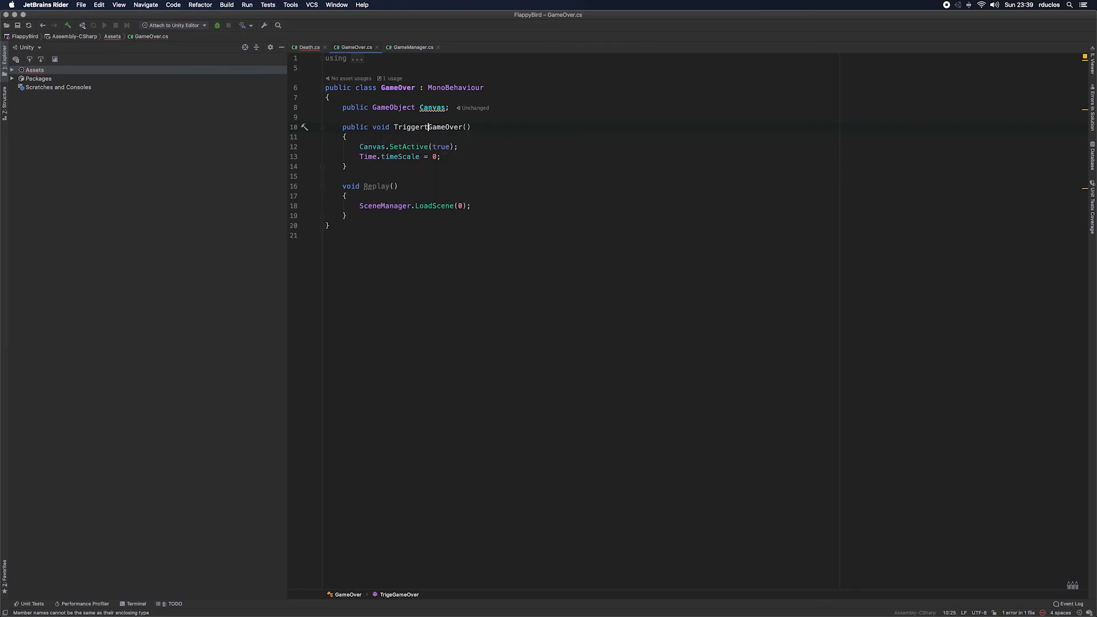
key(Right)
key(Right)
key(Right)
key(Down)
key(Down)
key(Down)
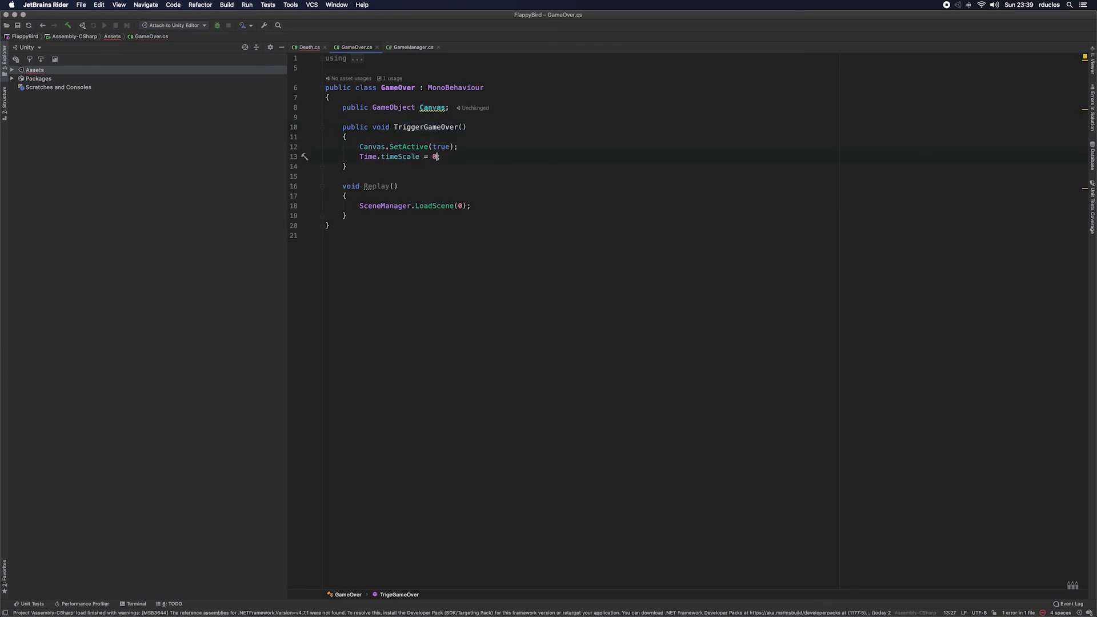
Step: Replace the GameOver() call in the Death script's collision method with TriggerGameOver()
click(309, 47)
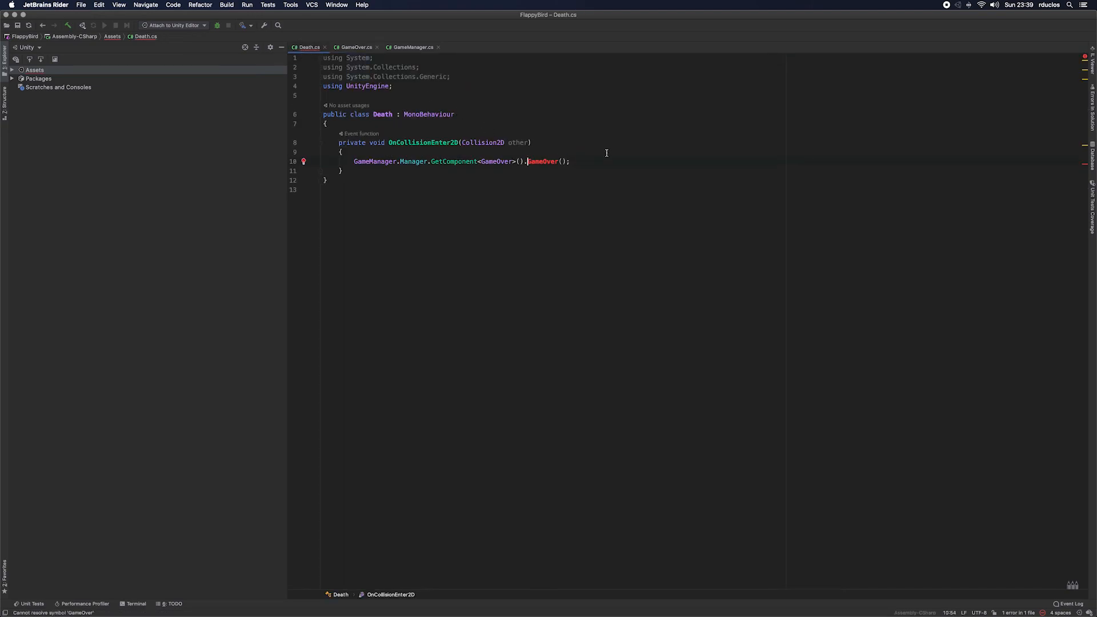
text(Tr)
key(Down)
key(Tab)
key(End)
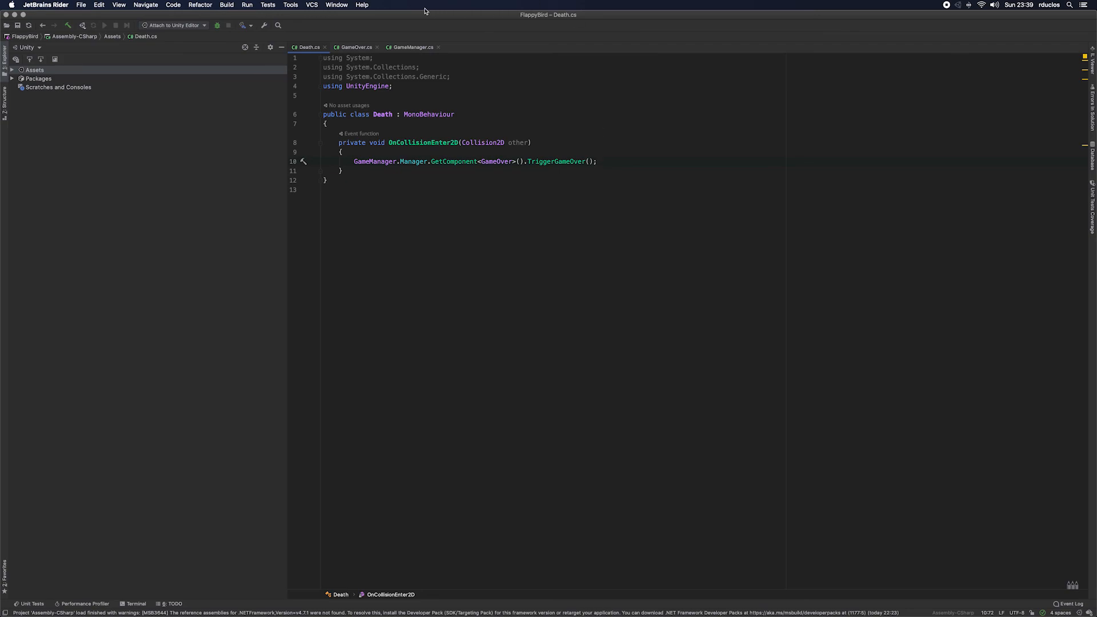
Step: Switch to Unity and assign the scene's Canvas object to the Canvas field of the GameManager's Game Over script
click(356, 47)
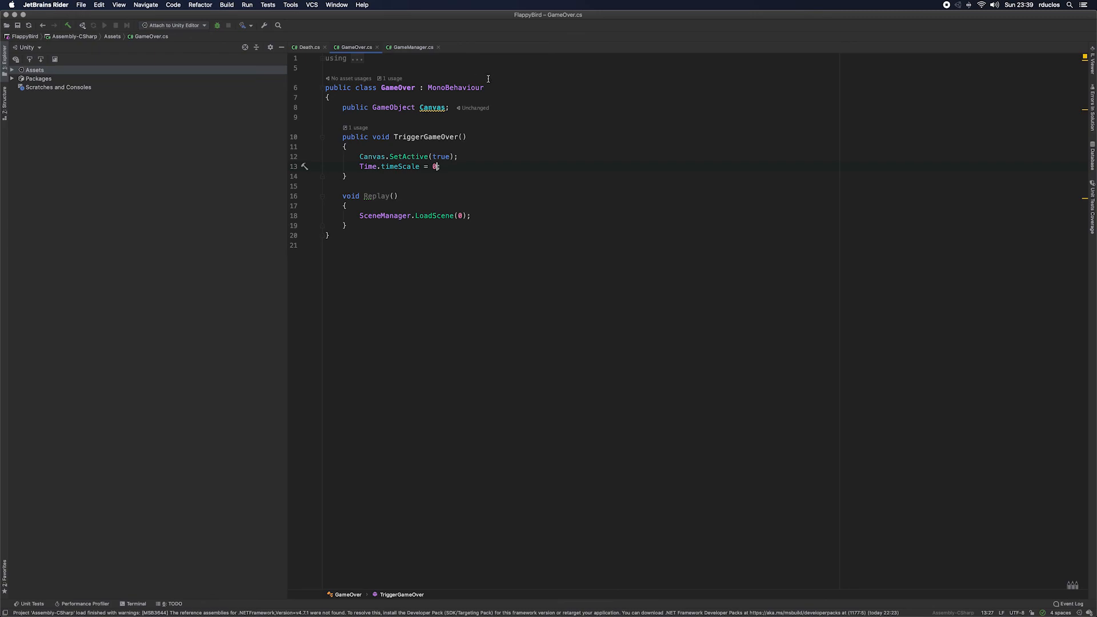
click(441, 108)
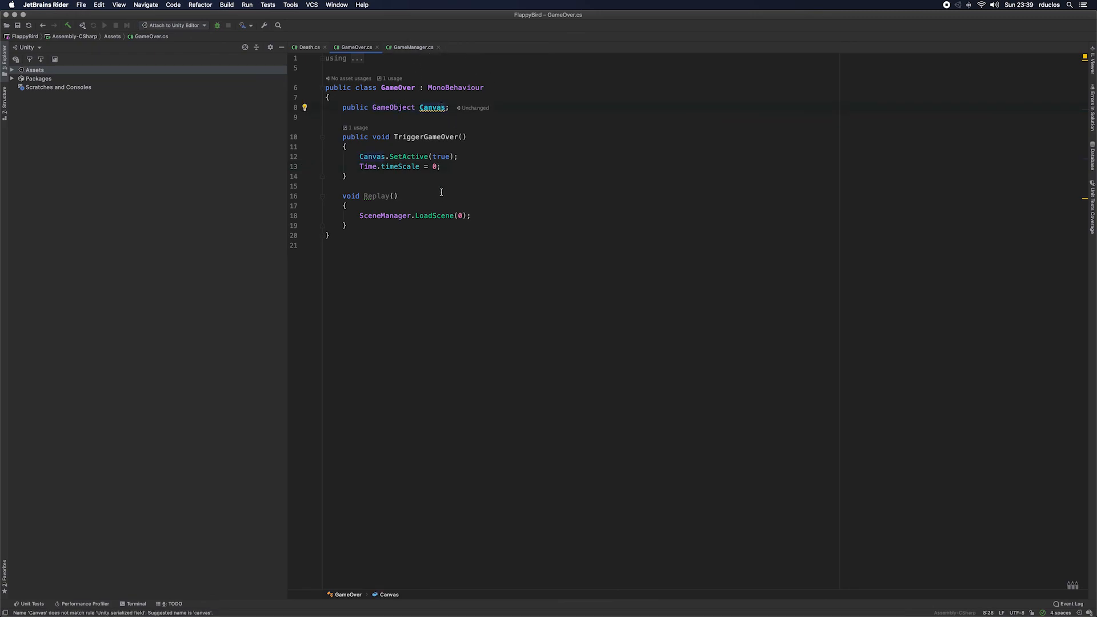
key(super+shift+Tab)
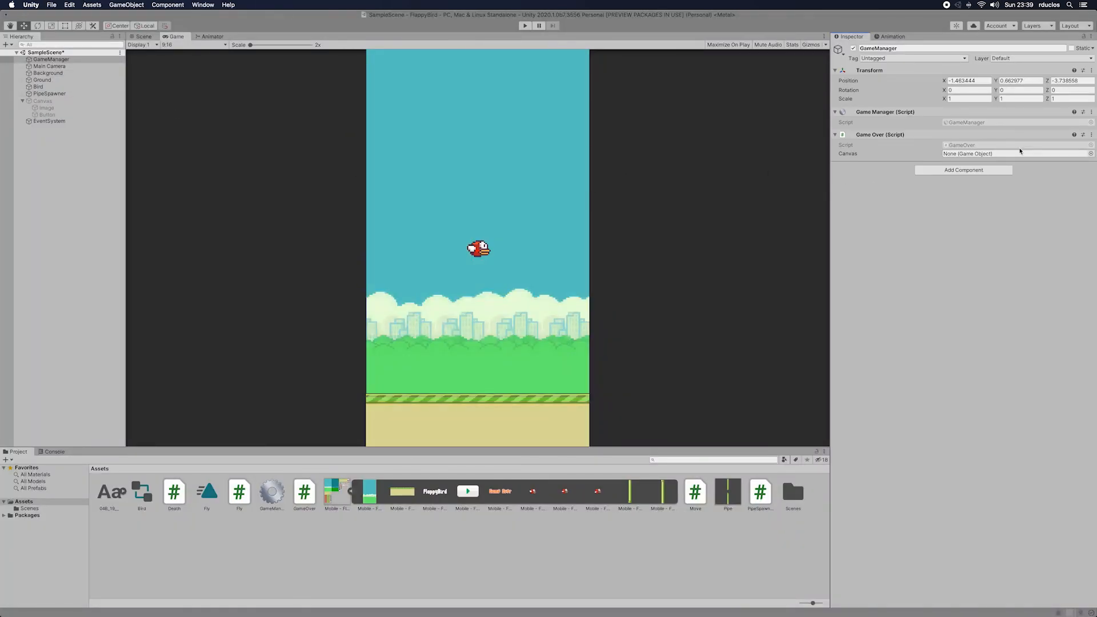
drag(42, 101, 1006, 154)
Step: Add an On Click event to the canvas's Button with GameManager as its target and check the available GameOver functions
click(47, 114)
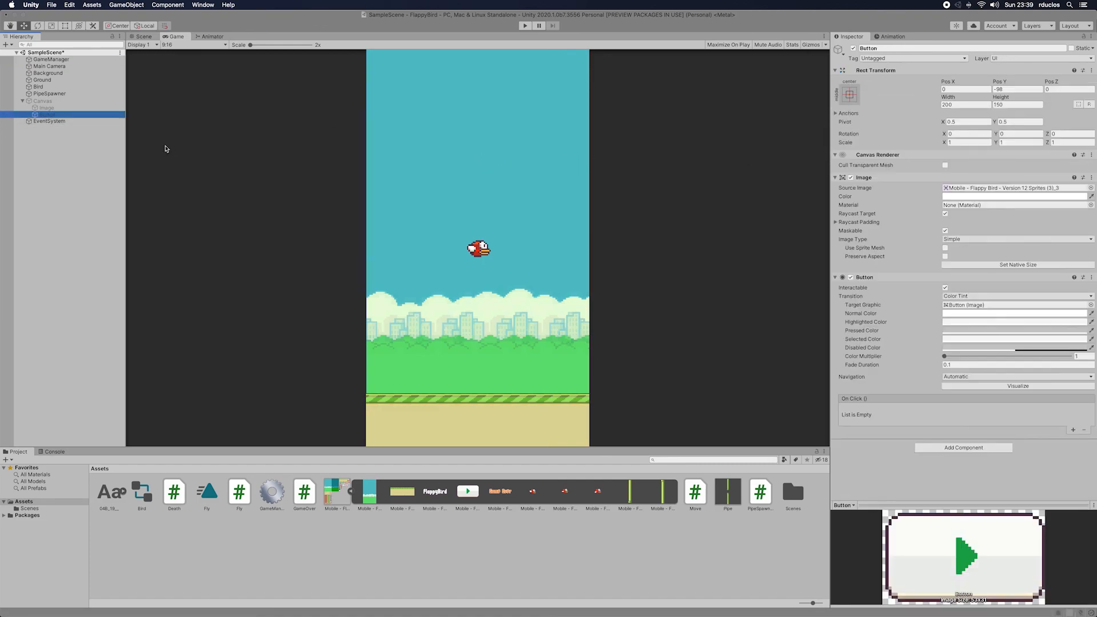
click(1075, 430)
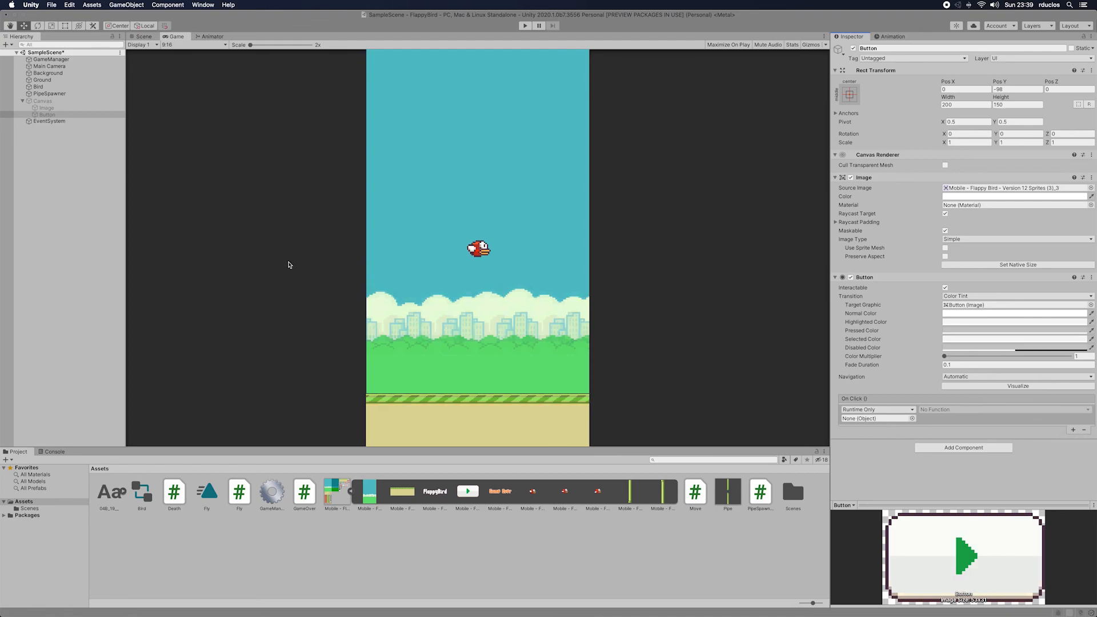
drag(51, 60, 892, 418)
click(940, 410)
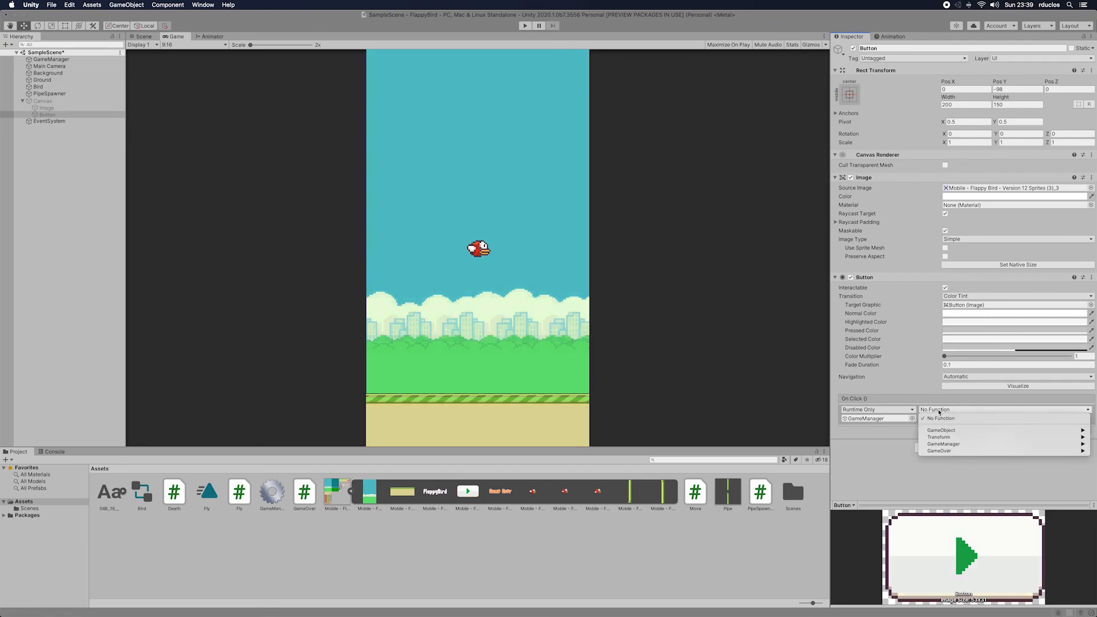
mouse_move(944, 452)
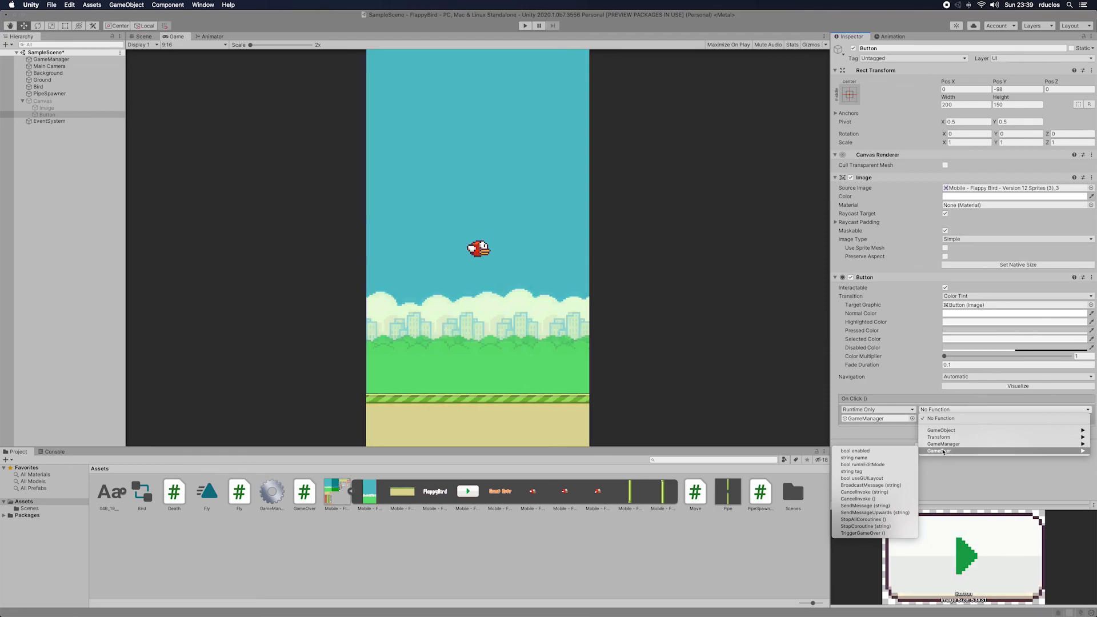
click(985, 484)
Step: Switch to Rider and make the Replay method in the GameOver class public
key(super+Tab)
key(super+Tab)
key(super+Tab)
key(super+Tab)
key(super+Tab)
key(super+Tab)
key(super+Tab)
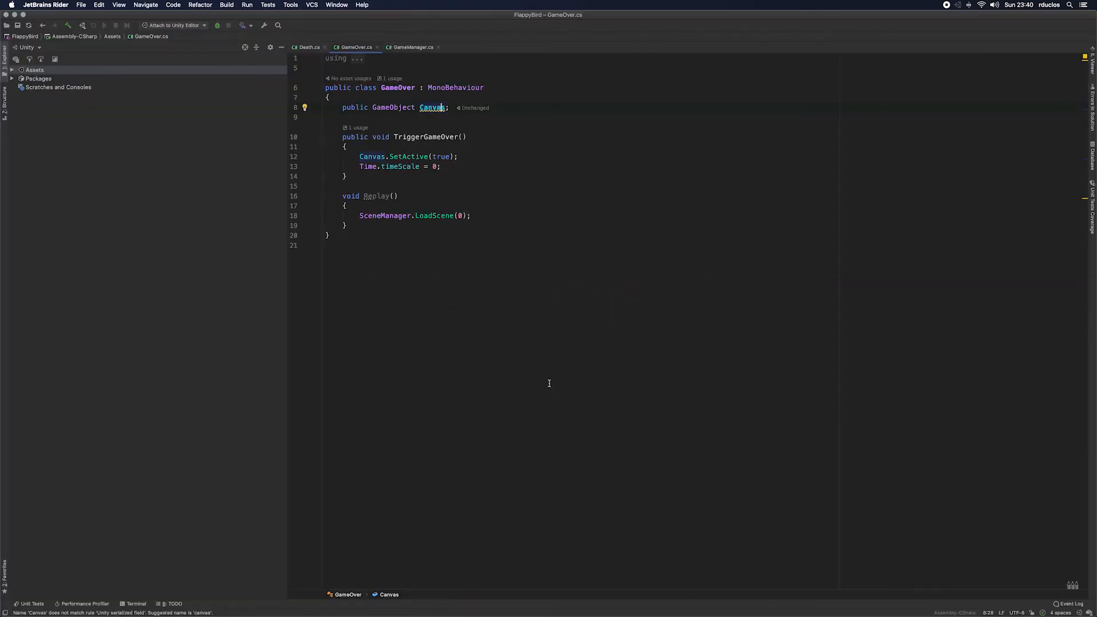
click(343, 196)
text(public)
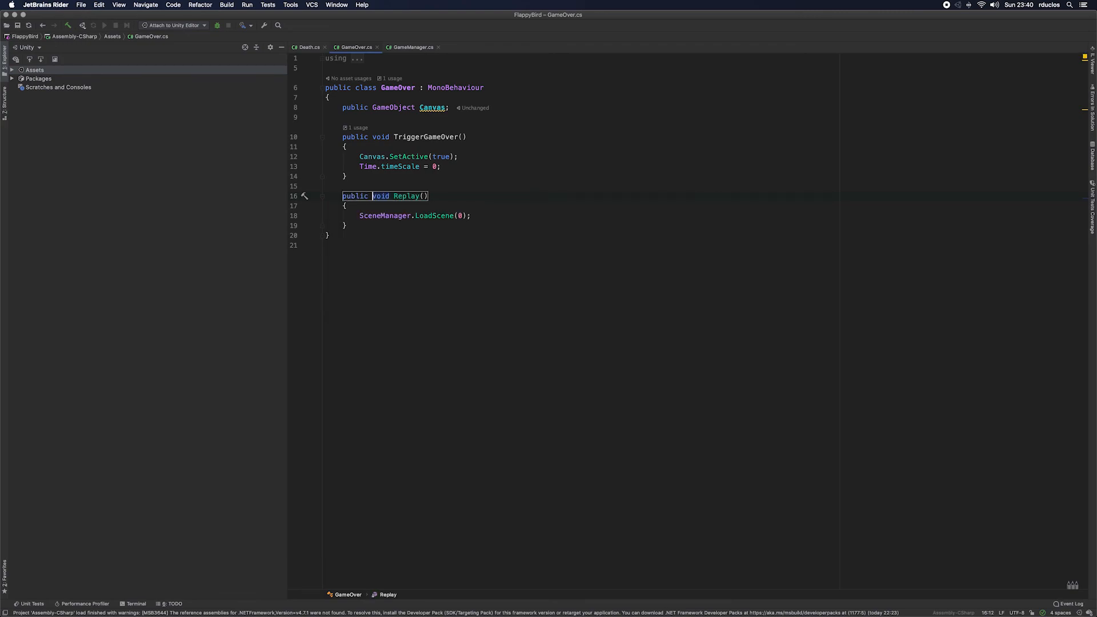
Step: Return to Unity and set the Button's On Click function to GameOver.Replay
key(super+Tab)
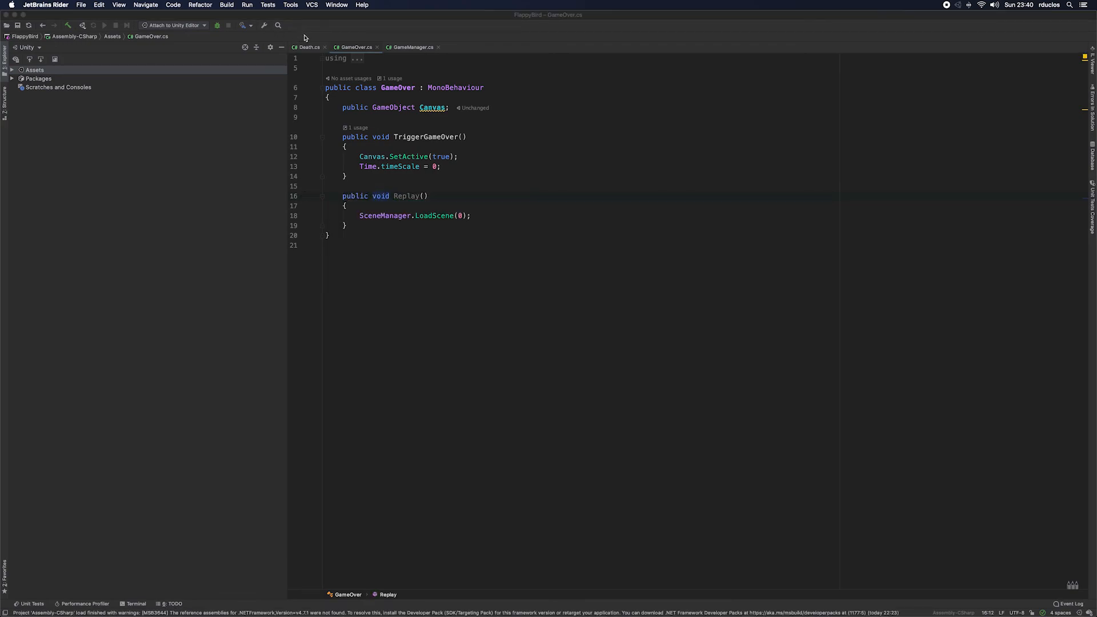
key(super+Tab)
key(super+Tab)
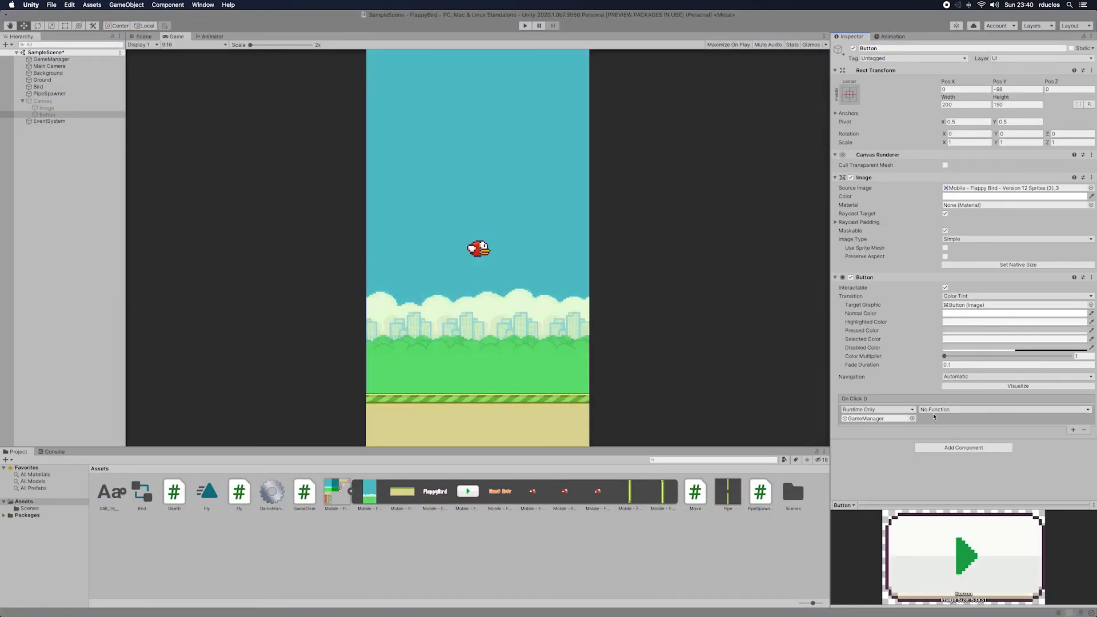
click(935, 410)
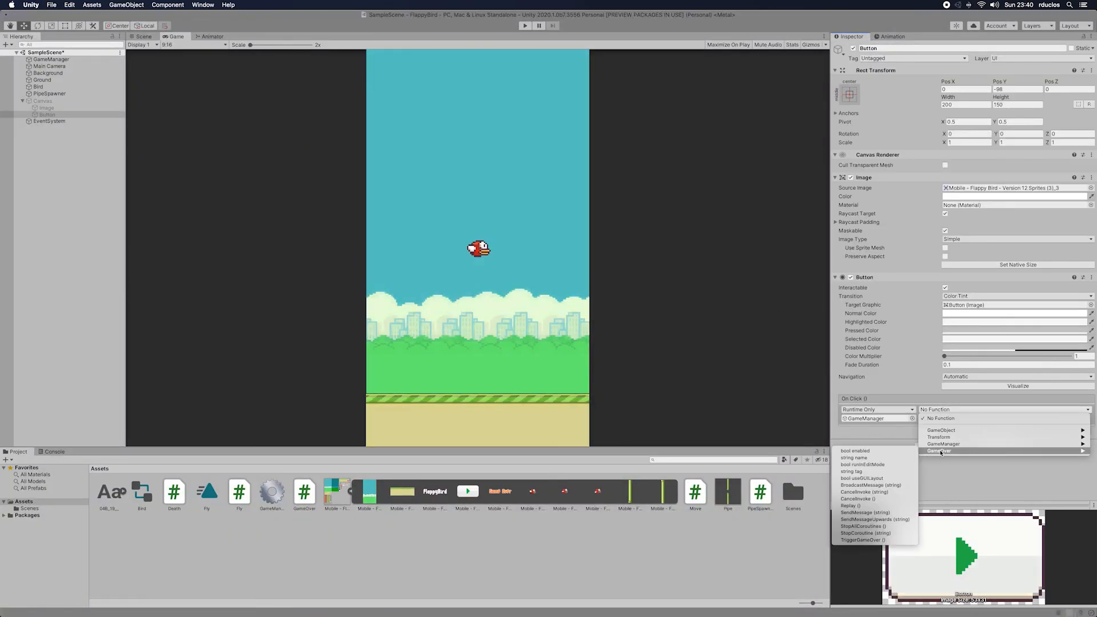
click(862, 507)
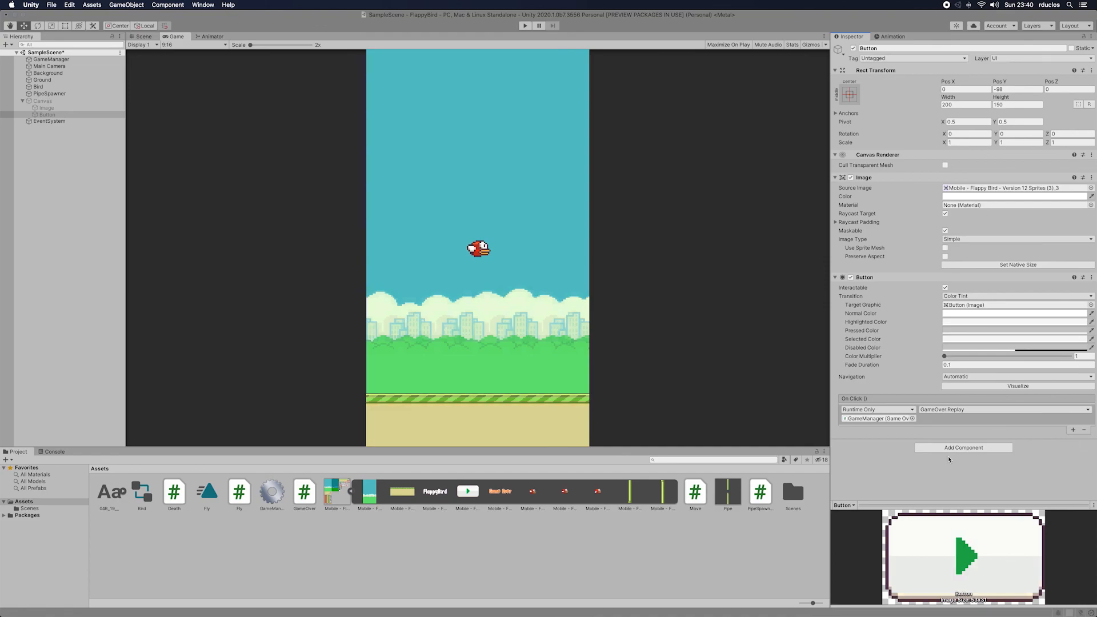
Step: Playtest the scene by flapping the bird through the pipes, and stop play mode
click(525, 26)
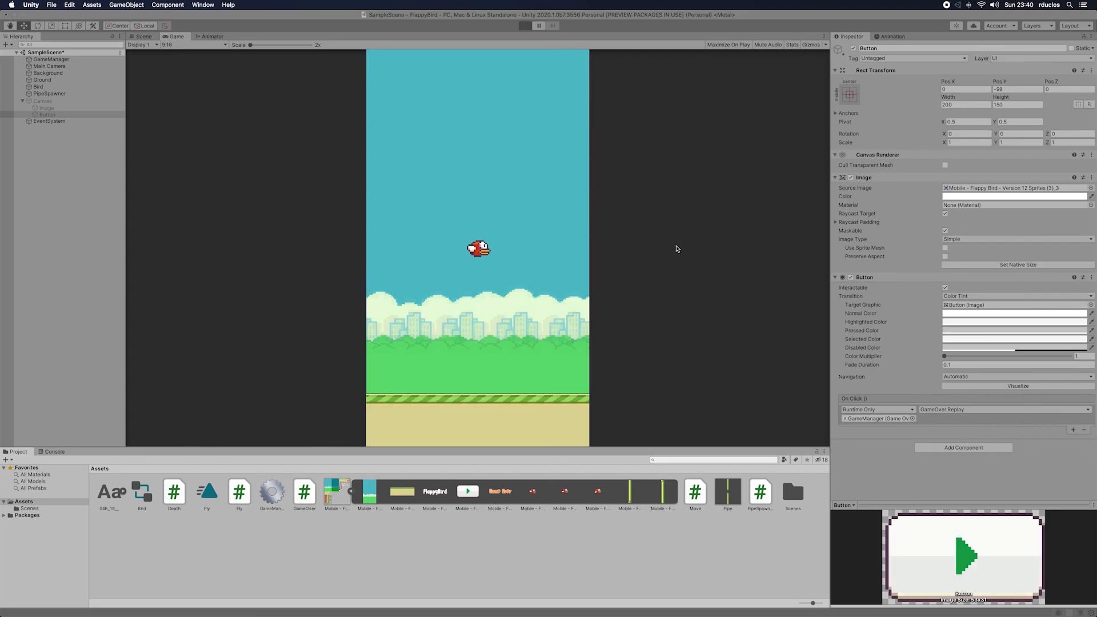
click(625, 239)
click(626, 240)
click(625, 240)
click(625, 240)
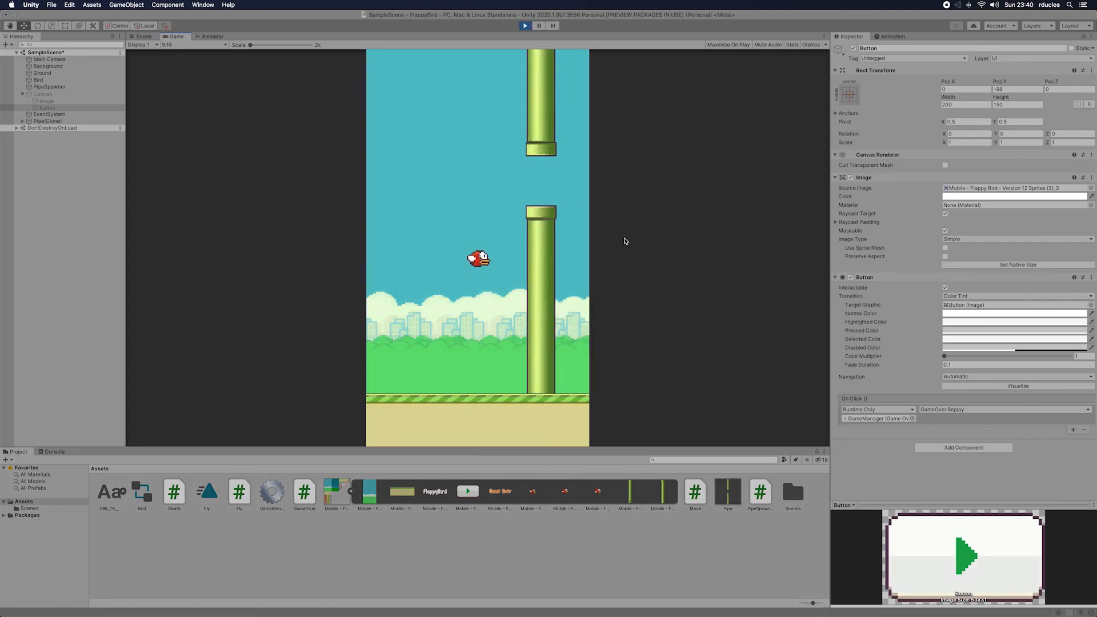
click(626, 240)
click(626, 241)
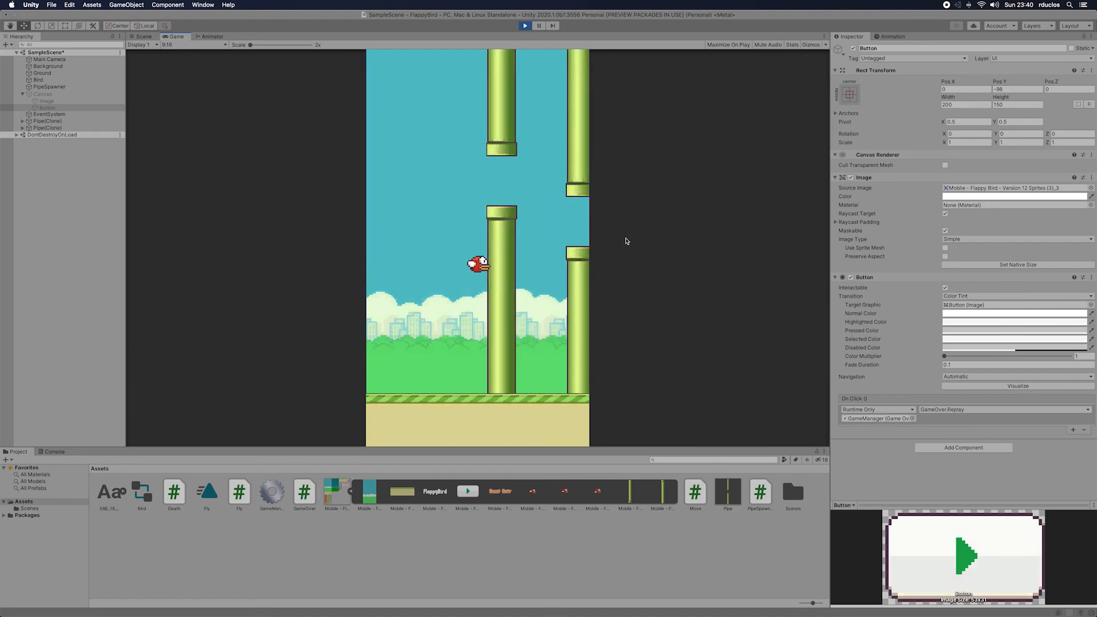
click(626, 241)
click(626, 241)
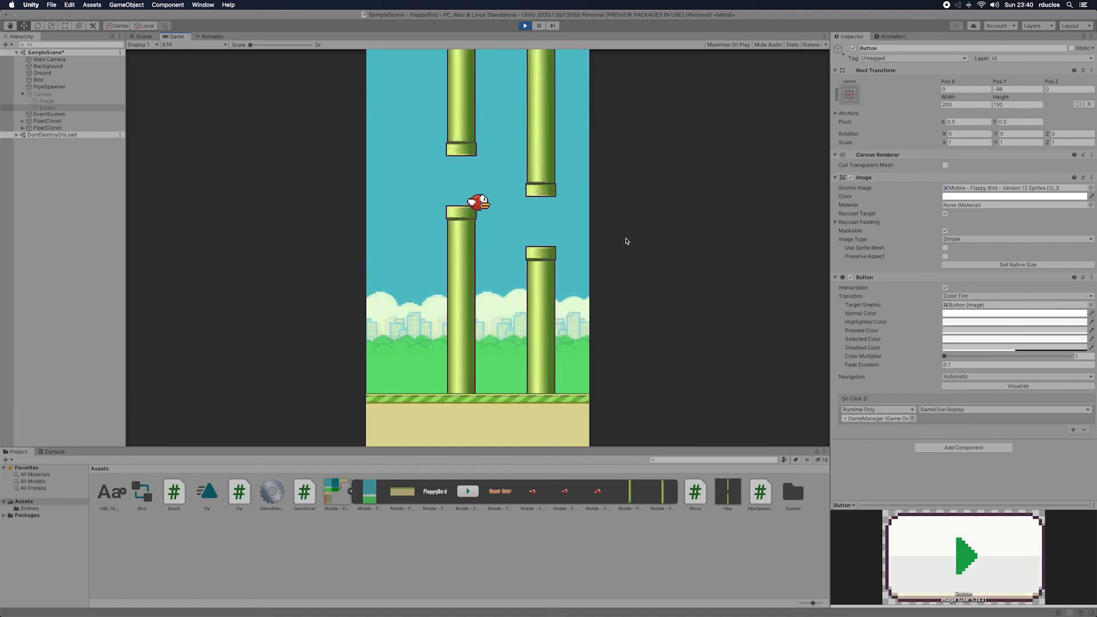
click(626, 241)
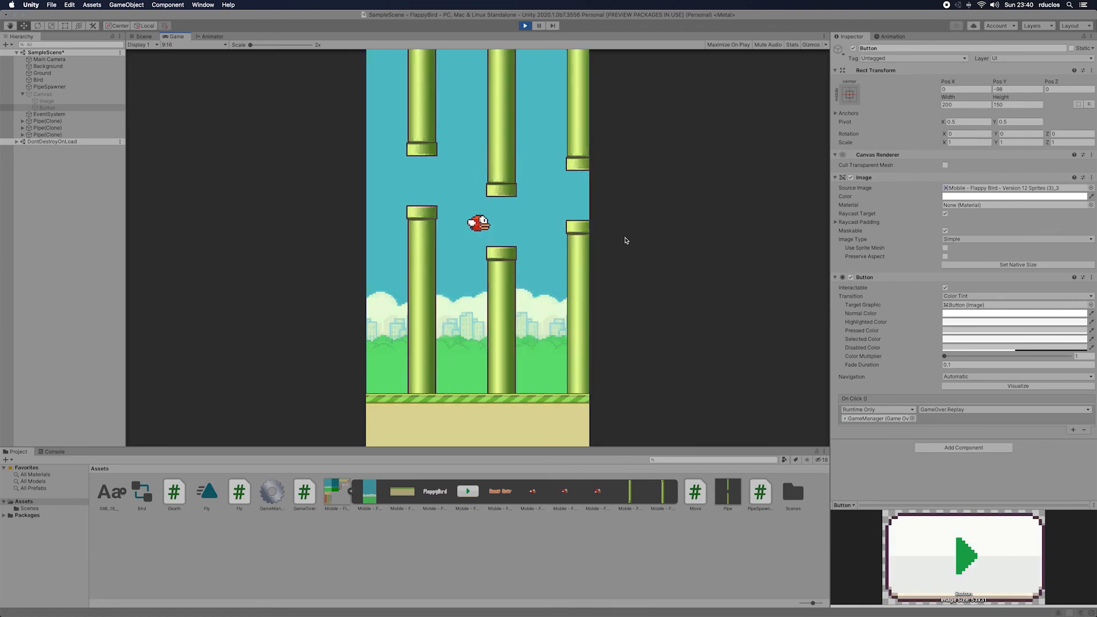
click(626, 241)
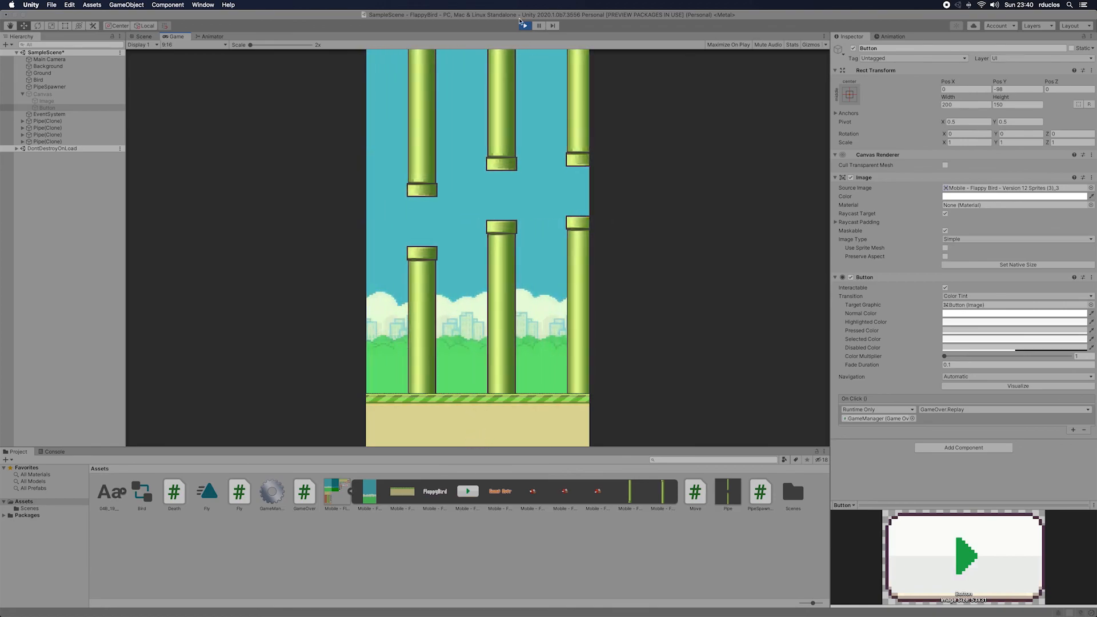
click(525, 26)
Step: Add a Circle Collider 2D component to the Bird object
click(23, 102)
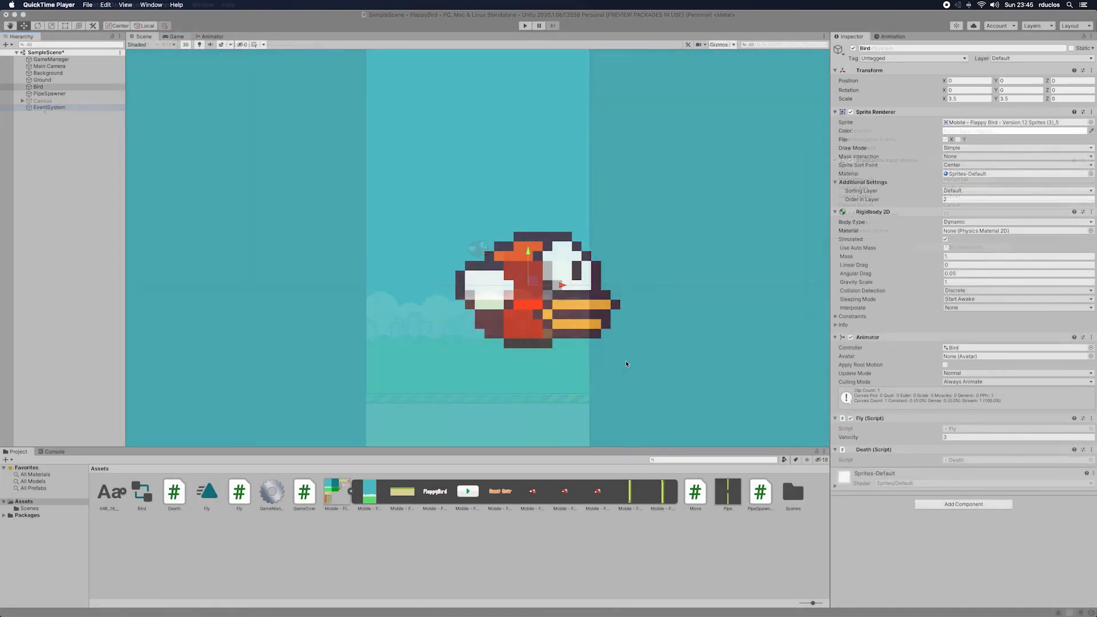
scroll(627, 365, down, 10)
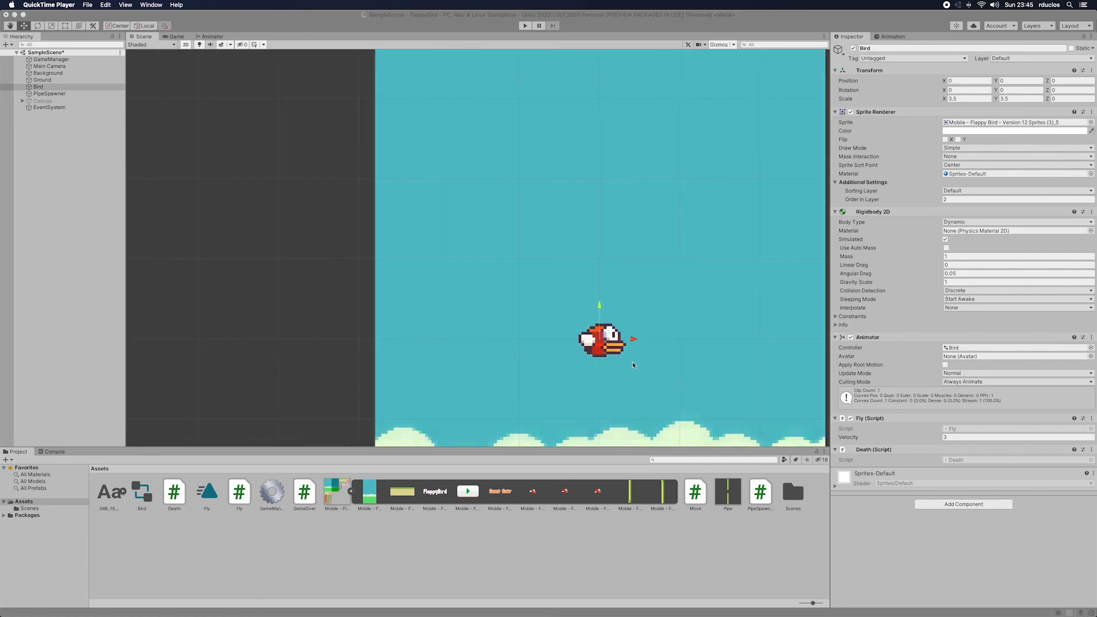
click(953, 504)
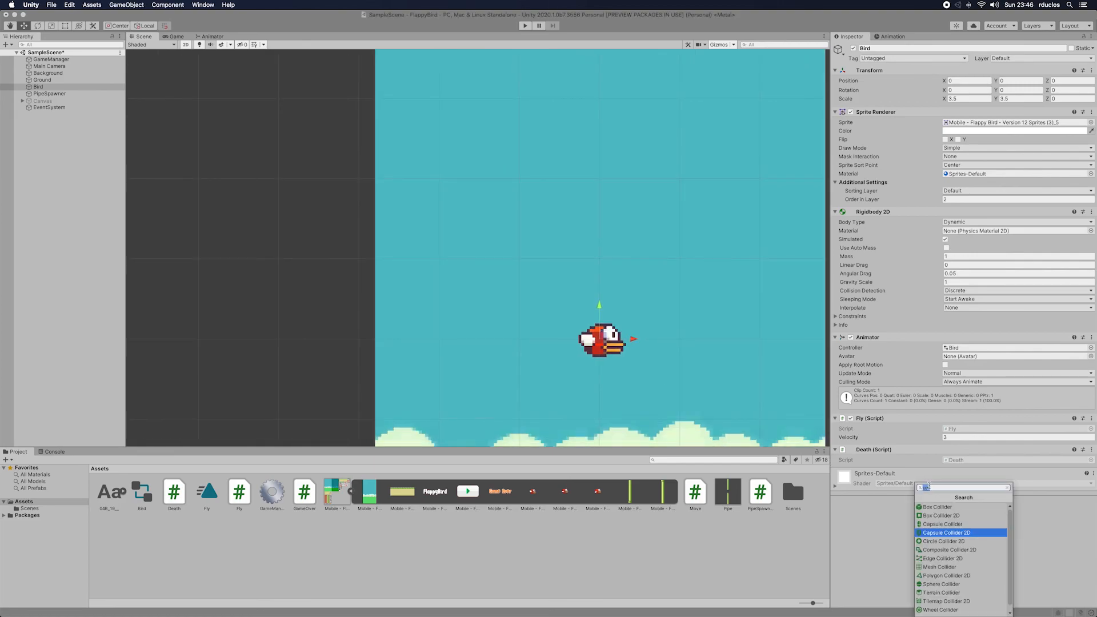
click(942, 542)
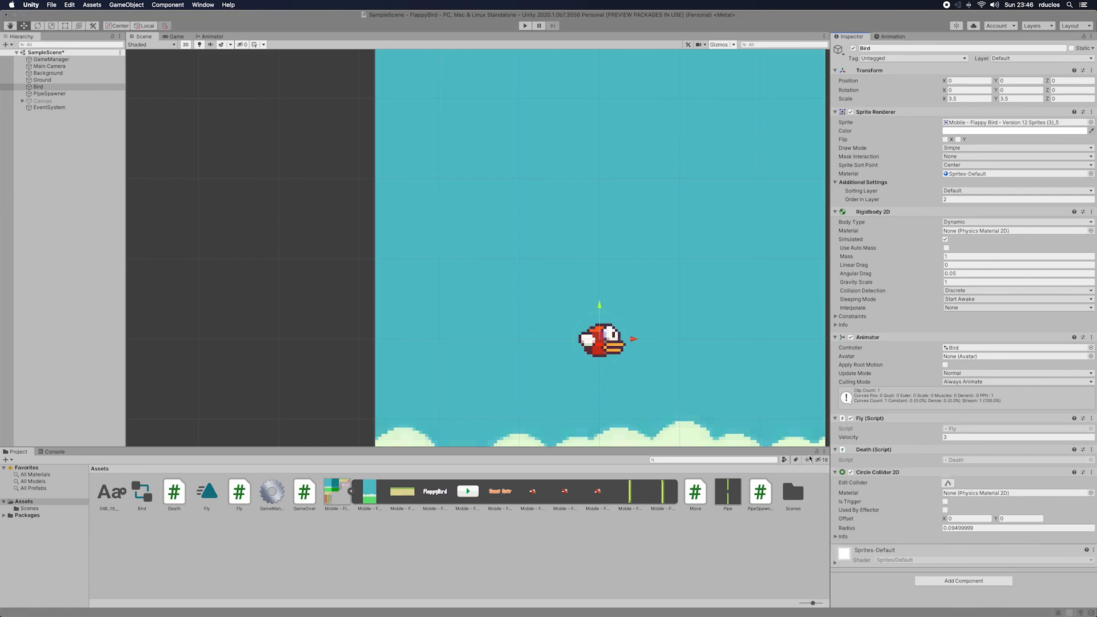
Step: Set the radius of the Bird's Circle Collider 2D to 0.07
click(942, 528)
drag(936, 529, 965, 528)
text(0.07)
Step: Set the Bird's X position to 0 and its Circle Collider 2D X offset to 0.01
click(946, 519)
drag(632, 342, 634, 341)
click(961, 81)
text(0)
click(959, 518)
text(0.05)
key(BackSpace)
text(1)
key(Return)
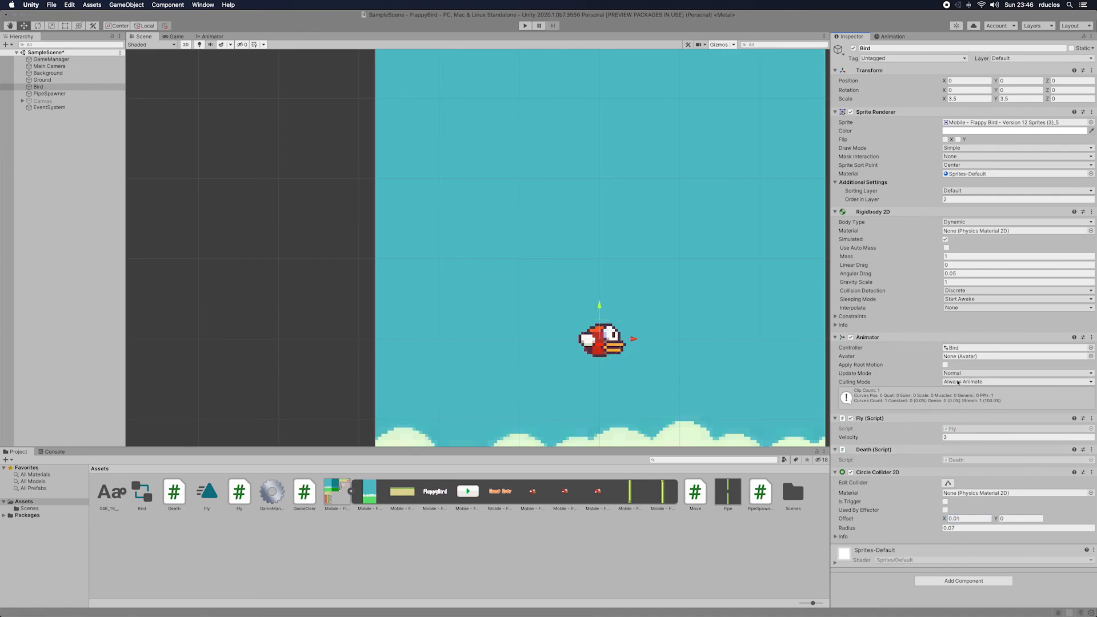
Step: Playtest the game with the Bird's resized circle collider, flapping the bird toward the gaps between the pipes
scroll(501, 243, down, 1)
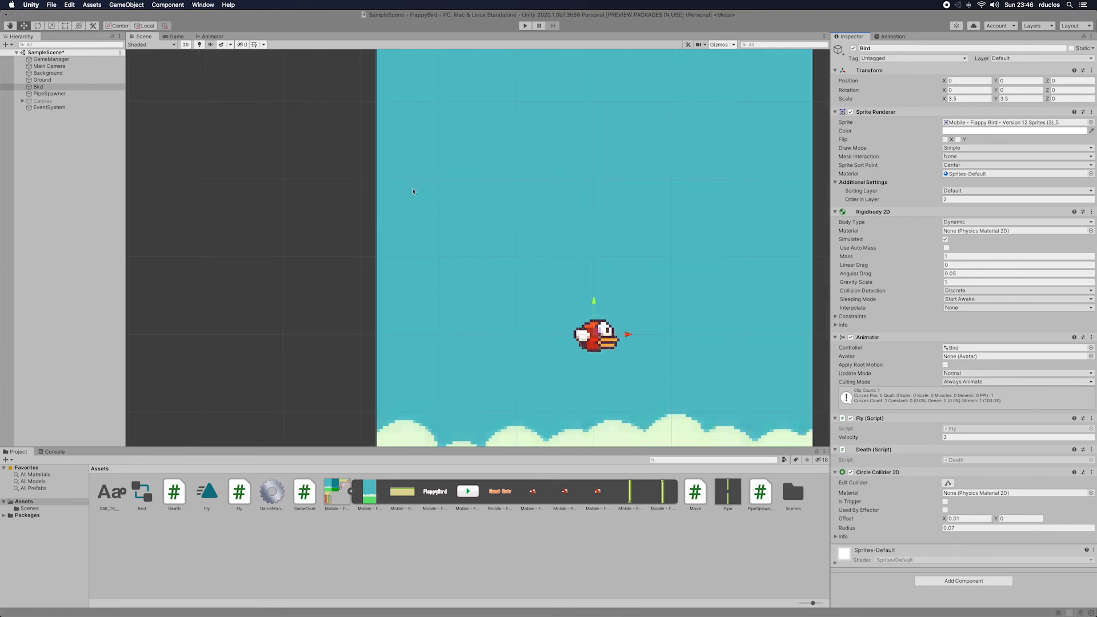
key(super+p)
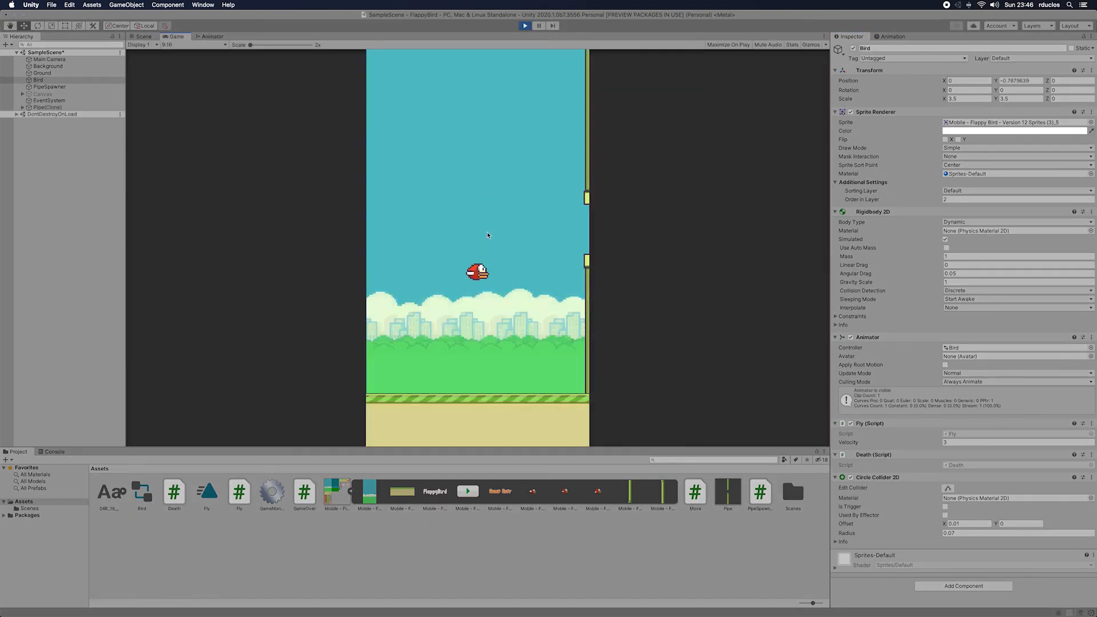
click(485, 237)
click(485, 236)
click(485, 235)
click(485, 236)
click(486, 236)
click(486, 236)
click(557, 242)
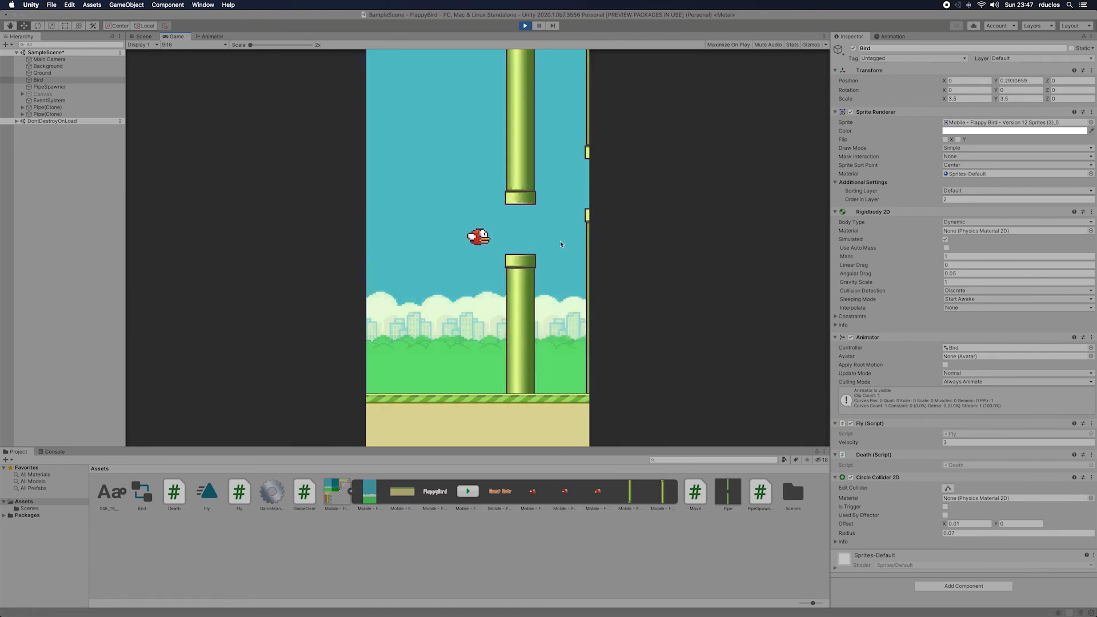
click(535, 239)
click(533, 238)
click(532, 238)
click(532, 237)
click(532, 238)
click(503, 288)
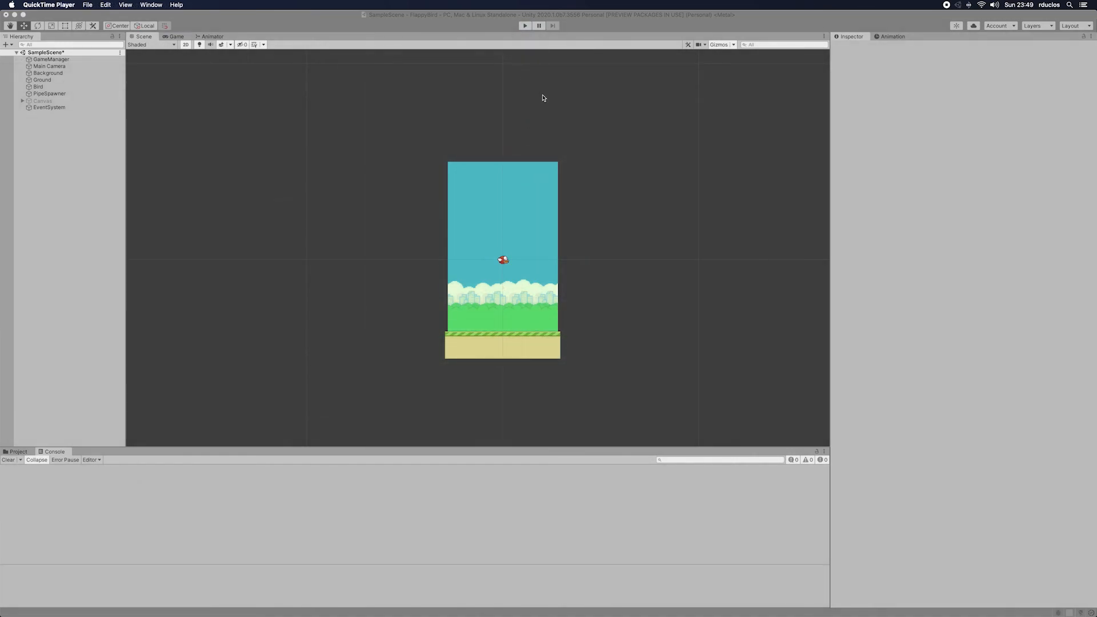
Step: Switch to Rider and show the GameOver.cs script
key(super+Tab)
key(super+Tab)
key(super+Tab)
key(super+Tab)
key(super+Tab)
key(super+Tab)
key(super+Tab)
key(super+Tab)
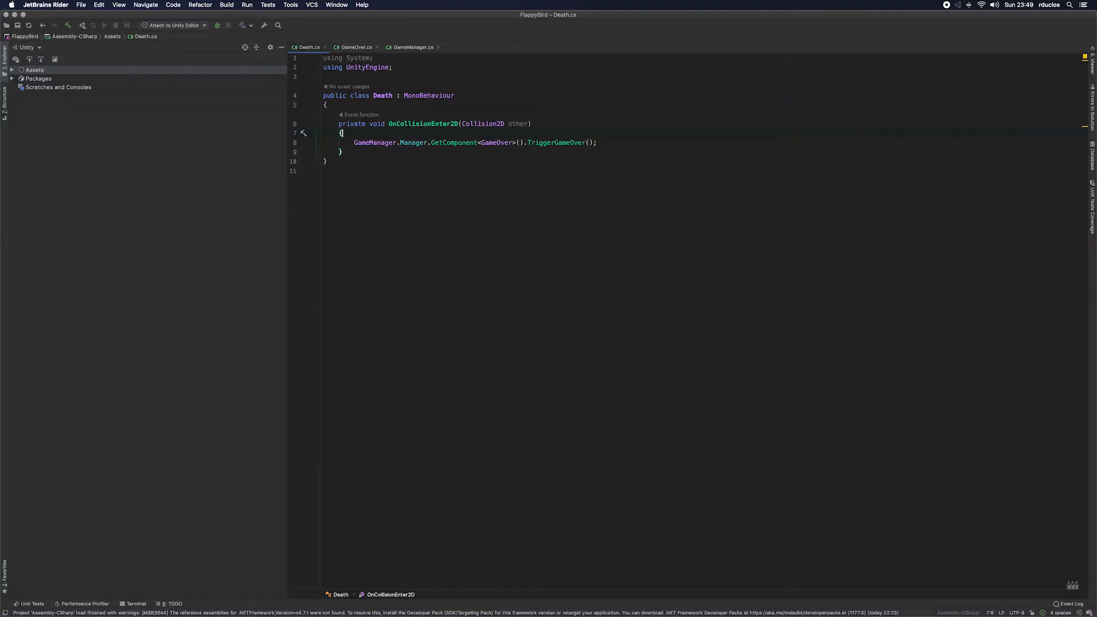
click(357, 50)
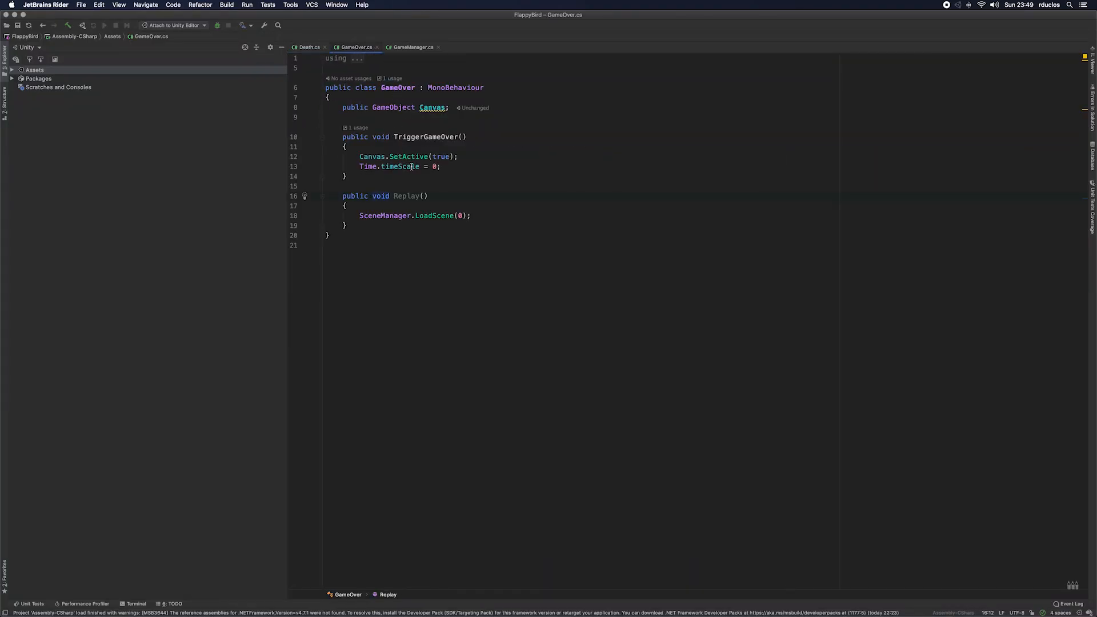
click(440, 206)
key(Return)
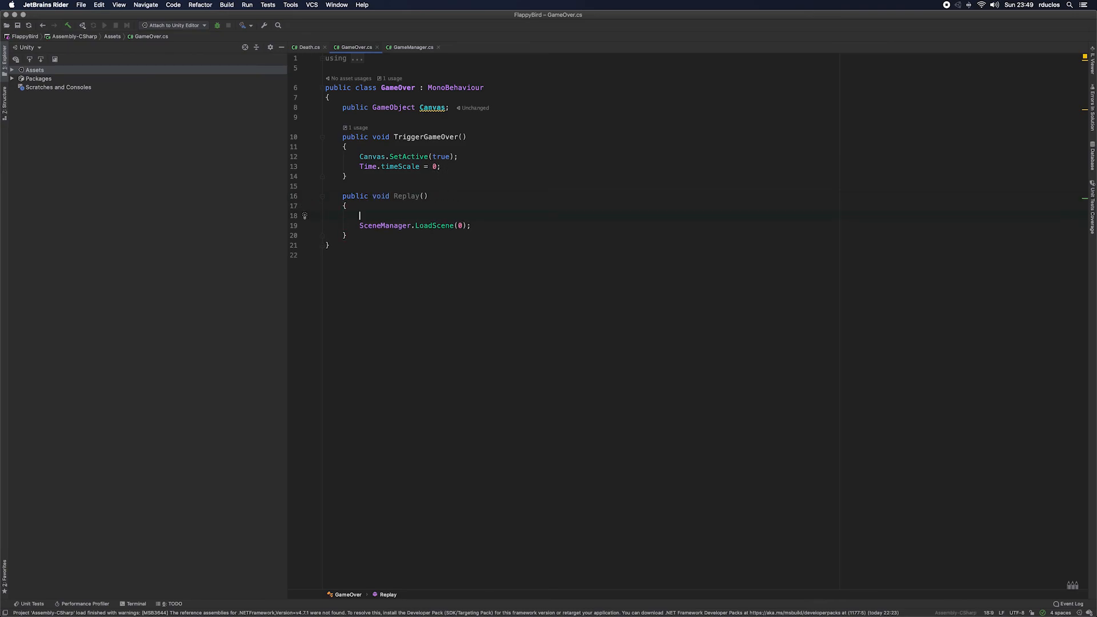
text(Time)
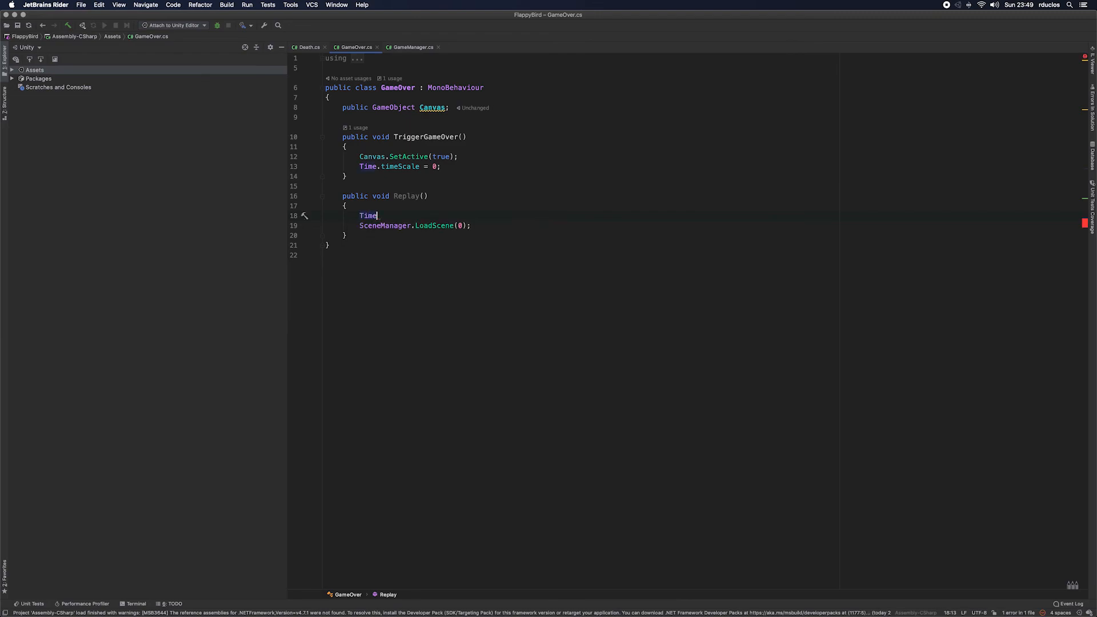
key(BackSpace)
key(BackSpace)
key(BackSpace)
key(ctrl+space)
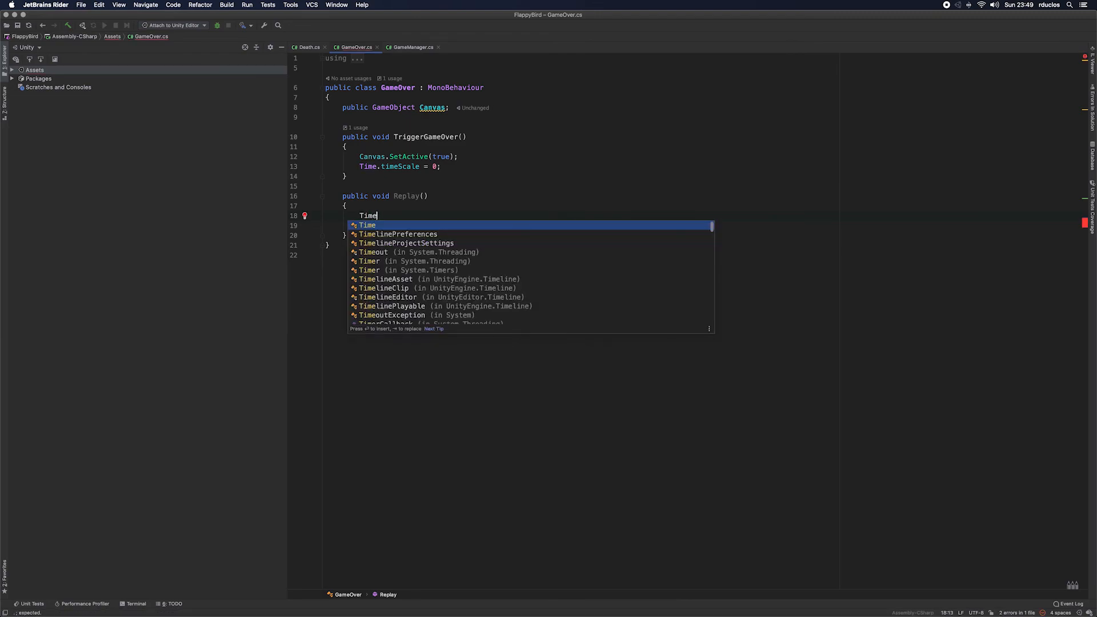
key(BackSpace)
key(BackSpace)
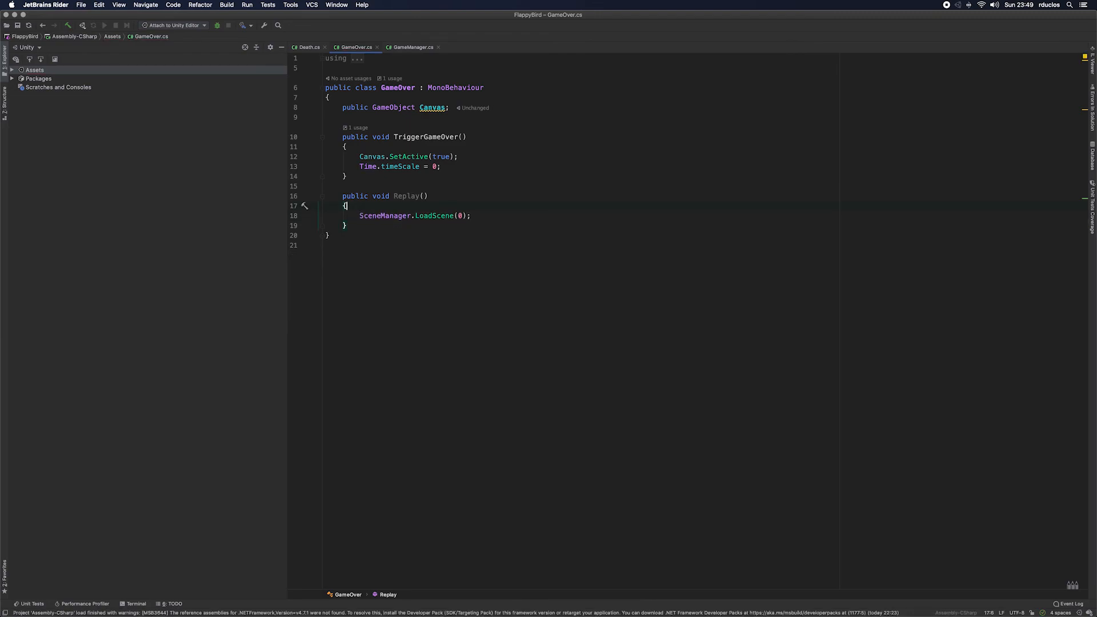
click(414, 48)
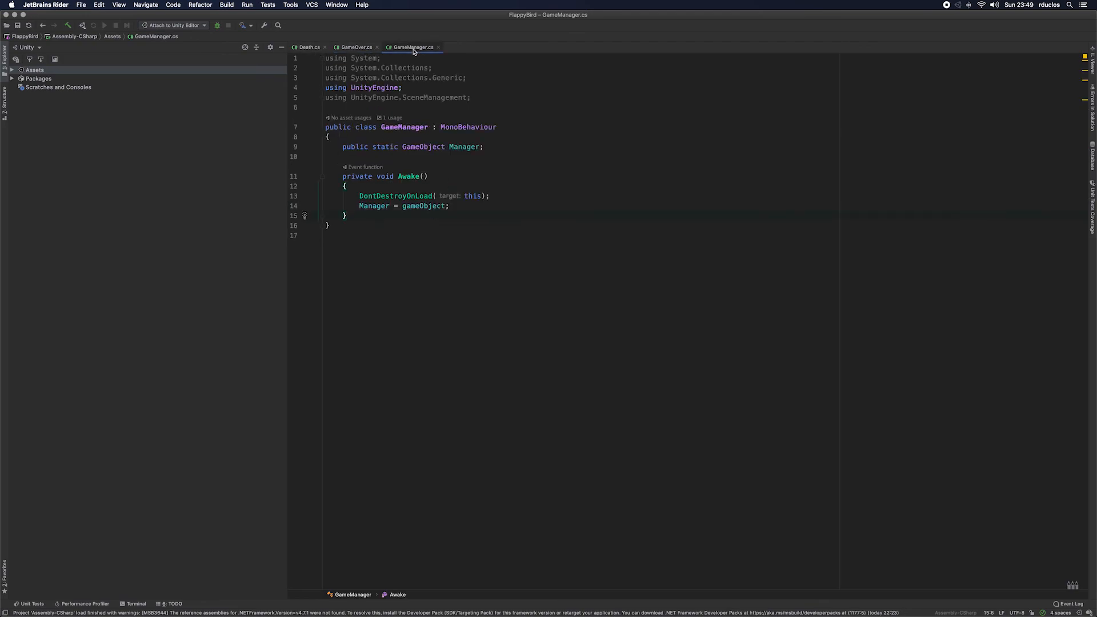
click(446, 187)
key(Return)
text(T)
key(BackSpace)
key(BackSpace)
Step: In GameOver.cs, add the line Time.timeScale = 1; to the Replay method above SceneManager.LoadScene(0)
click(356, 47)
key(Down)
key(Down)
key(Up)
key(Return)
key(Up)
text(Time.)
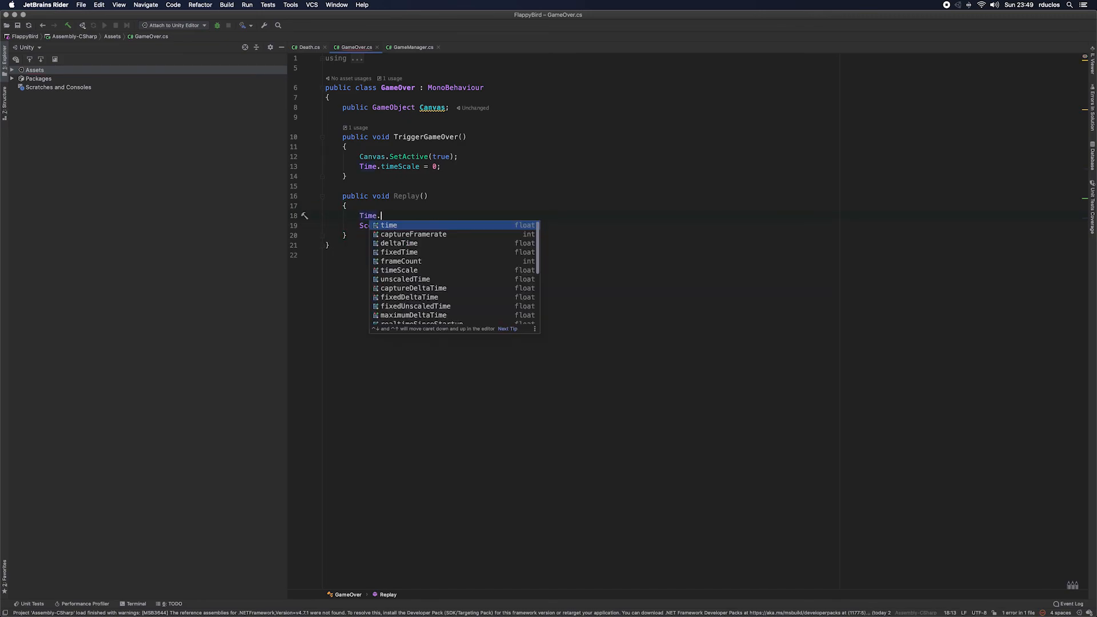
key(Down)
key(Down)
key(Down)
key(Down)
key(Down)
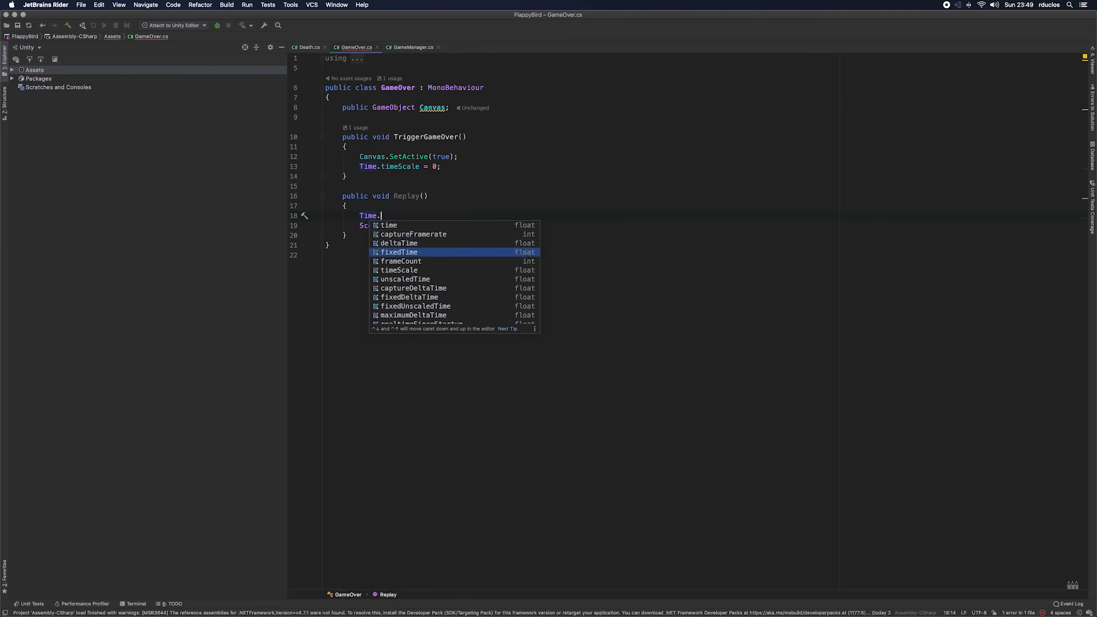
key(Return)
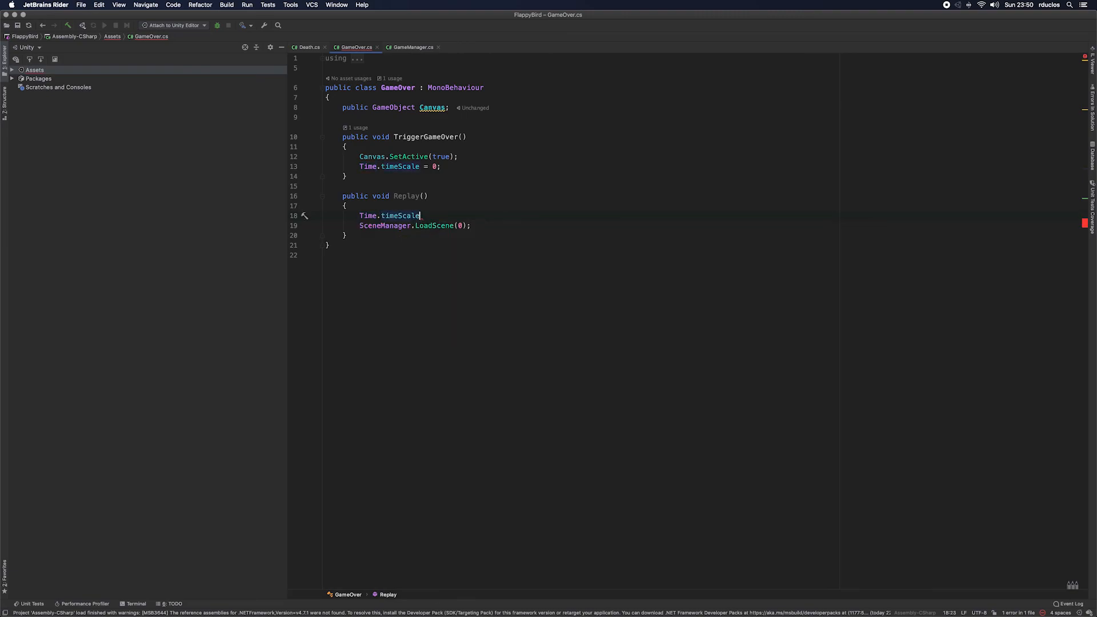
text(/)
key(BackSpace)
text(+)
key(BackSpace)
key(BackSpace)
text(= 1.)
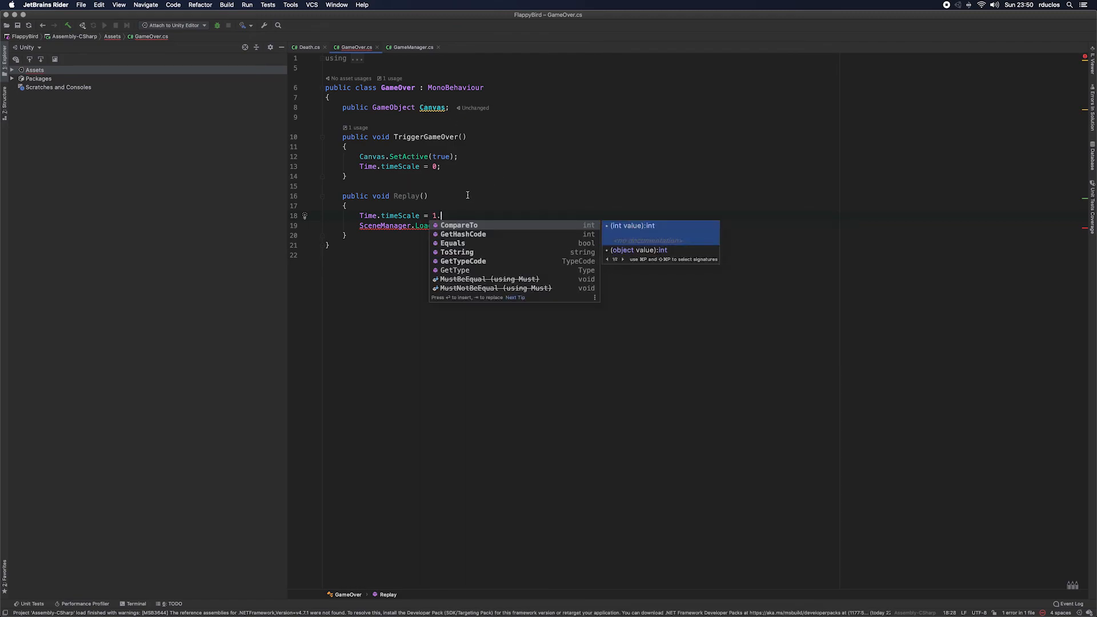
key(BackSpace)
text(;)
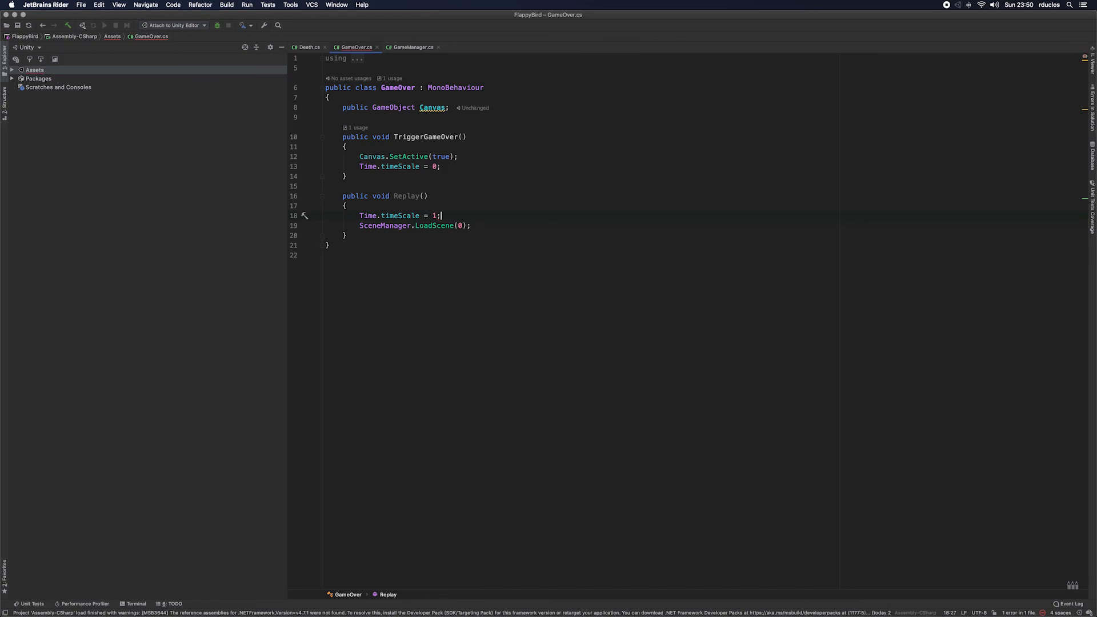
Step: Switch to Unity, playtest the game with the updated Replay method, and stop play mode
key(super+Tab)
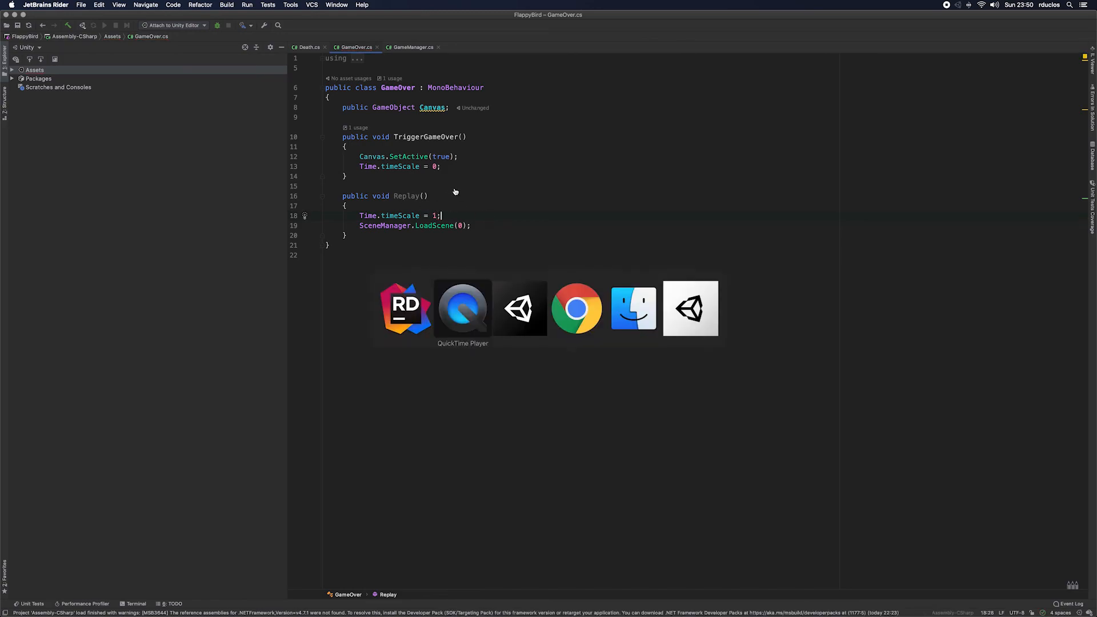
key(super+Tab)
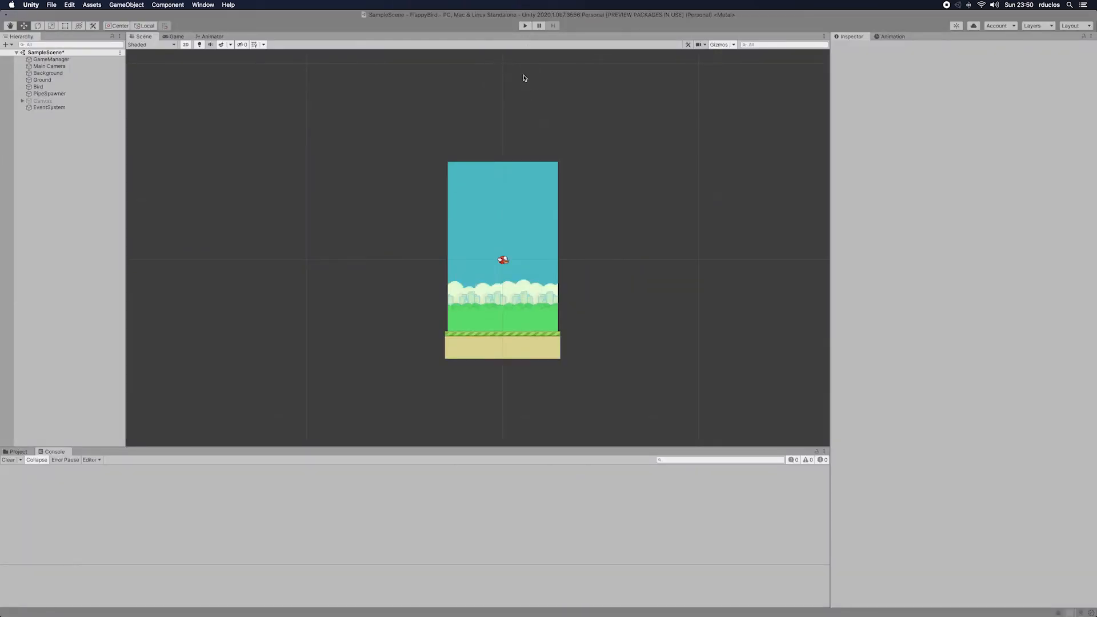
click(525, 27)
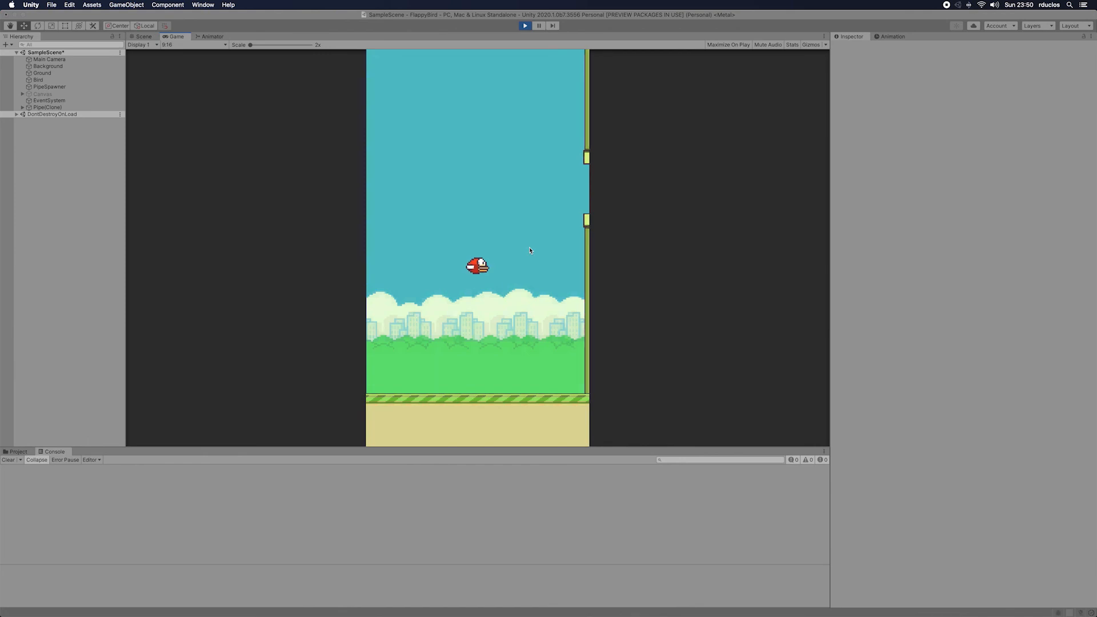
click(531, 248)
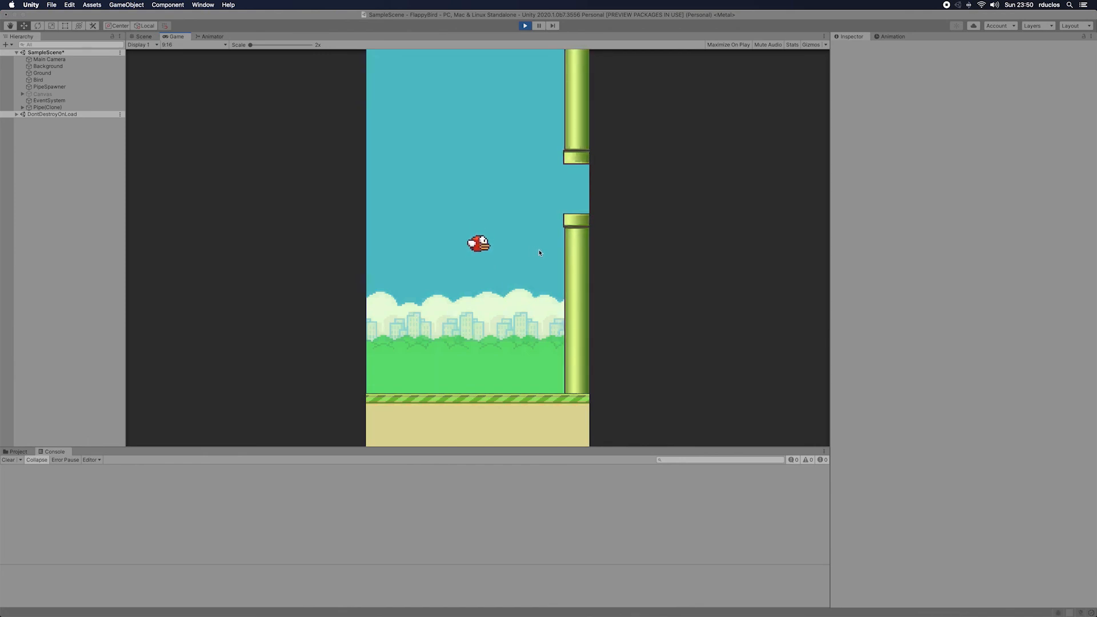
click(510, 279)
click(510, 278)
click(510, 279)
click(509, 279)
click(525, 25)
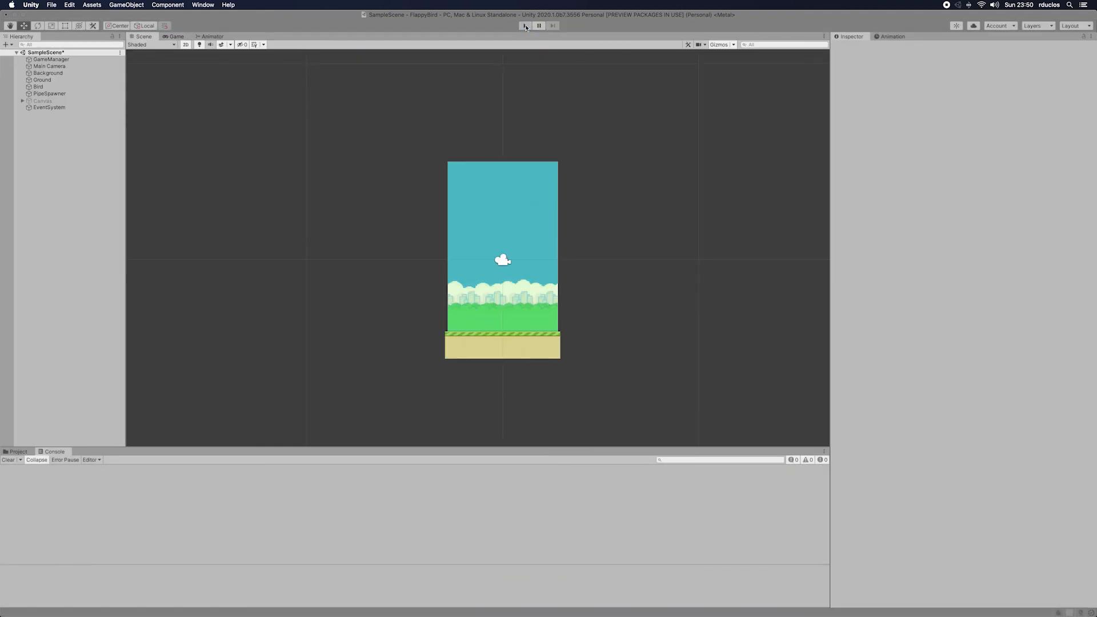